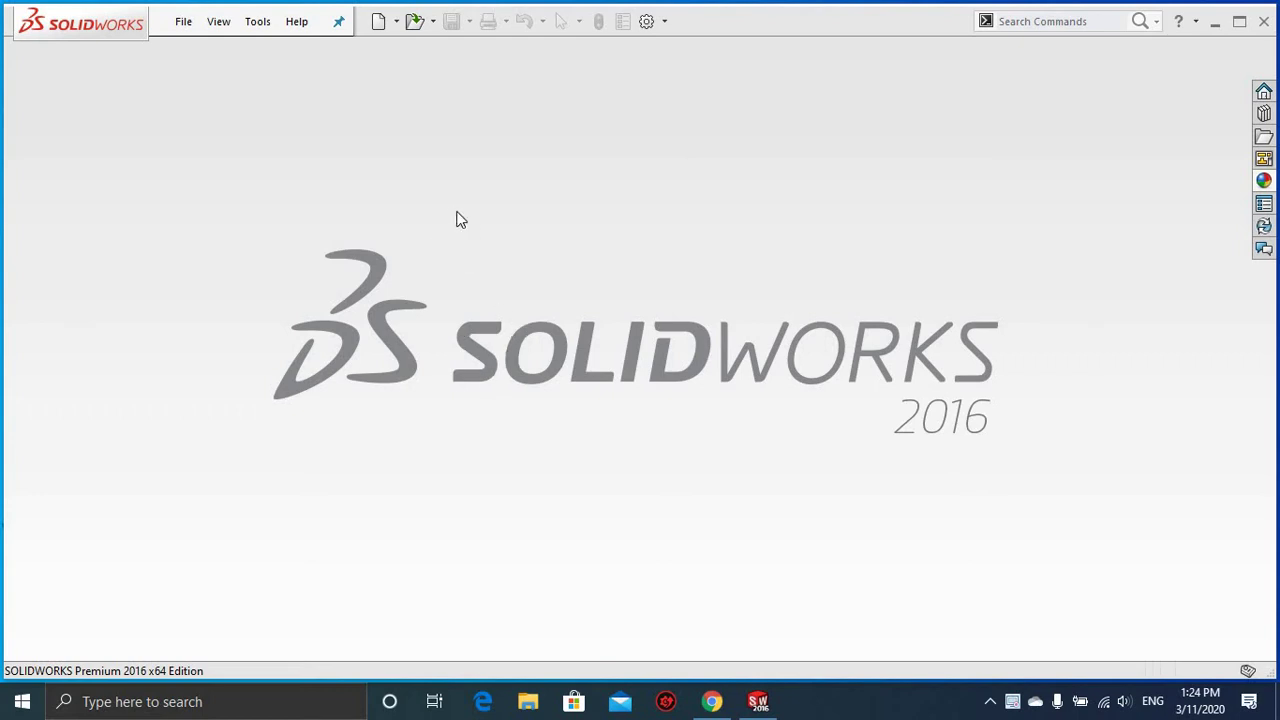
Step: Create a new part and start a Revolved Boss/Base sketch on the Front Plane
{"action": "left_click", "coordinate": [377, 22]}
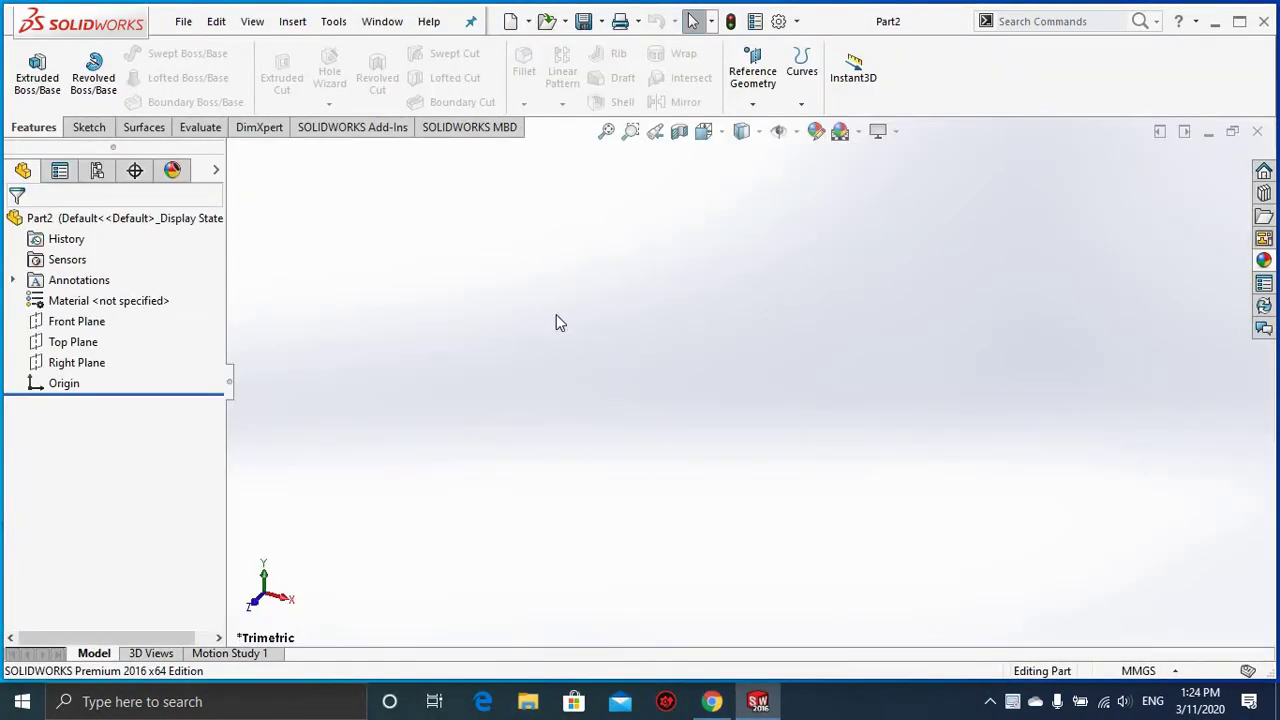
{"action": "left_click", "coordinate": [113, 86]}
{"action": "left_click", "coordinate": [587, 257]}
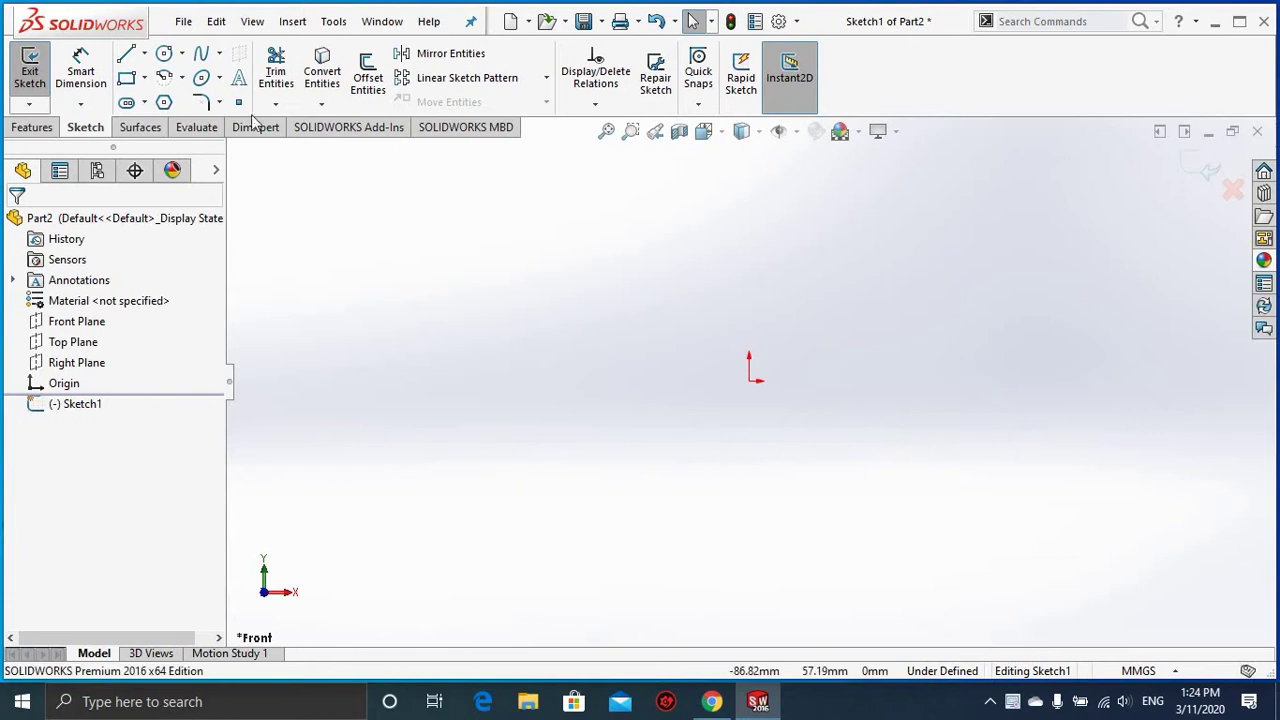
Step: Draw a vertical centerline straight up from the origin and fit it to the view
{"action": "left_click", "coordinate": [144, 54]}
{"action": "left_click", "coordinate": [165, 100]}
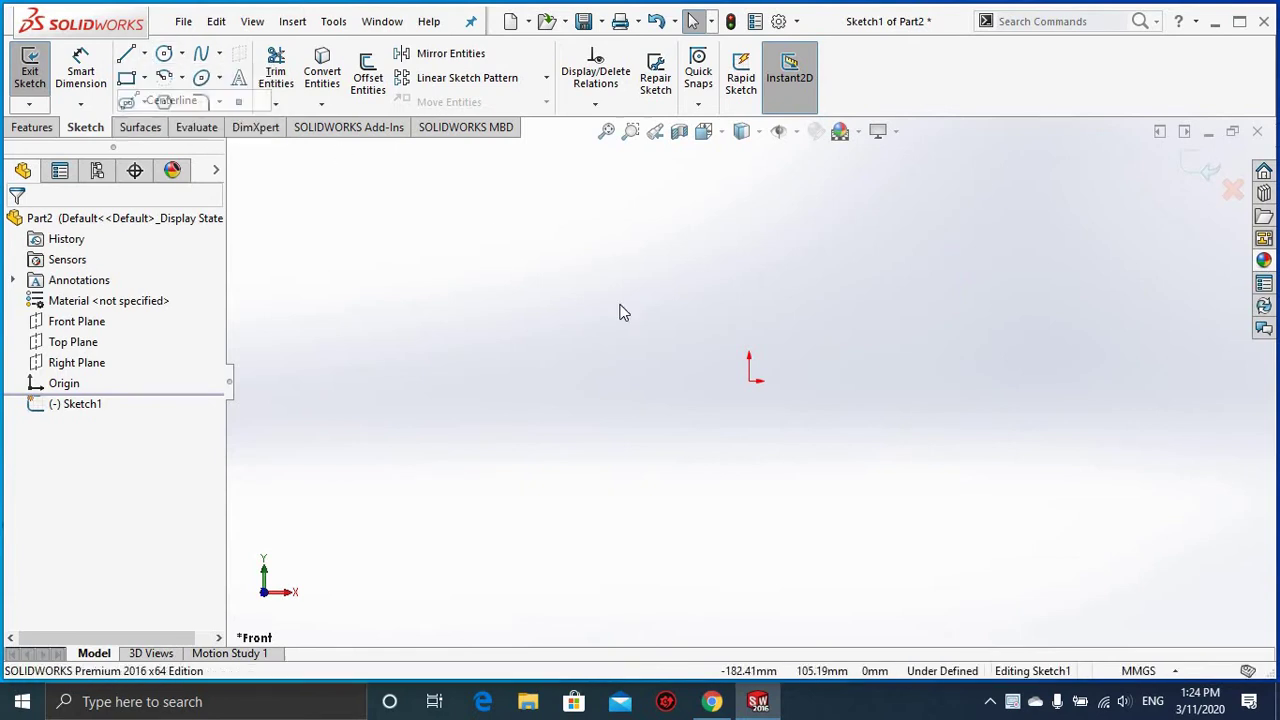
{"action": "left_click", "coordinate": [748, 380]}
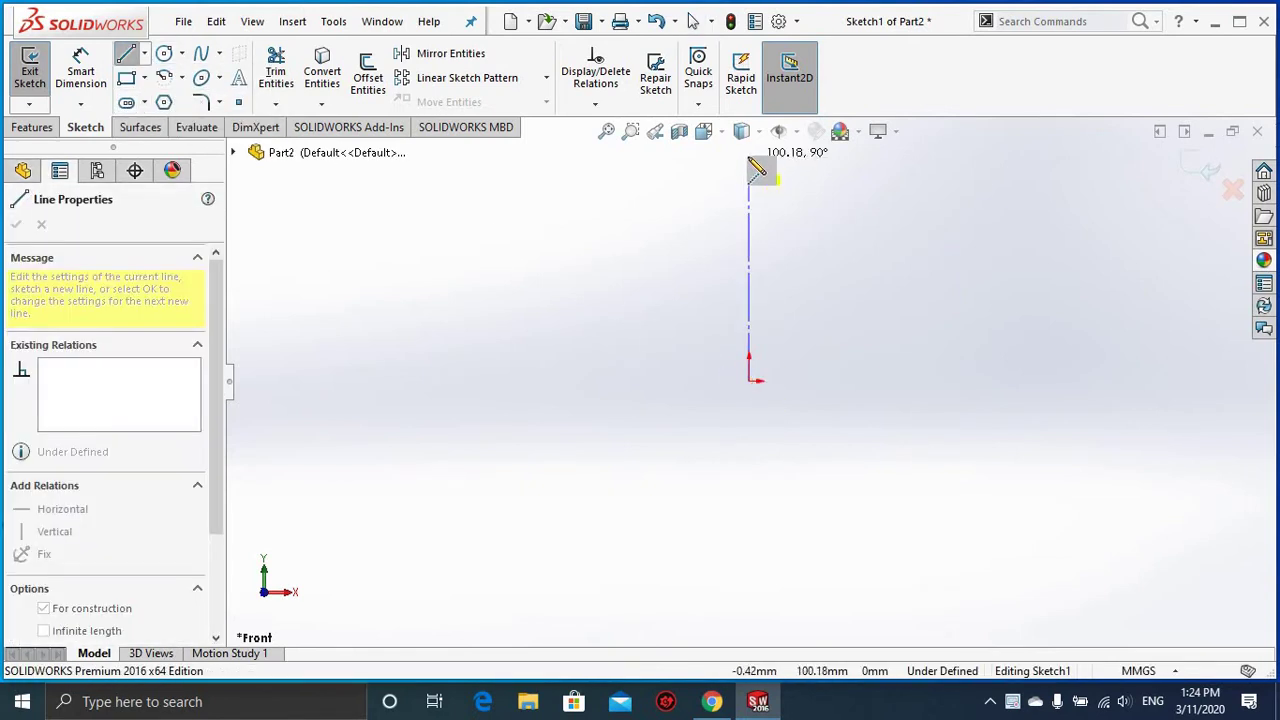
{"action": "left_click", "coordinate": [748, 155]}
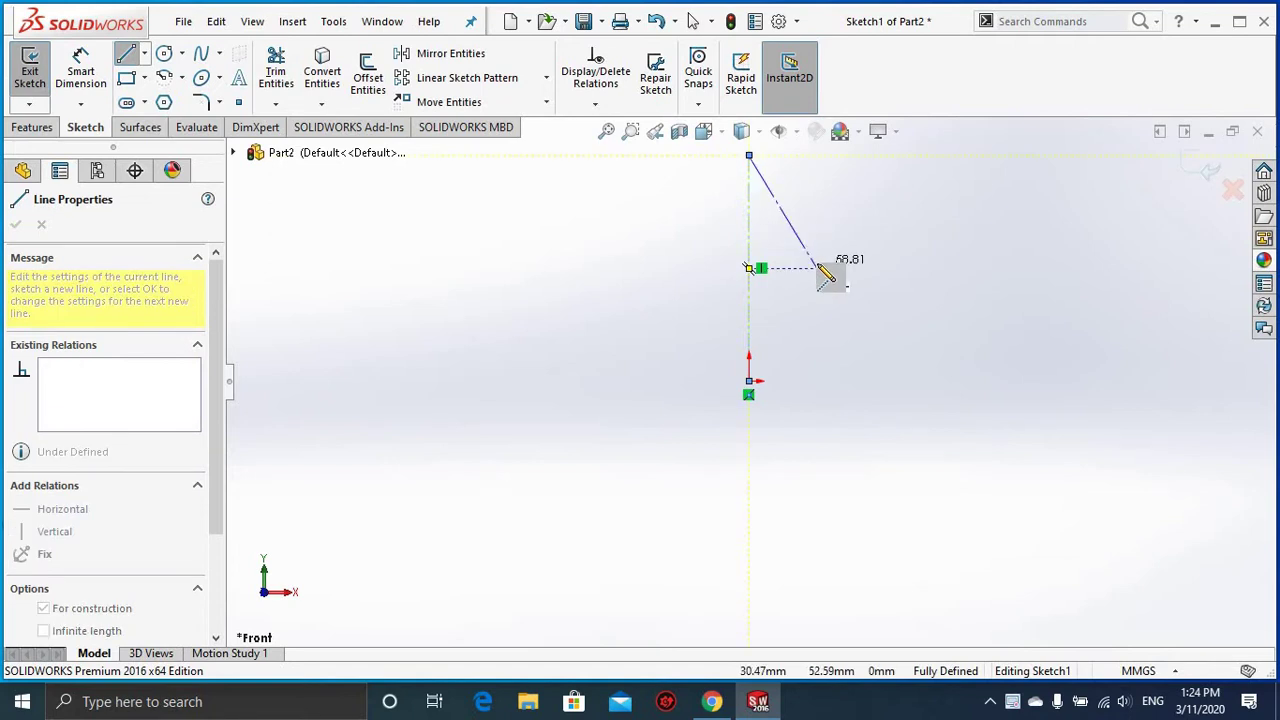
{"action": "key", "text": "Escape"}
{"action": "key", "text": "Escape"}
{"action": "left_click", "coordinate": [606, 131]}
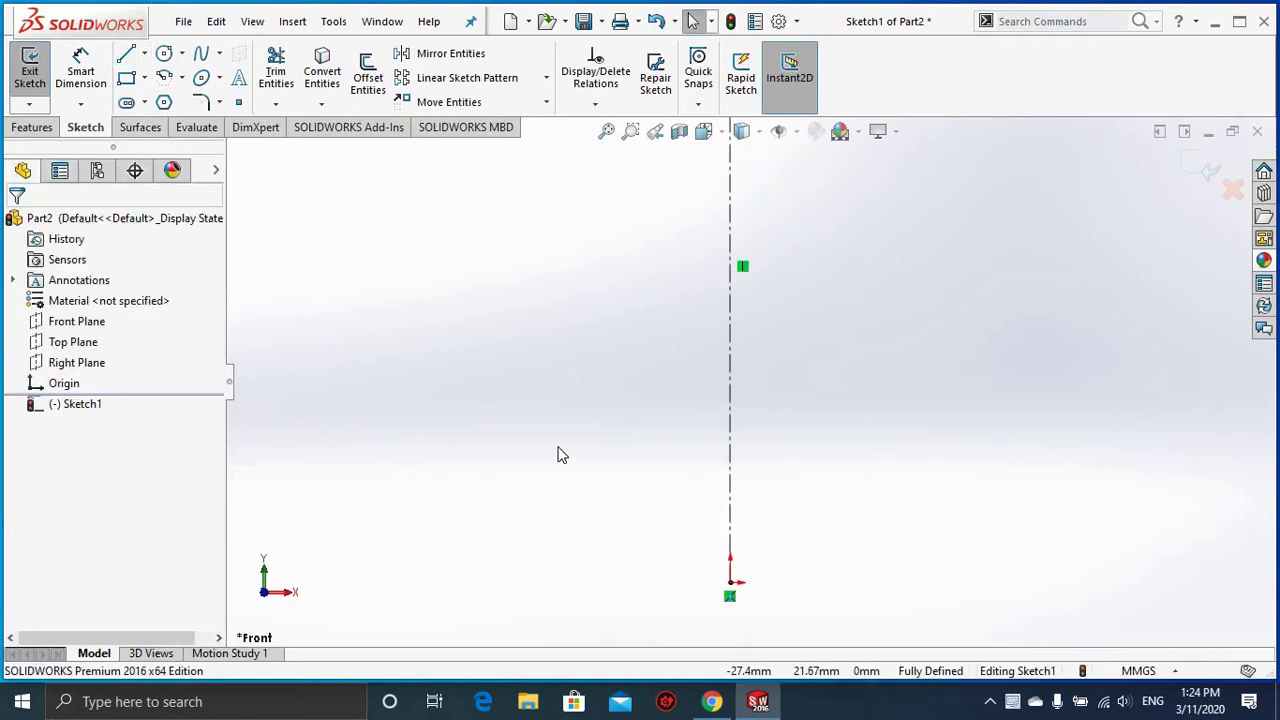
Step: Draw a horizontal straight slot centred on the vertical centerline
{"action": "left_click", "coordinate": [133, 104]}
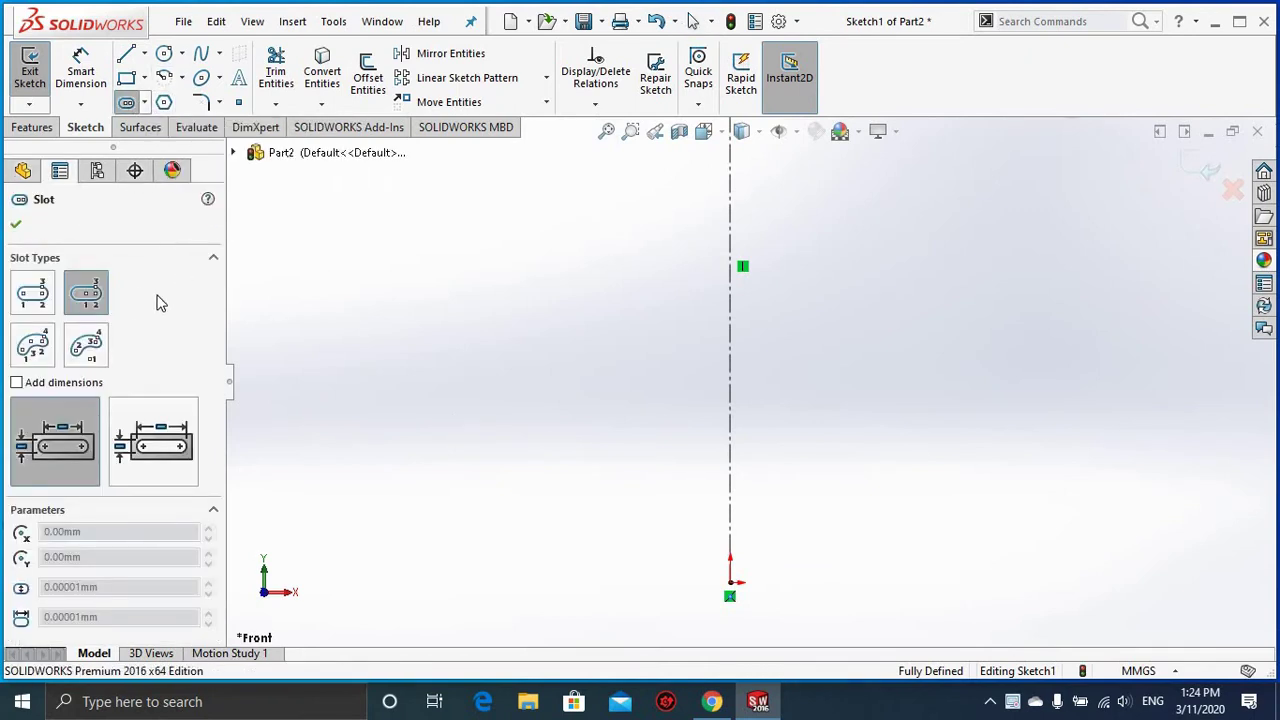
{"action": "left_click", "coordinate": [730, 530]}
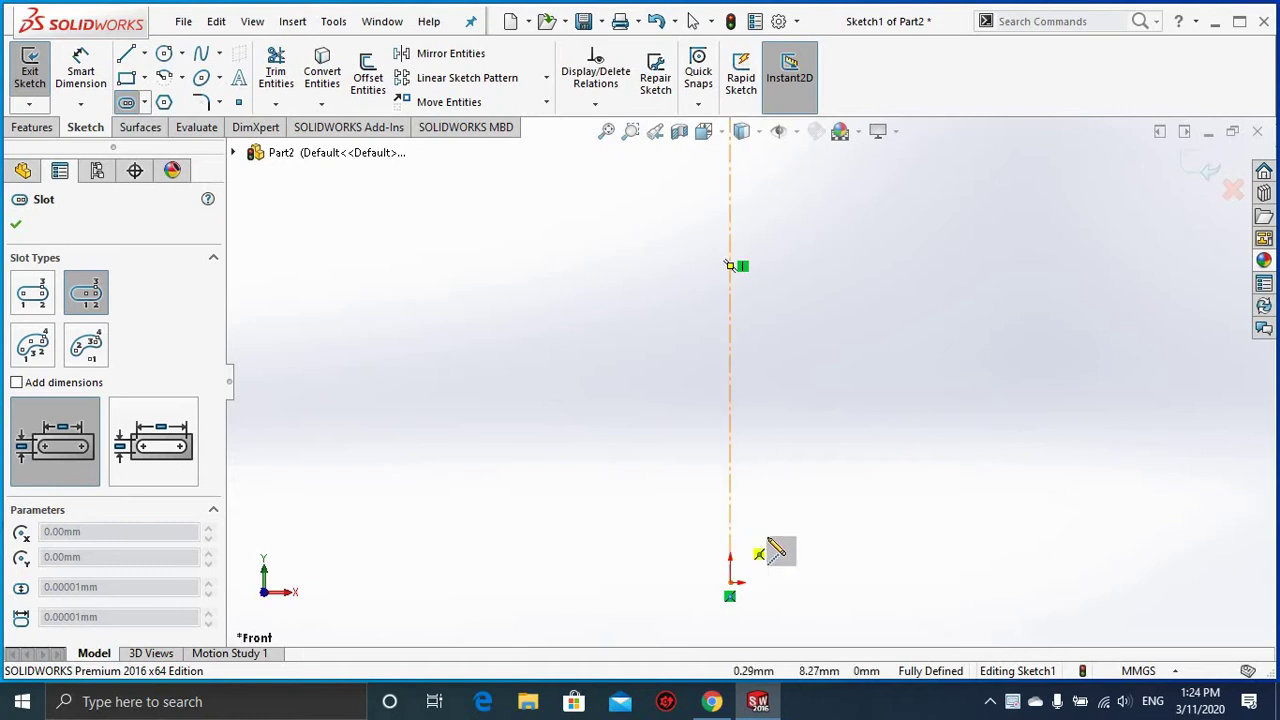
{"action": "left_click", "coordinate": [995, 530]}
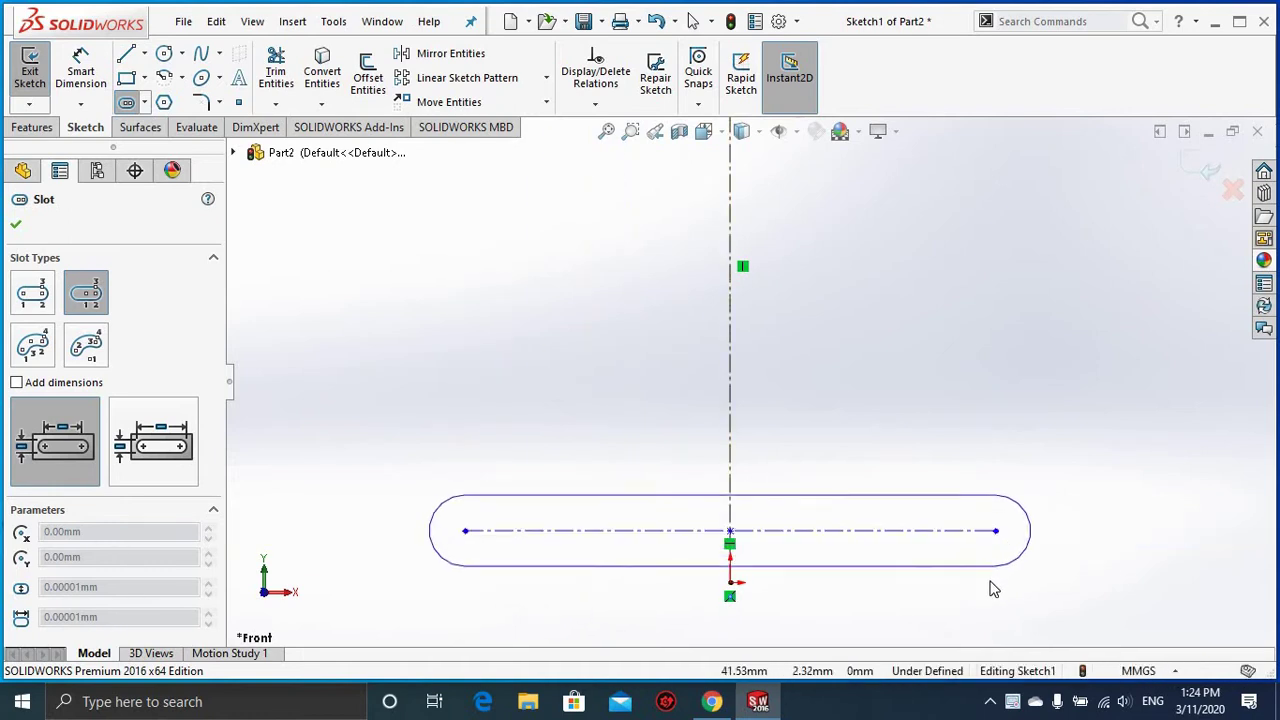
{"action": "left_click", "coordinate": [994, 583]}
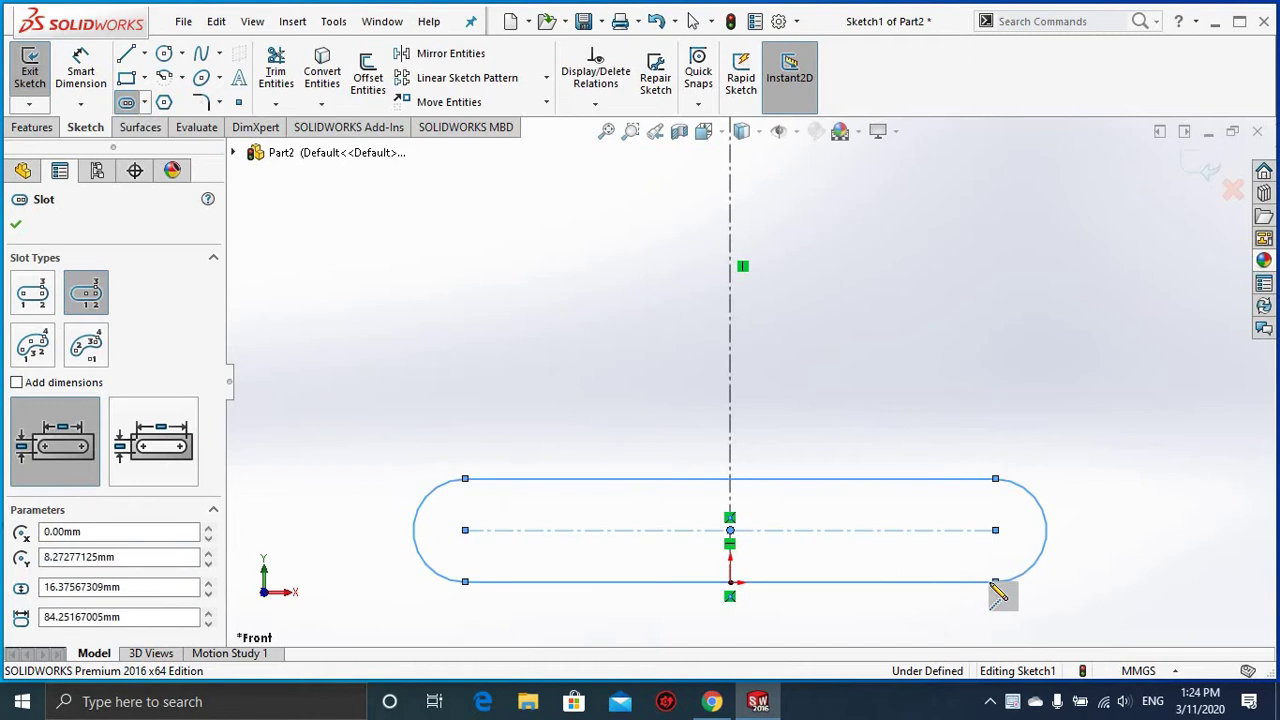
{"action": "key", "text": "Escape"}
Step: Make the slot's bottom edge coincident with the origin
{"action": "left_click", "coordinate": [733, 583]}
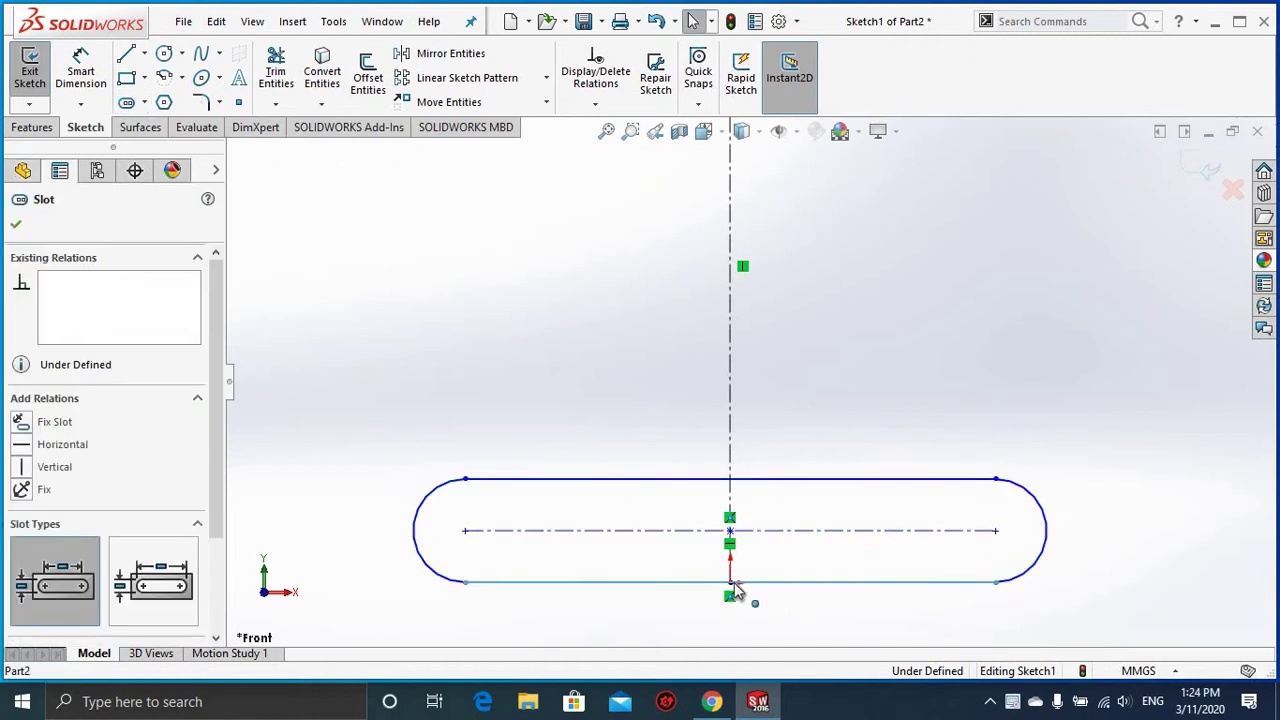
{"action": "left_click", "coordinate": [730, 583]}
{"action": "left_click", "coordinate": [745, 582], "text": "ctrl"}
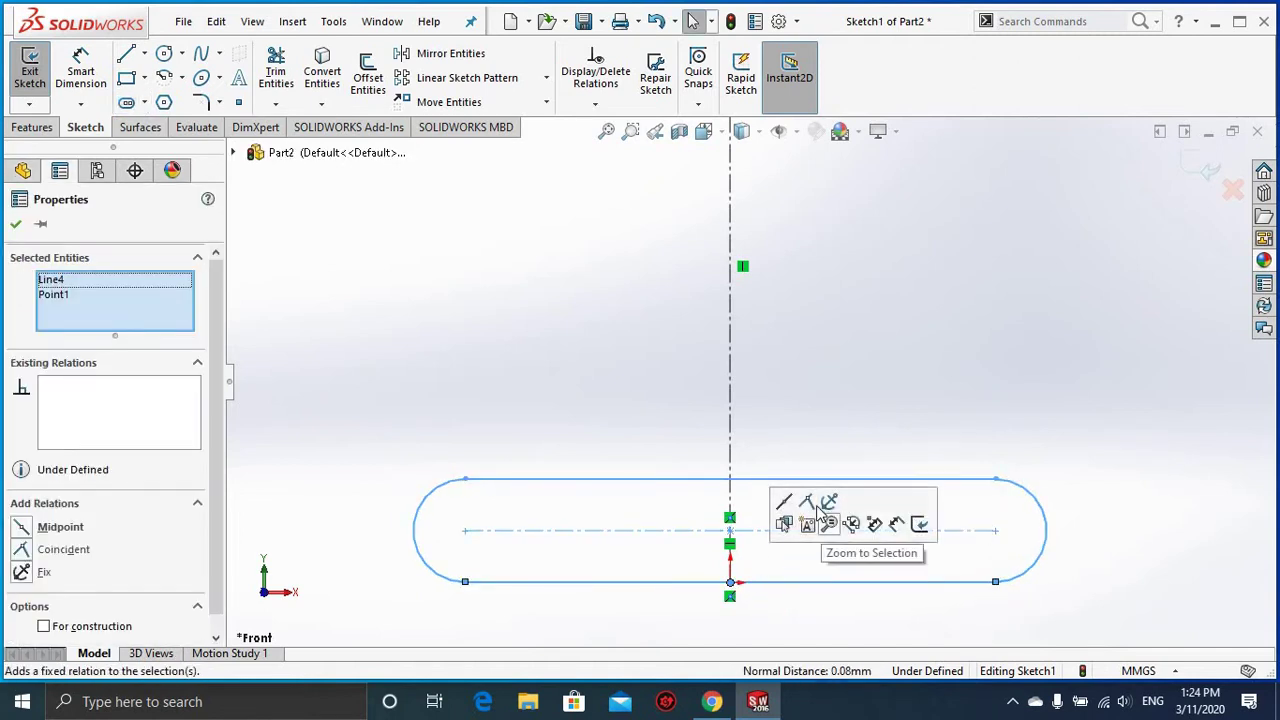
{"action": "left_click", "coordinate": [806, 502]}
{"action": "left_click", "coordinate": [820, 405]}
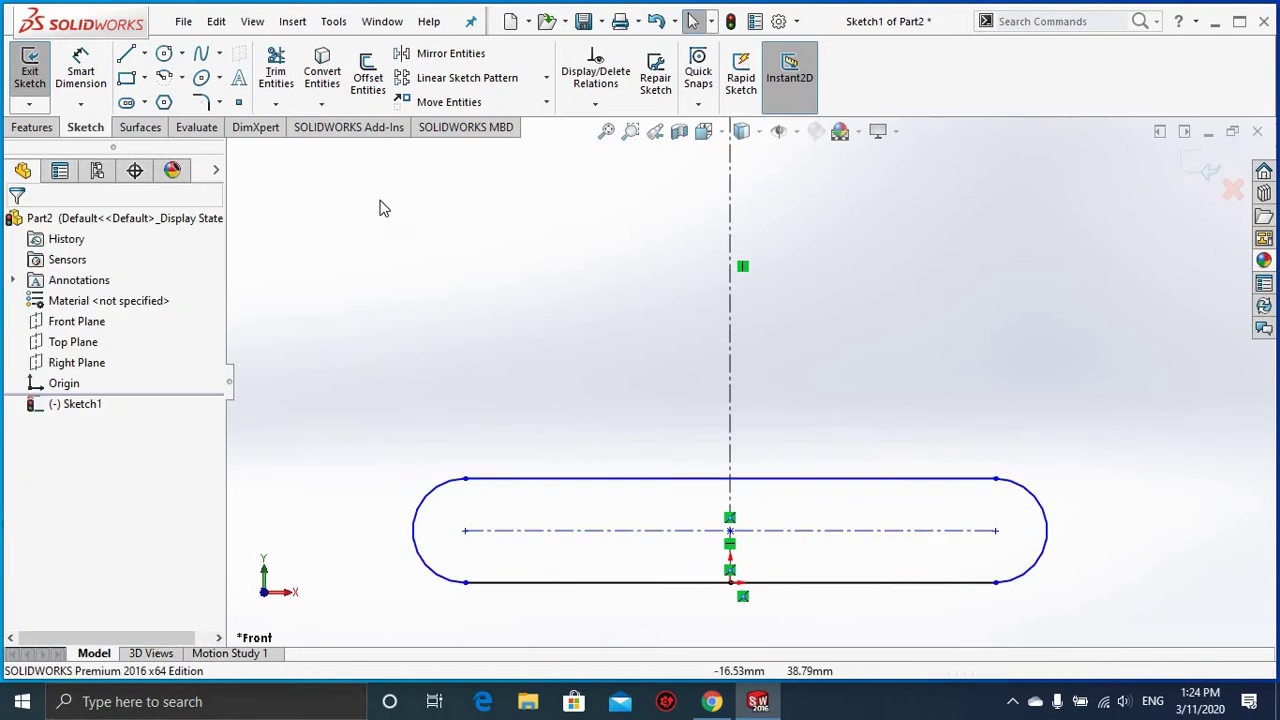
Step: Dimension the slot's width to 5 mm
{"action": "left_click", "coordinate": [81, 72]}
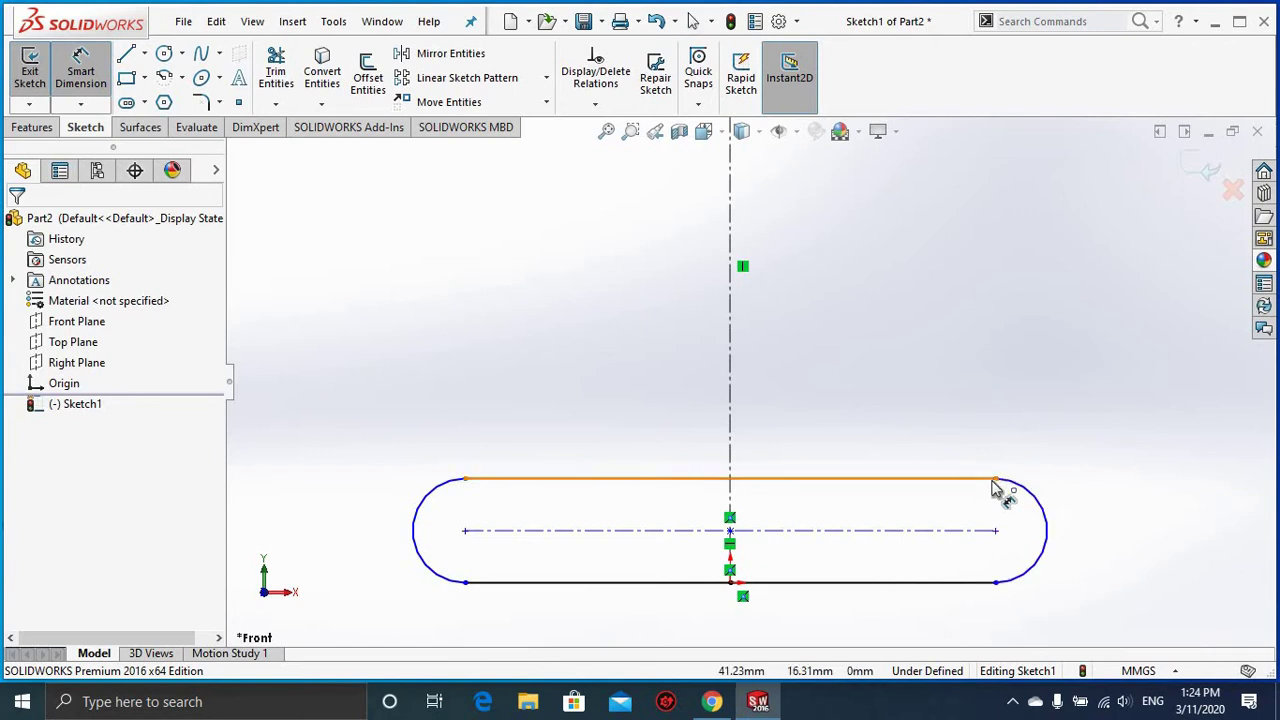
{"action": "left_click", "coordinate": [1038, 565]}
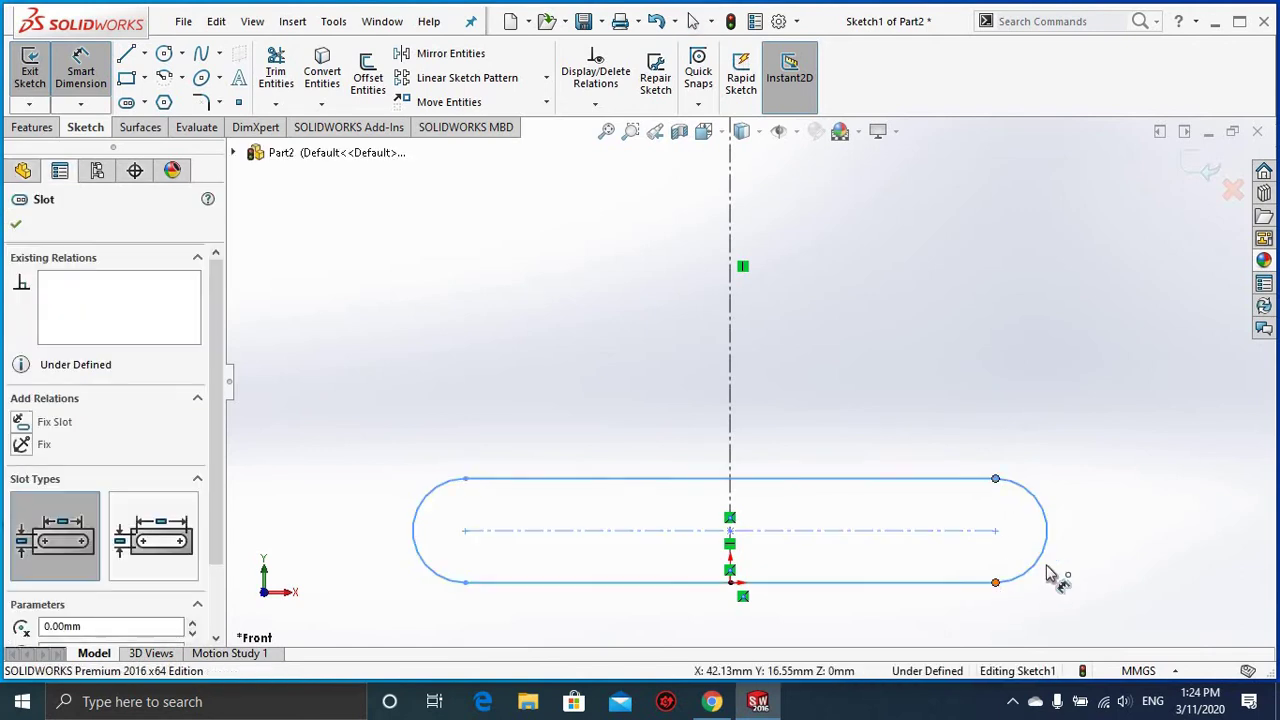
{"action": "left_click", "coordinate": [1155, 541]}
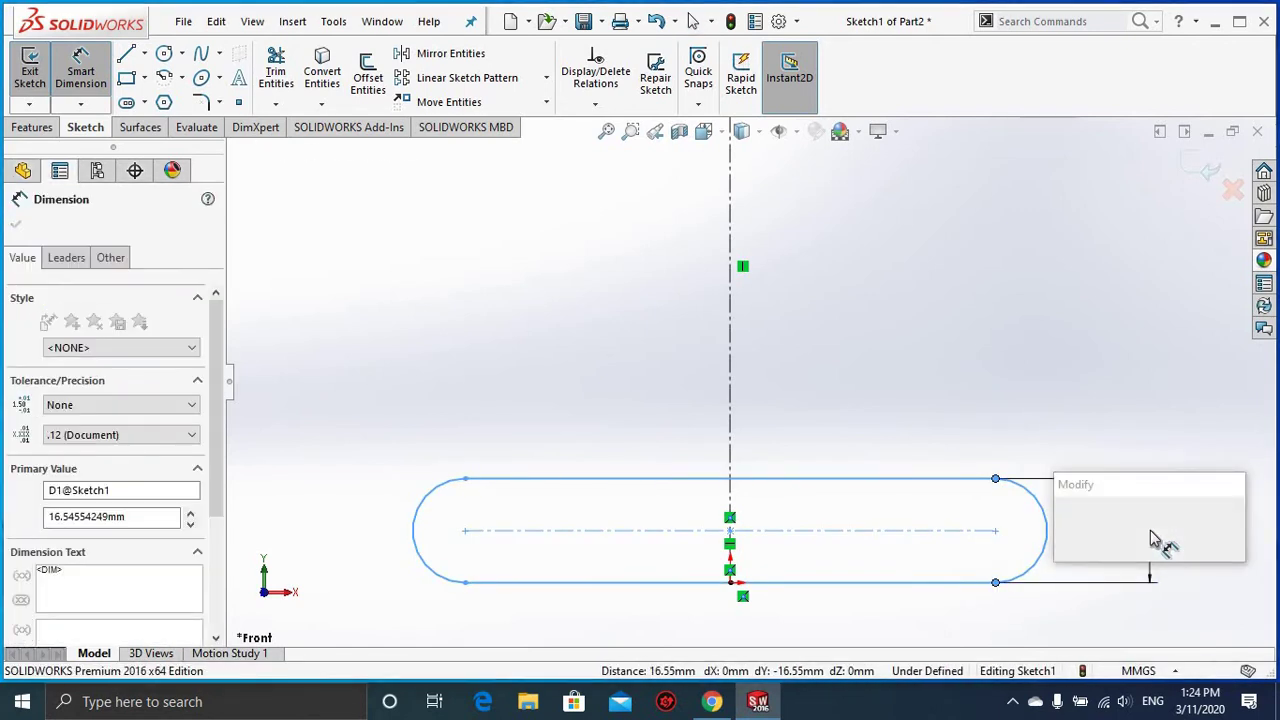
{"action": "type", "text": "5"}
{"action": "key", "text": "Return"}
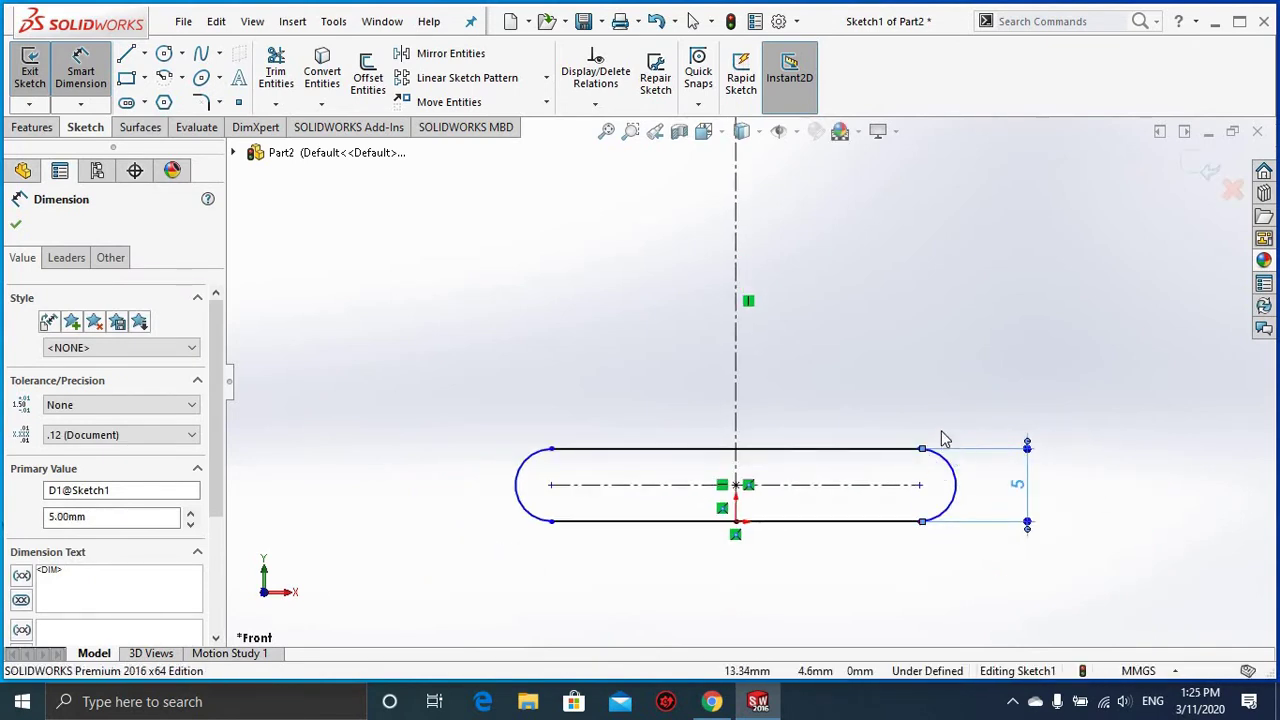
{"action": "key", "text": "Escape"}
{"action": "scroll", "coordinate": [921, 396], "scroll_direction": "up", "scroll_amount": 1}
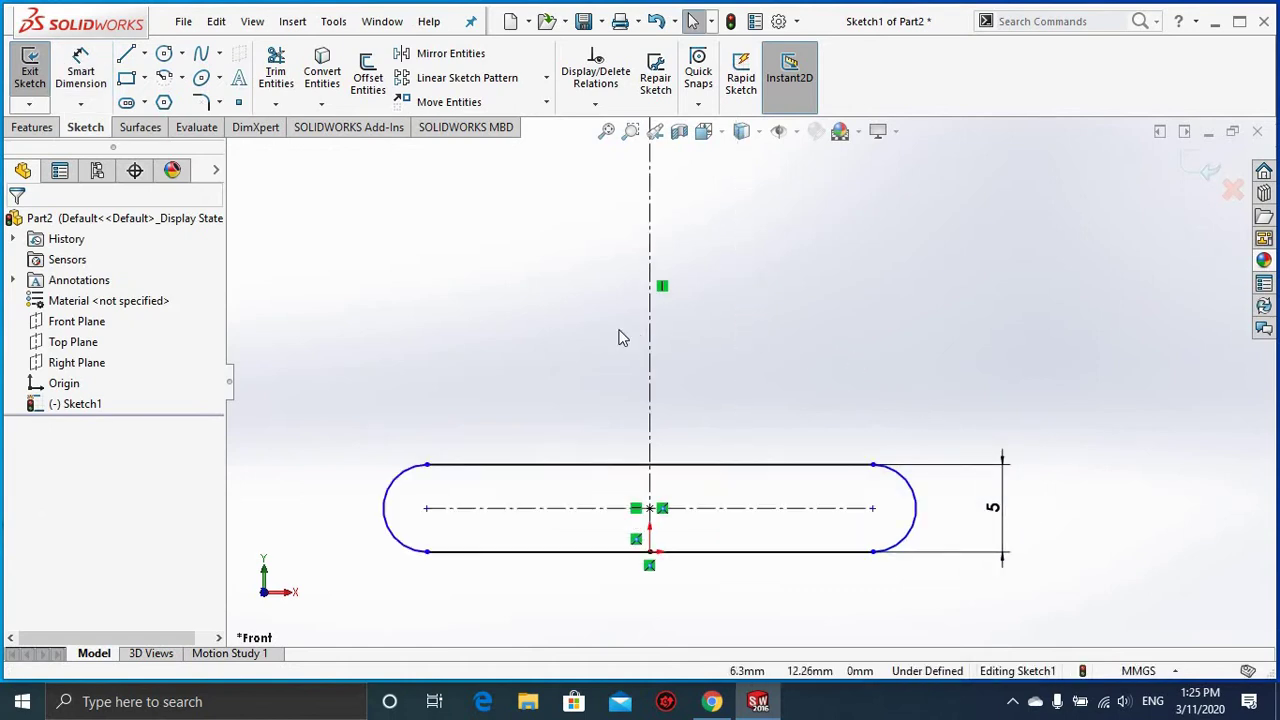
Step: Draw a construction circle centred on the vertical axis
{"action": "left_click", "coordinate": [165, 55]}
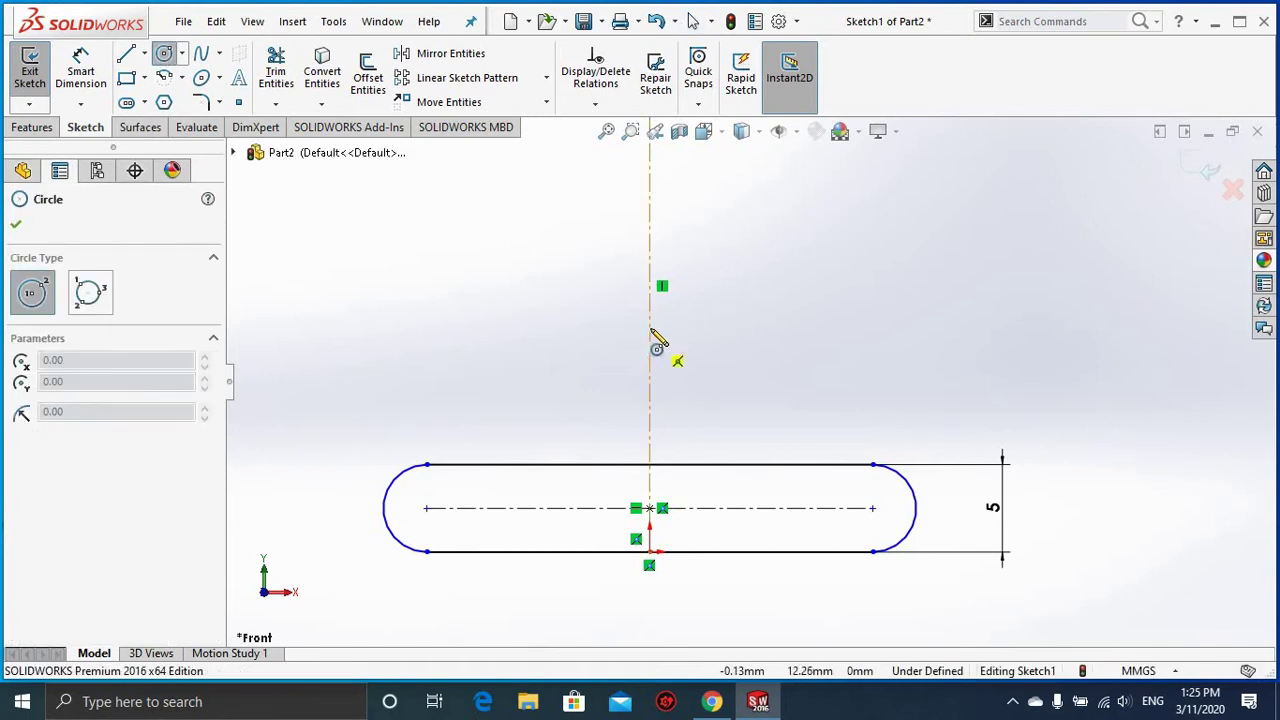
{"action": "left_click", "coordinate": [650, 325]}
{"action": "left_click", "coordinate": [730, 318]}
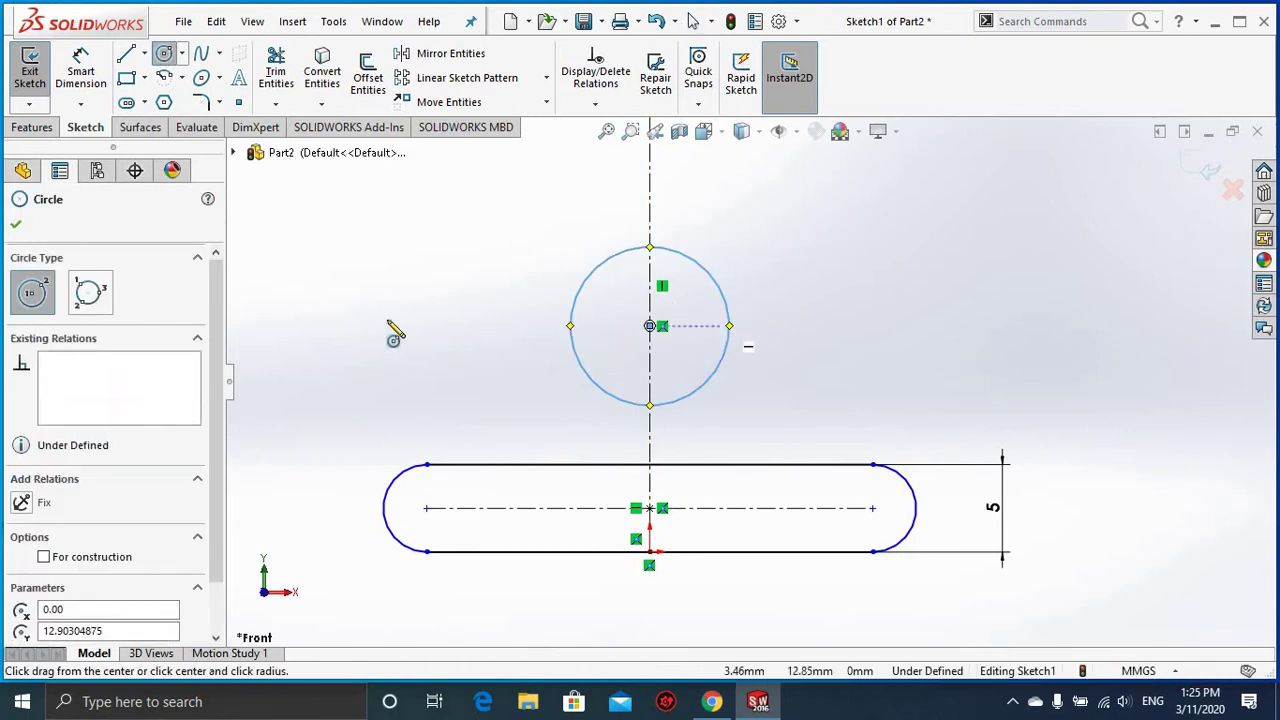
{"action": "left_click", "coordinate": [44, 557]}
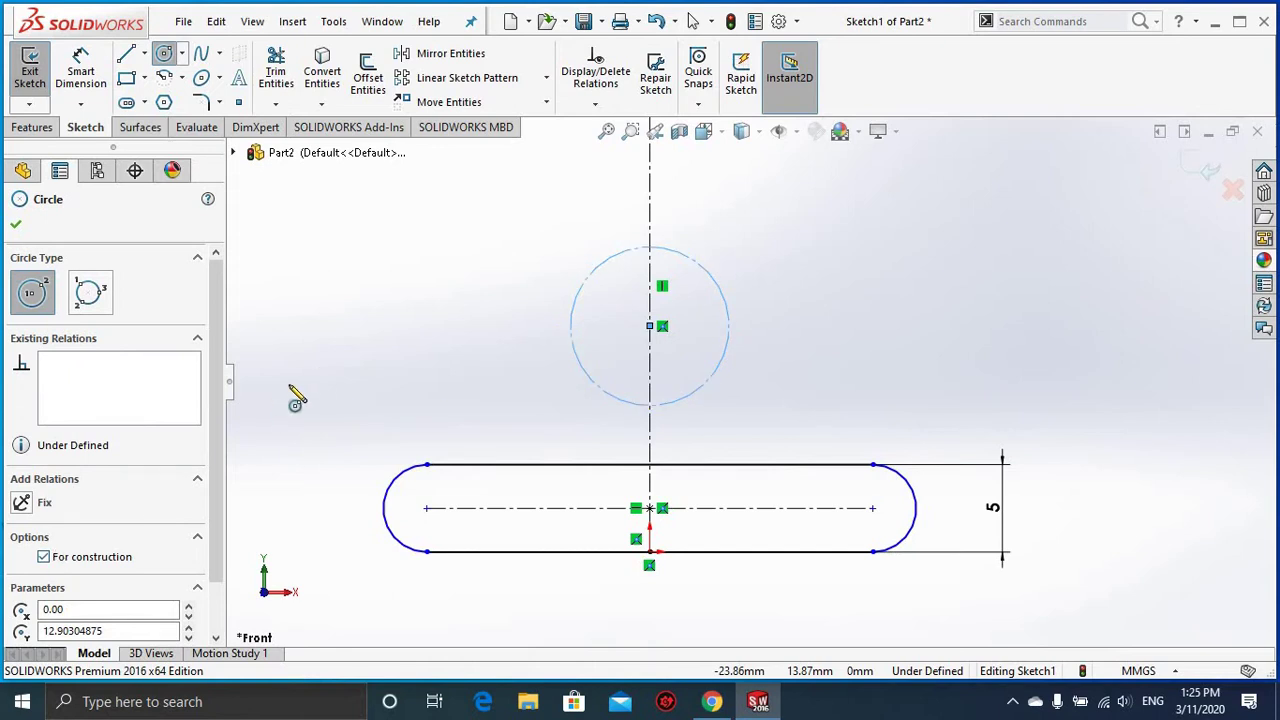
Step: Dimension the circle to Ø10 with its centre 15 mm above the slot's bottom edge
{"action": "left_click", "coordinate": [85, 68]}
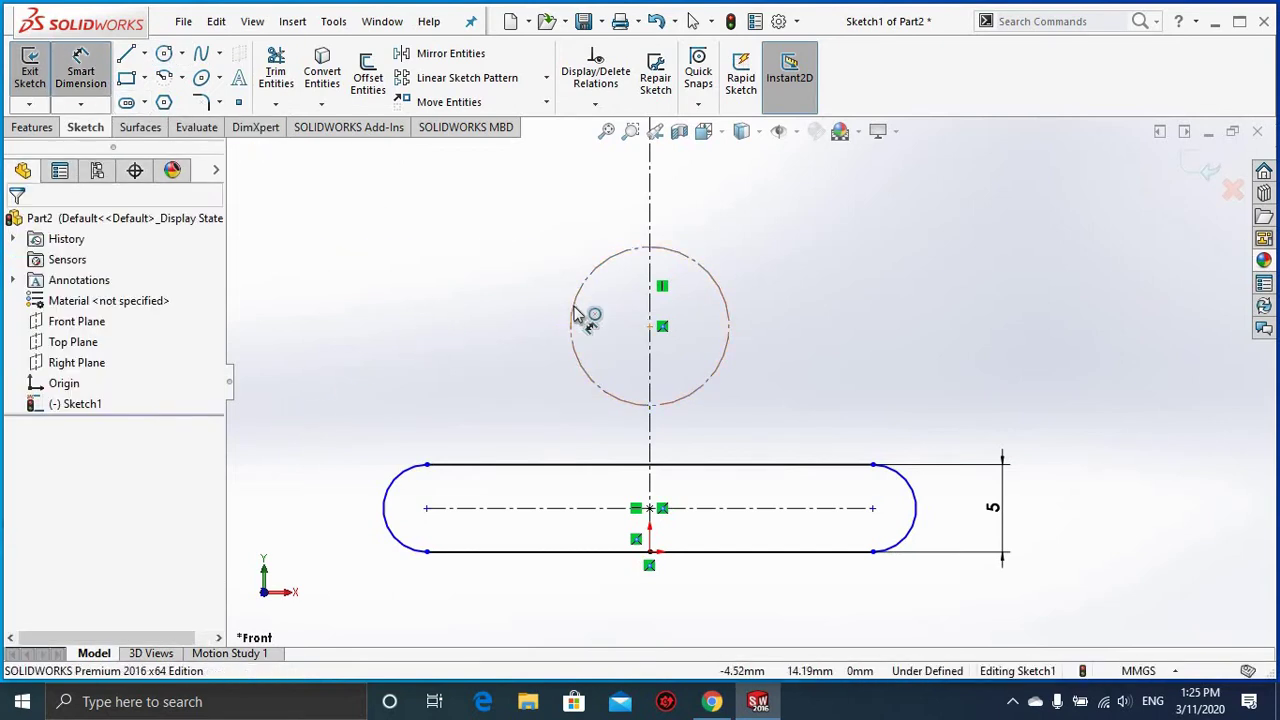
{"action": "left_click", "coordinate": [510, 313]}
{"action": "left_click", "coordinate": [481, 311]}
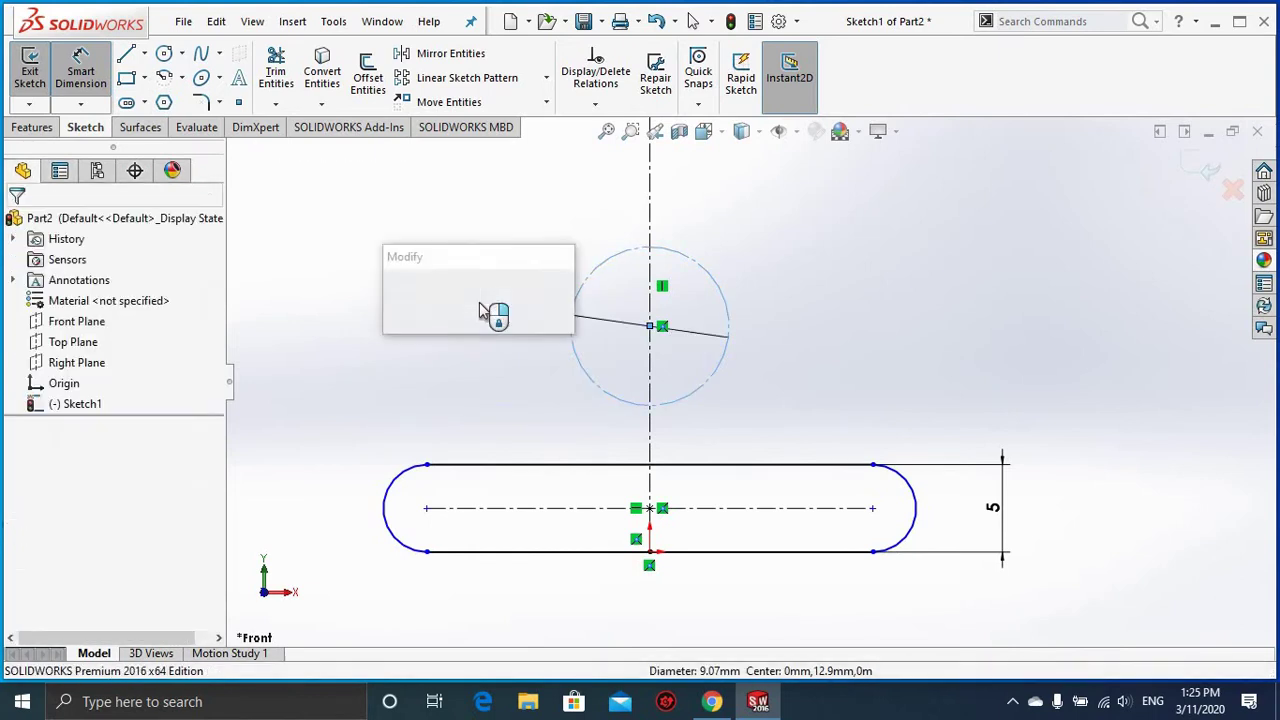
{"action": "type", "text": "10"}
{"action": "key", "text": "Return"}
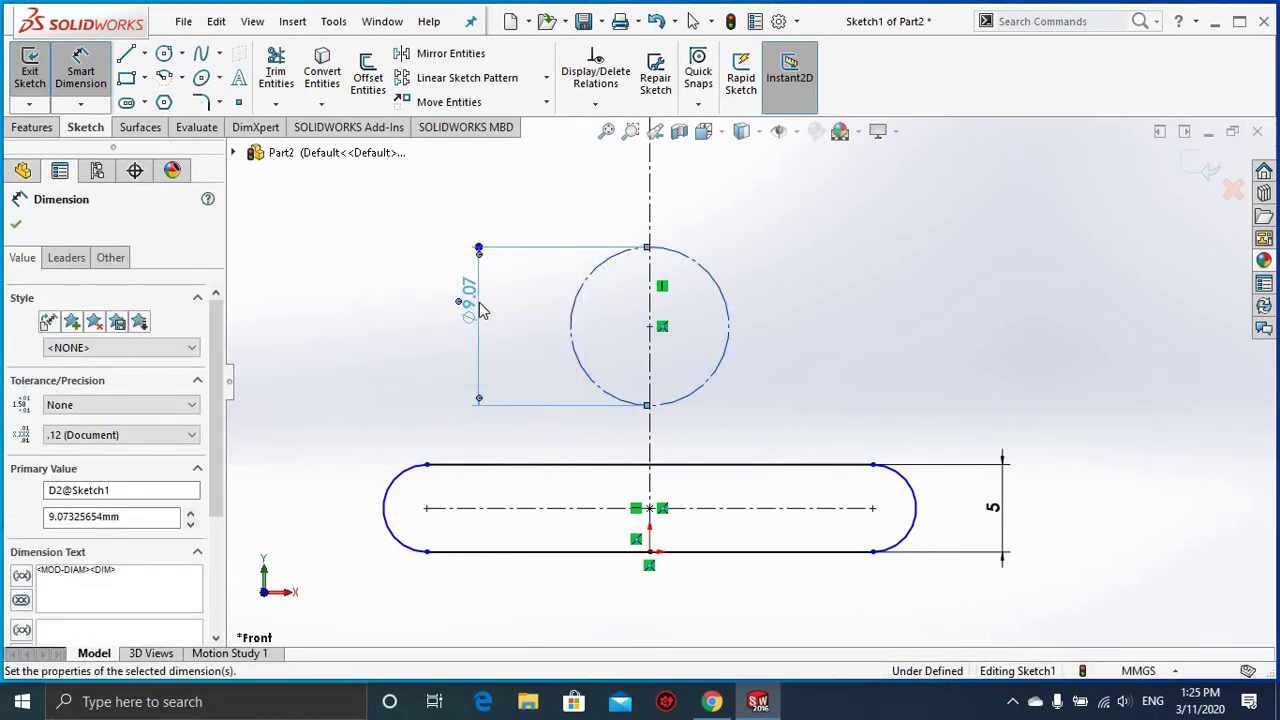
{"action": "left_click", "coordinate": [650, 326]}
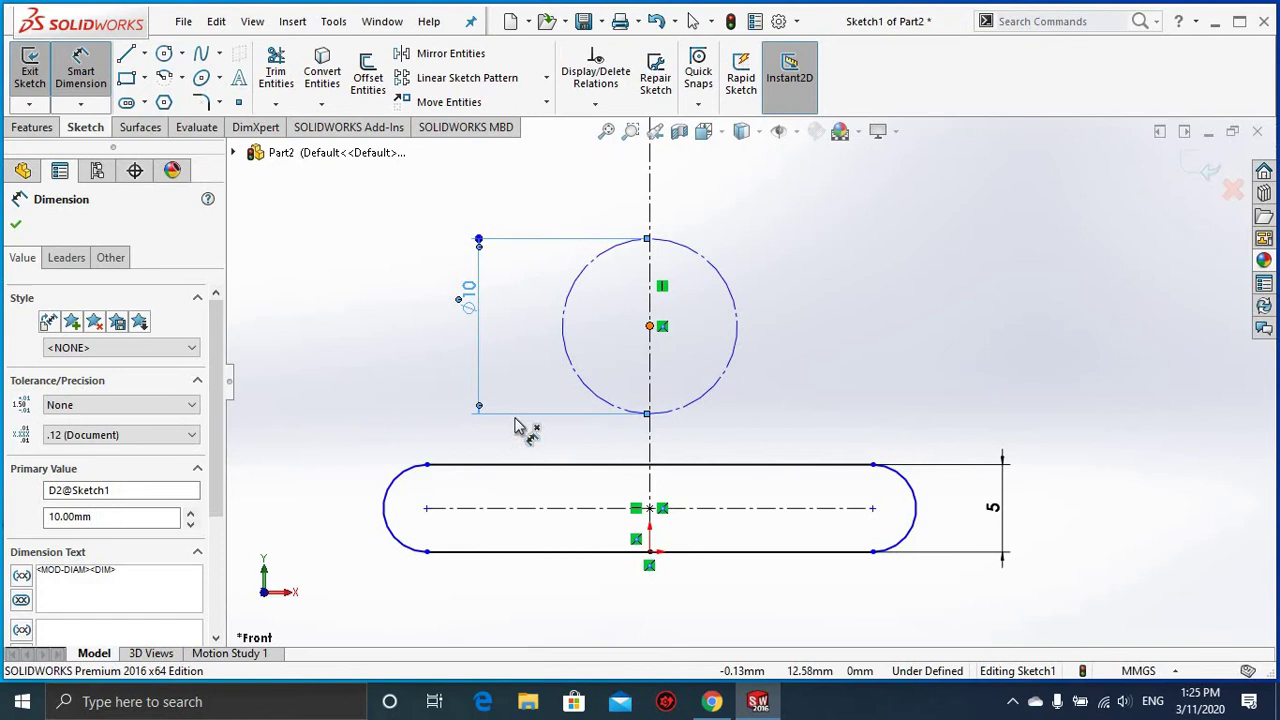
{"action": "left_click", "coordinate": [426, 551]}
{"action": "left_click", "coordinate": [298, 441]}
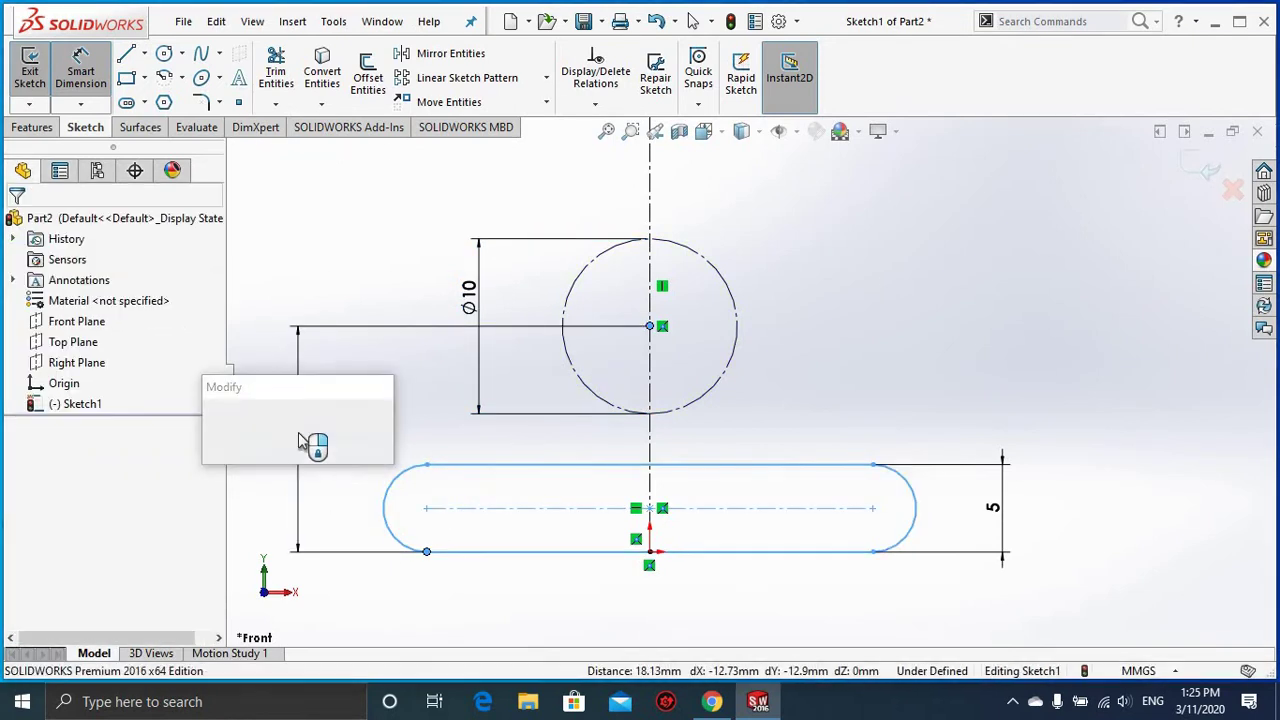
{"action": "type", "text": "15"}
{"action": "key", "text": "Return"}
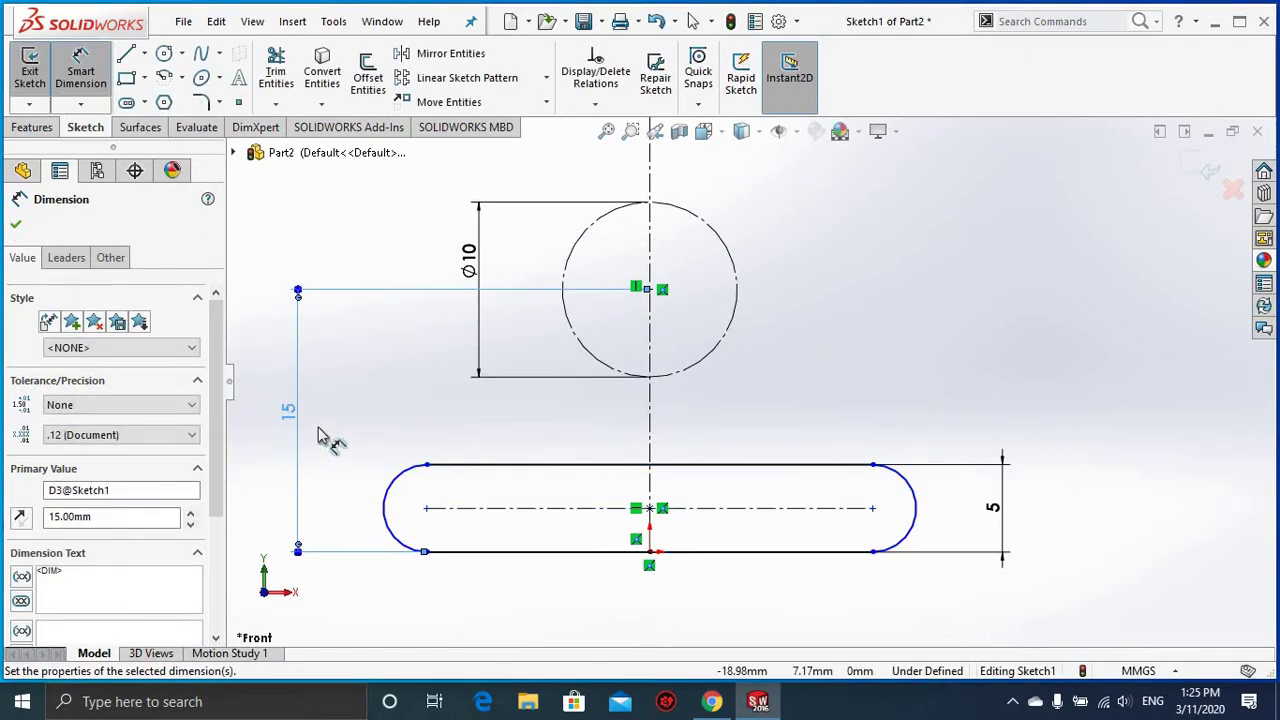
{"action": "key", "text": "Escape"}
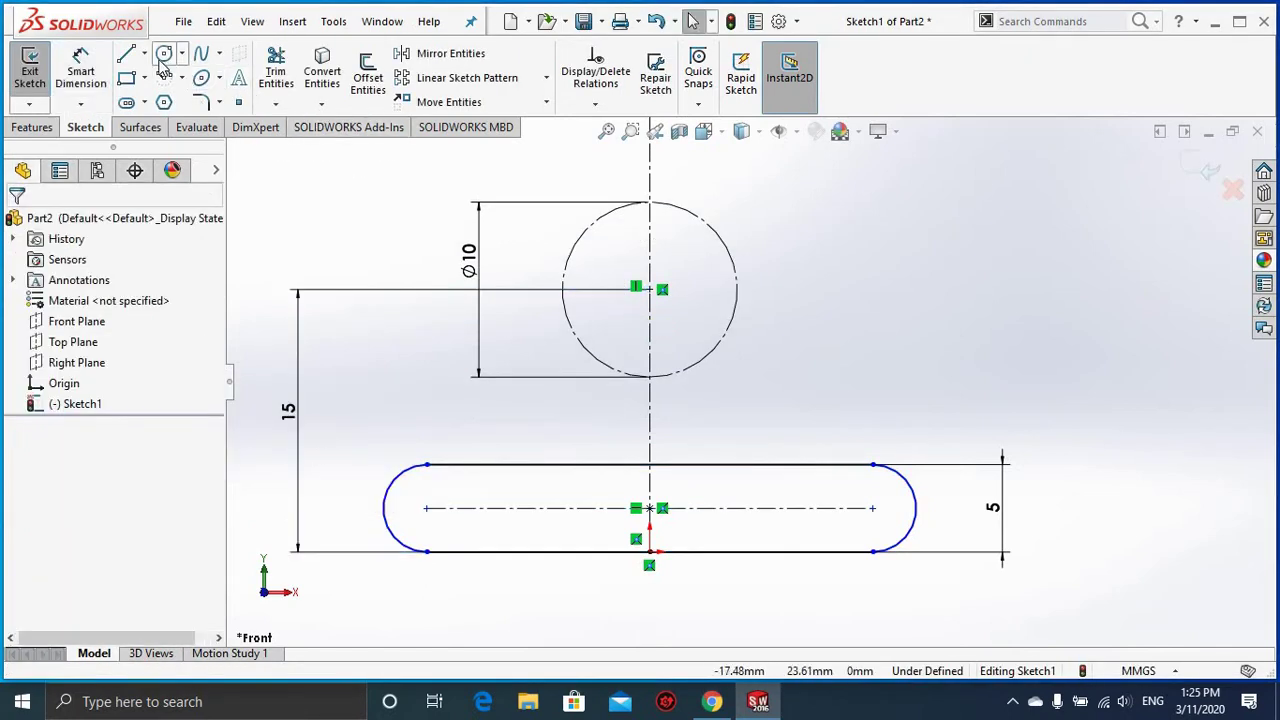
Step: Draw a larger circle to the right of the small circle
{"action": "left_click", "coordinate": [164, 55]}
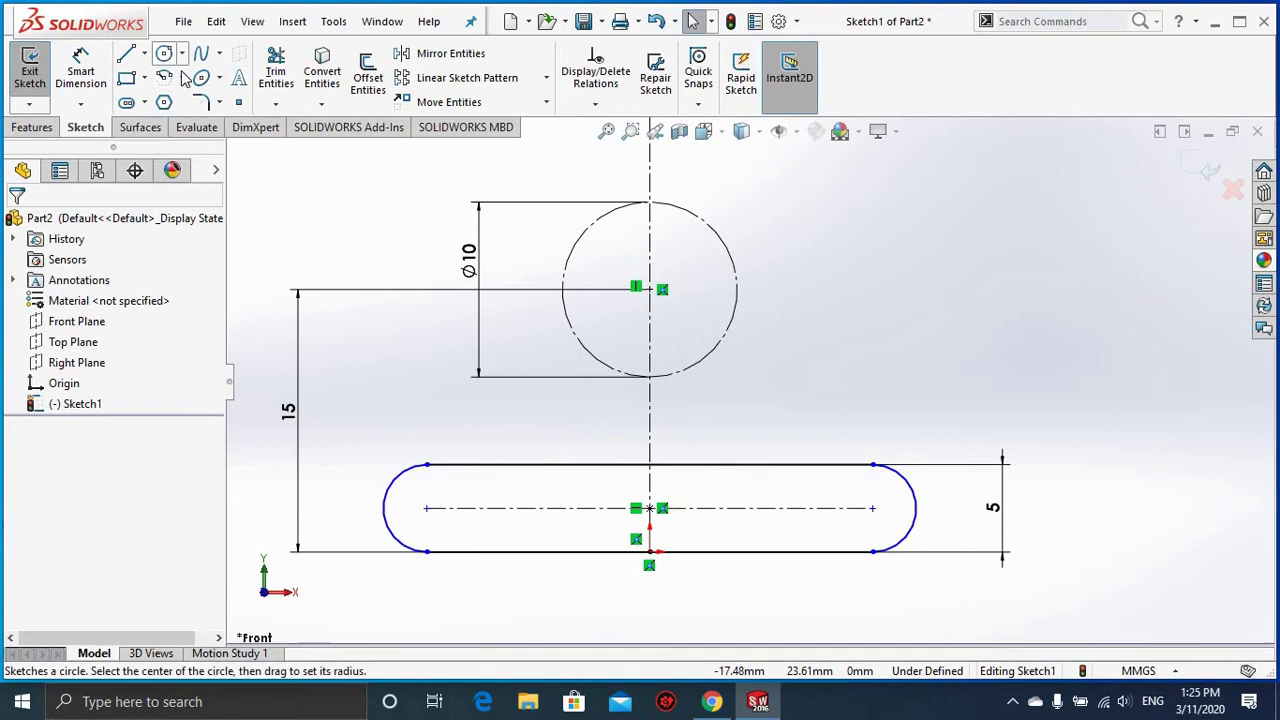
{"action": "left_click", "coordinate": [816, 339]}
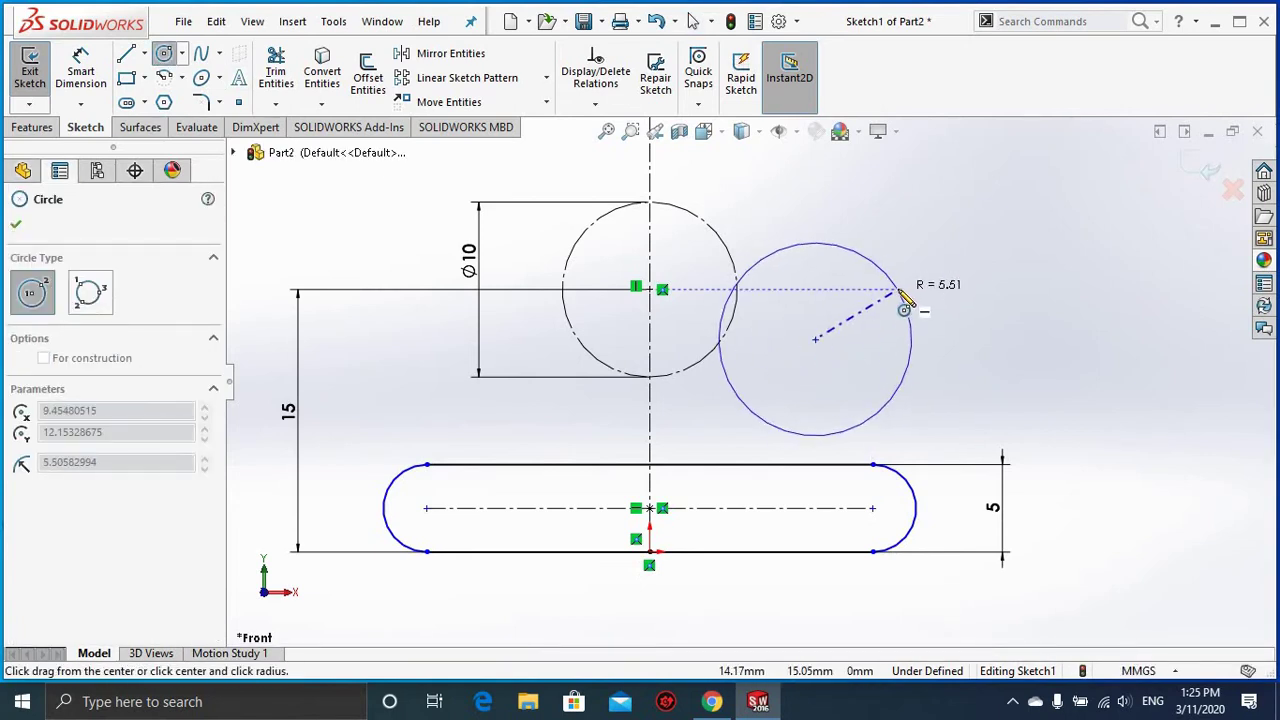
{"action": "left_click", "coordinate": [903, 300]}
{"action": "key", "text": "Escape"}
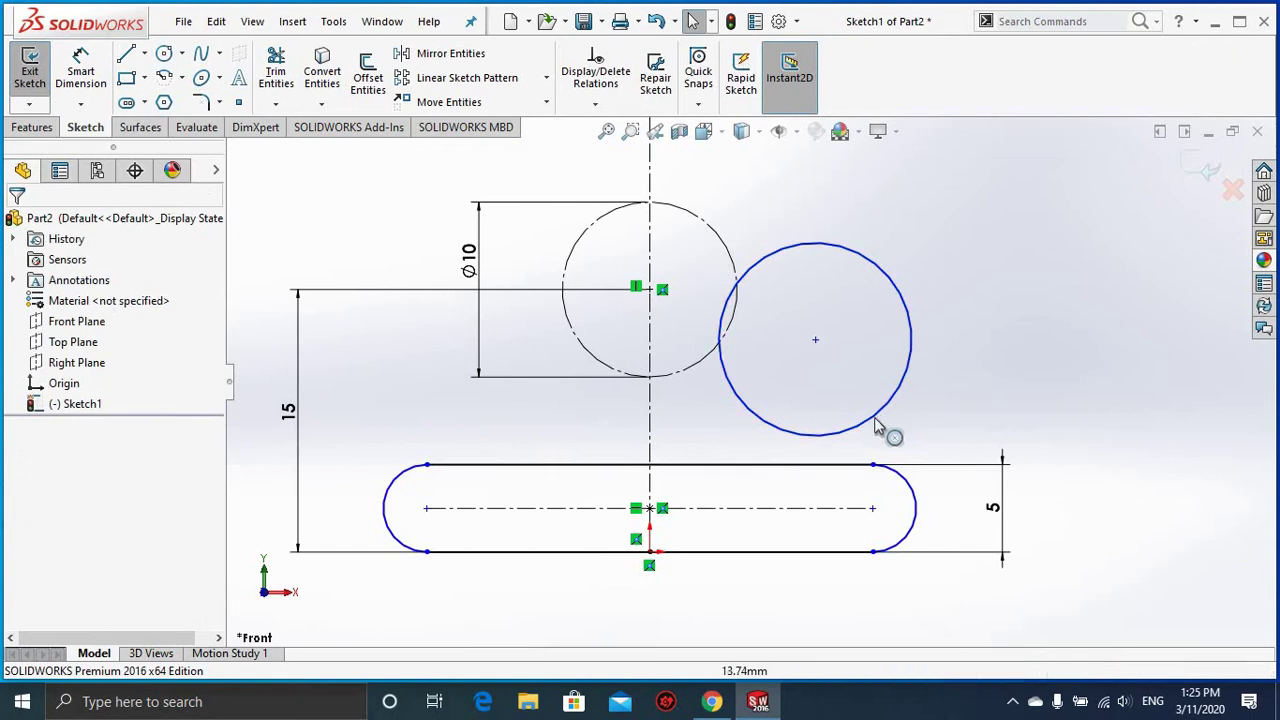
Step: Make the right circle tangent to the slot's end arc and to the small circle
{"action": "left_click", "coordinate": [871, 426]}
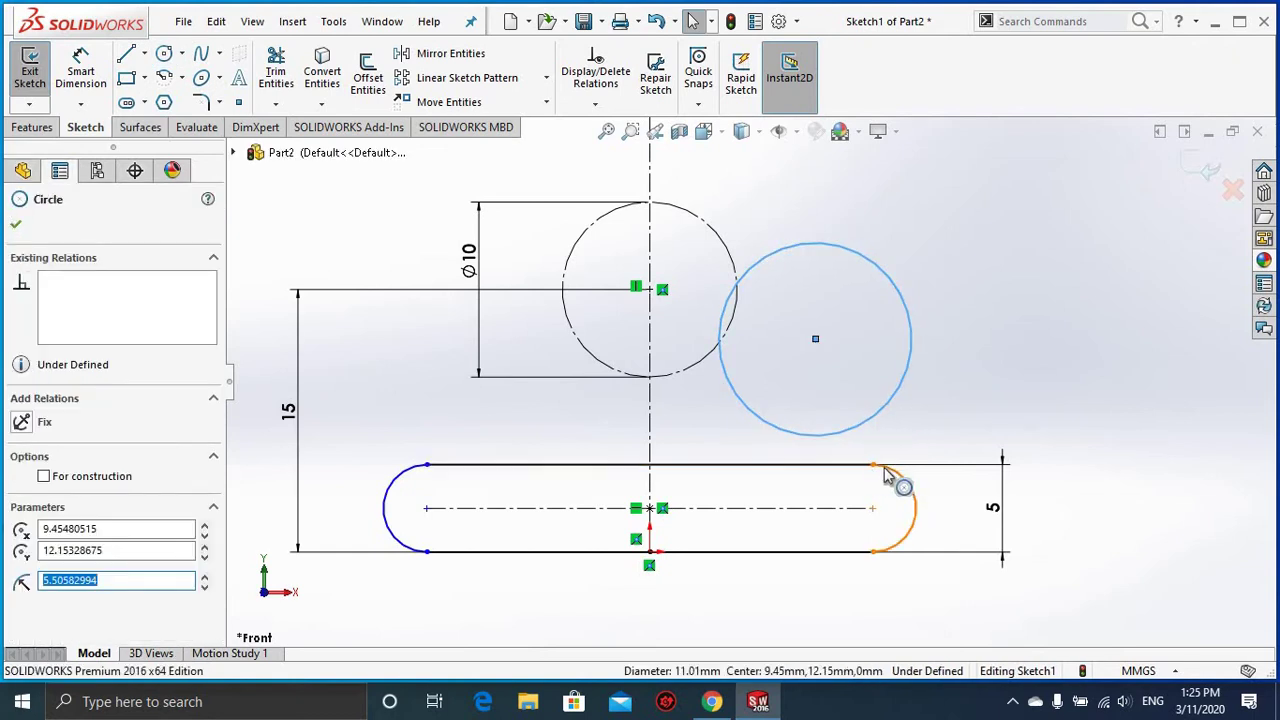
{"action": "left_click", "coordinate": [893, 487], "text": "ctrl"}
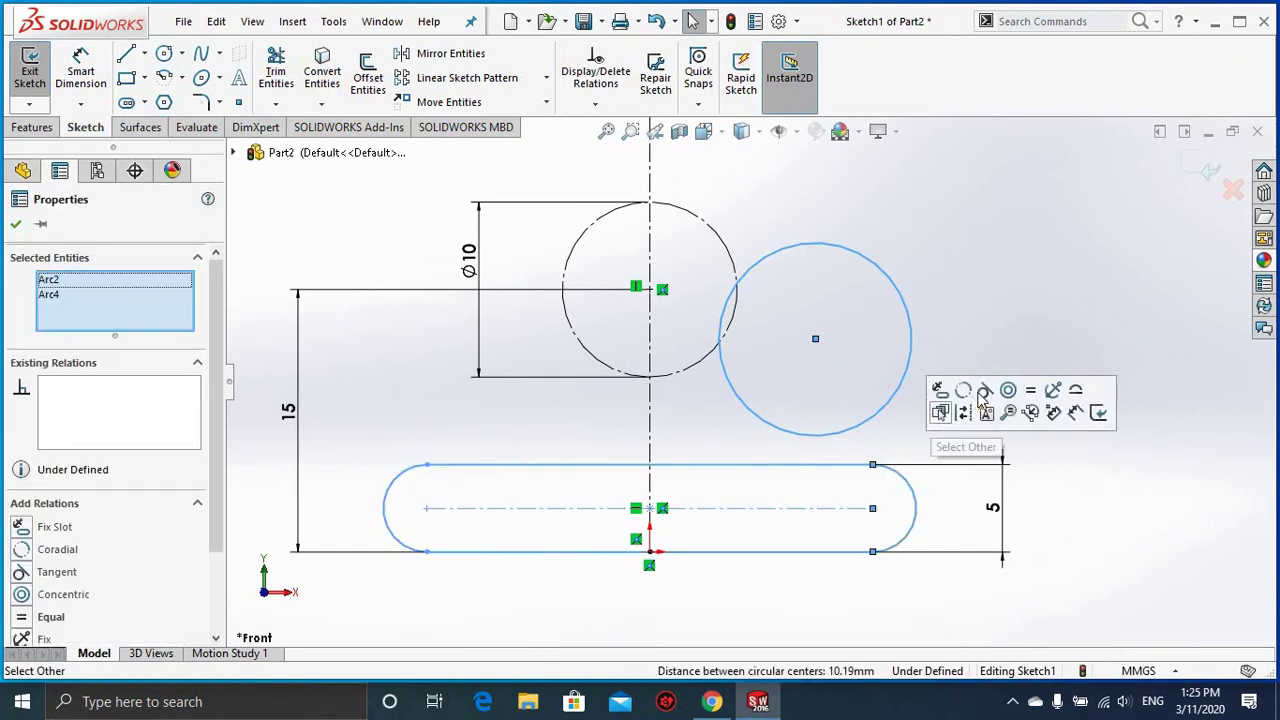
{"action": "left_click", "coordinate": [985, 392]}
{"action": "key", "text": "Escape"}
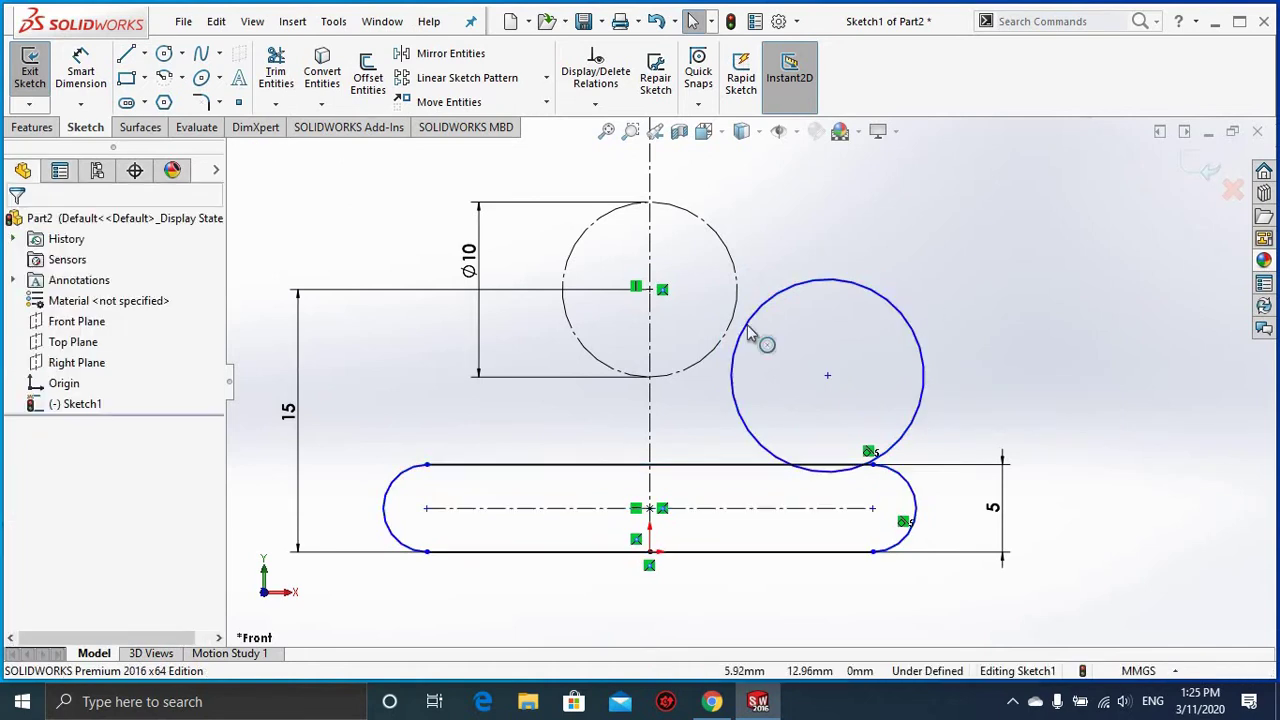
{"action": "left_click", "coordinate": [743, 310]}
{"action": "left_click", "coordinate": [741, 314], "text": "ctrl"}
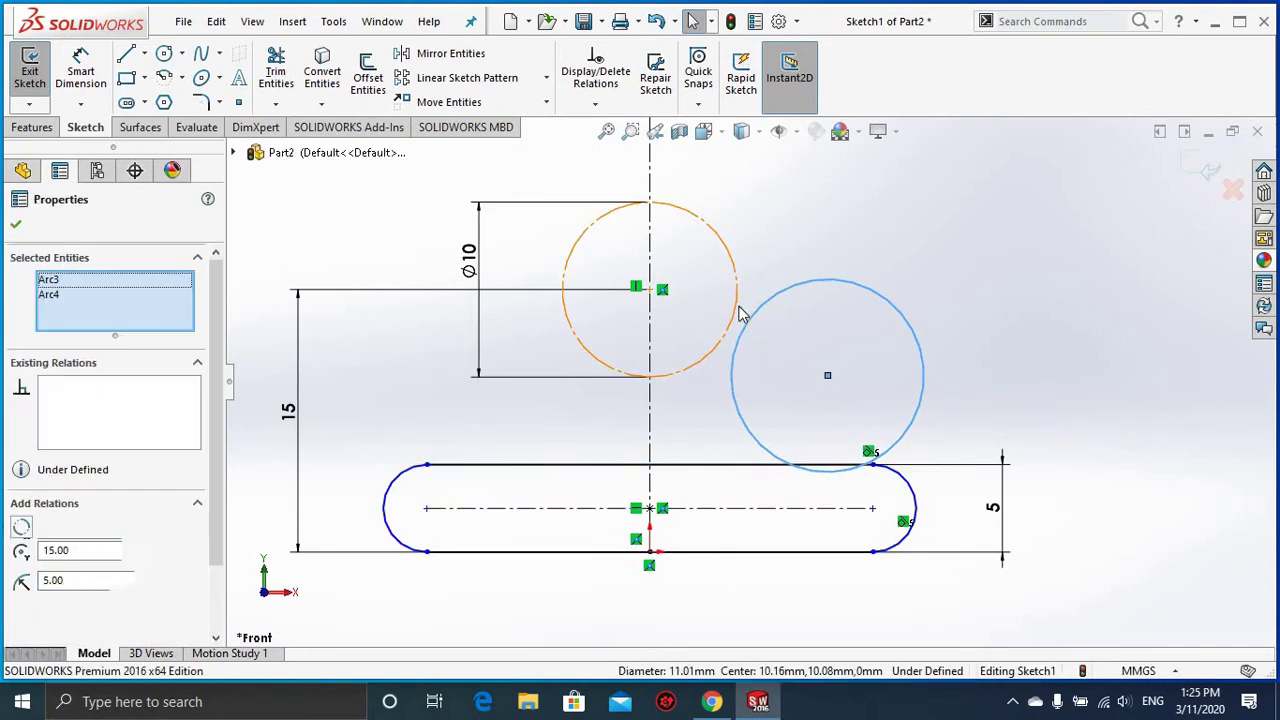
{"action": "left_click", "coordinate": [812, 227]}
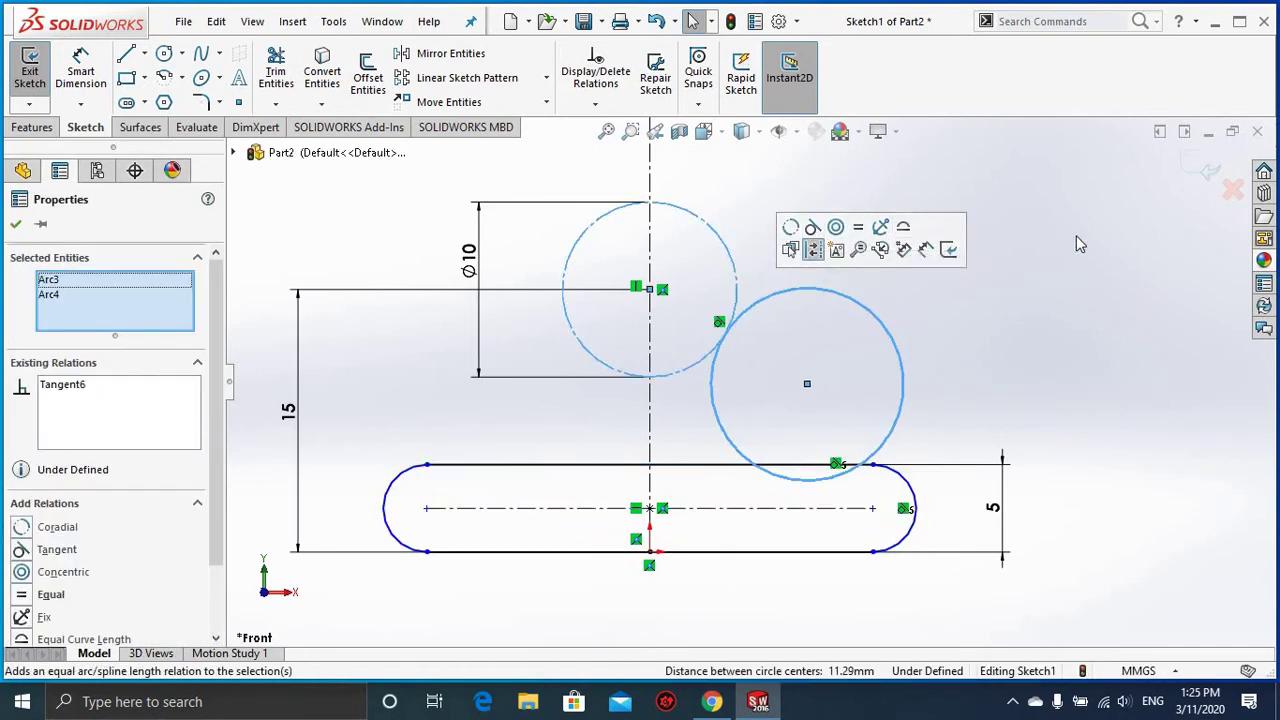
{"action": "key", "text": "Escape"}
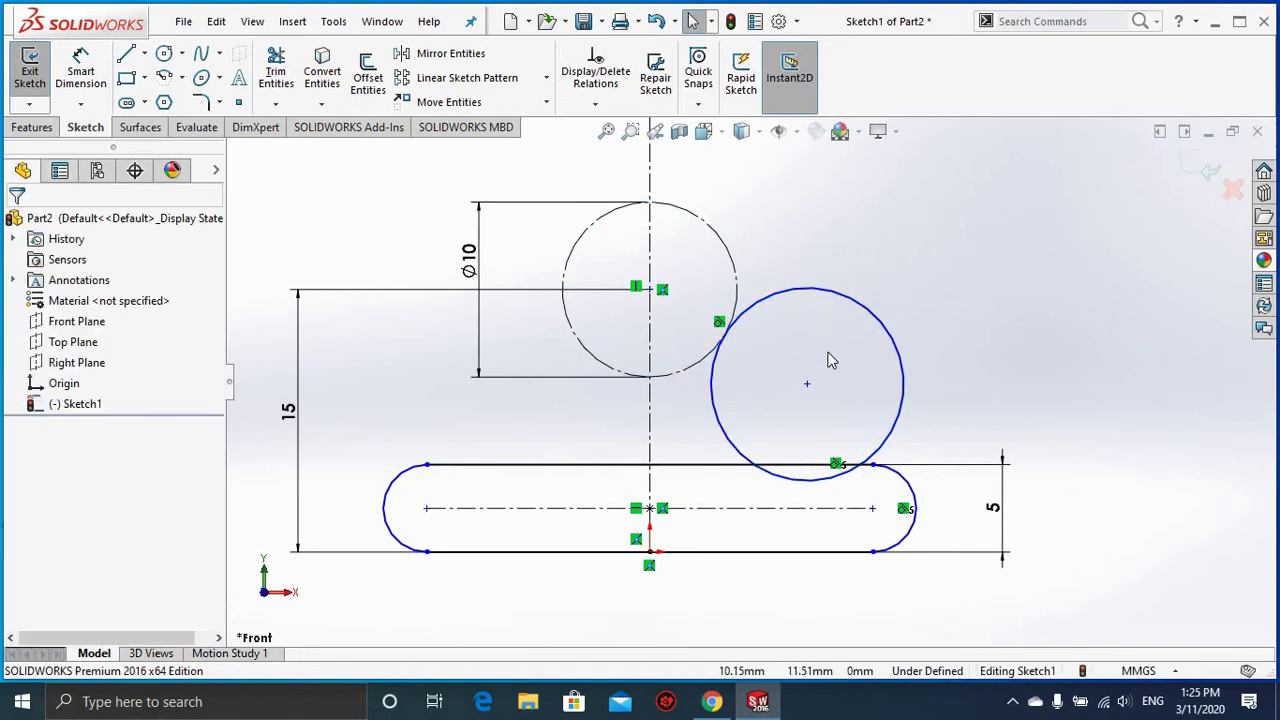
Step: Align the two circle centres horizontally and fit the sketch in view
{"action": "left_click", "coordinate": [807, 384]}
{"action": "left_click", "coordinate": [649, 289], "text": "ctrl"}
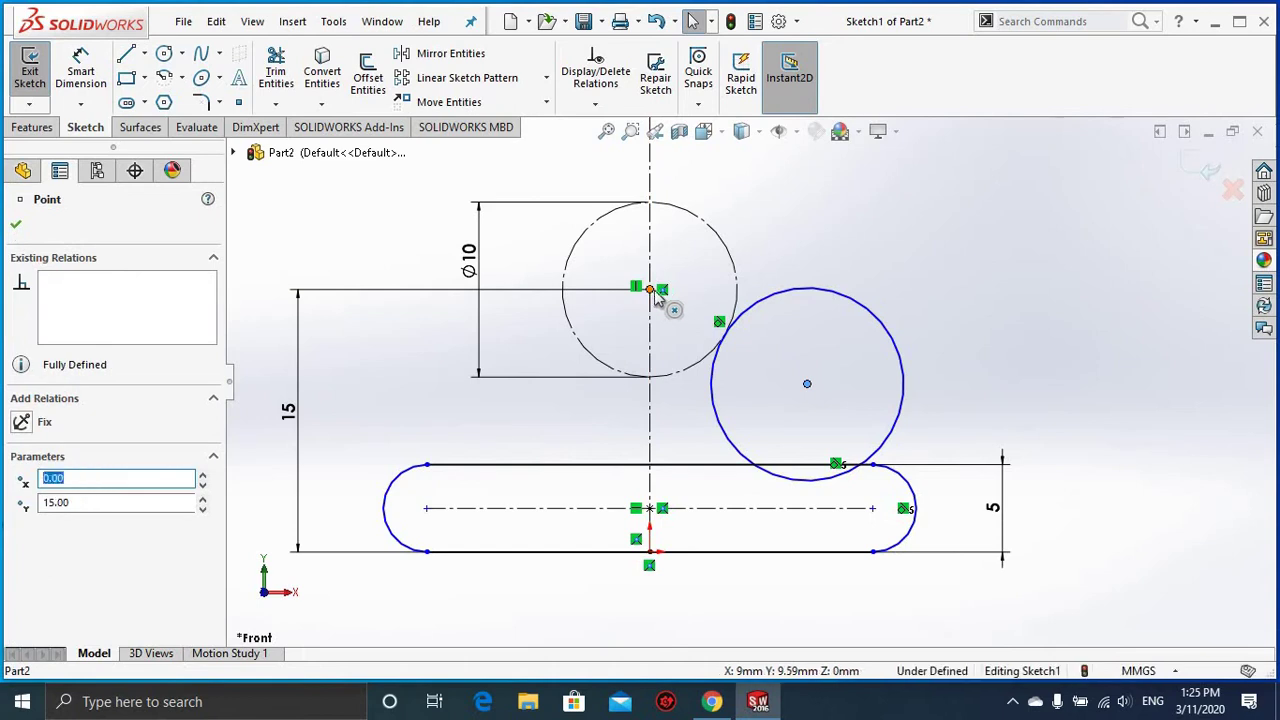
{"action": "left_click", "coordinate": [702, 211]}
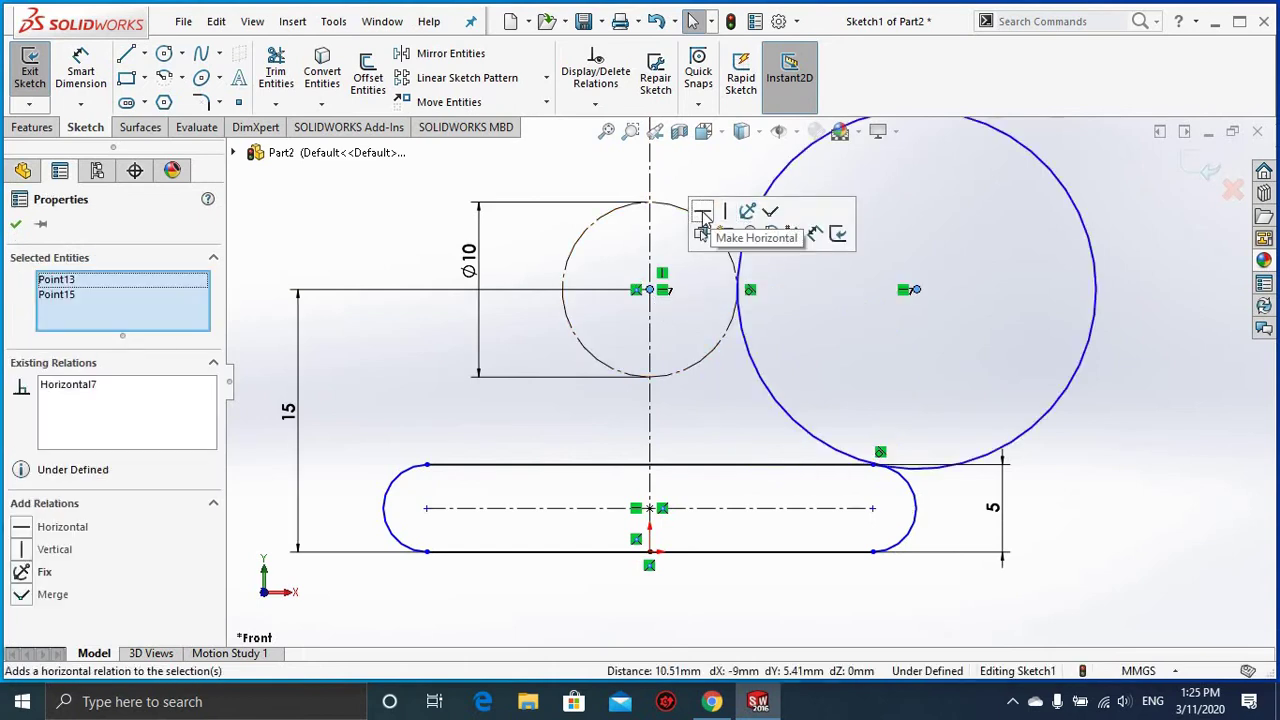
{"action": "left_click", "coordinate": [1153, 319]}
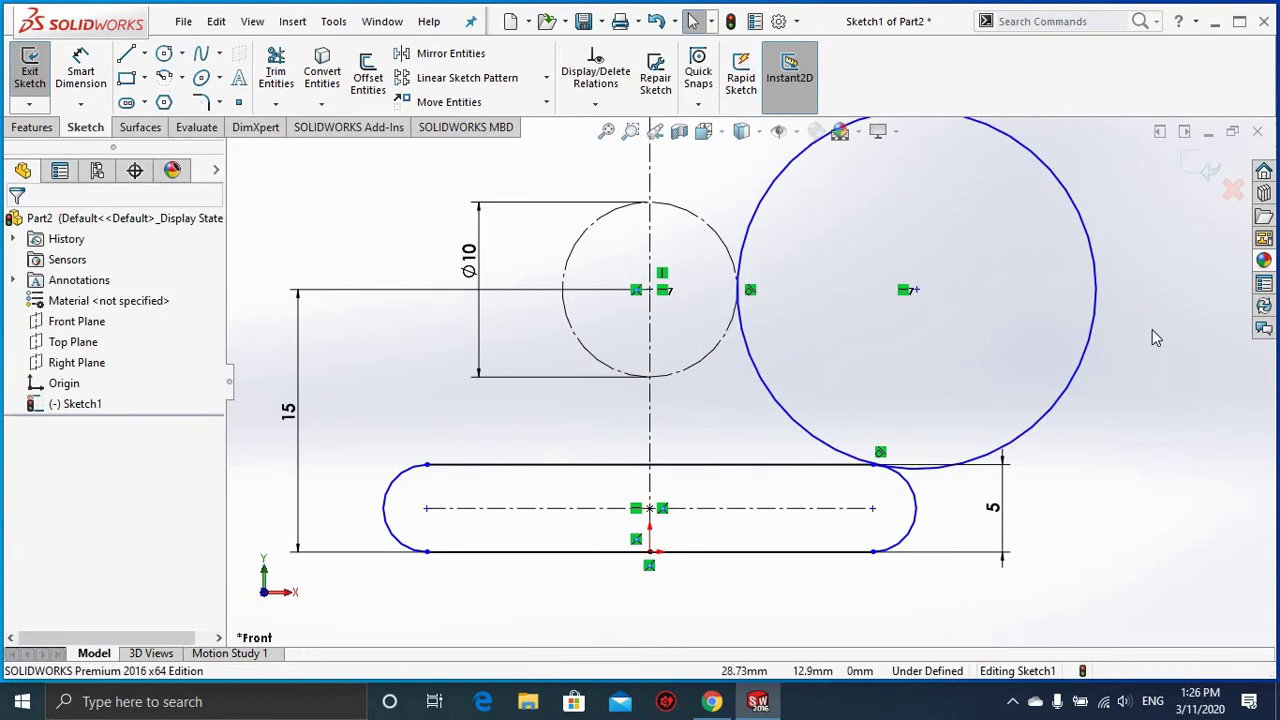
{"action": "key", "text": "f"}
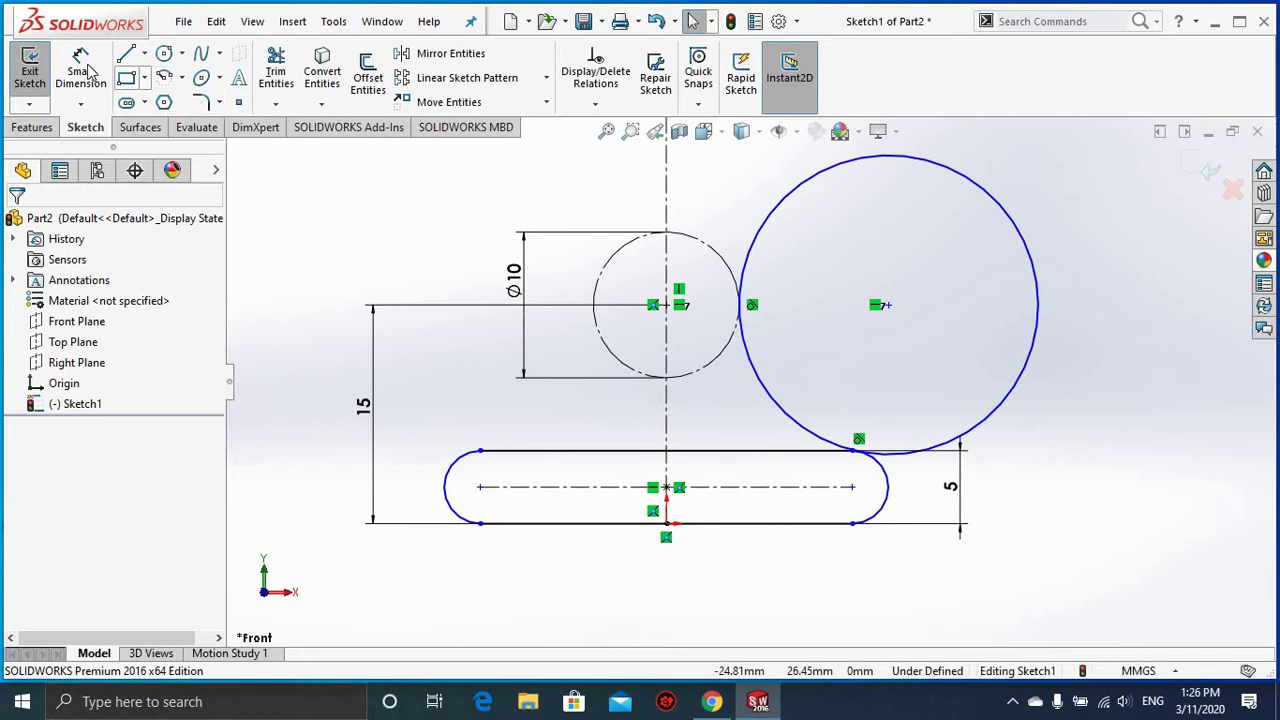
{"action": "left_click", "coordinate": [82, 72]}
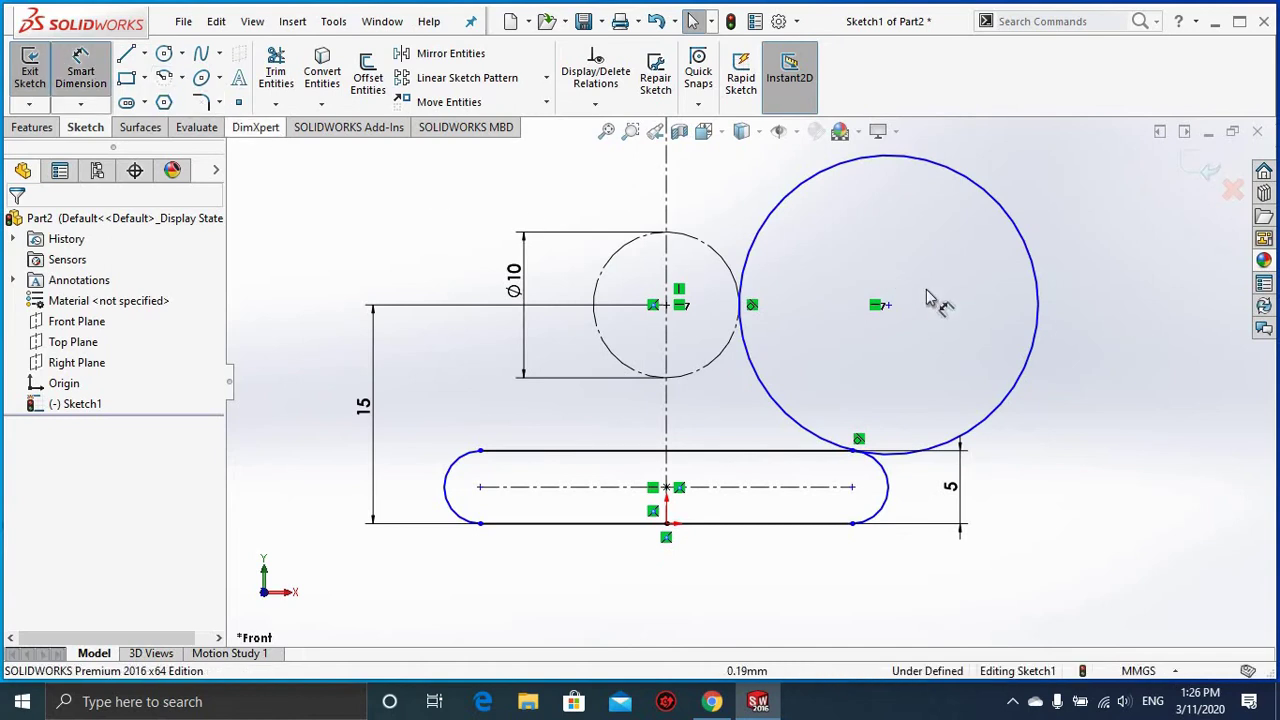
Step: Set the right circle's diameter to 20 and add the 30 mm slot length as driven
{"action": "left_click", "coordinate": [1040, 330]}
{"action": "left_click", "coordinate": [1100, 306]}
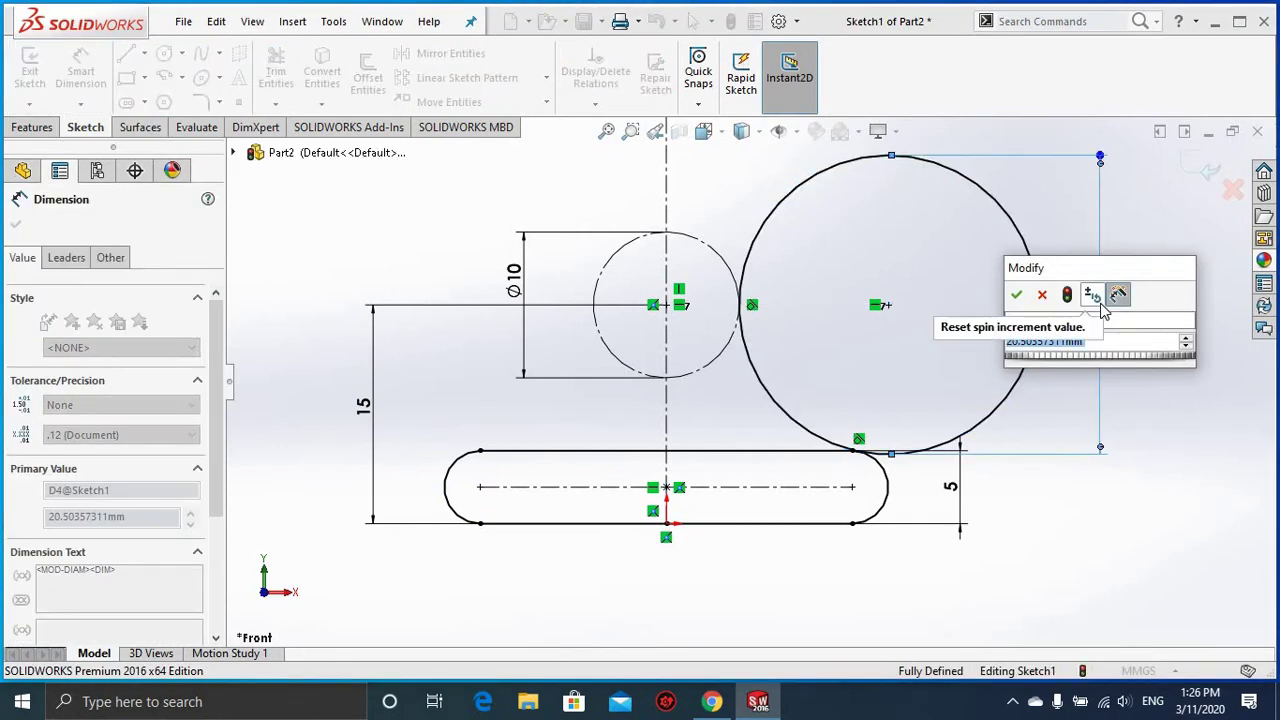
{"action": "type", "text": "20"}
{"action": "key", "text": "Return"}
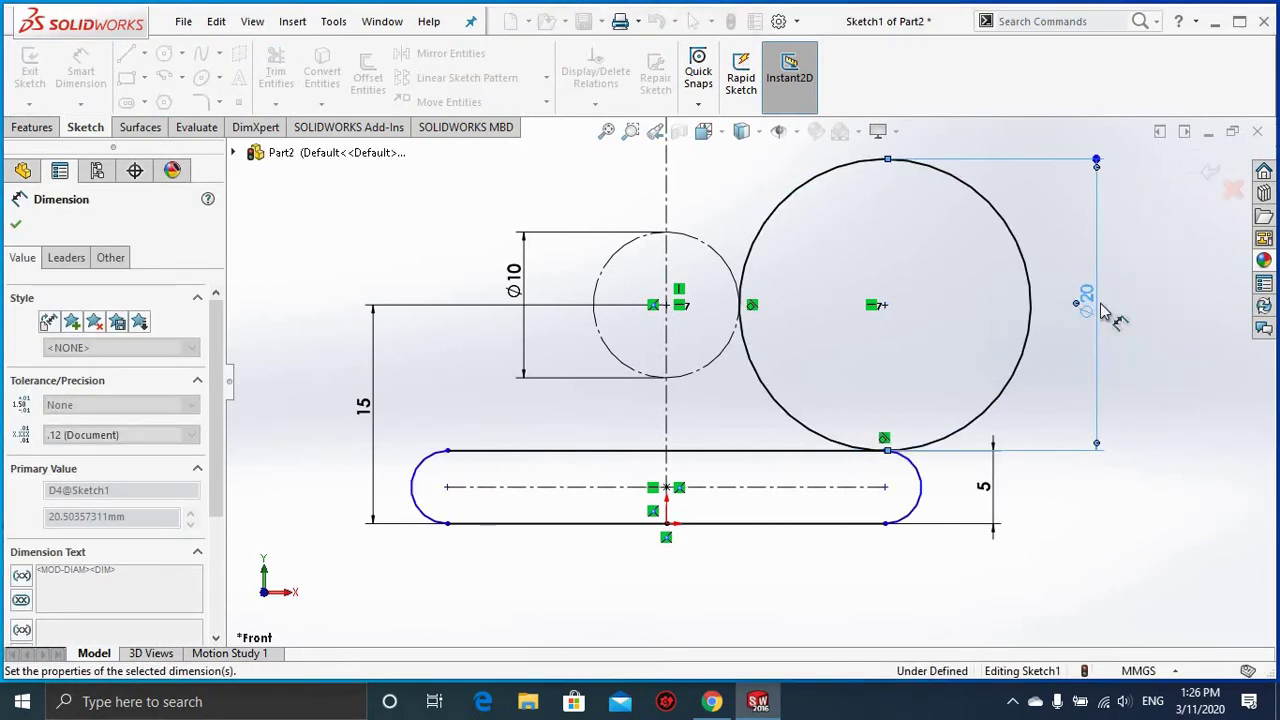
{"action": "left_click", "coordinate": [800, 523]}
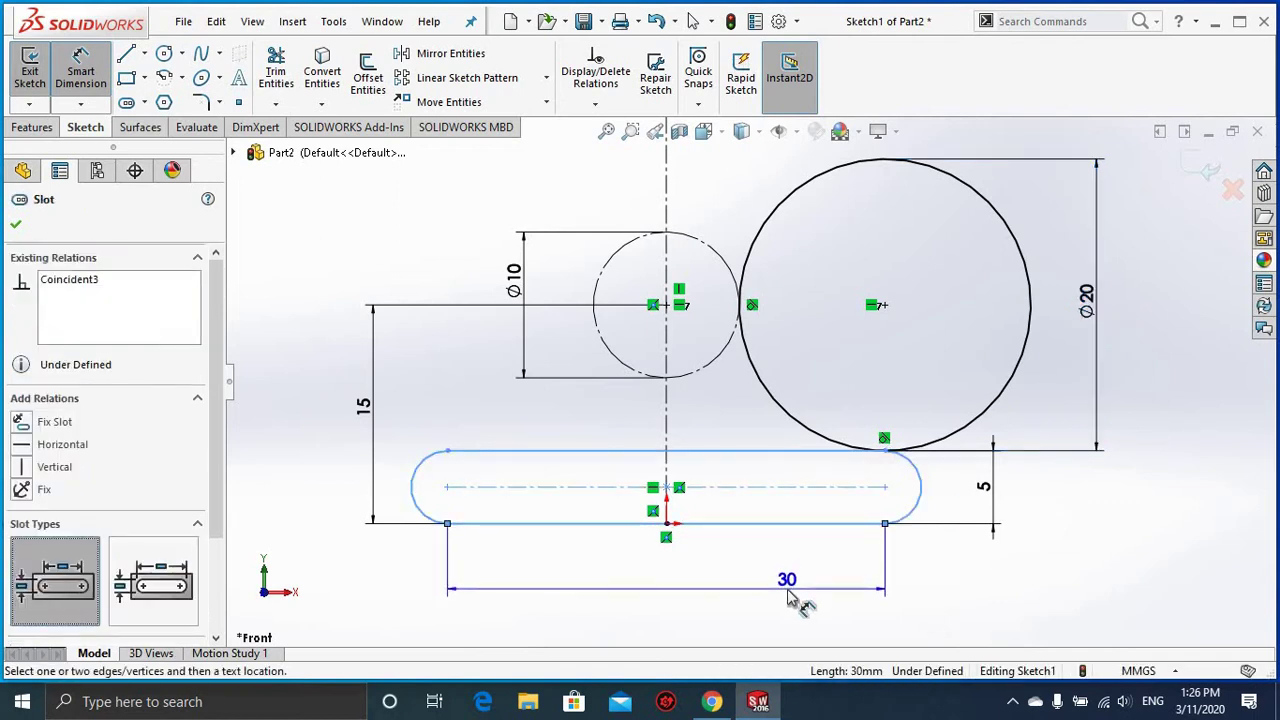
{"action": "left_click", "coordinate": [790, 597]}
{"action": "left_click", "coordinate": [750, 345]}
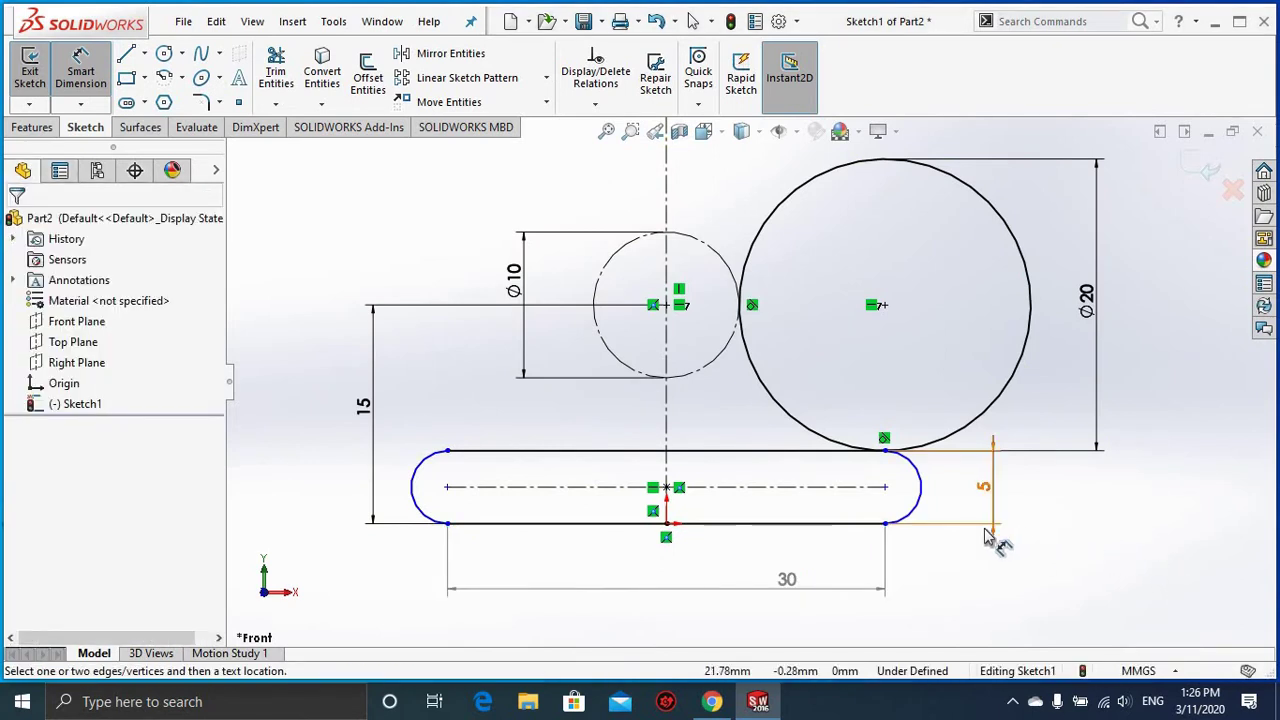
{"action": "key", "text": "Escape"}
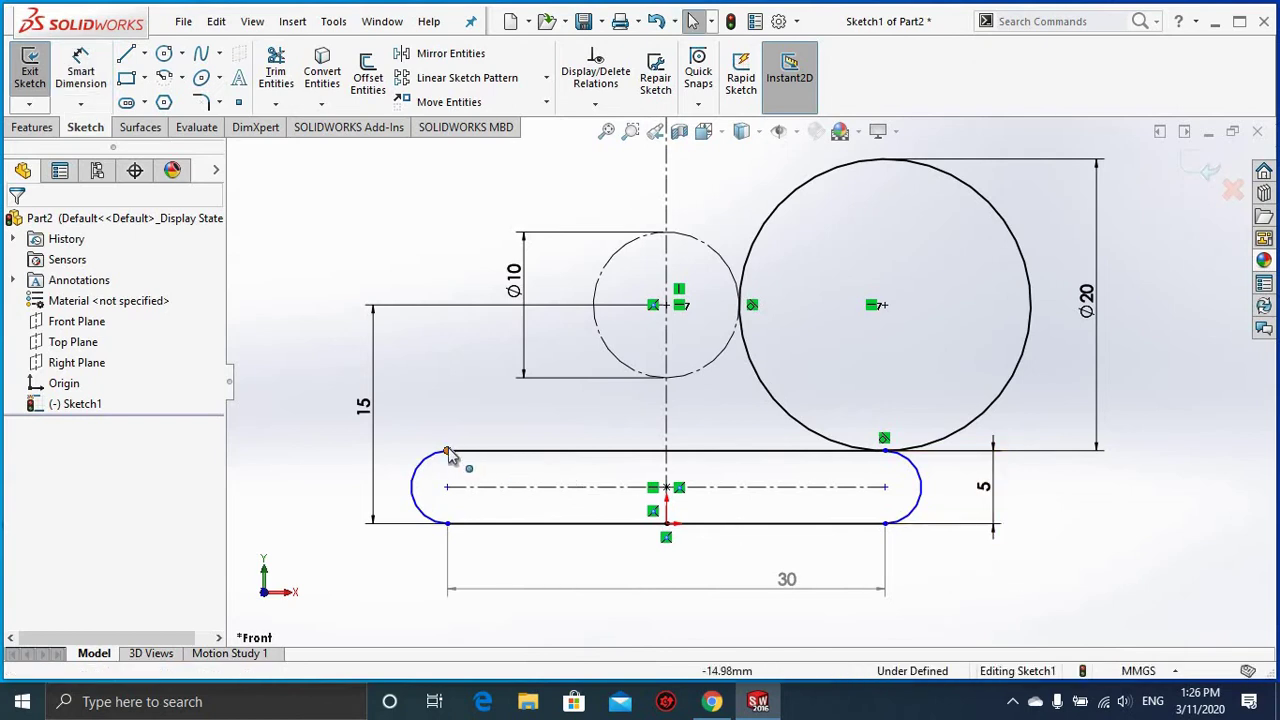
Step: Stretch the vertical centerline up above the circles
{"action": "left_click", "coordinate": [491, 452]}
{"action": "key", "text": "Escape"}
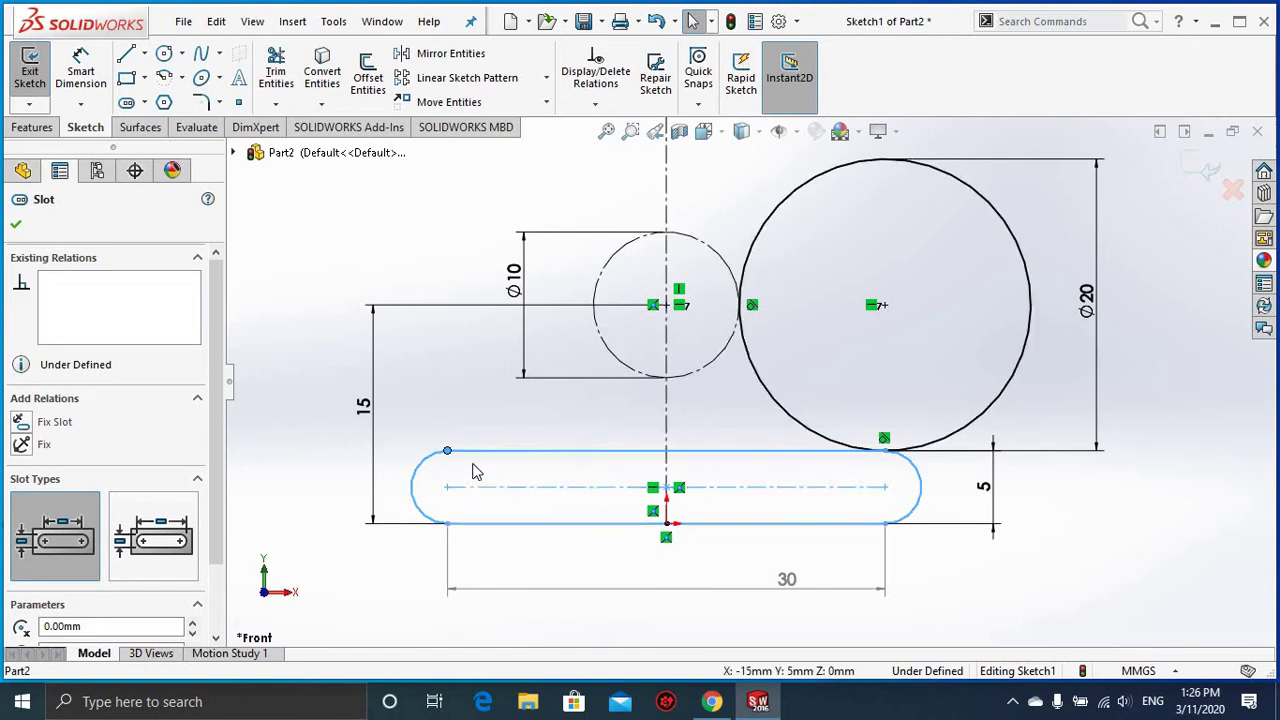
{"action": "key", "text": "f"}
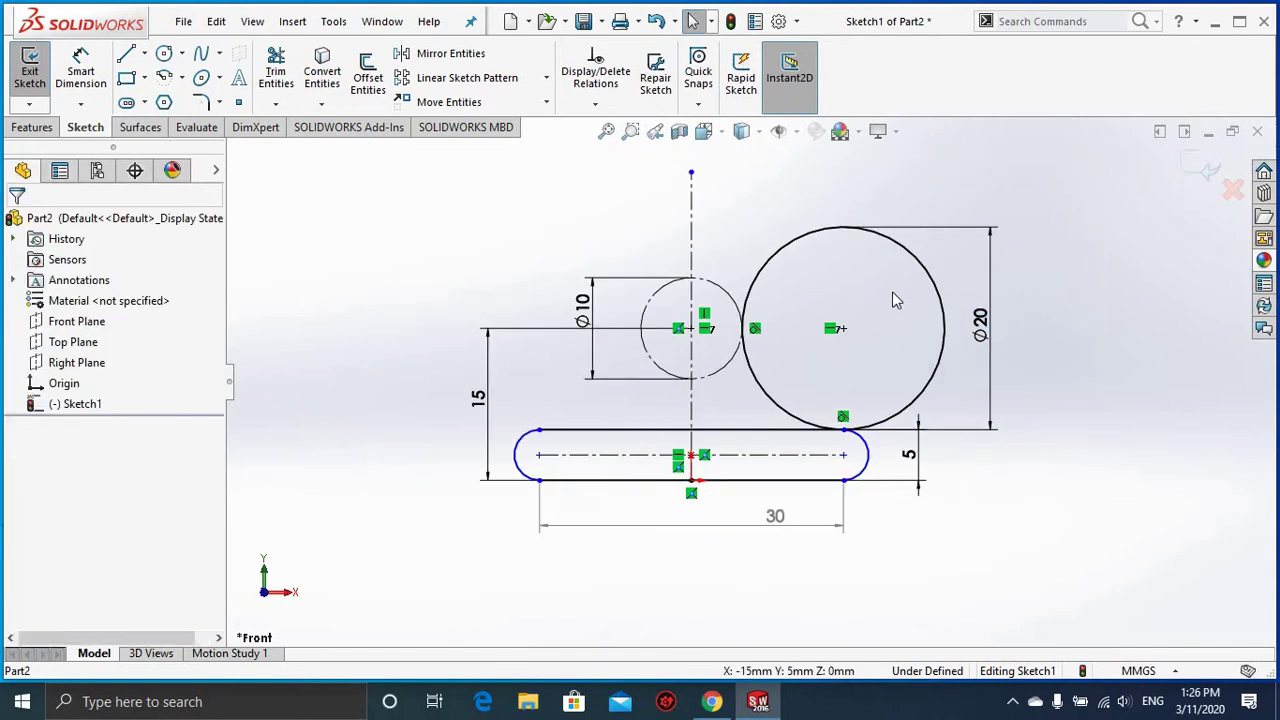
{"action": "scroll", "coordinate": [758, 206], "scroll_direction": "up", "scroll_amount": 2}
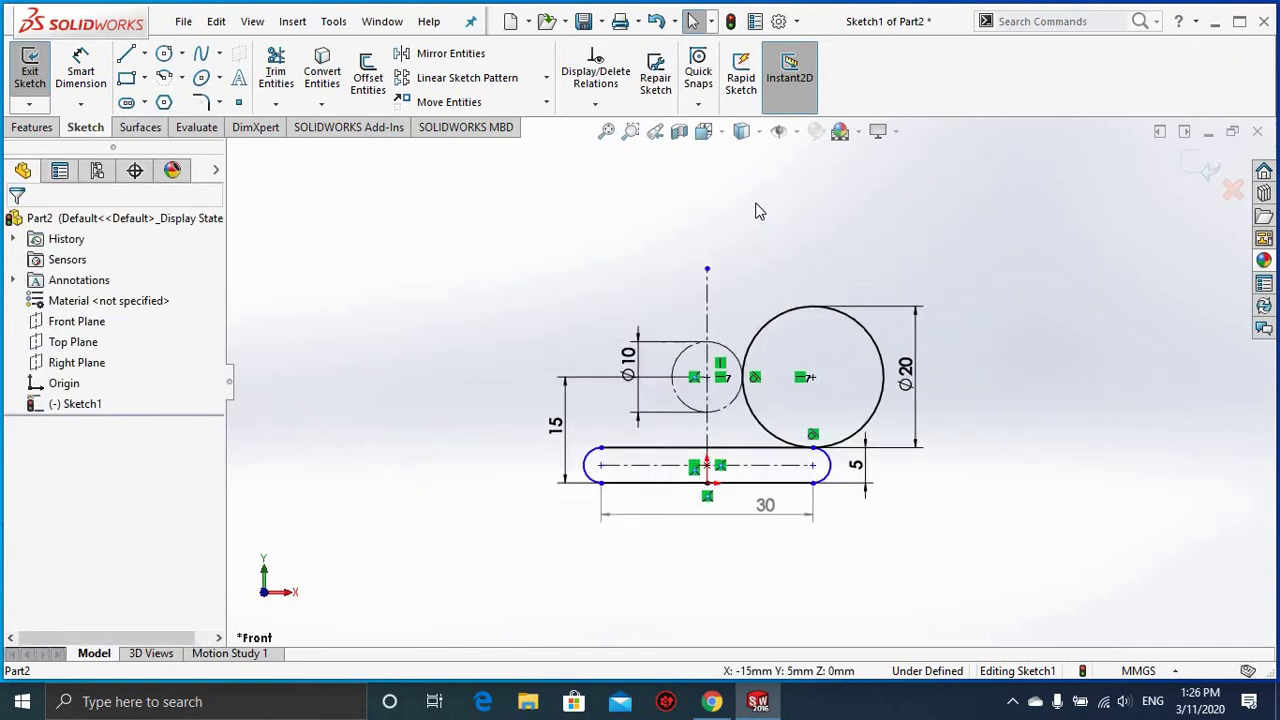
{"action": "scroll", "coordinate": [758, 206], "scroll_direction": "down", "scroll_amount": 2}
{"action": "left_click_drag", "start_coordinate": [685, 318], "coordinate": [684, 160]}
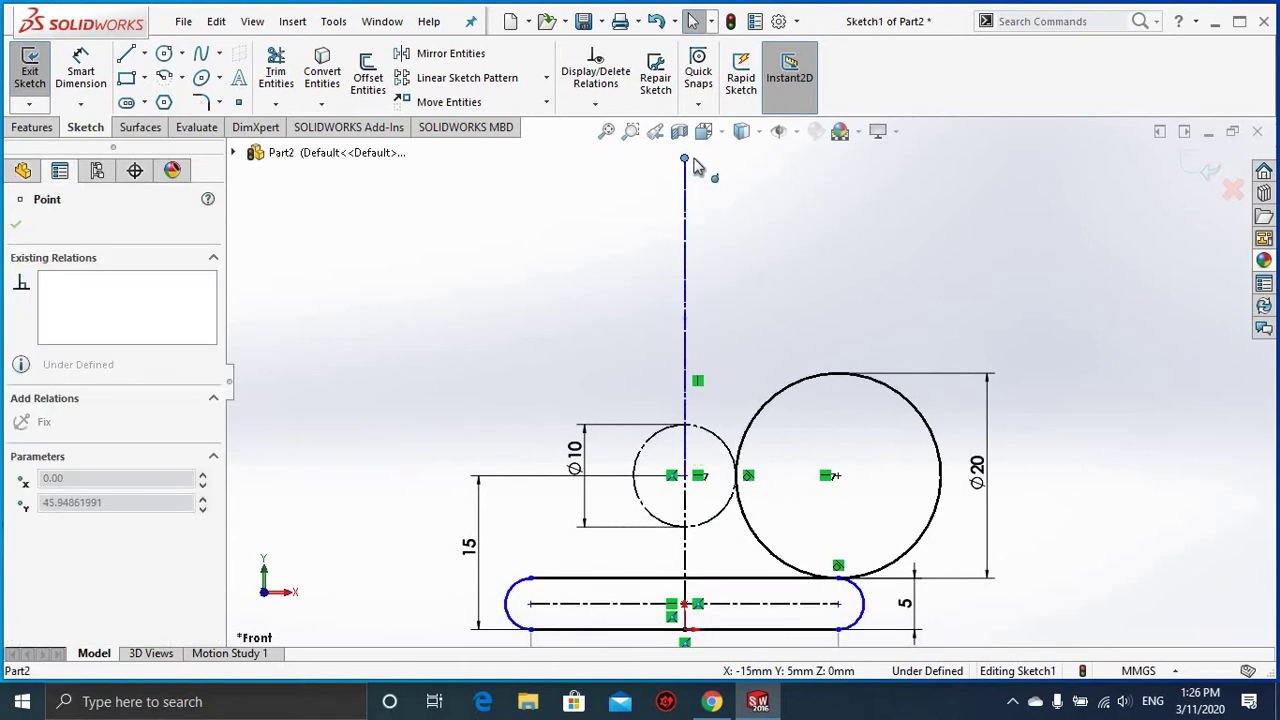
{"action": "left_click", "coordinate": [758, 253]}
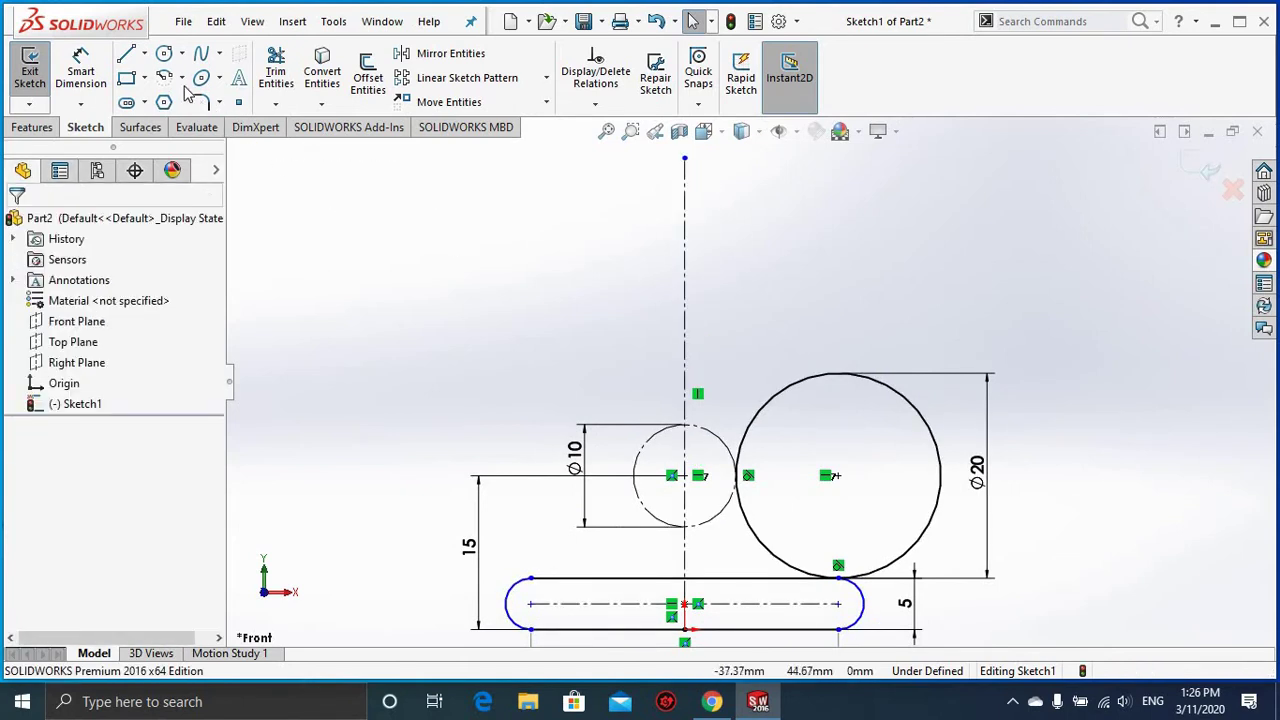
Step: Draw a large construction circle centred on the centerline above the sketch
{"action": "left_click", "coordinate": [164, 53]}
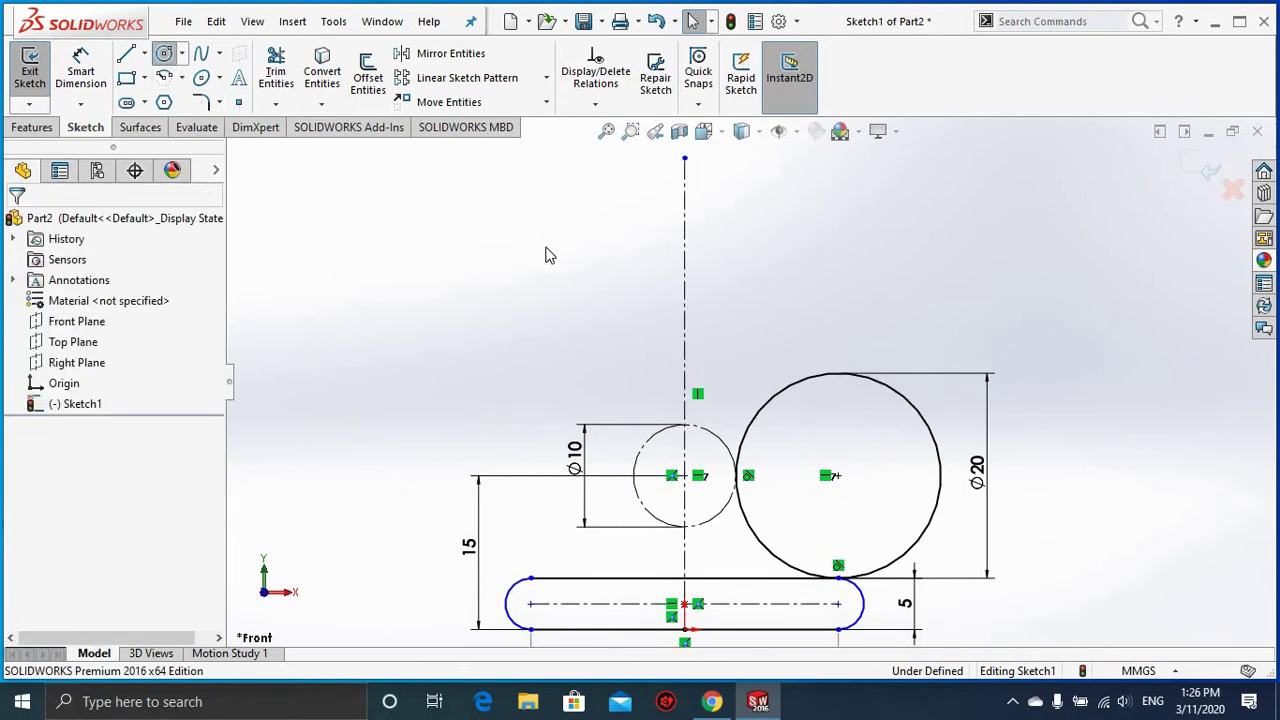
{"action": "left_click", "coordinate": [684, 246]}
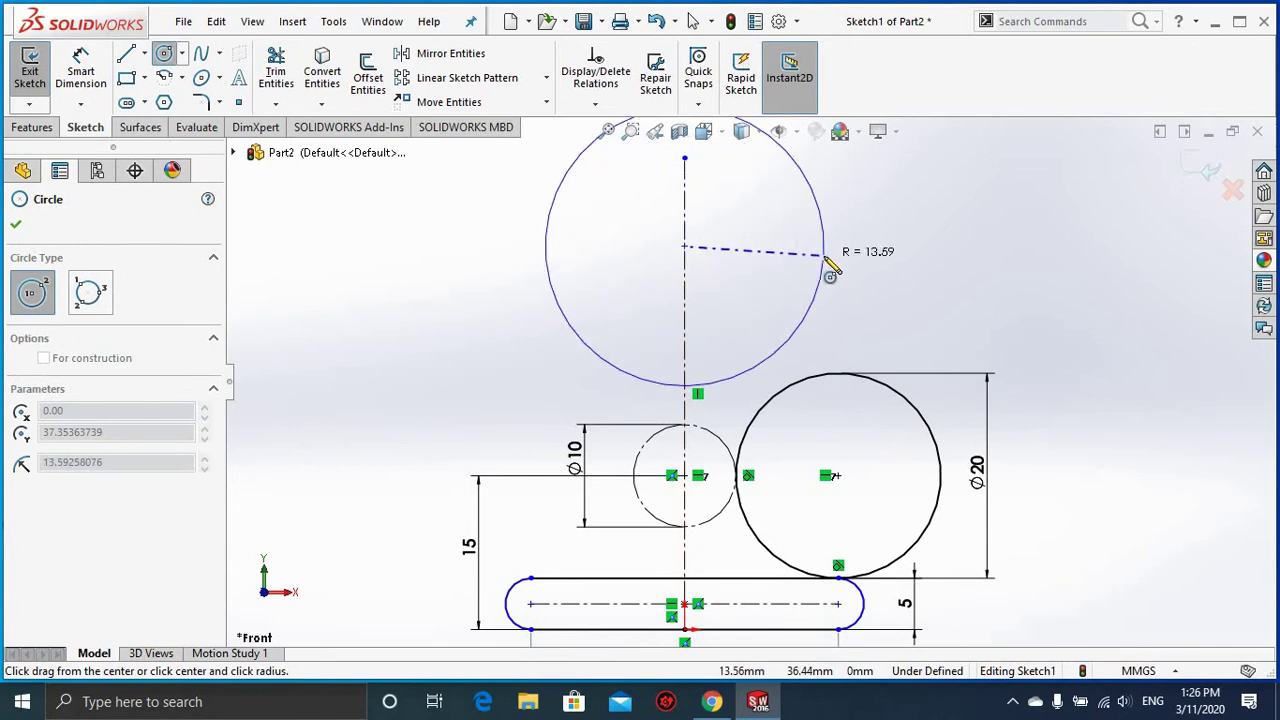
{"action": "left_click", "coordinate": [826, 257]}
{"action": "key", "text": "f"}
{"action": "key", "text": "Escape"}
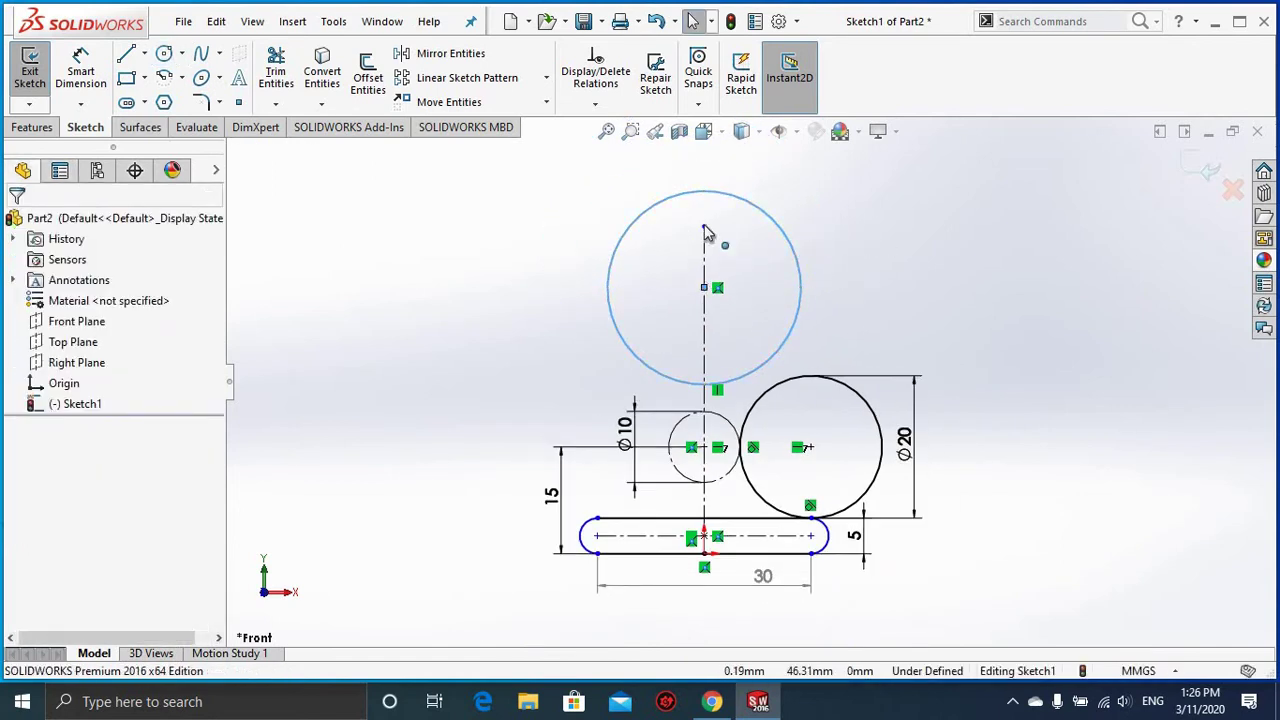
{"action": "left_click", "coordinate": [705, 161]}
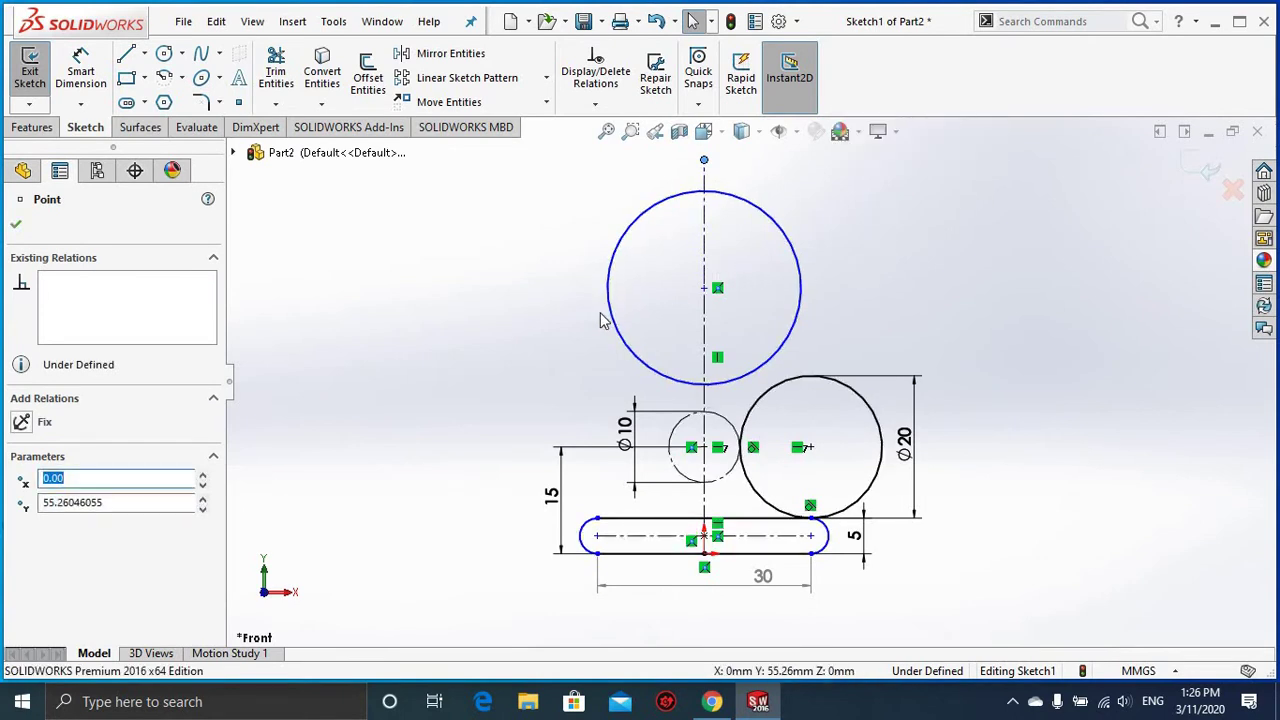
{"action": "key", "text": "Escape"}
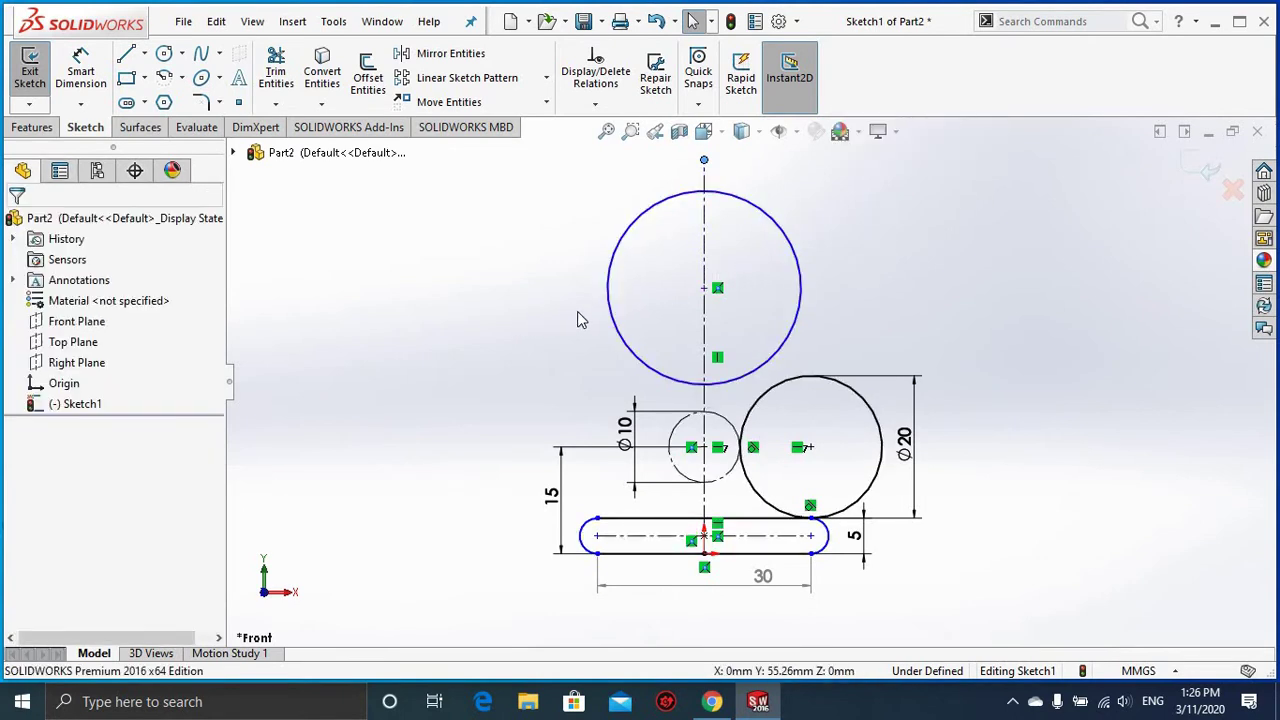
{"action": "left_click", "coordinate": [612, 312]}
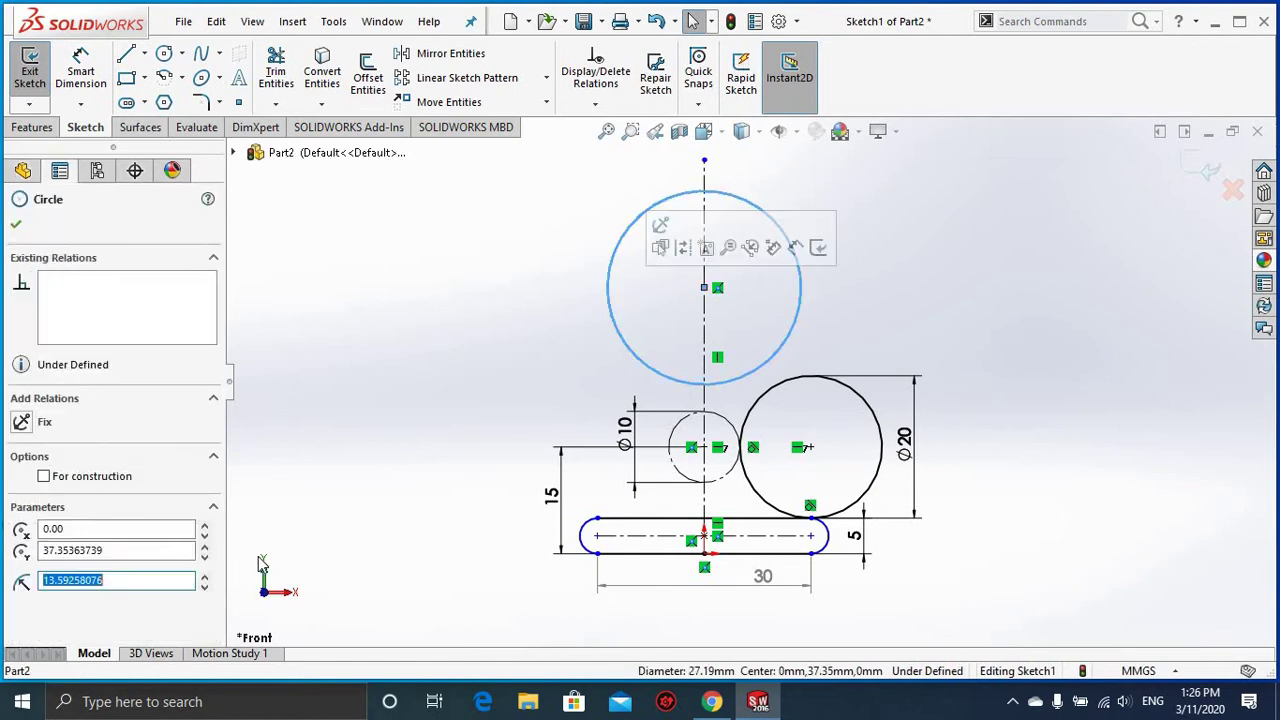
{"action": "left_click", "coordinate": [71, 480]}
{"action": "left_click", "coordinate": [390, 333]}
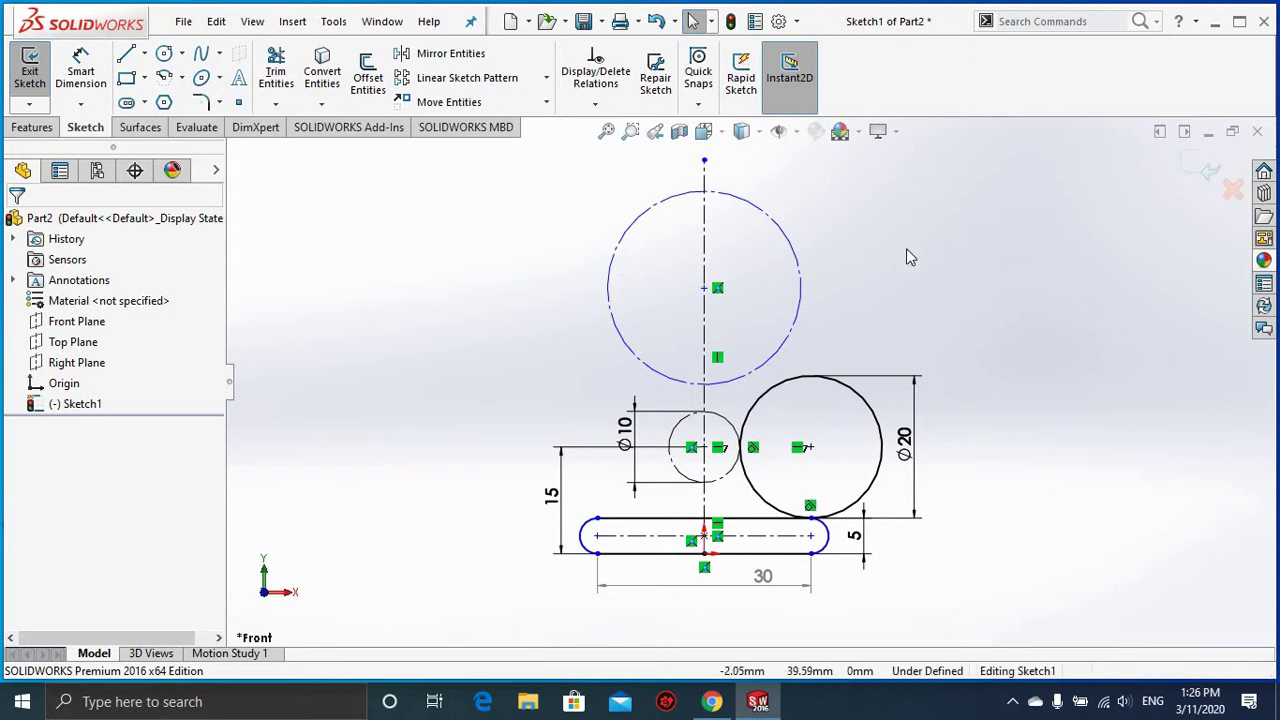
Step: Make the upper construction circle tangent to the Ø20 and Ø10 circles
{"action": "left_click", "coordinate": [787, 362]}
{"action": "left_click", "coordinate": [788, 377], "text": "ctrl"}
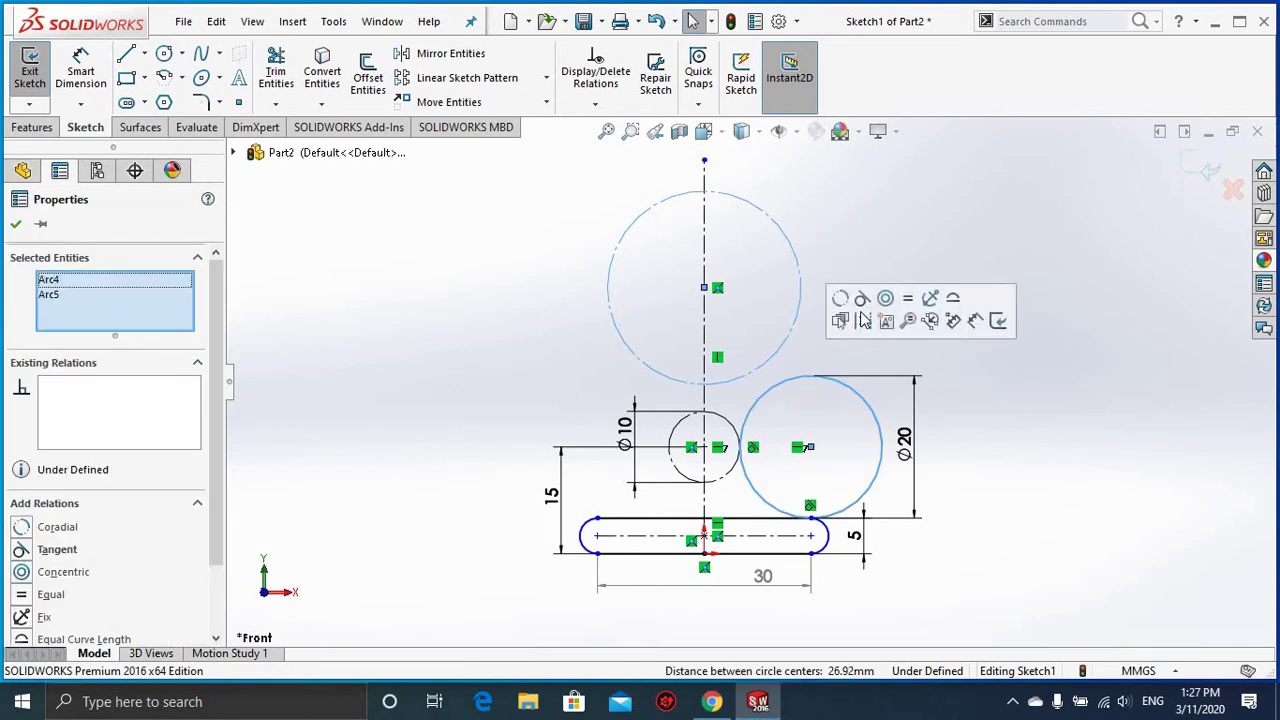
{"action": "left_click", "coordinate": [862, 298]}
{"action": "key", "text": "Escape"}
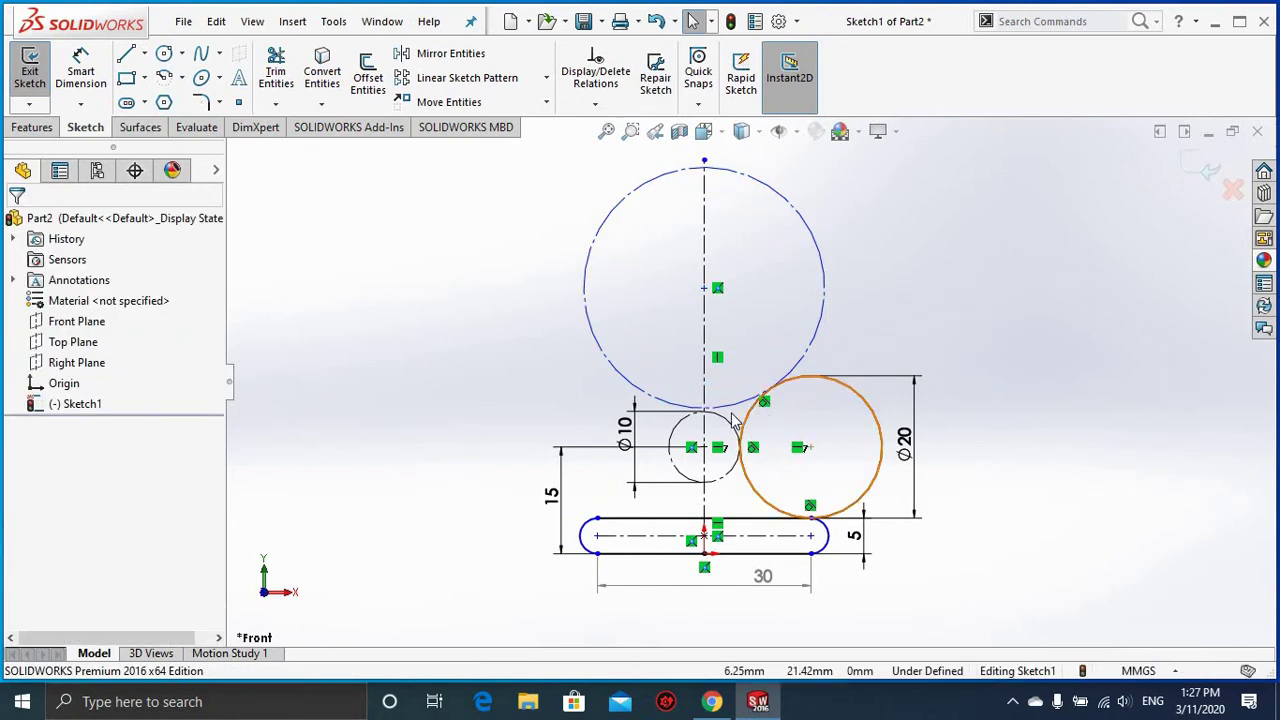
{"action": "left_click", "coordinate": [731, 408]}
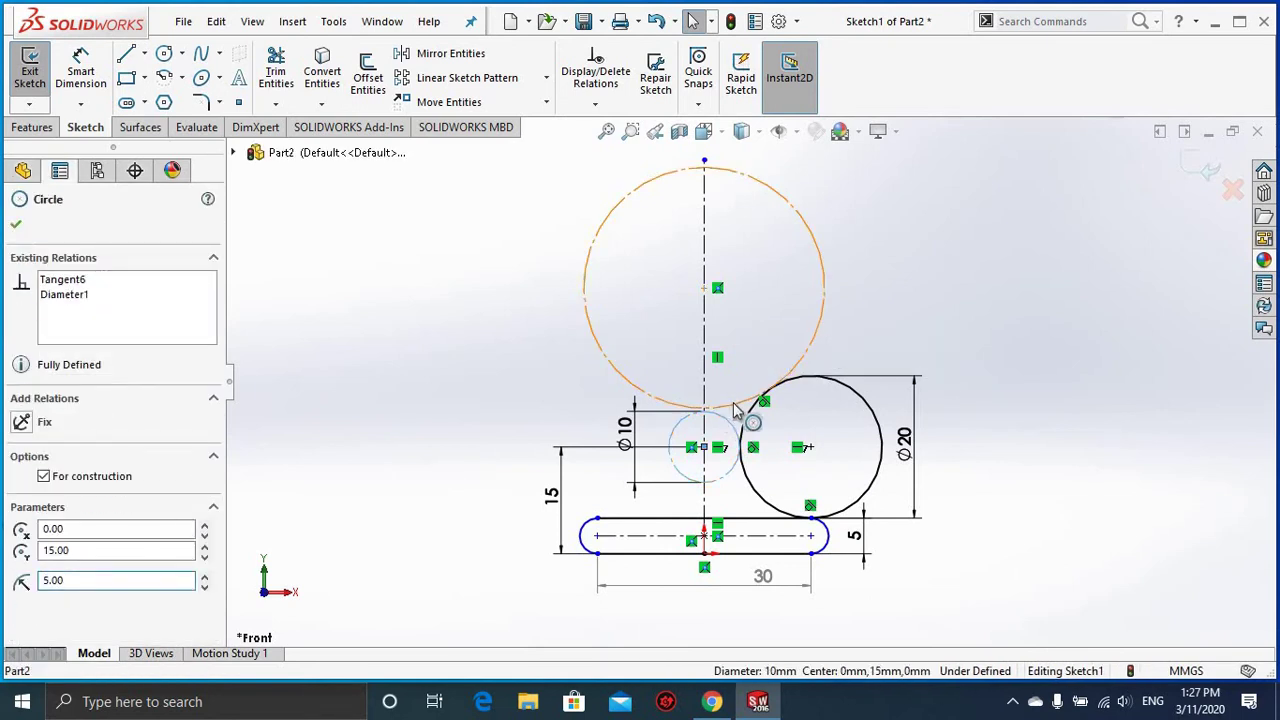
{"action": "left_click", "coordinate": [733, 402], "text": "ctrl"}
{"action": "left_click", "coordinate": [807, 323]}
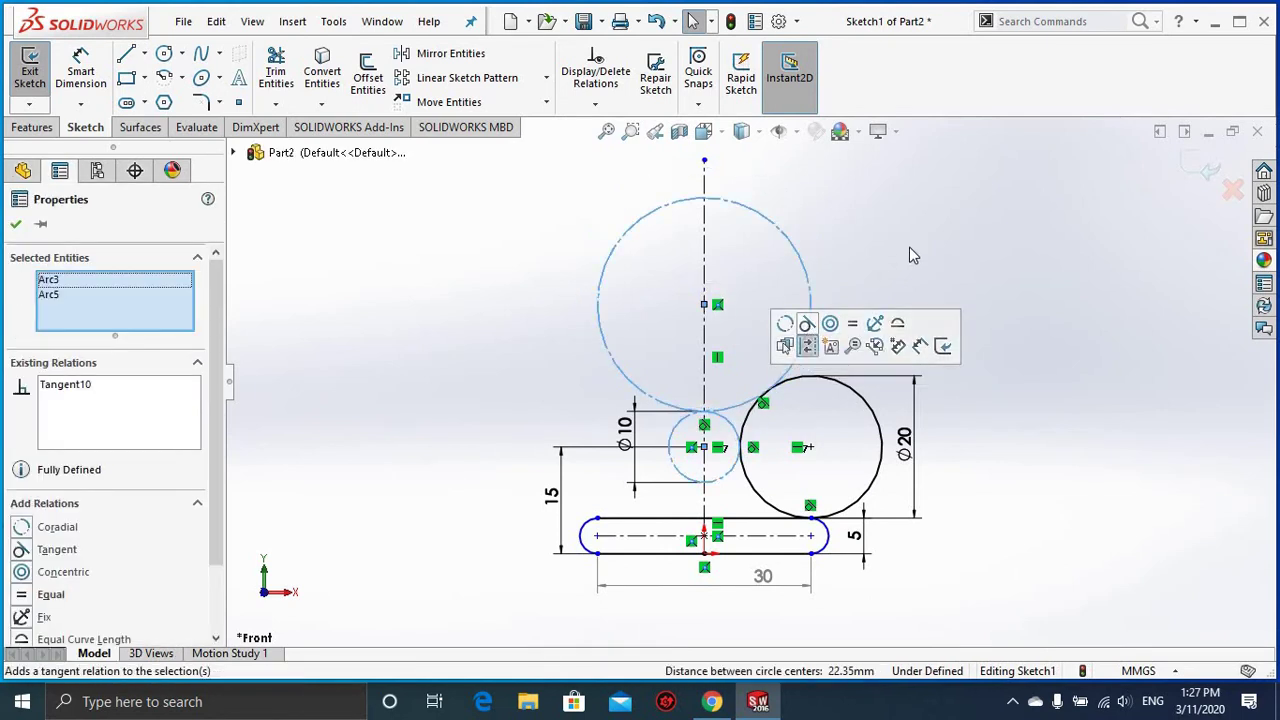
{"action": "key", "text": "Escape"}
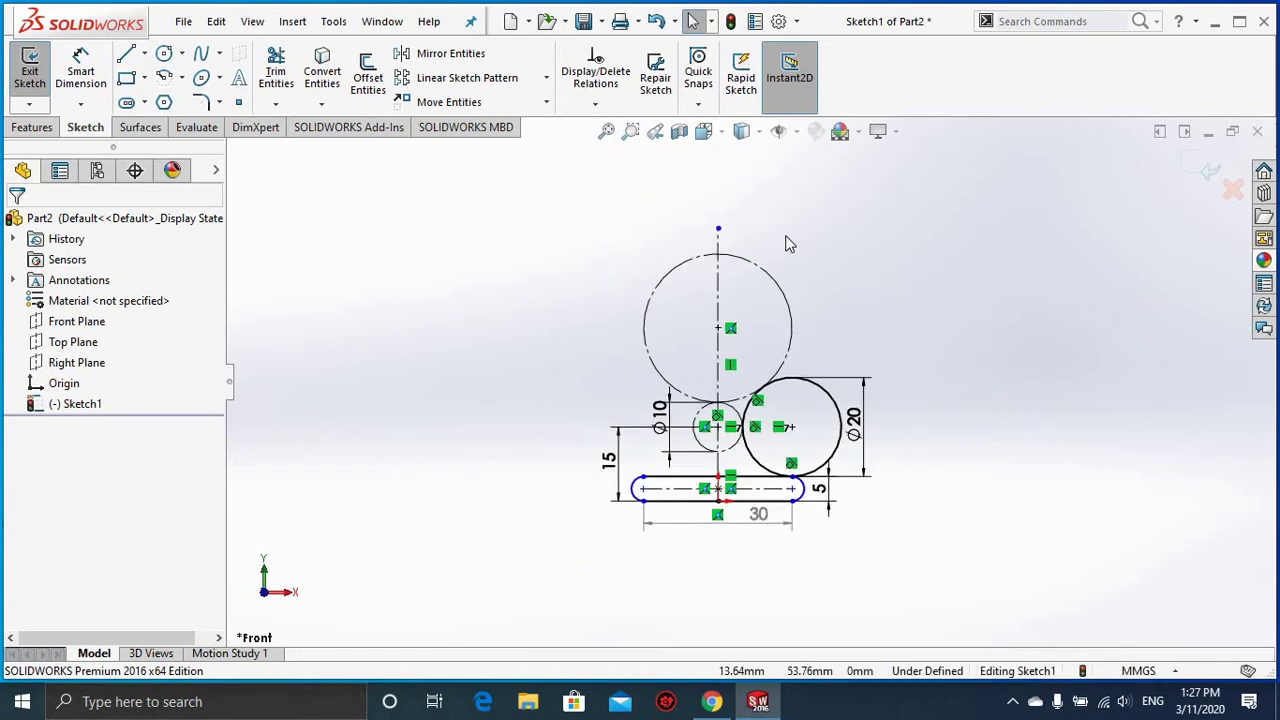
Step: Extend the vertical centerline's top end further upward
{"action": "middle_click_drag", "start_coordinate": [789, 240], "coordinate": [720, 246], "text": "ctrl"}
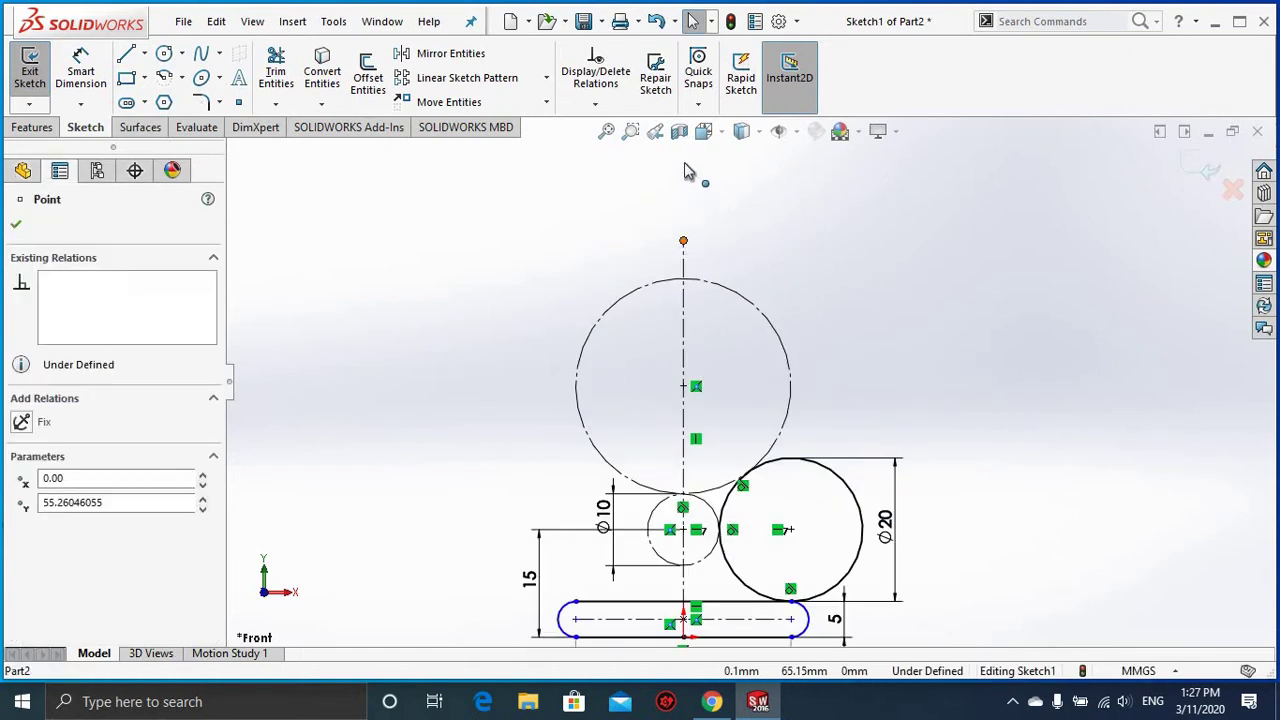
{"action": "left_click_drag", "start_coordinate": [683, 241], "coordinate": [683, 162]}
{"action": "left_click", "coordinate": [821, 250]}
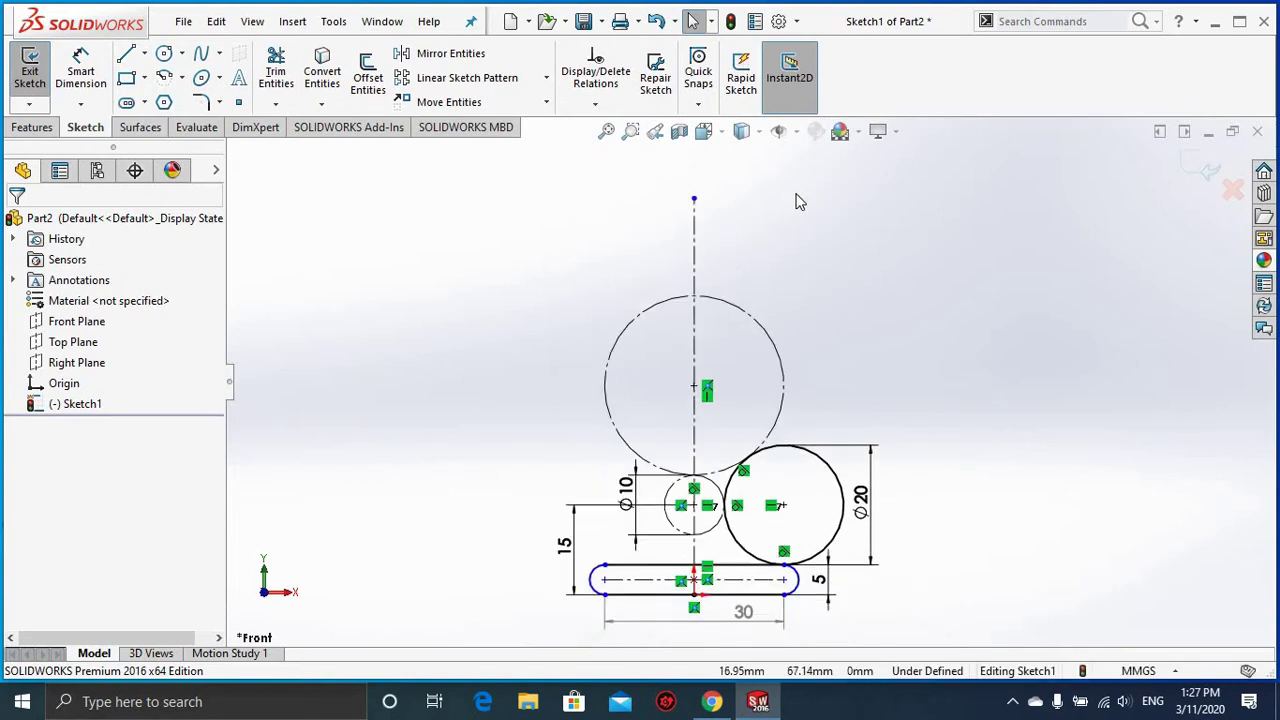
Step: Draw a horizontal centerline from the vertical axis to the right
{"action": "scroll", "coordinate": [797, 202], "scroll_direction": "down", "scroll_amount": 1}
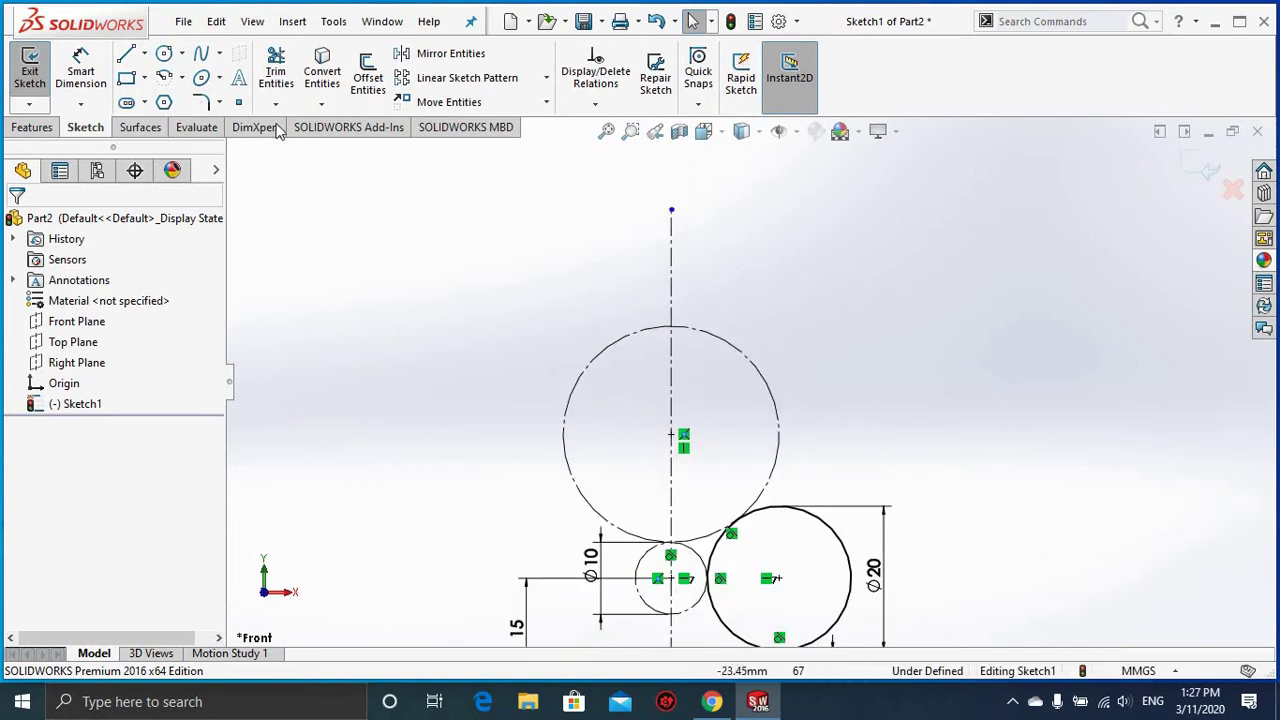
{"action": "left_click", "coordinate": [145, 56]}
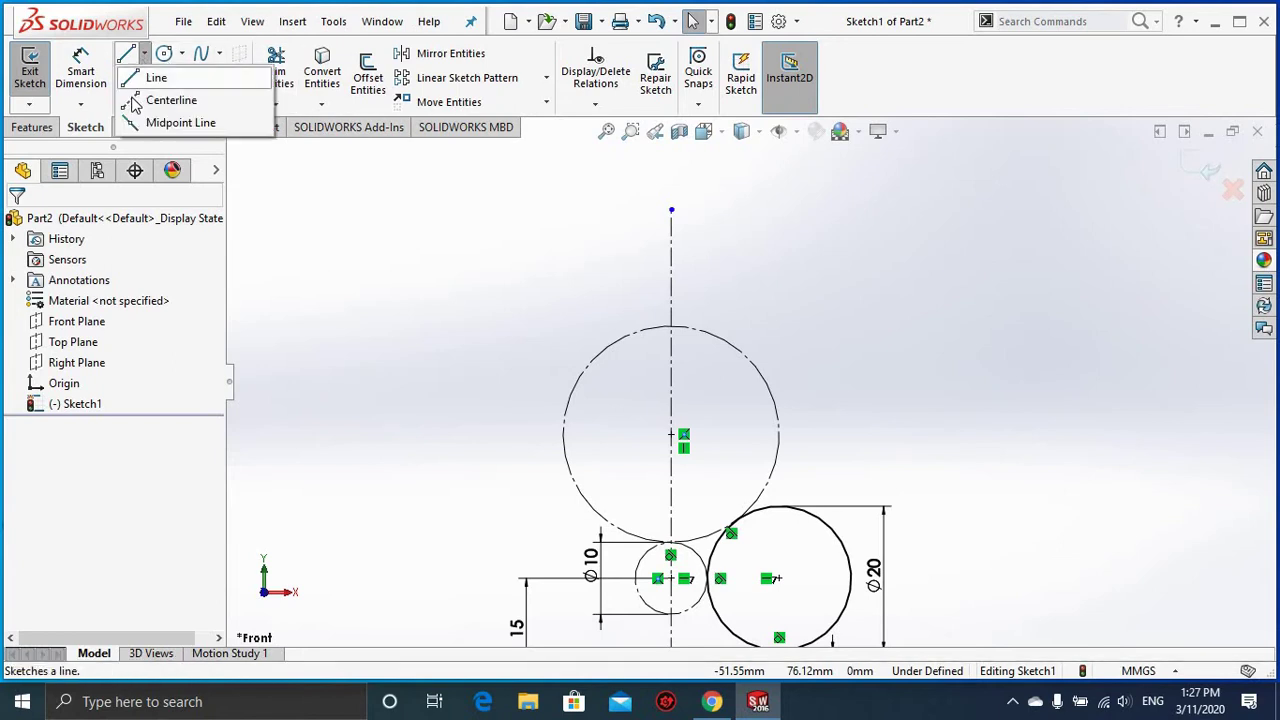
{"action": "left_click", "coordinate": [175, 100]}
{"action": "left_click", "coordinate": [672, 265]}
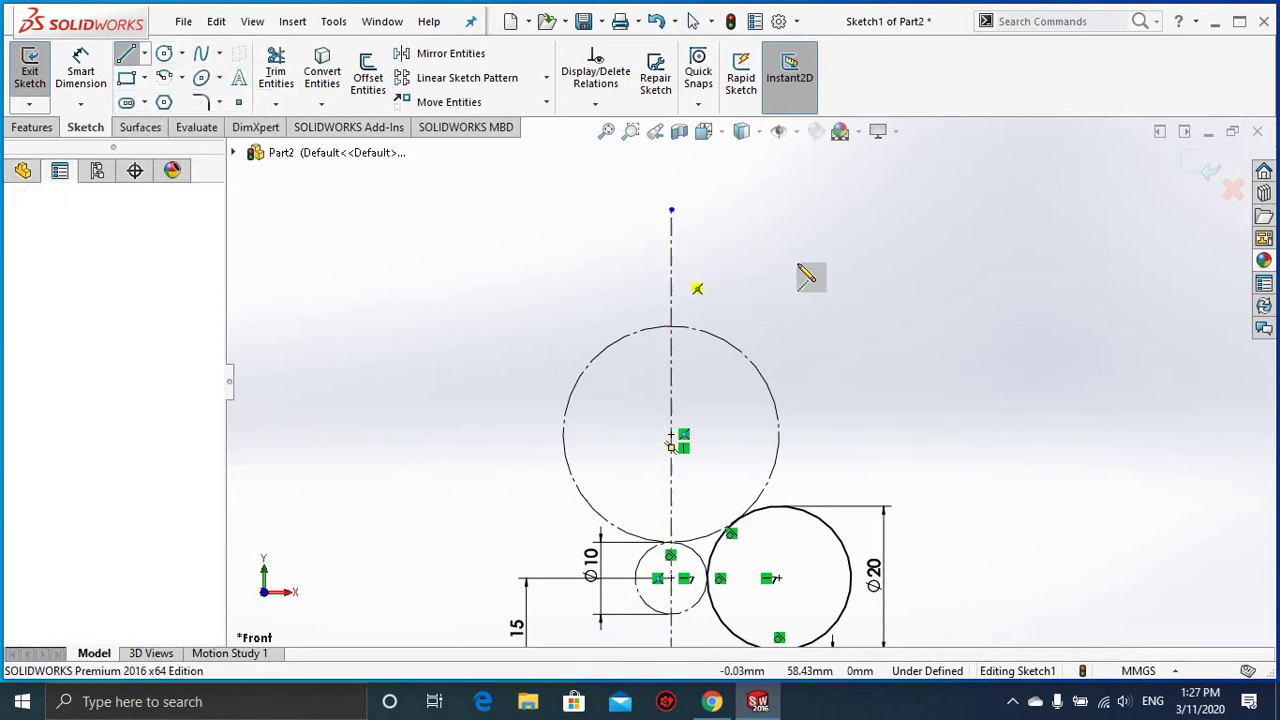
{"action": "left_click", "coordinate": [943, 266]}
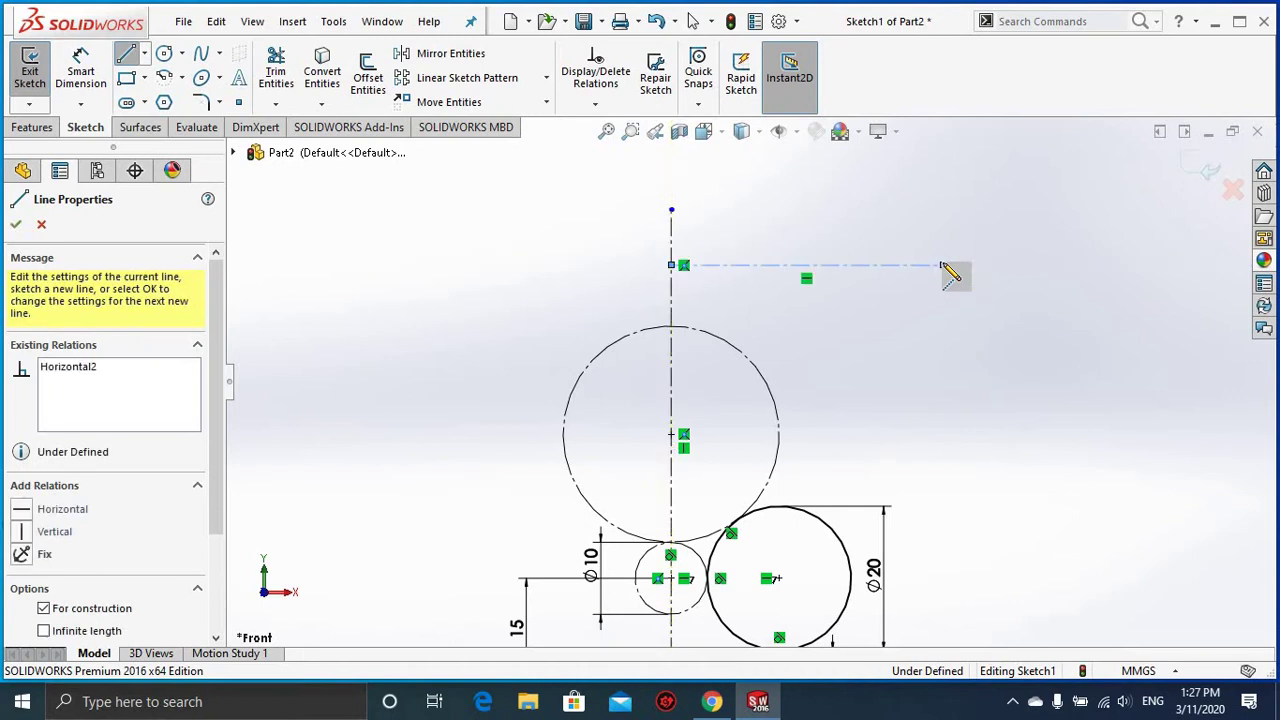
{"action": "key", "text": "Escape"}
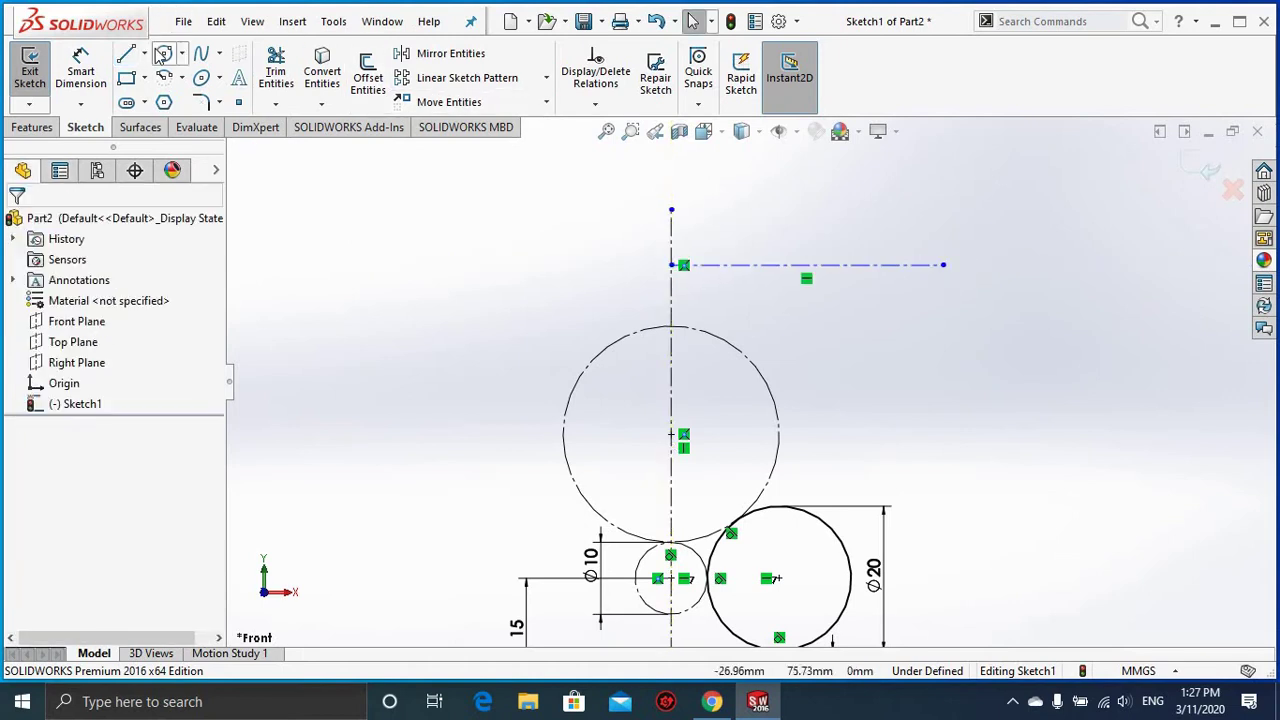
Step: Draw a construction circle centred on the horizontal centerline's right end
{"action": "left_click", "coordinate": [163, 54]}
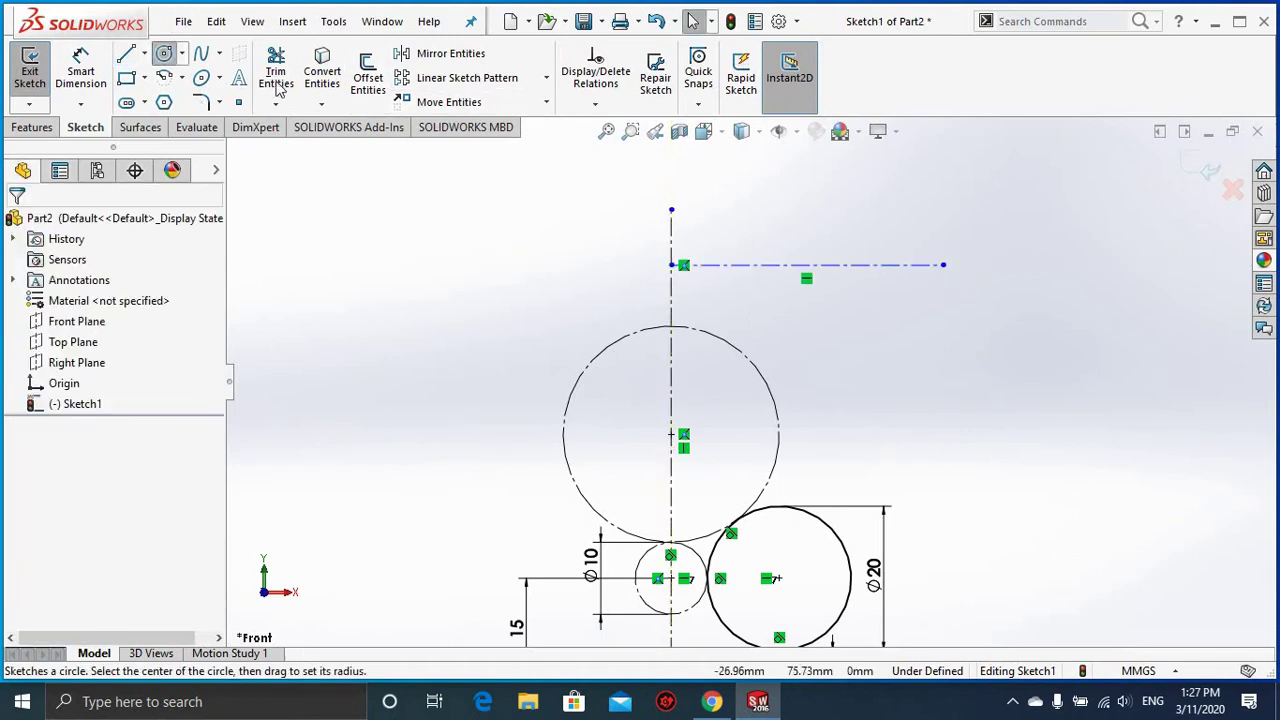
{"action": "left_click", "coordinate": [943, 265]}
{"action": "left_click", "coordinate": [1019, 226]}
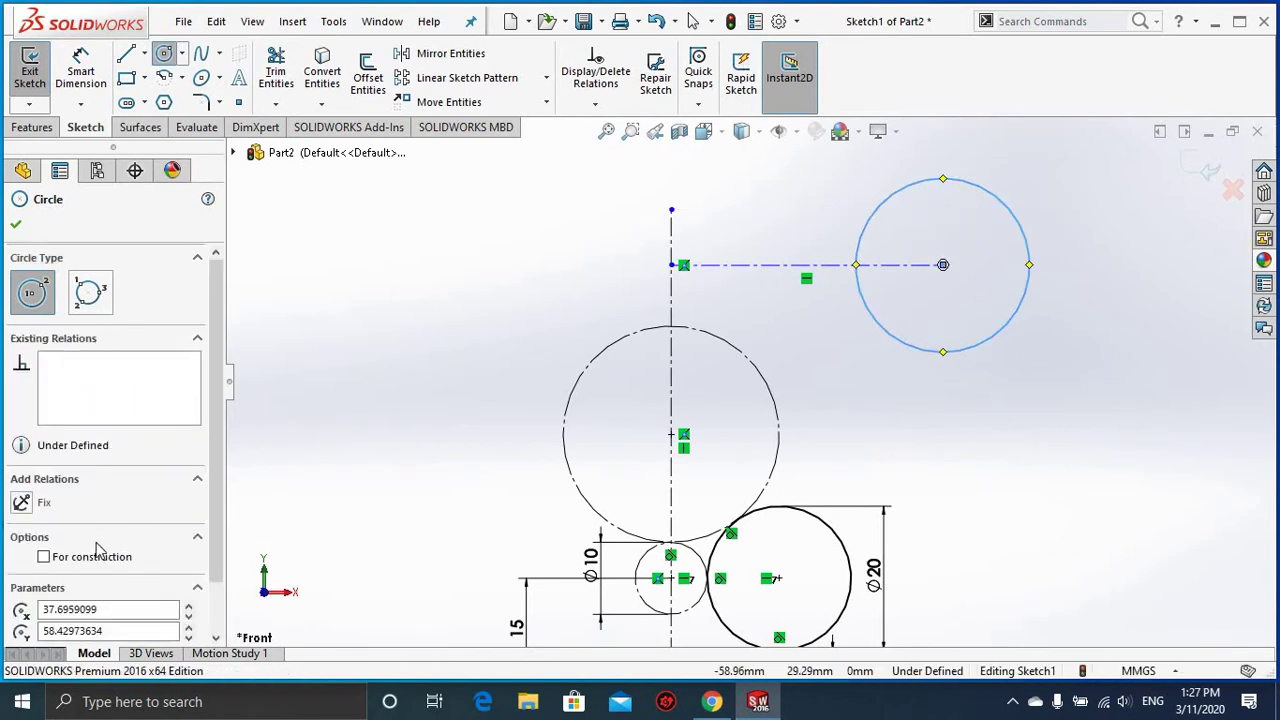
{"action": "left_click", "coordinate": [44, 556]}
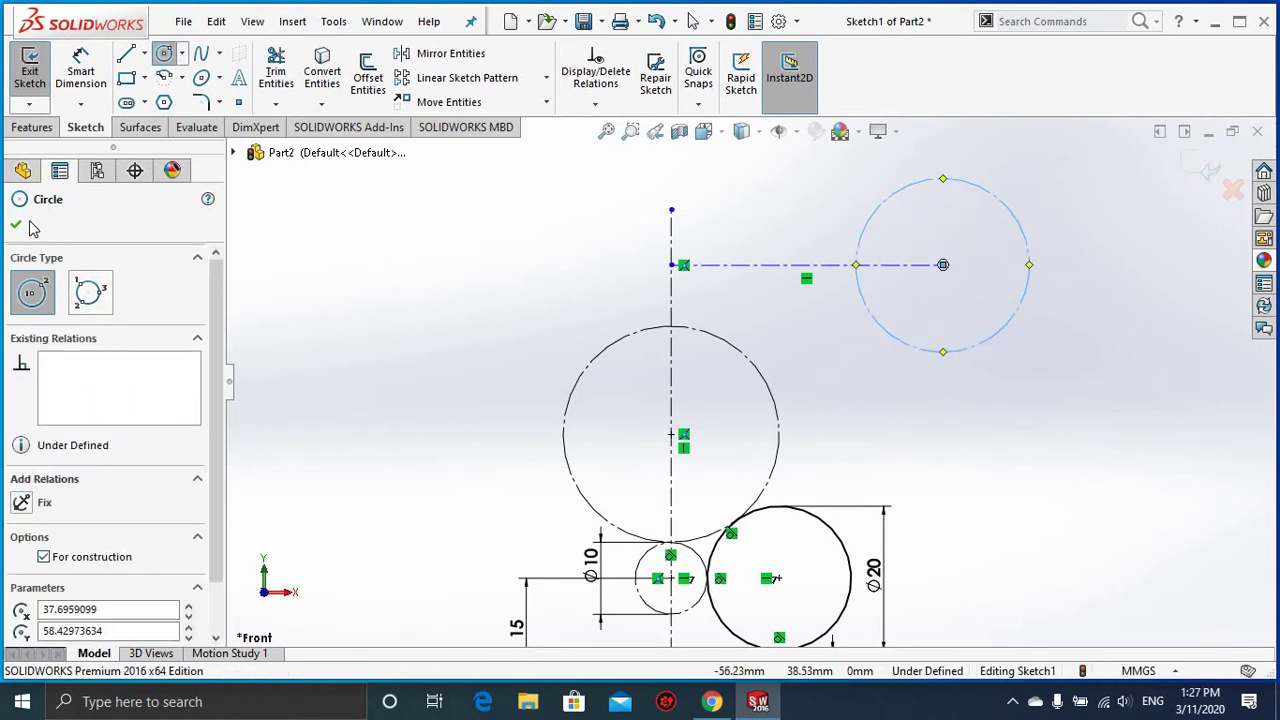
{"action": "key", "text": "Escape"}
Step: Dimension the new circle's diameter to 15
{"action": "left_click", "coordinate": [81, 70]}
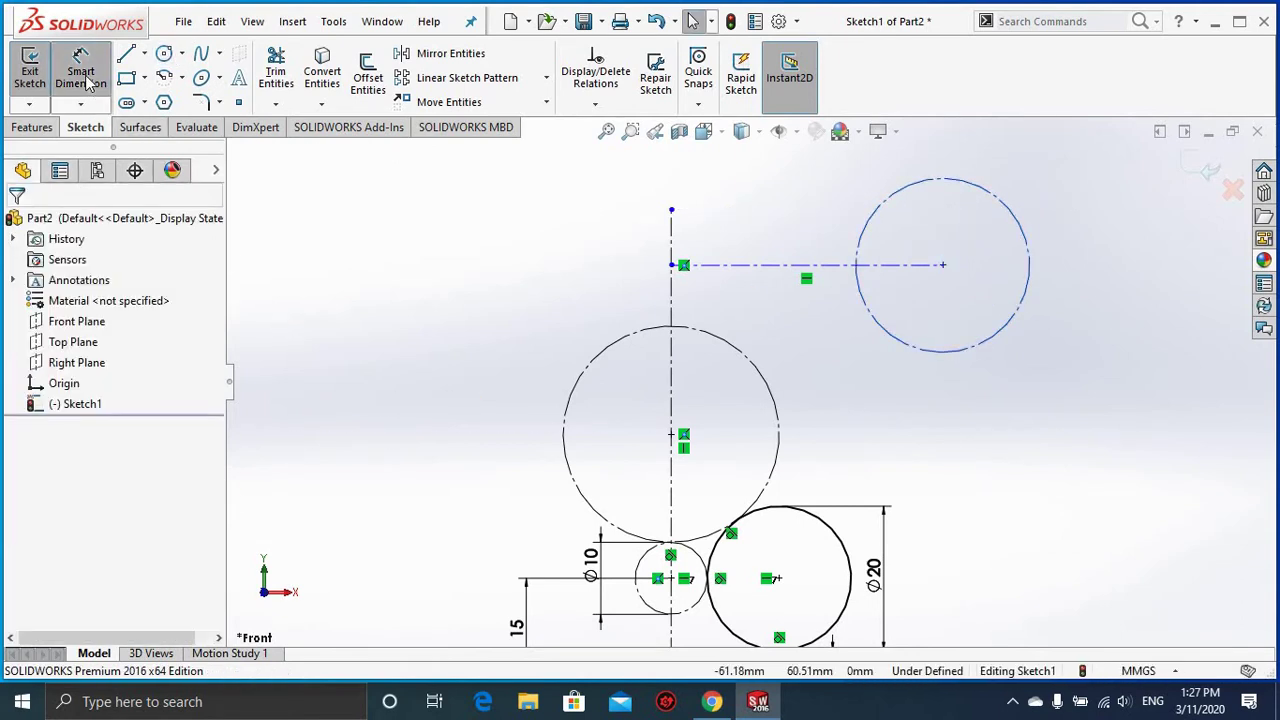
{"action": "left_click", "coordinate": [1030, 285]}
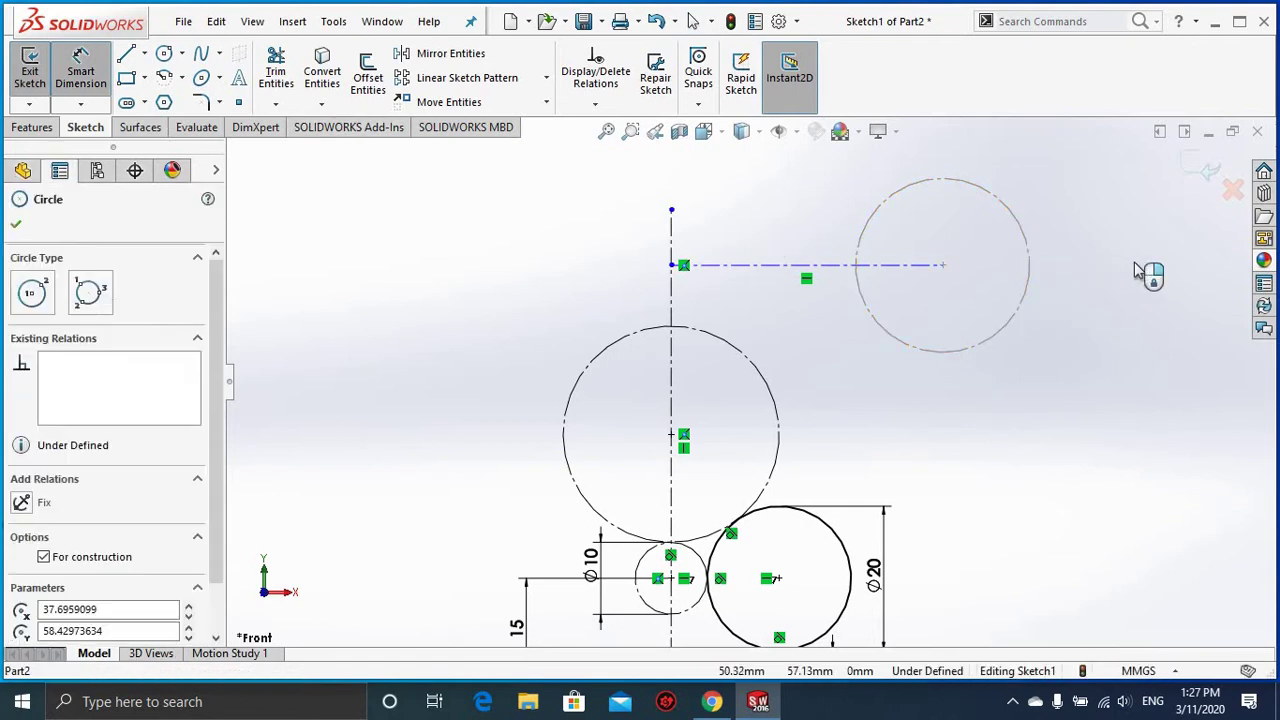
{"action": "left_click", "coordinate": [1135, 270]}
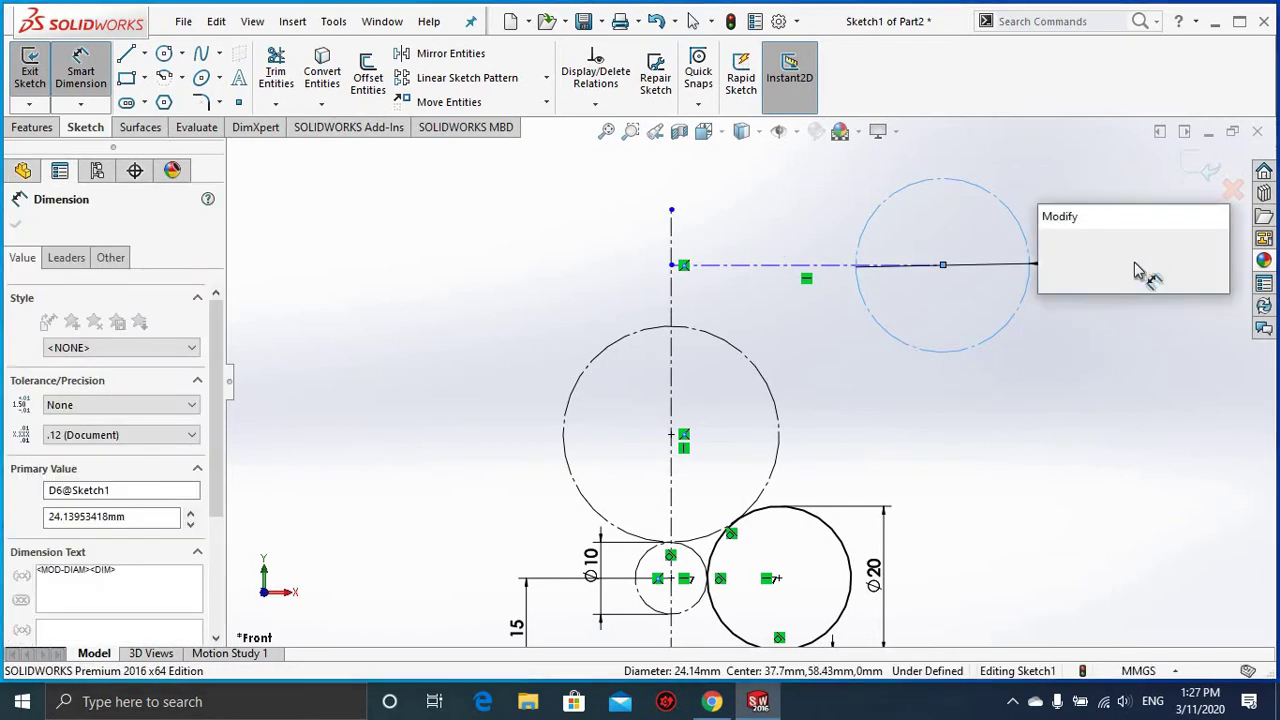
{"action": "type", "text": "15"}
{"action": "key", "text": "Return"}
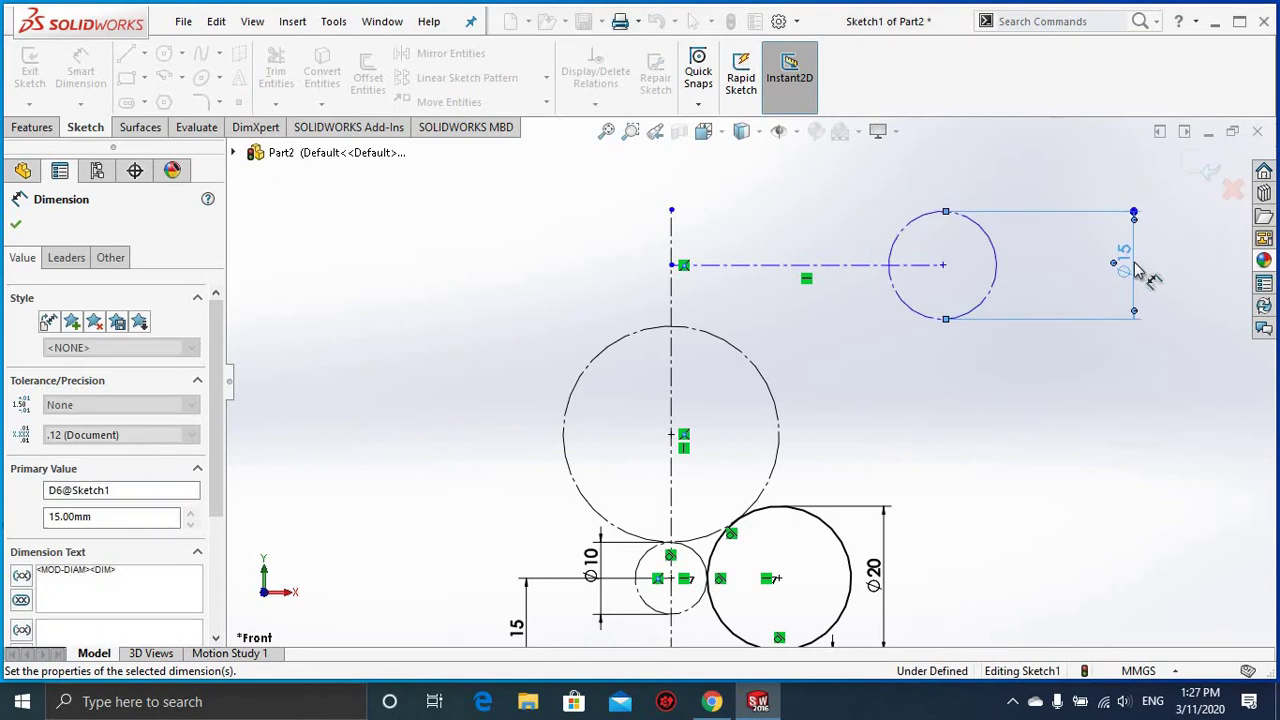
Step: Place the circle 20 above the big circle's centre with a 20 centerline length
{"action": "left_click", "coordinate": [943, 266]}
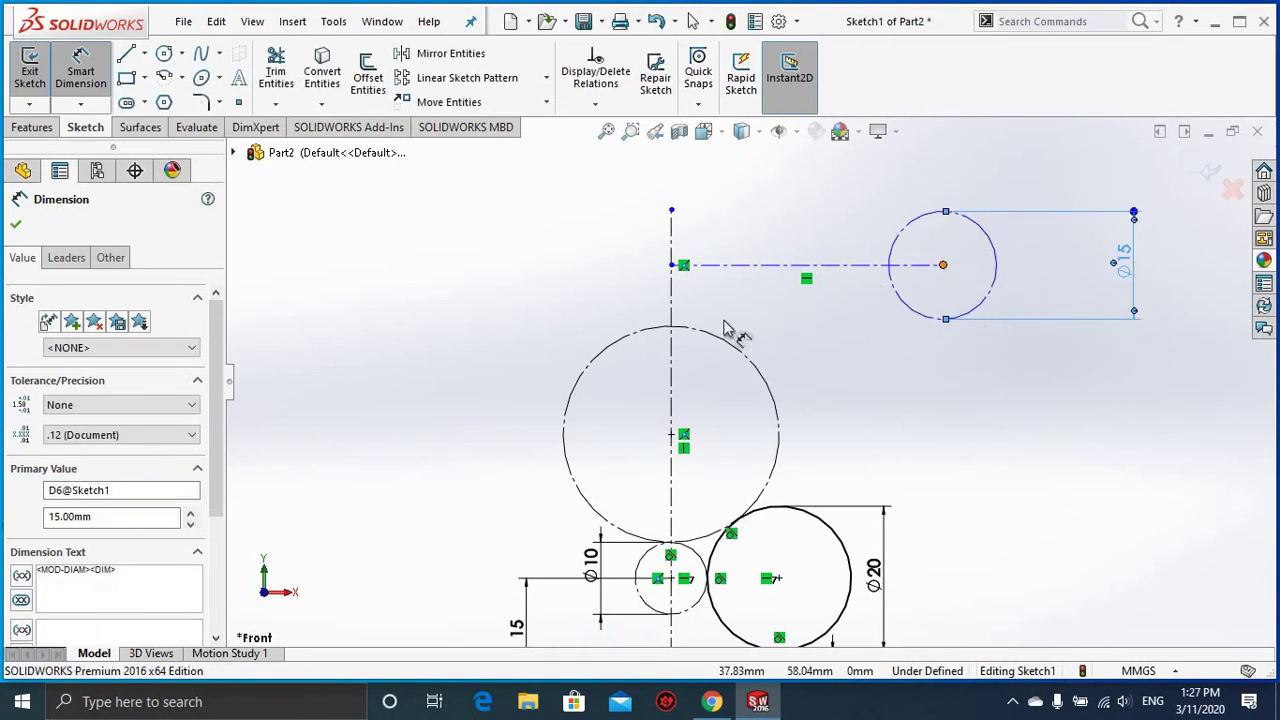
{"action": "left_click", "coordinate": [670, 436]}
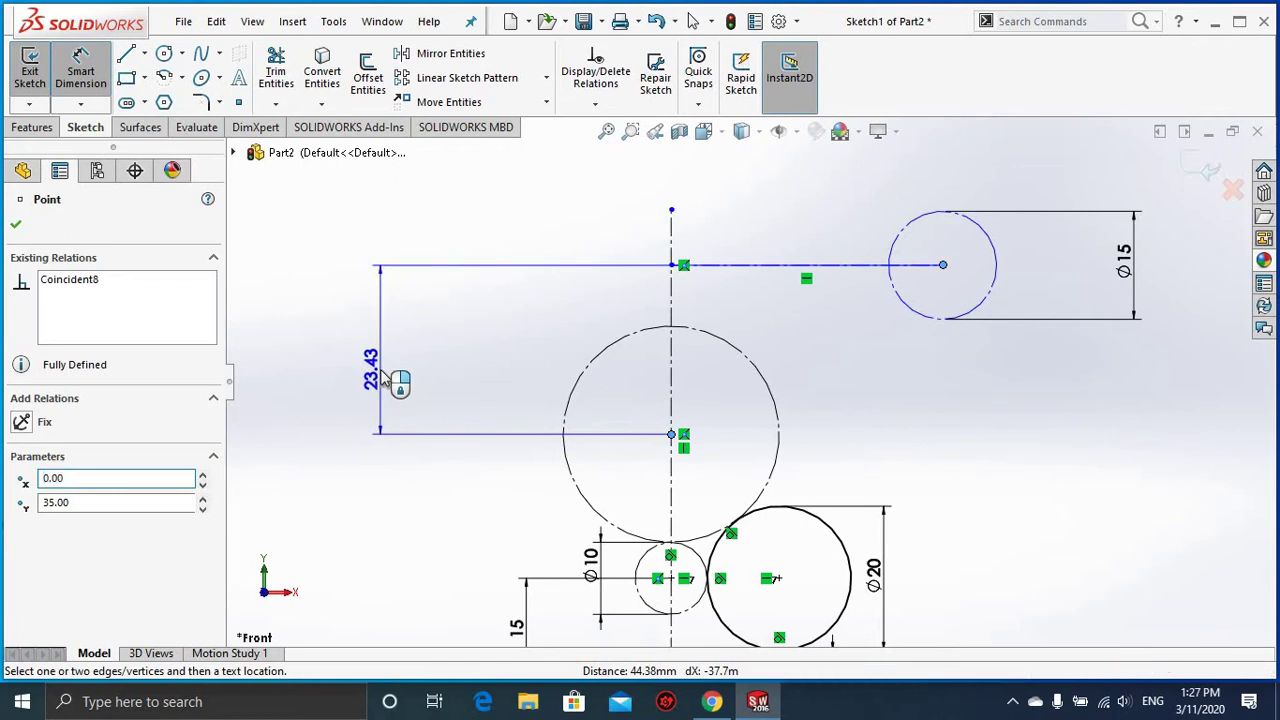
{"action": "left_click", "coordinate": [383, 376]}
{"action": "type", "text": "2"}
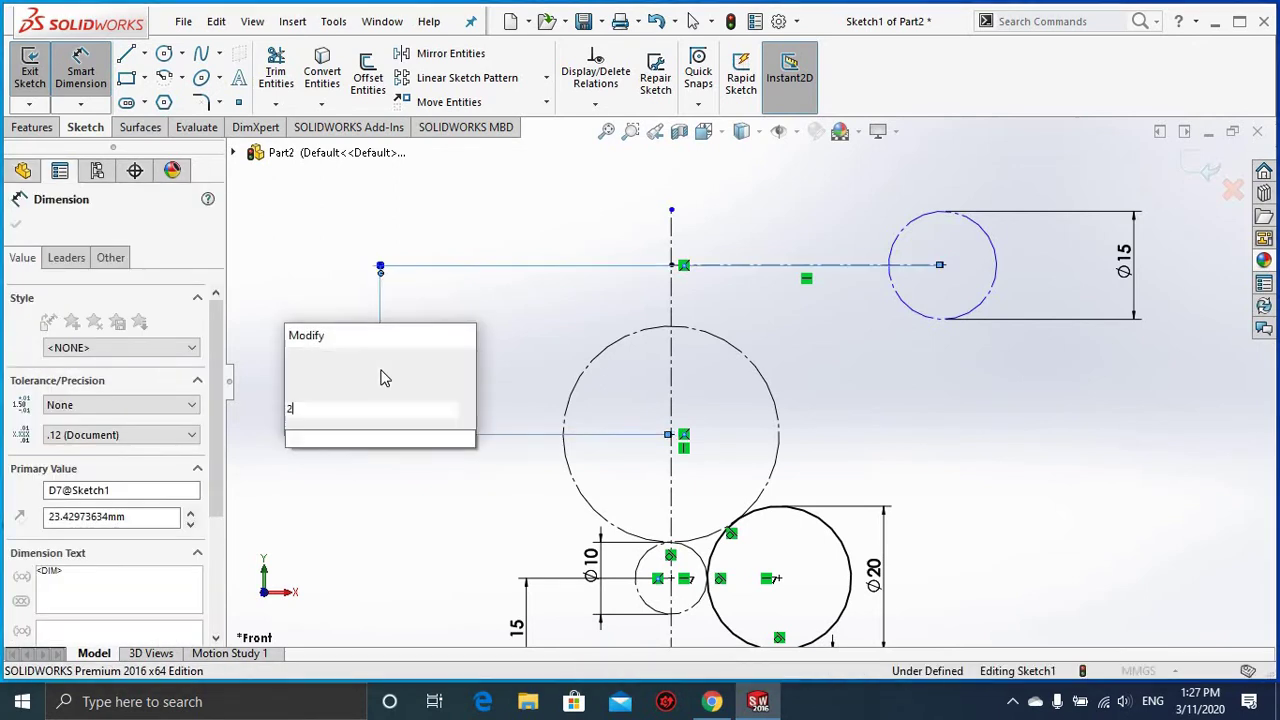
{"action": "type", "text": "0"}
{"action": "key", "text": "Return"}
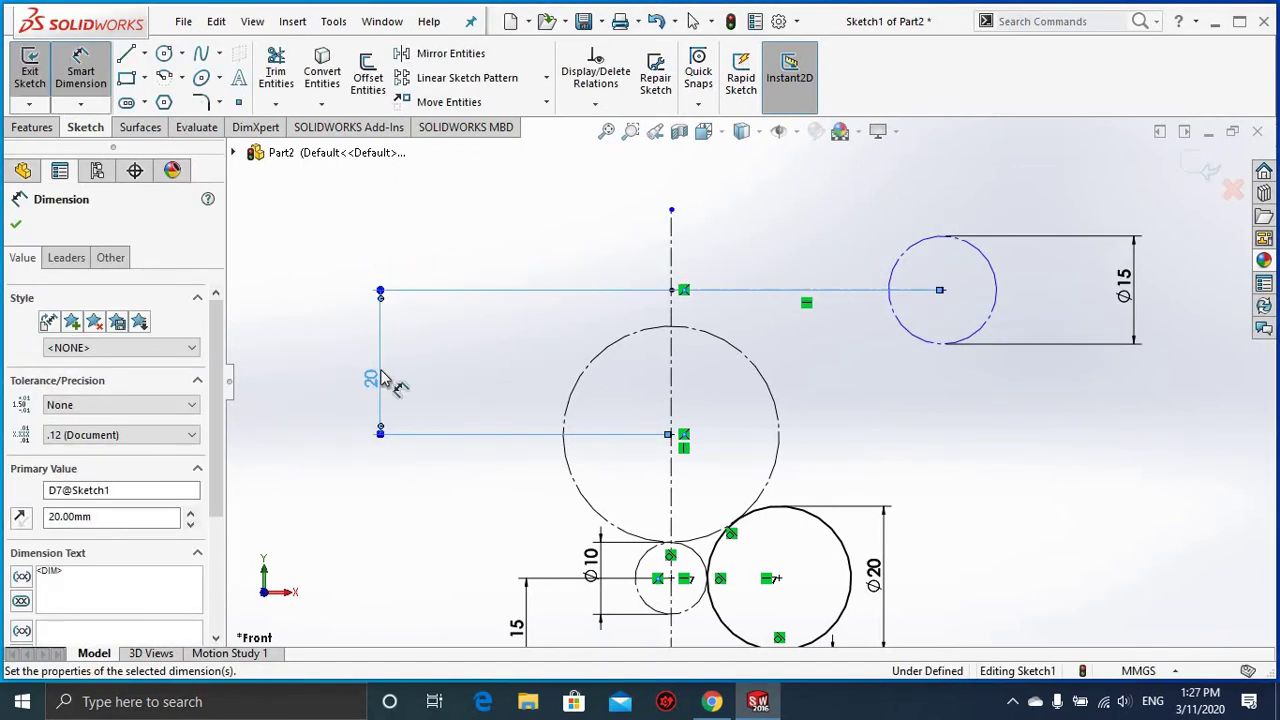
{"action": "left_click", "coordinate": [799, 291]}
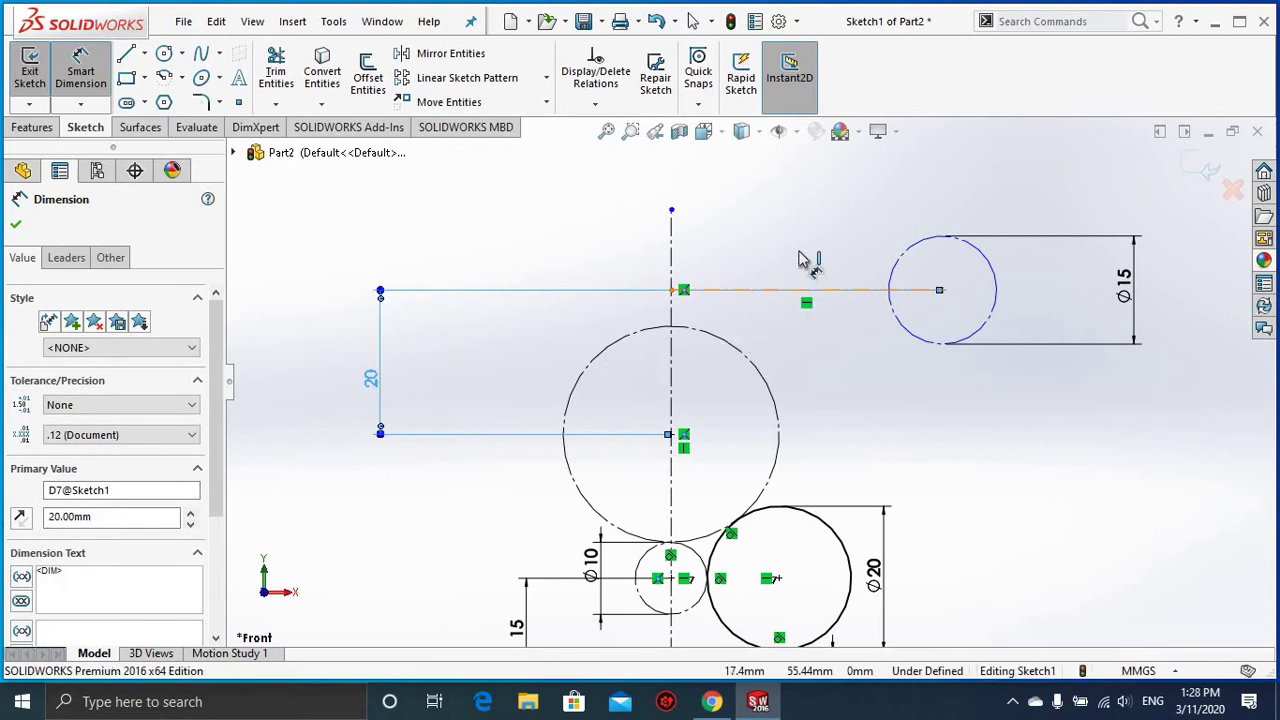
{"action": "left_click", "coordinate": [800, 253]}
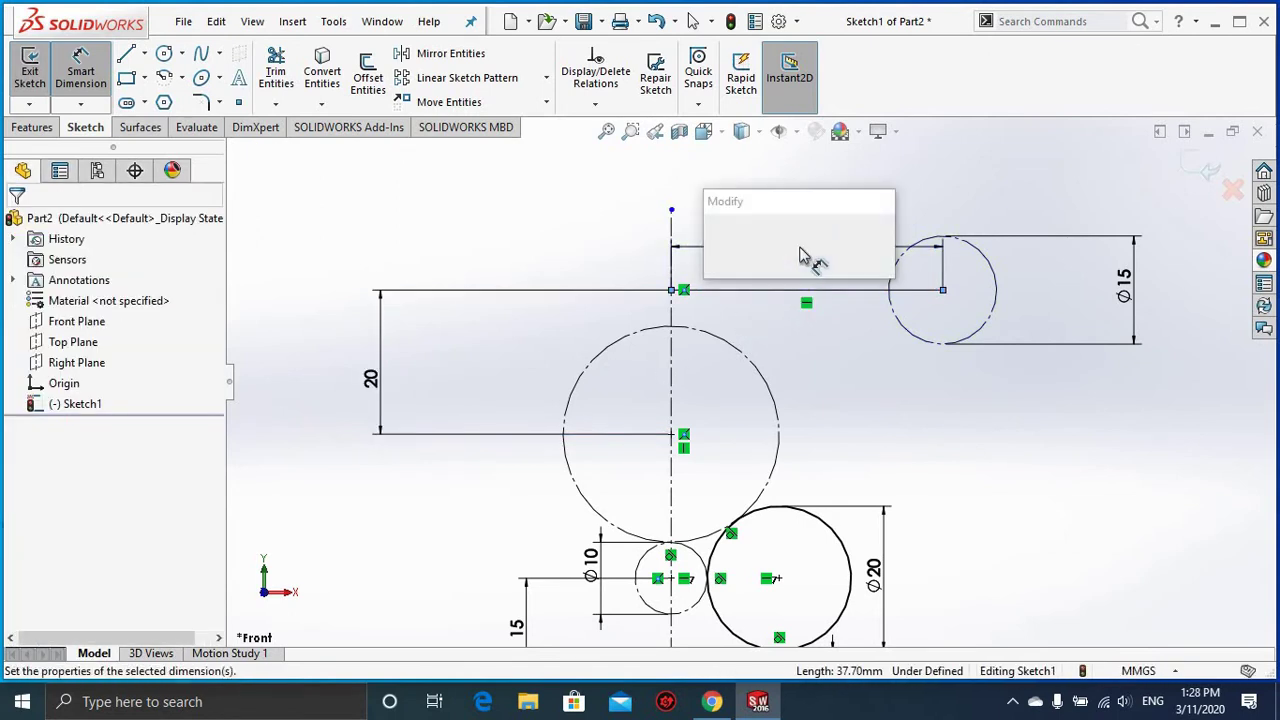
{"action": "key", "text": "Return"}
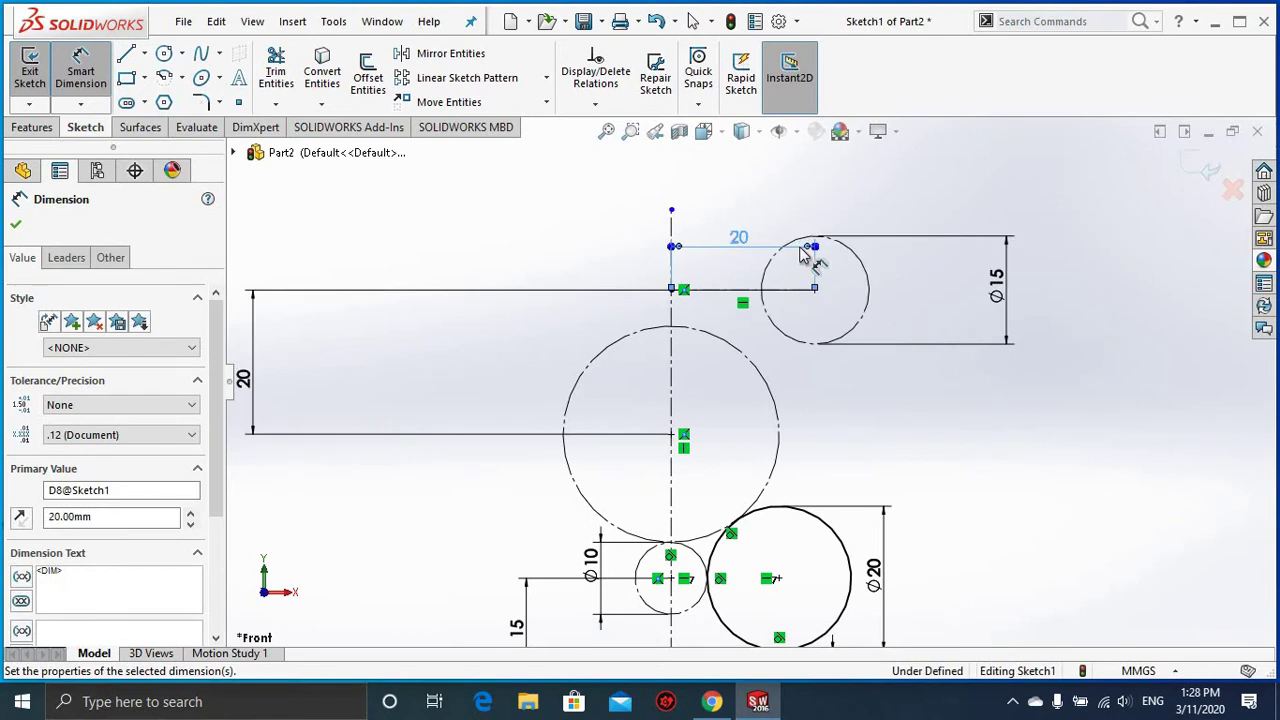
{"action": "key", "text": "Escape"}
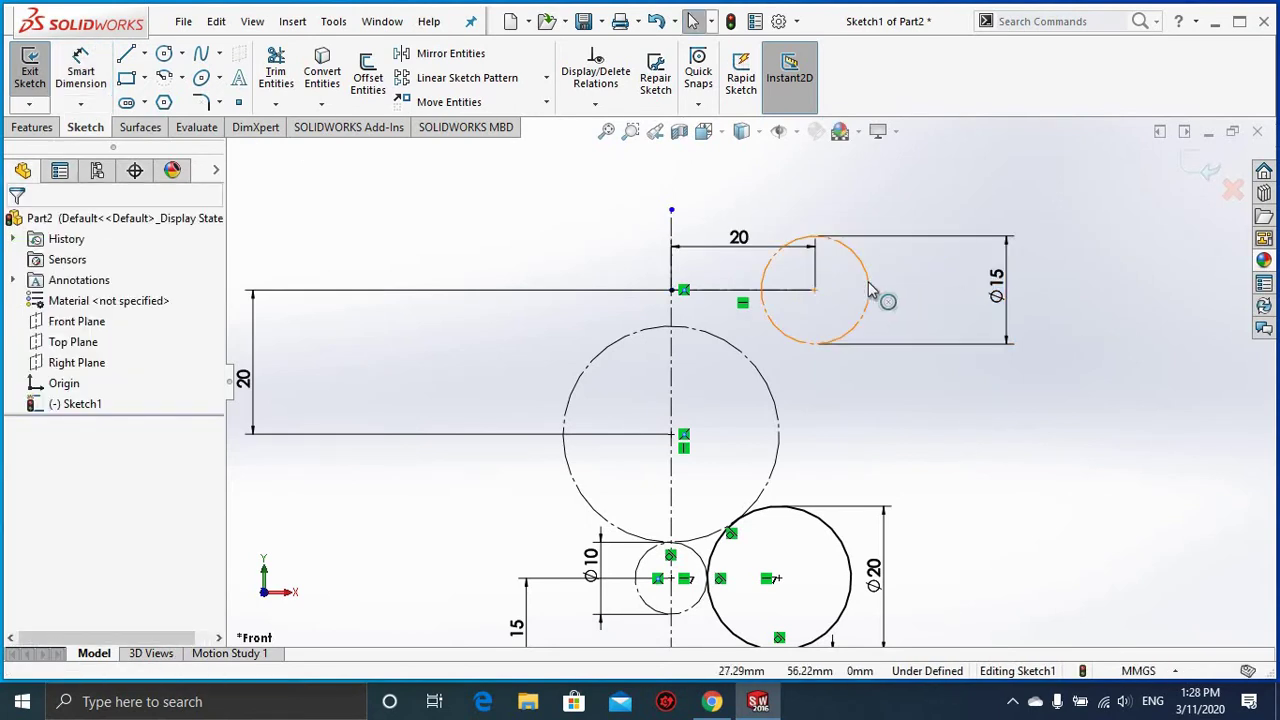
Step: Mirror the Ø15 circle across the vertical centerline
{"action": "left_click", "coordinate": [870, 290]}
{"action": "left_click", "coordinate": [450, 53]}
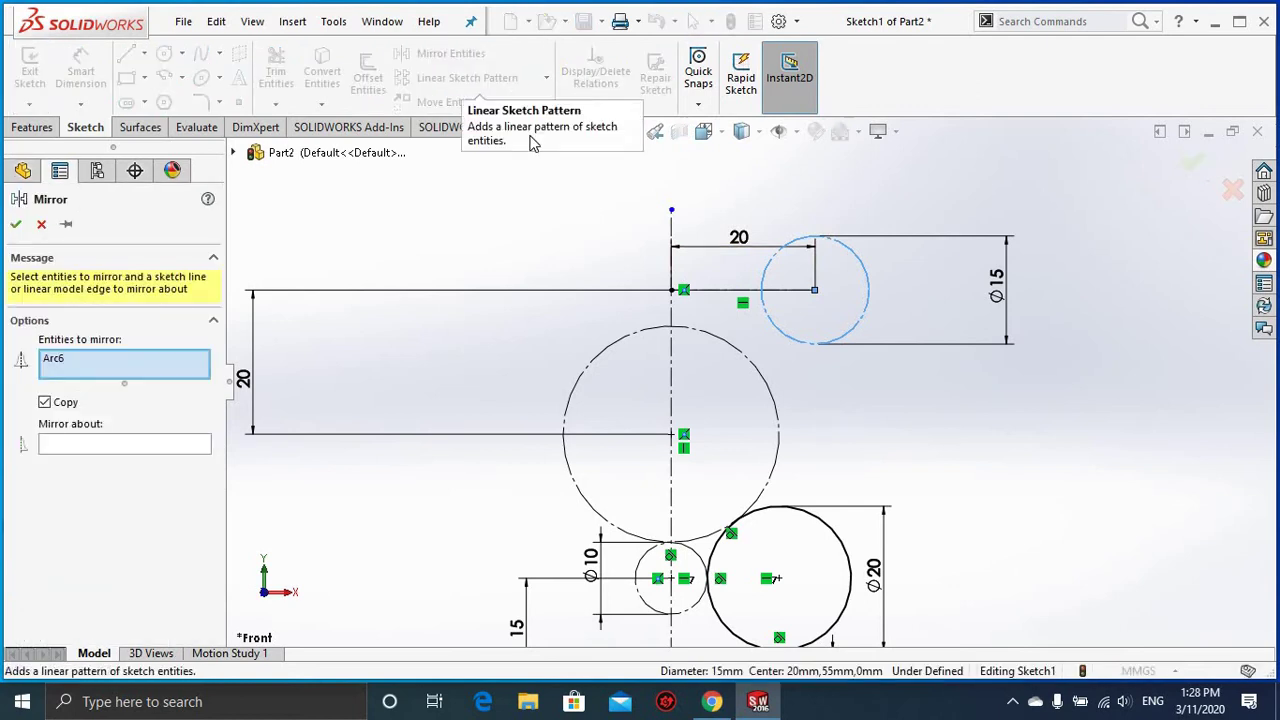
{"action": "left_click", "coordinate": [143, 446]}
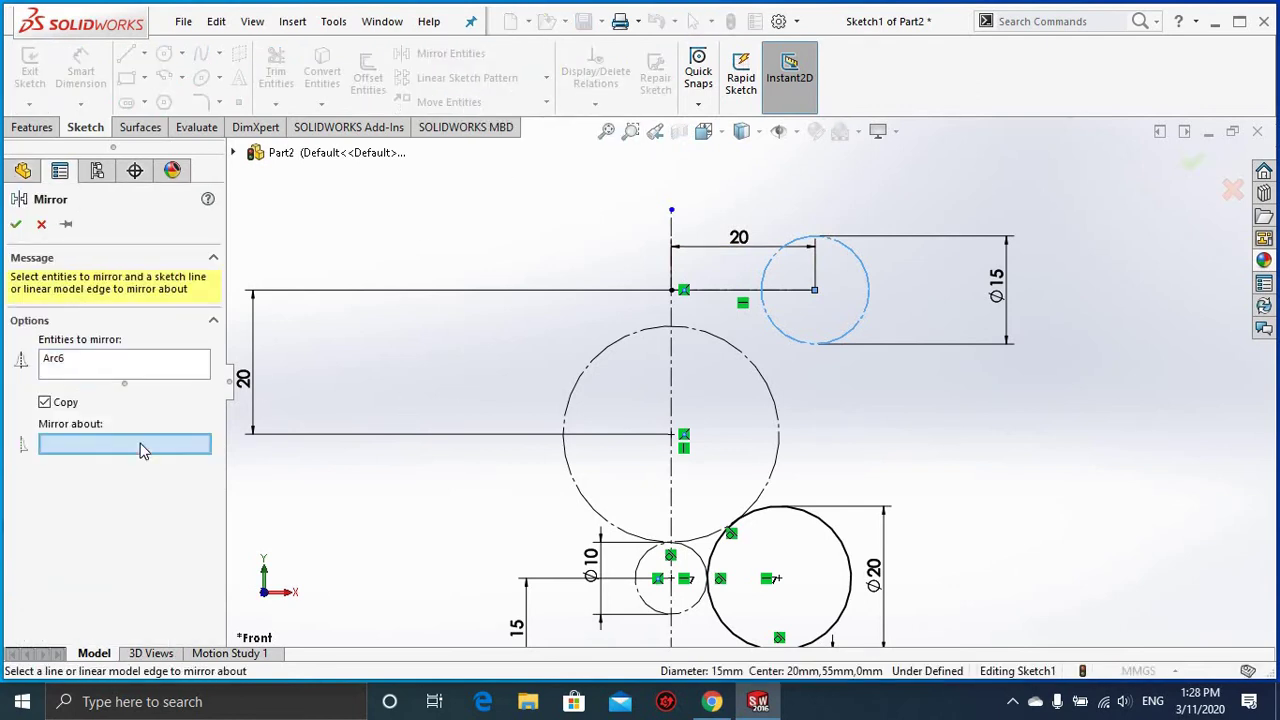
{"action": "left_click", "coordinate": [671, 362]}
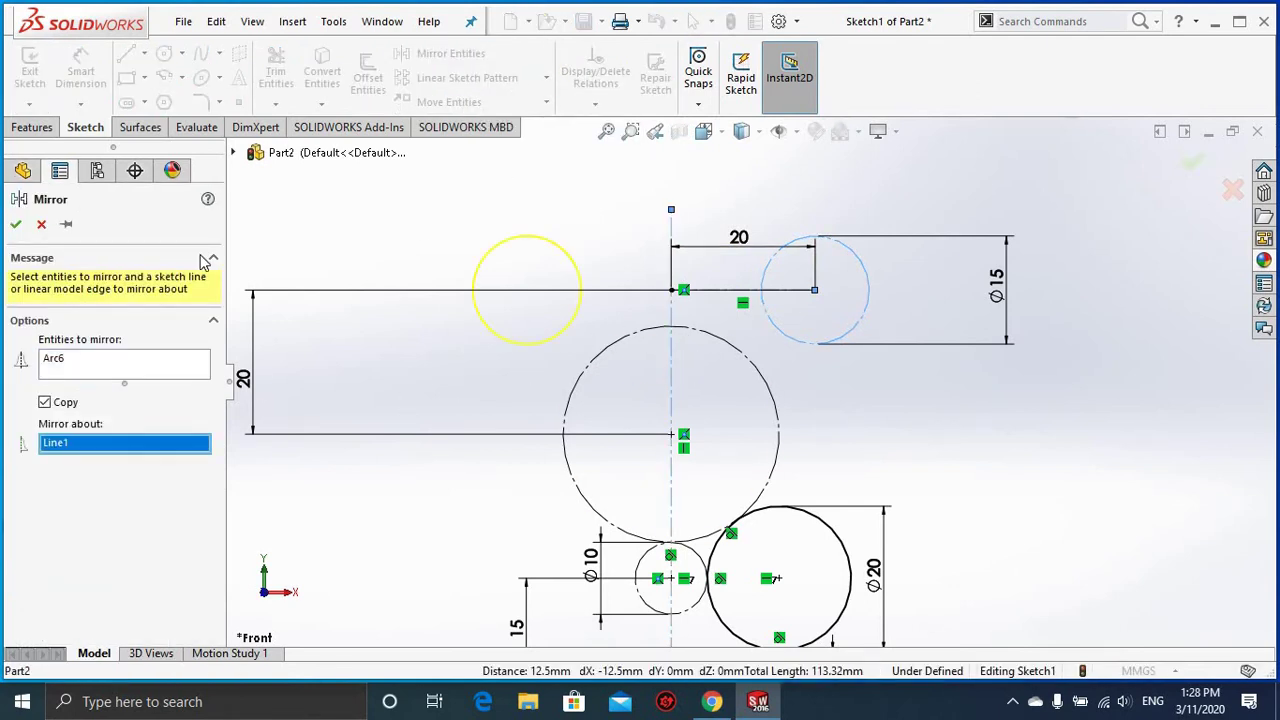
{"action": "key", "text": "Return"}
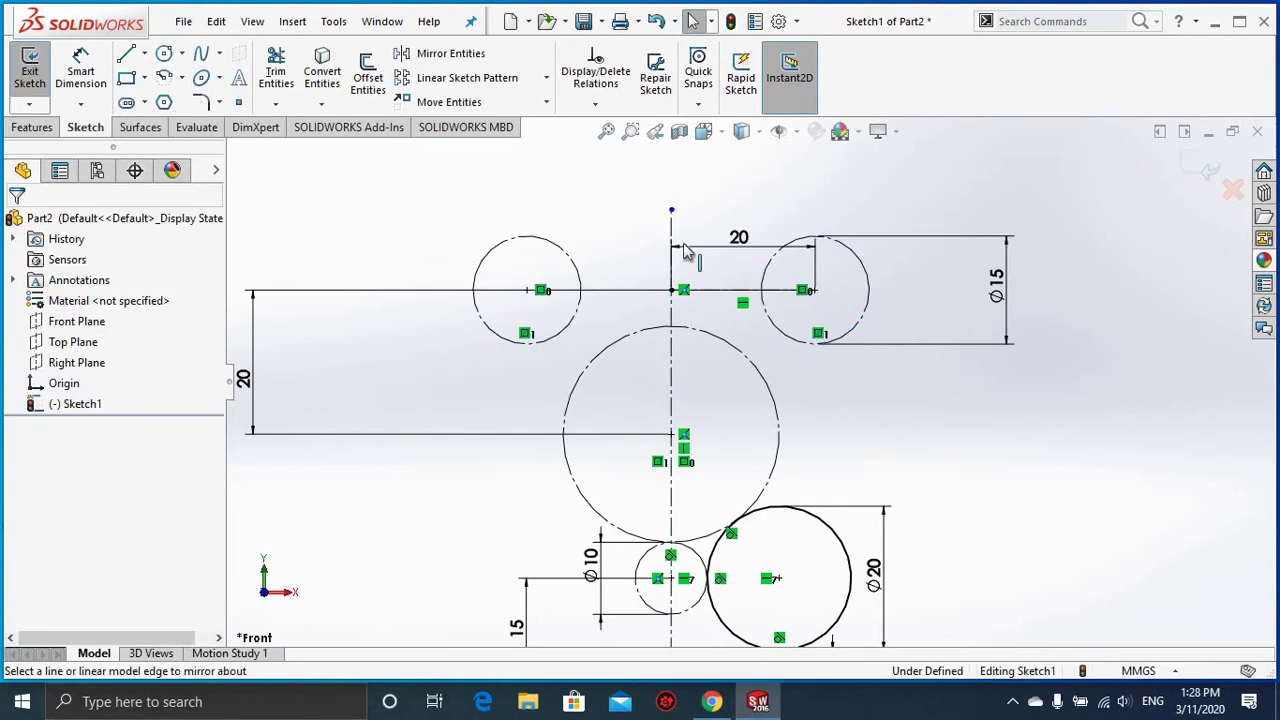
{"action": "key", "text": "f"}
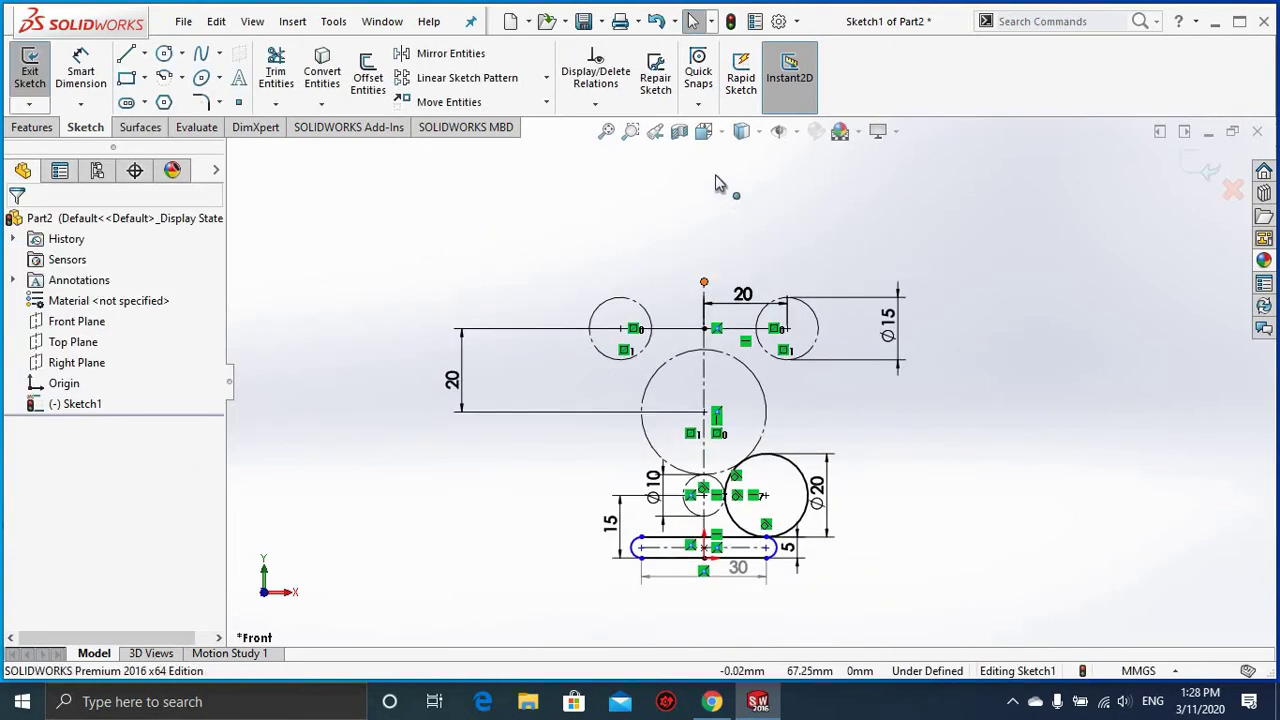
Step: Lengthen the vertical centerline well above the top circles
{"action": "left_click_drag", "start_coordinate": [704, 282], "coordinate": [704, 153]}
{"action": "left_click", "coordinate": [831, 226]}
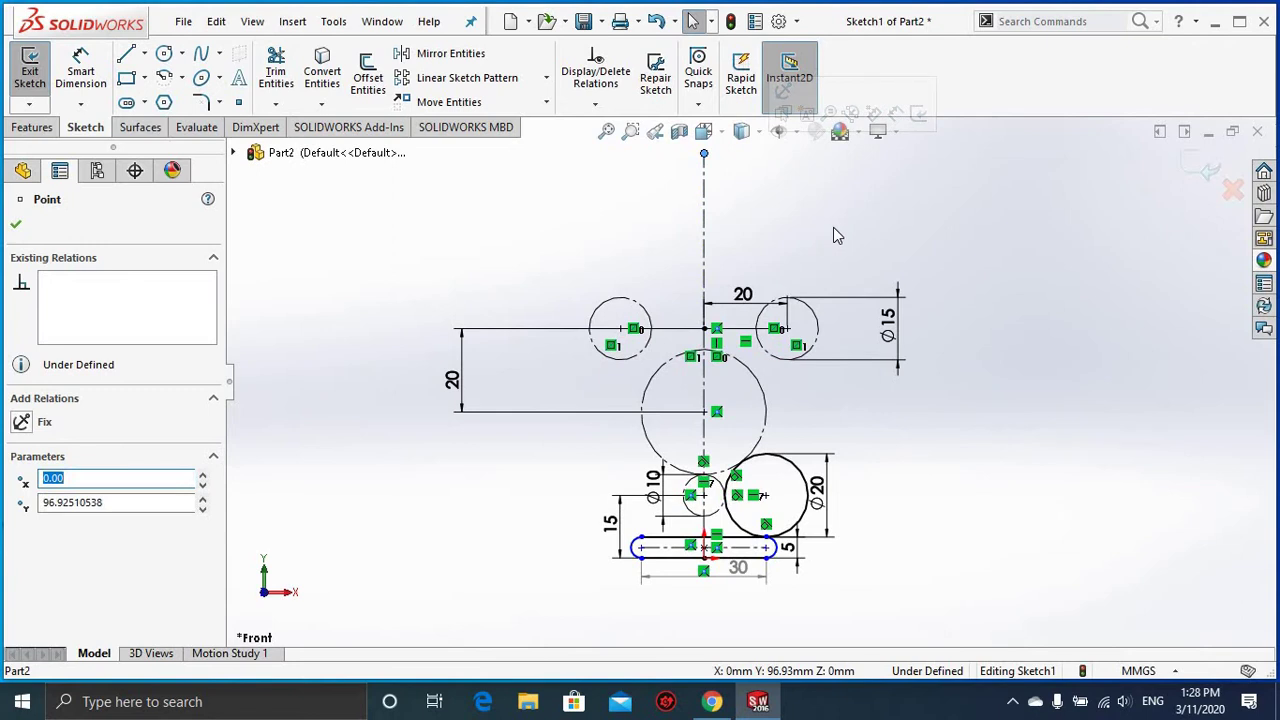
{"action": "scroll", "coordinate": [760, 242], "scroll_direction": "down", "scroll_amount": 3}
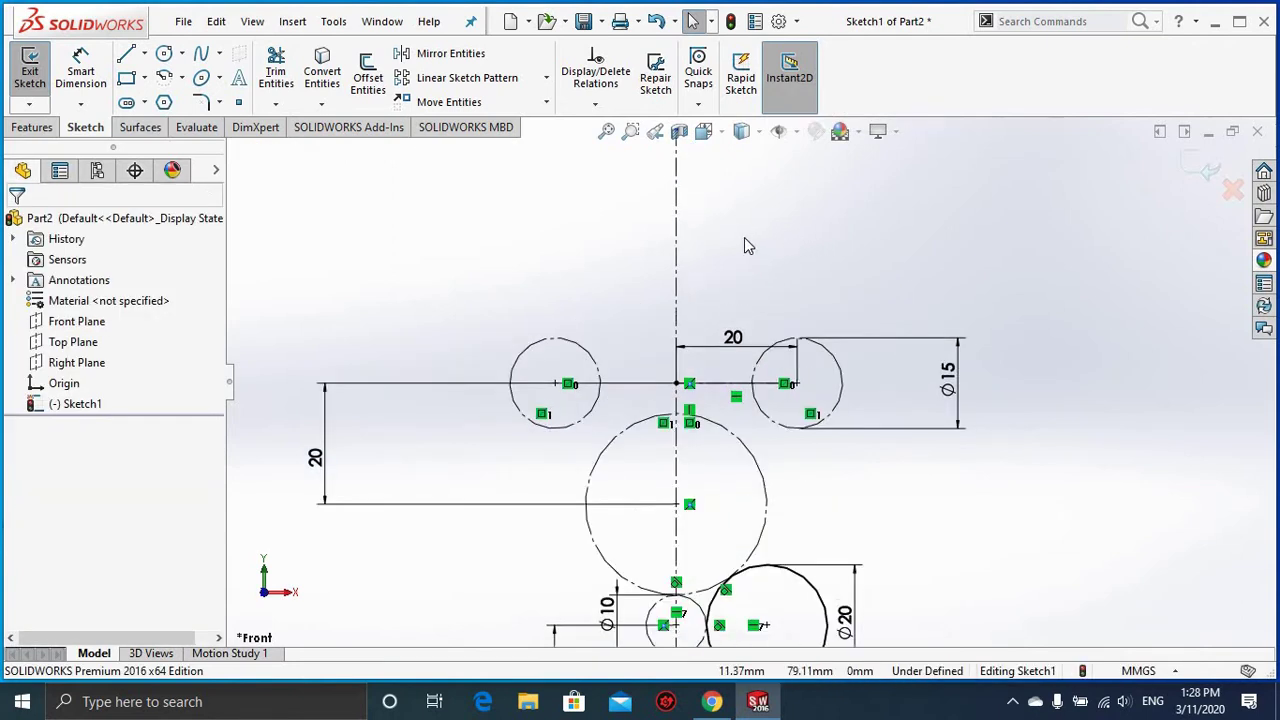
{"action": "left_click_drag", "start_coordinate": [679, 215], "coordinate": [679, 165]}
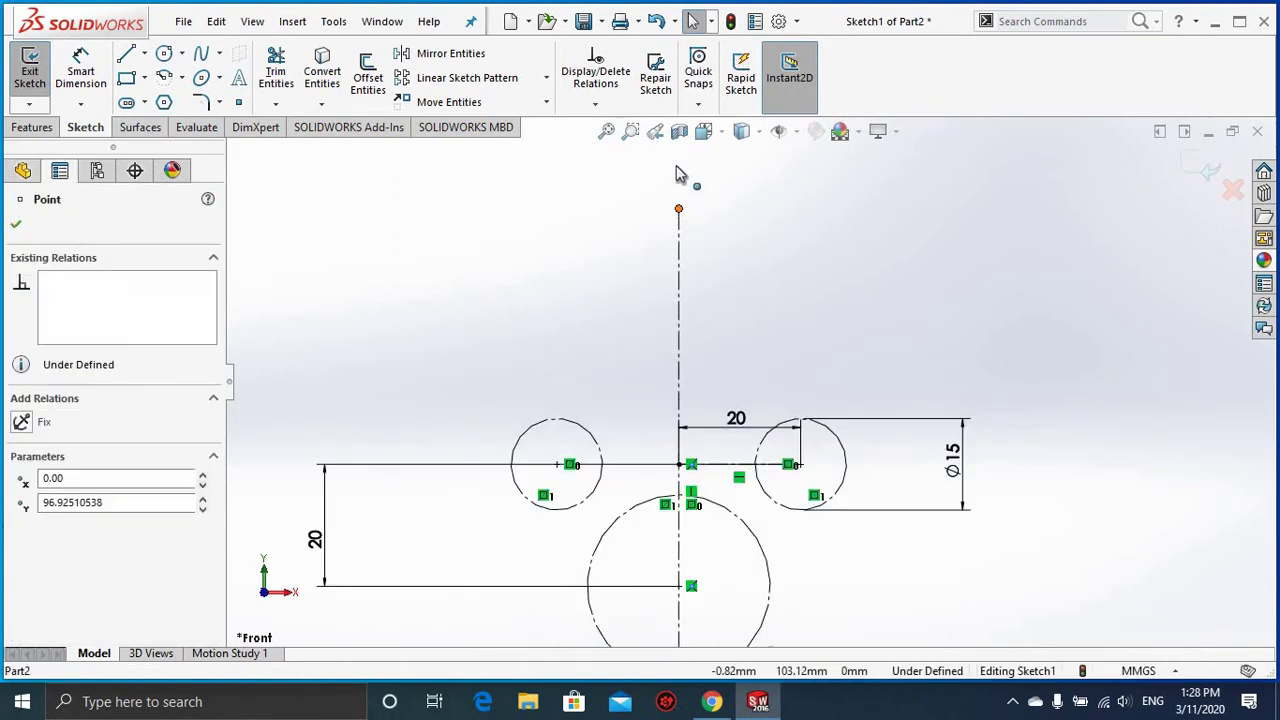
{"action": "left_click", "coordinate": [797, 264]}
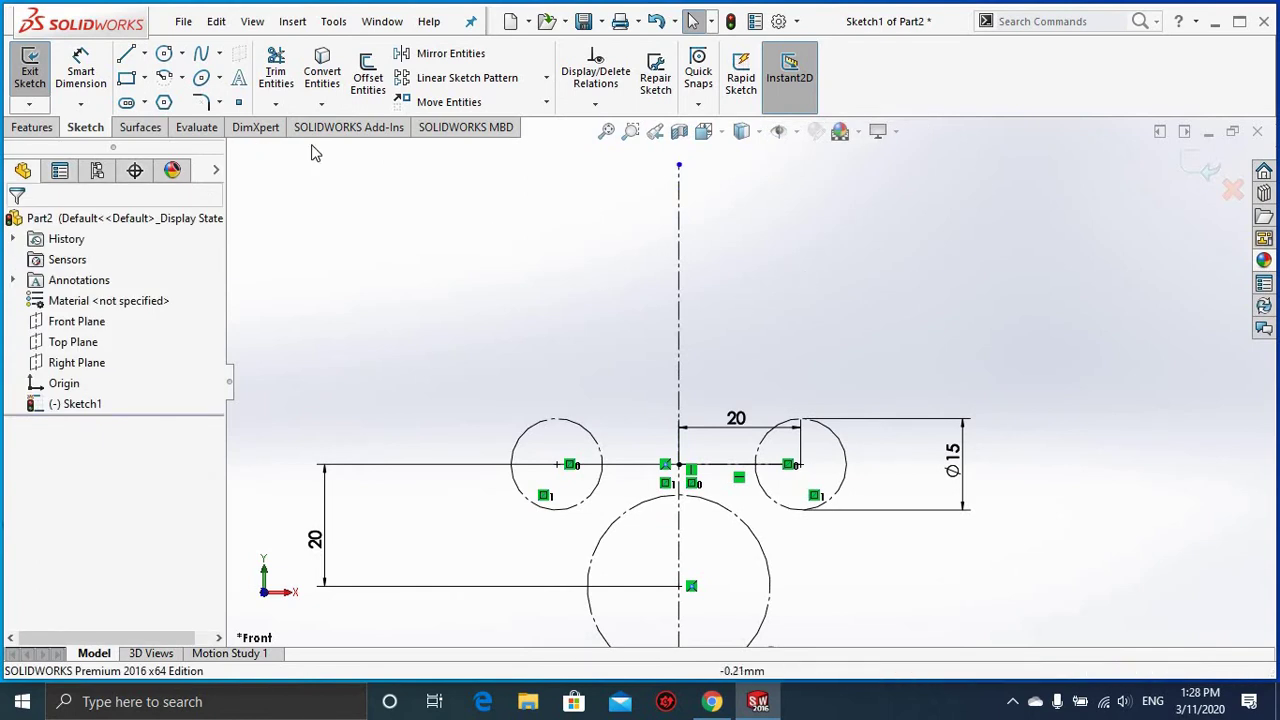
Step: Draw a circle about 16.79 mm across, centred on the centerline above the Ø15 circles
{"action": "left_click", "coordinate": [679, 265]}
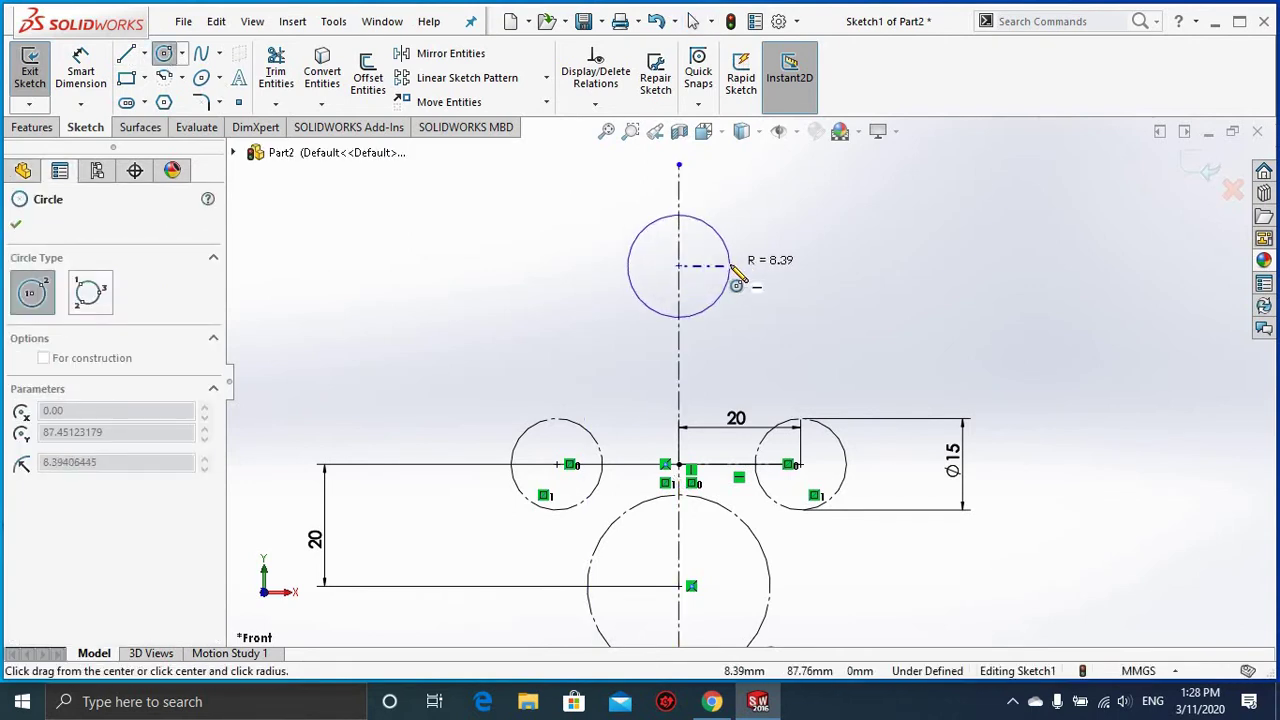
{"action": "left_click", "coordinate": [731, 268]}
{"action": "key", "text": "Escape"}
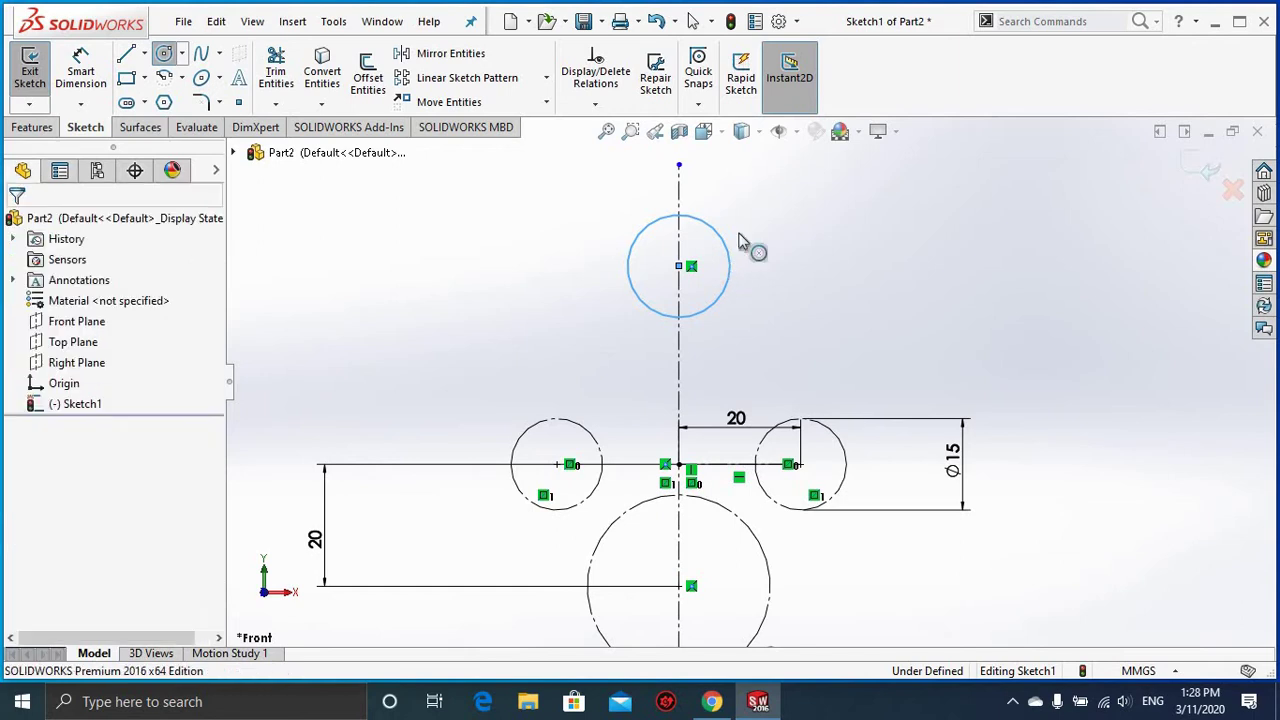
Step: Extend the centerline above the new circle and convert the circle to construction geometry
{"action": "scroll", "coordinate": [720, 206], "scroll_direction": "up", "scroll_amount": 1}
{"action": "scroll", "coordinate": [706, 240], "scroll_direction": "up", "scroll_amount": 2}
{"action": "left_click_drag", "start_coordinate": [702, 216], "coordinate": [700, 193]}
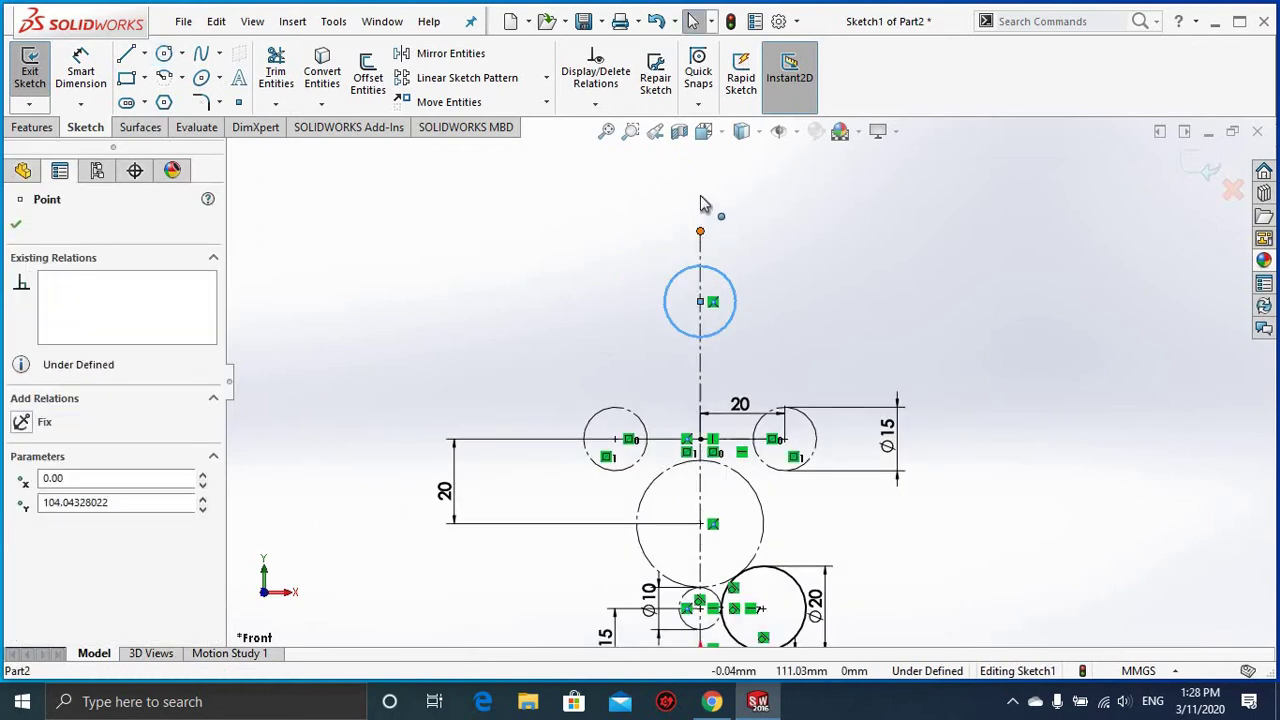
{"action": "key", "text": "Escape"}
{"action": "left_click", "coordinate": [734, 290]}
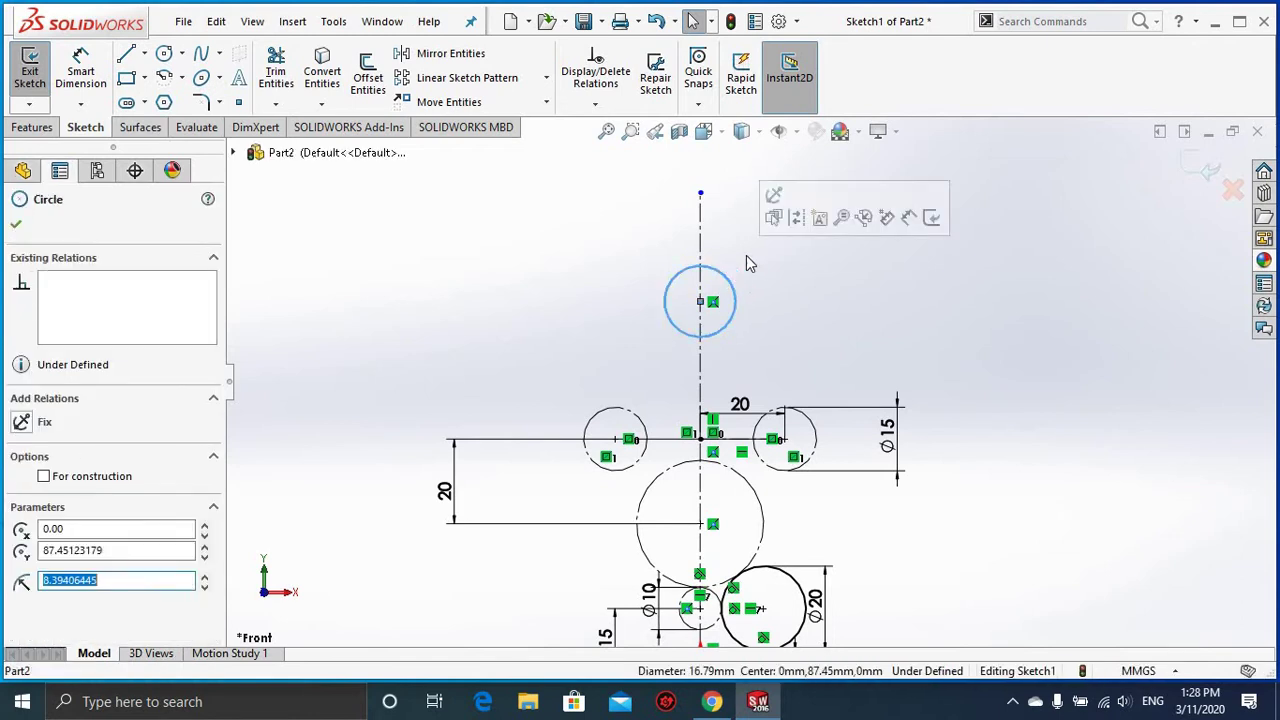
{"action": "left_click", "coordinate": [792, 224]}
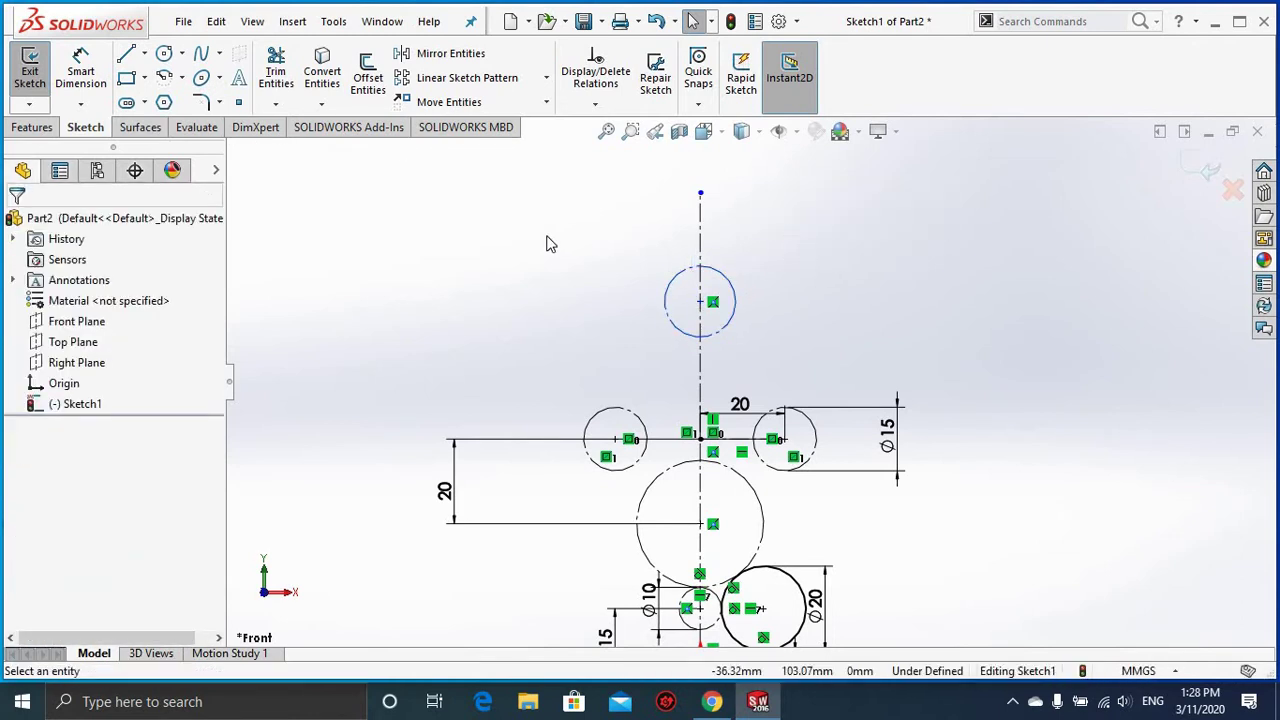
Step: Dimension the upper circle's diameter as Ø15
{"action": "left_click", "coordinate": [80, 70]}
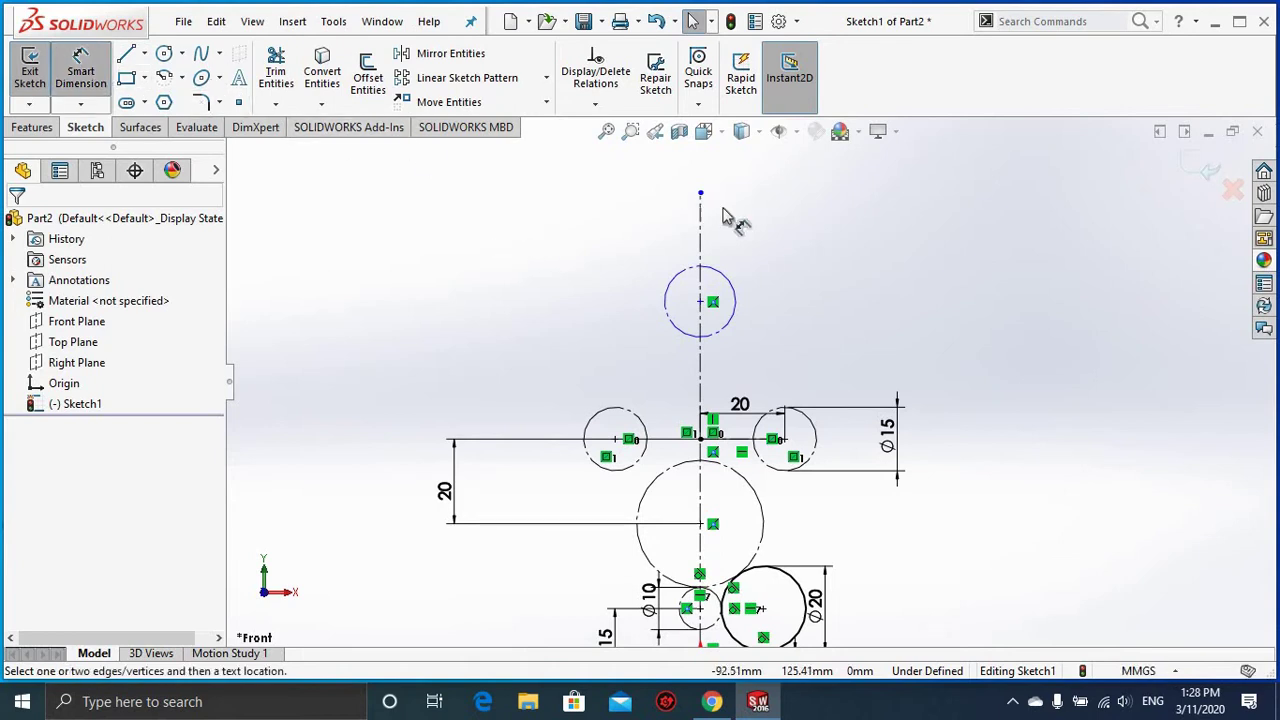
{"action": "left_click", "coordinate": [736, 300]}
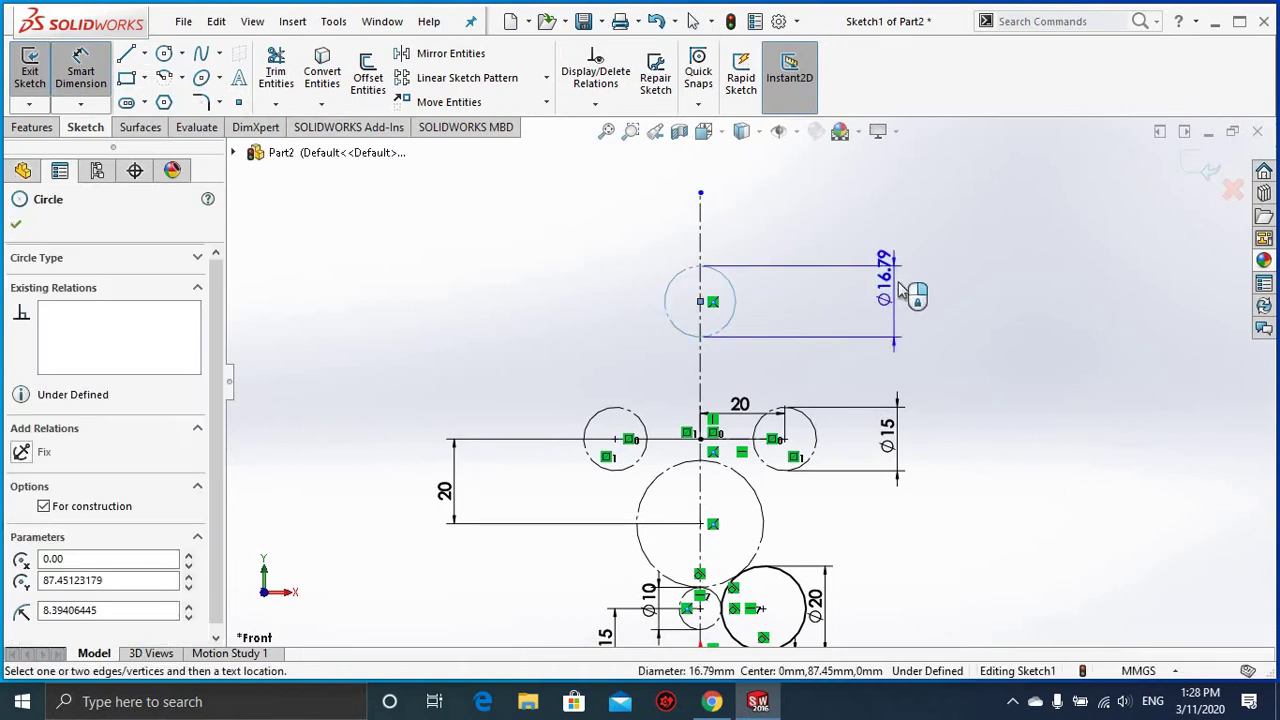
{"action": "left_click", "coordinate": [902, 289]}
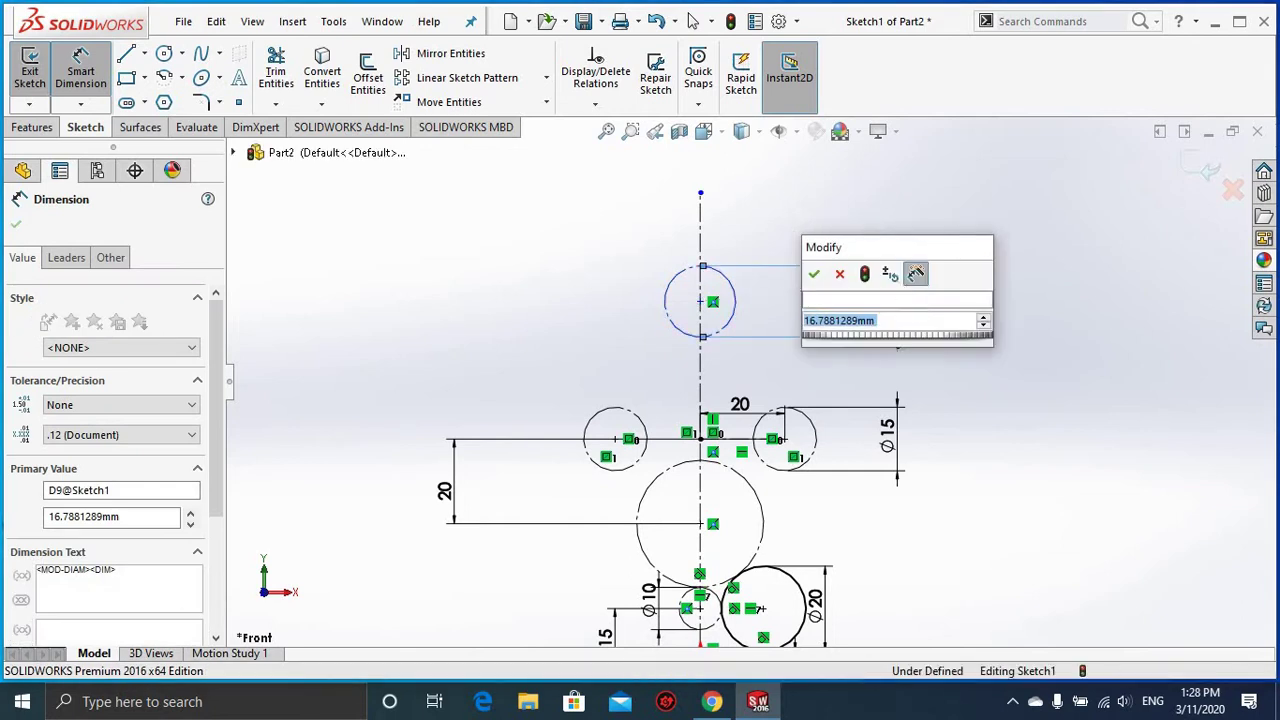
{"action": "key", "text": "Return"}
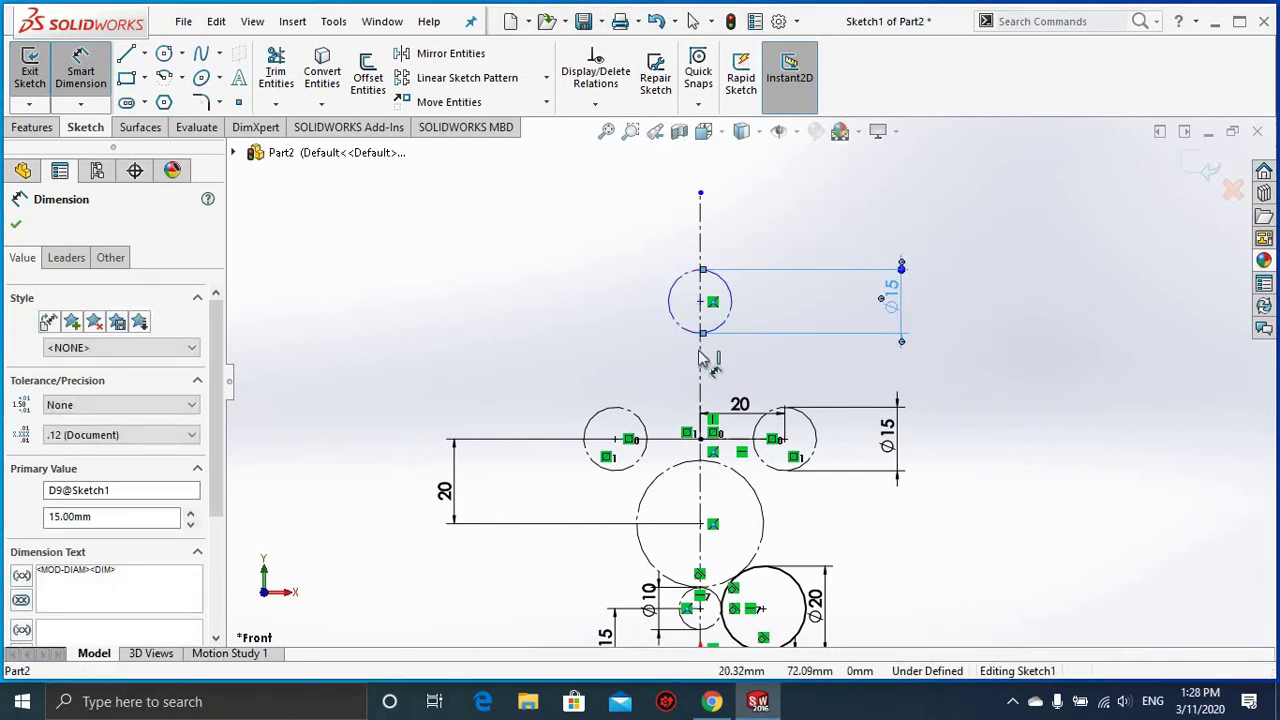
Step: Set the vertical distance between the upper and large circle centres to 50 mm
{"action": "left_click", "coordinate": [701, 302]}
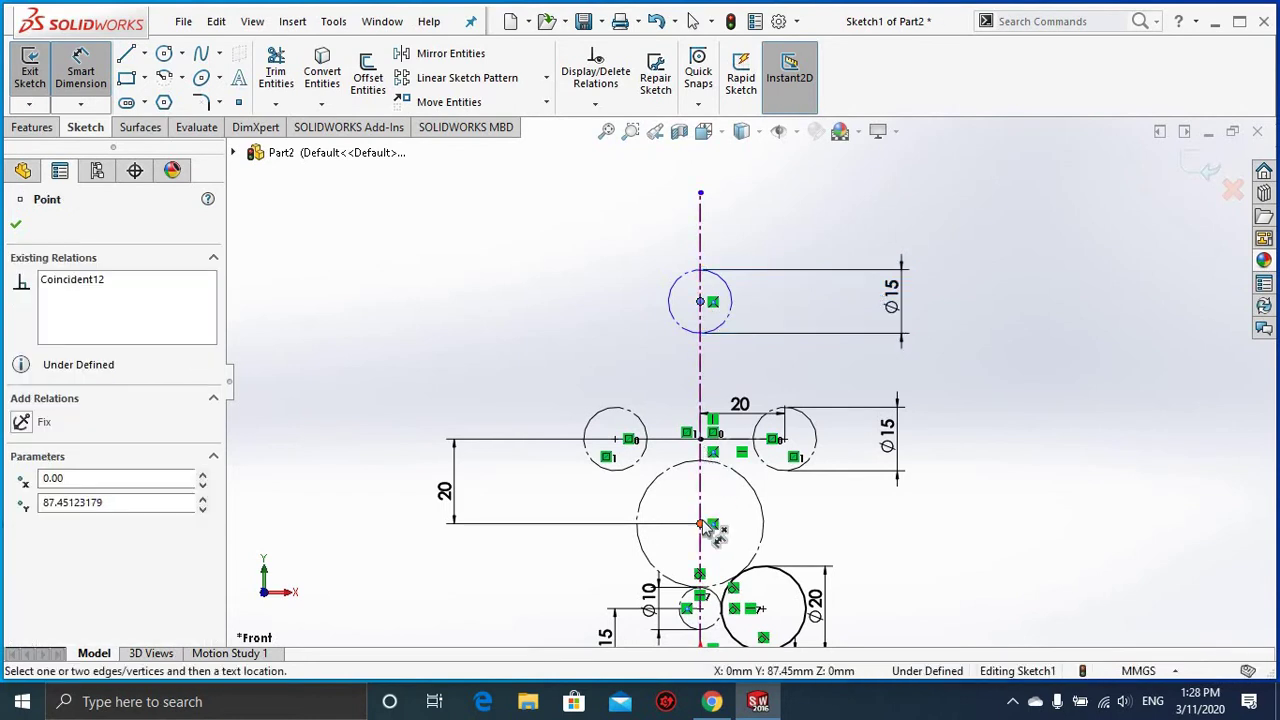
{"action": "left_click", "coordinate": [700, 523]}
{"action": "left_click", "coordinate": [336, 452]}
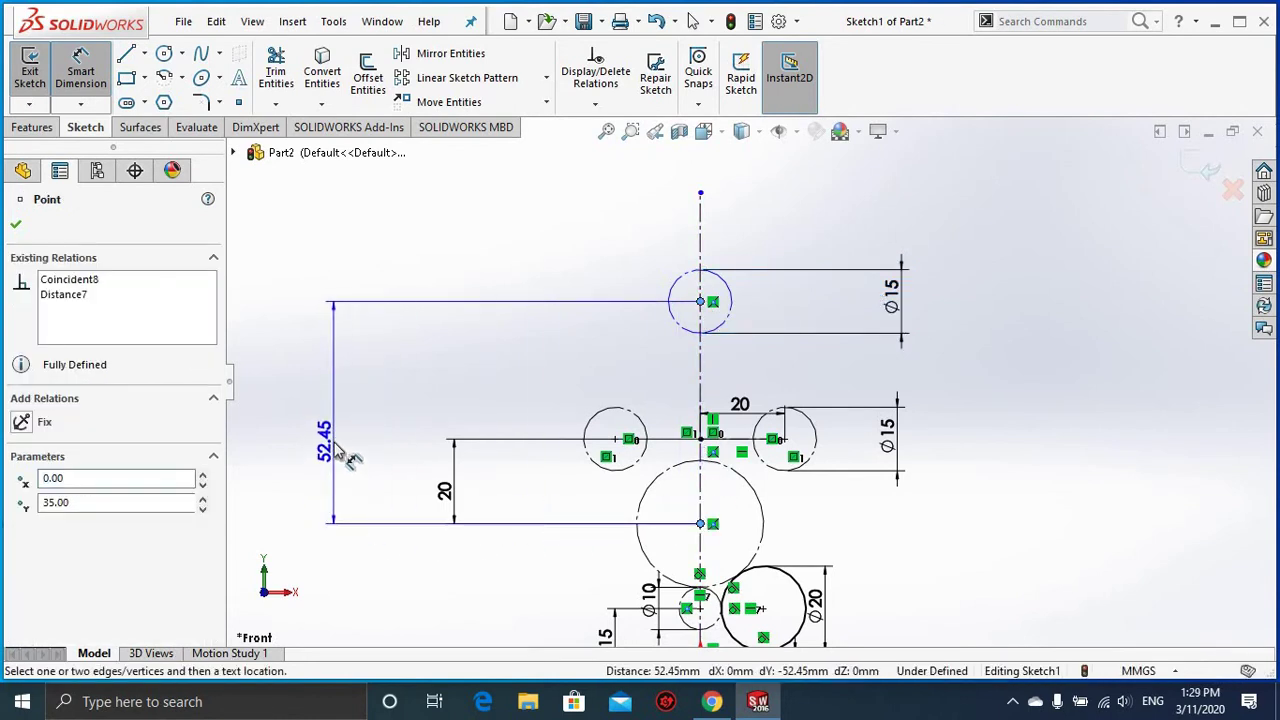
{"action": "type", "text": "50"}
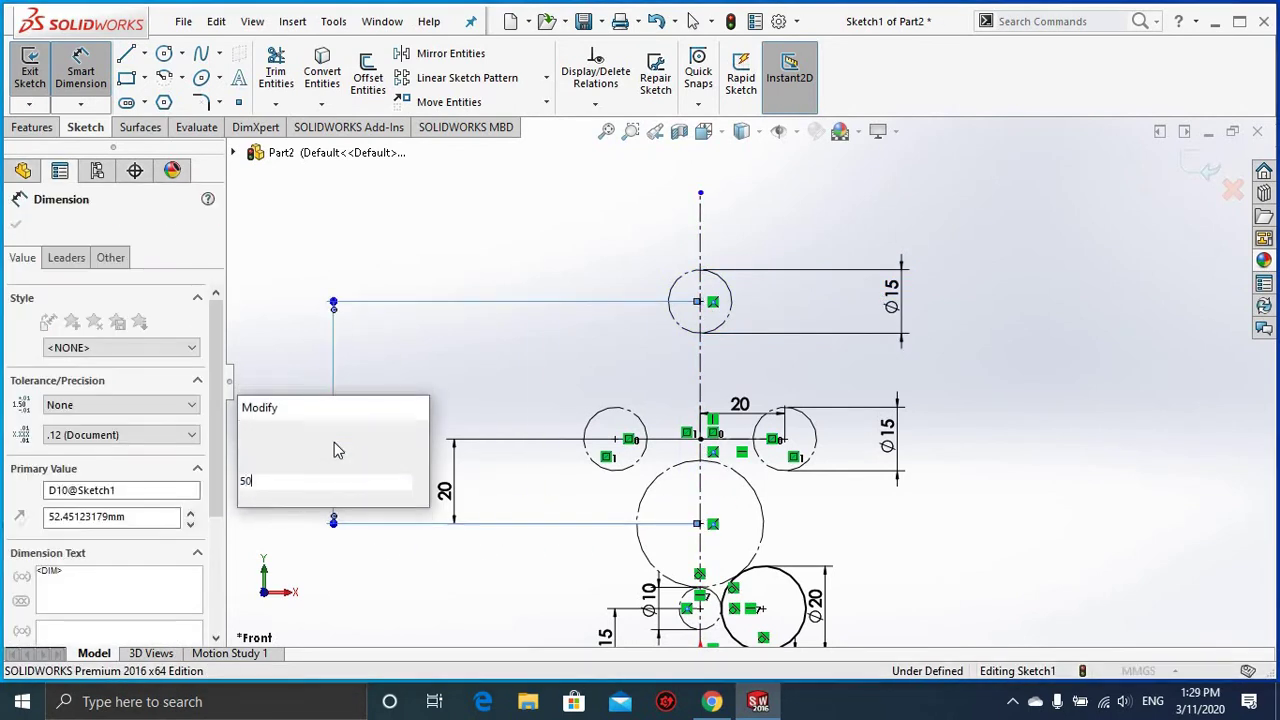
{"action": "key", "text": "Return"}
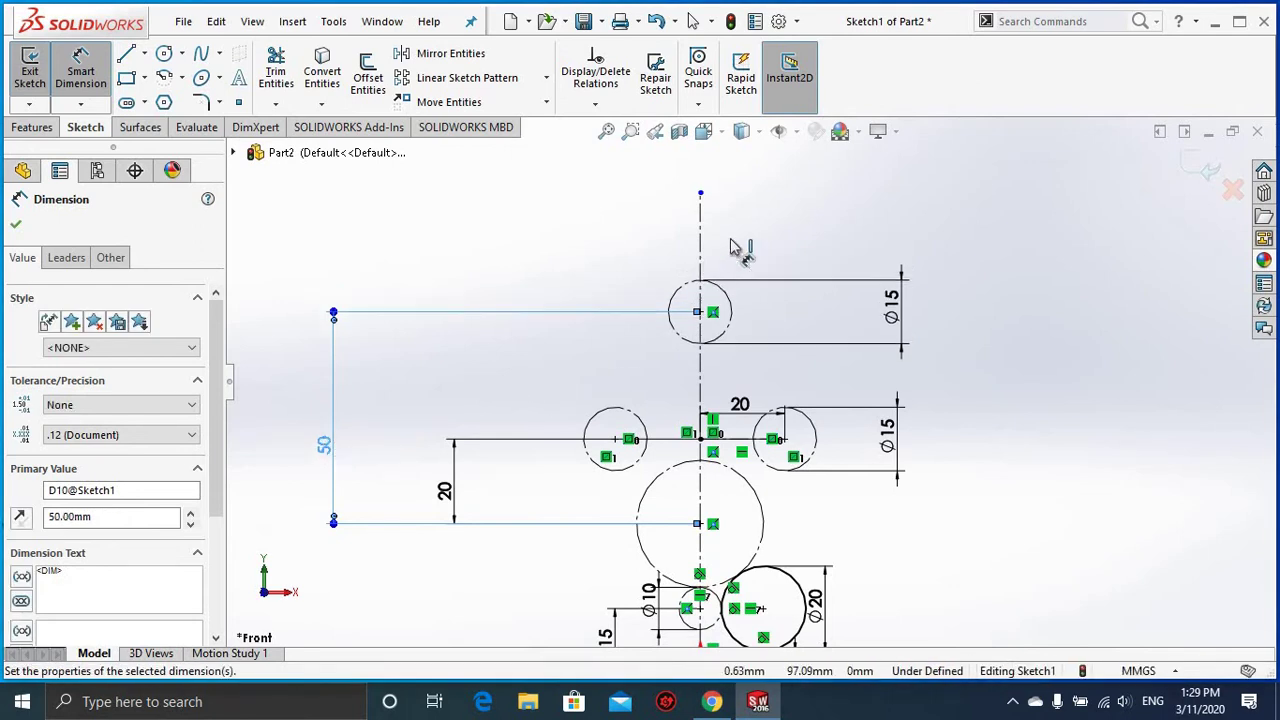
{"action": "key", "text": "Escape"}
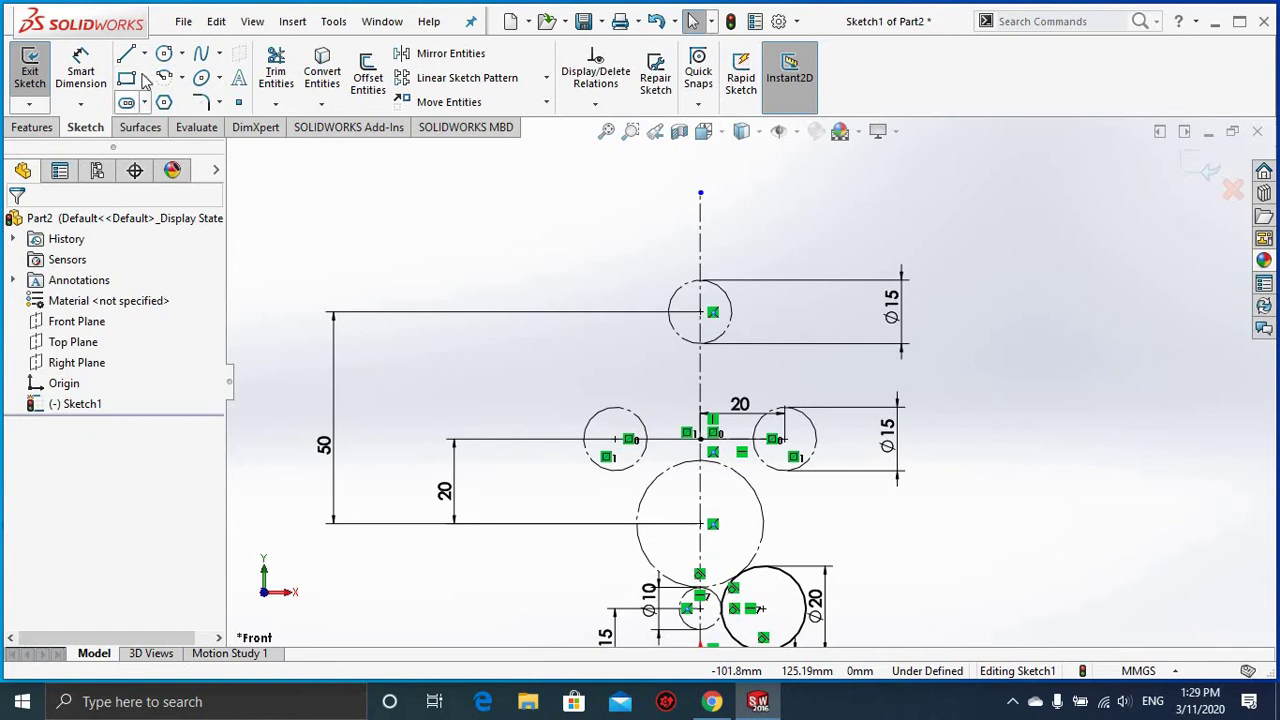
Step: Draw a horizontal straight slot centred on the centerline near its top
{"action": "left_click", "coordinate": [127, 103]}
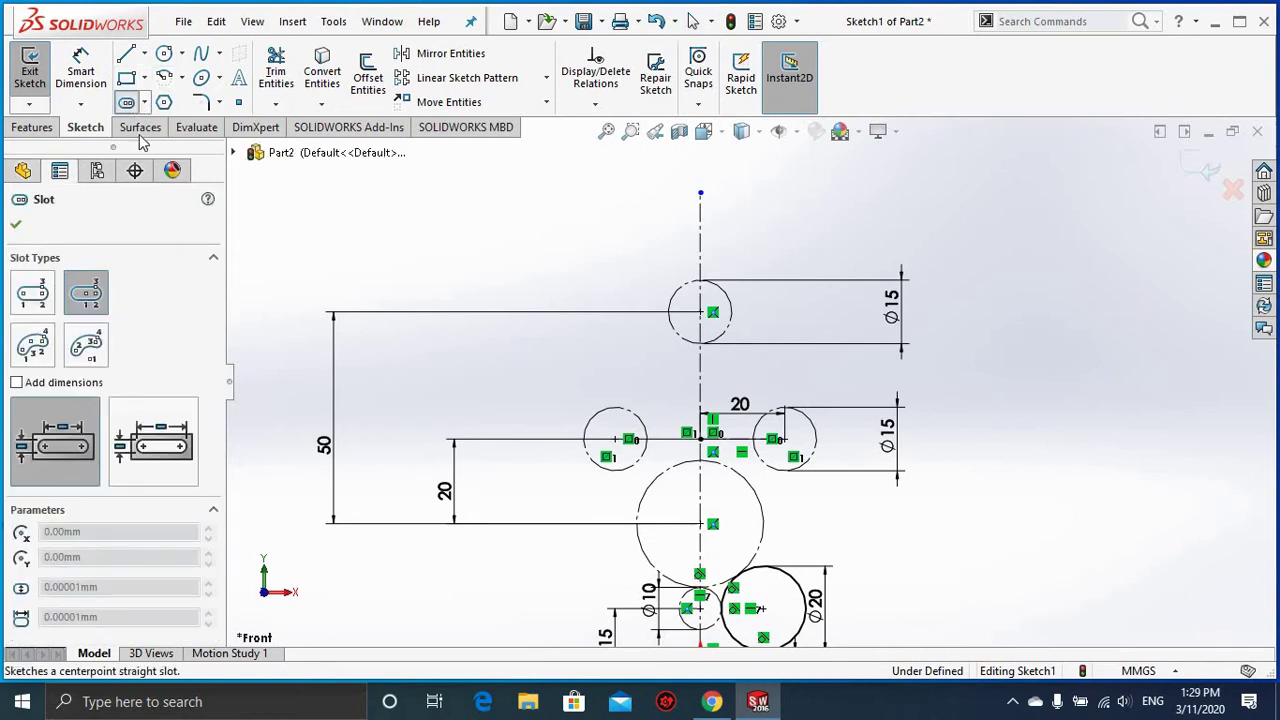
{"action": "left_click", "coordinate": [700, 222]}
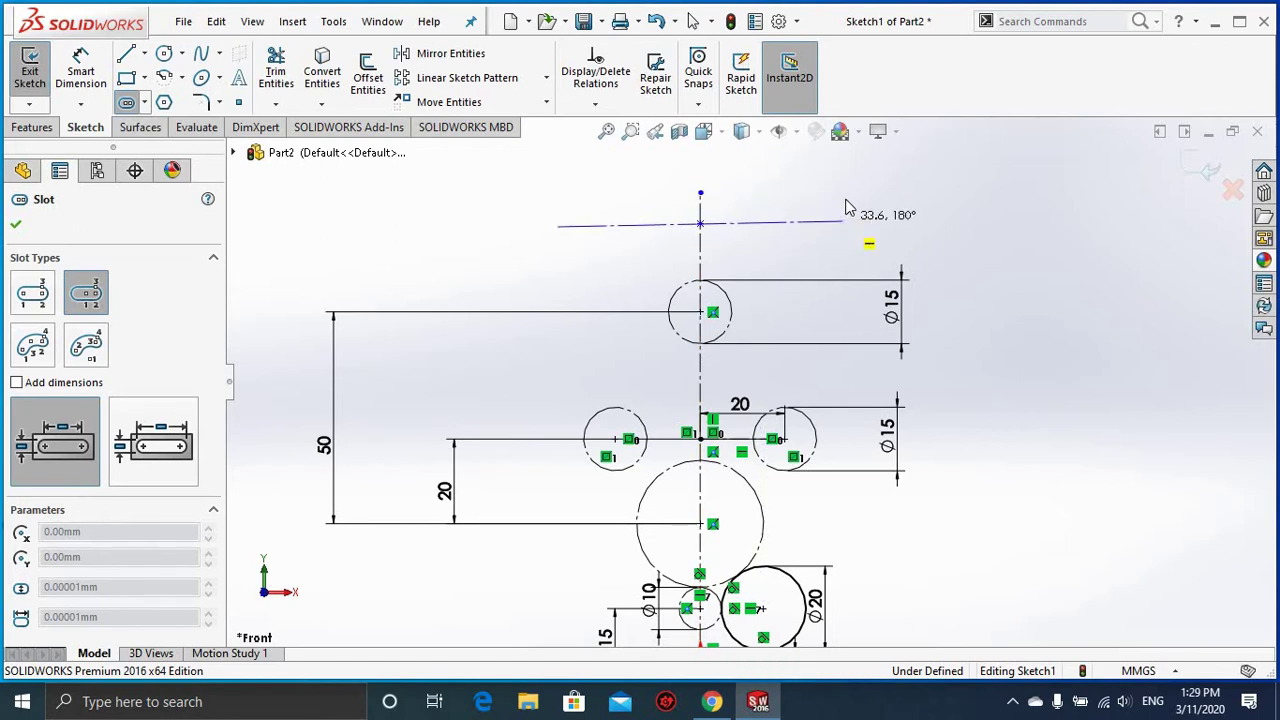
{"action": "left_click", "coordinate": [845, 207]}
{"action": "left_click", "coordinate": [850, 200]}
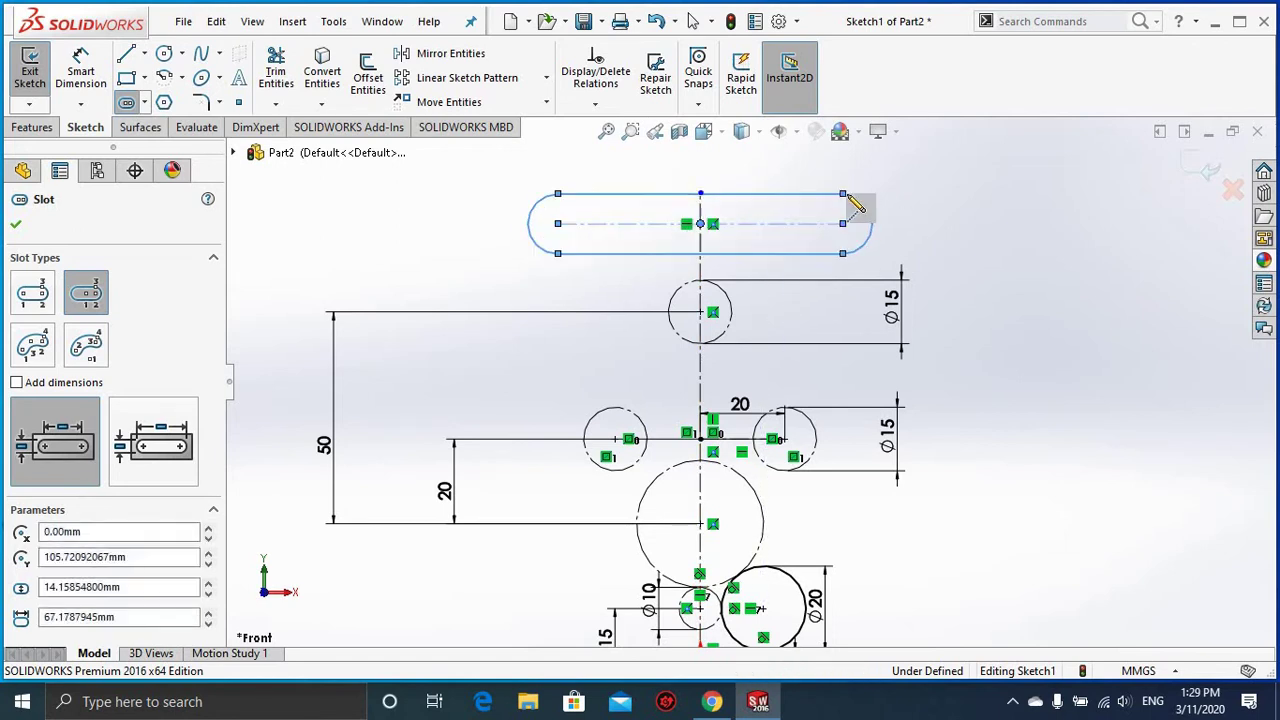
{"action": "key", "text": "Escape"}
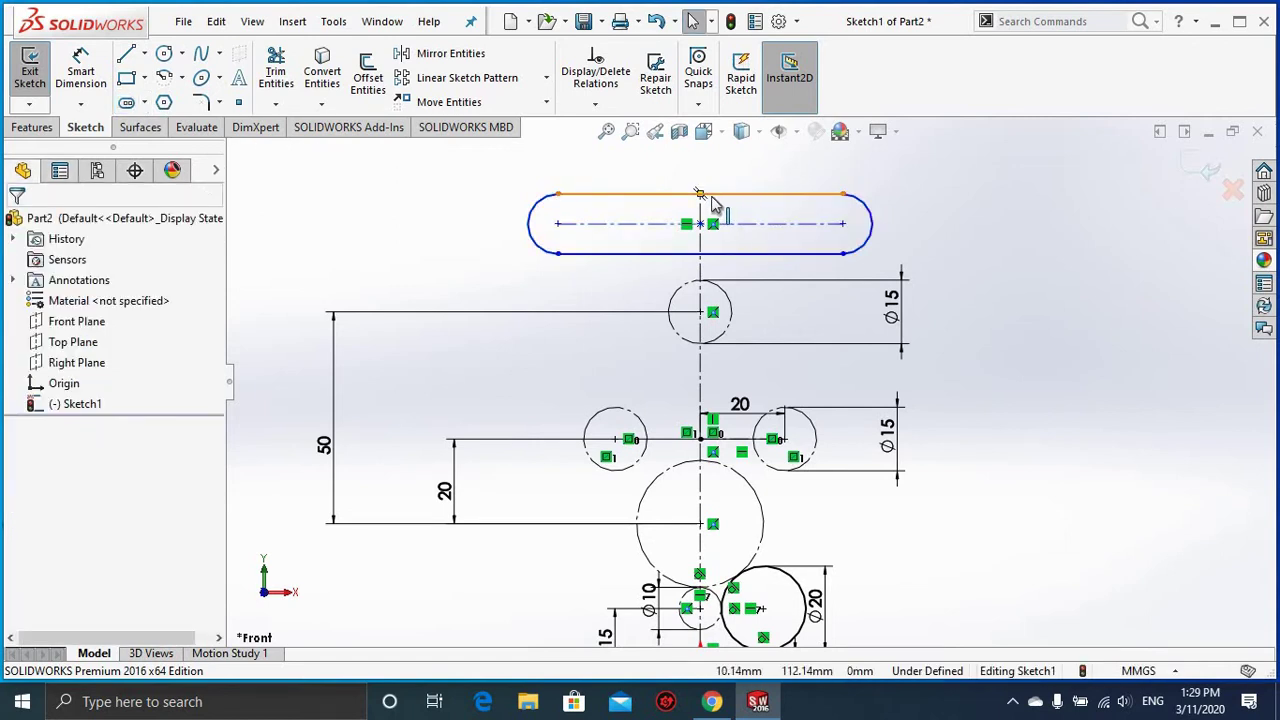
Step: Make the centerline's top endpoint coincident with the slot's top edge
{"action": "left_click", "coordinate": [710, 196]}
{"action": "left_click", "coordinate": [700, 194]}
{"action": "left_click", "coordinate": [700, 212], "text": "ctrl"}
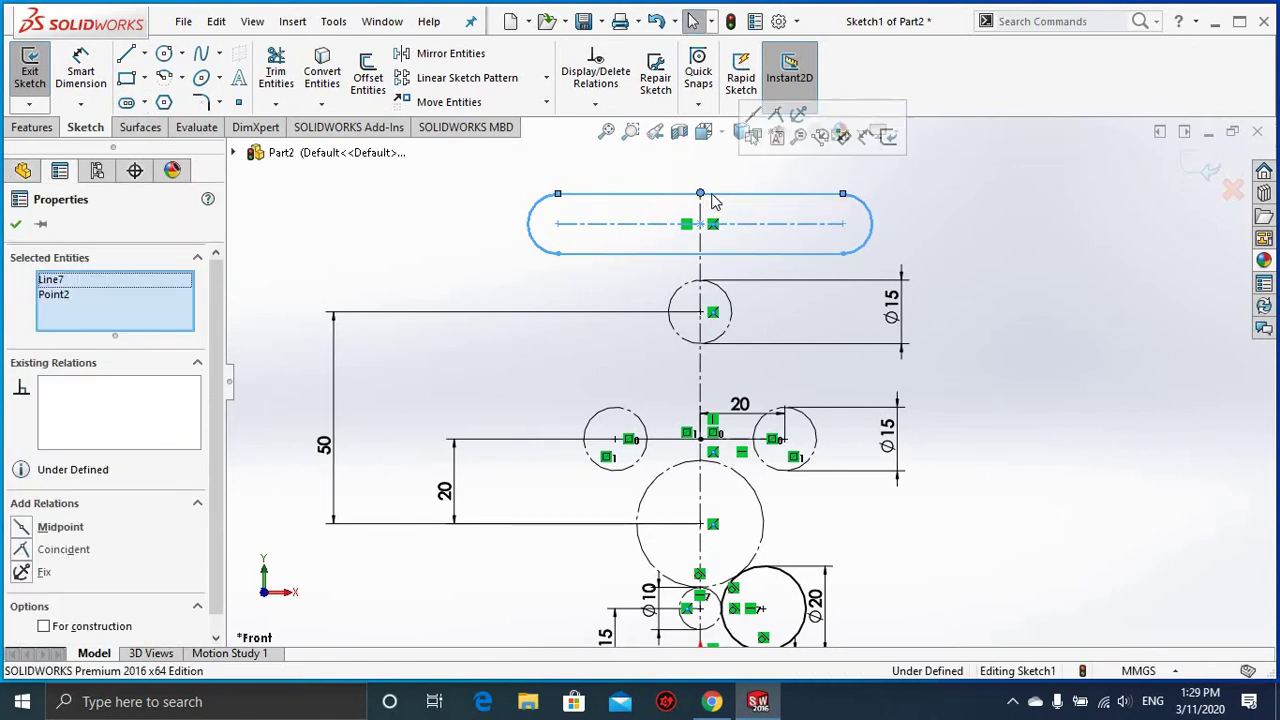
{"action": "left_click", "coordinate": [800, 137]}
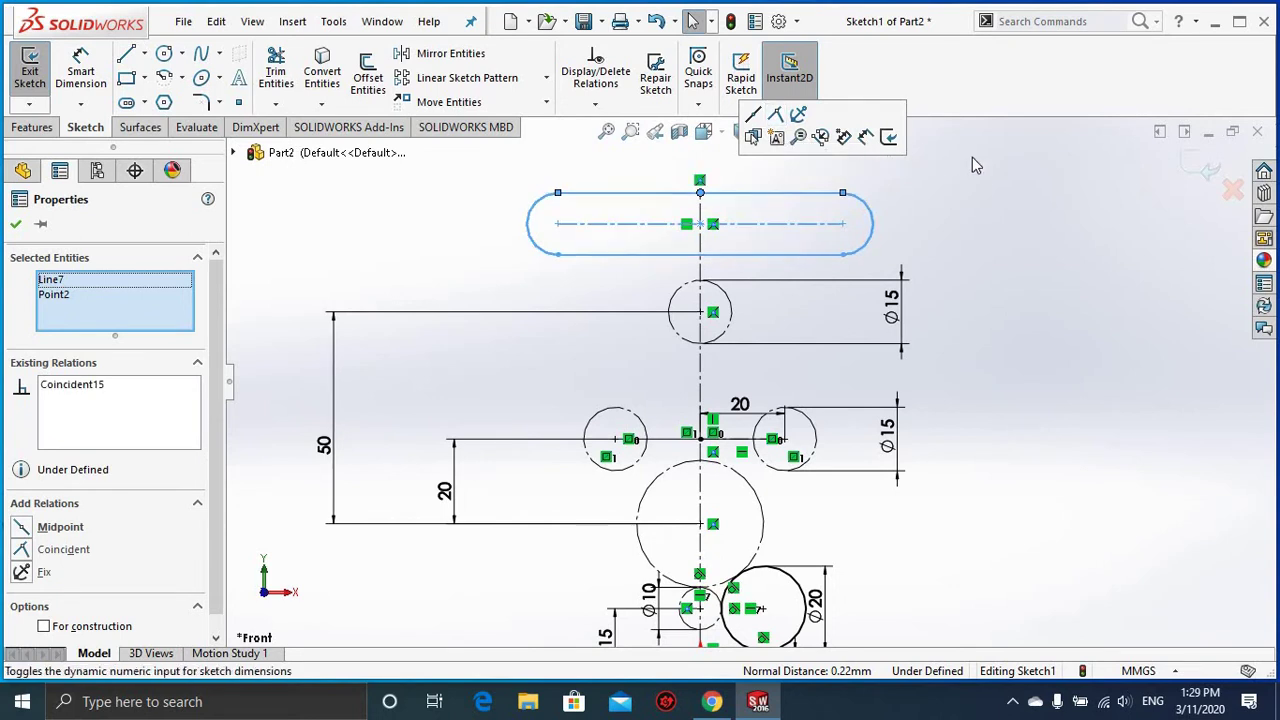
{"action": "left_click", "coordinate": [956, 169]}
Step: Dimension the top slot's width to 5 mm
{"action": "left_click", "coordinate": [99, 77]}
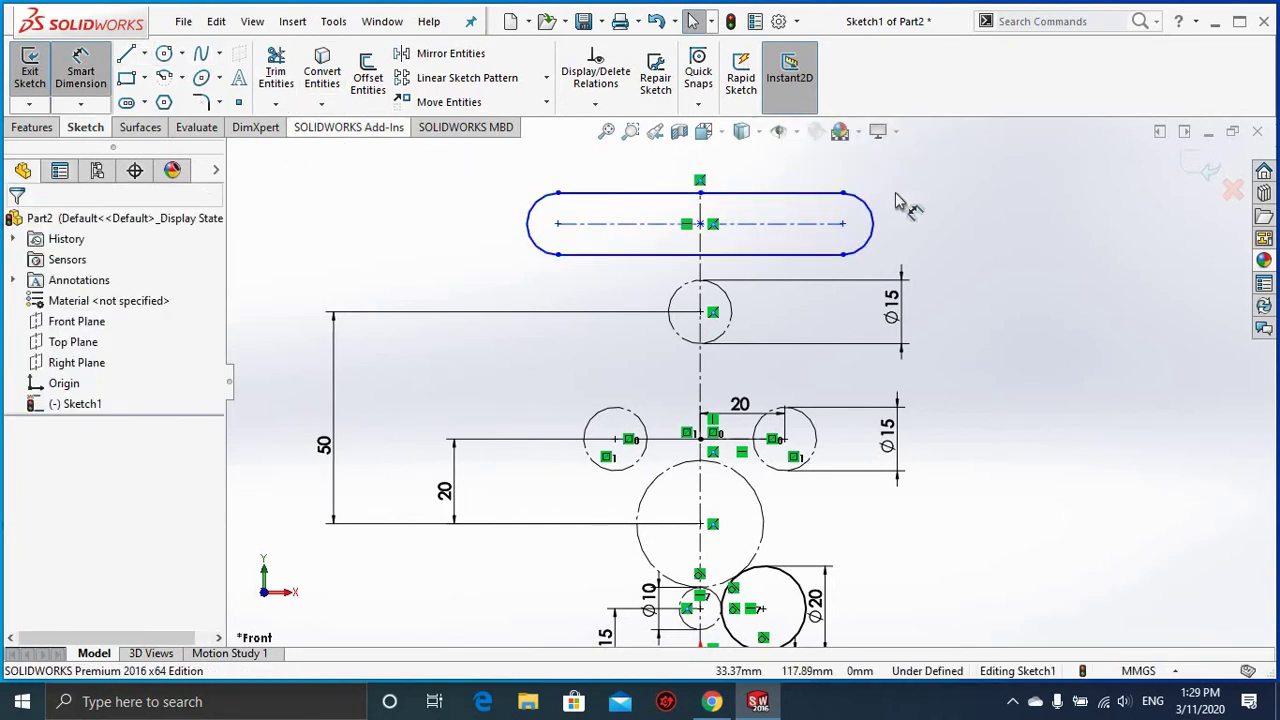
{"action": "left_click", "coordinate": [843, 256]}
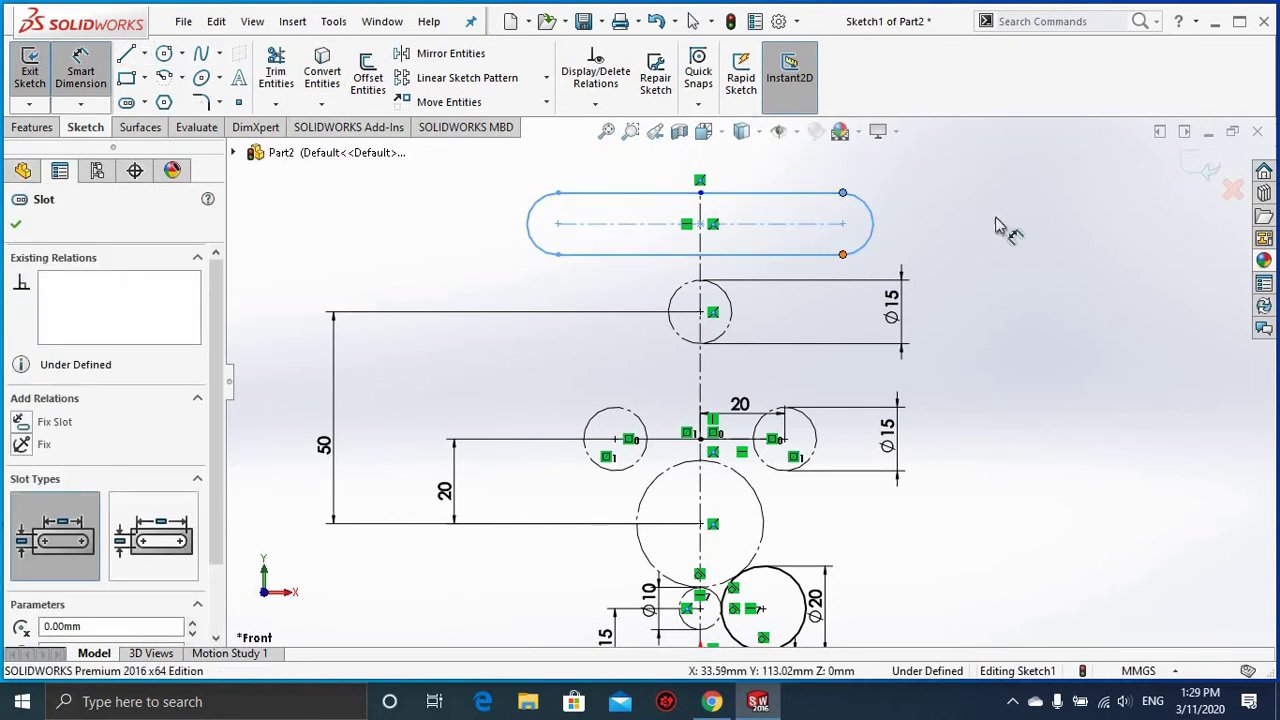
{"action": "left_click", "coordinate": [1038, 229]}
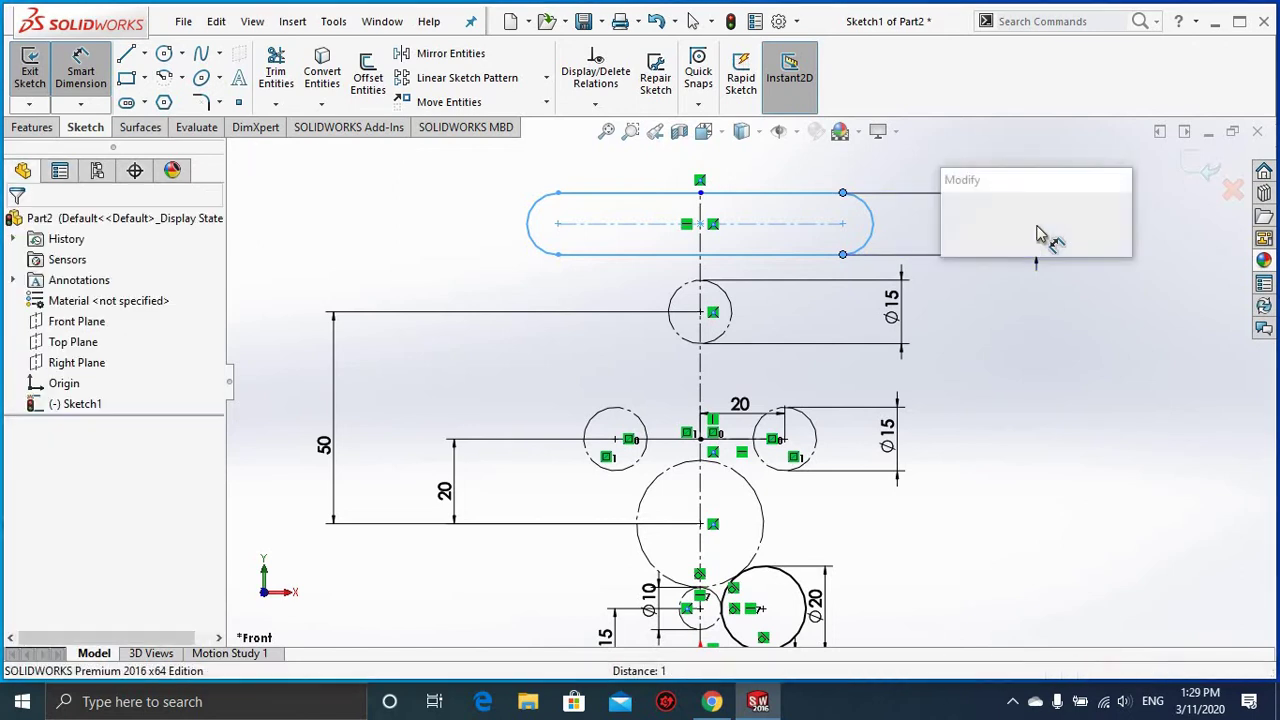
{"action": "type", "text": "5"}
{"action": "key", "text": "Return"}
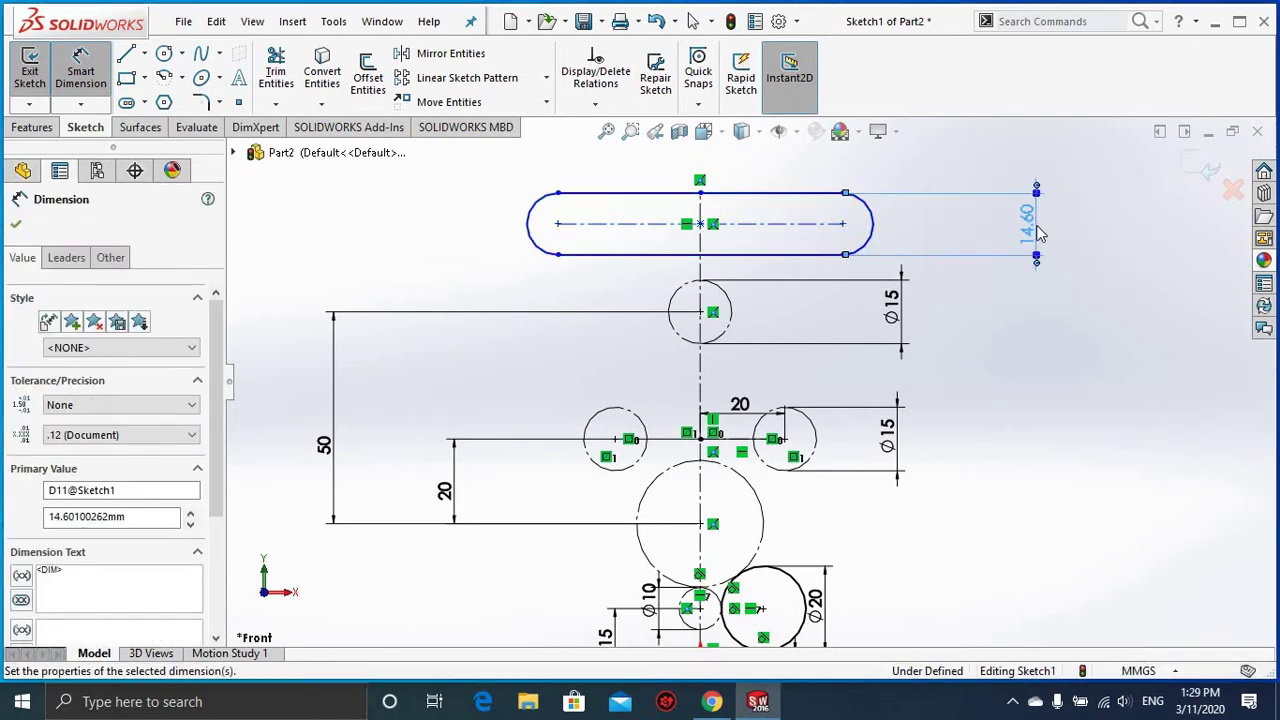
{"action": "key", "text": "f"}
Step: Dimension the top slot's length to 30 mm
{"action": "scroll", "coordinate": [755, 270], "scroll_direction": "down", "scroll_amount": 1}
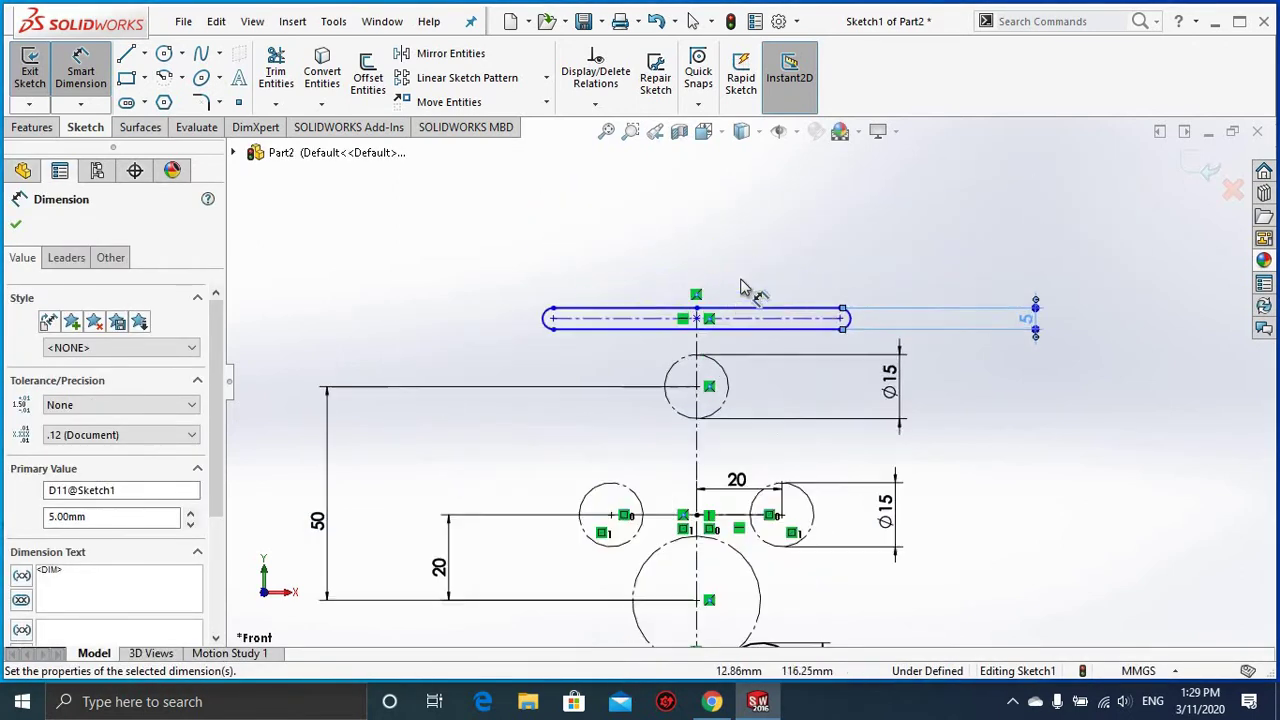
{"action": "scroll", "coordinate": [749, 315], "scroll_direction": "down", "scroll_amount": 1}
{"action": "scroll", "coordinate": [750, 332], "scroll_direction": "down", "scroll_amount": 1}
{"action": "left_click", "coordinate": [735, 298]}
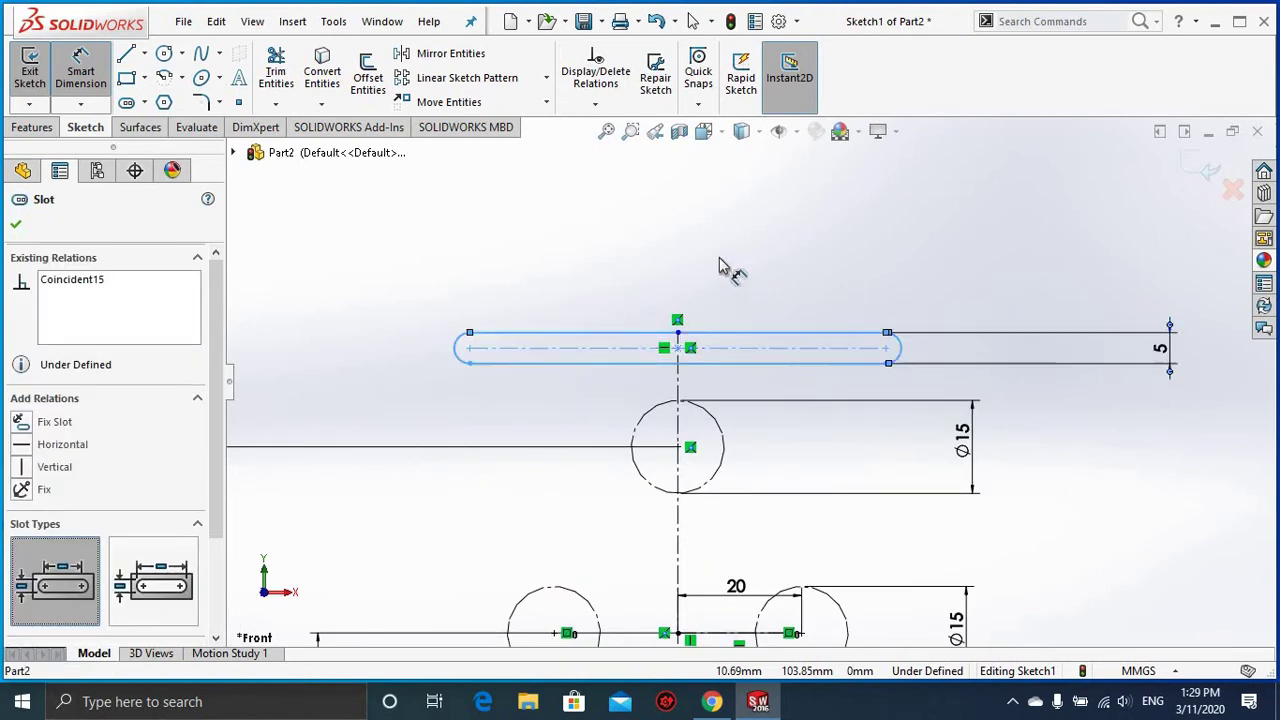
{"action": "left_click", "coordinate": [720, 265]}
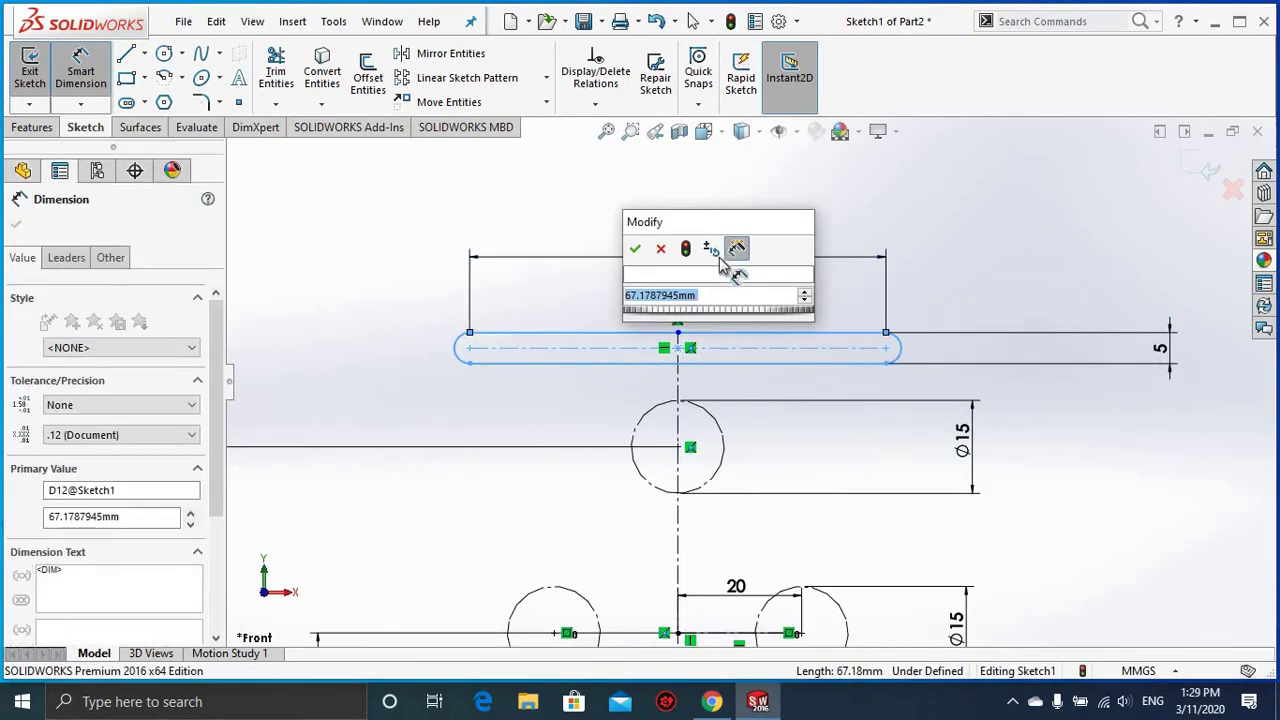
{"action": "type", "text": "10"}
{"action": "key", "text": "Escape"}
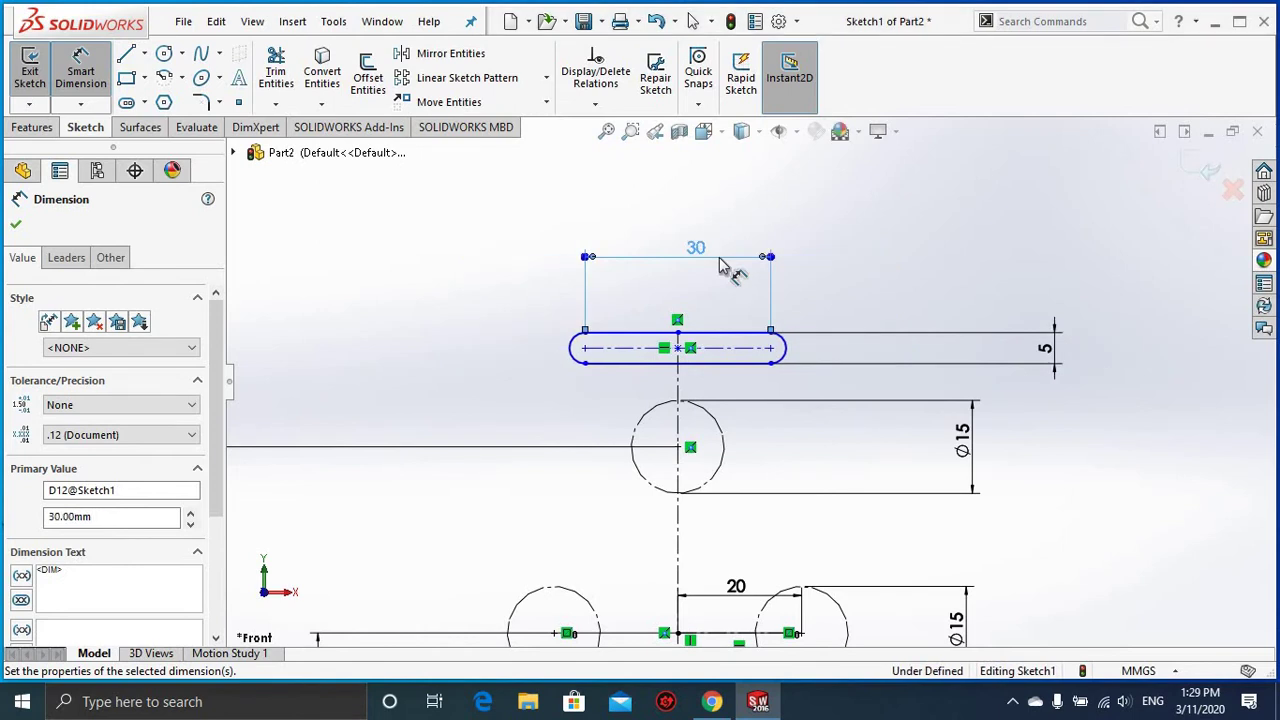
{"action": "key", "text": "Escape"}
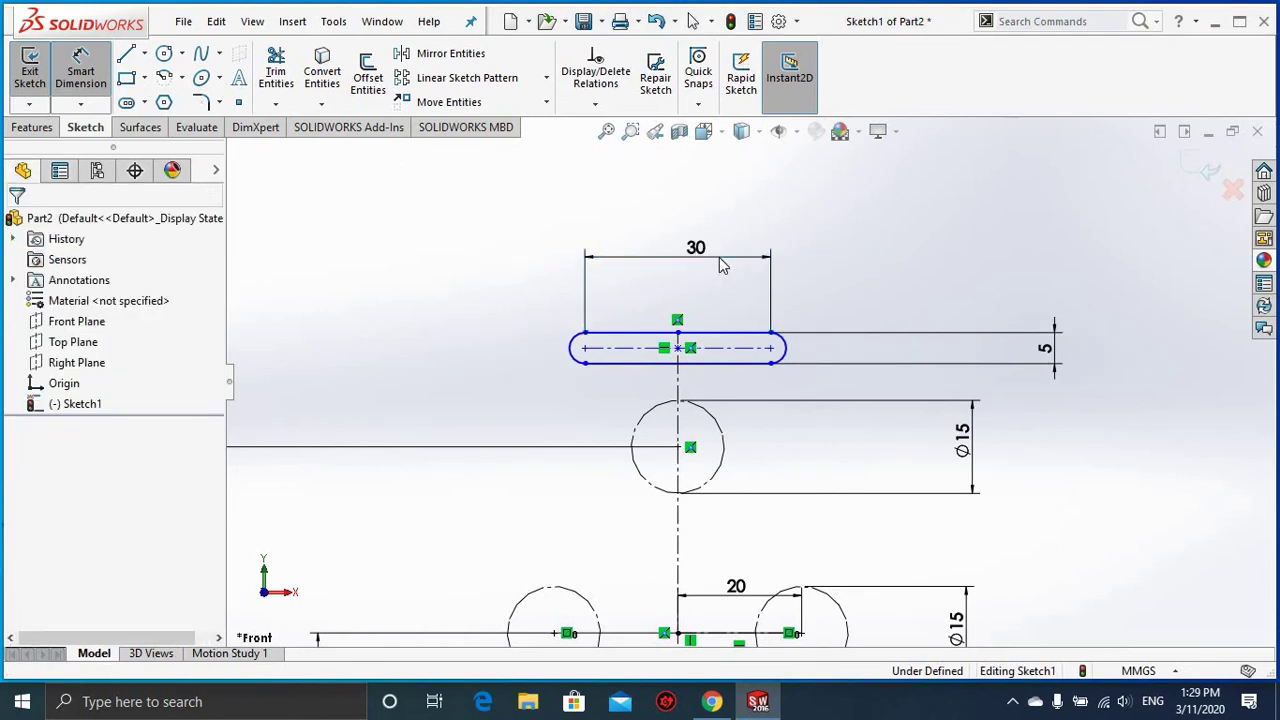
{"action": "key", "text": "Escape"}
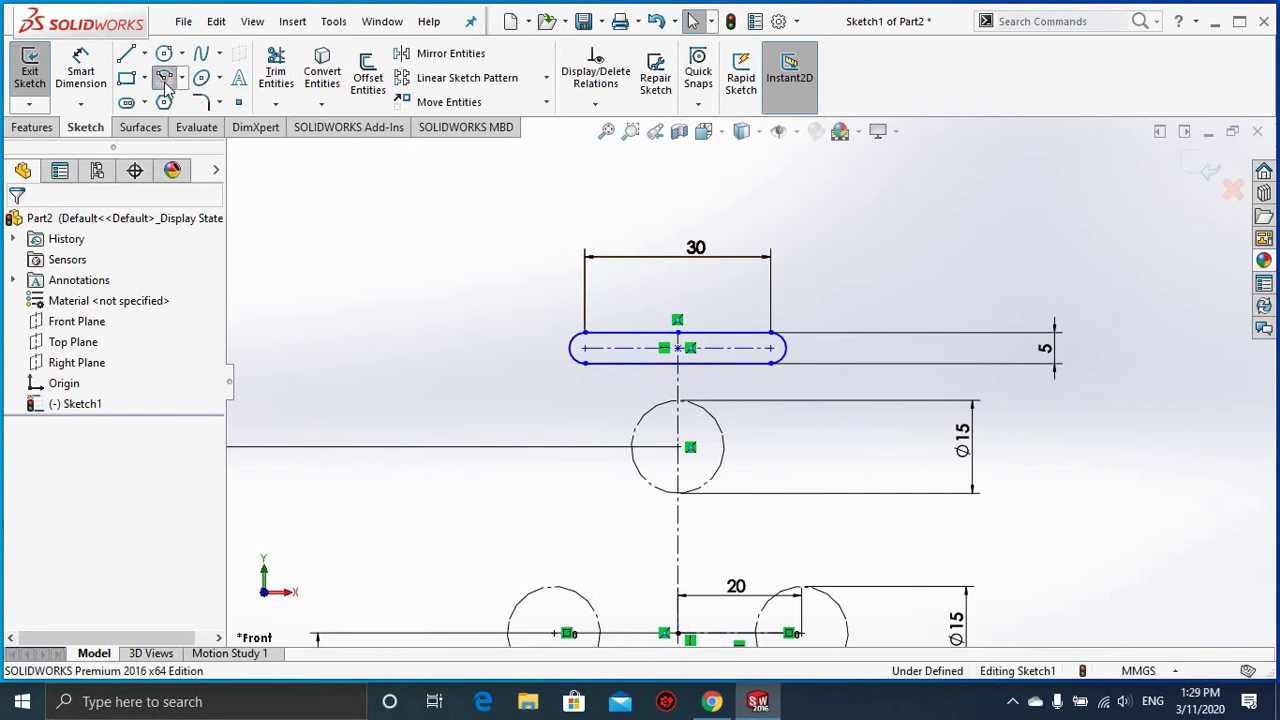
{"action": "left_click", "coordinate": [165, 78]}
Step: Draw a 3-point arc from the slot's right end down to the lower right circle
{"action": "left_click", "coordinate": [152, 295]}
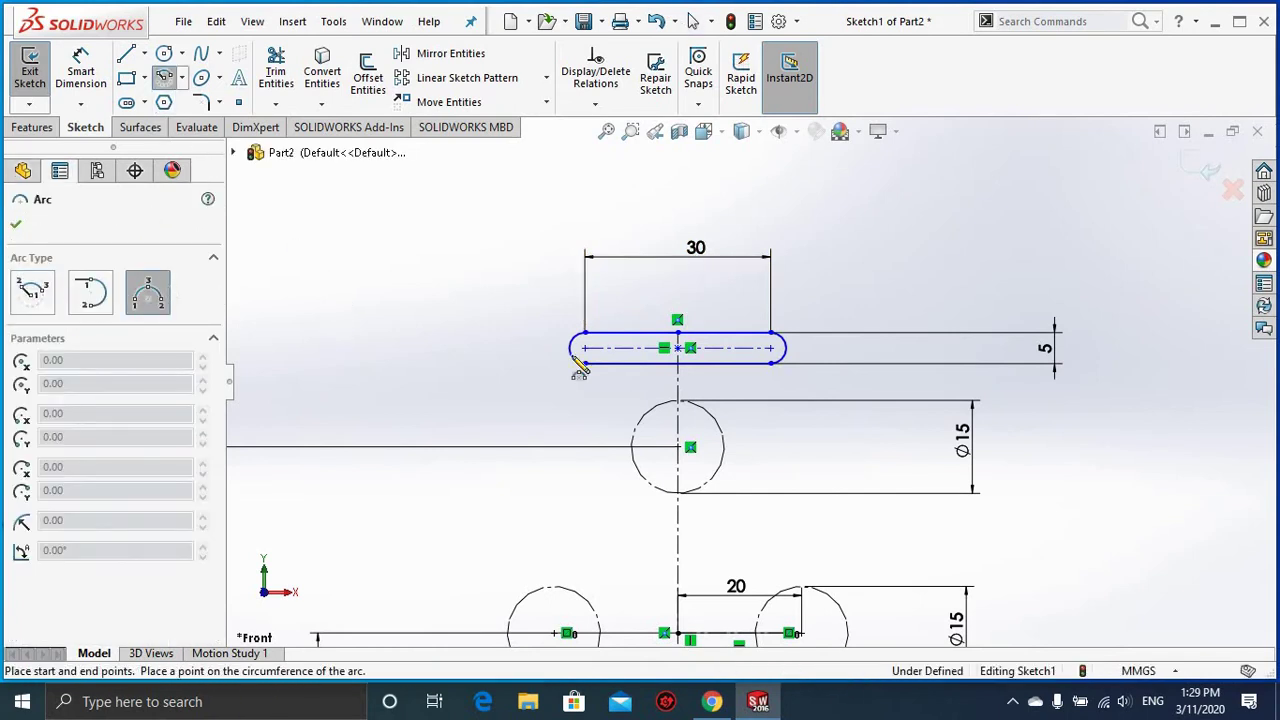
{"action": "left_click", "coordinate": [770, 349]}
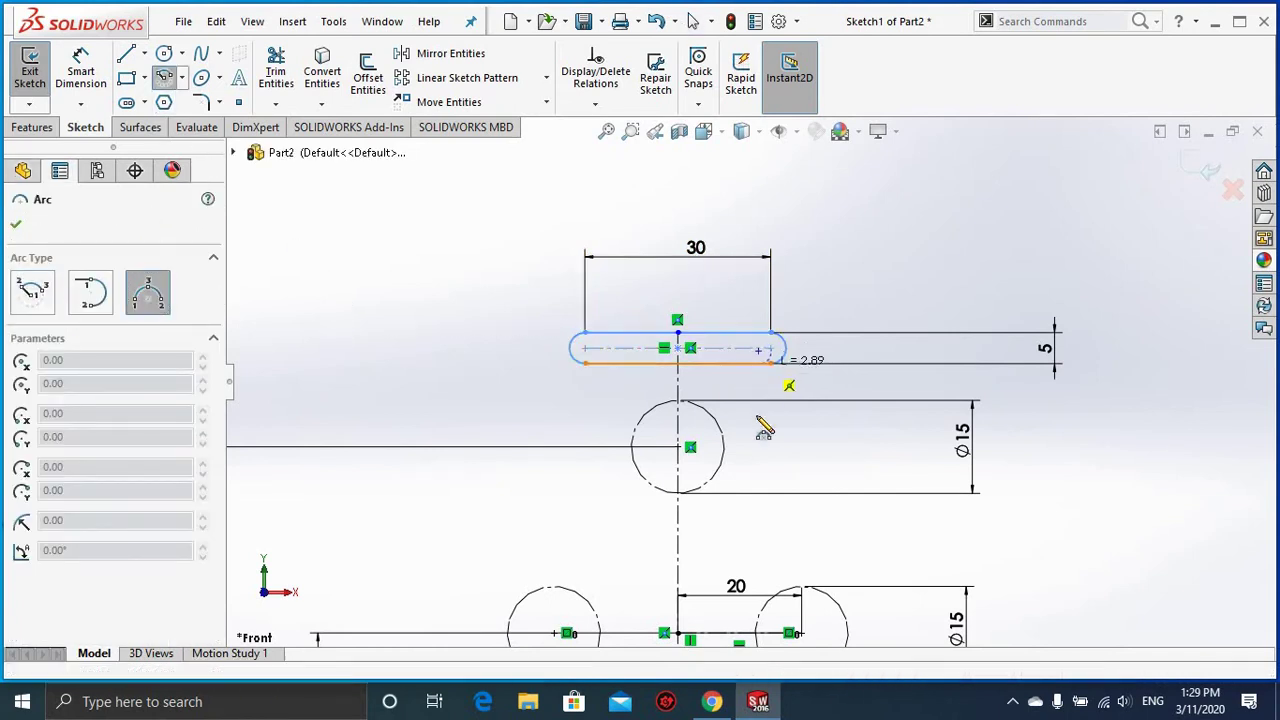
{"action": "left_click", "coordinate": [818, 590]}
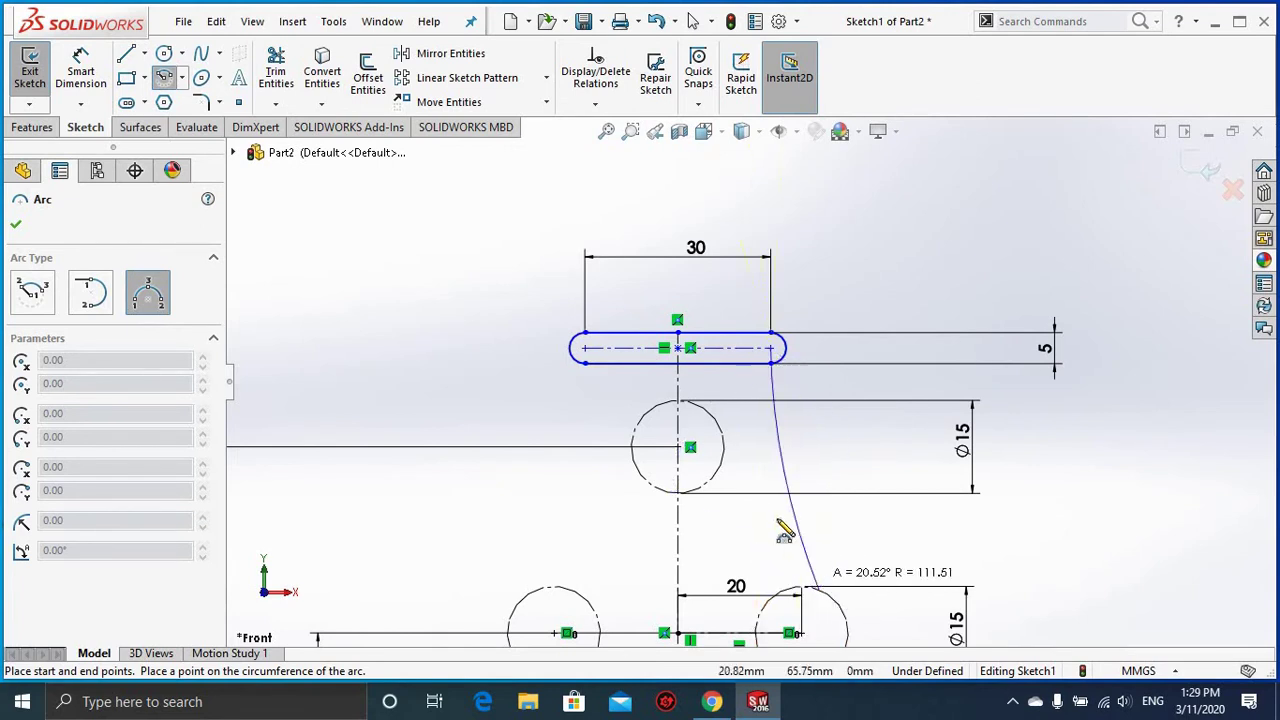
{"action": "left_click", "coordinate": [737, 462]}
{"action": "key", "text": "Escape"}
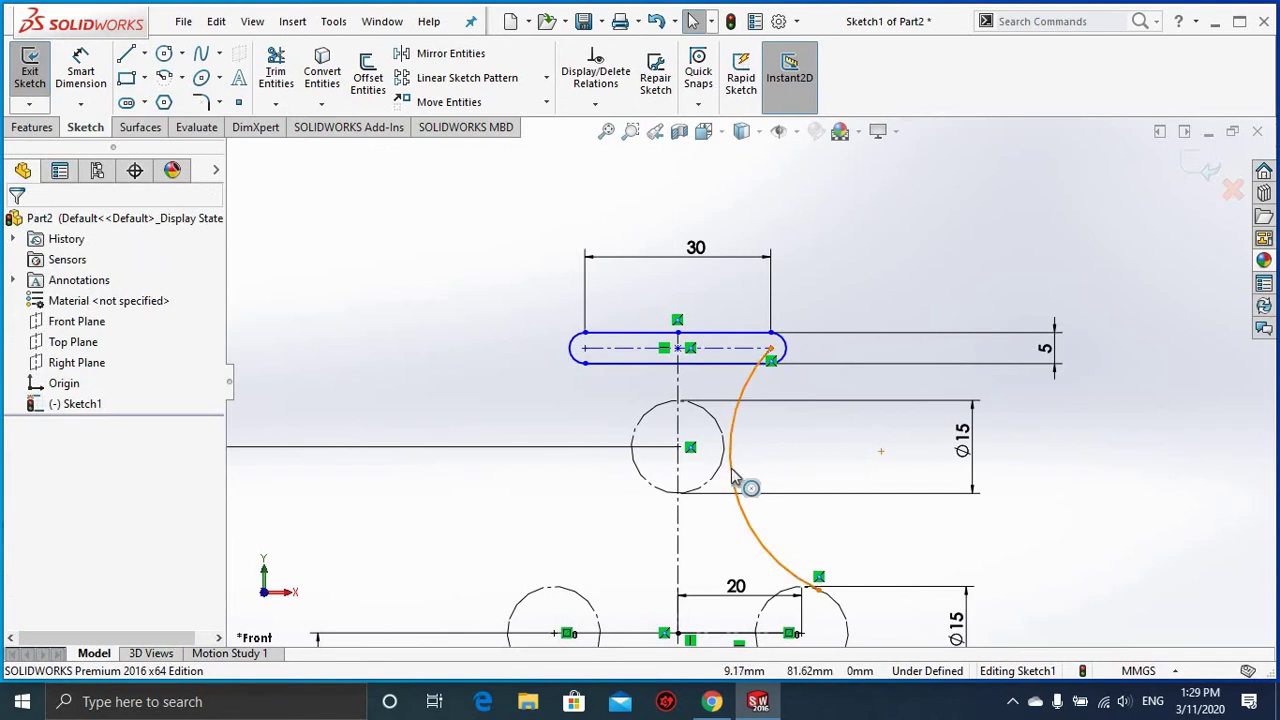
Step: Make the arc tangent to the upper Ø15 circle and the lower right circle
{"action": "left_click", "coordinate": [733, 478]}
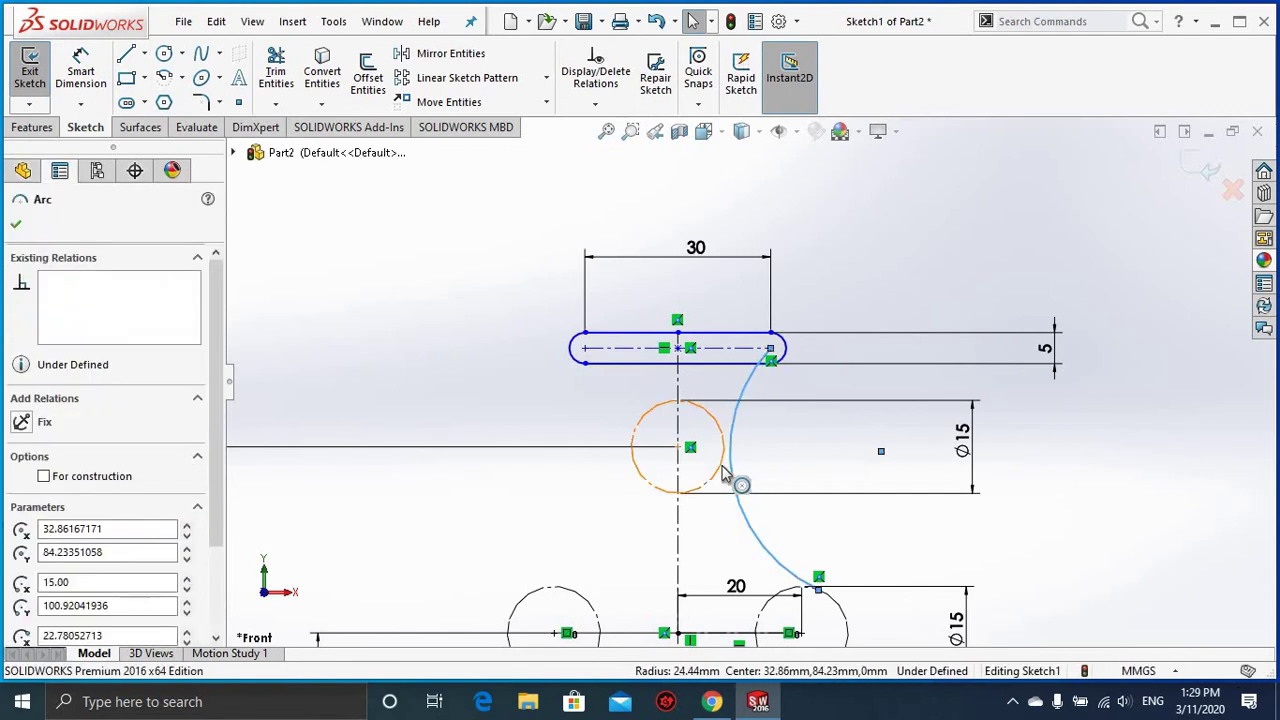
{"action": "left_click", "coordinate": [725, 475], "text": "ctrl"}
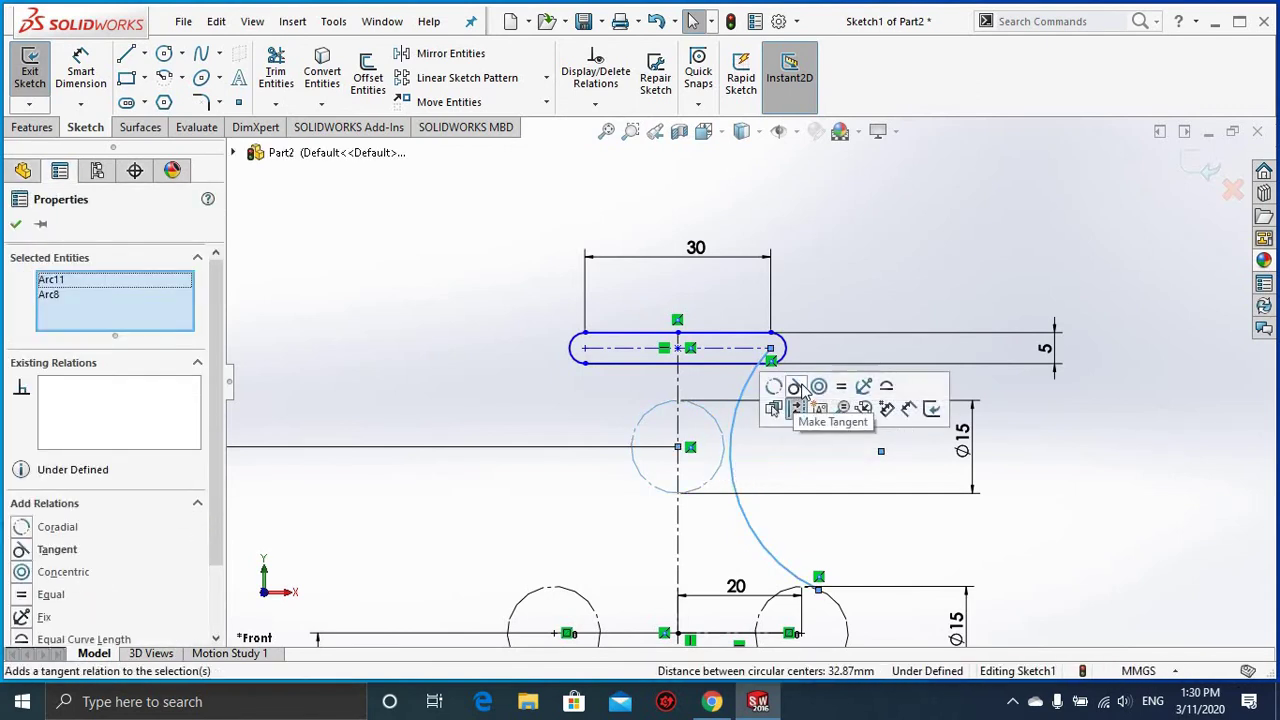
{"action": "left_click", "coordinate": [795, 390]}
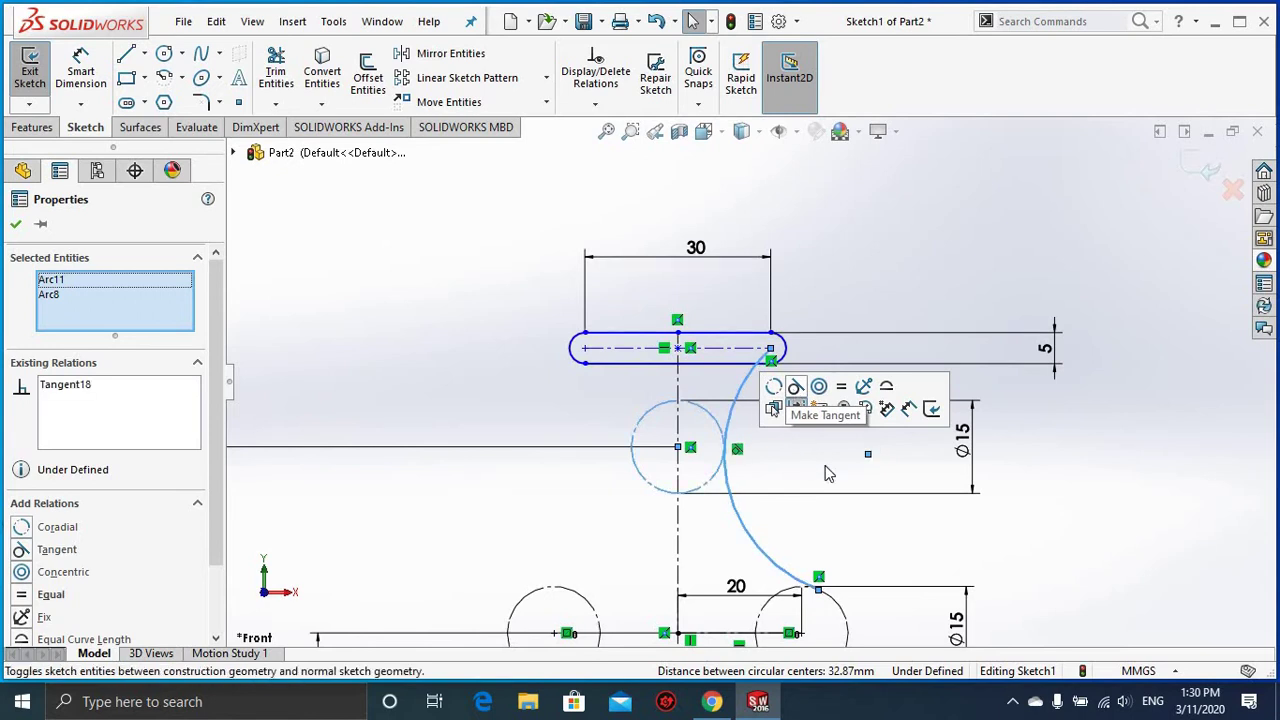
{"action": "left_click", "coordinate": [820, 517]}
{"action": "left_click", "coordinate": [786, 580]}
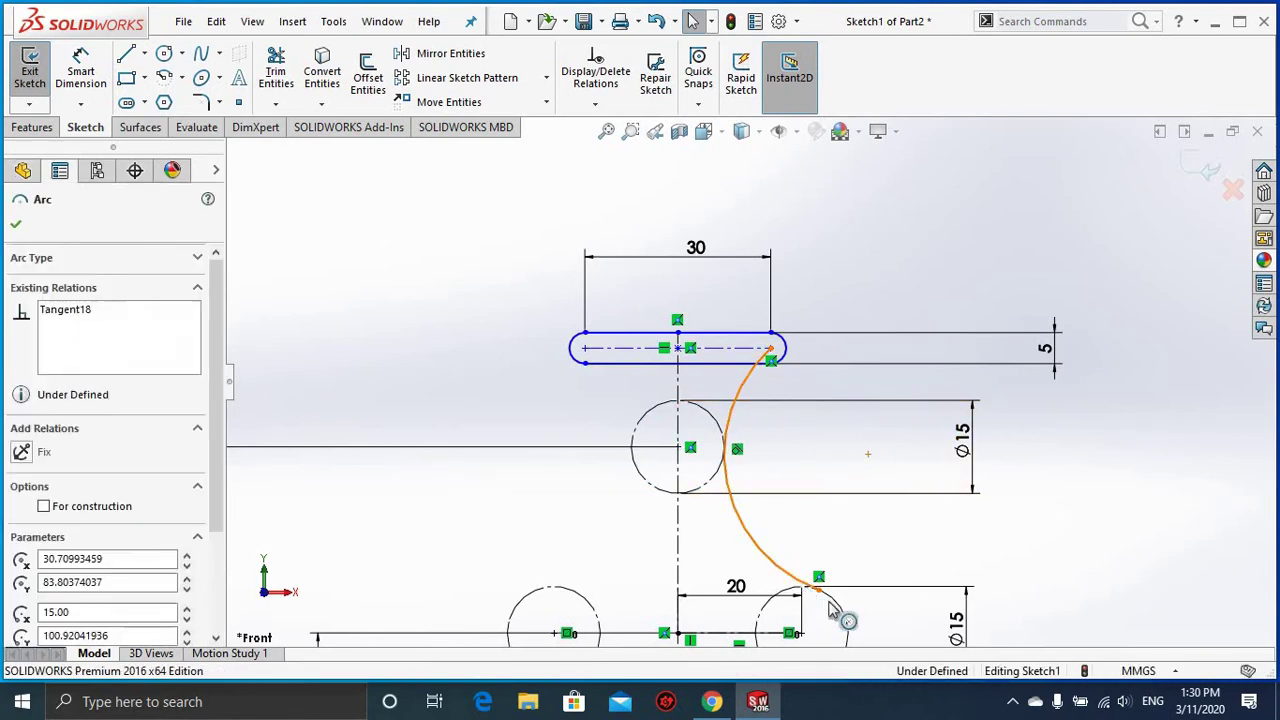
{"action": "left_click", "coordinate": [836, 598], "text": "ctrl"}
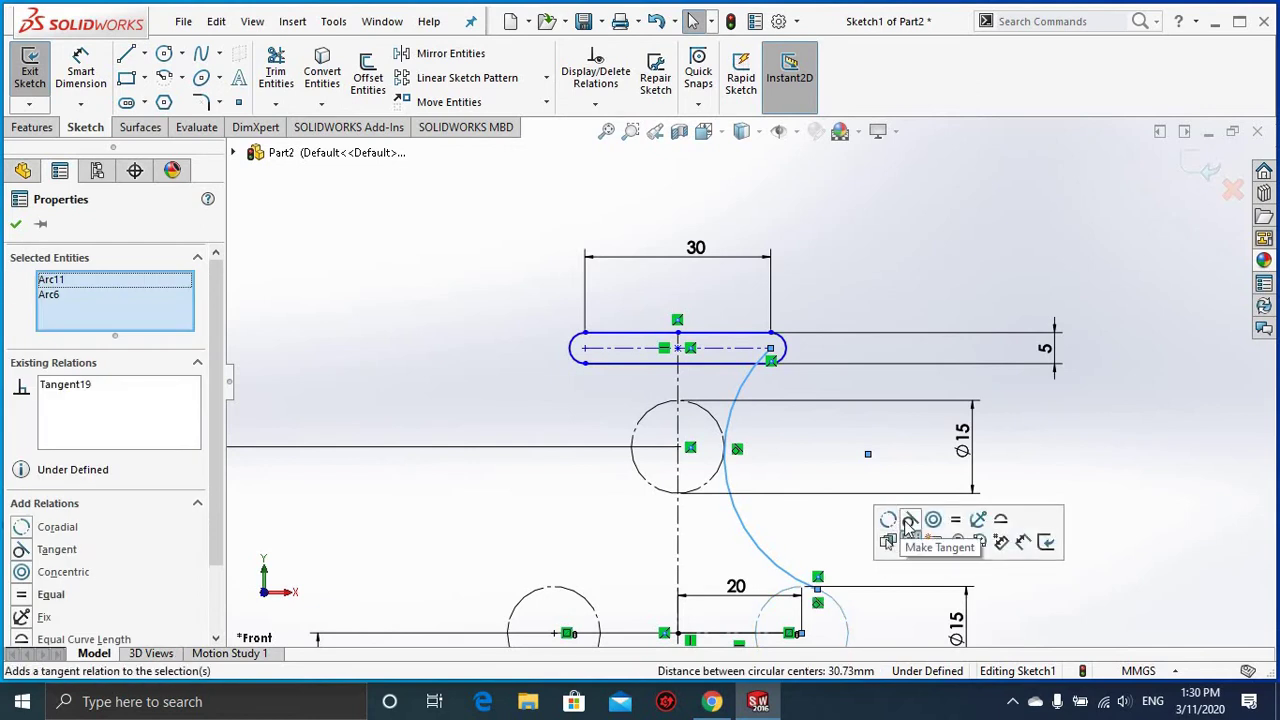
{"action": "left_click", "coordinate": [910, 521]}
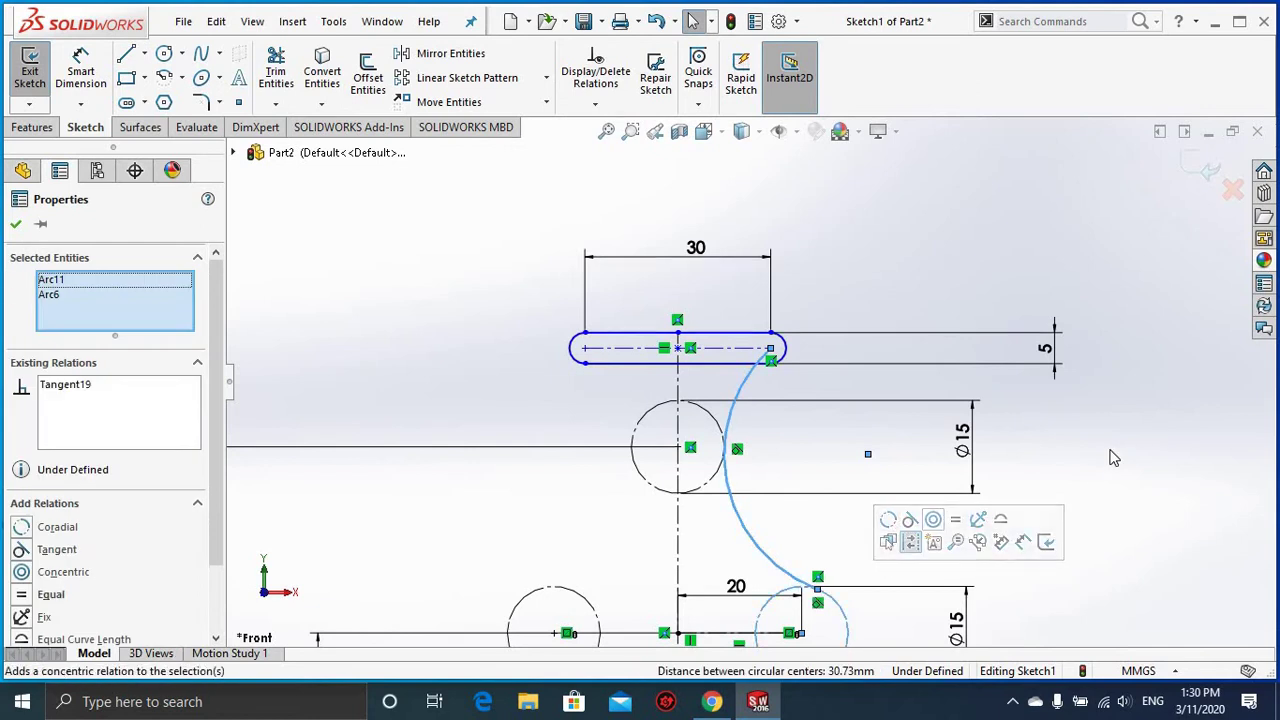
Step: Add a 15 mm vertical dimension from the top slot to the upper Ø15 circle's centre
{"action": "left_click", "coordinate": [82, 65]}
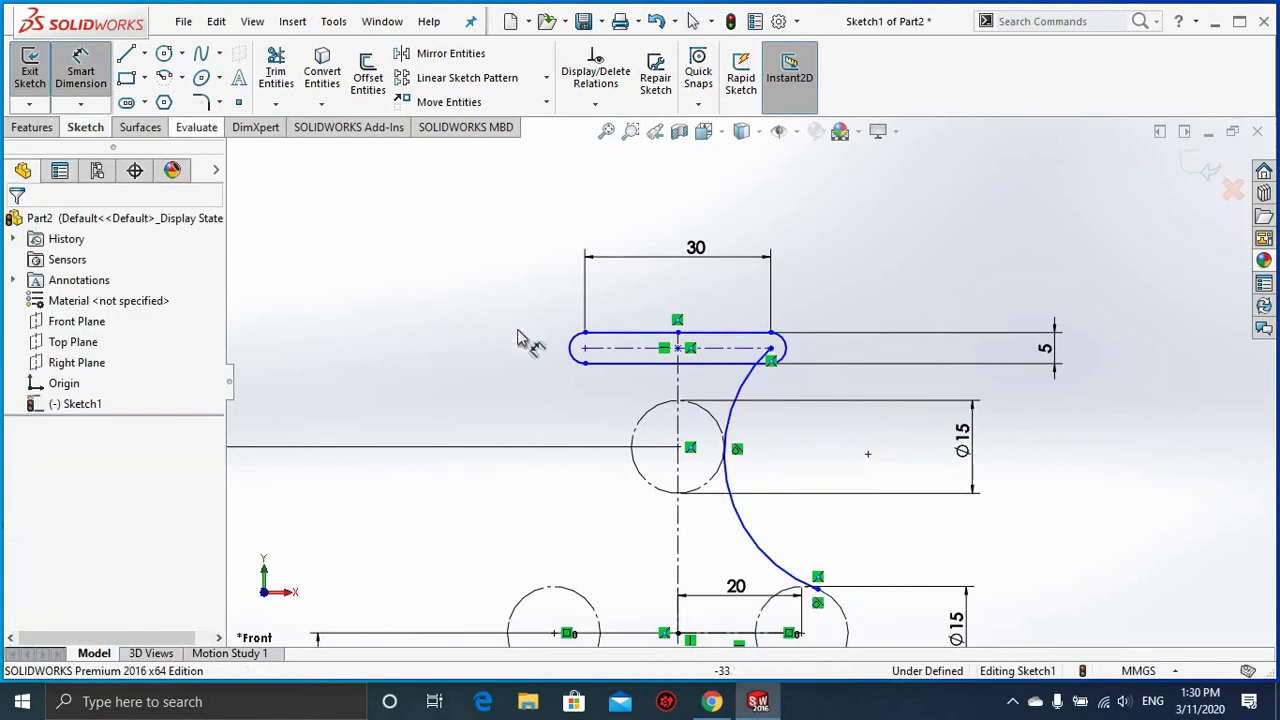
{"action": "left_click", "coordinate": [588, 355]}
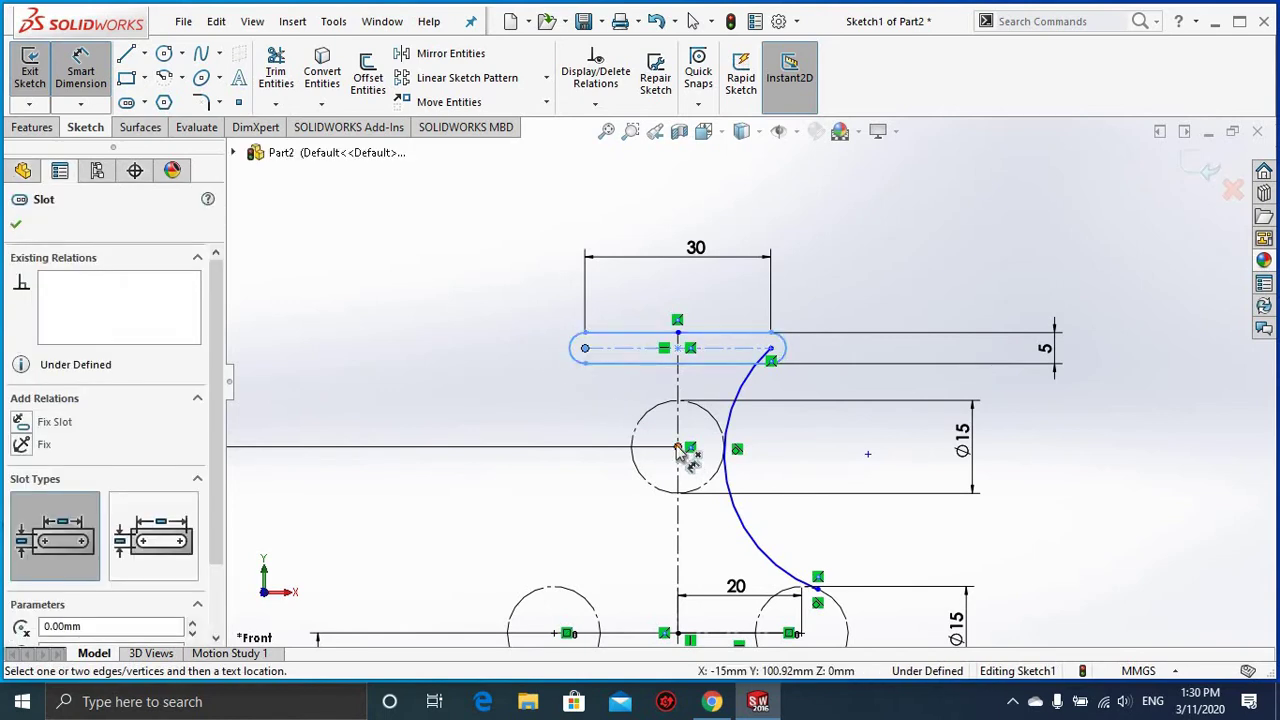
{"action": "left_click", "coordinate": [678, 450]}
{"action": "left_click", "coordinate": [424, 400]}
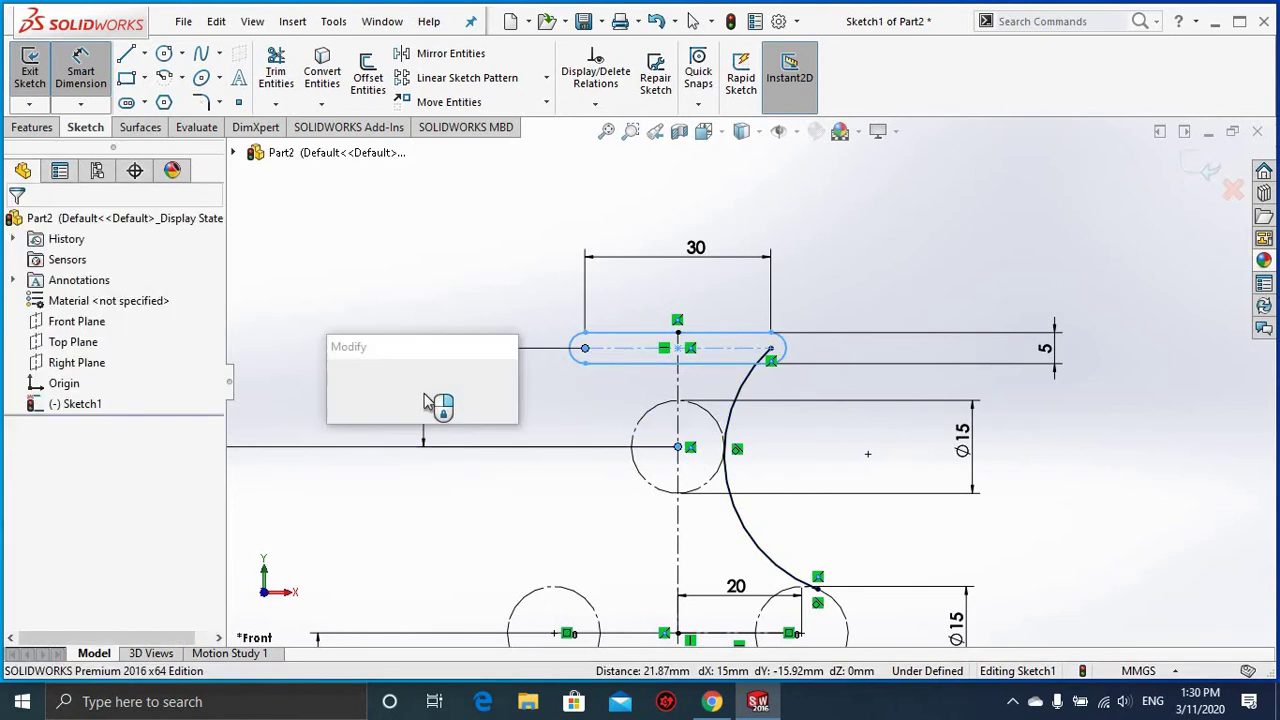
{"action": "type", "text": "1"}
{"action": "key", "text": "Return"}
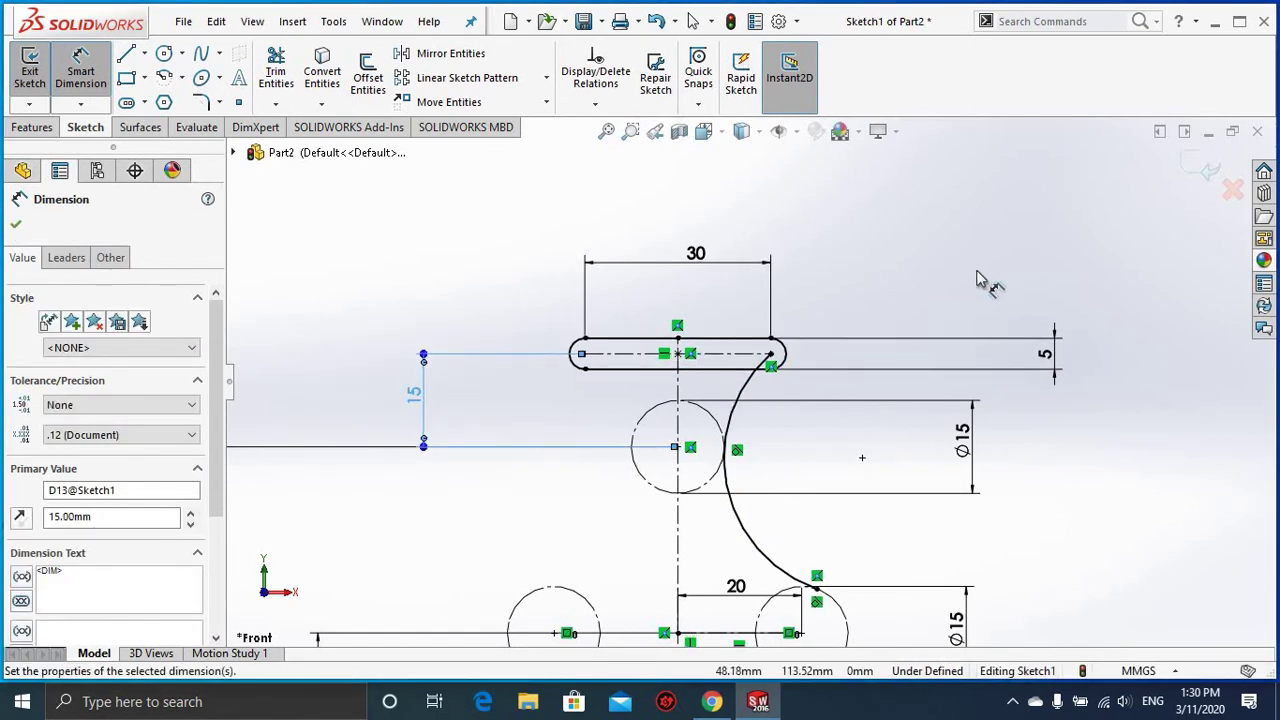
{"action": "key", "text": "Escape"}
{"action": "key", "text": "Escape"}
{"action": "key", "text": "f"}
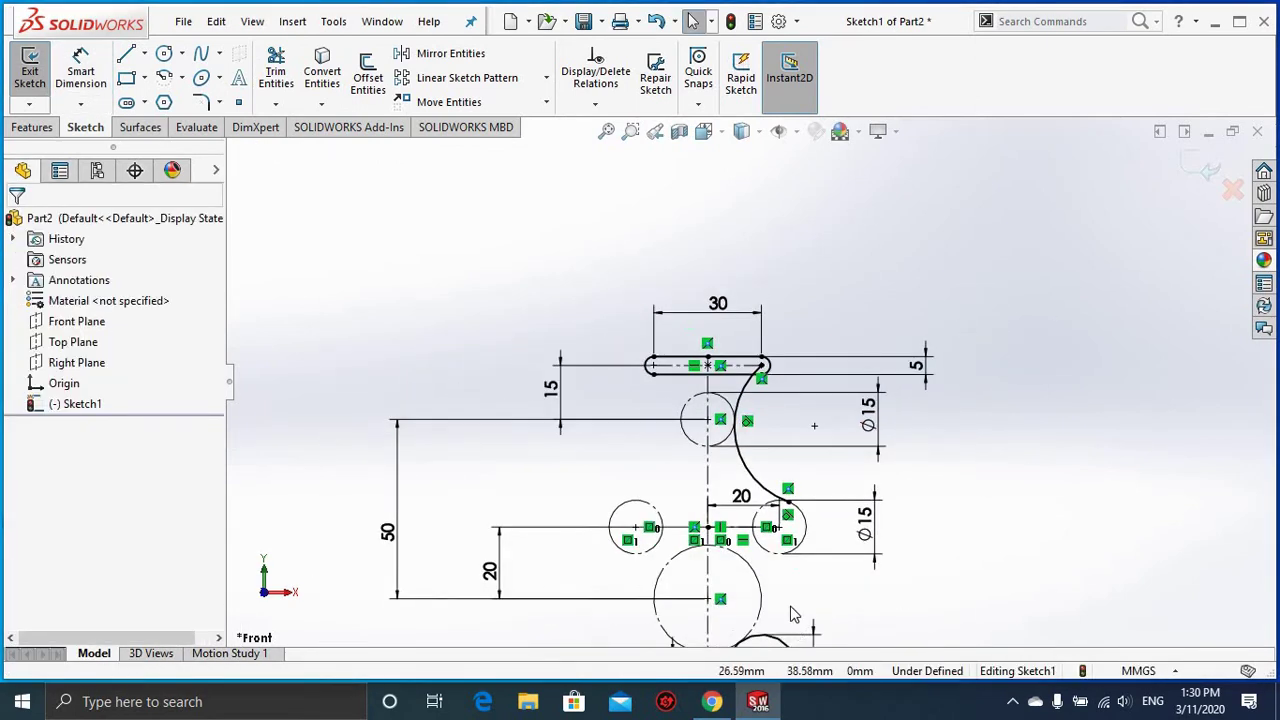
{"action": "scroll", "coordinate": [785, 575], "scroll_direction": "down", "scroll_amount": 2}
{"action": "scroll", "coordinate": [780, 580], "scroll_direction": "up", "scroll_amount": 3}
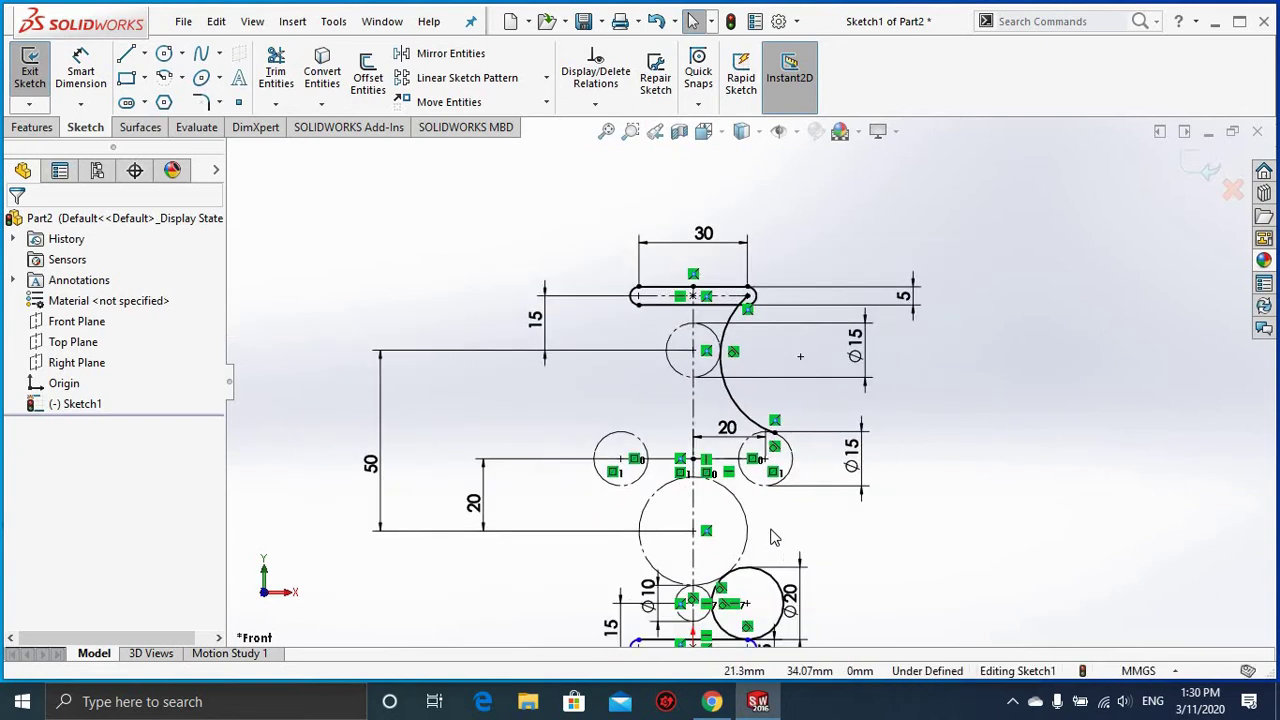
{"action": "scroll", "coordinate": [766, 552], "scroll_direction": "down", "scroll_amount": 2}
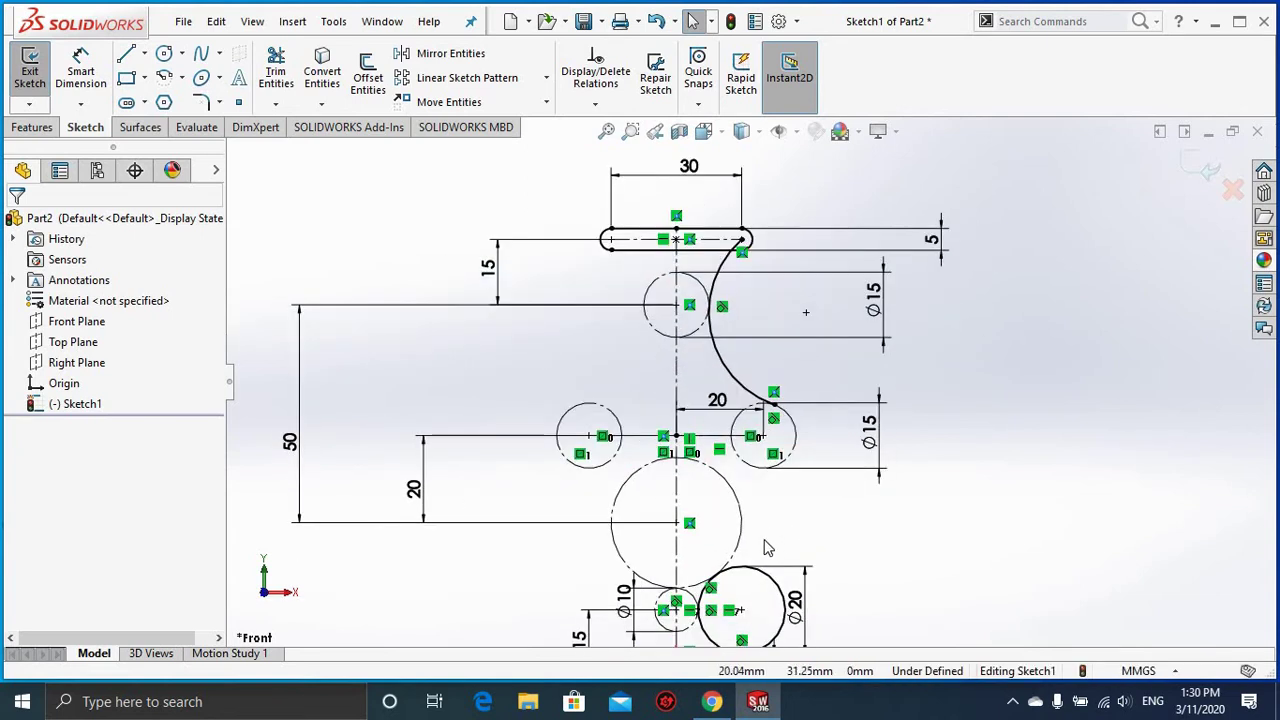
Step: Convert the right Ø15 circle from construction to regular solid geometry
{"action": "left_click", "coordinate": [752, 474]}
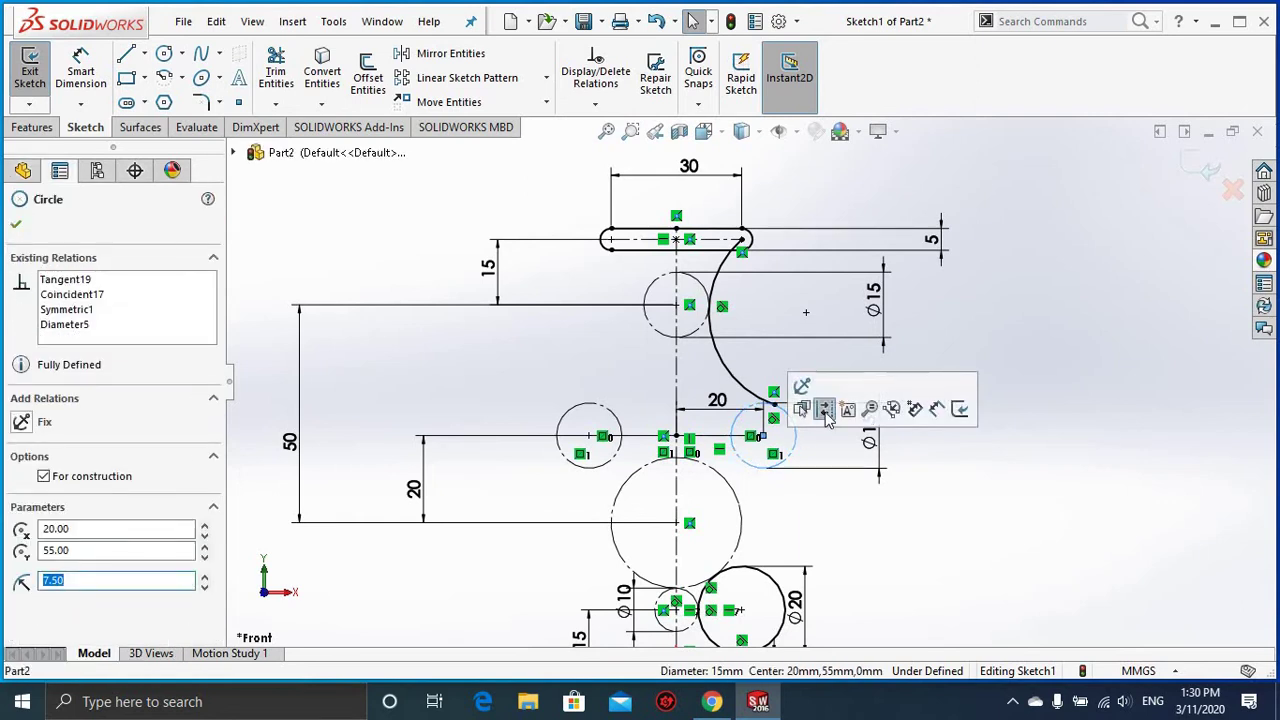
{"action": "left_click", "coordinate": [825, 409]}
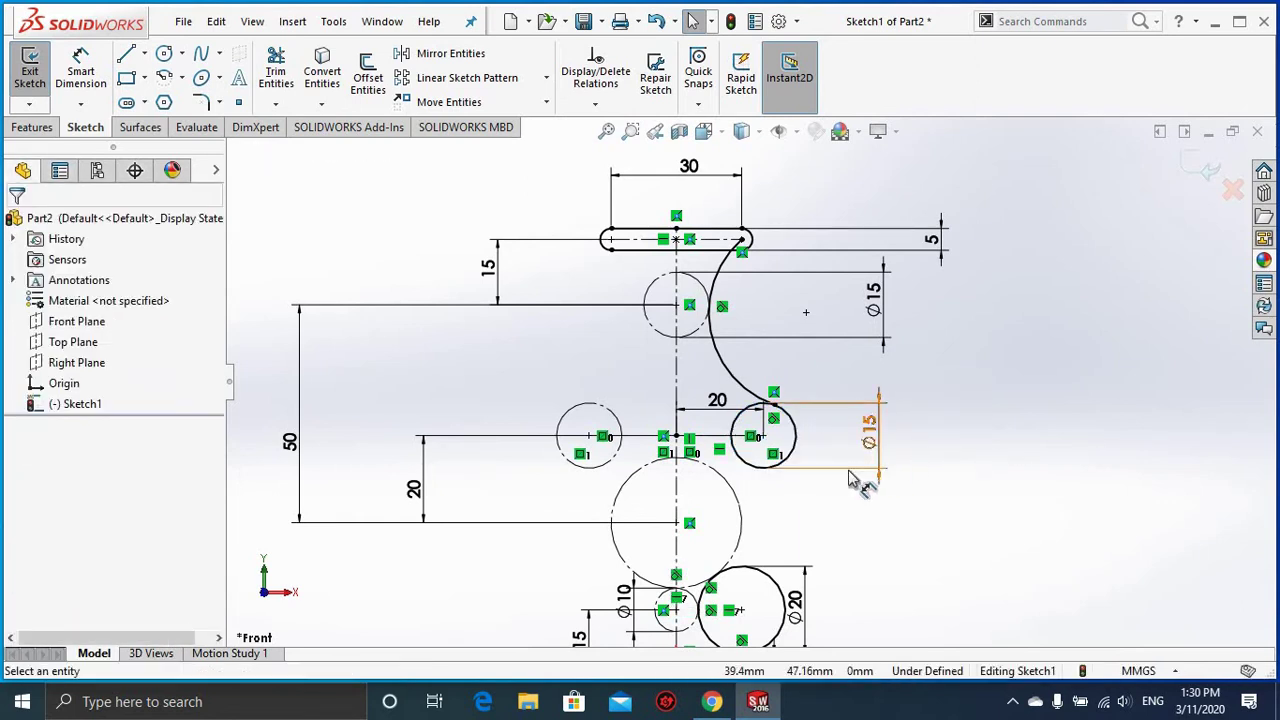
{"action": "scroll", "coordinate": [850, 480], "scroll_direction": "down", "scroll_amount": 1}
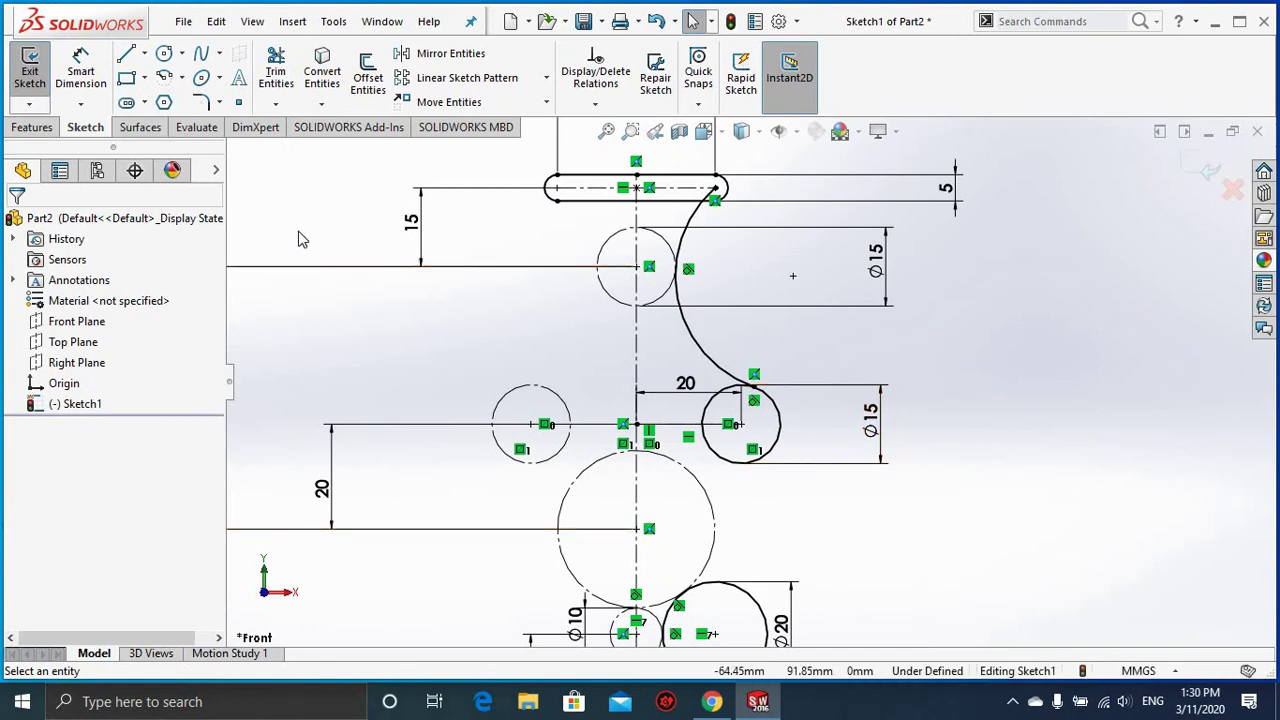
Step: Start a centre-point arc near the right circle, then cancel it
{"action": "left_click", "coordinate": [165, 79]}
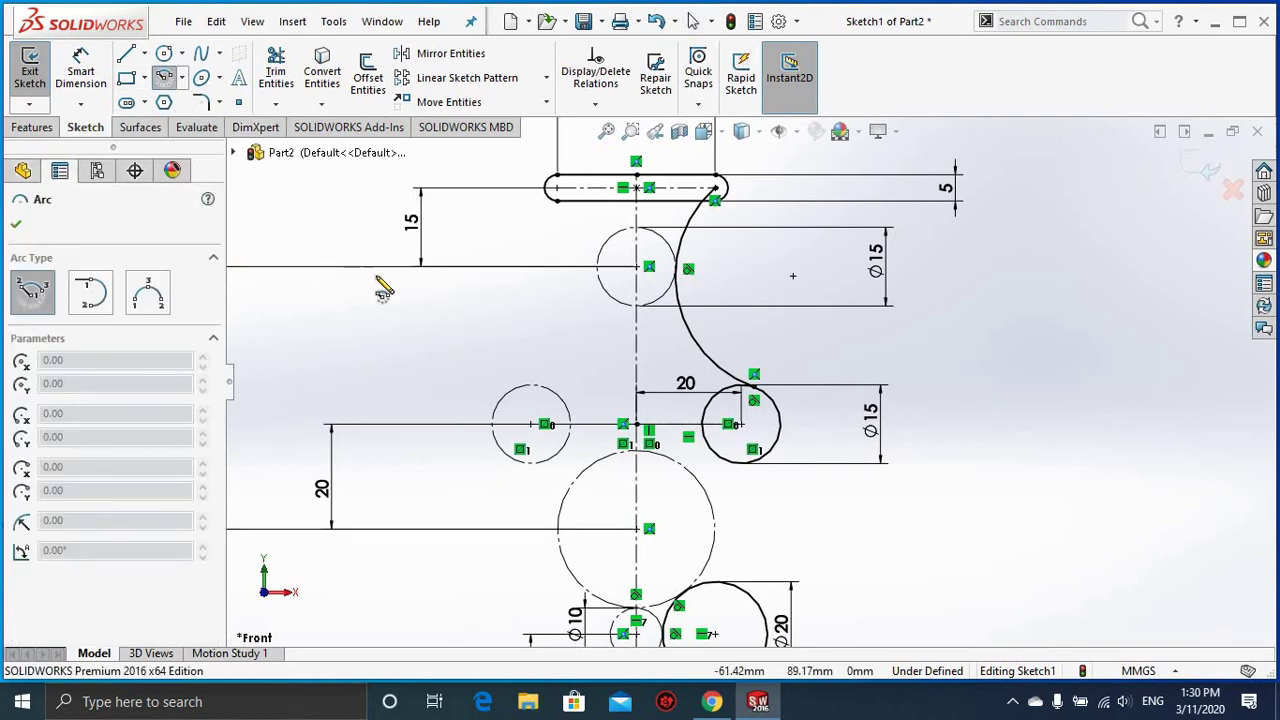
{"action": "left_click", "coordinate": [771, 400]}
{"action": "key", "text": "Escape"}
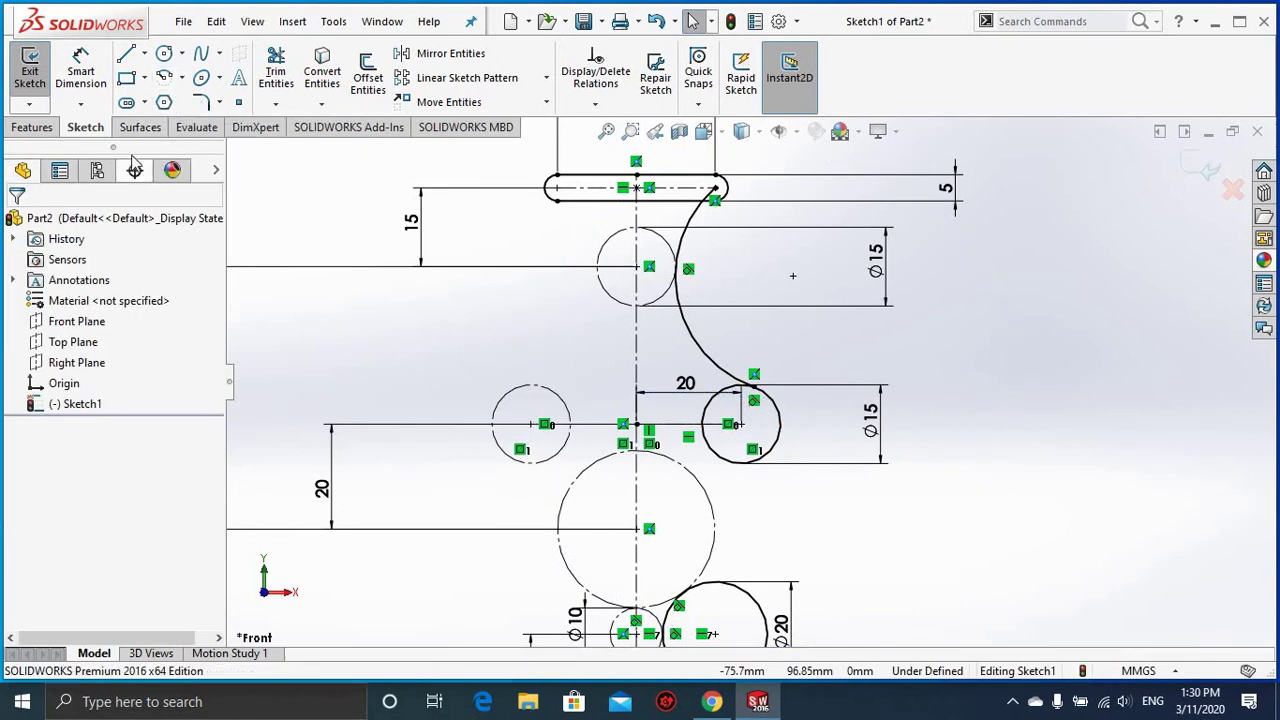
Step: Draw a 3-point arc over the top from the left small circle to the right circle
{"action": "left_click", "coordinate": [165, 78]}
{"action": "left_click", "coordinate": [148, 292]}
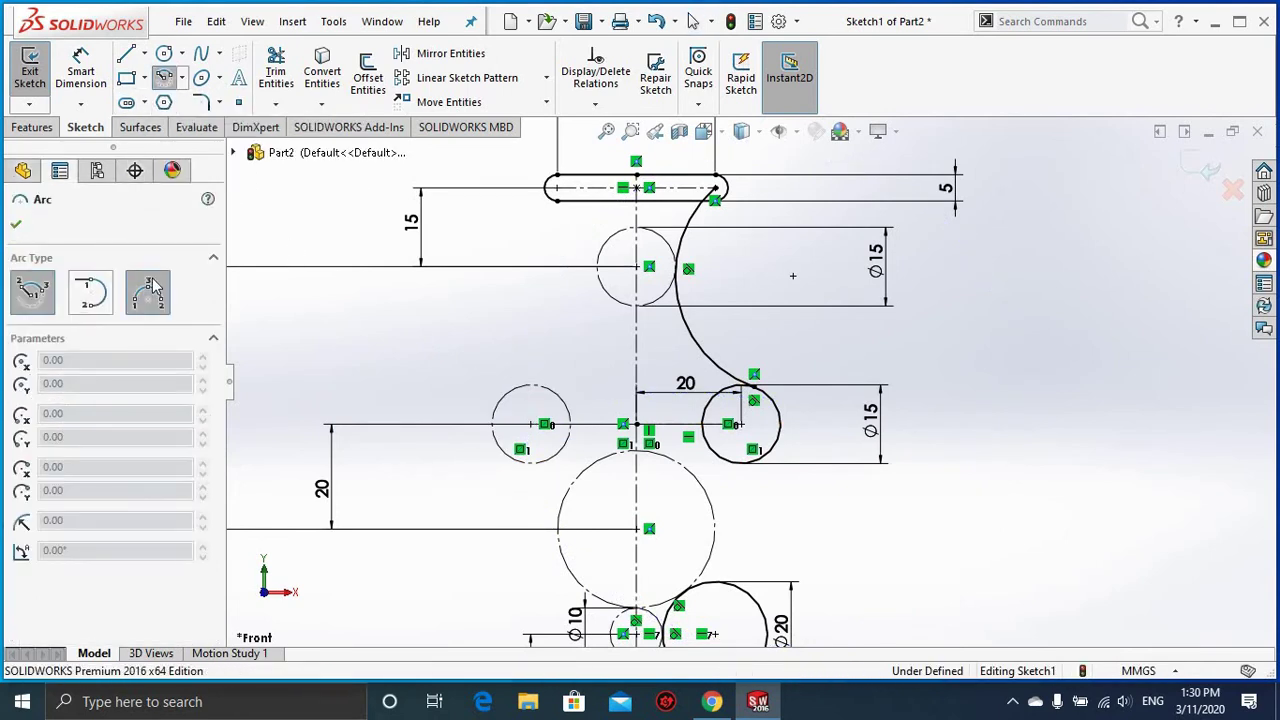
{"action": "left_click", "coordinate": [530, 386]}
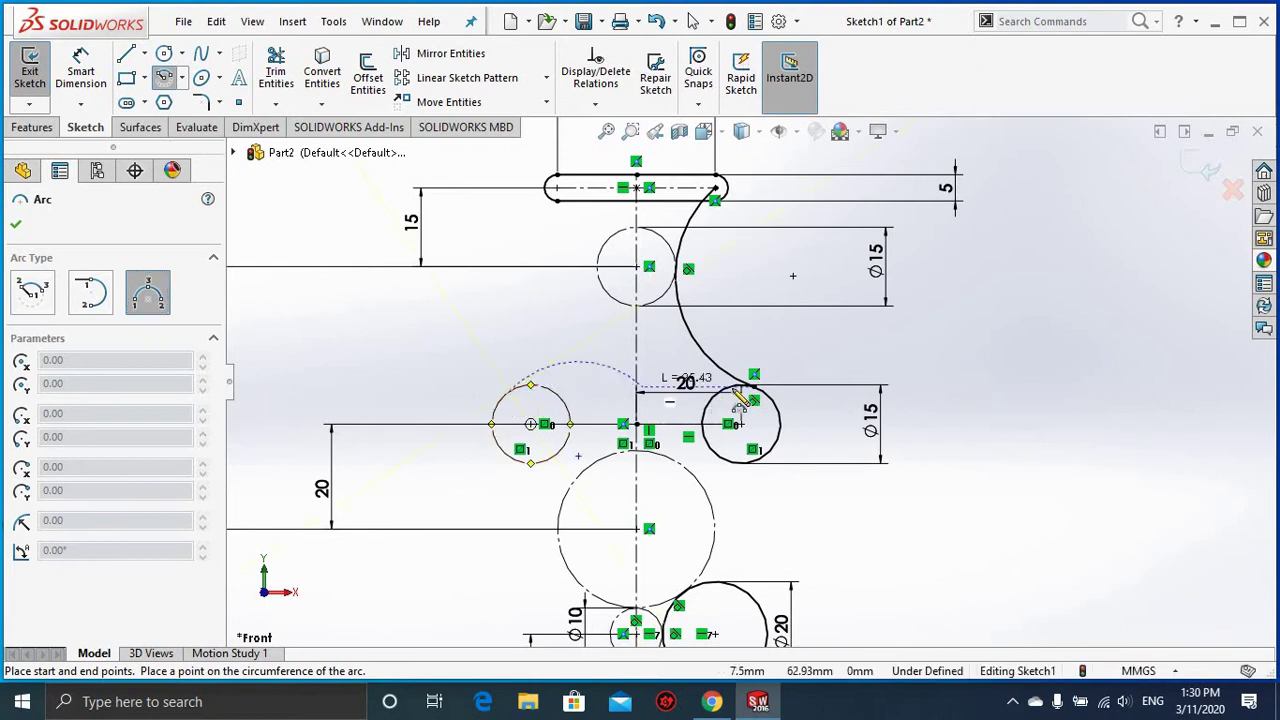
{"action": "left_click", "coordinate": [758, 398]}
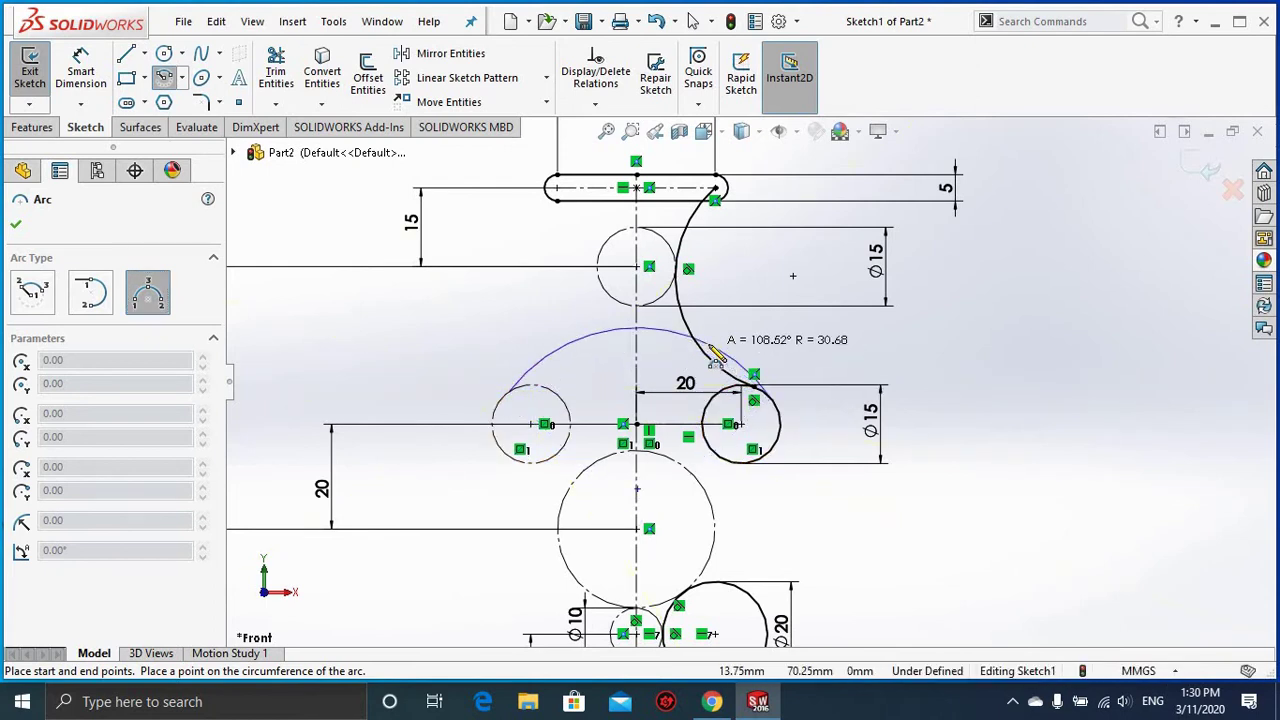
{"action": "left_click", "coordinate": [710, 350]}
{"action": "key", "text": "Escape"}
{"action": "key", "text": "Escape"}
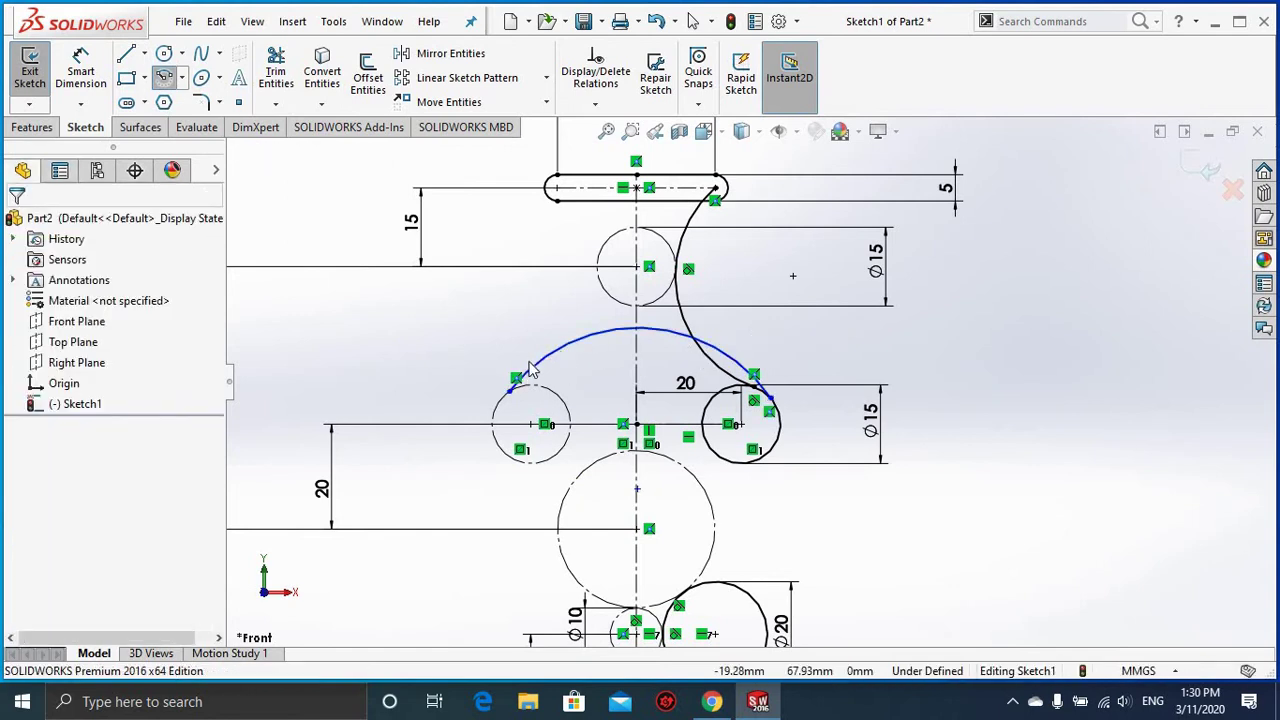
Step: Make the top arc tangent to both the left and right Ø15 circles
{"action": "left_click", "coordinate": [537, 390]}
{"action": "left_click", "coordinate": [534, 382], "text": "ctrl"}
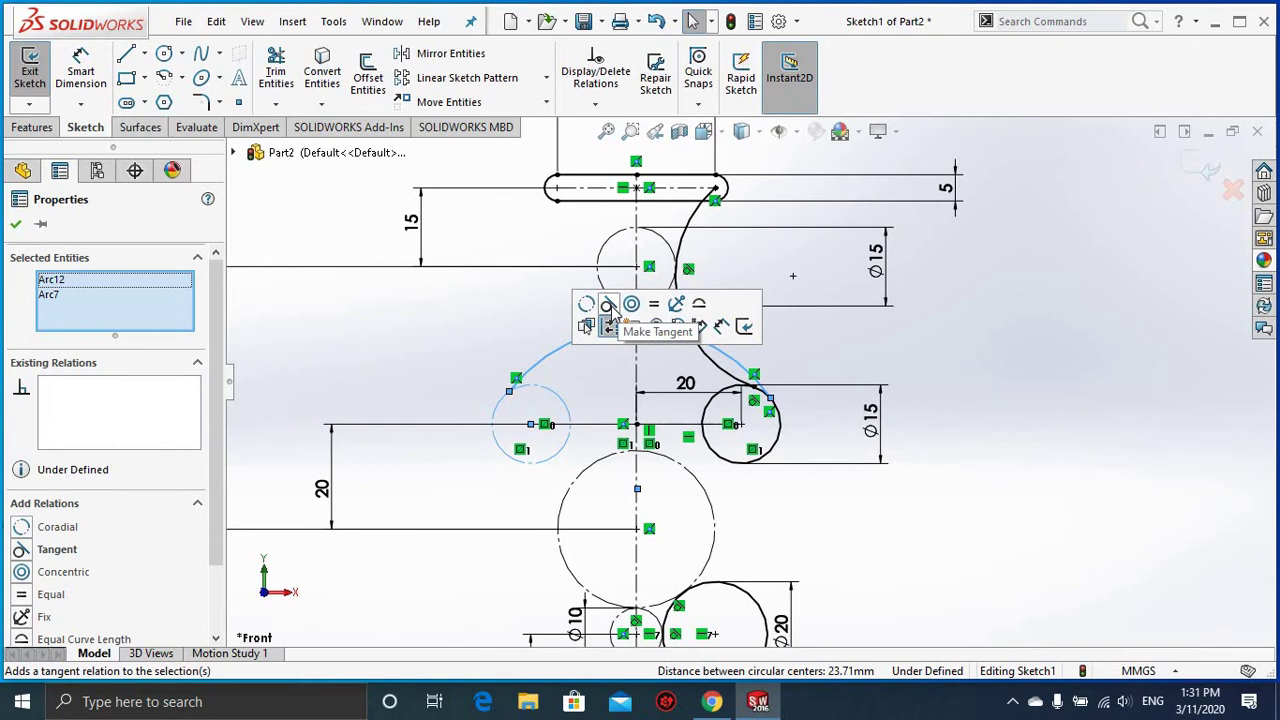
{"action": "left_click", "coordinate": [612, 313]}
{"action": "left_click", "coordinate": [828, 328]}
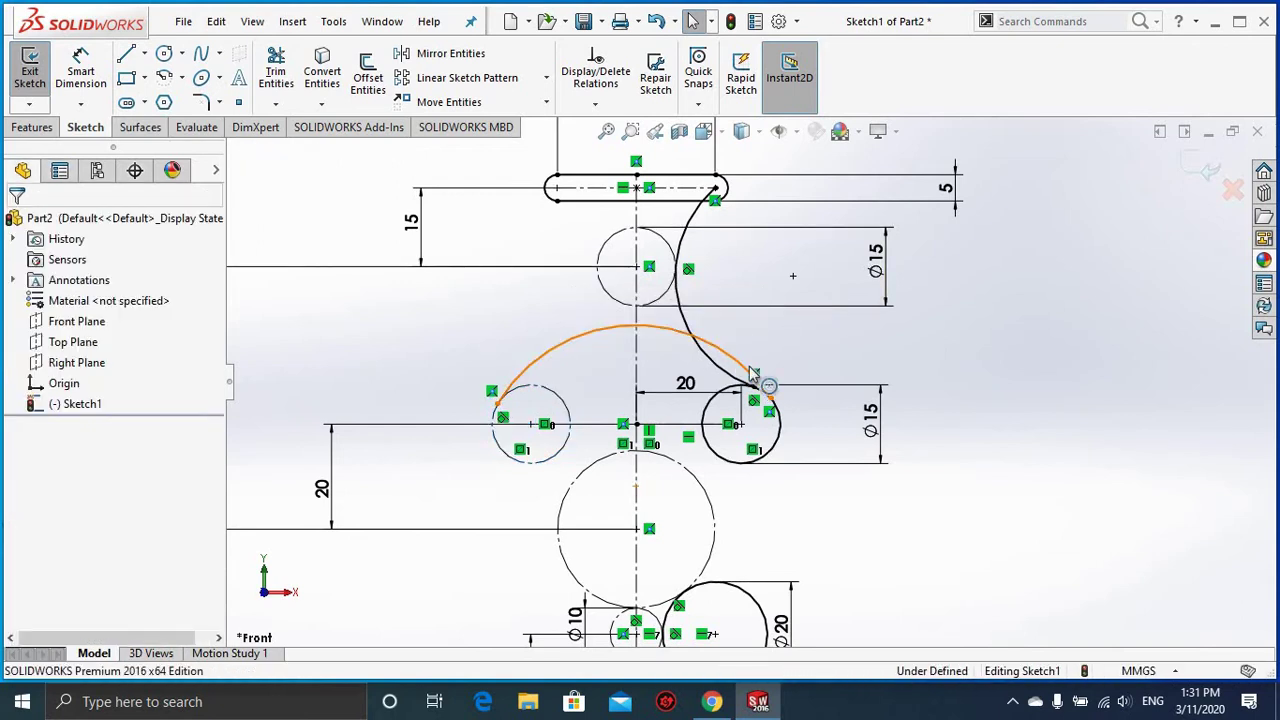
{"action": "left_click", "coordinate": [752, 372]}
{"action": "left_click", "coordinate": [782, 430]}
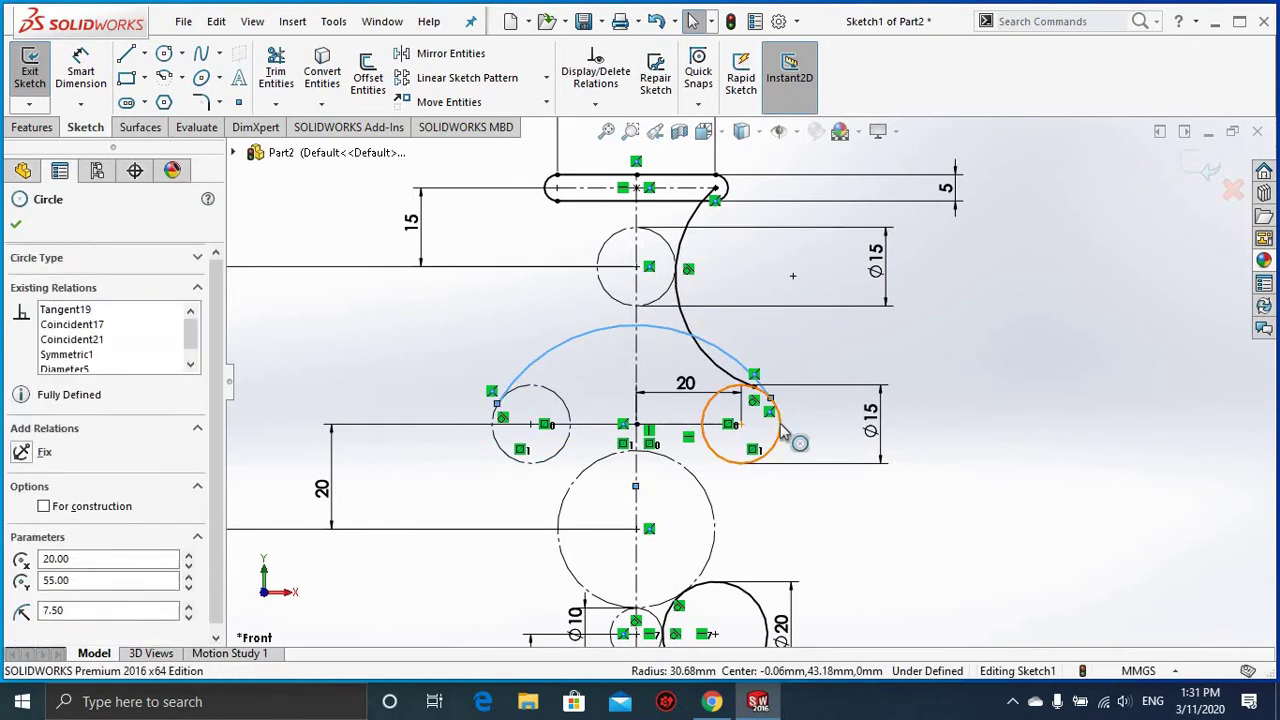
{"action": "left_click", "coordinate": [852, 345]}
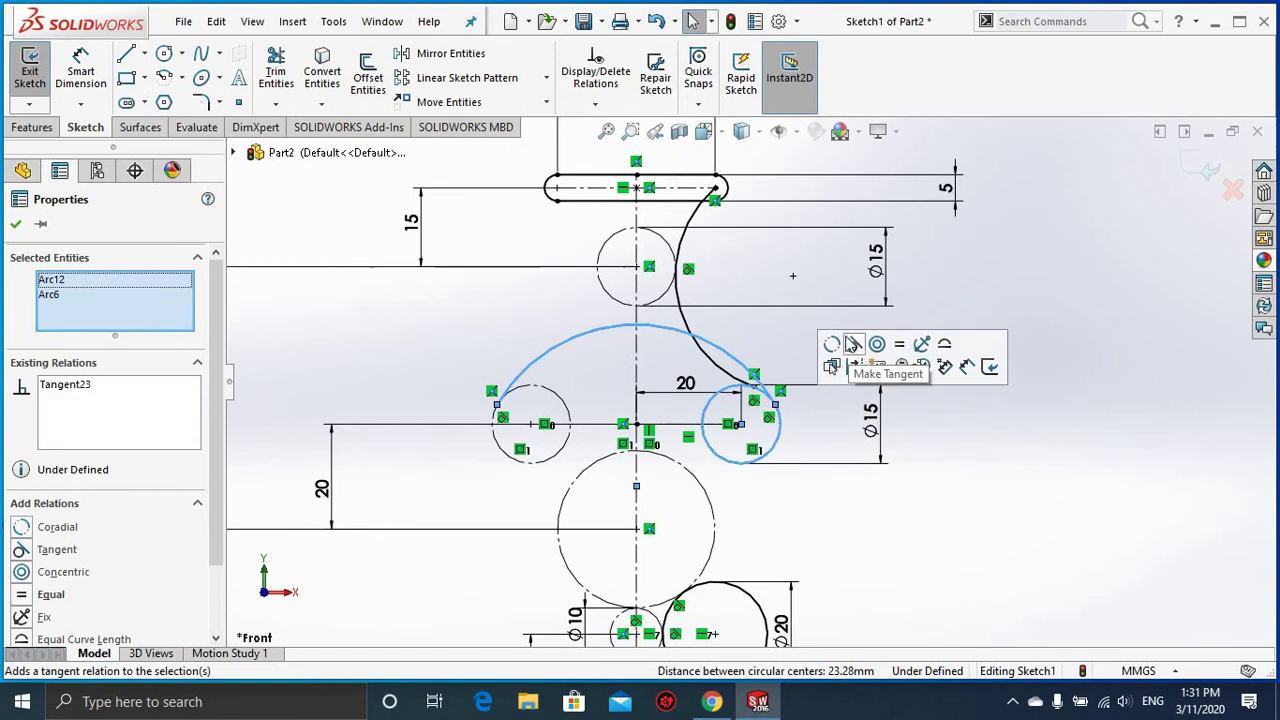
{"action": "left_click", "coordinate": [791, 335]}
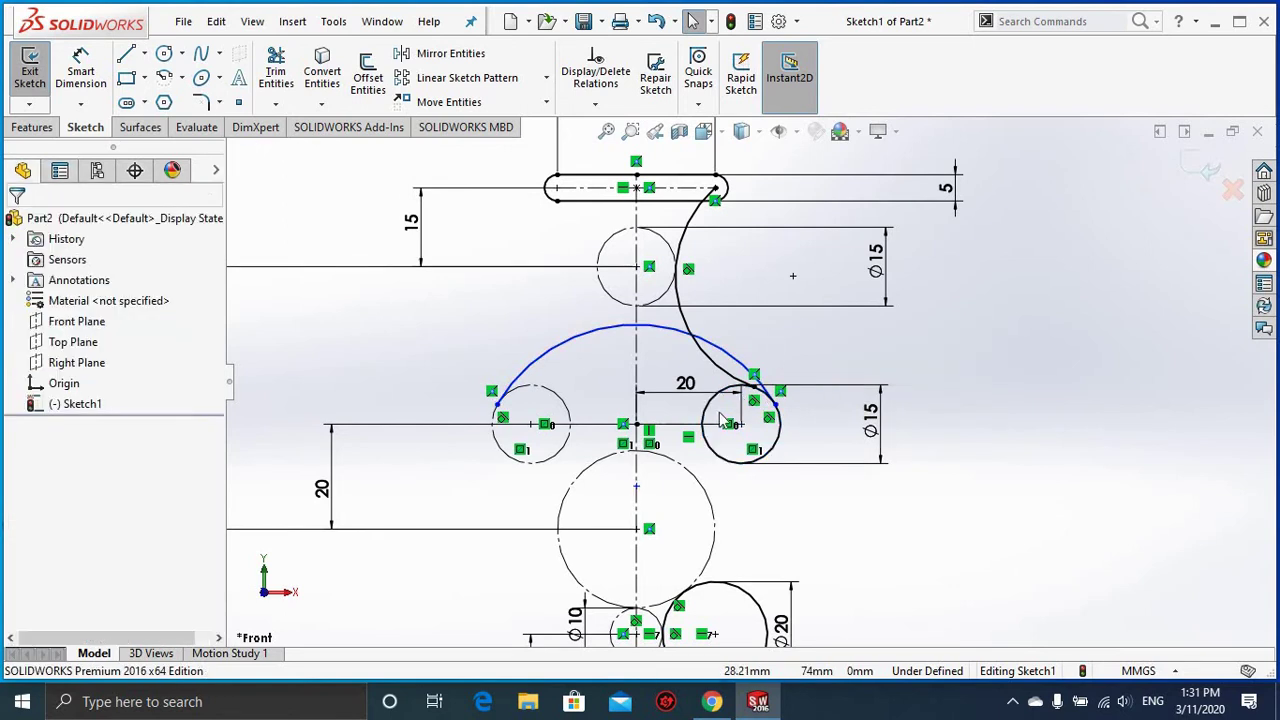
Step: Merge the arc's centre point onto the large circle's centre
{"action": "left_click", "coordinate": [637, 487]}
{"action": "left_click", "coordinate": [637, 529], "text": "ctrl"}
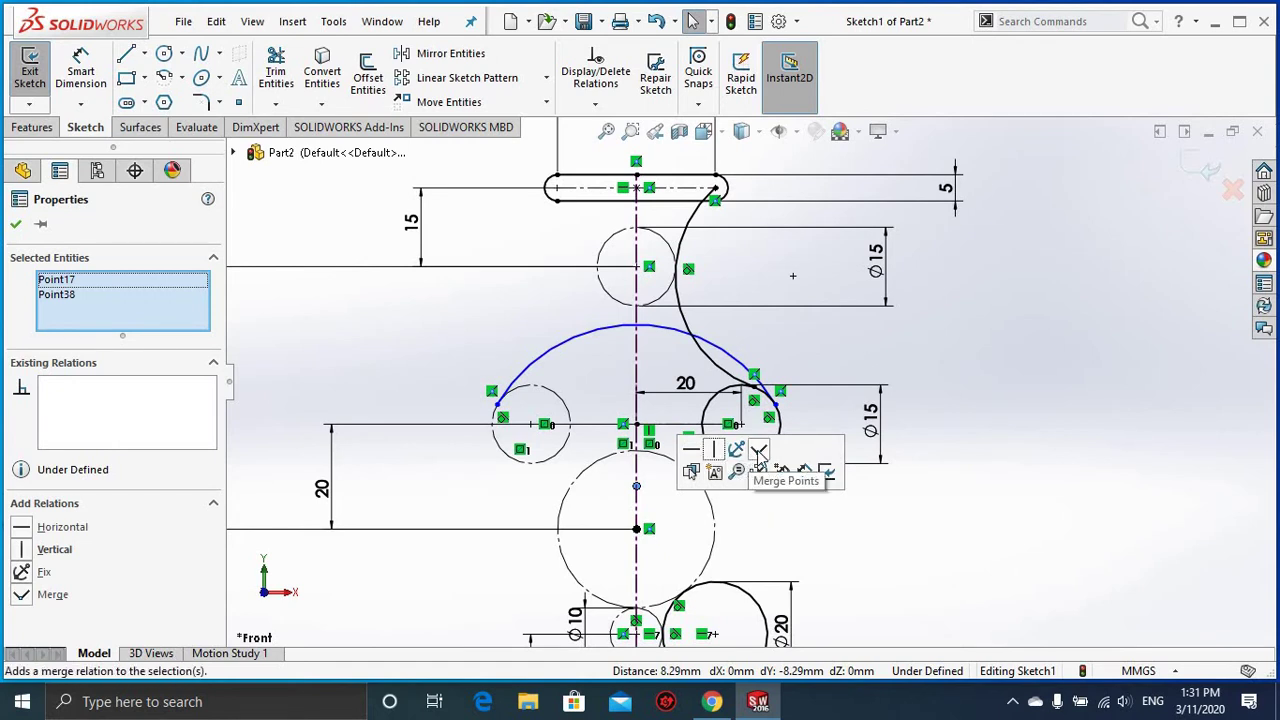
{"action": "left_click", "coordinate": [757, 449]}
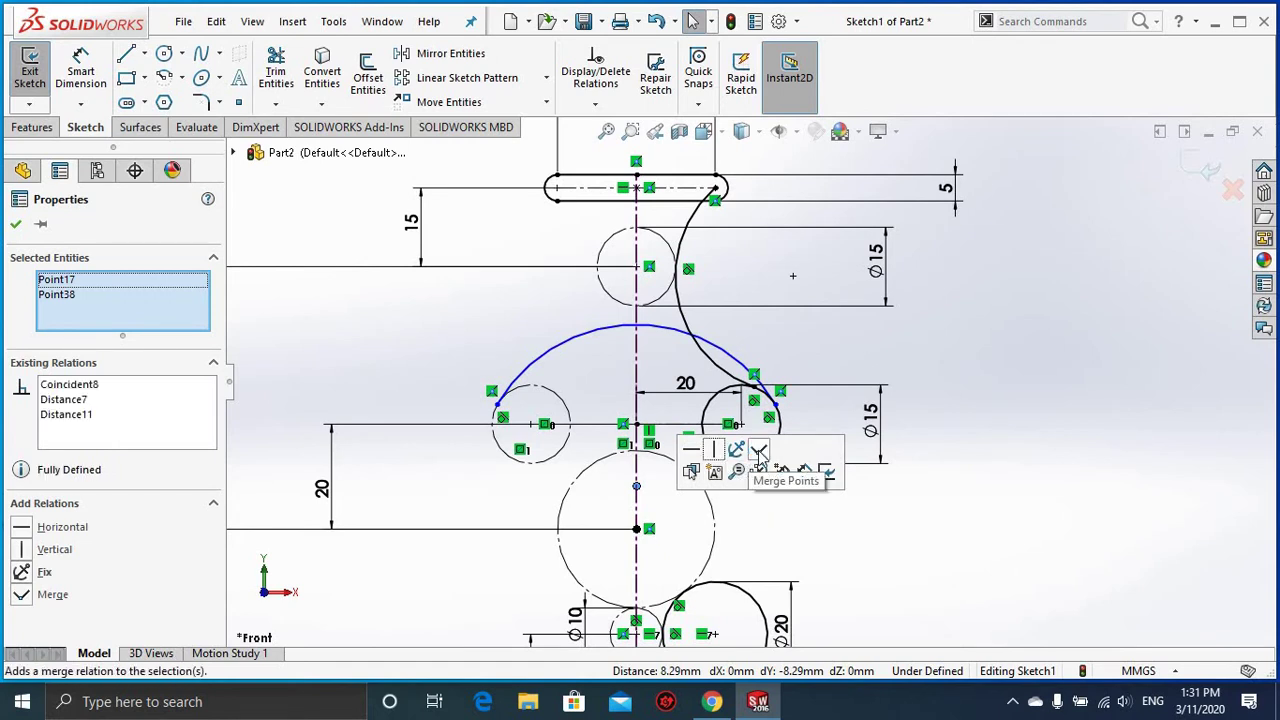
{"action": "left_click", "coordinate": [1006, 380]}
{"action": "key", "text": "z"}
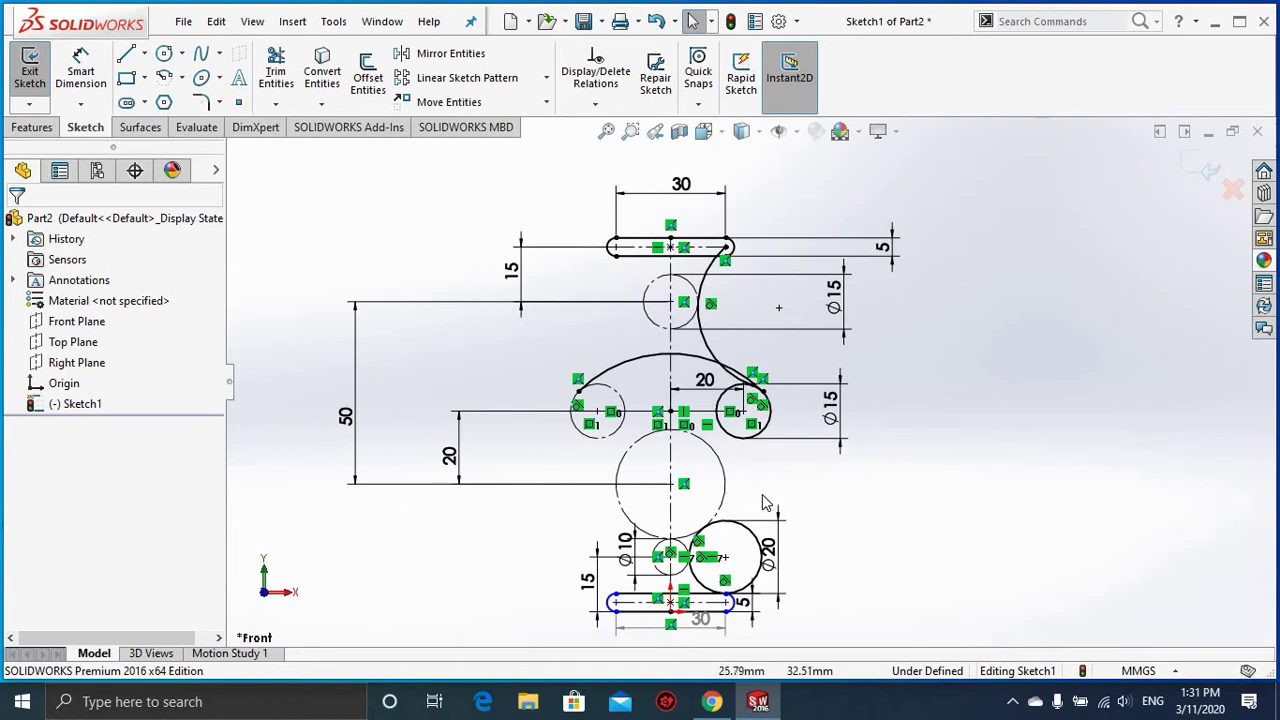
Step: Draw a 3-point arc down the right side from the Ø15 circle to the Ø20 circle
{"action": "key", "text": "z"}
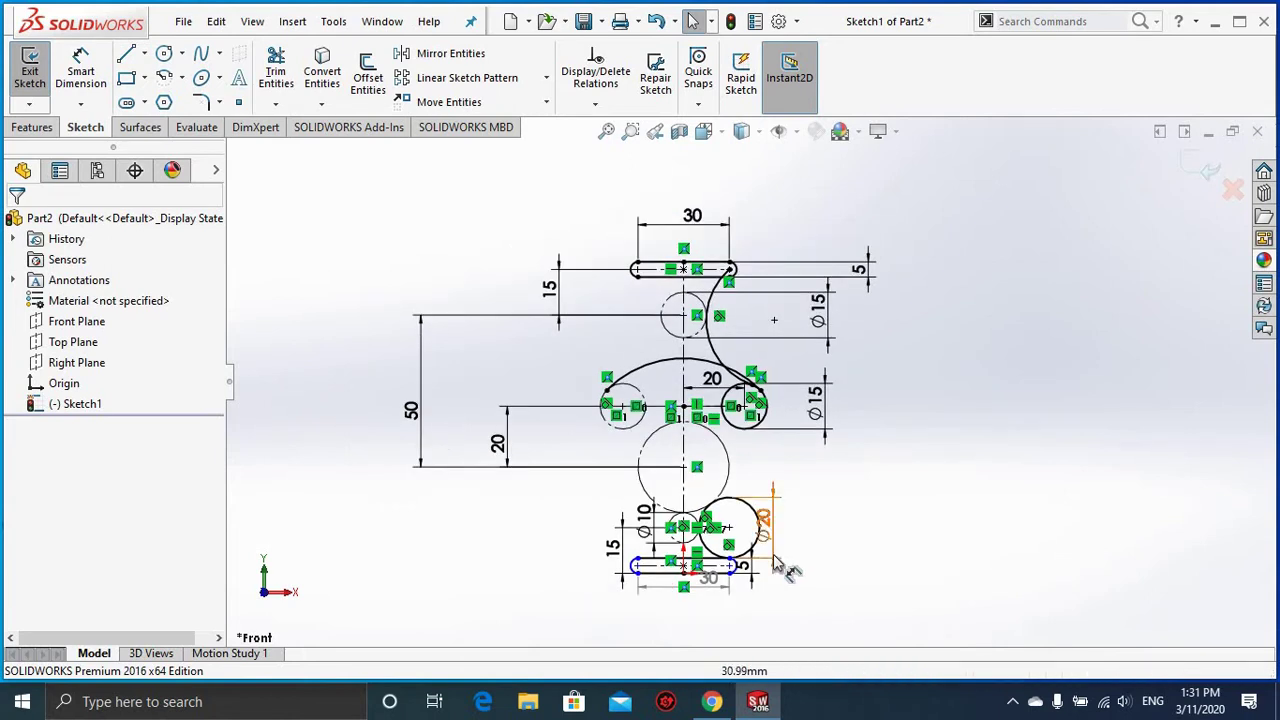
{"action": "scroll", "coordinate": [785, 568], "scroll_direction": "down", "scroll_amount": 2}
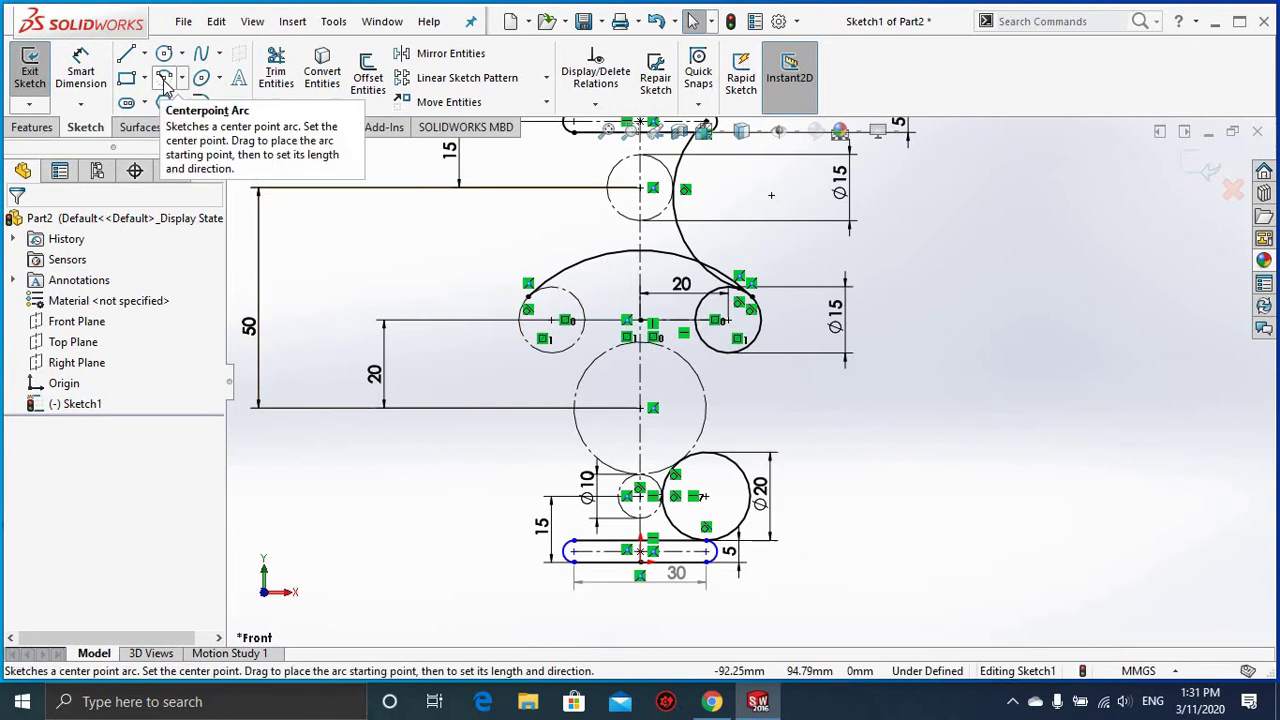
{"action": "left_click", "coordinate": [165, 80]}
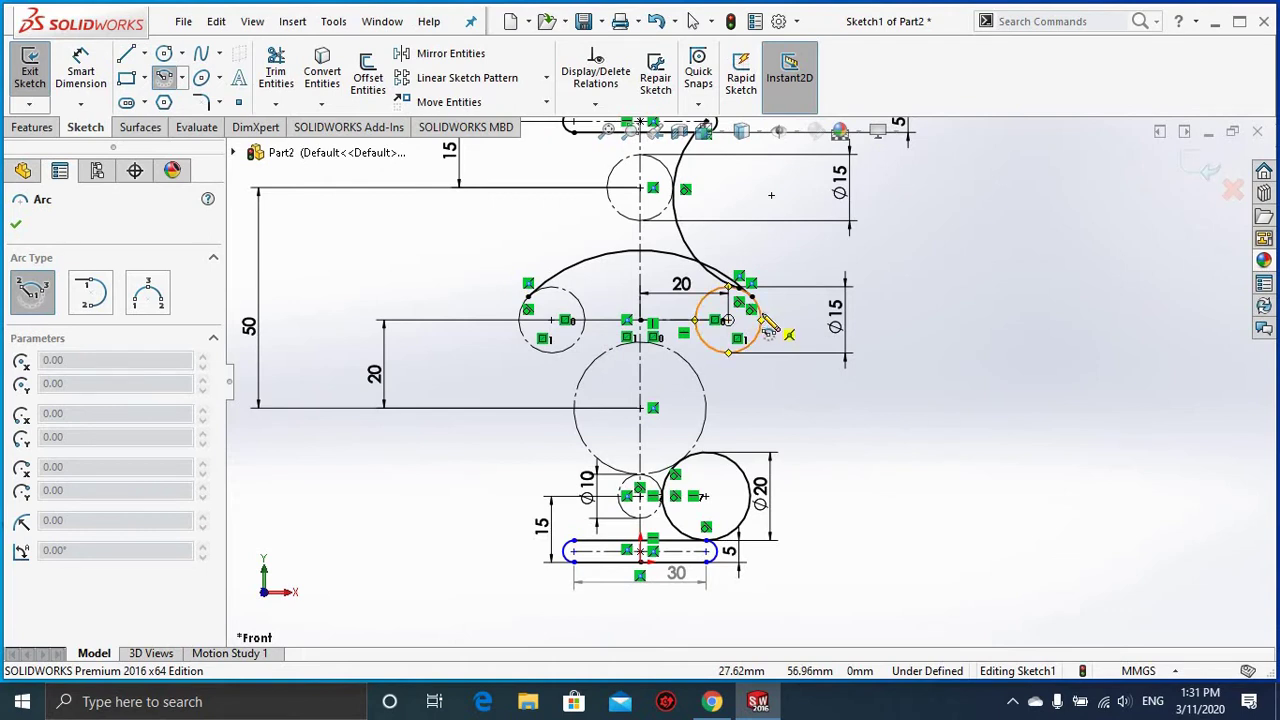
{"action": "left_click", "coordinate": [761, 320]}
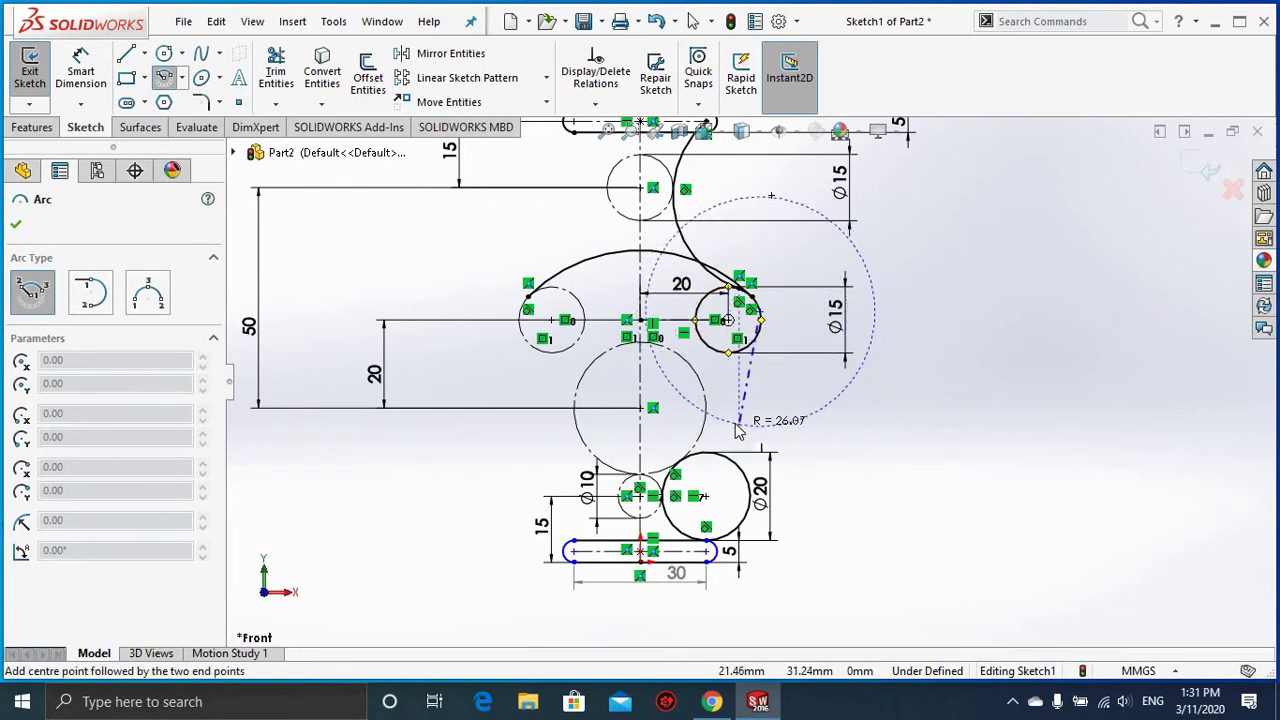
{"action": "key", "text": "Escape"}
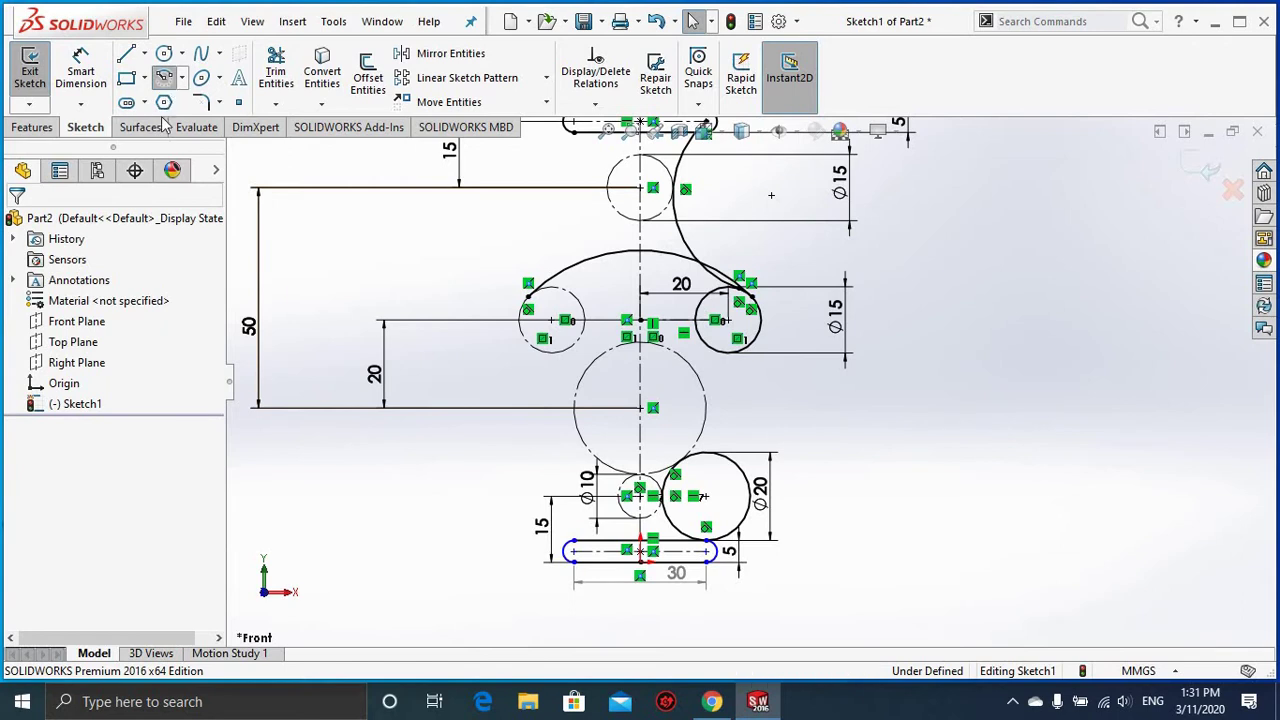
{"action": "left_click", "coordinate": [148, 292]}
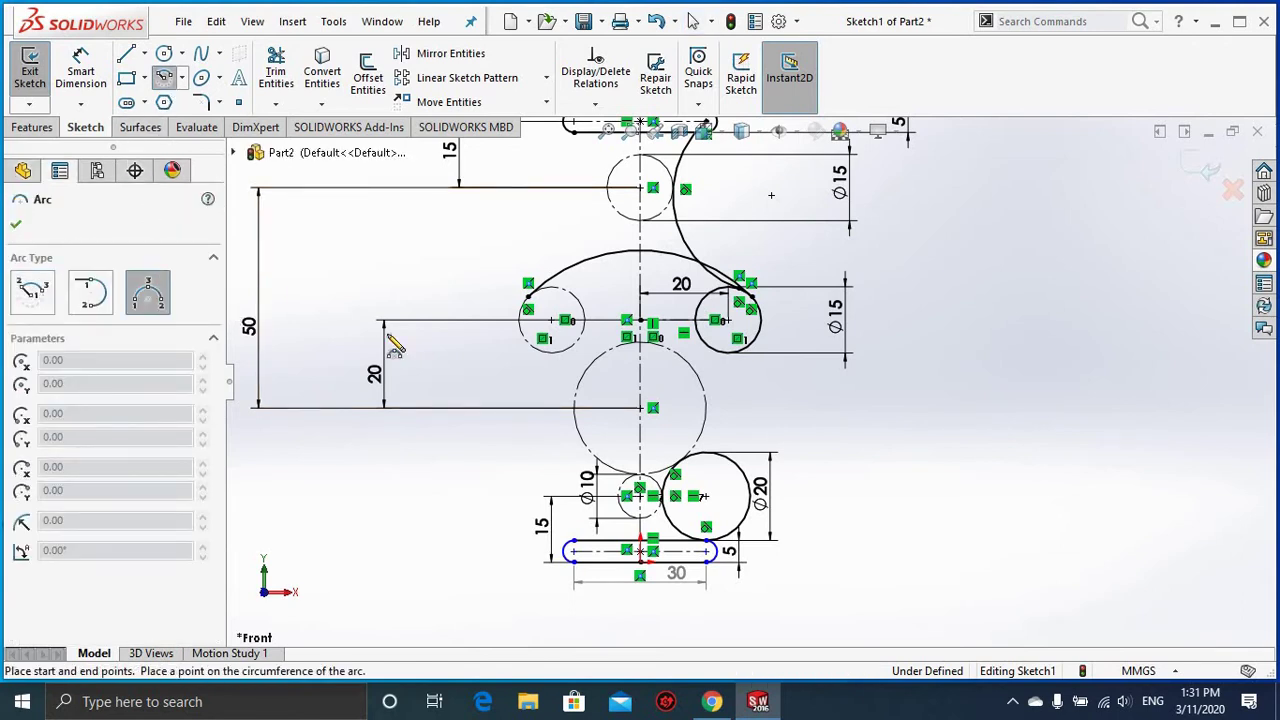
{"action": "left_click", "coordinate": [766, 340]}
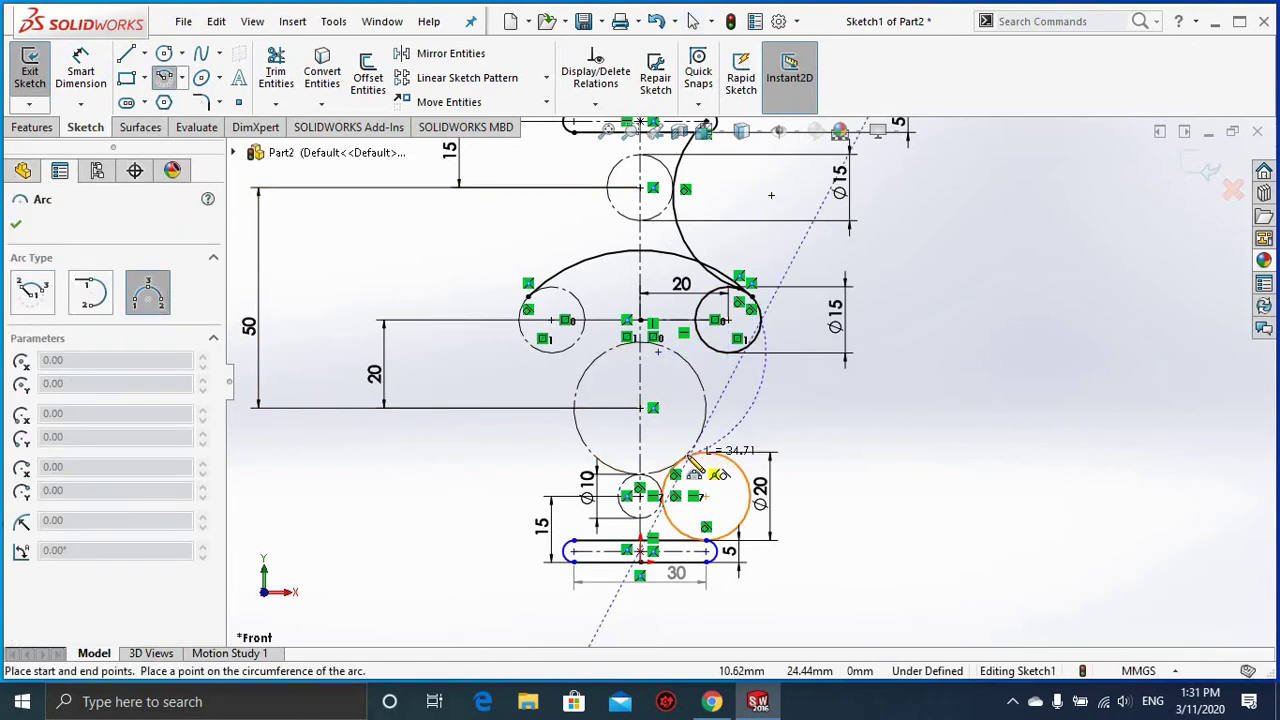
{"action": "key", "text": "Escape"}
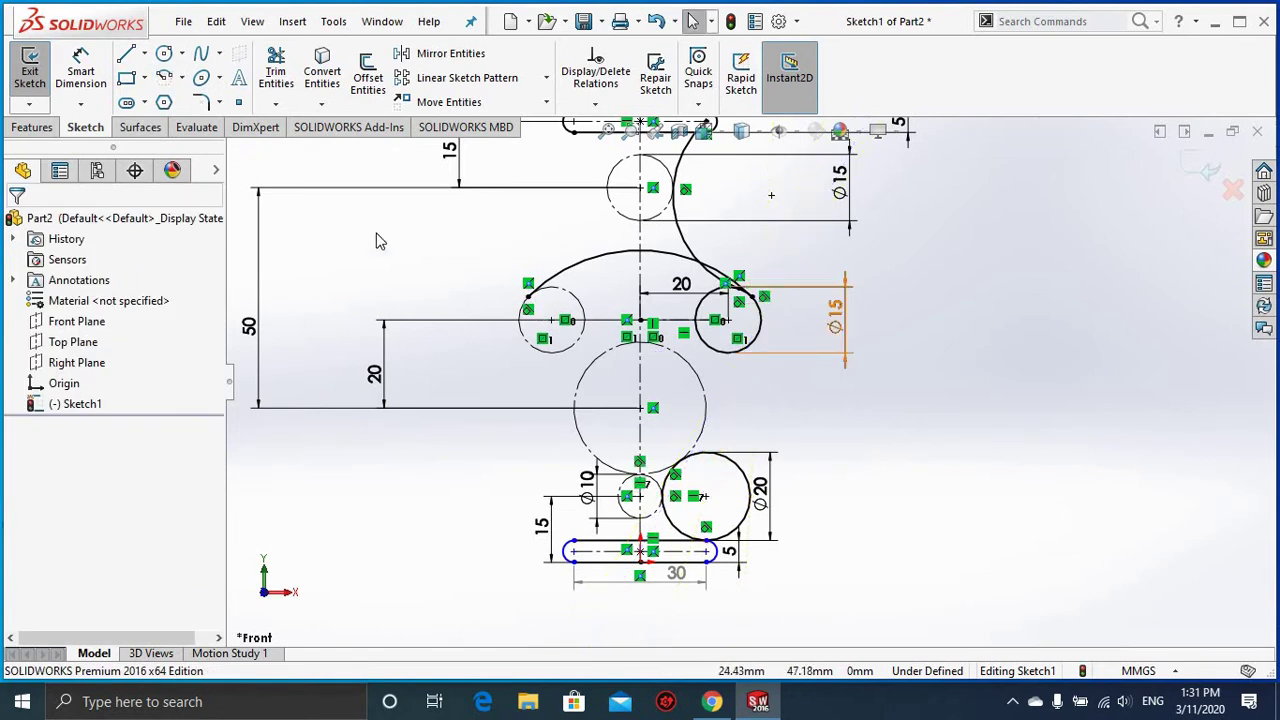
{"action": "left_click", "coordinate": [165, 78]}
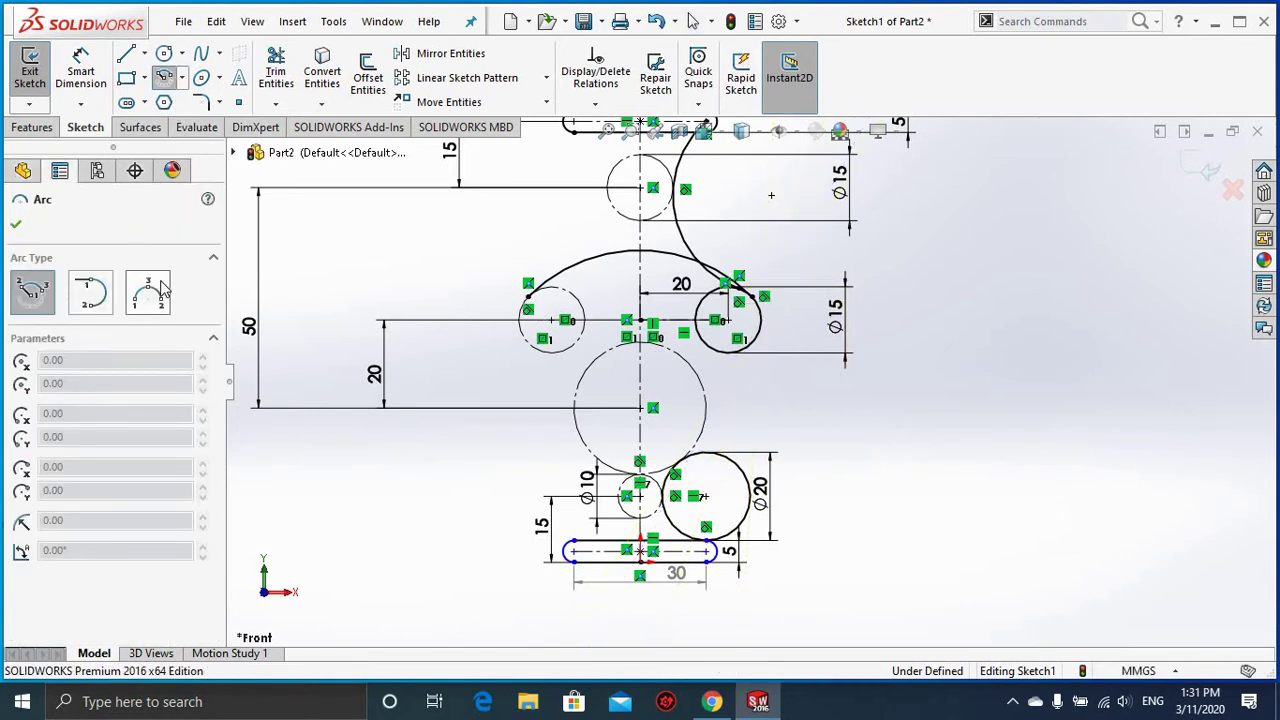
{"action": "left_click", "coordinate": [760, 343]}
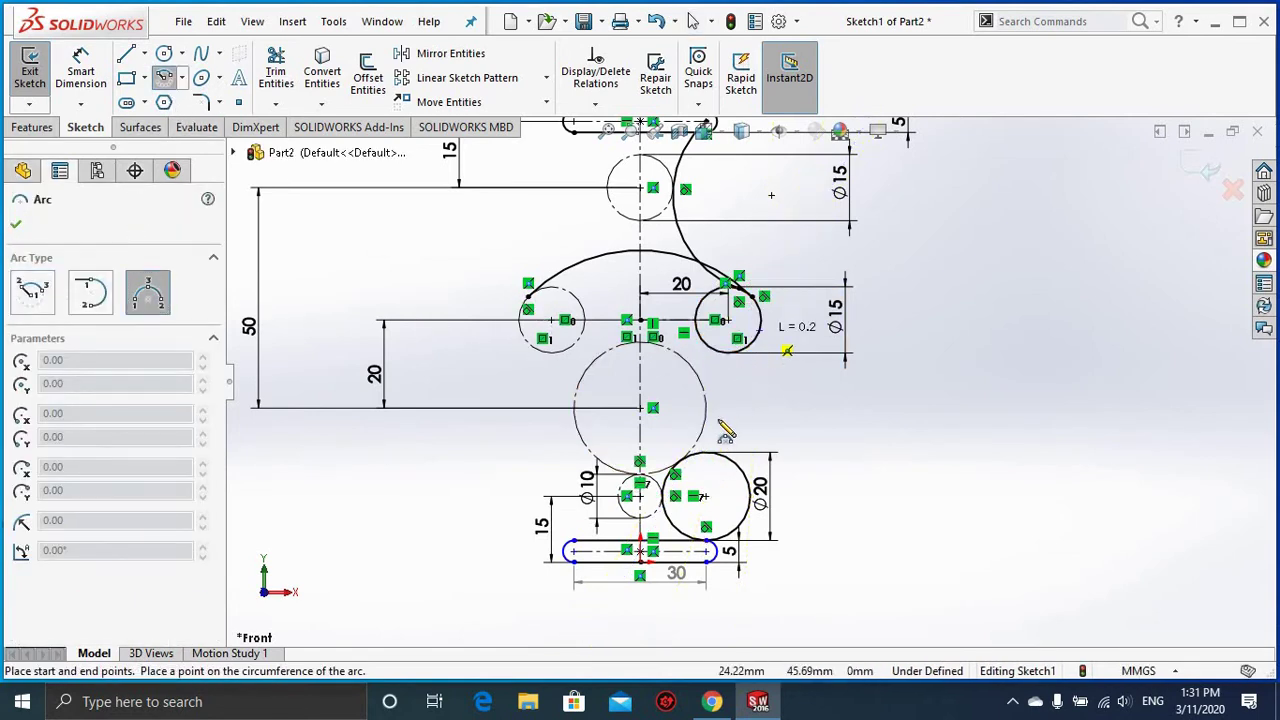
{"action": "left_click", "coordinate": [698, 456]}
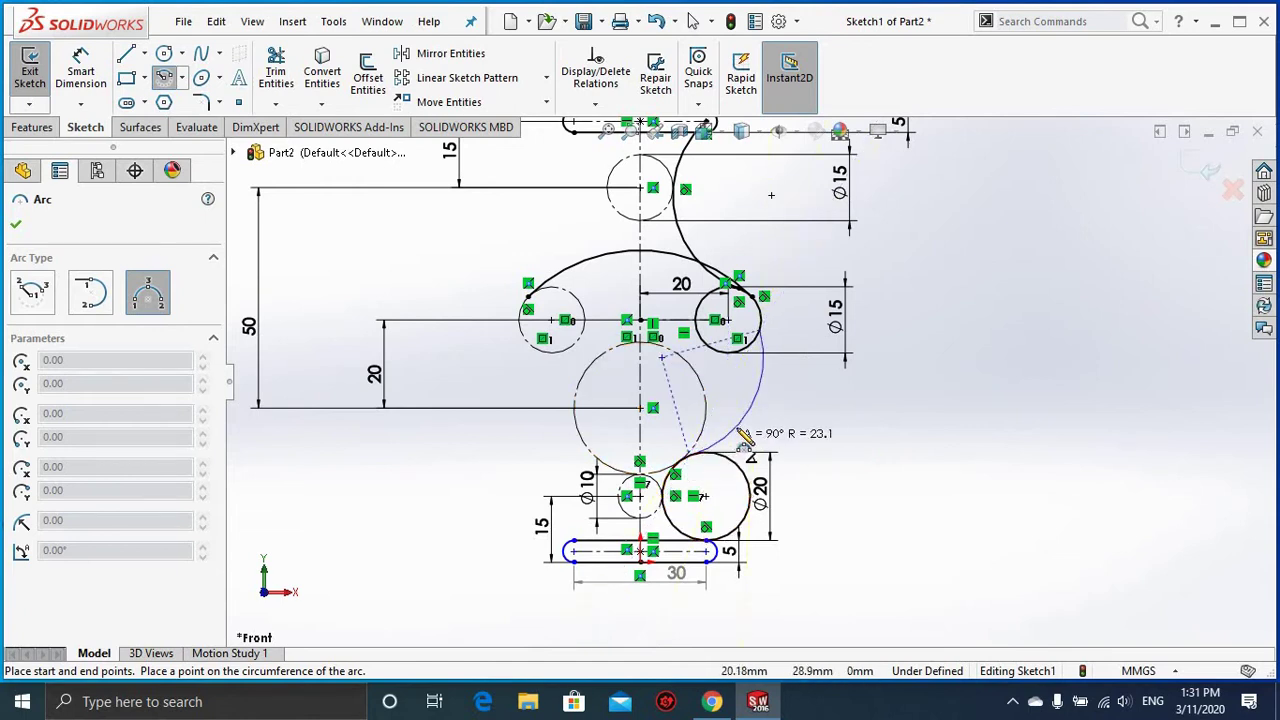
{"action": "left_click", "coordinate": [745, 425]}
{"action": "key", "text": "Escape"}
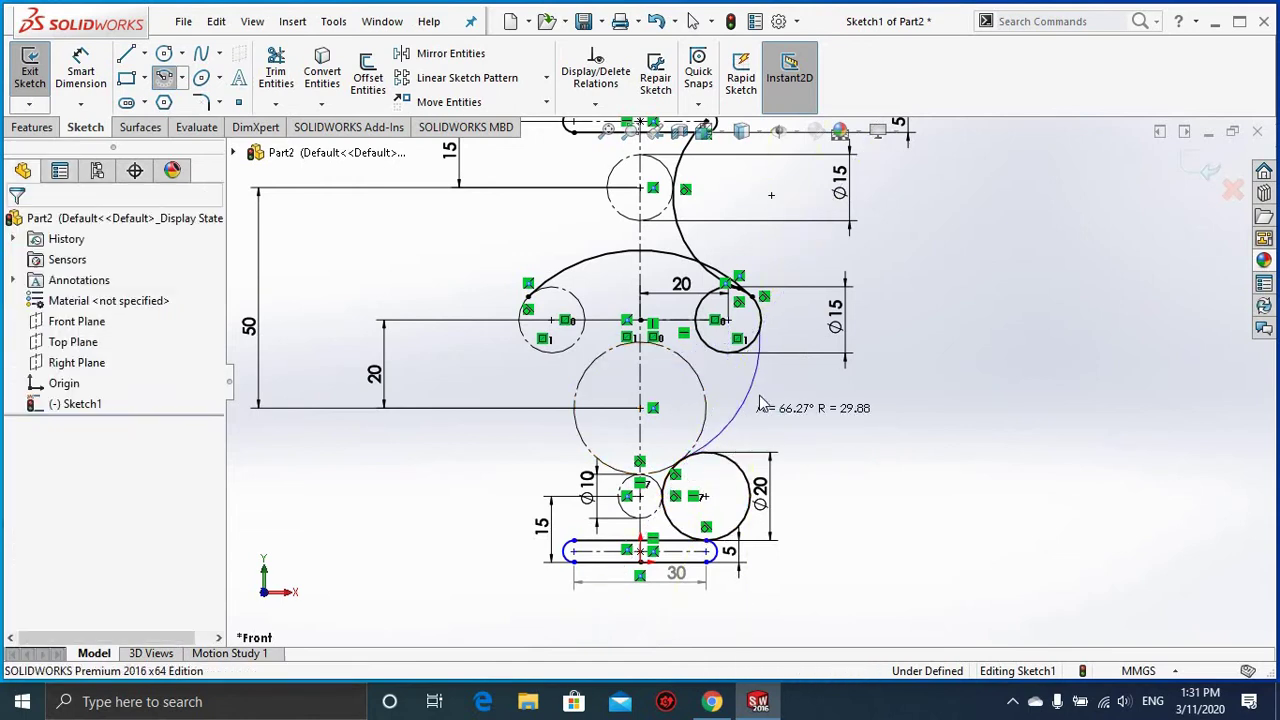
Step: Make the side arc tangent to the Ø15 and Ø20 circles
{"action": "left_click", "coordinate": [754, 343]}
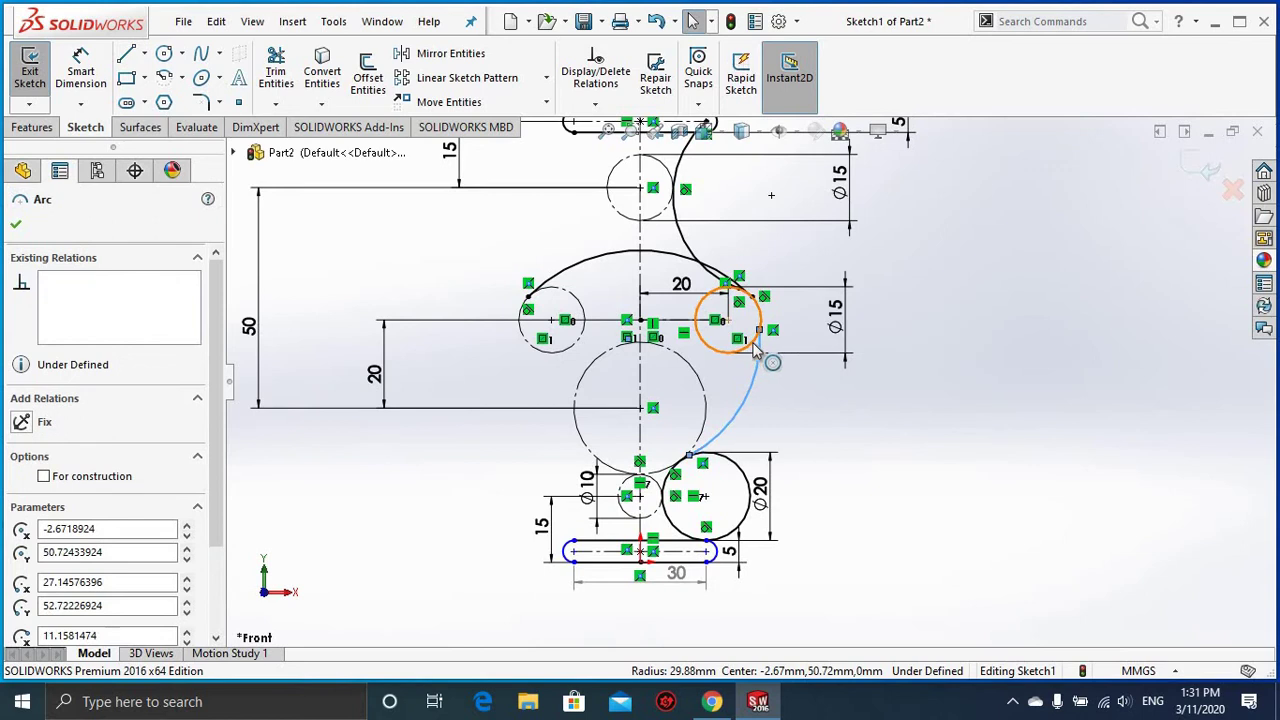
{"action": "left_click", "coordinate": [750, 298], "text": "ctrl"}
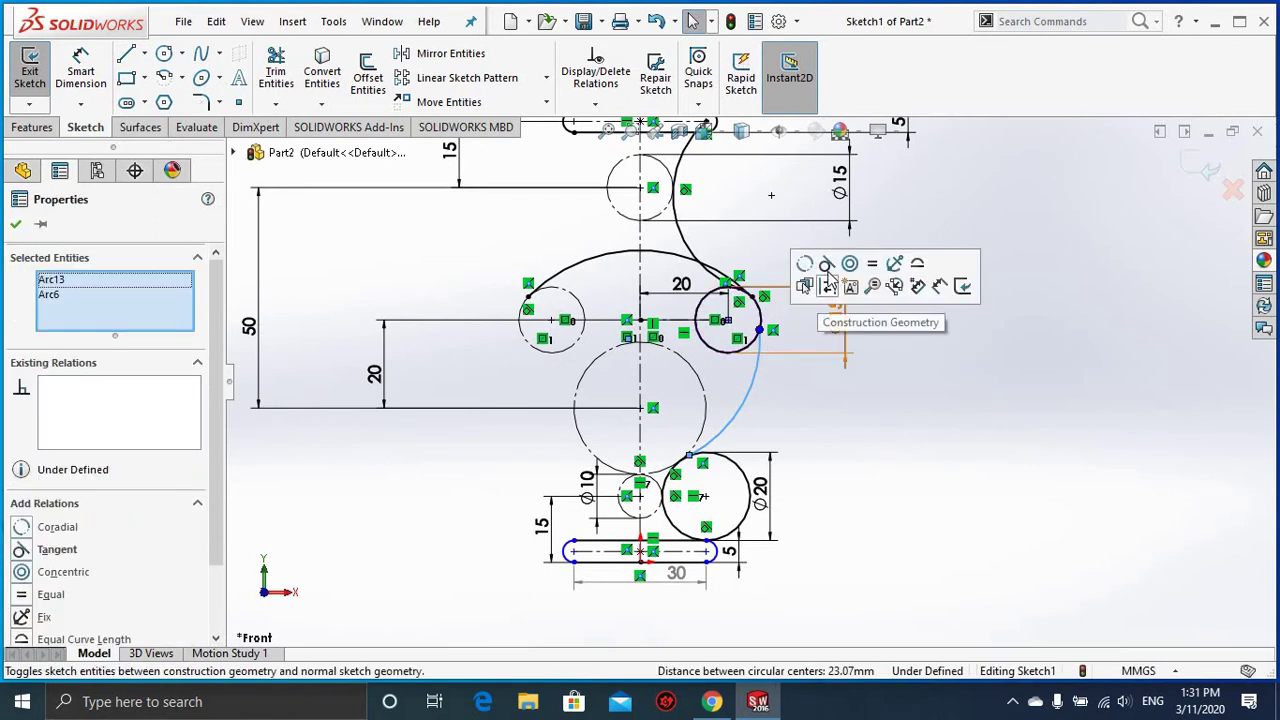
{"action": "left_click", "coordinate": [826, 263]}
{"action": "left_click", "coordinate": [807, 405]}
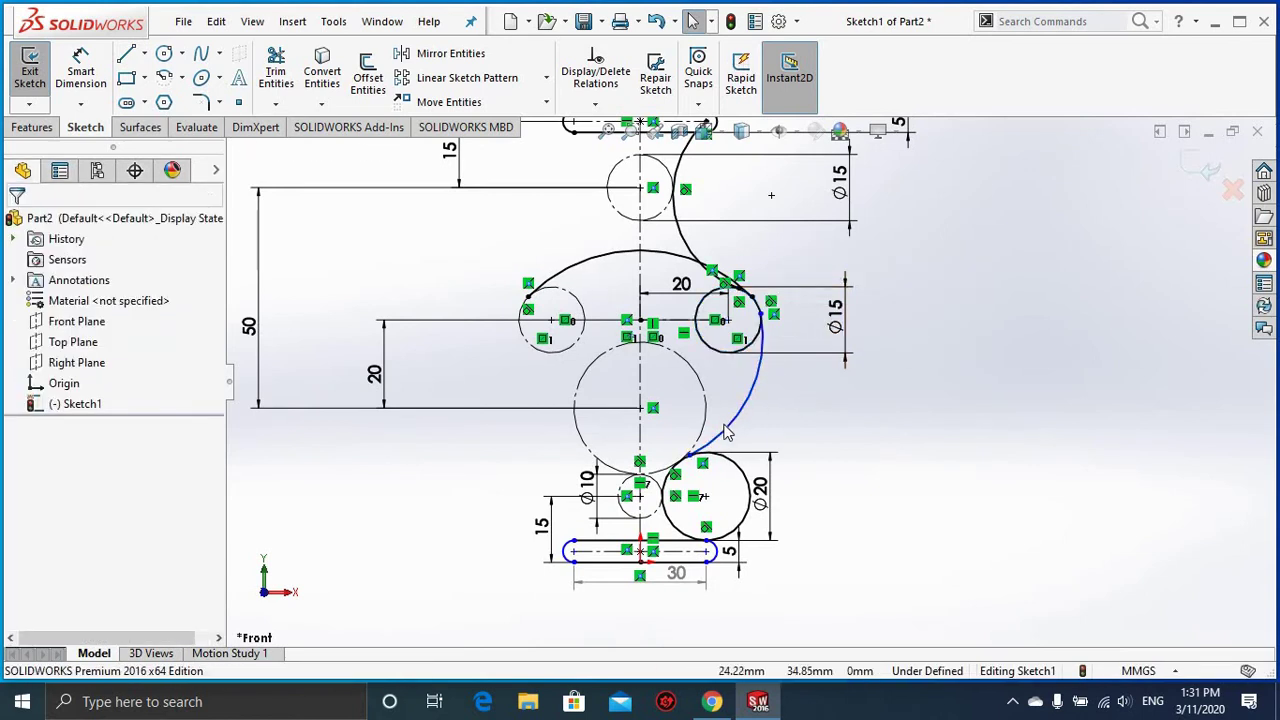
{"action": "left_click", "coordinate": [725, 442]}
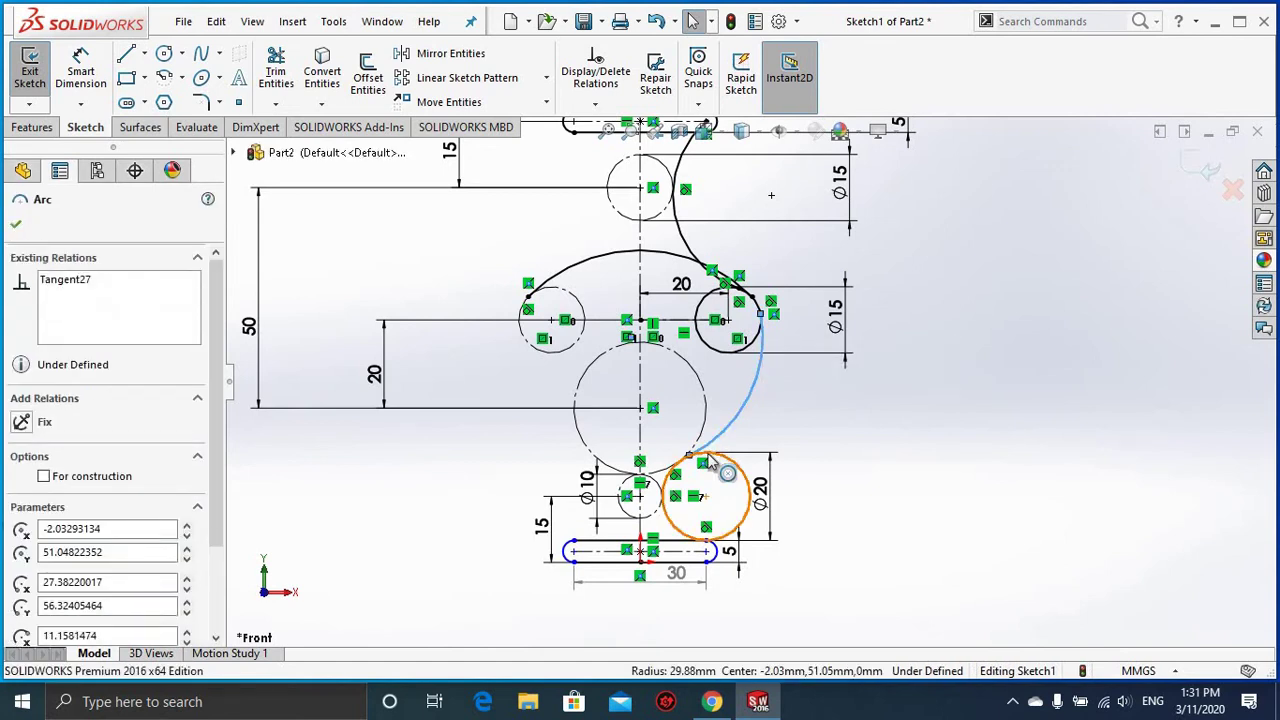
{"action": "left_click", "coordinate": [713, 458]}
{"action": "left_click", "coordinate": [716, 458]}
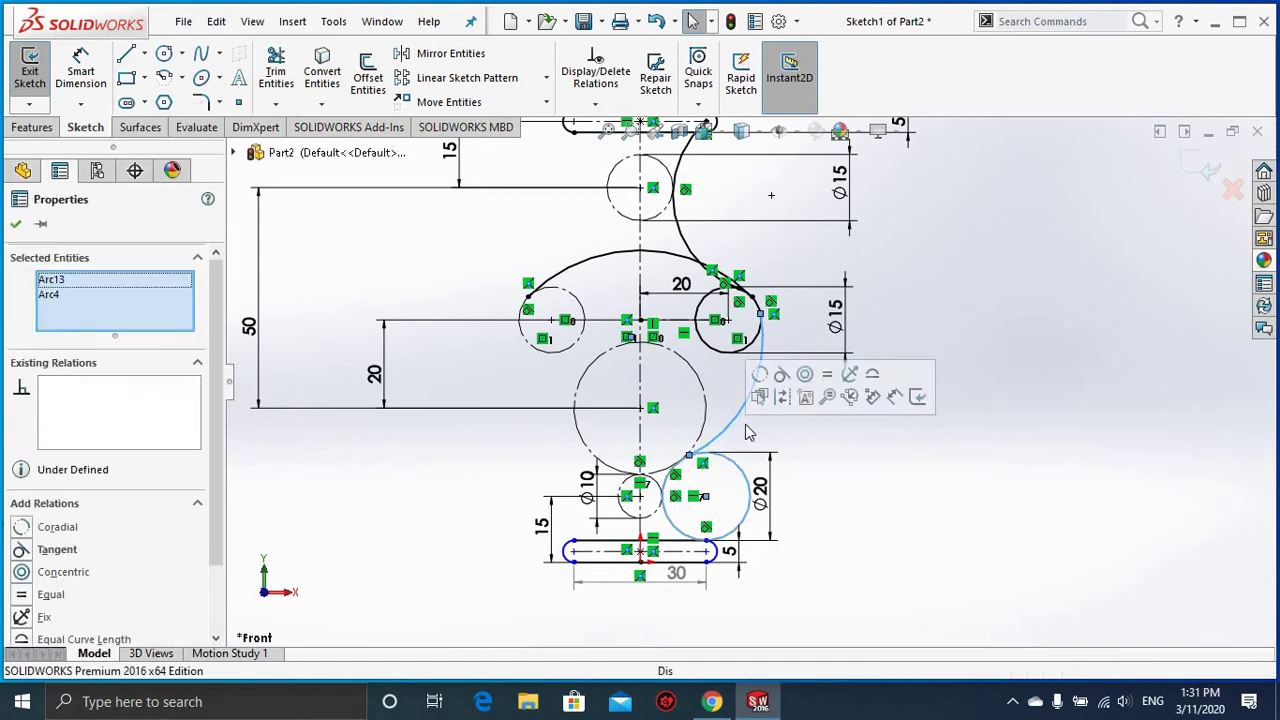
{"action": "left_click", "coordinate": [783, 377]}
{"action": "left_click", "coordinate": [918, 471]}
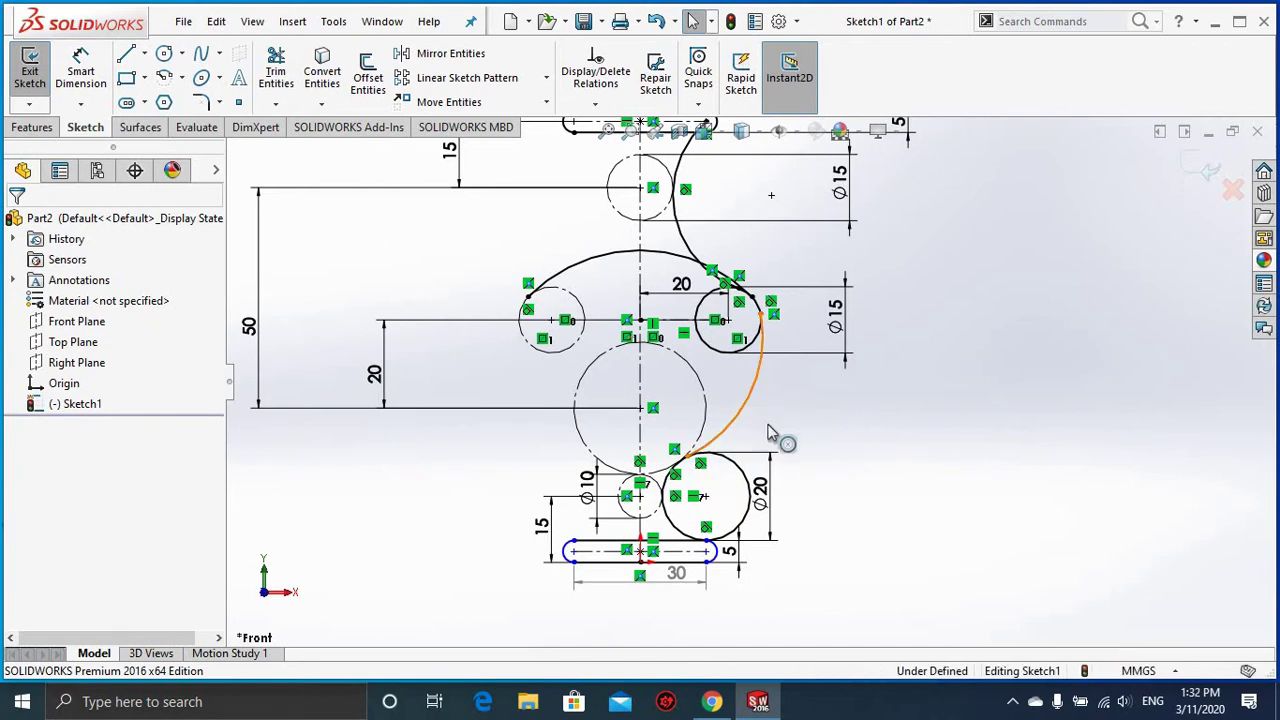
Step: Reshape the side arc and make it tangent to the large middle circle
{"action": "left_click_drag", "start_coordinate": [752, 414], "coordinate": [729, 440]}
{"action": "left_click", "coordinate": [729, 440]}
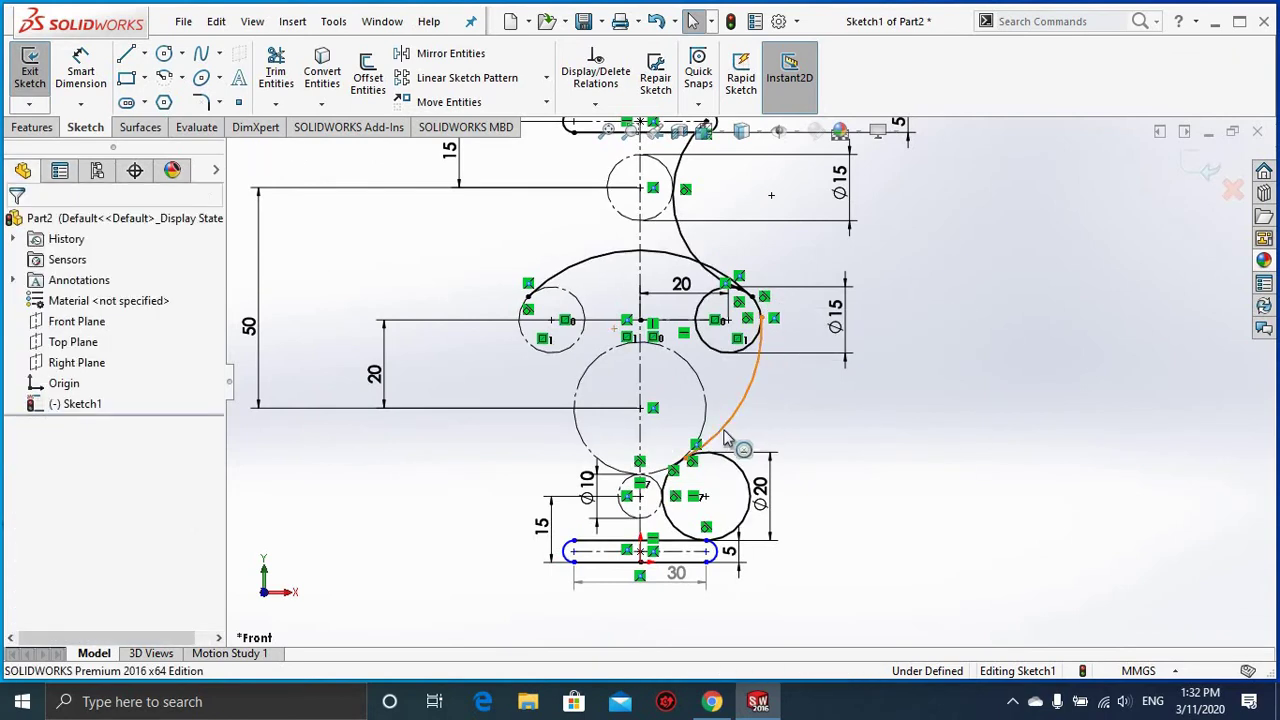
{"action": "left_click", "coordinate": [708, 428]}
{"action": "left_click", "coordinate": [710, 426], "text": "ctrl"}
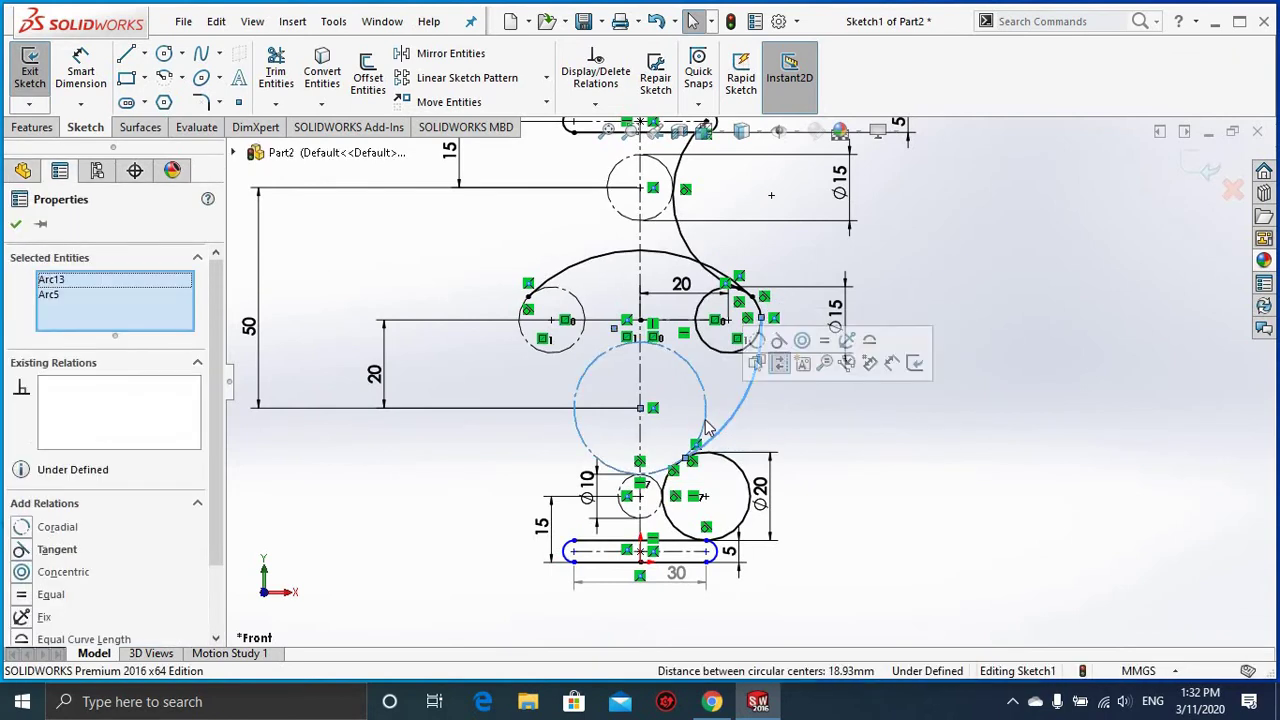
{"action": "left_click", "coordinate": [845, 437]}
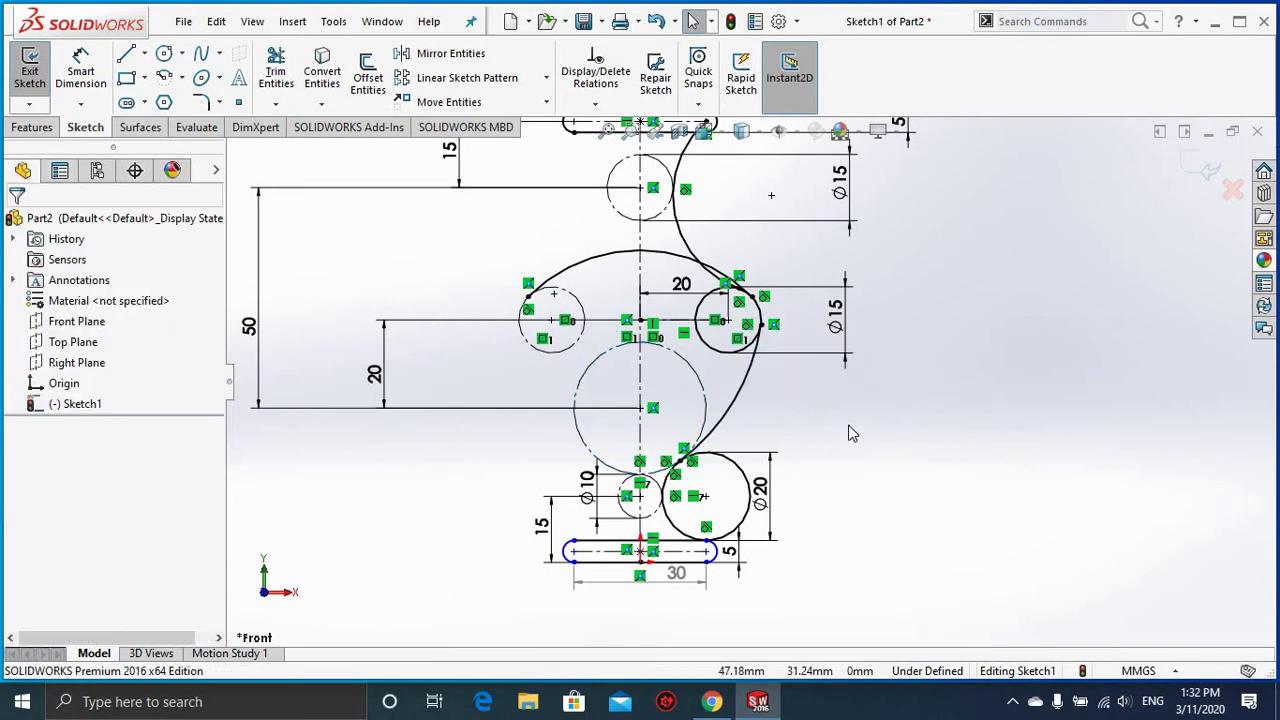
Step: Trim away the upper slot's left rounded end, accepting the slot break-up warning
{"action": "scroll", "coordinate": [848, 433], "scroll_direction": "up", "scroll_amount": 1}
{"action": "scroll", "coordinate": [846, 421], "scroll_direction": "up", "scroll_amount": 1}
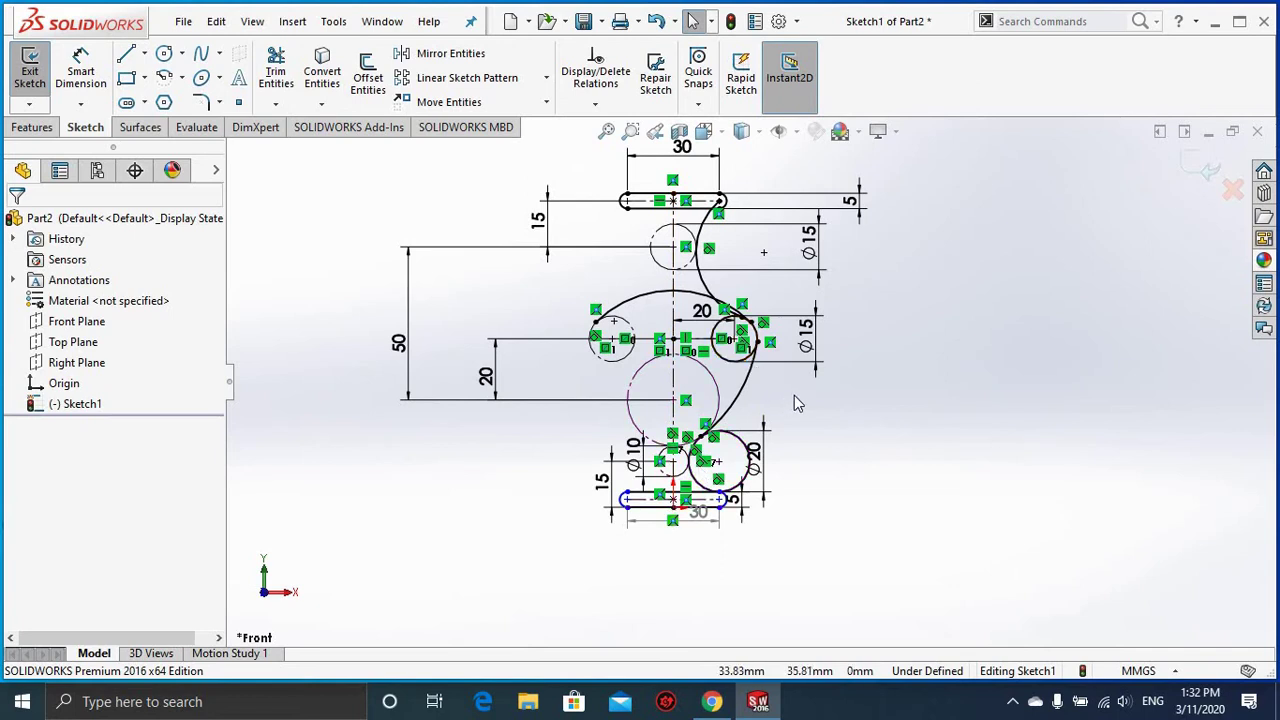
{"action": "scroll", "coordinate": [795, 394], "scroll_direction": "down", "scroll_amount": 1}
{"action": "scroll", "coordinate": [795, 394], "scroll_direction": "down", "scroll_amount": 1}
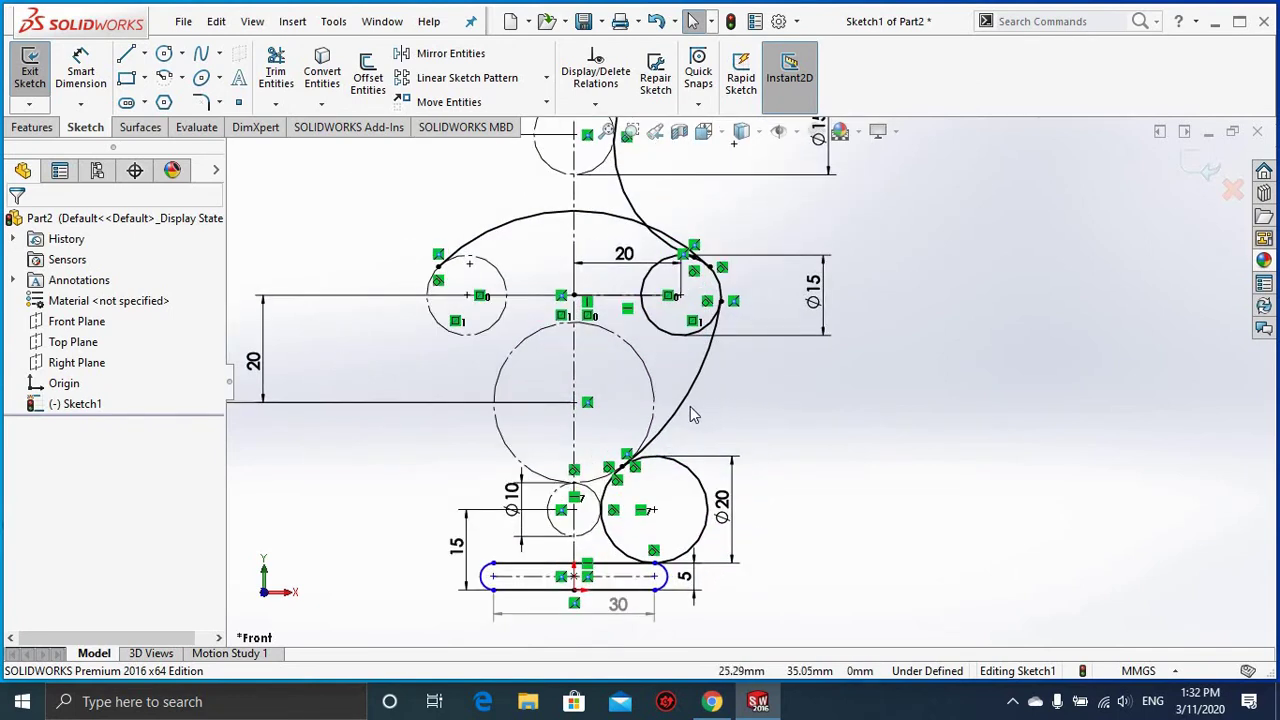
{"action": "scroll", "coordinate": [659, 336], "scroll_direction": "up", "scroll_amount": 1}
{"action": "scroll", "coordinate": [659, 333], "scroll_direction": "up", "scroll_amount": 1}
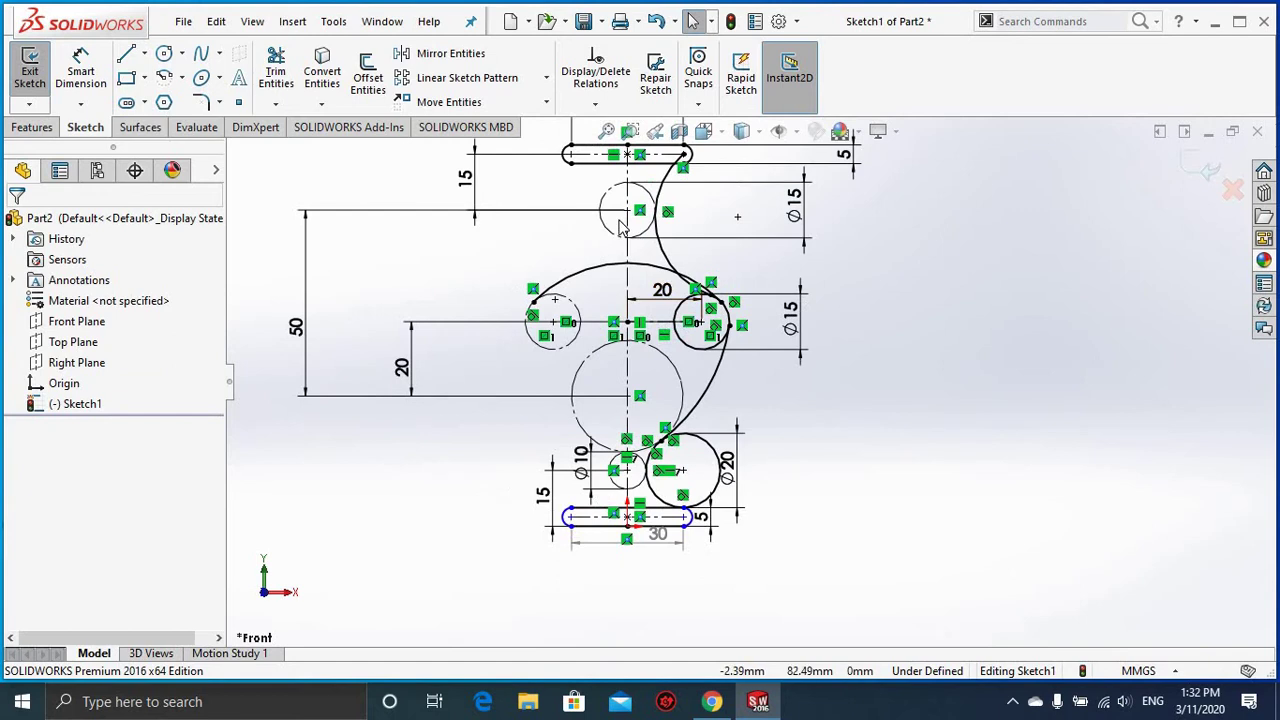
{"action": "scroll", "coordinate": [625, 222], "scroll_direction": "up", "scroll_amount": 1}
{"action": "scroll", "coordinate": [640, 228], "scroll_direction": "down", "scroll_amount": 2}
{"action": "scroll", "coordinate": [728, 278], "scroll_direction": "down", "scroll_amount": 2}
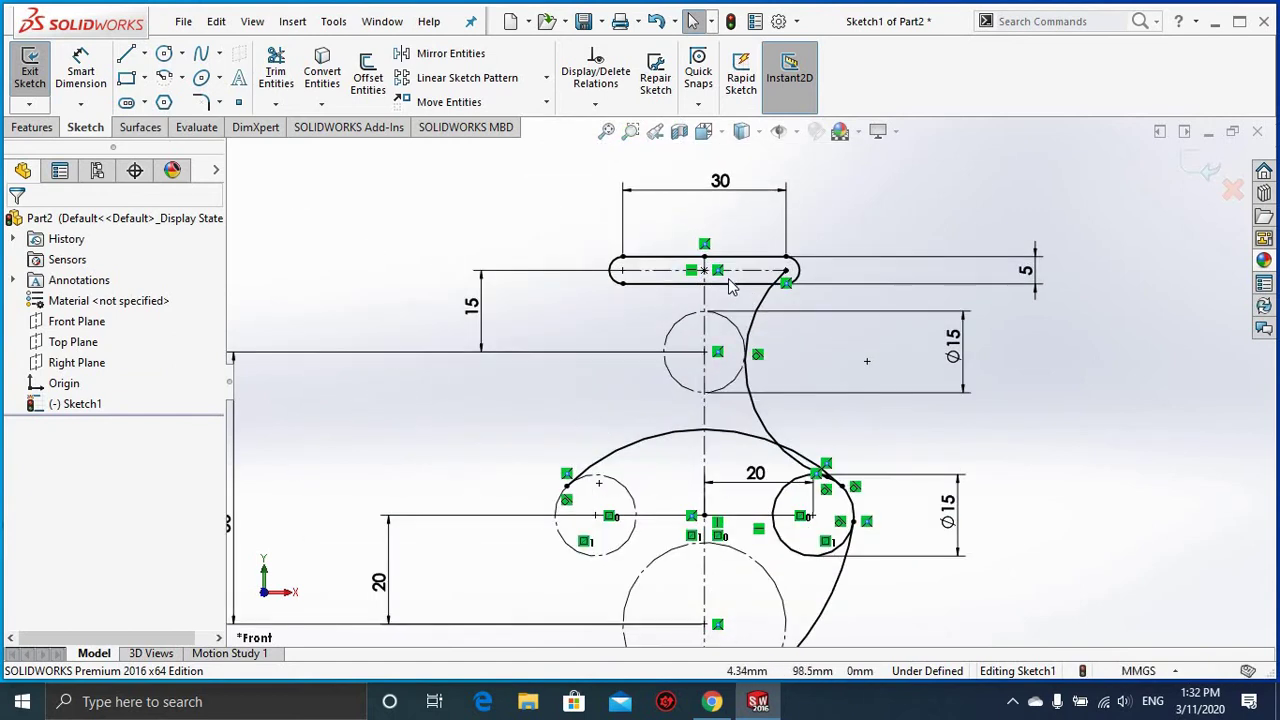
{"action": "scroll", "coordinate": [728, 278], "scroll_direction": "down", "scroll_amount": 1}
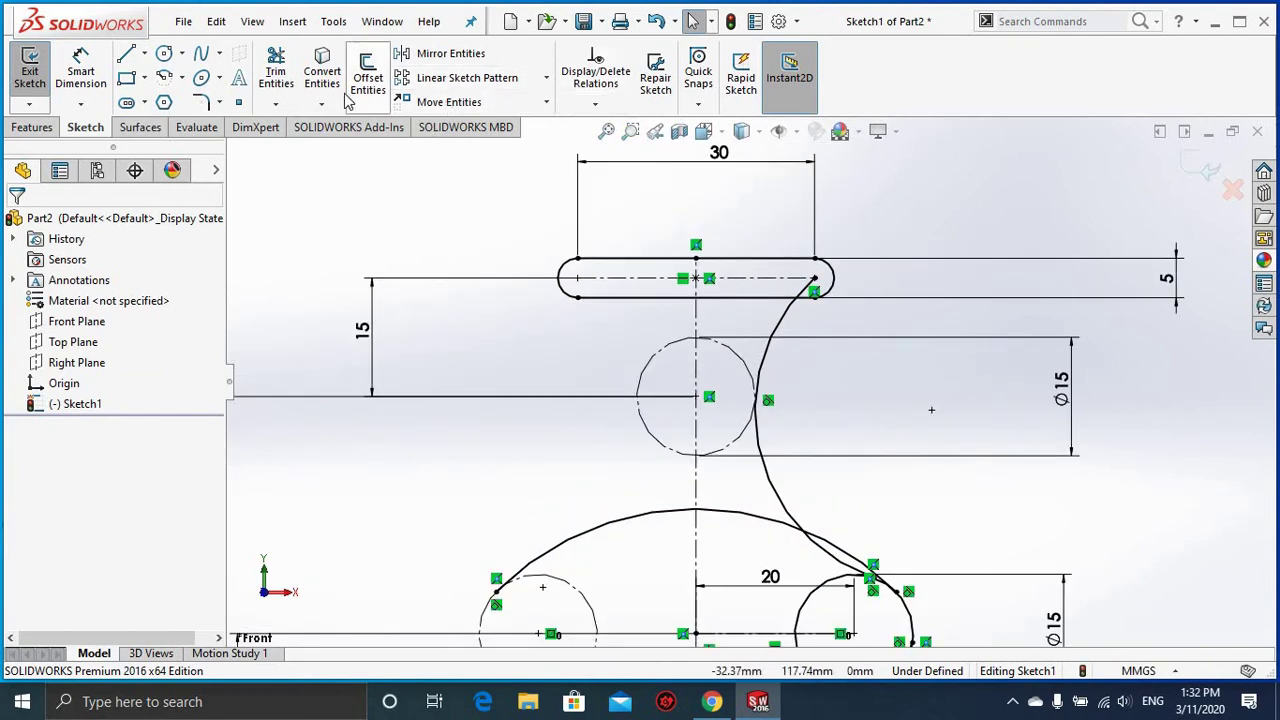
{"action": "left_click", "coordinate": [292, 82]}
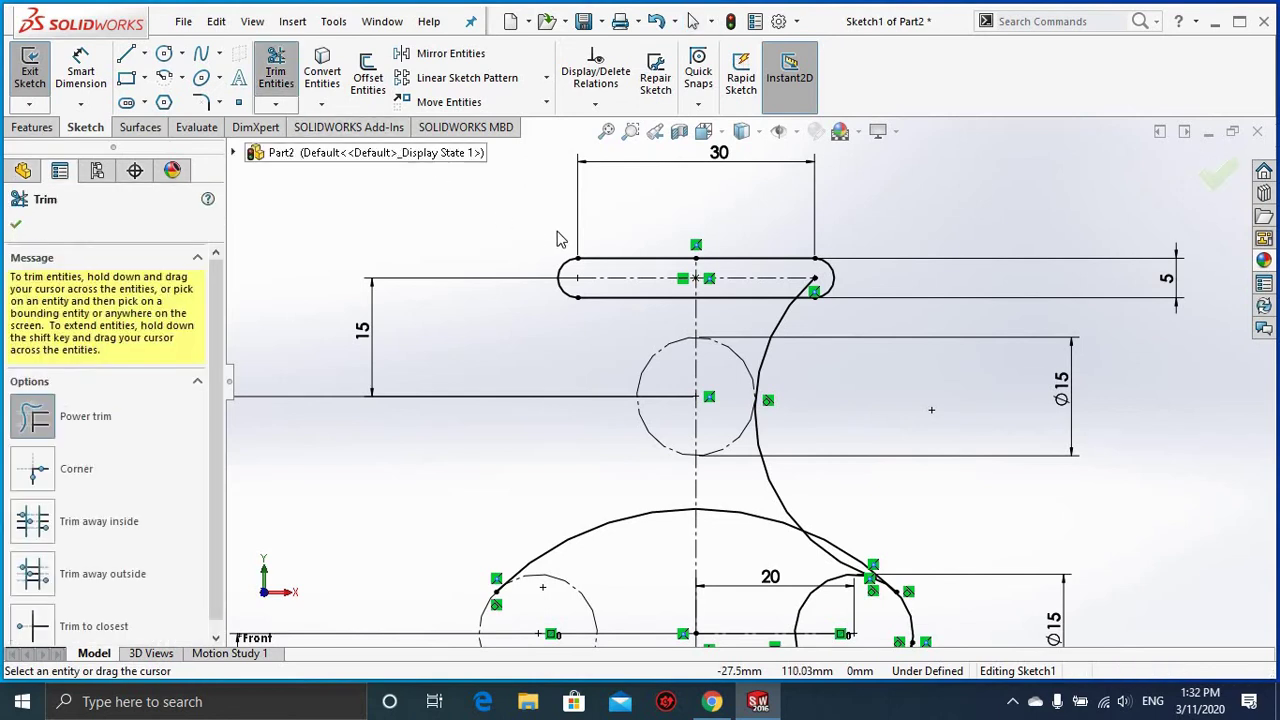
{"action": "left_click", "coordinate": [630, 262]}
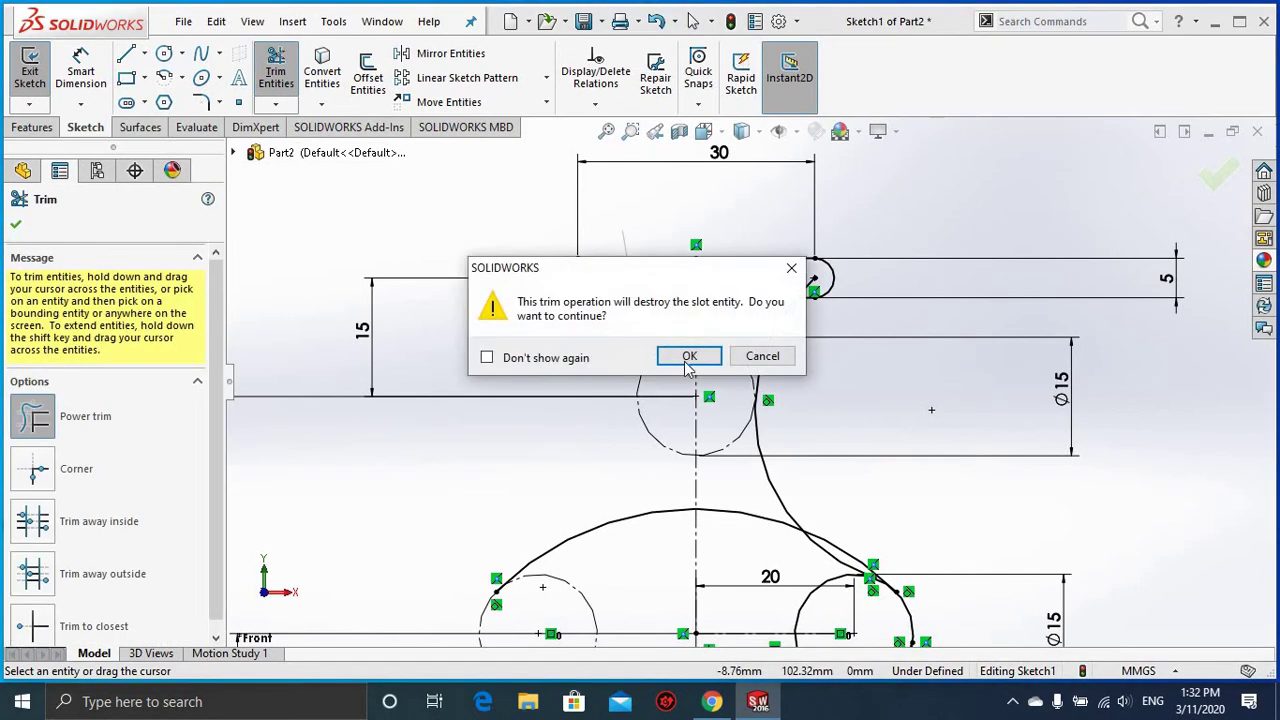
{"action": "left_click", "coordinate": [688, 354]}
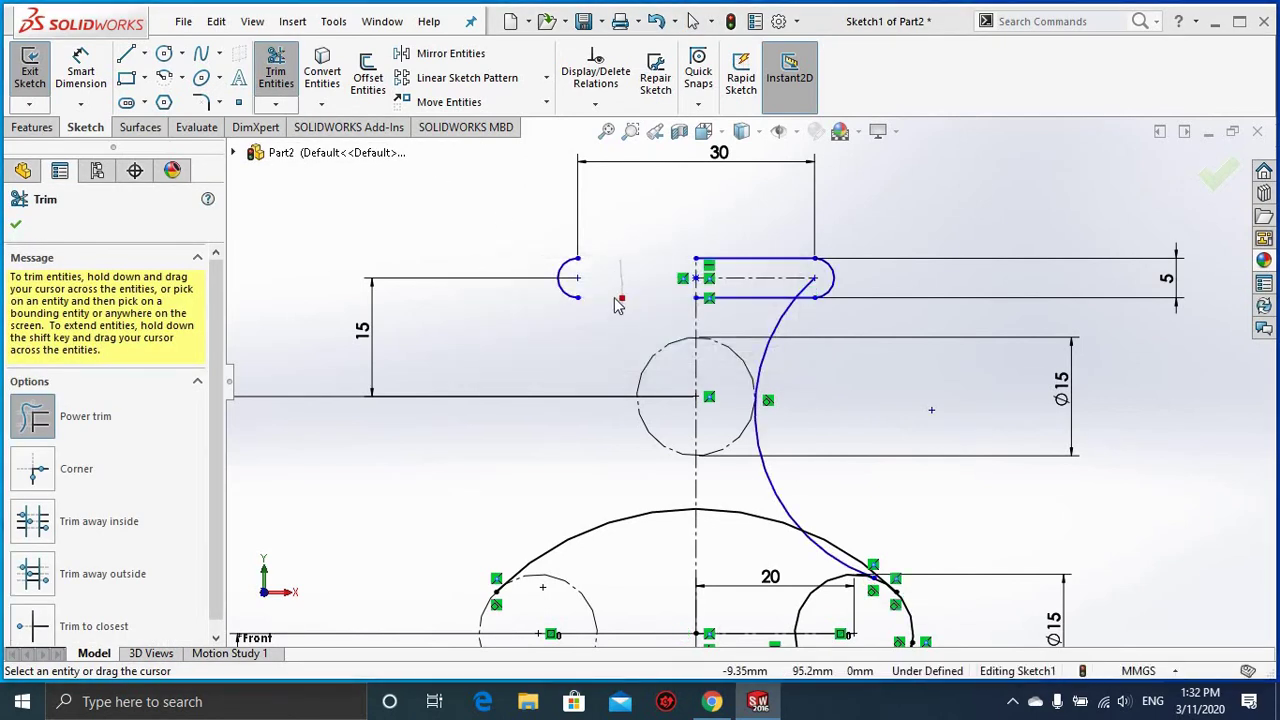
{"action": "left_click_drag", "start_coordinate": [617, 305], "coordinate": [549, 311]}
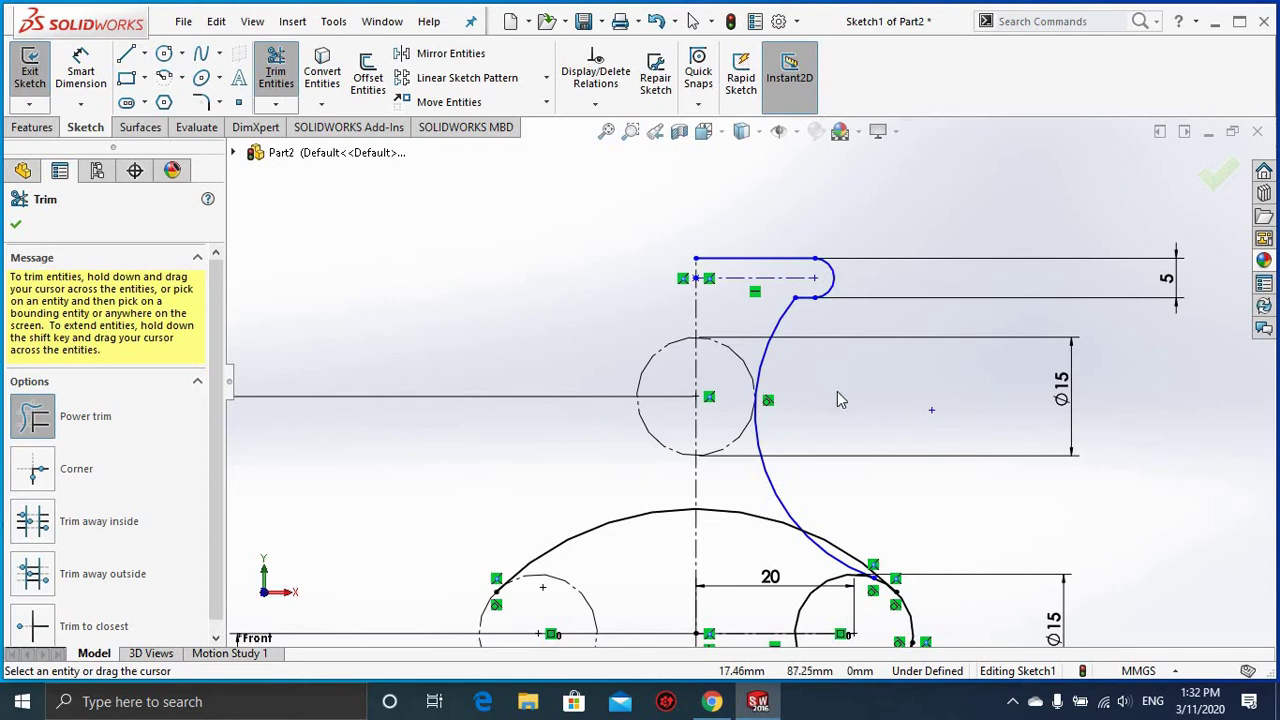
Step: Trim the spline back to the big arc, the right circle's lower part, and the arc's left part
{"action": "scroll", "coordinate": [840, 402], "scroll_direction": "up", "scroll_amount": 2}
{"action": "scroll", "coordinate": [795, 505], "scroll_direction": "down", "scroll_amount": 2}
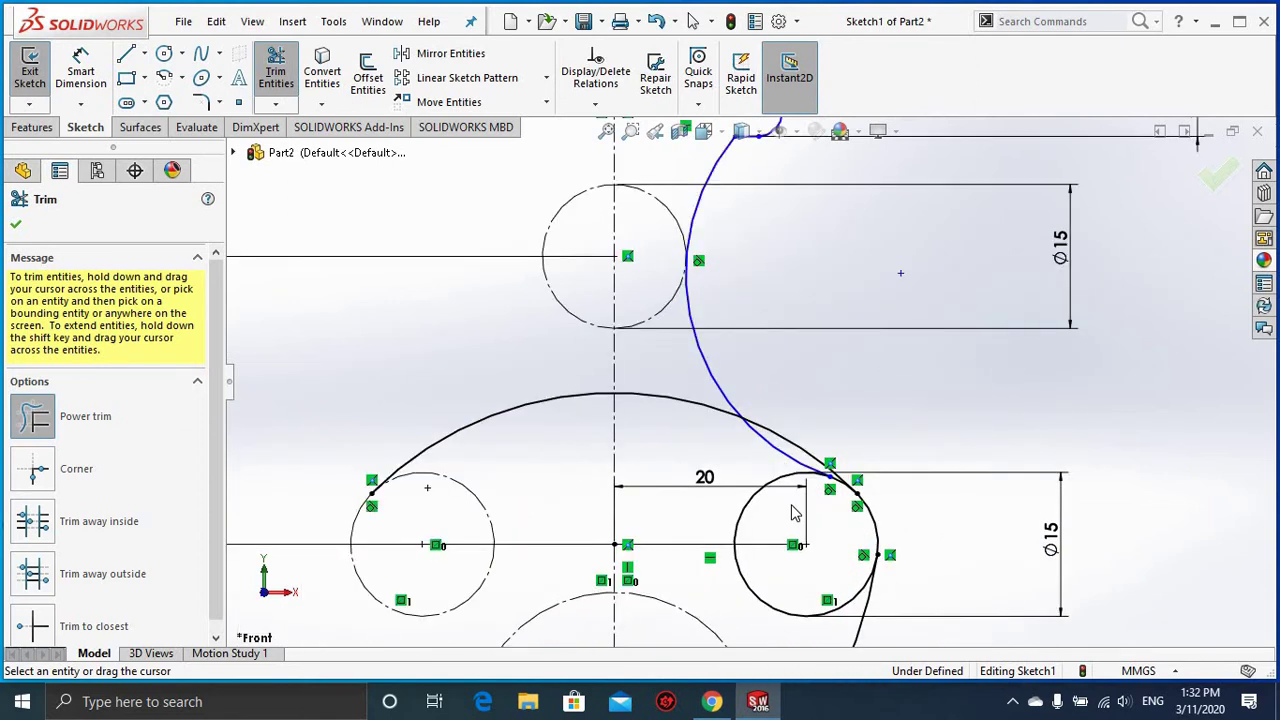
{"action": "scroll", "coordinate": [786, 504], "scroll_direction": "down", "scroll_amount": 2}
{"action": "scroll", "coordinate": [786, 504], "scroll_direction": "down", "scroll_amount": 1}
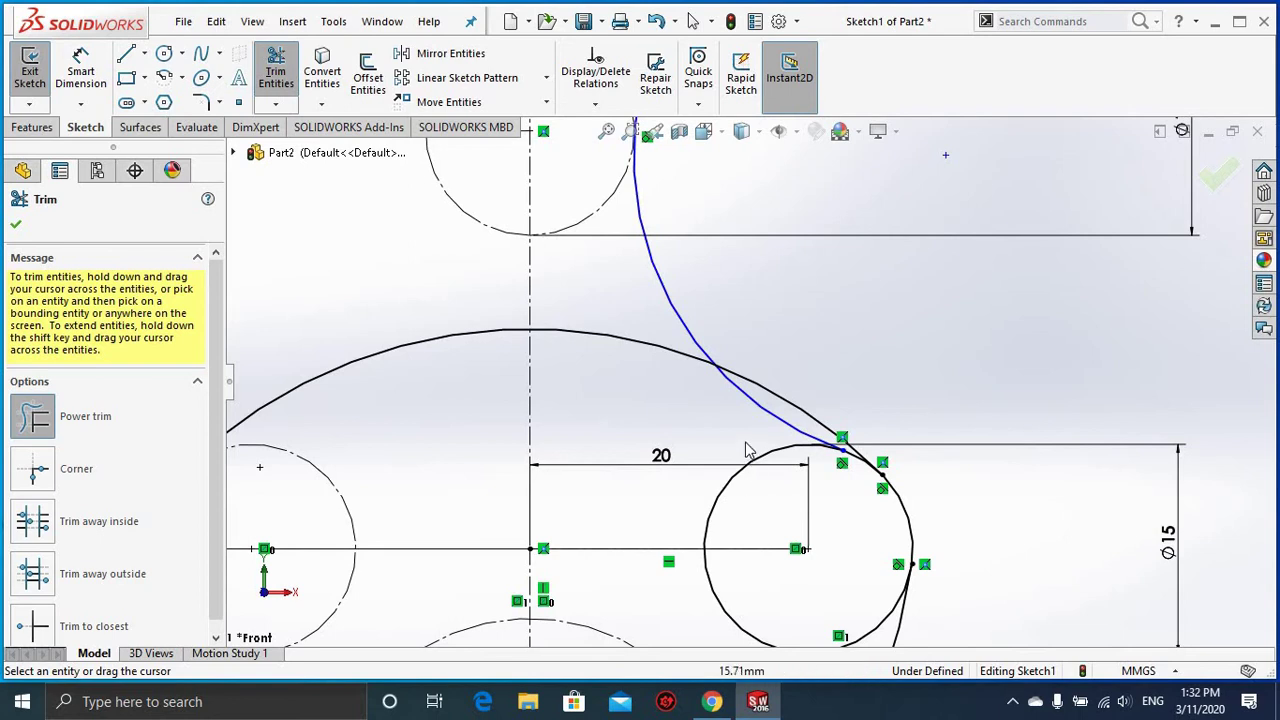
{"action": "left_click_drag", "start_coordinate": [757, 407], "coordinate": [748, 452]}
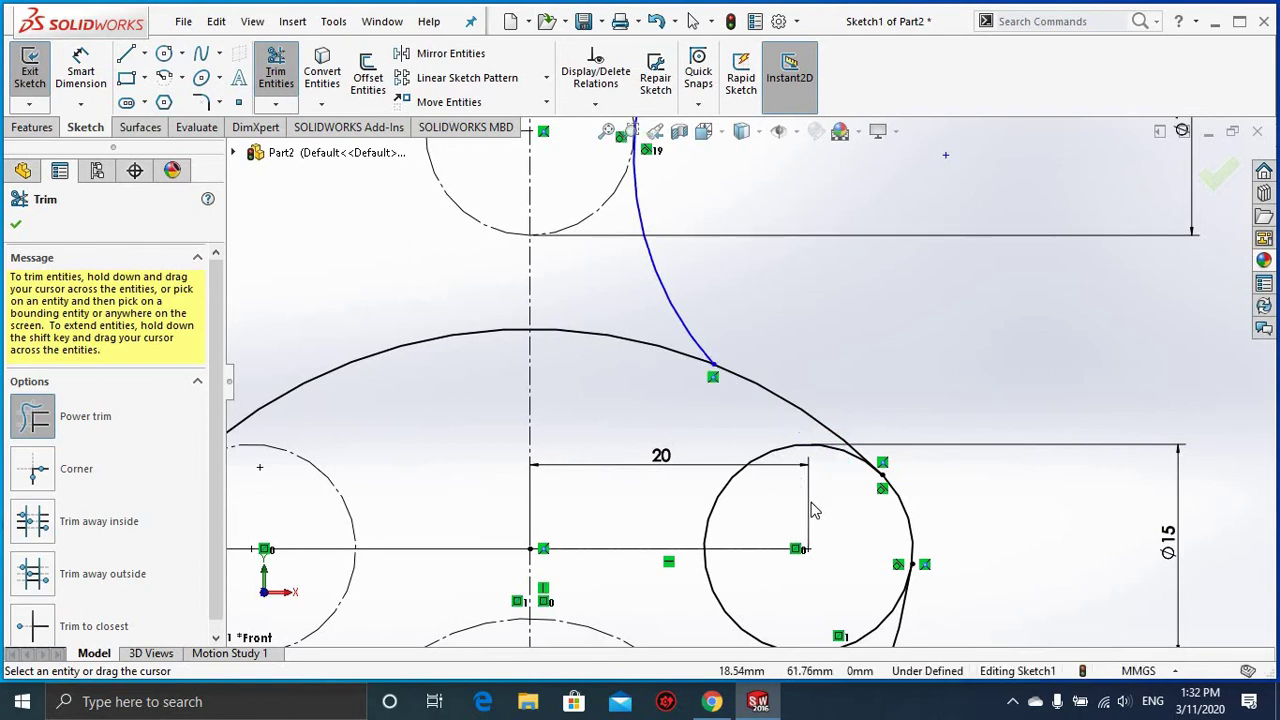
{"action": "scroll", "coordinate": [812, 512], "scroll_direction": "up", "scroll_amount": 2}
{"action": "left_click_drag", "start_coordinate": [750, 563], "coordinate": [745, 573]}
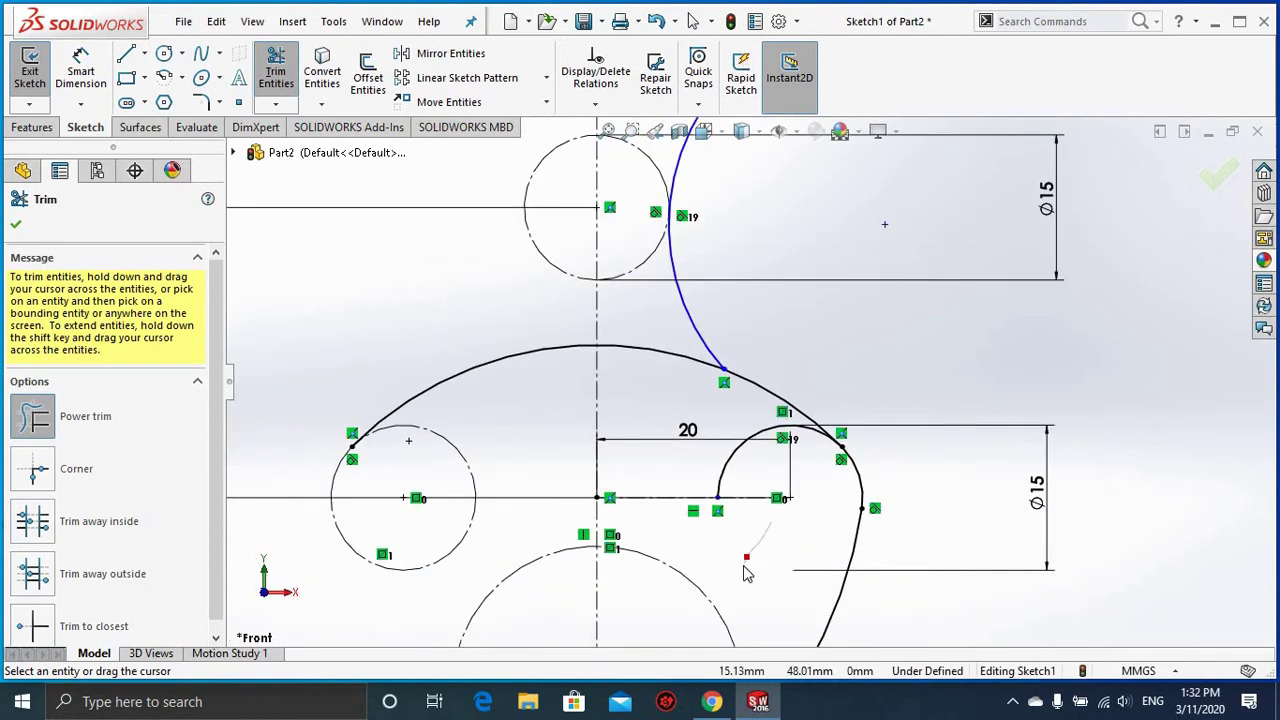
{"action": "mouse_move", "coordinate": [495, 395]}
{"action": "left_mouse_down"}
{"action": "mouse_move", "coordinate": [643, 335]}
{"action": "mouse_move", "coordinate": [737, 430]}
{"action": "left_mouse_up"}
{"action": "scroll", "coordinate": [740, 430], "scroll_direction": "up", "scroll_amount": 2}
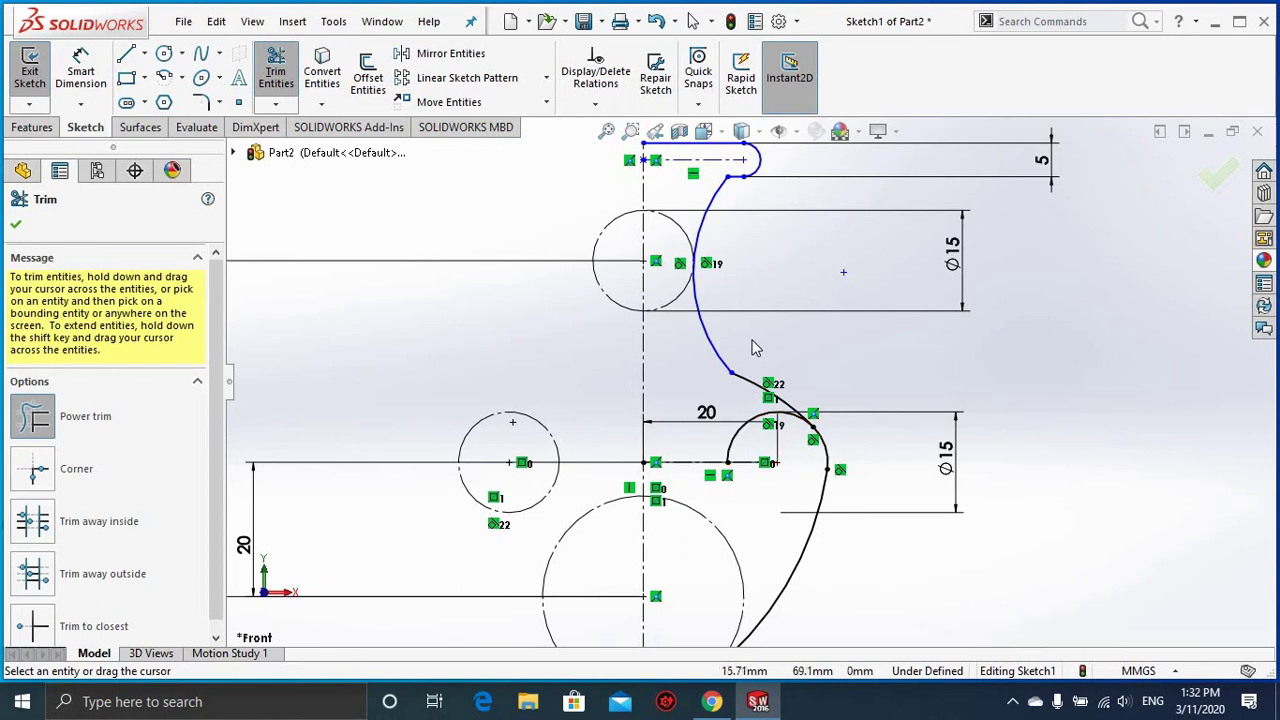
{"action": "scroll", "coordinate": [755, 347], "scroll_direction": "down", "scroll_amount": 1}
Step: Try making the upper handle curve and short lower arc tangent, then dismiss the invalid-solution warning
{"action": "key", "text": "Escape"}
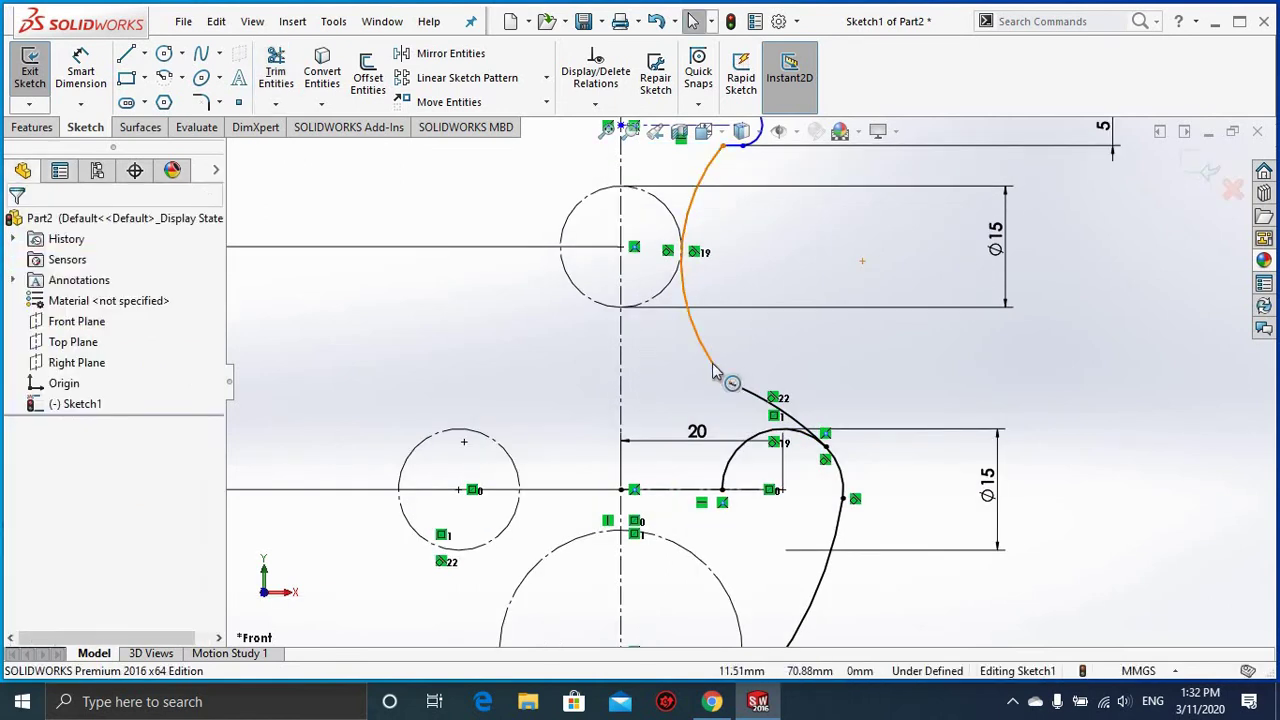
{"action": "left_click", "coordinate": [744, 394]}
{"action": "left_click", "coordinate": [745, 394], "text": "ctrl"}
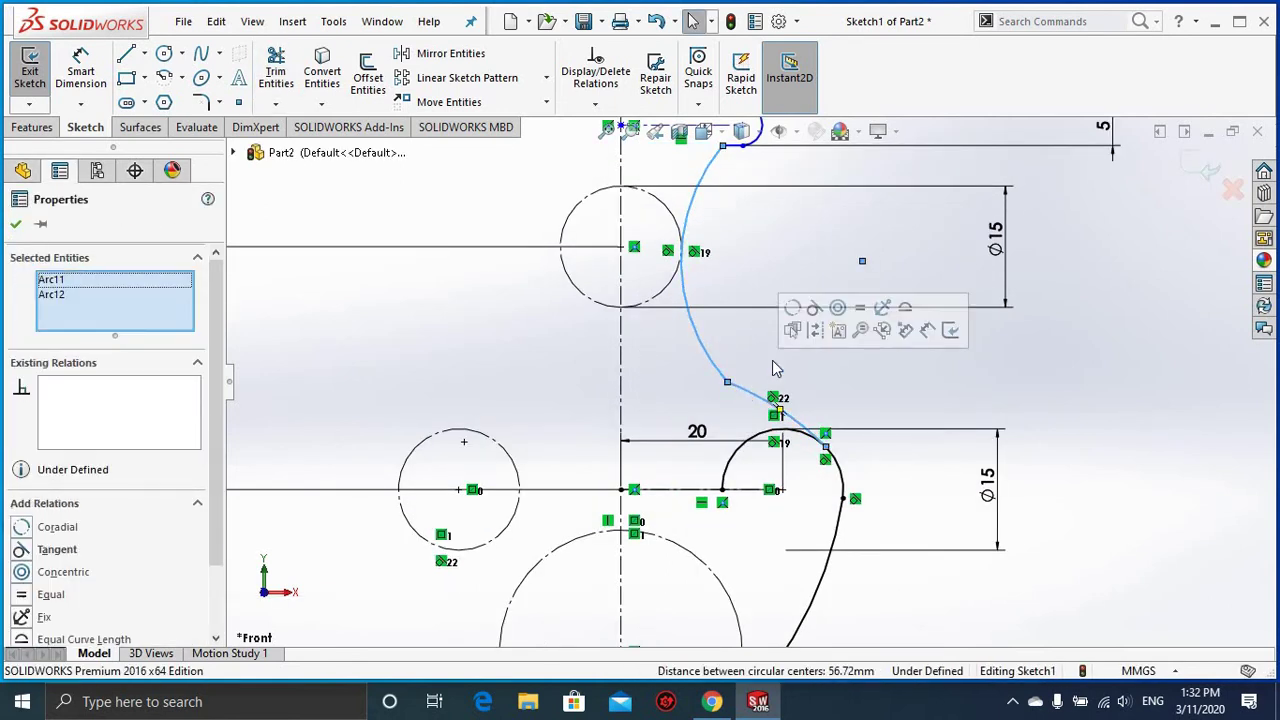
{"action": "left_click", "coordinate": [810, 308]}
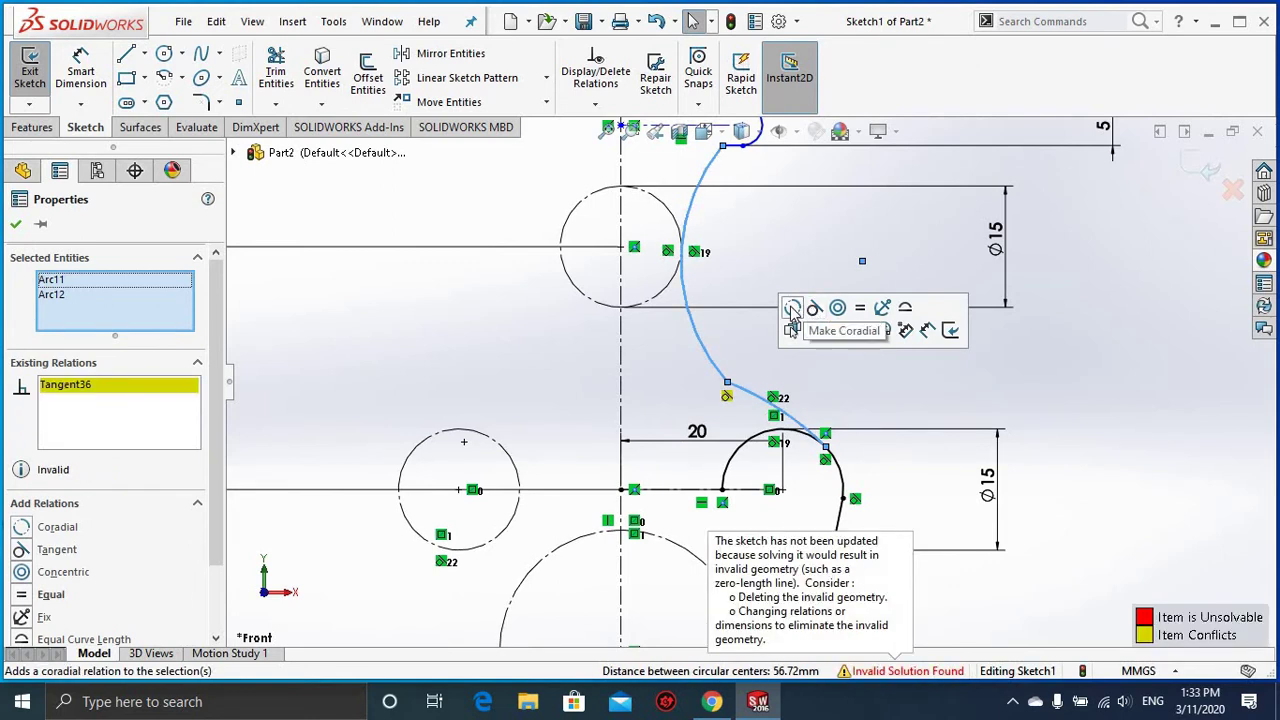
{"action": "left_click", "coordinate": [878, 378]}
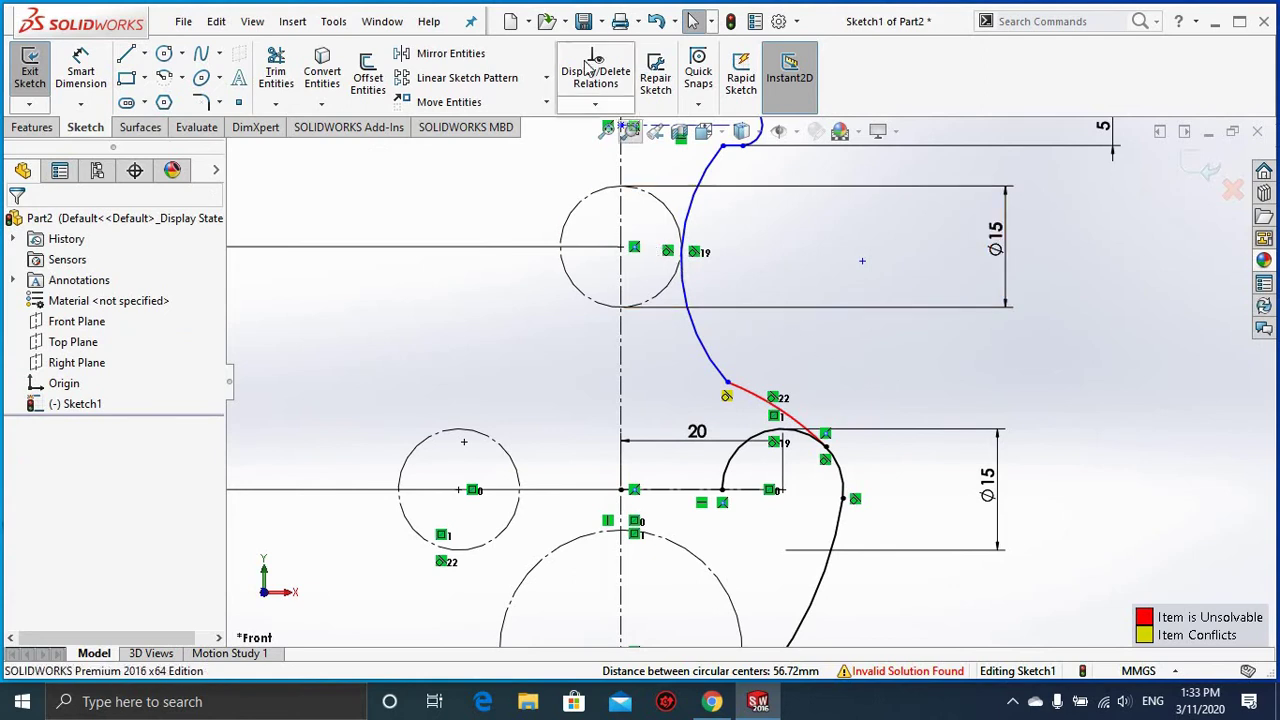
Step: Undo six times to restore the full right circle, the uncut big arc and the spline
{"action": "left_click", "coordinate": [658, 22]}
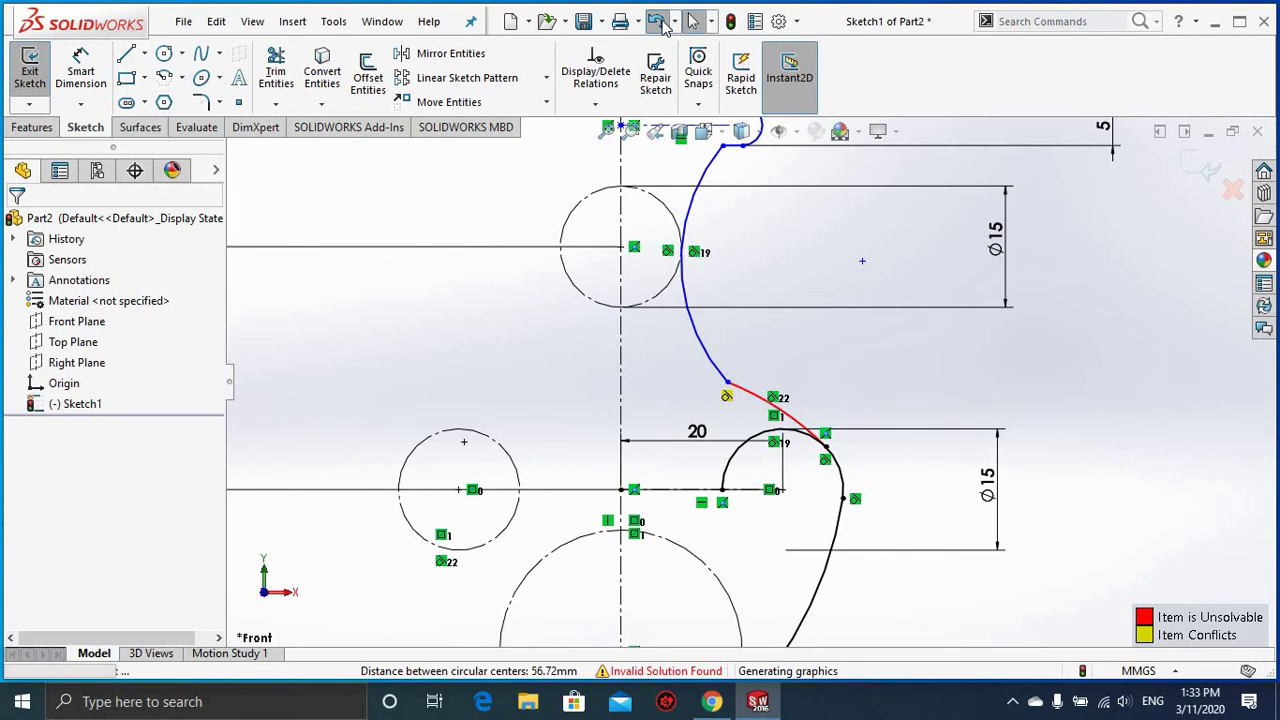
{"action": "left_click", "coordinate": [658, 22]}
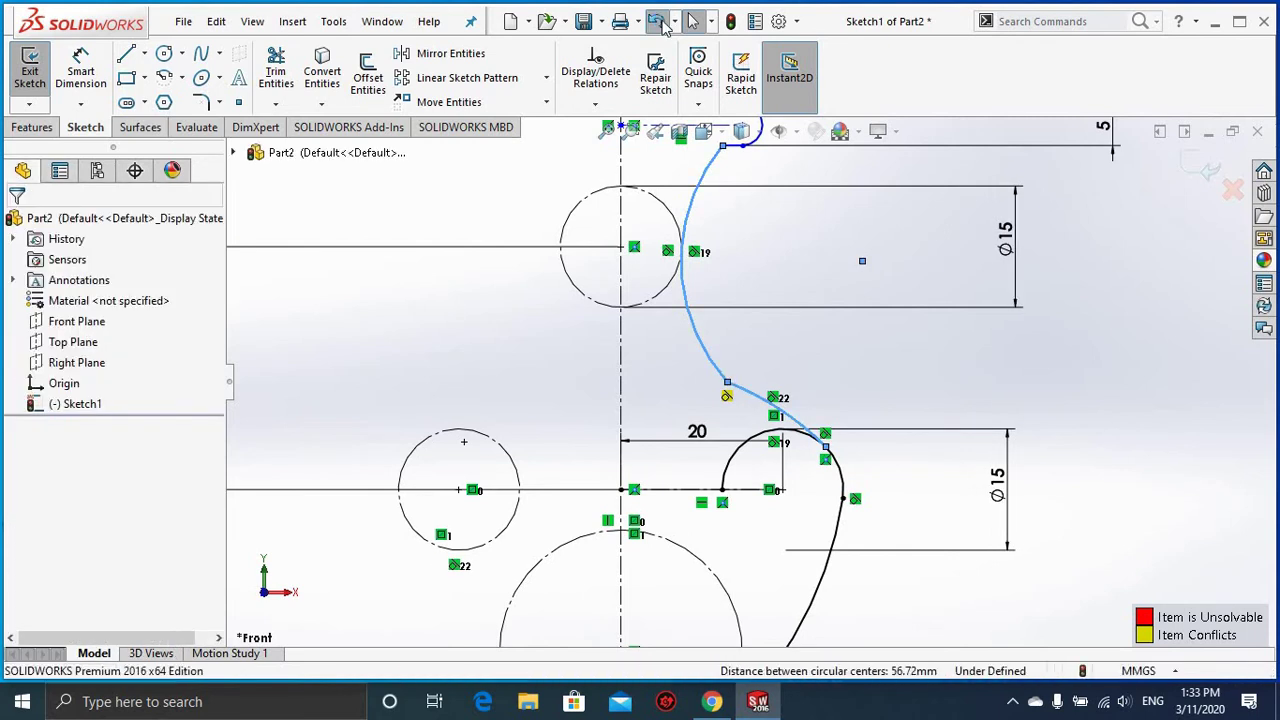
{"action": "left_click", "coordinate": [658, 22]}
{"action": "left_click", "coordinate": [662, 24]}
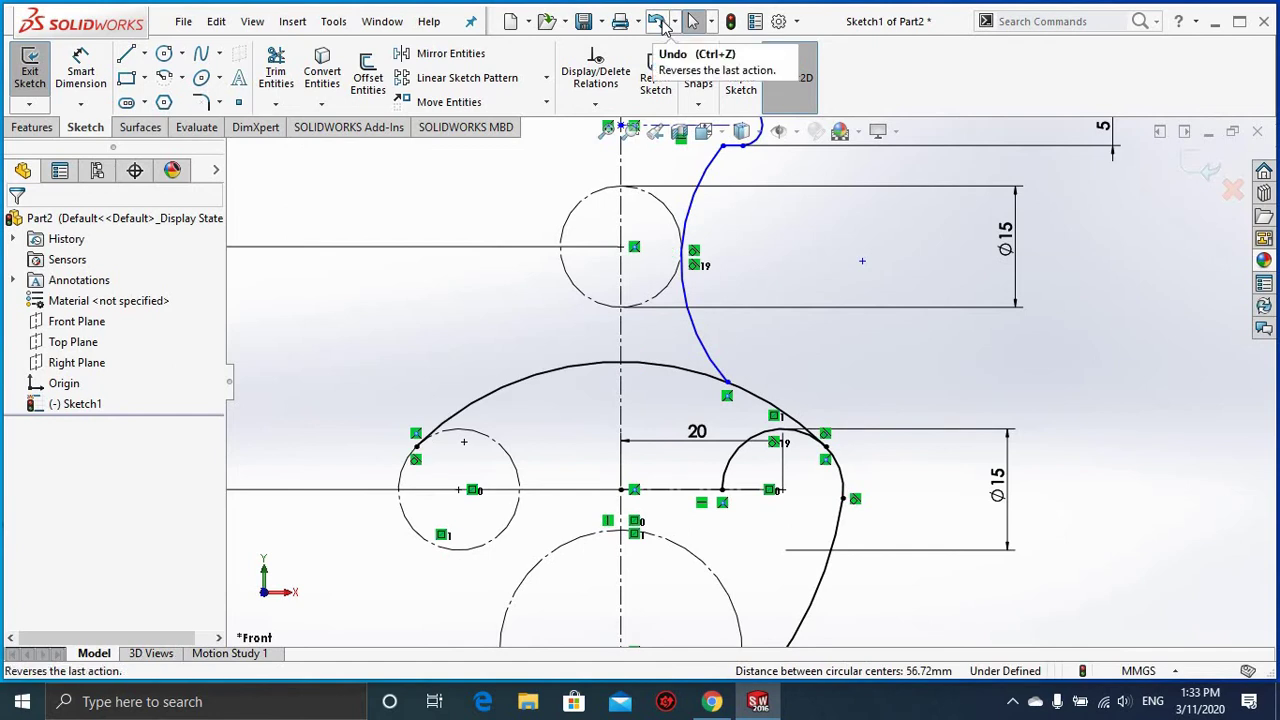
{"action": "left_click", "coordinate": [662, 24]}
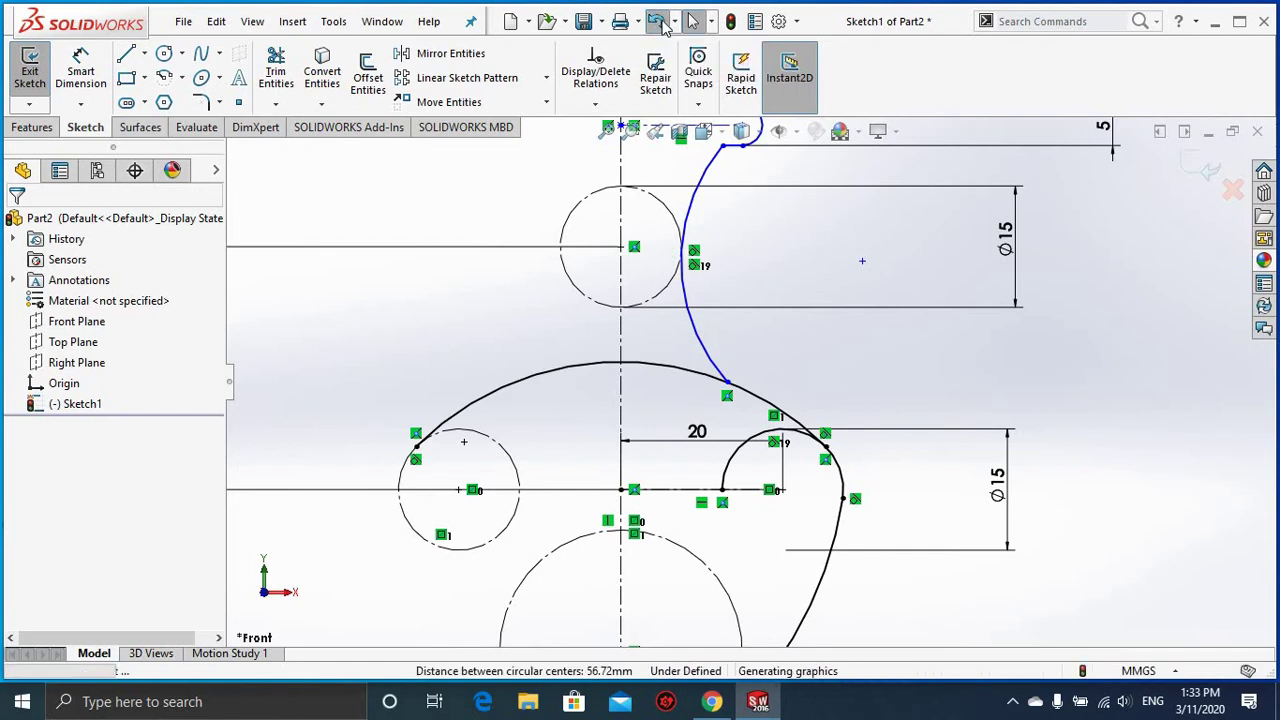
{"action": "left_click", "coordinate": [662, 24]}
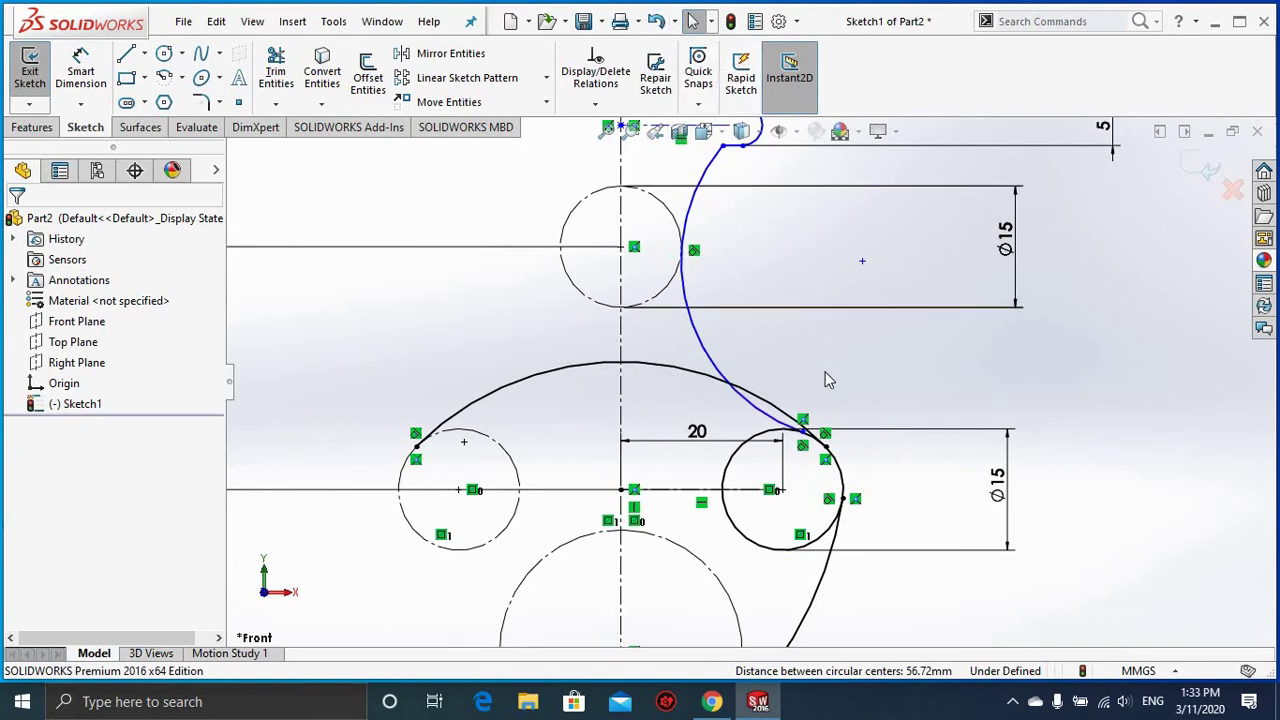
Step: Delete the spline-to-circle tangent relation and nudge the spline's end near the right circle
{"action": "left_click", "coordinate": [826, 436]}
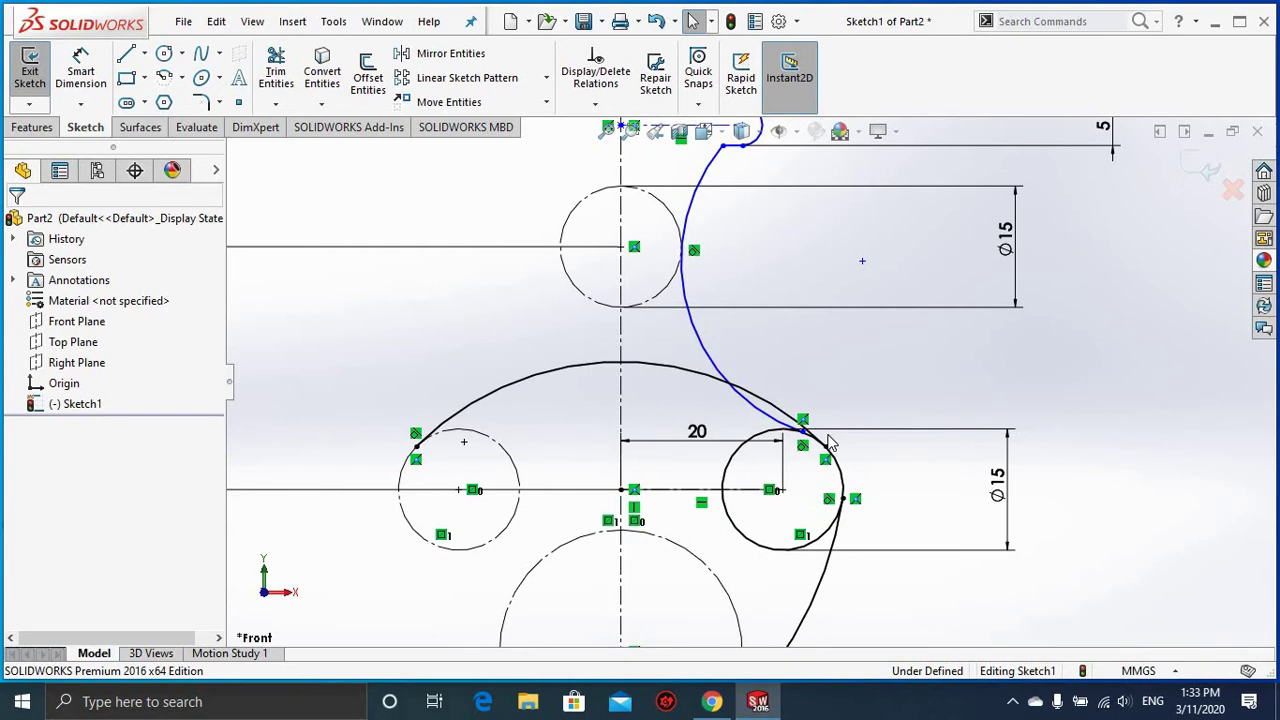
{"action": "left_click", "coordinate": [804, 454]}
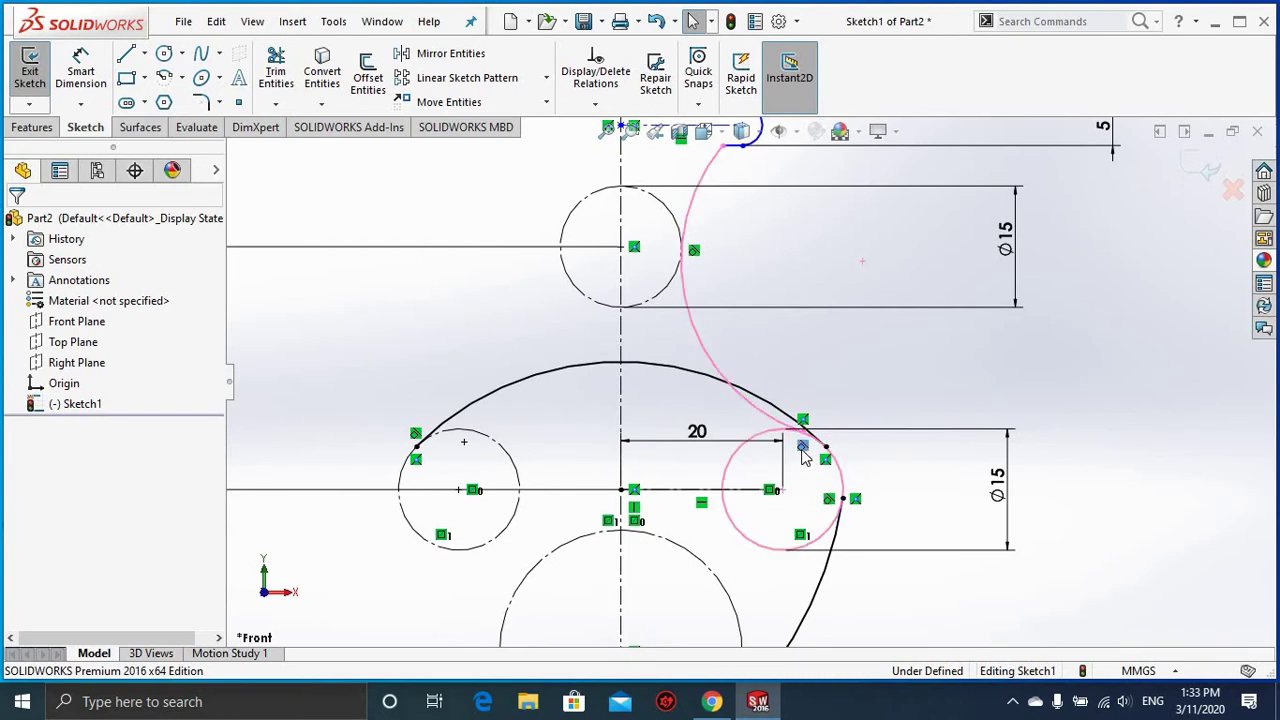
{"action": "key", "text": "Delete"}
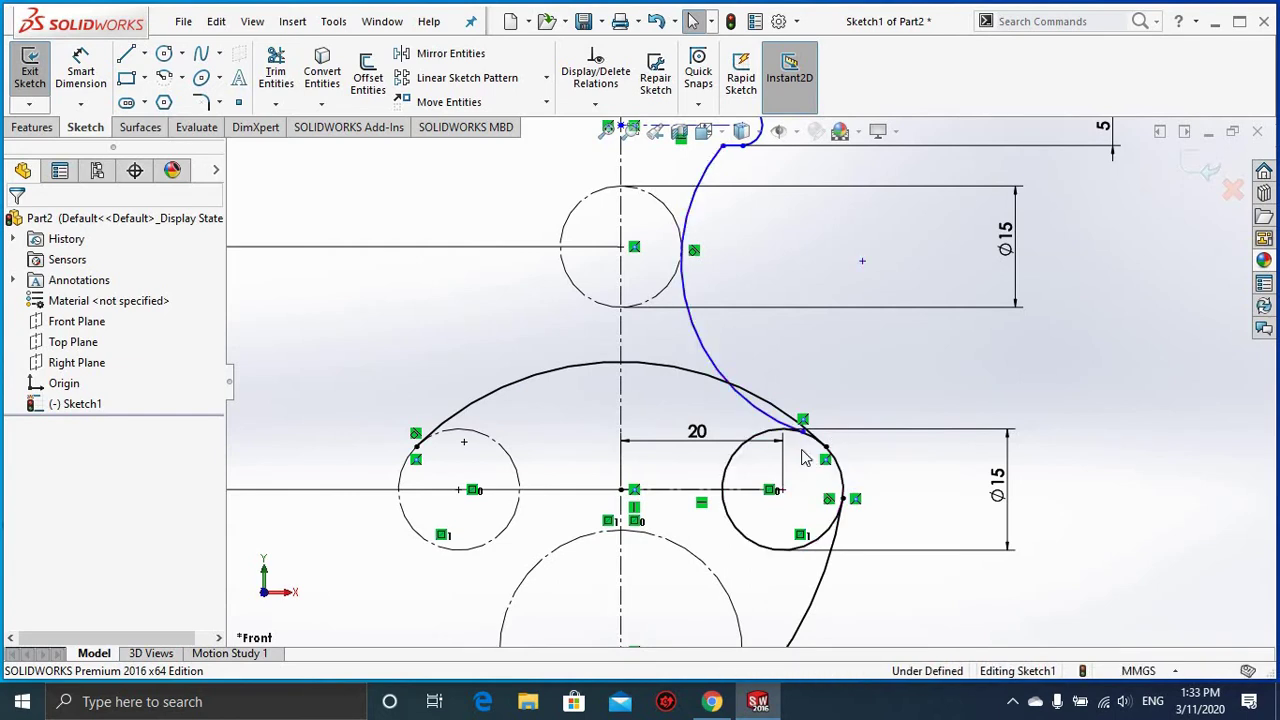
{"action": "left_click", "coordinate": [759, 411]}
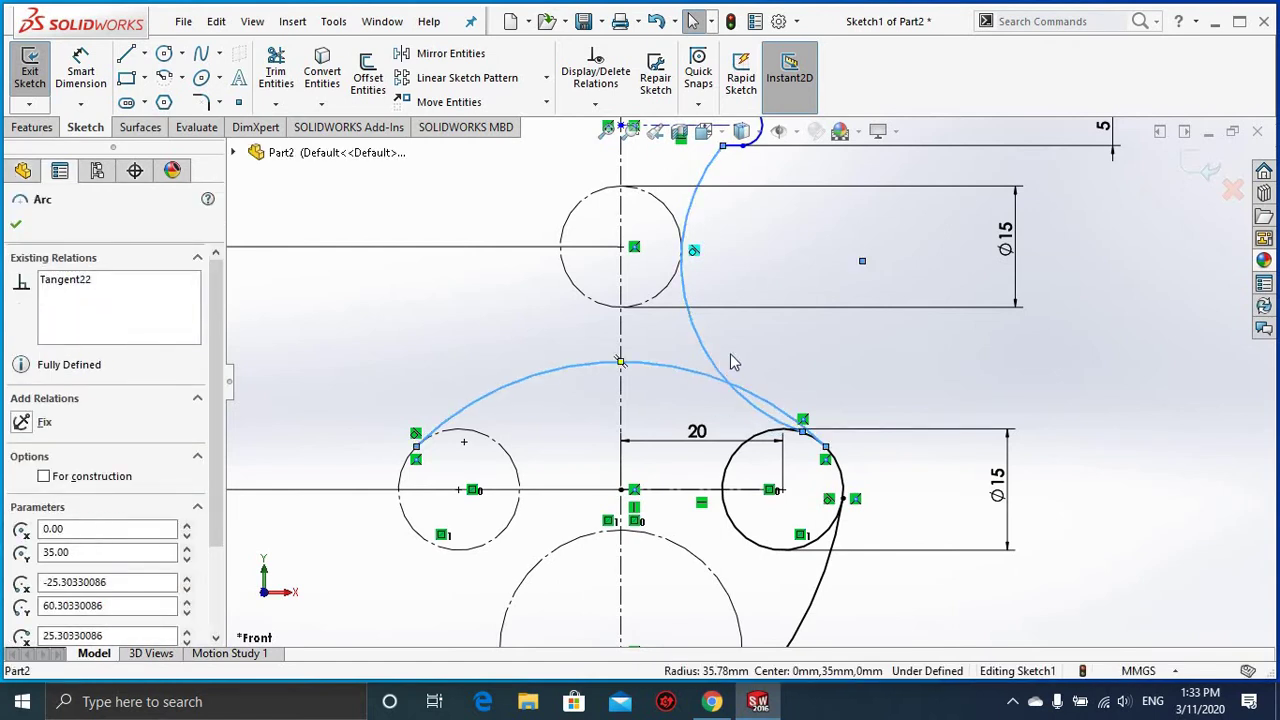
{"action": "left_click", "coordinate": [812, 404]}
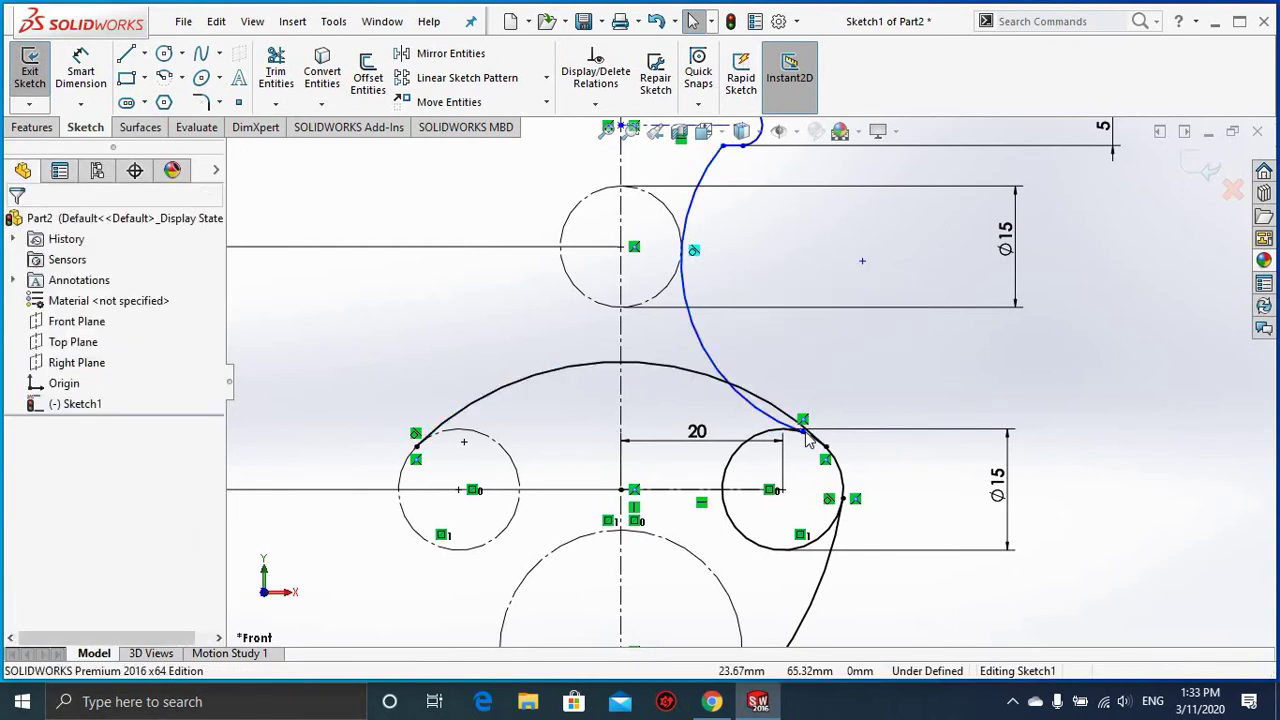
{"action": "scroll", "coordinate": [806, 416], "scroll_direction": "down", "scroll_amount": 1}
{"action": "left_click", "coordinate": [800, 414]}
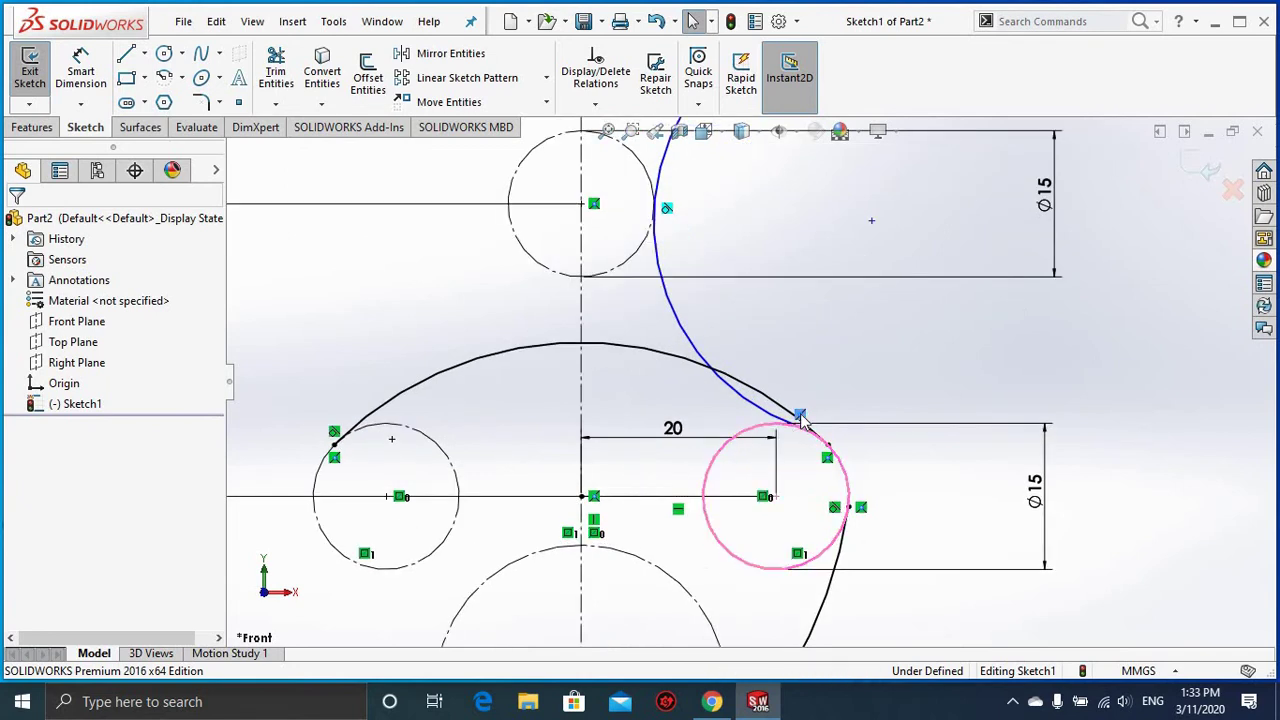
{"action": "left_click_drag", "start_coordinate": [800, 414], "coordinate": [803, 420]}
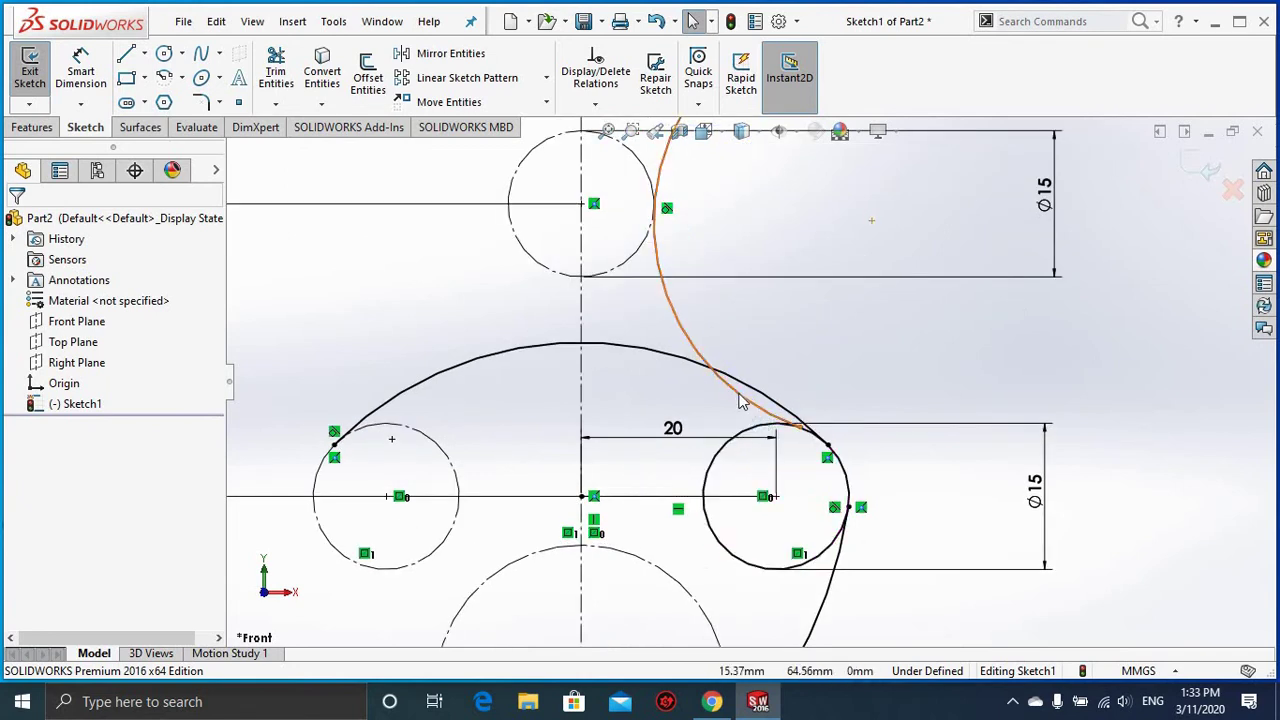
Step: Make the large top arc tangent to the spline curve
{"action": "left_click", "coordinate": [690, 376]}
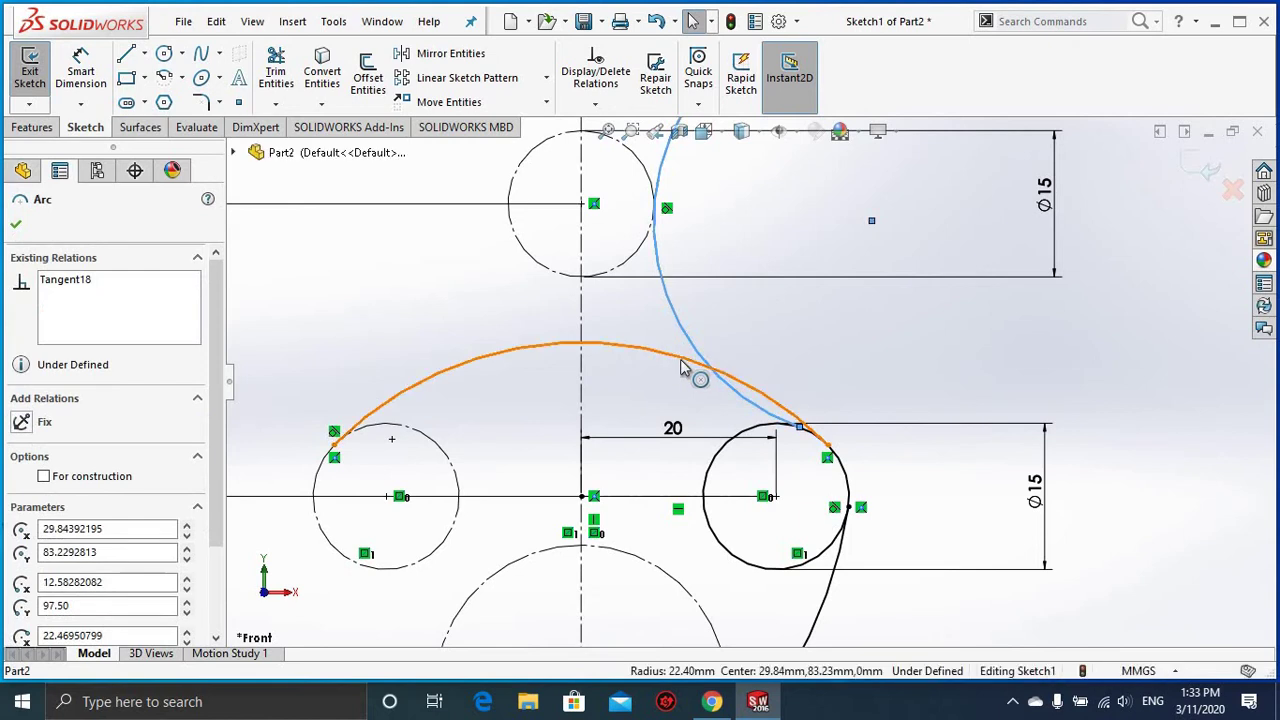
{"action": "left_click", "coordinate": [681, 366], "text": "ctrl"}
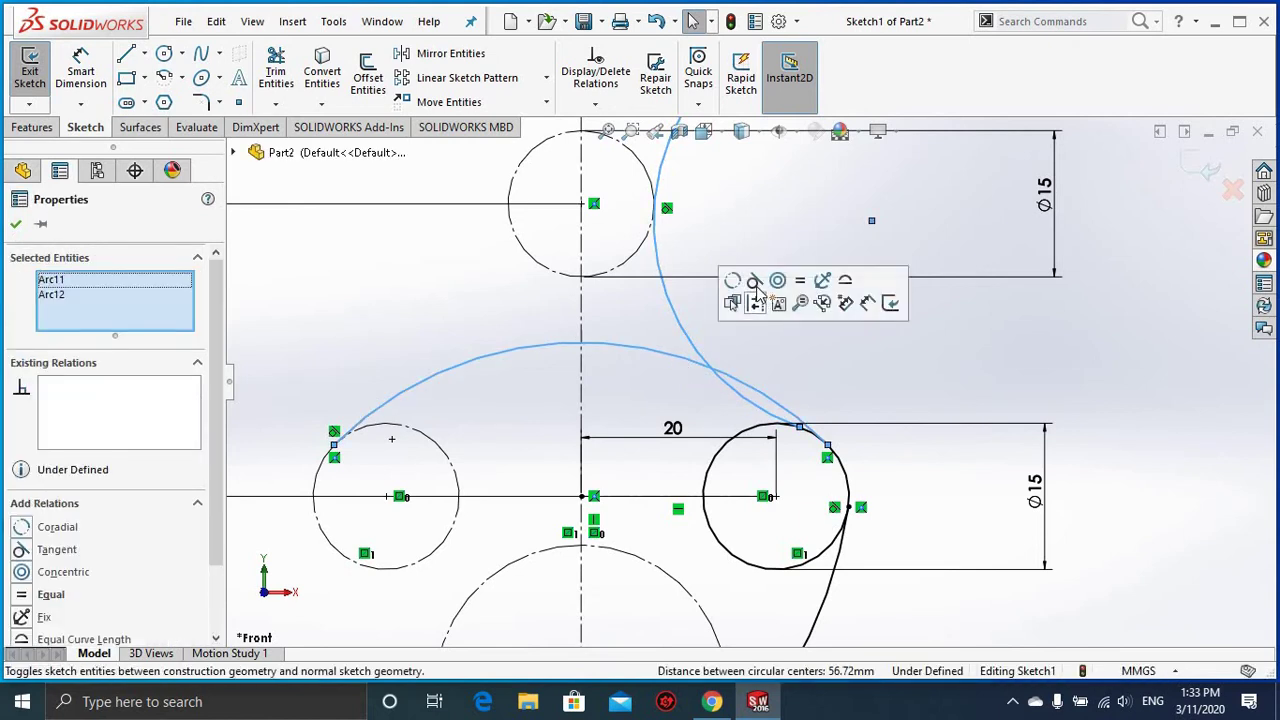
{"action": "left_click", "coordinate": [754, 281]}
{"action": "left_click", "coordinate": [816, 388]}
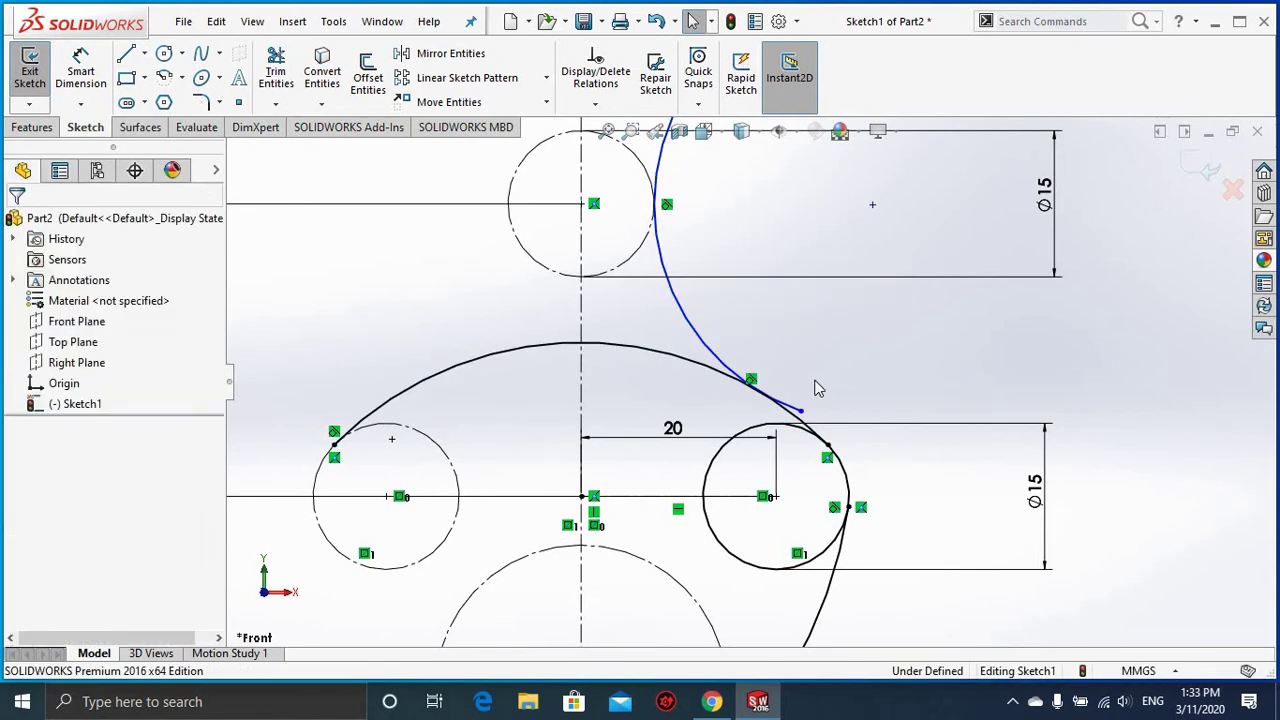
{"action": "scroll", "coordinate": [829, 396], "scroll_direction": "down", "scroll_amount": 1}
{"action": "scroll", "coordinate": [821, 388], "scroll_direction": "down", "scroll_amount": 1}
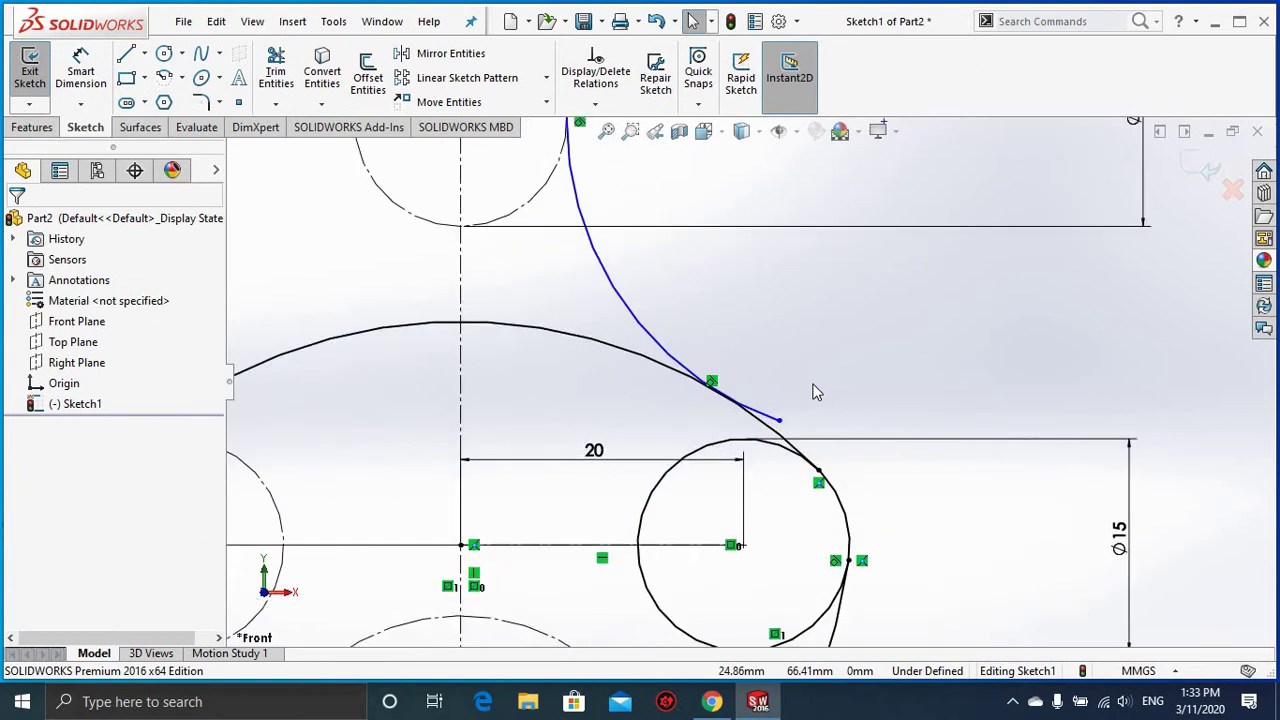
{"action": "scroll", "coordinate": [815, 390], "scroll_direction": "up", "scroll_amount": 2}
{"action": "scroll", "coordinate": [806, 393], "scroll_direction": "down", "scroll_amount": 2}
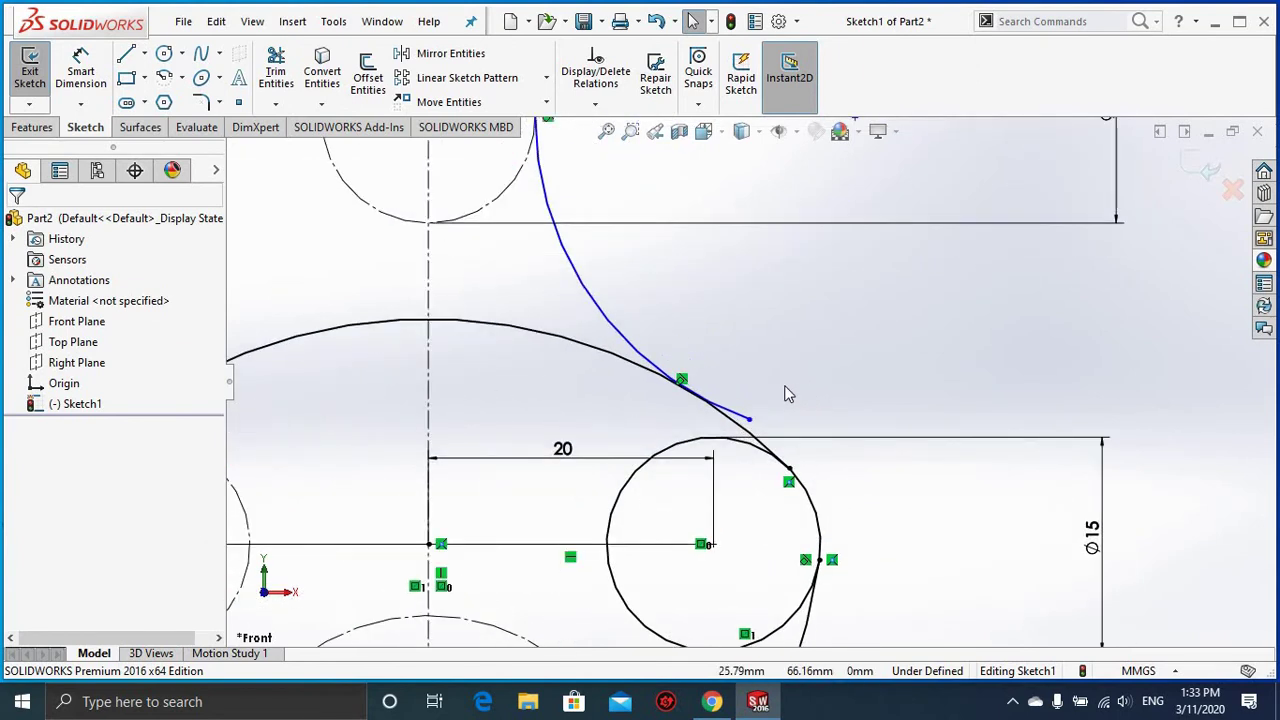
{"action": "left_click", "coordinate": [276, 72]}
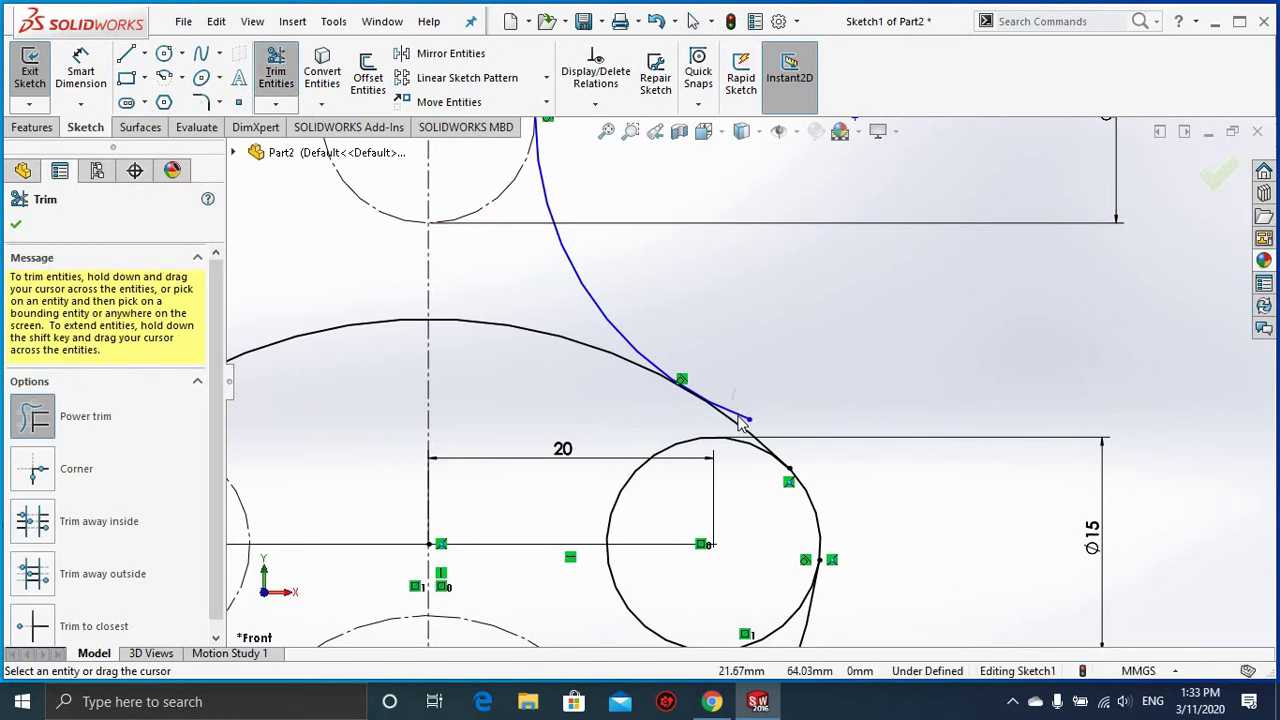
Step: Trim off the spline's tail extending past the large arc
{"action": "left_click_drag", "start_coordinate": [740, 420], "coordinate": [754, 376]}
{"action": "scroll", "coordinate": [754, 368], "scroll_direction": "up", "scroll_amount": 1}
{"action": "scroll", "coordinate": [759, 333], "scroll_direction": "up", "scroll_amount": 1}
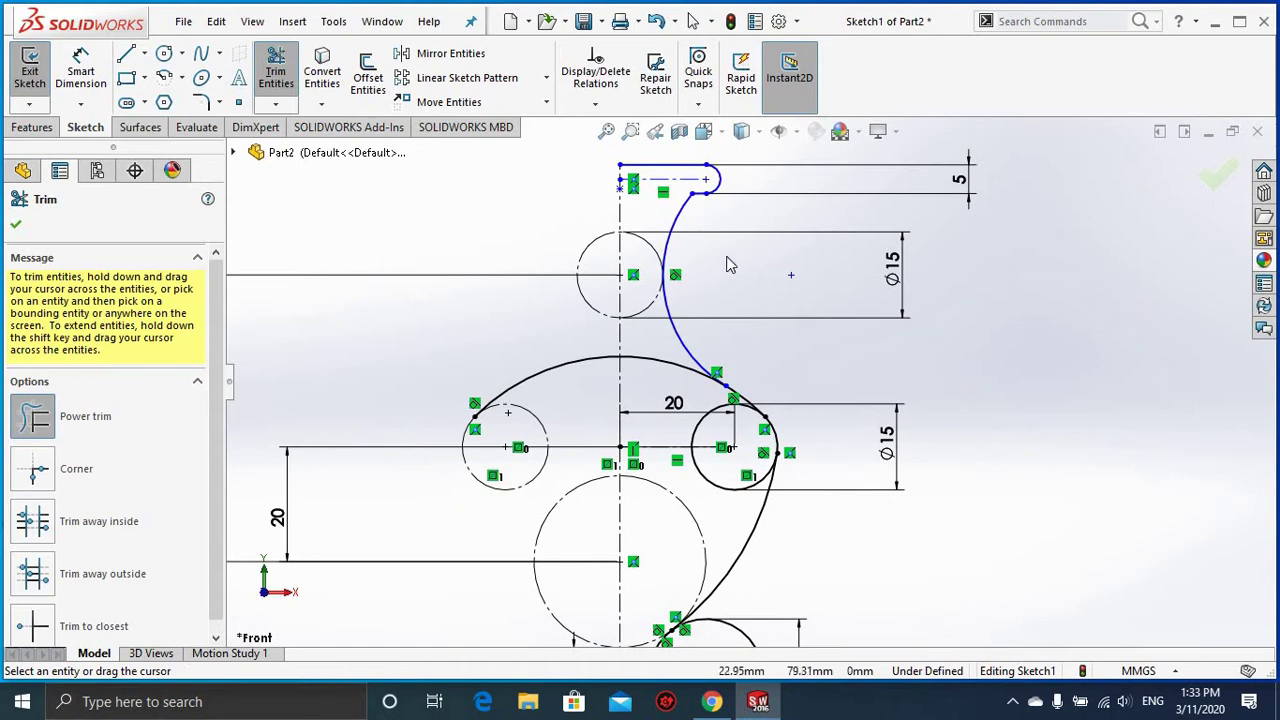
{"action": "key", "text": "Escape"}
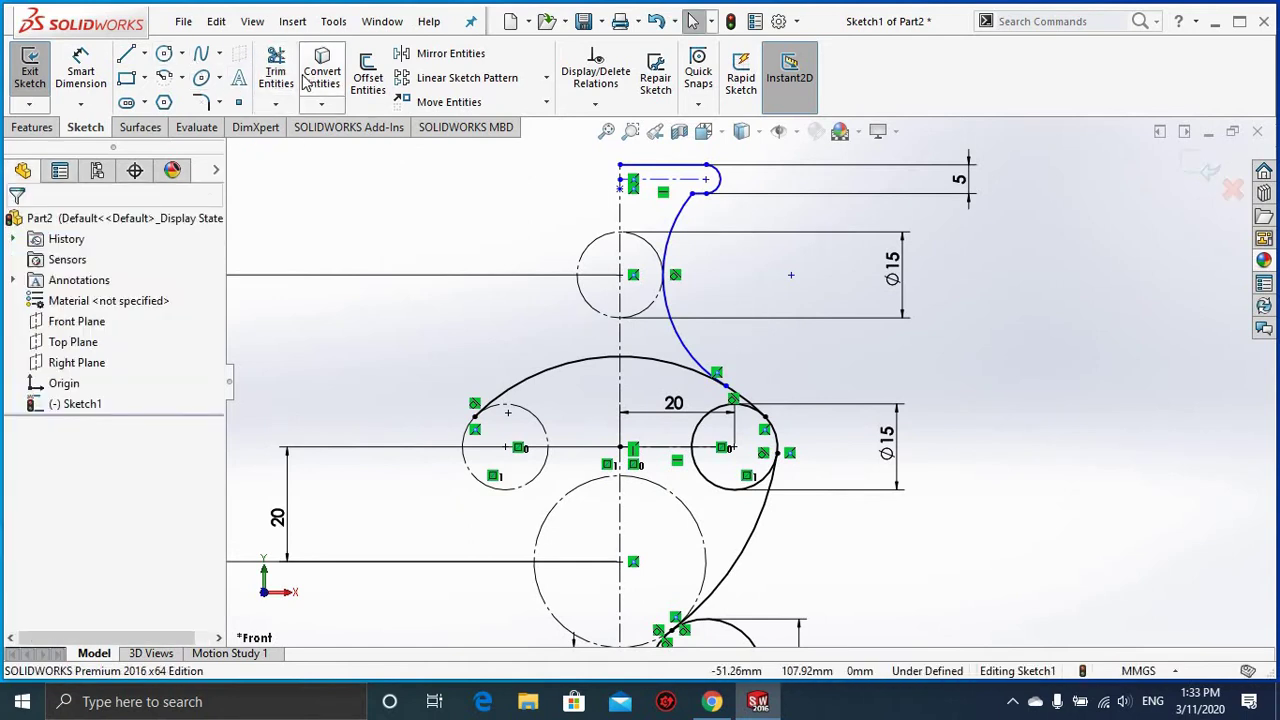
Step: Trim the large arc's left portion, the arc piece near the spline, and excess right-circle geometry
{"action": "left_click", "coordinate": [282, 78]}
{"action": "left_click_drag", "start_coordinate": [583, 412], "coordinate": [552, 340]}
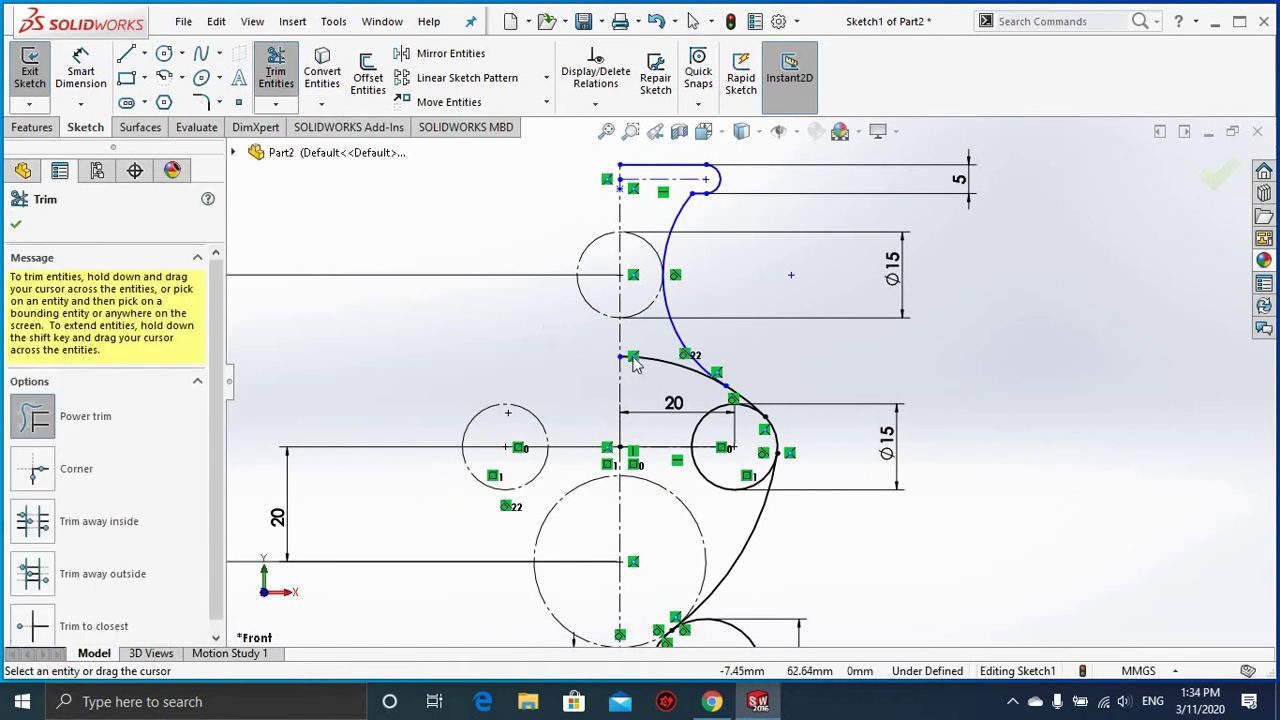
{"action": "left_click_drag", "start_coordinate": [652, 356], "coordinate": [662, 400]}
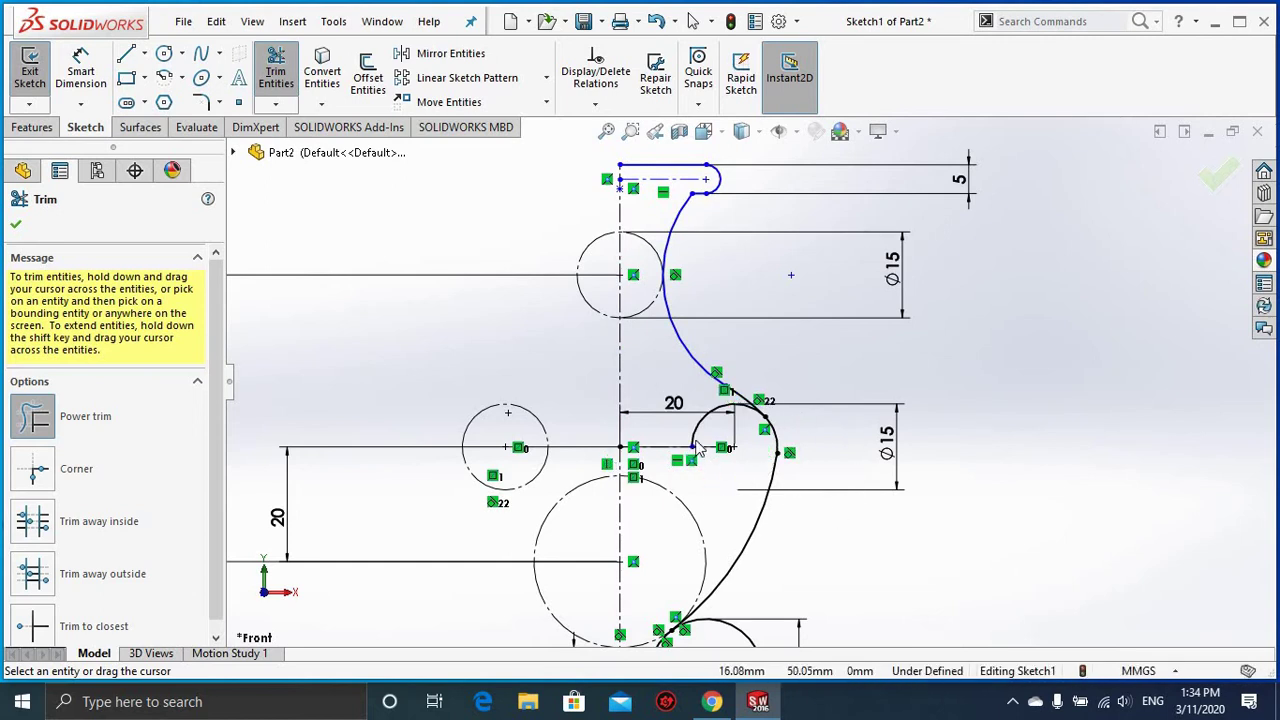
{"action": "left_click_drag", "start_coordinate": [697, 437], "coordinate": [714, 440]}
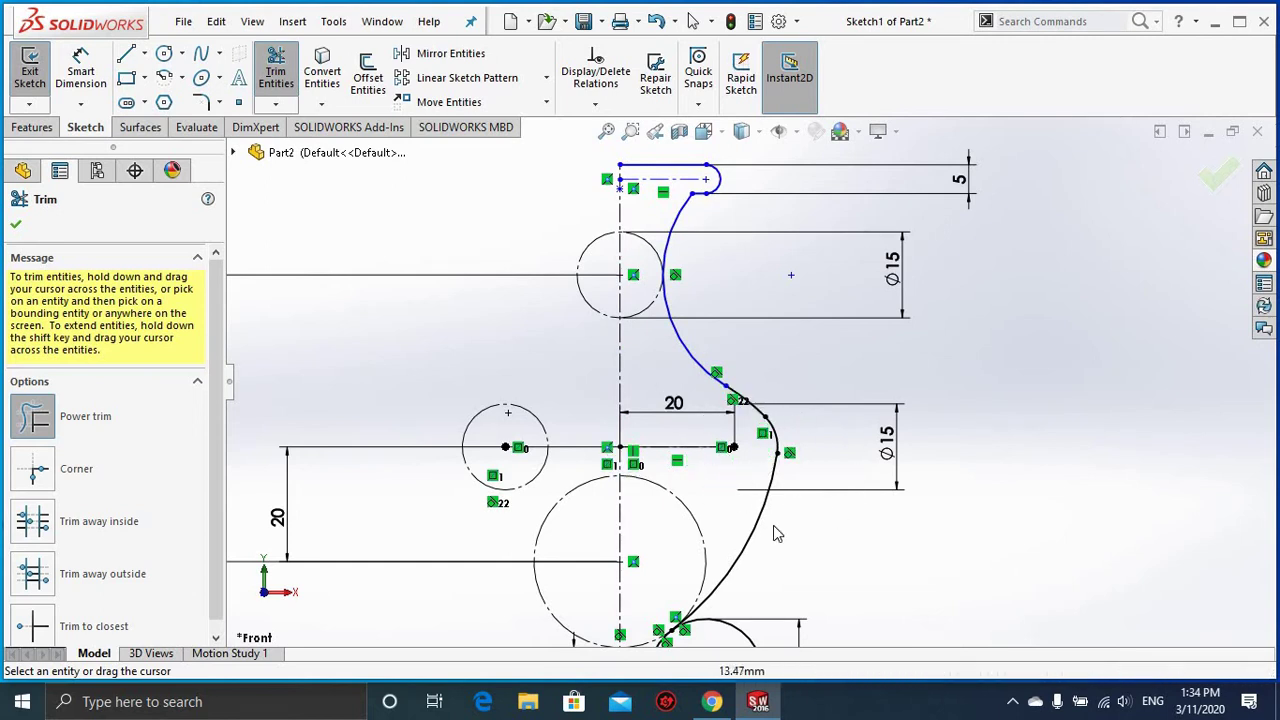
{"action": "scroll", "coordinate": [826, 589], "scroll_direction": "up", "scroll_amount": 2}
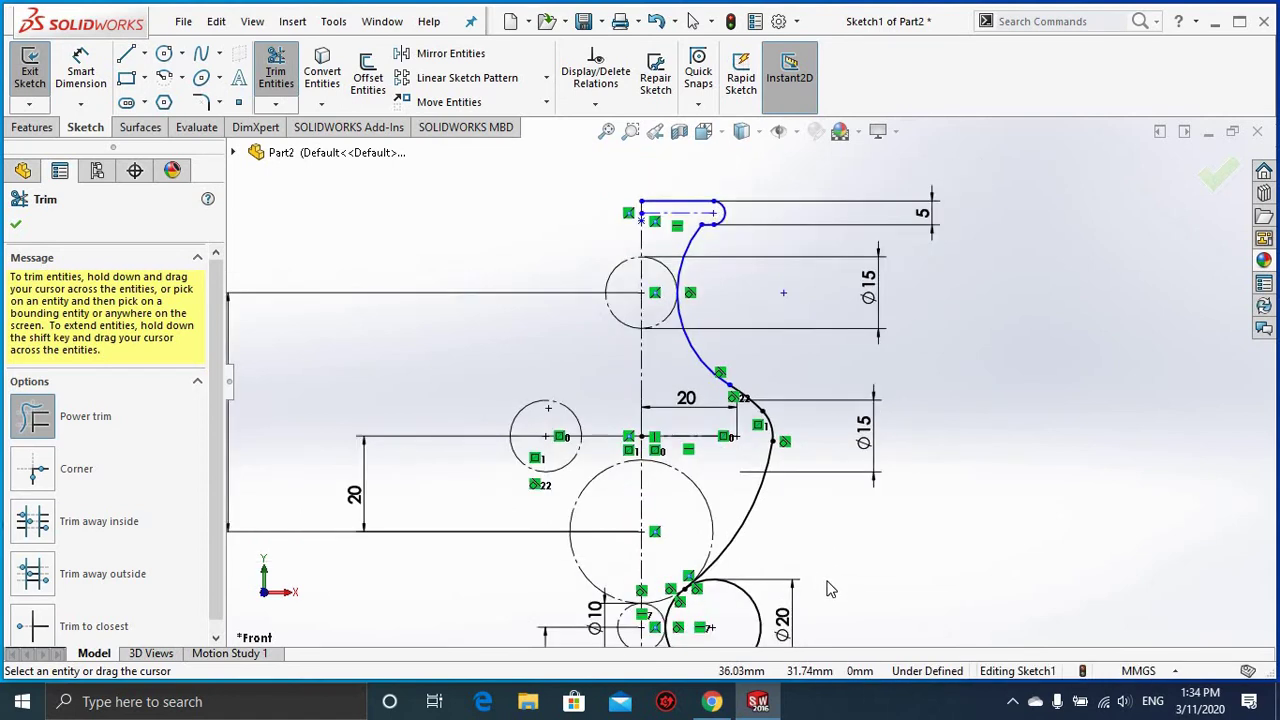
{"action": "scroll", "coordinate": [826, 589], "scroll_direction": "up", "scroll_amount": 2}
{"action": "scroll", "coordinate": [820, 587], "scroll_direction": "down", "scroll_amount": 2}
{"action": "scroll", "coordinate": [814, 586], "scroll_direction": "down", "scroll_amount": 2}
{"action": "scroll", "coordinate": [814, 586], "scroll_direction": "up", "scroll_amount": 2}
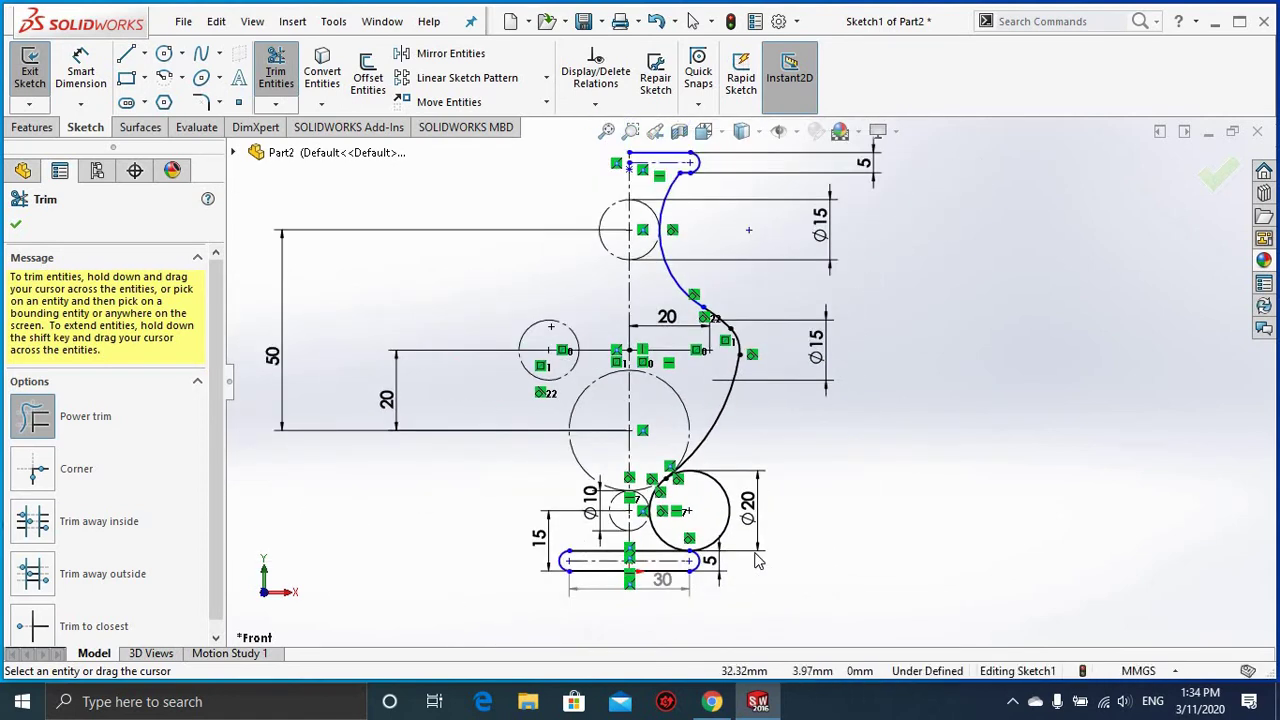
{"action": "scroll", "coordinate": [760, 560], "scroll_direction": "down", "scroll_amount": 2}
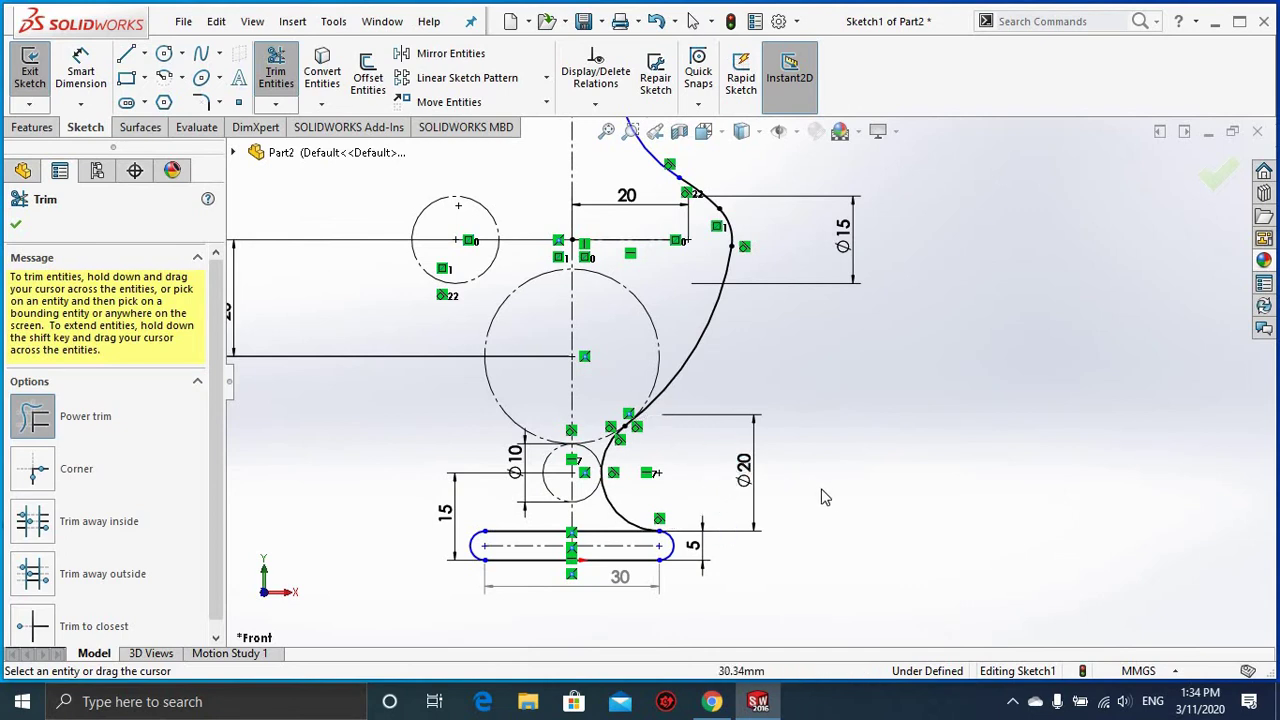
Step: Trim away the left half of the bottom slot, accepting the break-up warning
{"action": "left_click", "coordinate": [548, 544]}
{"action": "left_click", "coordinate": [683, 361]}
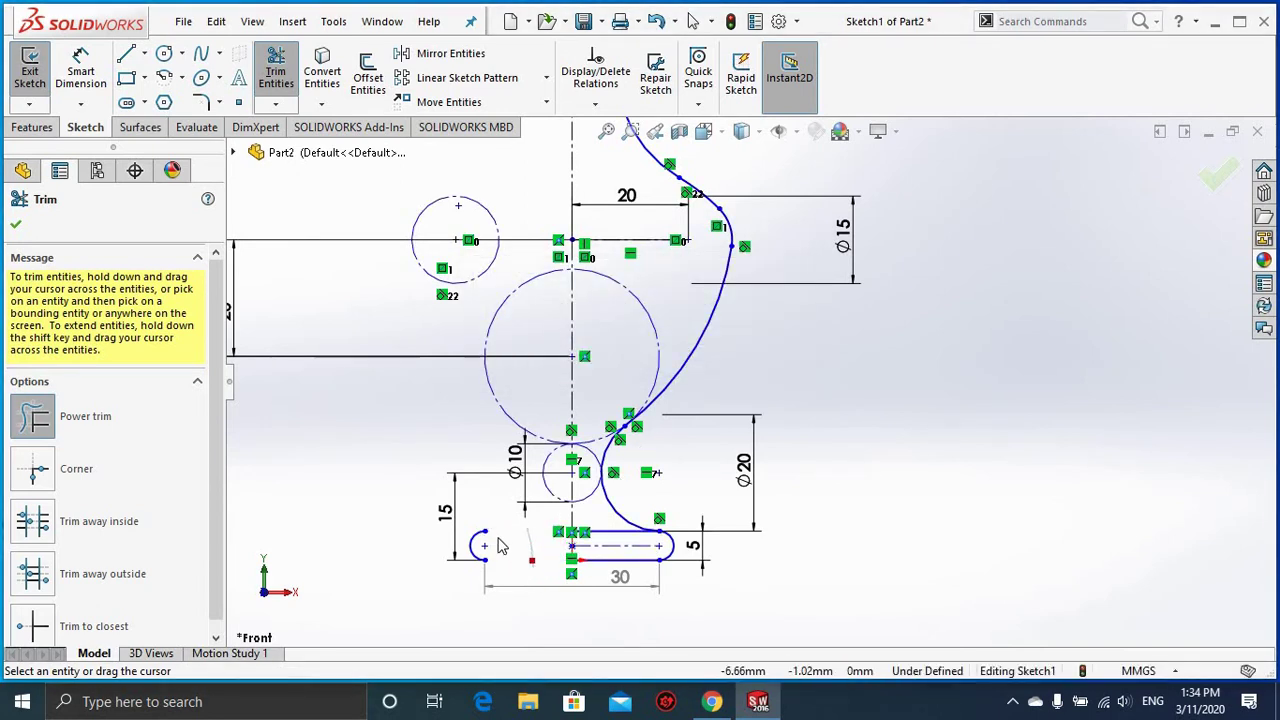
{"action": "left_click_drag", "start_coordinate": [492, 538], "coordinate": [469, 541]}
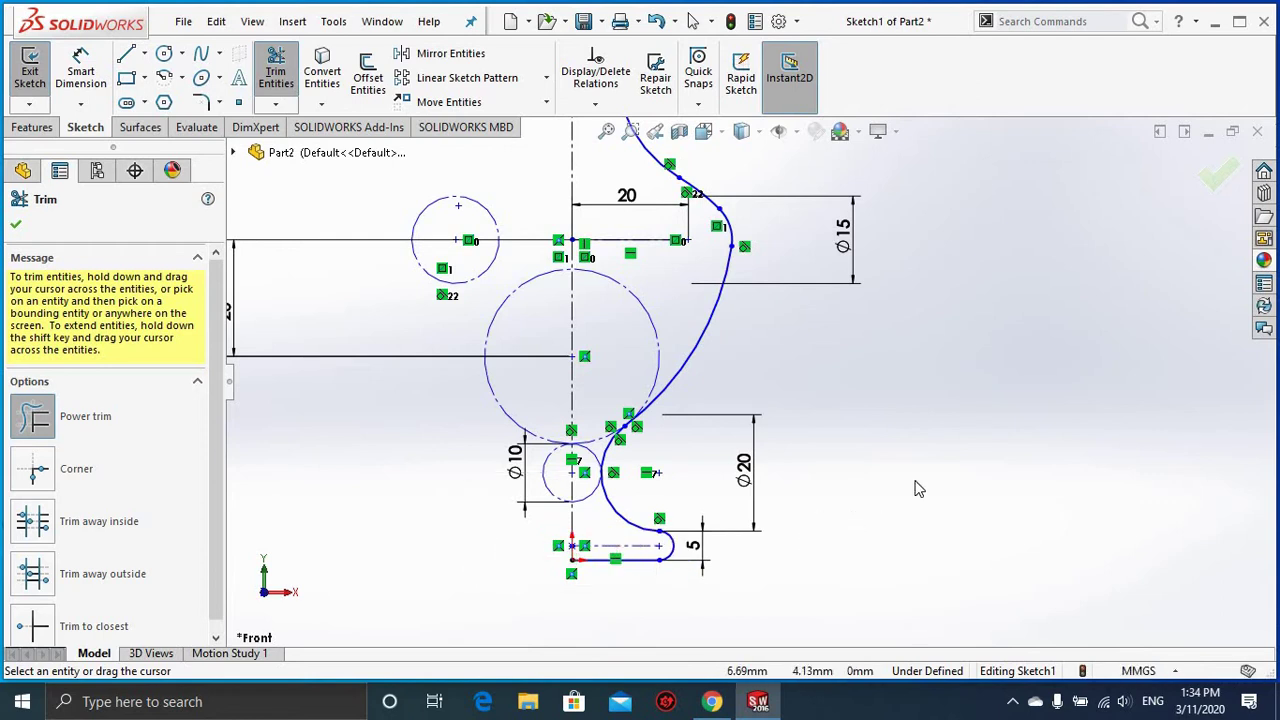
{"action": "scroll", "coordinate": [926, 450], "scroll_direction": "up", "scroll_amount": 2}
{"action": "scroll", "coordinate": [923, 407], "scroll_direction": "up", "scroll_amount": 1}
{"action": "scroll", "coordinate": [923, 398], "scroll_direction": "up", "scroll_amount": 2}
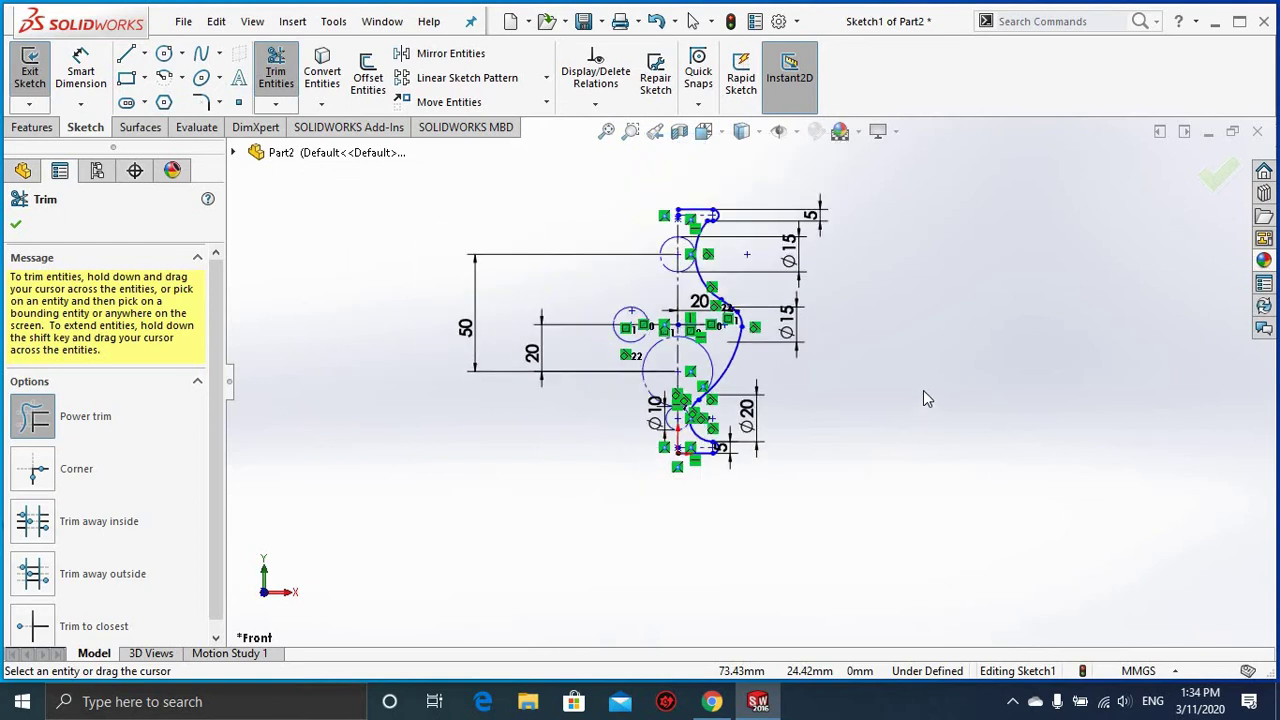
{"action": "key", "text": "Escape"}
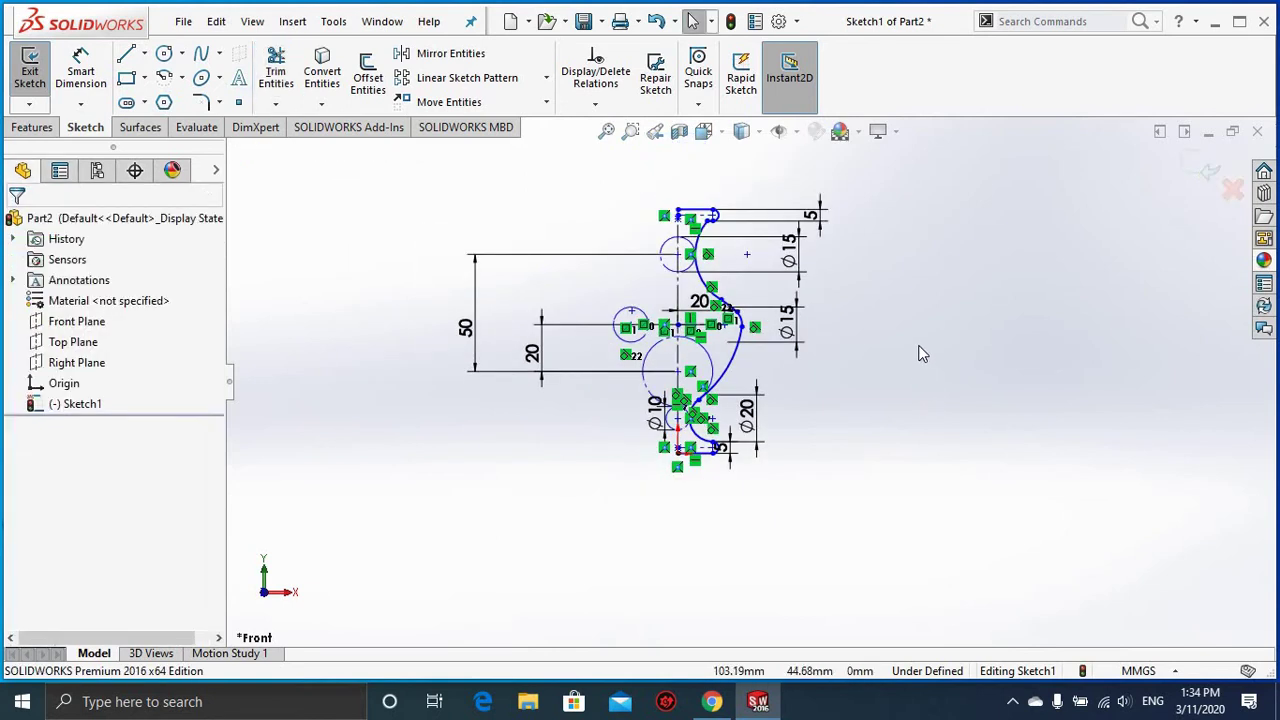
Step: Revolve the auto-closed half-profile 360° about the centerline (Line9) to create Revolve1
{"action": "scroll", "coordinate": [922, 353], "scroll_direction": "down", "scroll_amount": 1}
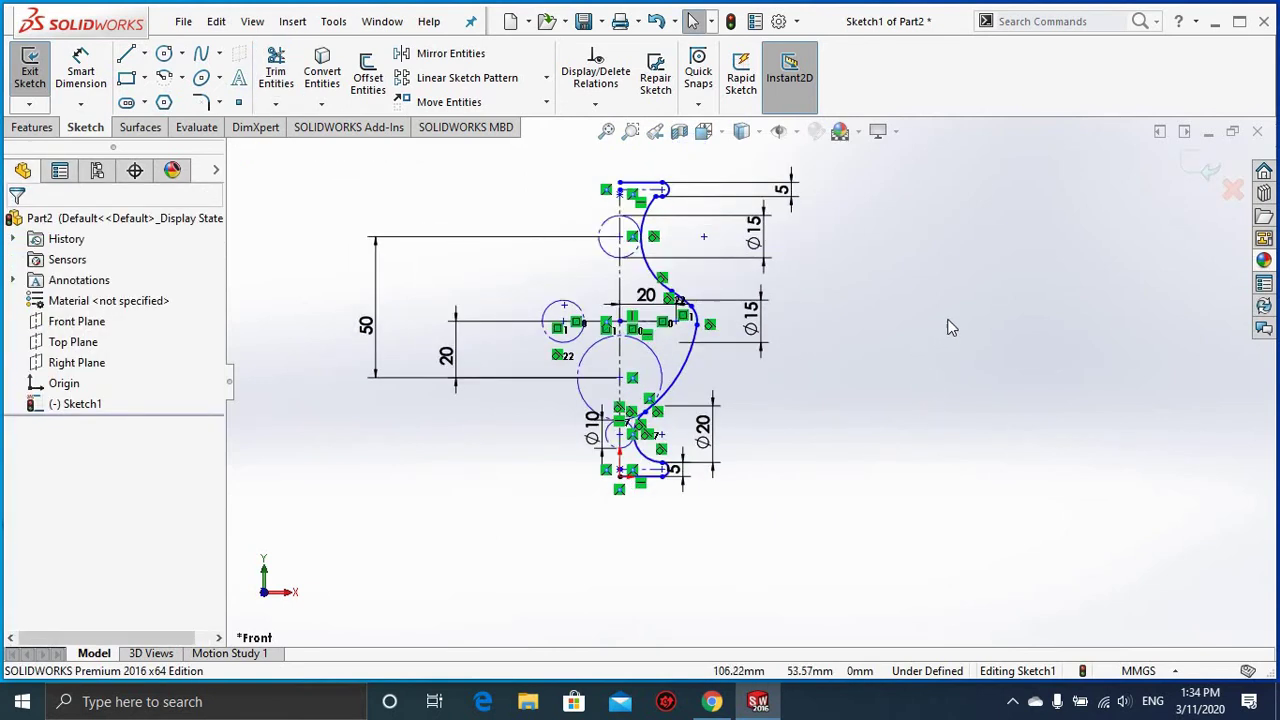
{"action": "left_click", "coordinate": [1180, 167]}
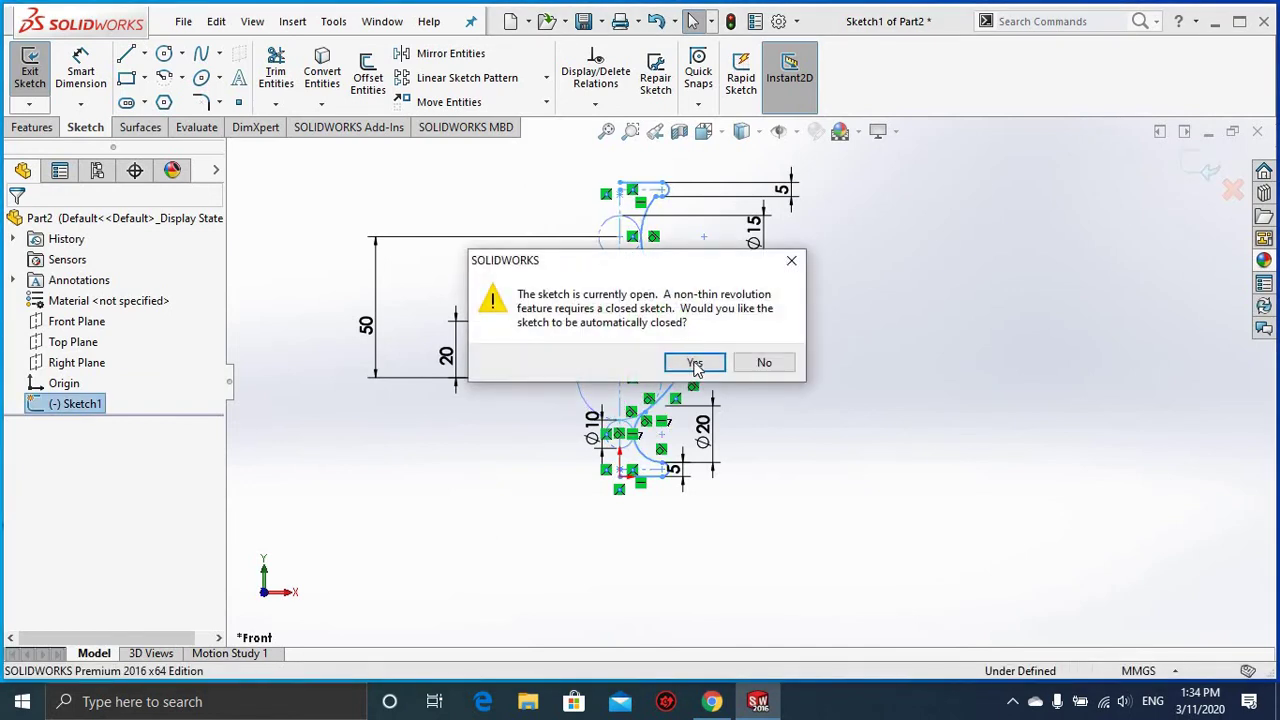
{"action": "left_click", "coordinate": [695, 363]}
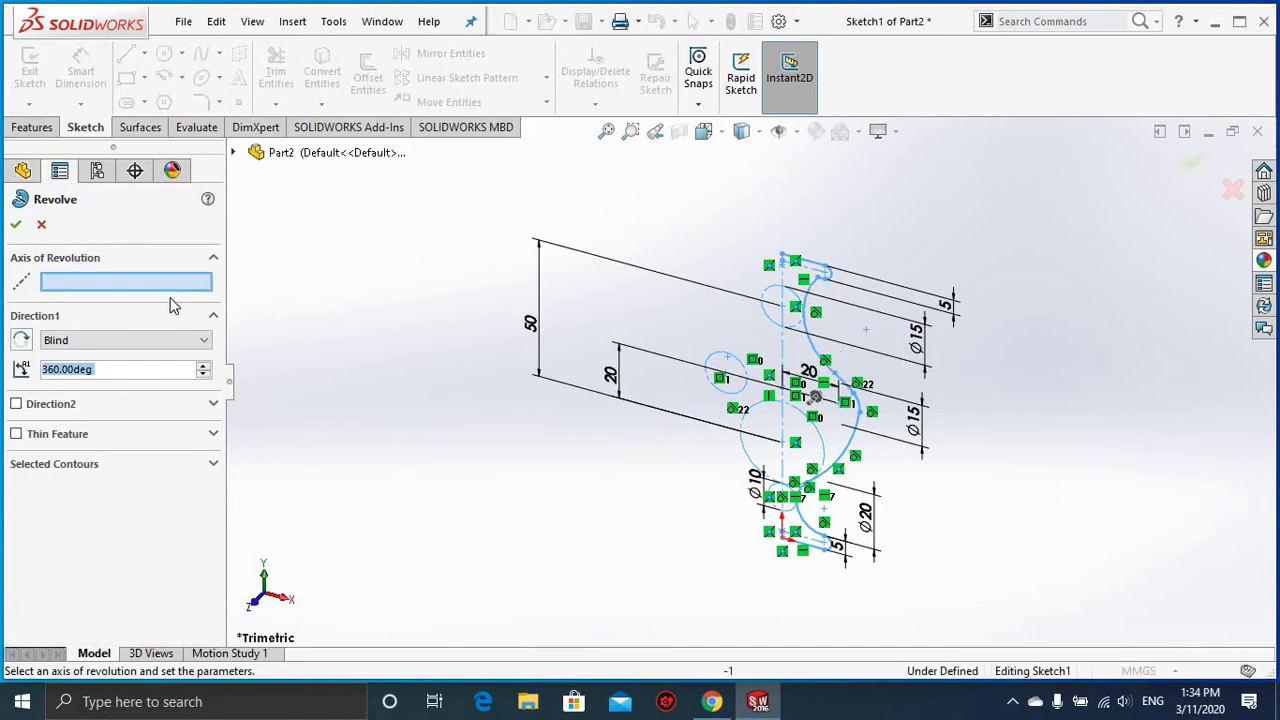
{"action": "left_click", "coordinate": [785, 350]}
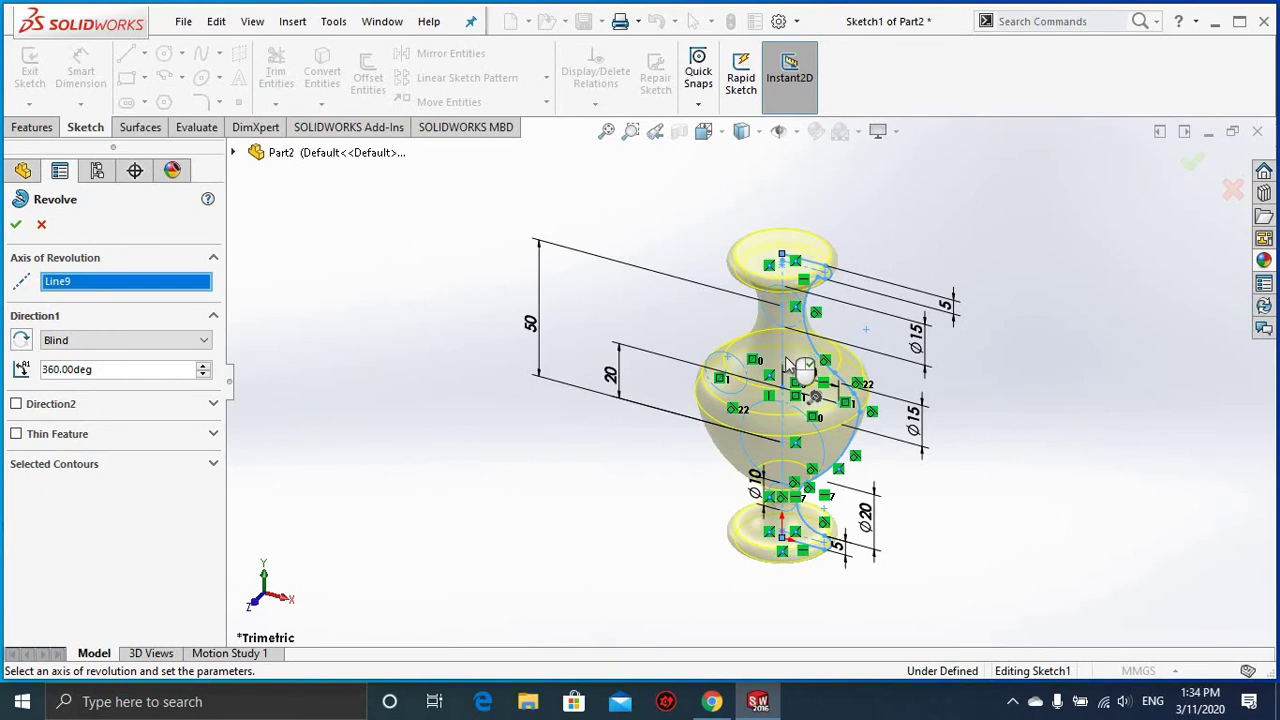
{"action": "left_click", "coordinate": [14, 225]}
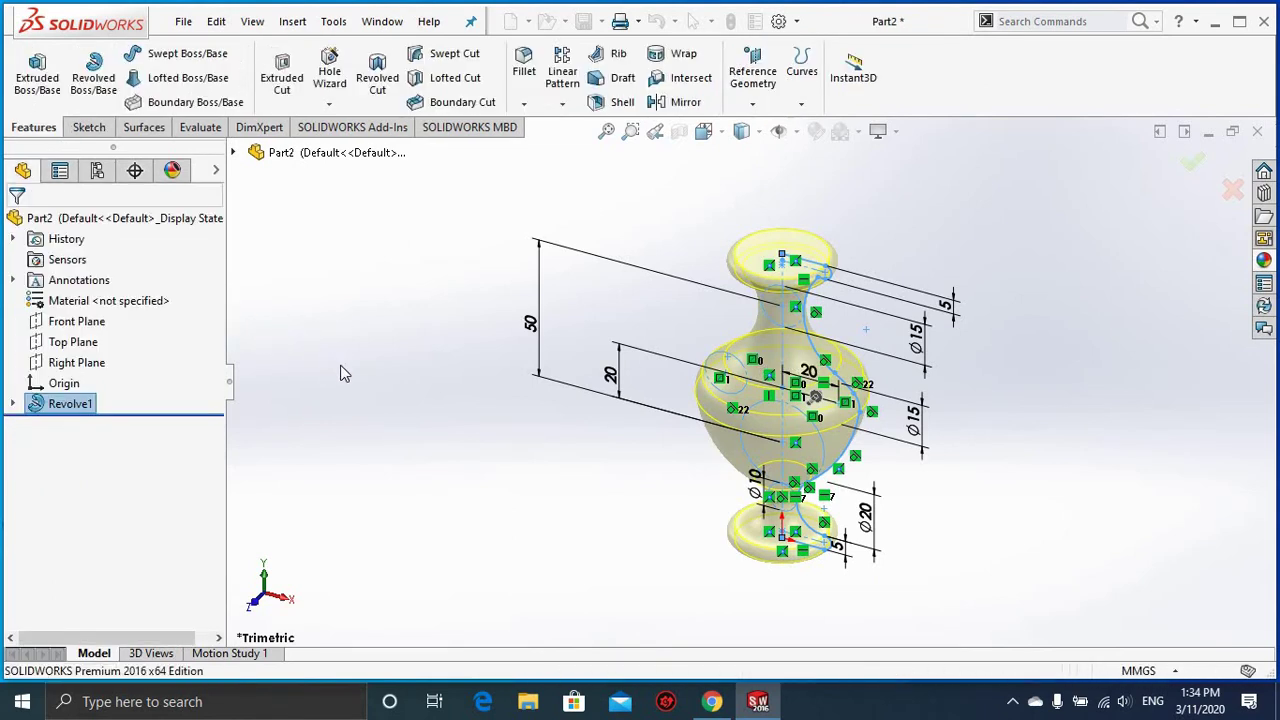
Step: Orbit around the revolved vase to inspect it, then begin an Extruded Boss/Base feature
{"action": "middle_click_drag", "start_coordinate": [622, 470], "coordinate": [840, 488]}
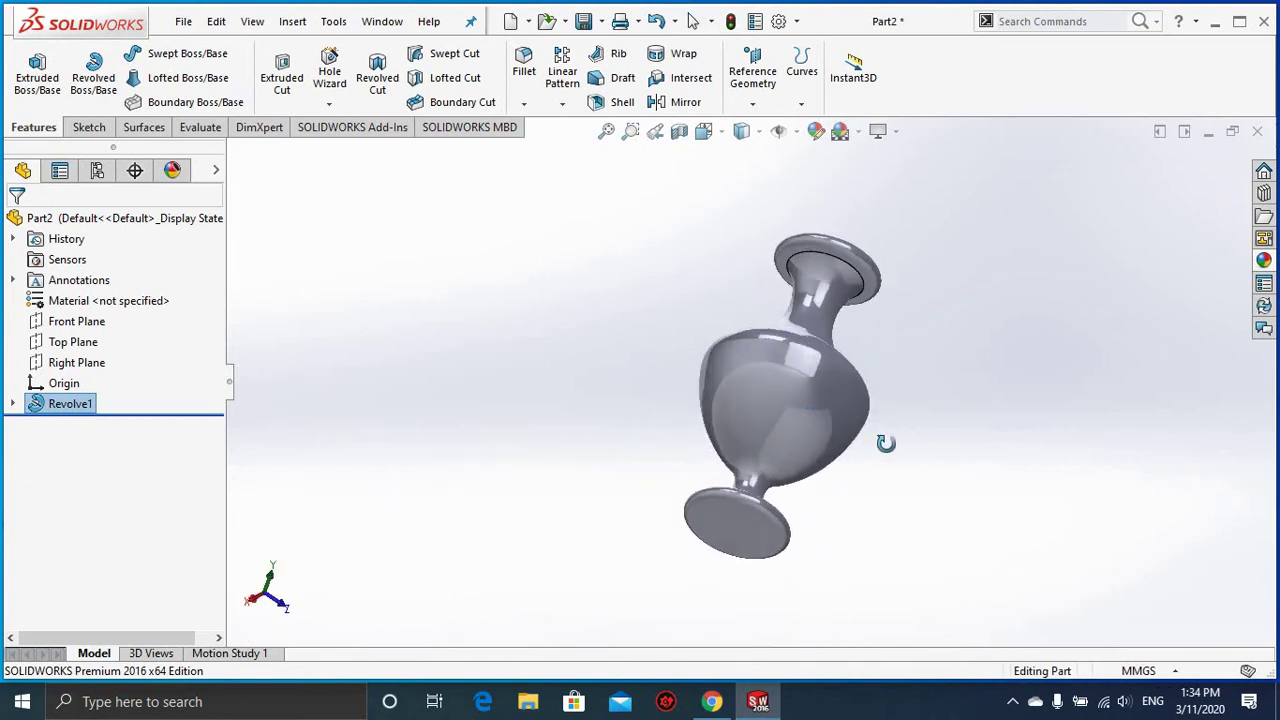
{"action": "middle_click_drag", "start_coordinate": [840, 488], "coordinate": [877, 551]}
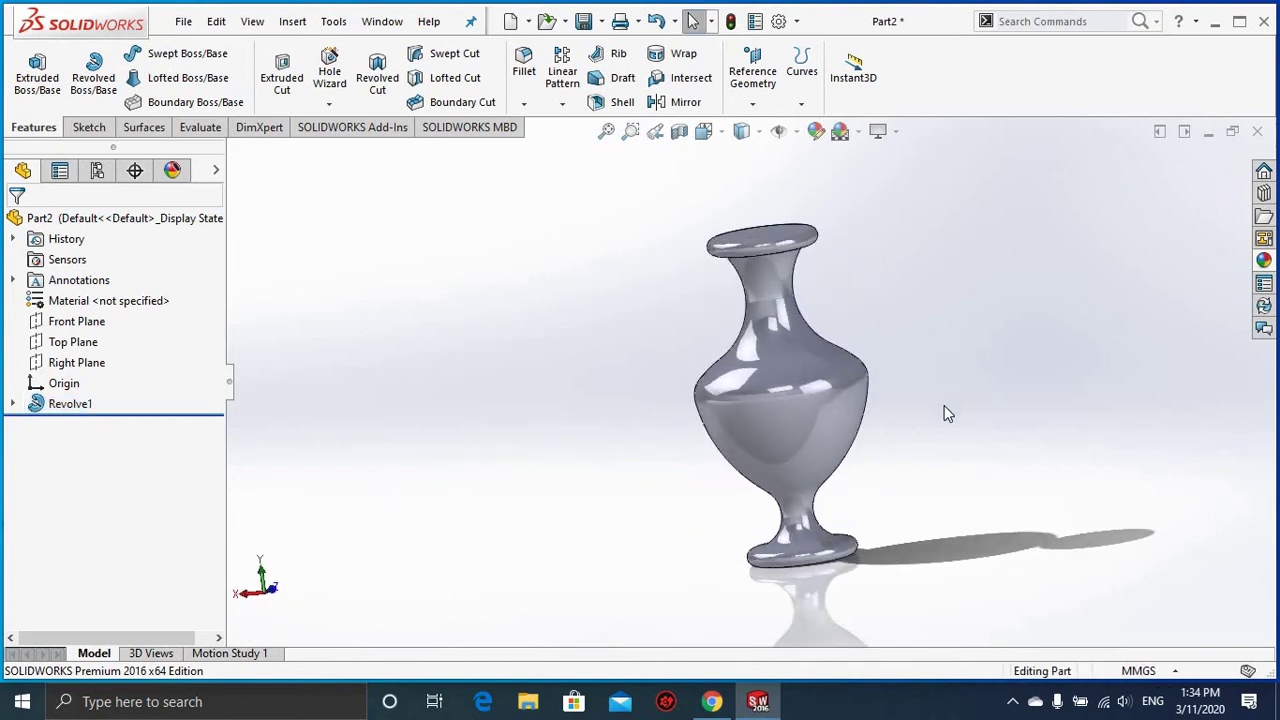
{"action": "mouse_move", "coordinate": [947, 413]}
{"action": "middle_mouse_down"}
{"action": "mouse_move", "coordinate": [891, 443]}
{"action": "mouse_move", "coordinate": [963, 363]}
{"action": "middle_mouse_up"}
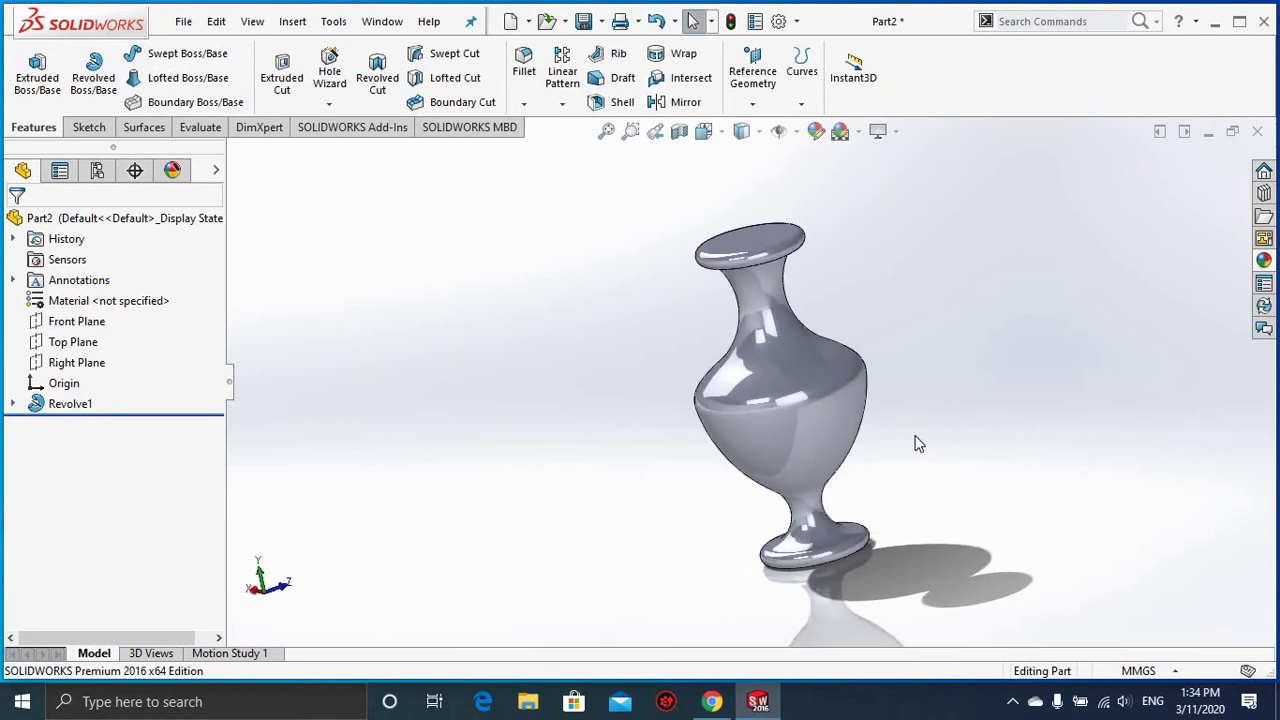
{"action": "mouse_move", "coordinate": [918, 443]}
{"action": "middle_mouse_down"}
{"action": "mouse_move", "coordinate": [851, 426]}
{"action": "mouse_move", "coordinate": [760, 440]}
{"action": "middle_mouse_up"}
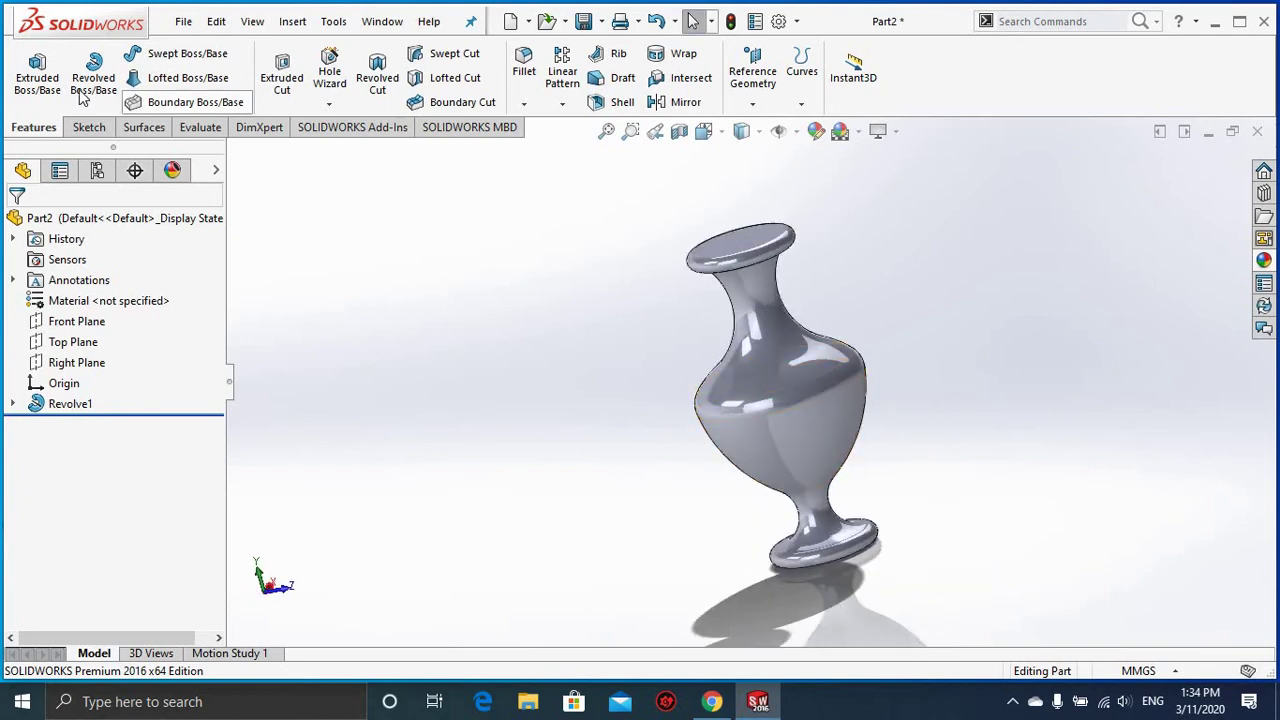
{"action": "left_click", "coordinate": [37, 74]}
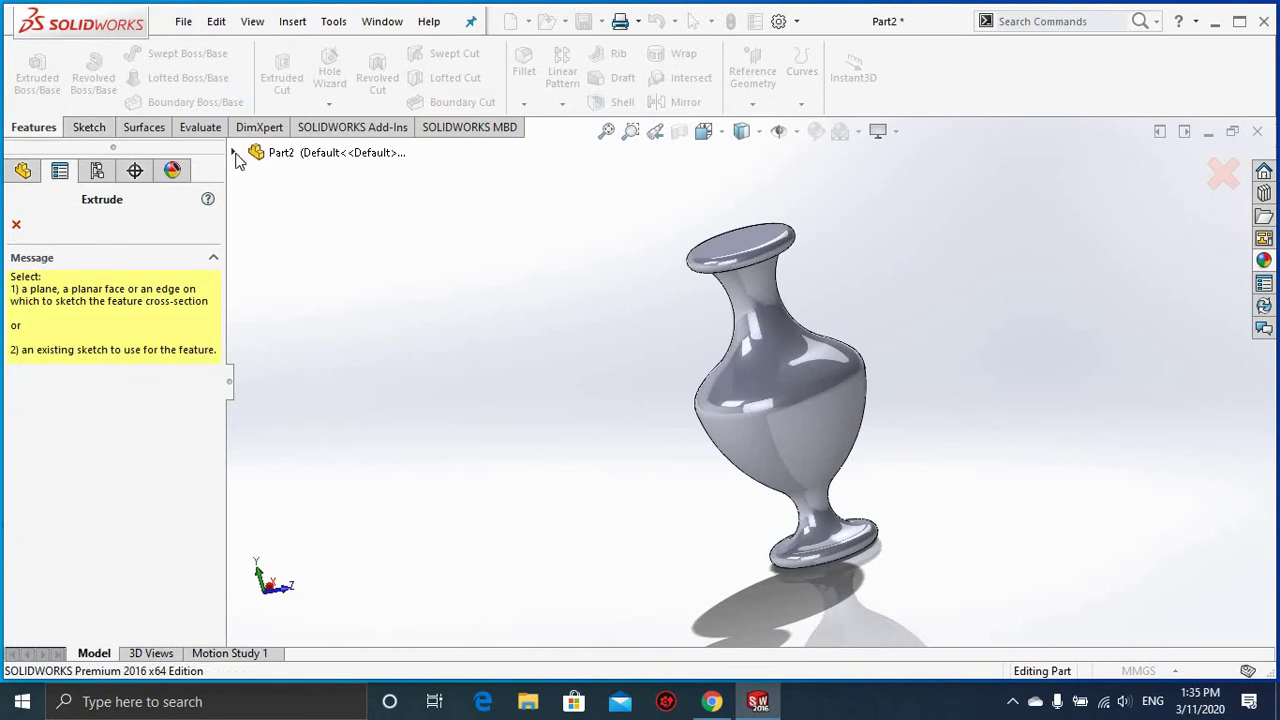
Step: Sketch on the Front Plane and view Sketch2 Normal To
{"action": "left_click", "coordinate": [234, 154]}
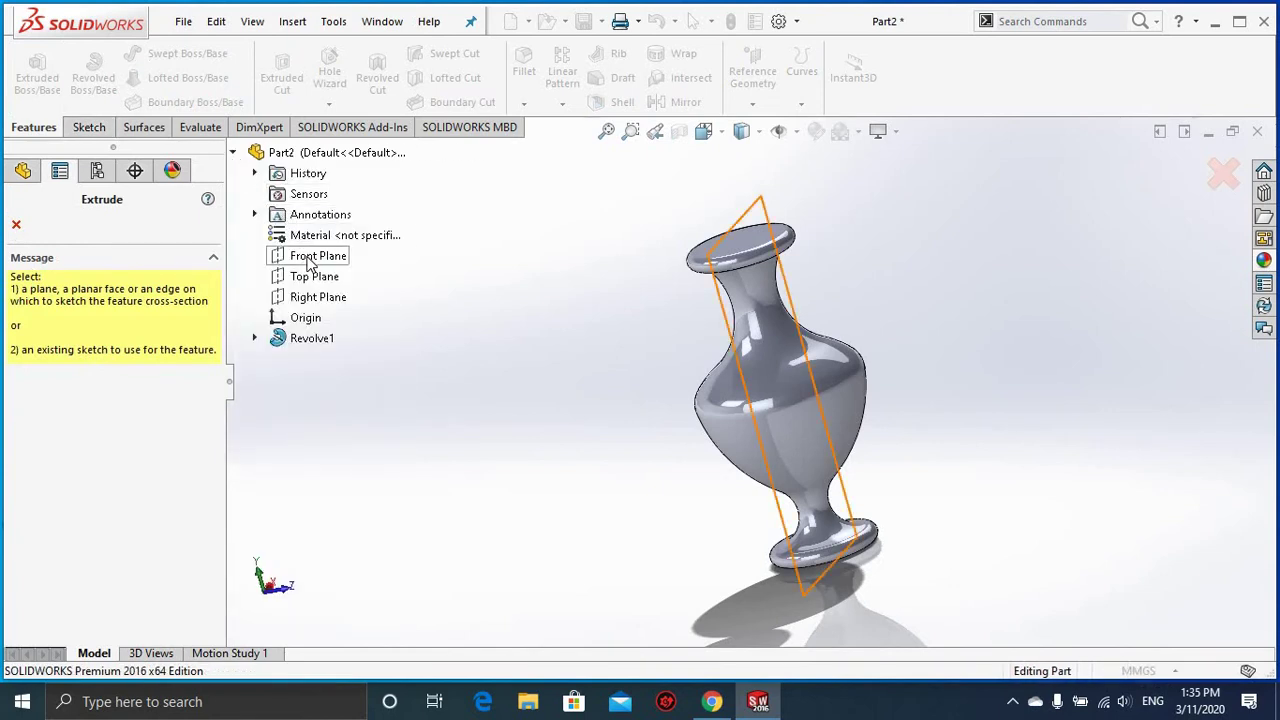
{"action": "left_click", "coordinate": [311, 262]}
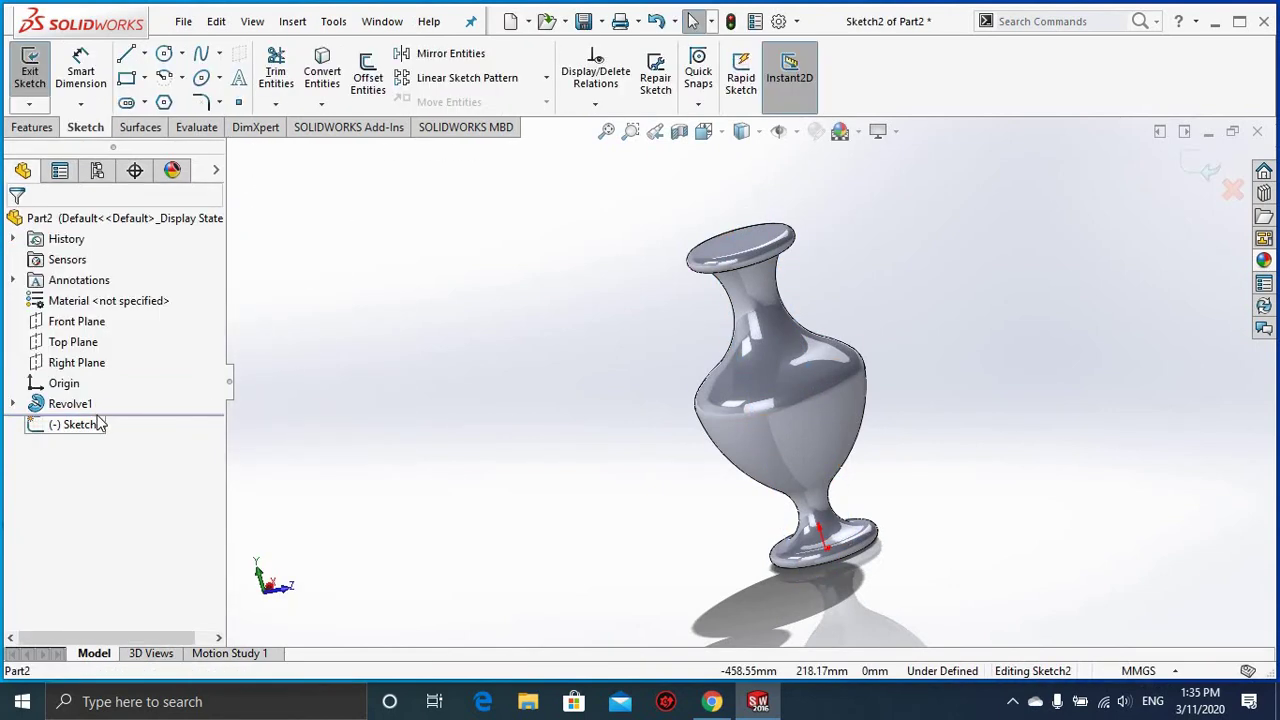
{"action": "left_click", "coordinate": [98, 428]}
{"action": "left_click", "coordinate": [131, 397]}
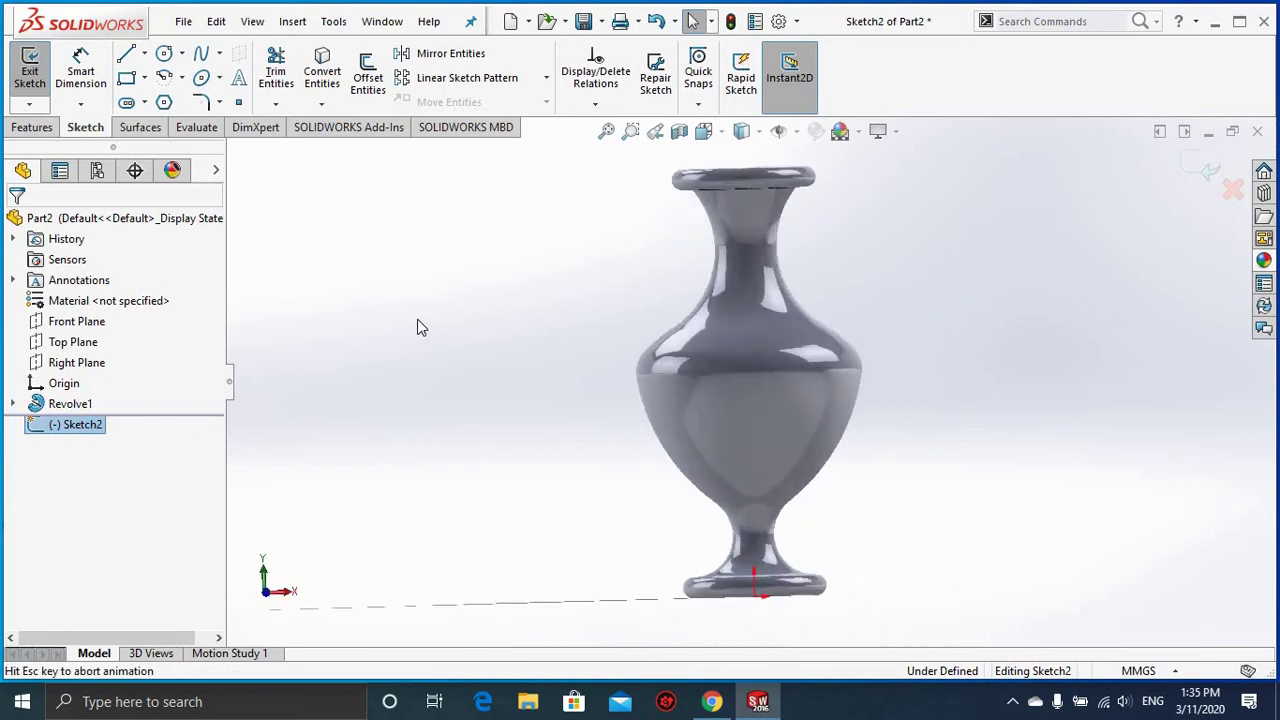
{"action": "scroll", "coordinate": [874, 320], "scroll_direction": "down", "scroll_amount": 2}
{"action": "scroll", "coordinate": [862, 345], "scroll_direction": "down", "scroll_amount": 1}
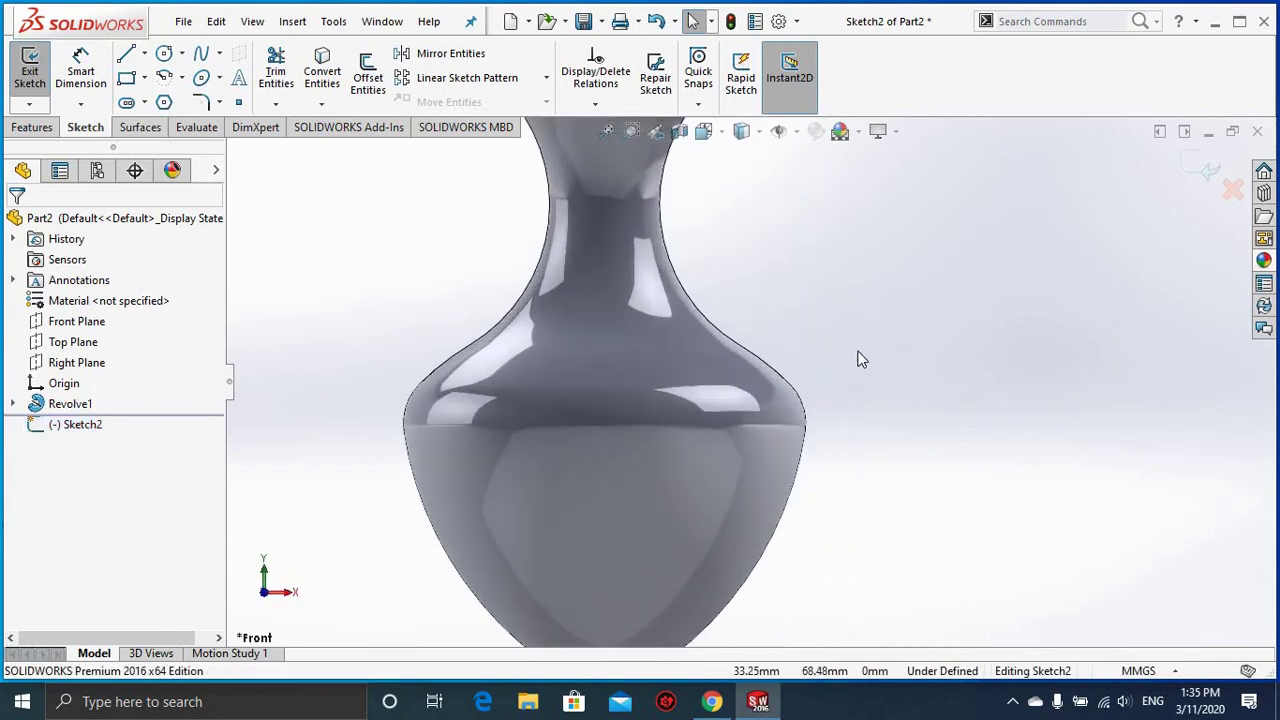
Step: Draw two concentric circles centred on the vase's right outline
{"action": "left_click", "coordinate": [168, 55]}
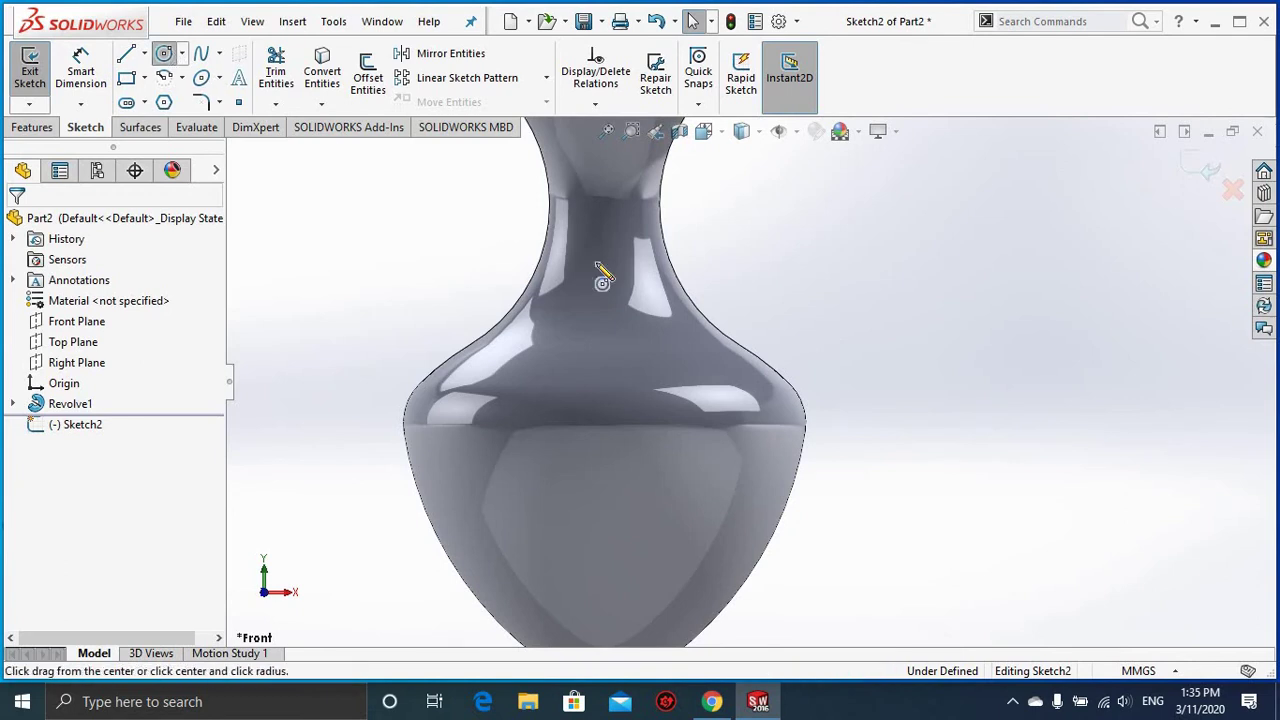
{"action": "left_click", "coordinate": [803, 404]}
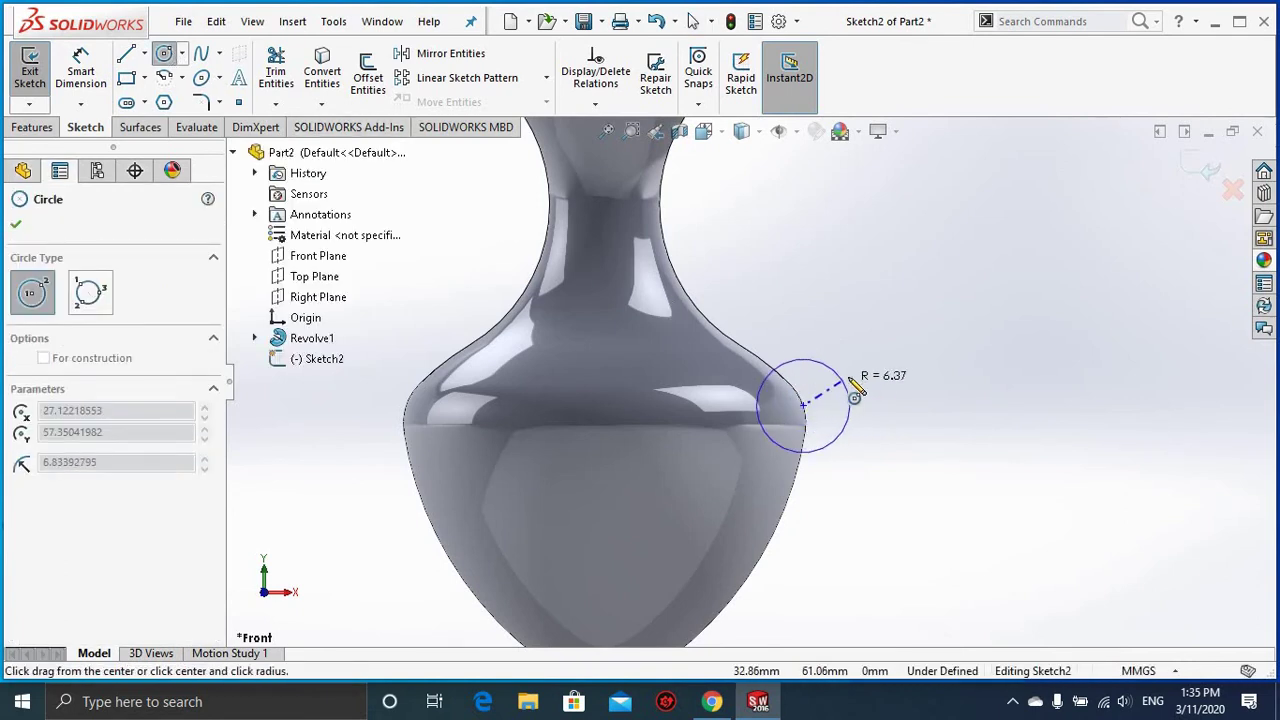
{"action": "left_click", "coordinate": [859, 373]}
{"action": "left_click", "coordinate": [803, 404]}
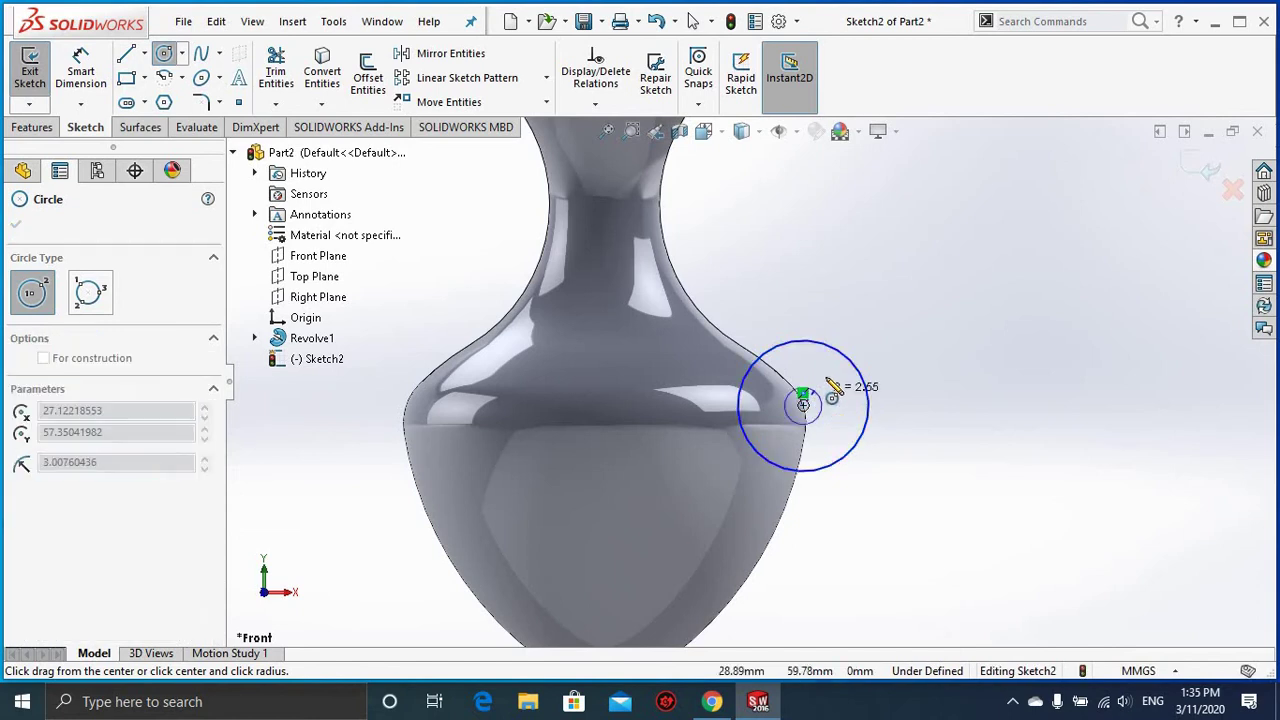
{"action": "left_click", "coordinate": [825, 372]}
Step: Dimension the concentric circles to Ø20 and Ø10
{"action": "left_click", "coordinate": [97, 83]}
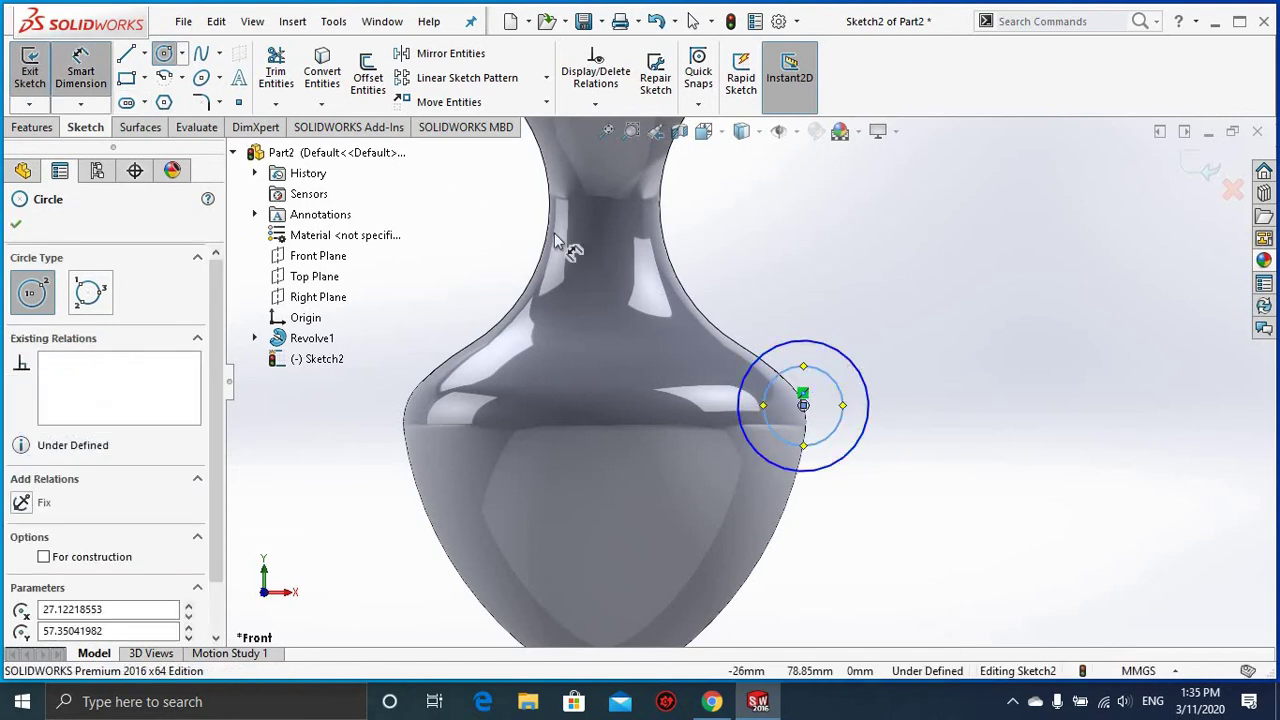
{"action": "left_click", "coordinate": [800, 281]}
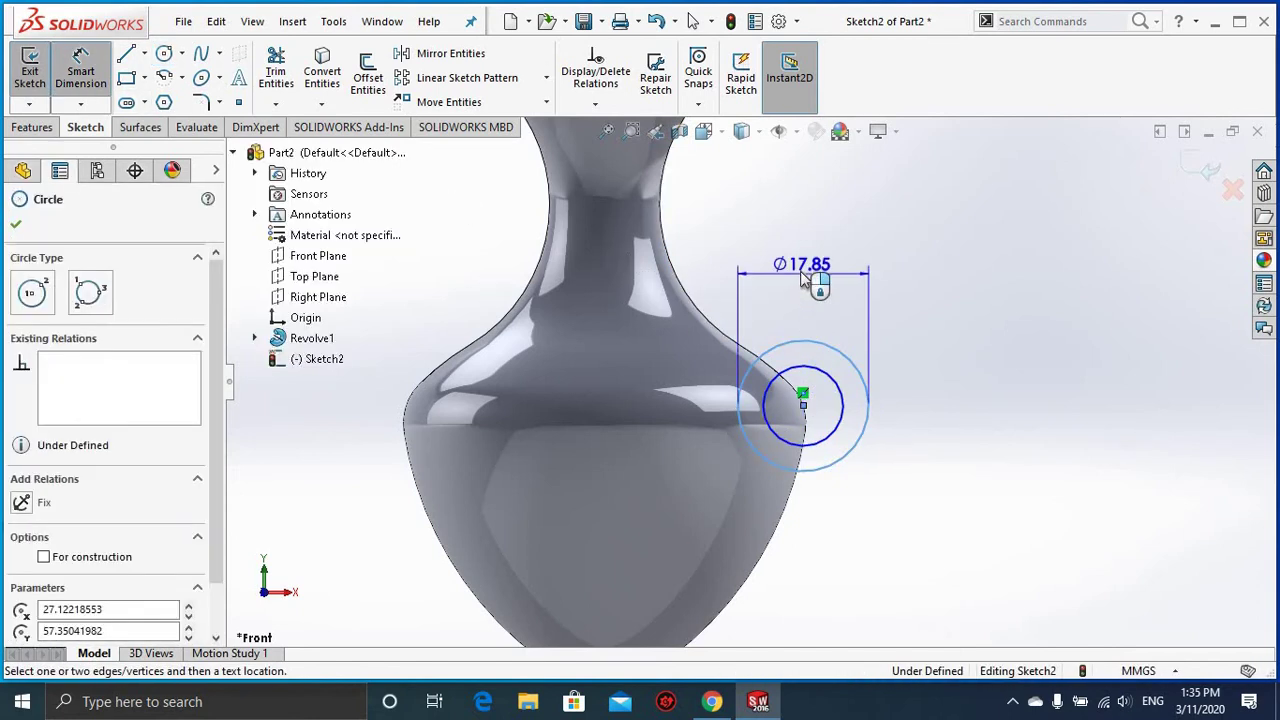
{"action": "left_click", "coordinate": [800, 271]}
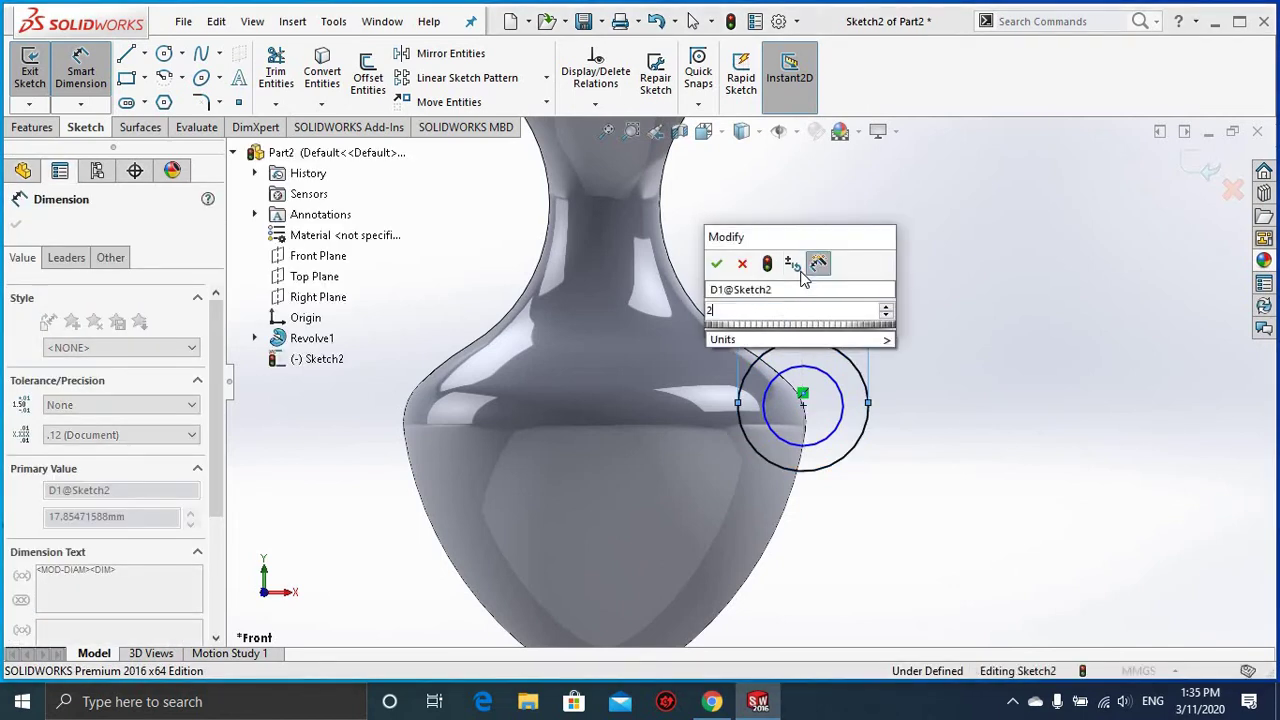
{"action": "type", "text": "20"}
{"action": "key", "text": "Return"}
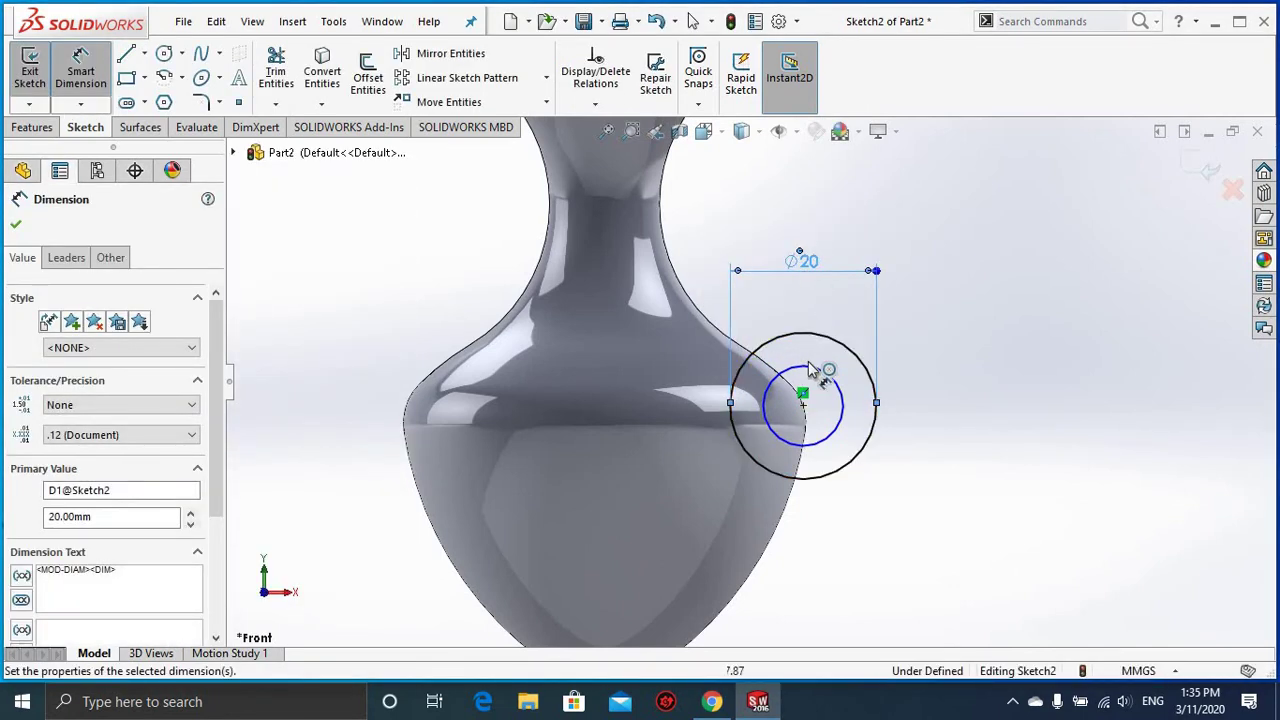
{"action": "left_click", "coordinate": [812, 370]}
{"action": "left_click", "coordinate": [811, 309]}
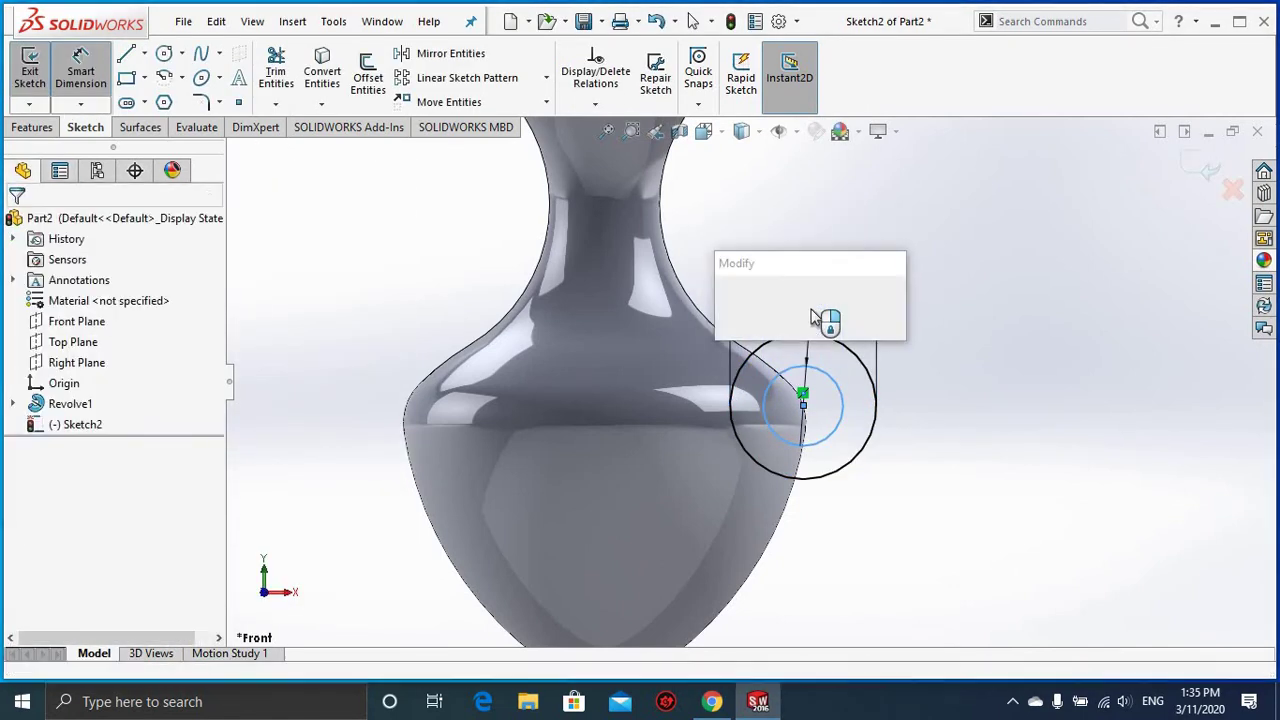
{"action": "type", "text": "10"}
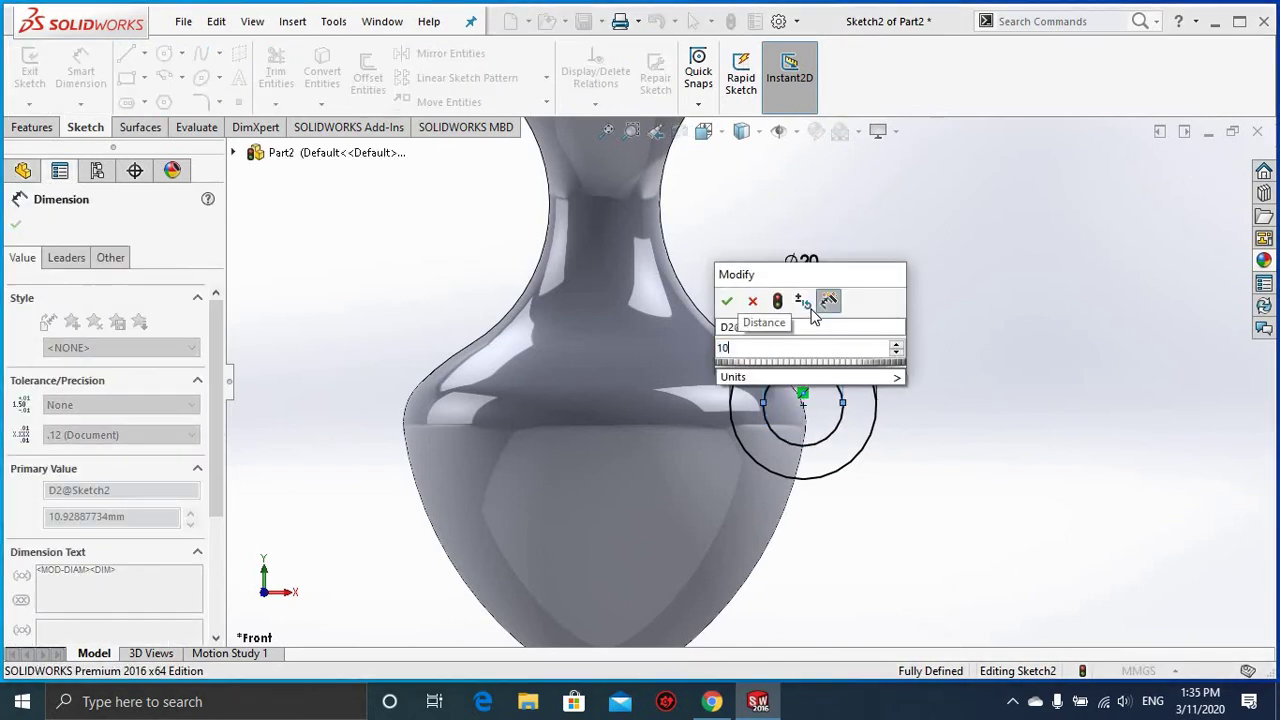
{"action": "key", "text": "Return"}
Step: Draw a new circle below the ring and dimension it to Ø10
{"action": "key", "text": "Escape"}
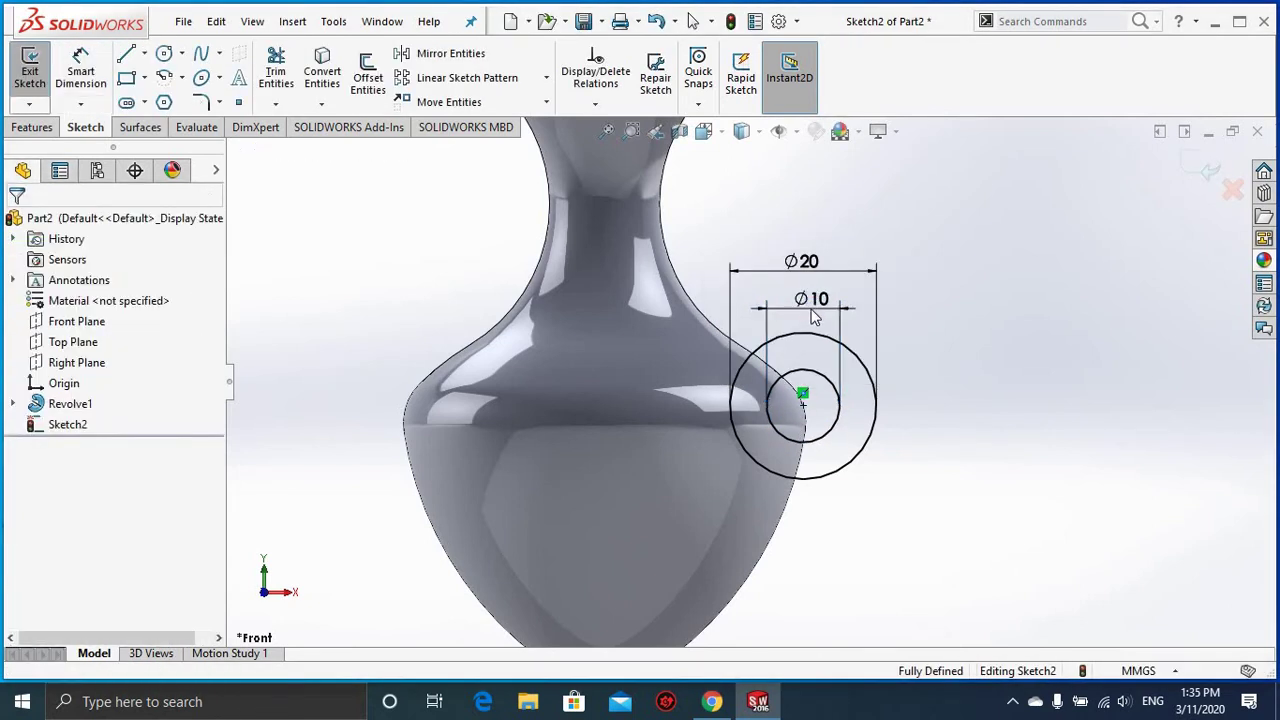
{"action": "left_click", "coordinate": [164, 53]}
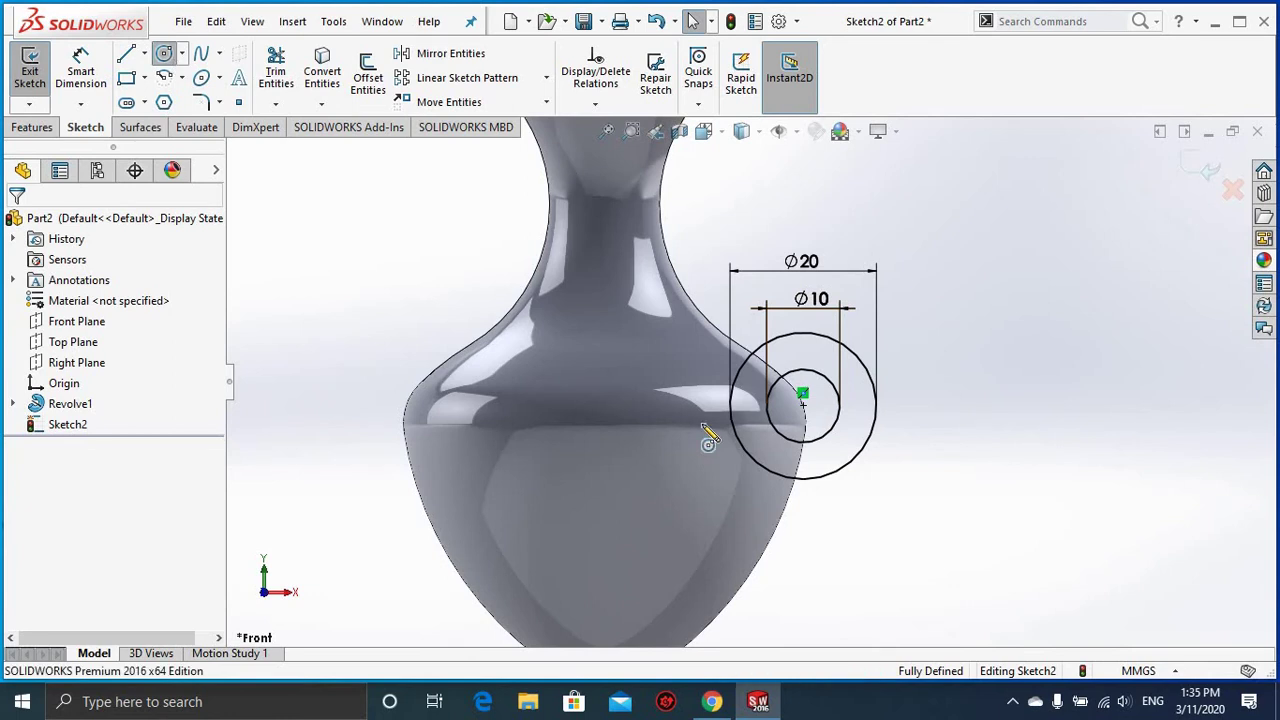
{"action": "left_click", "coordinate": [874, 522]}
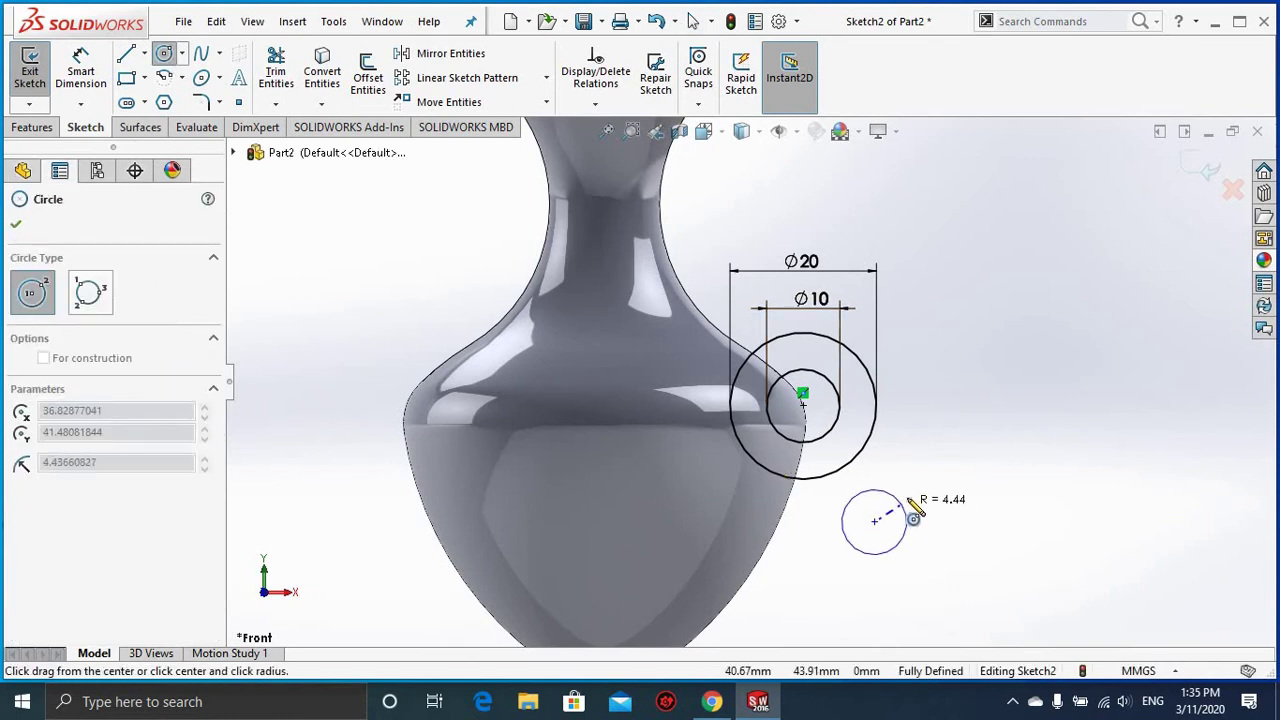
{"action": "left_click", "coordinate": [907, 499]}
{"action": "key", "text": "Escape"}
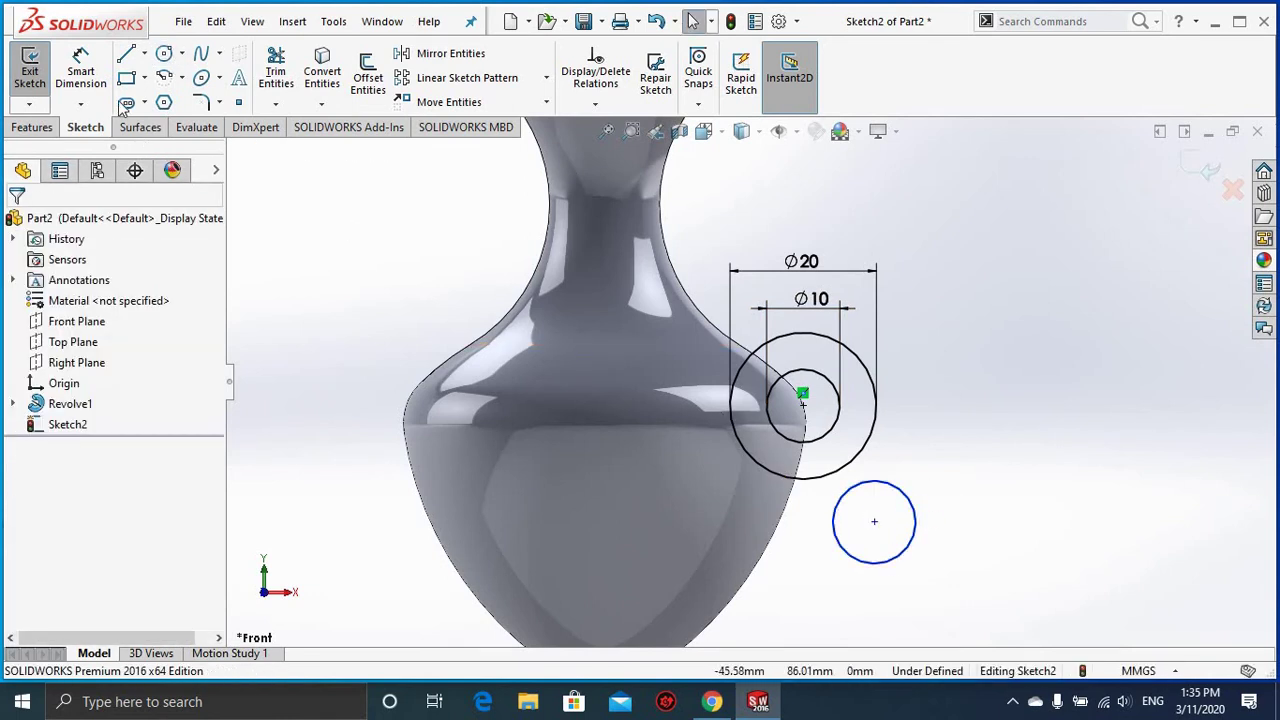
{"action": "key", "text": "d"}
{"action": "left_click", "coordinate": [917, 510]}
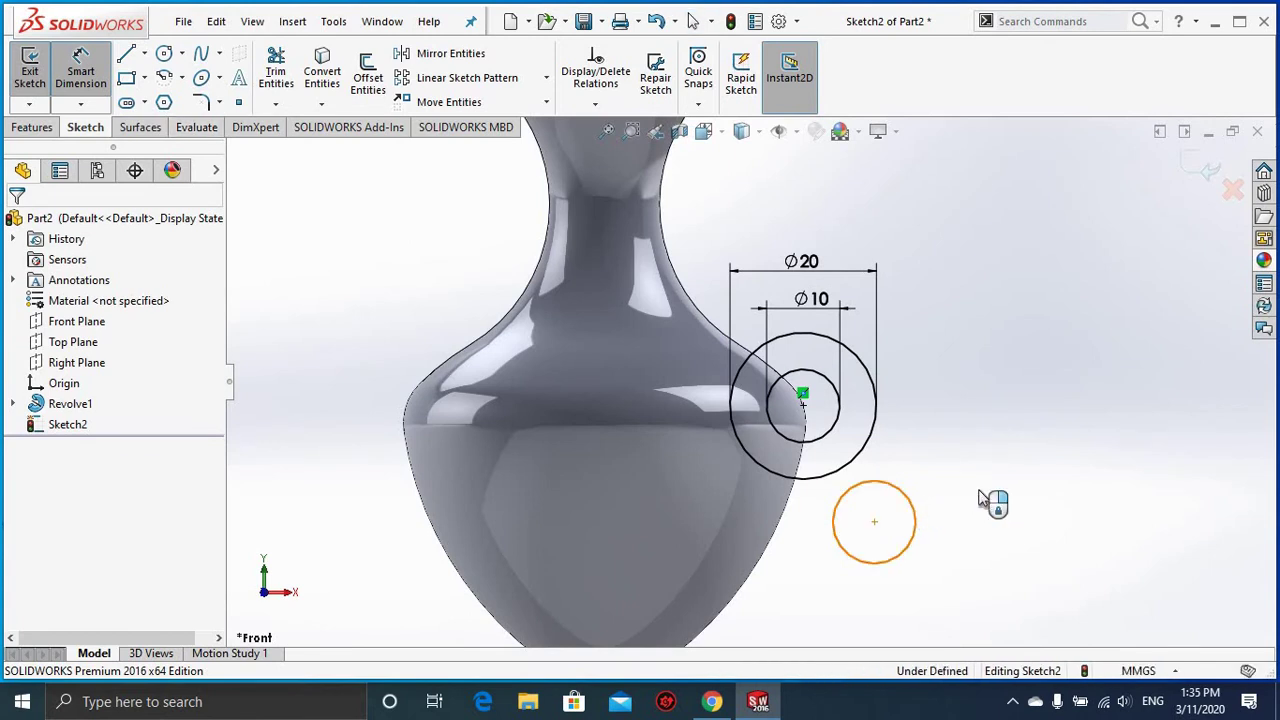
{"action": "left_click", "coordinate": [992, 503]}
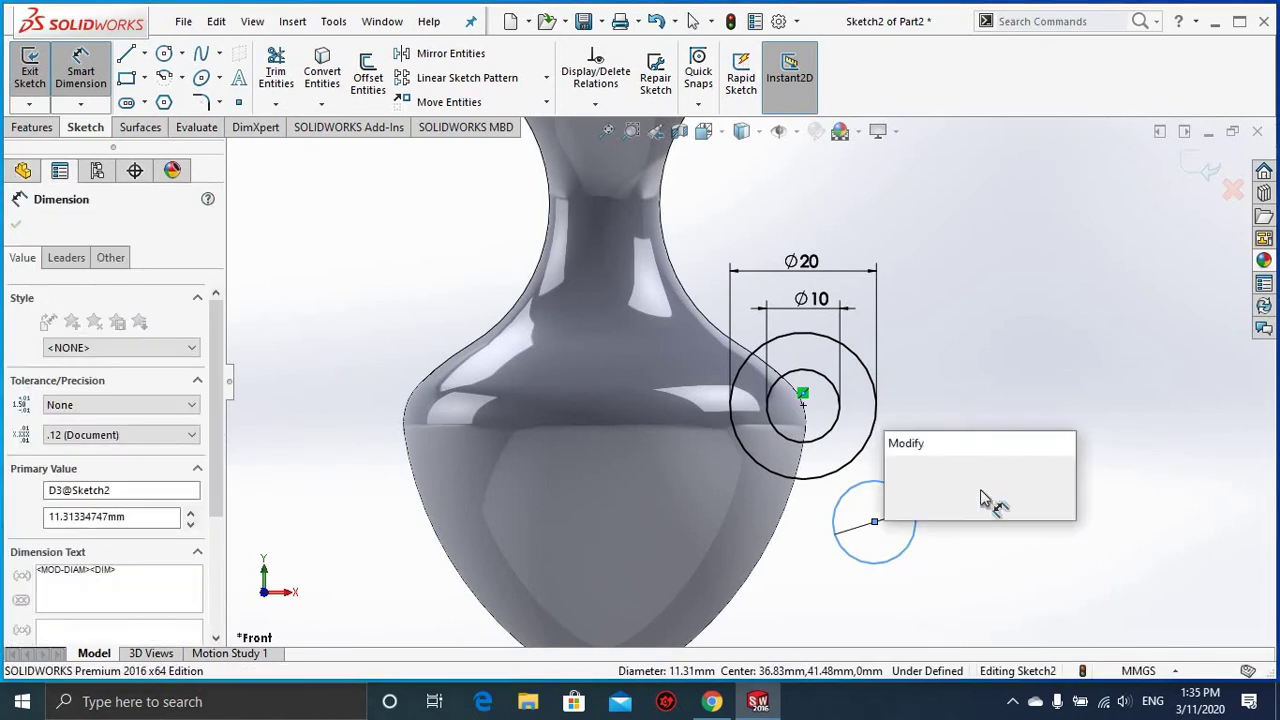
{"action": "type", "text": "10"}
{"action": "key", "text": "Return"}
{"action": "key", "text": "Escape"}
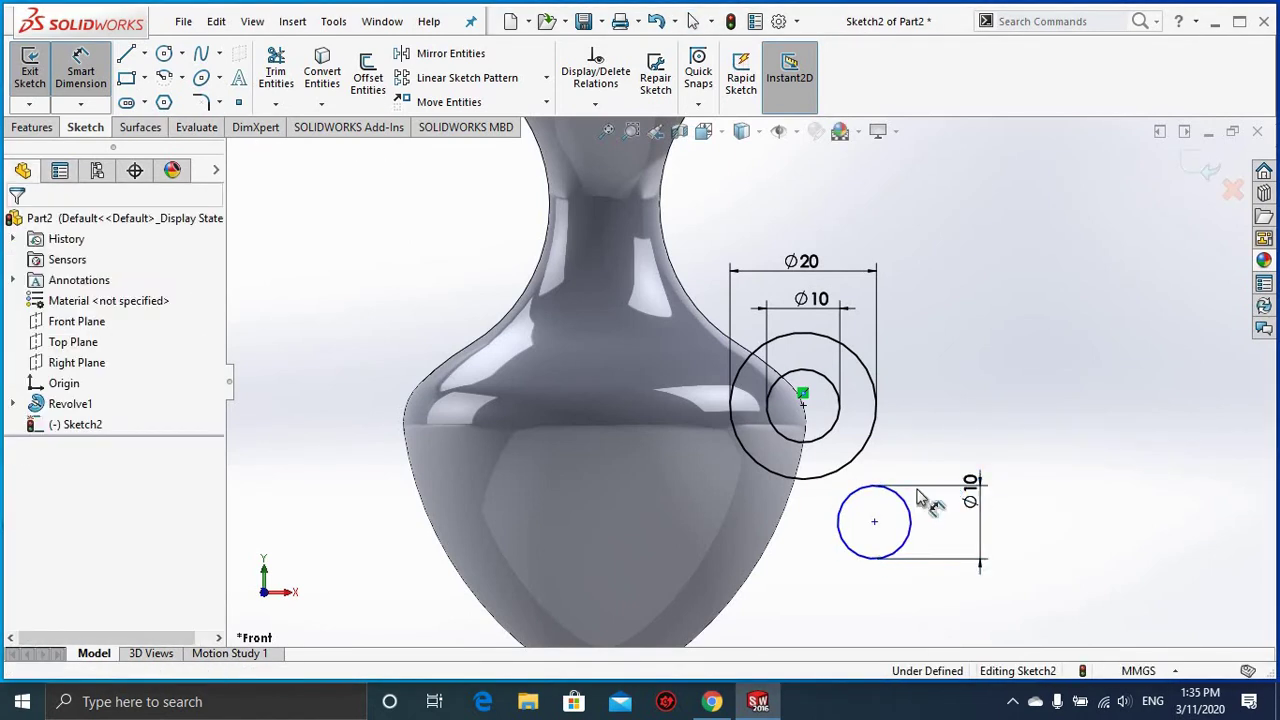
Step: Make the Ø10 knob circle tangent to the Ø20 circle and the vase outline edge
{"action": "left_click", "coordinate": [854, 488]}
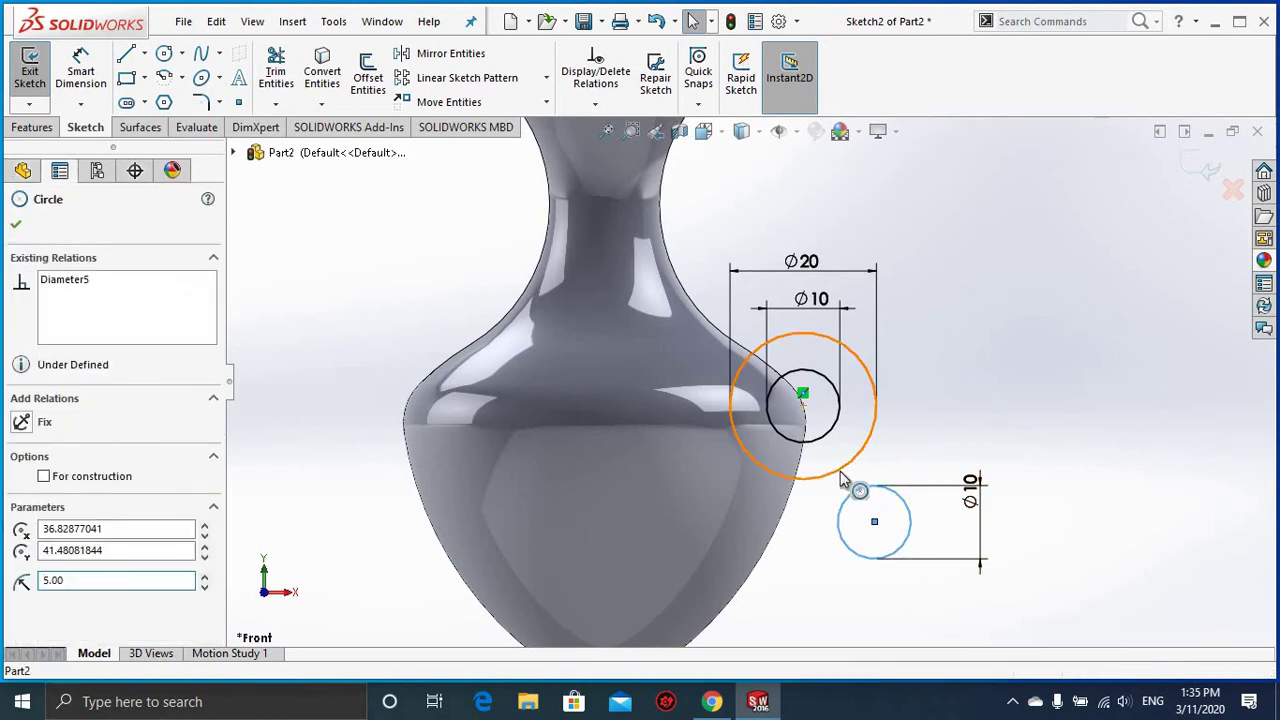
{"action": "left_click", "coordinate": [841, 474], "text": "ctrl"}
{"action": "left_click", "coordinate": [913, 405]}
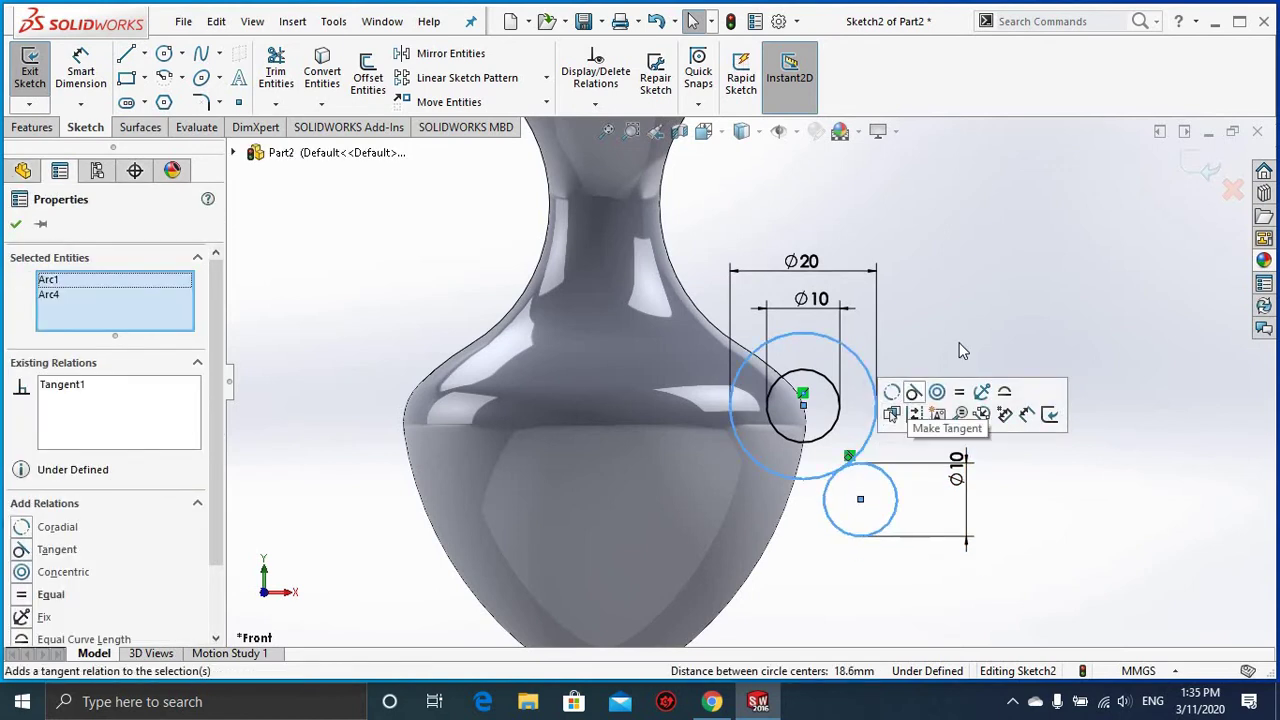
{"action": "left_click", "coordinate": [843, 493]}
{"action": "left_click", "coordinate": [827, 516]}
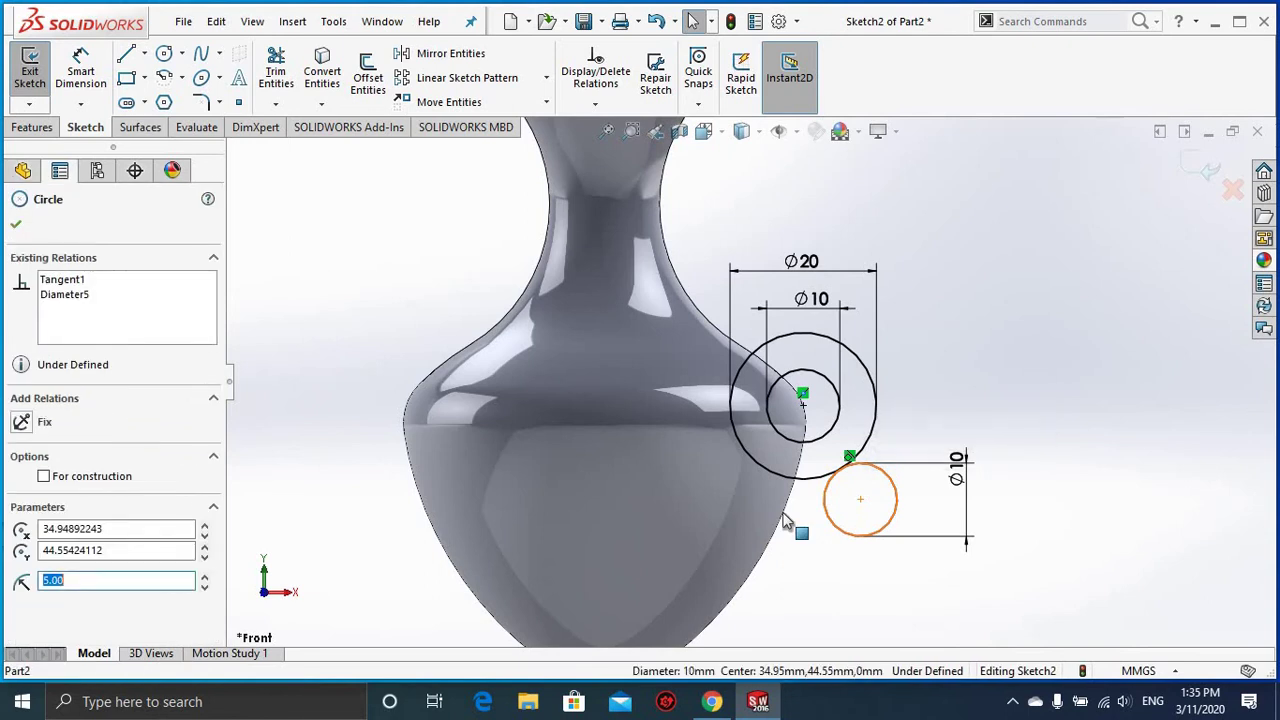
{"action": "left_click", "coordinate": [789, 517], "text": "ctrl"}
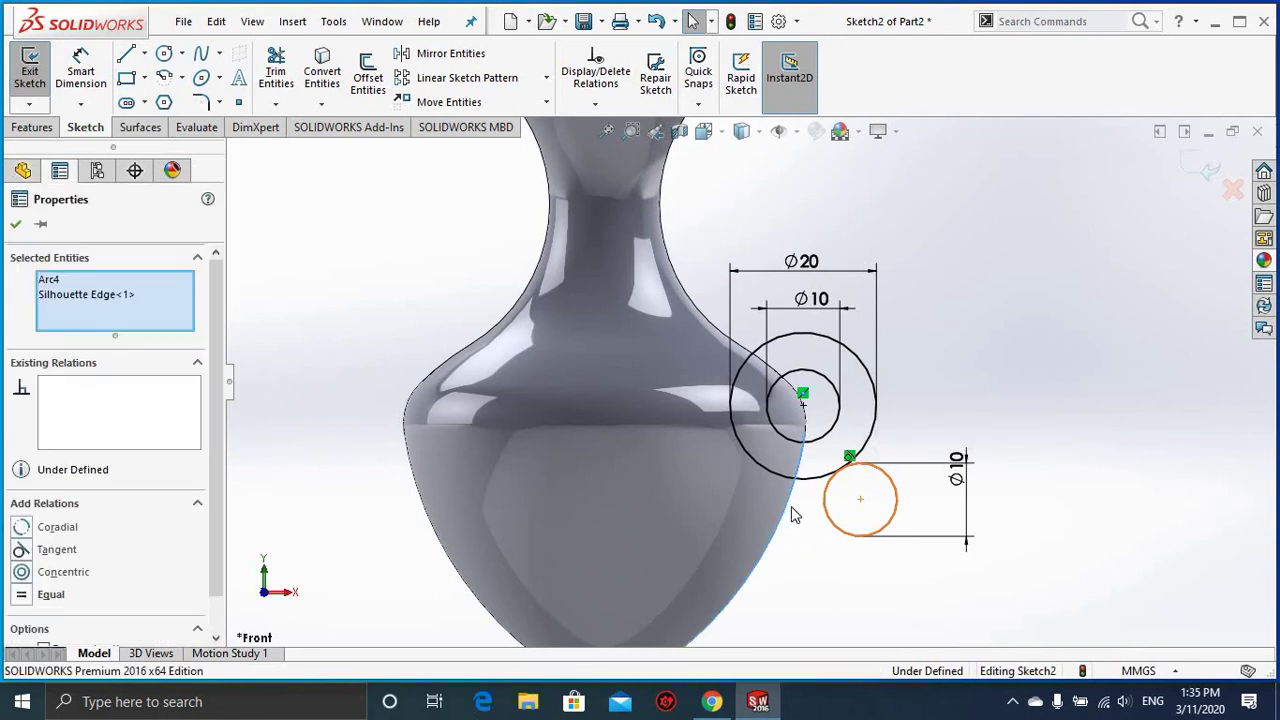
{"action": "left_click", "coordinate": [862, 440]}
{"action": "left_click", "coordinate": [986, 352]}
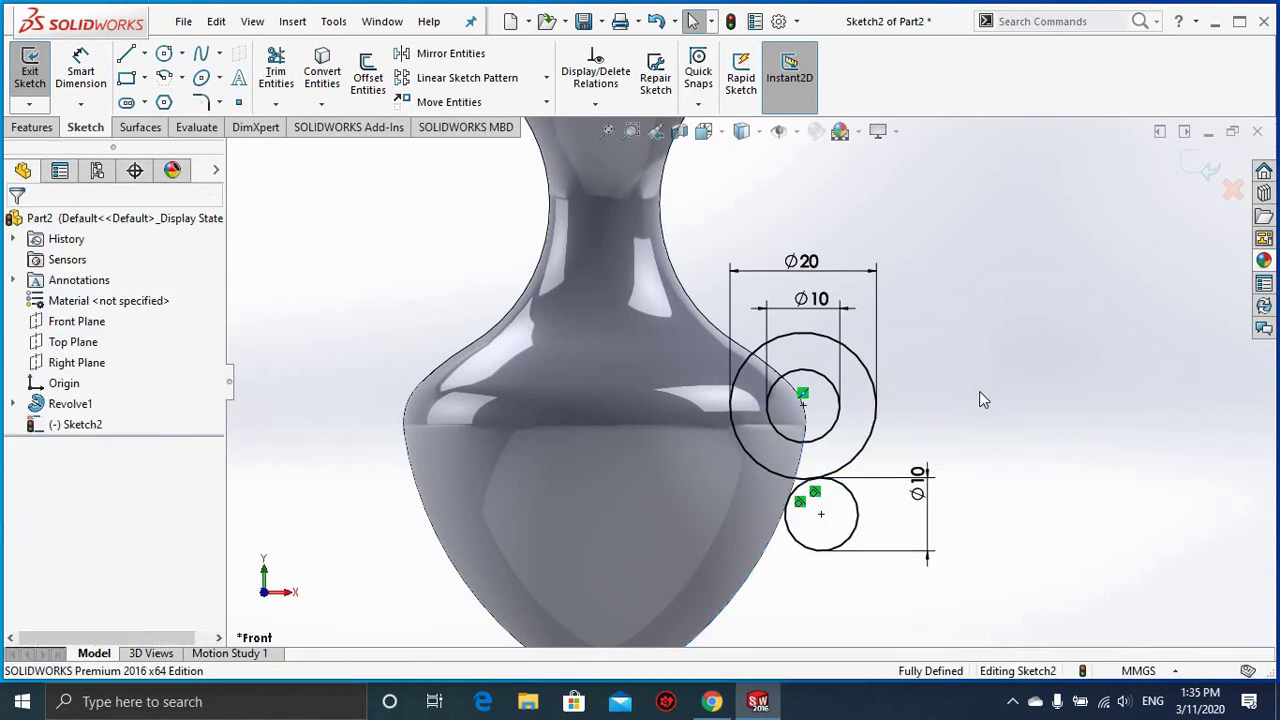
{"action": "key", "text": "f"}
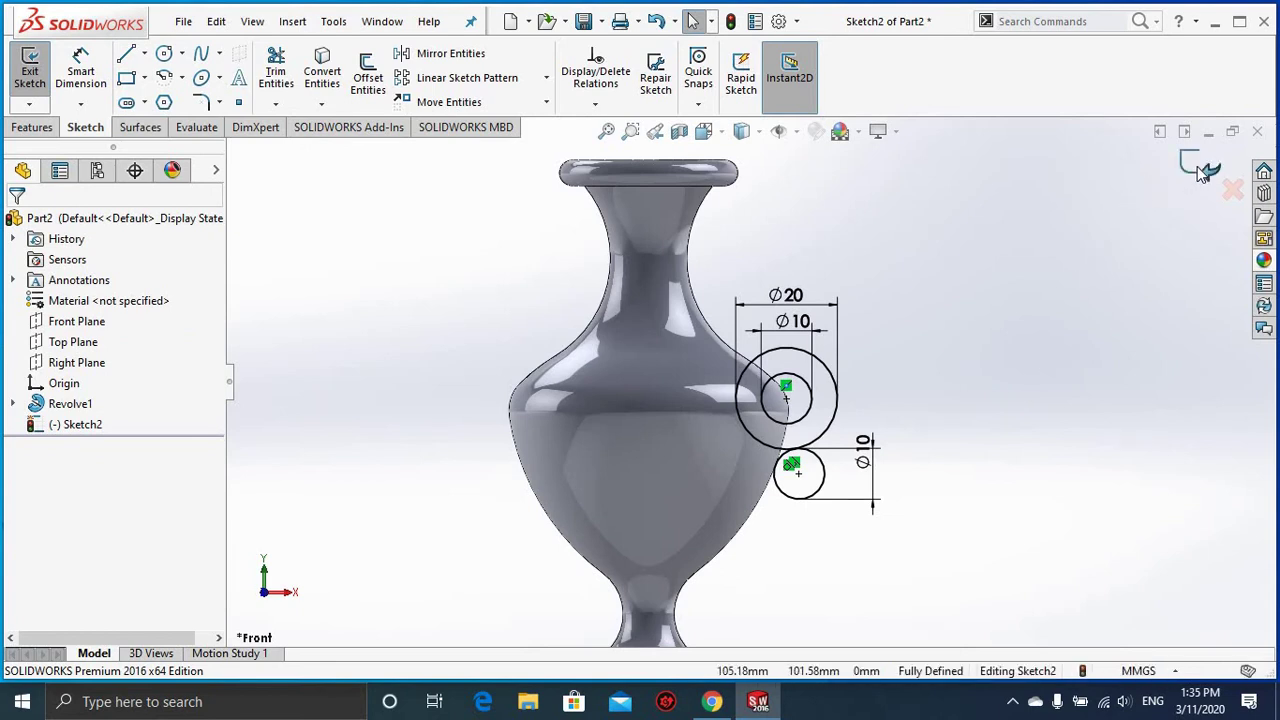
{"action": "left_click", "coordinate": [1198, 166]}
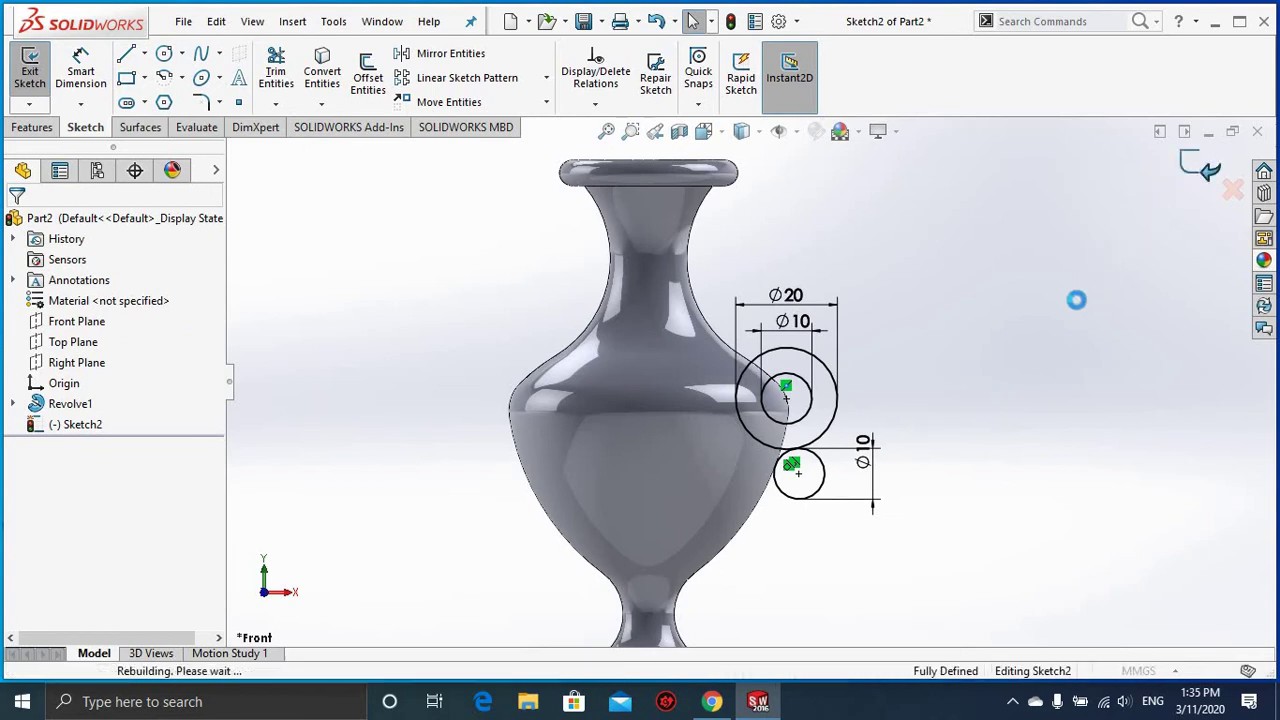
Step: Extrude the ring region and knob circle Mid Plane at 5 mm as Boss-Extrude1
{"action": "left_click", "coordinate": [820, 425]}
{"action": "left_click", "coordinate": [810, 482]}
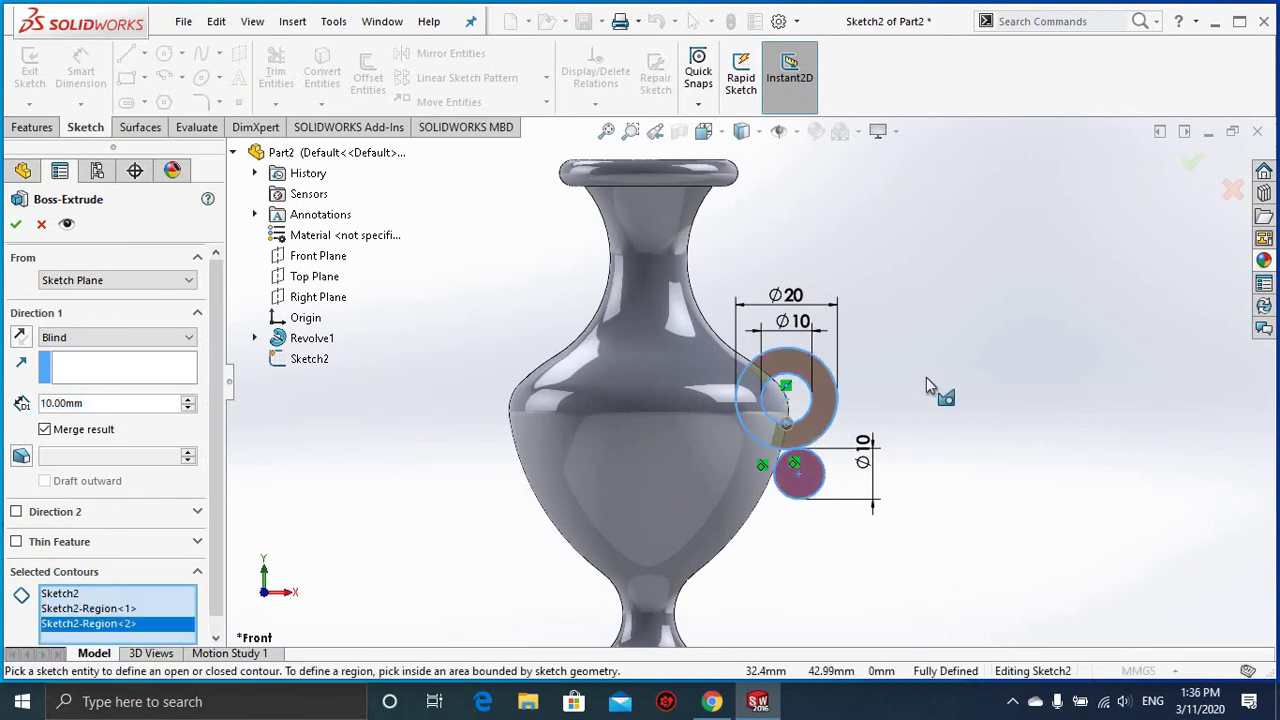
{"action": "middle_click_drag", "start_coordinate": [927, 374], "coordinate": [677, 457]}
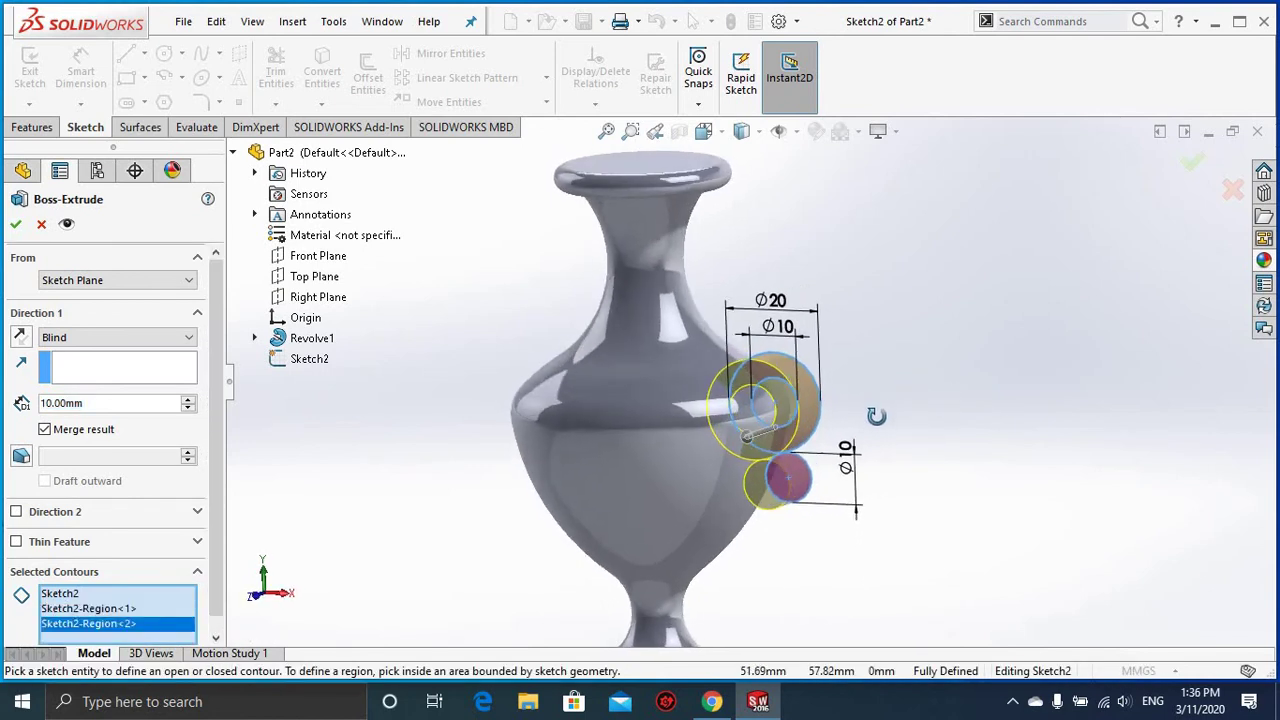
{"action": "left_click", "coordinate": [120, 337]}
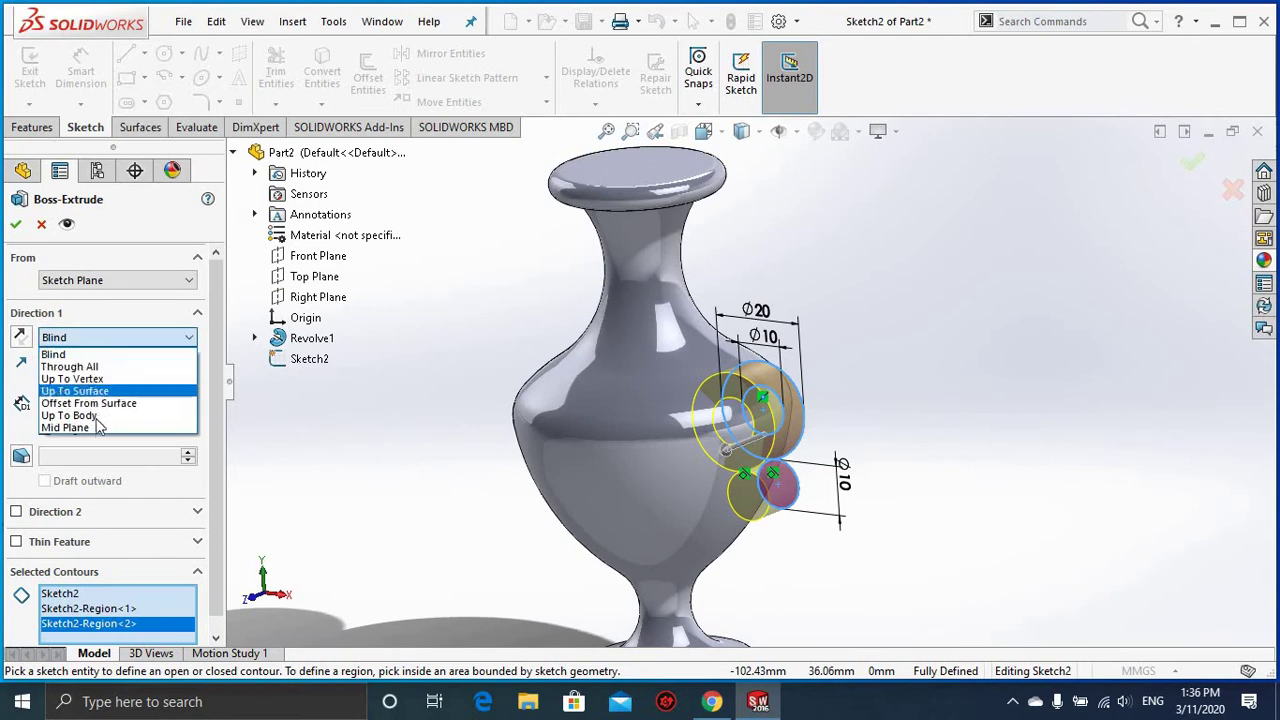
{"action": "left_click", "coordinate": [95, 428]}
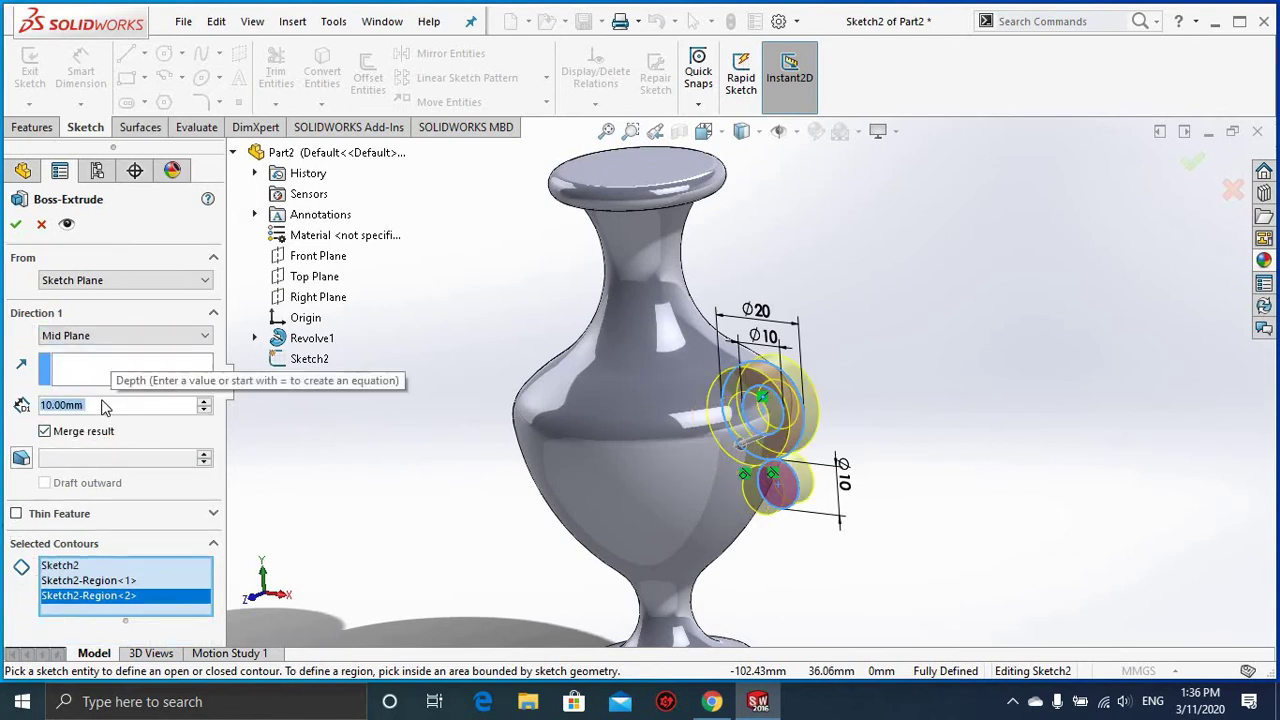
{"action": "type", "text": "5"}
{"action": "key", "text": "Return"}
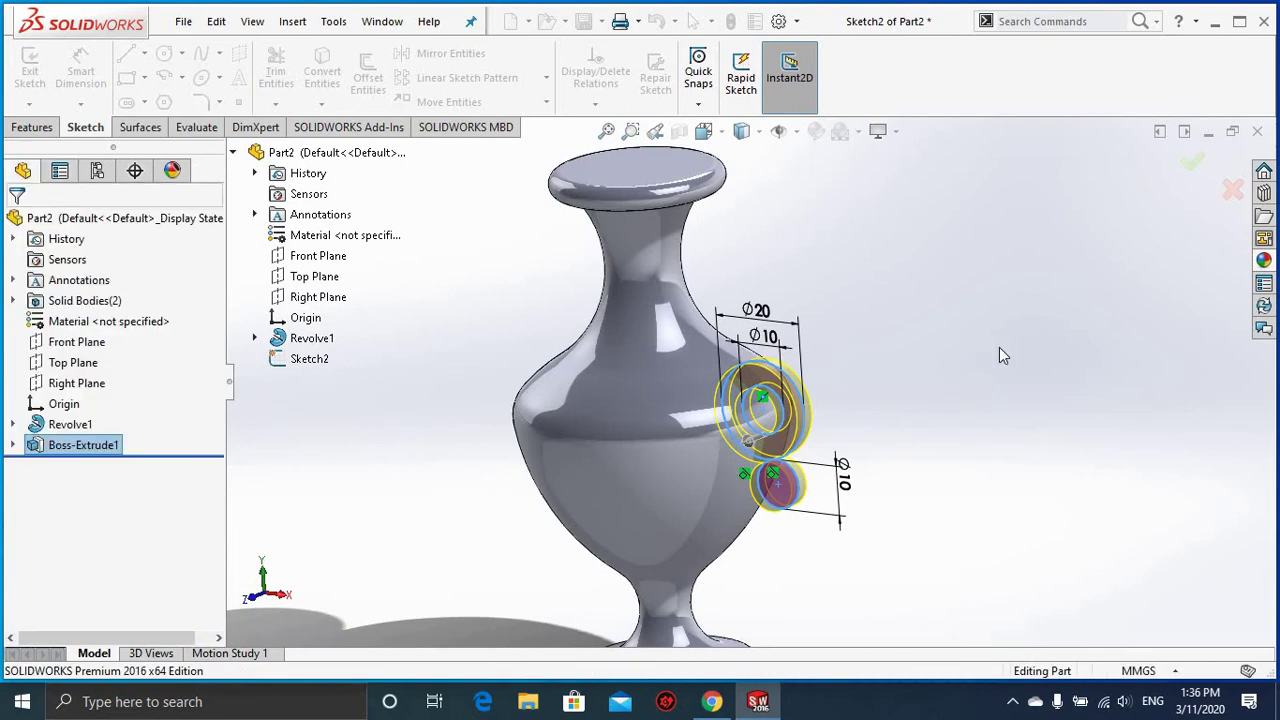
{"action": "scroll", "coordinate": [906, 387], "scroll_direction": "down", "scroll_amount": 2}
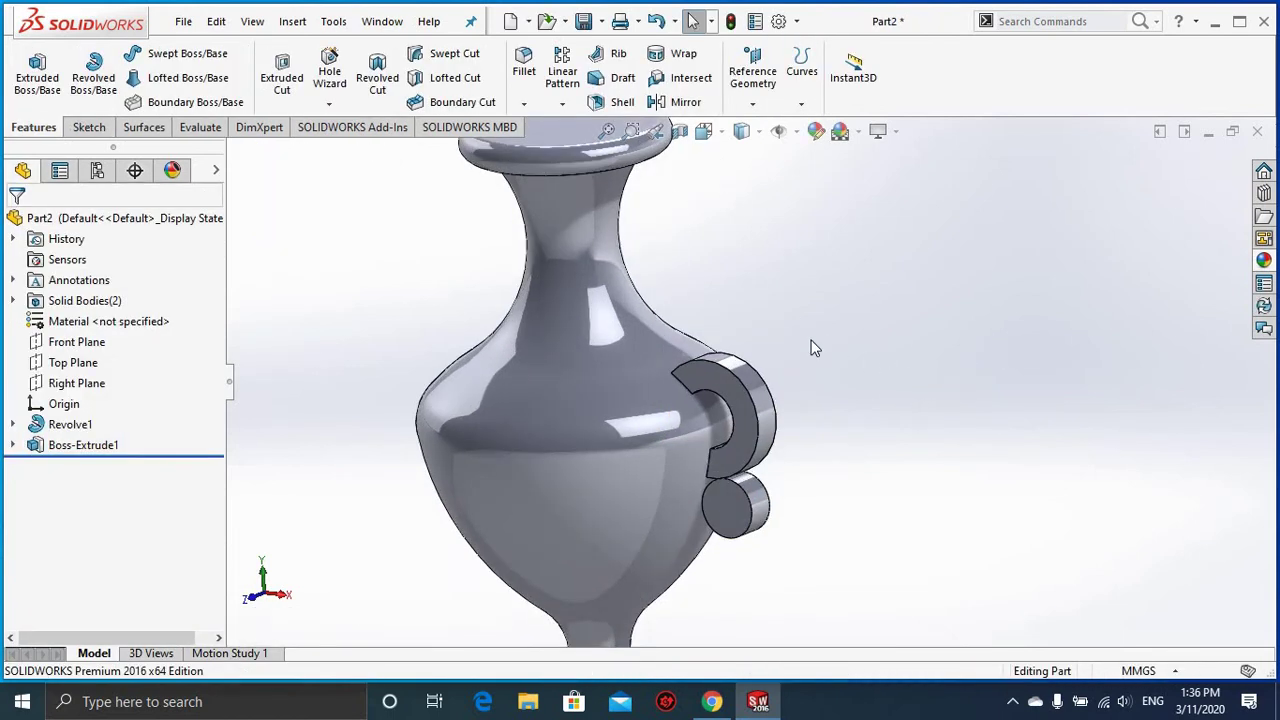
Step: Start a 2 mm fillet and select the first two ring-handle edges
{"action": "left_click", "coordinate": [533, 88]}
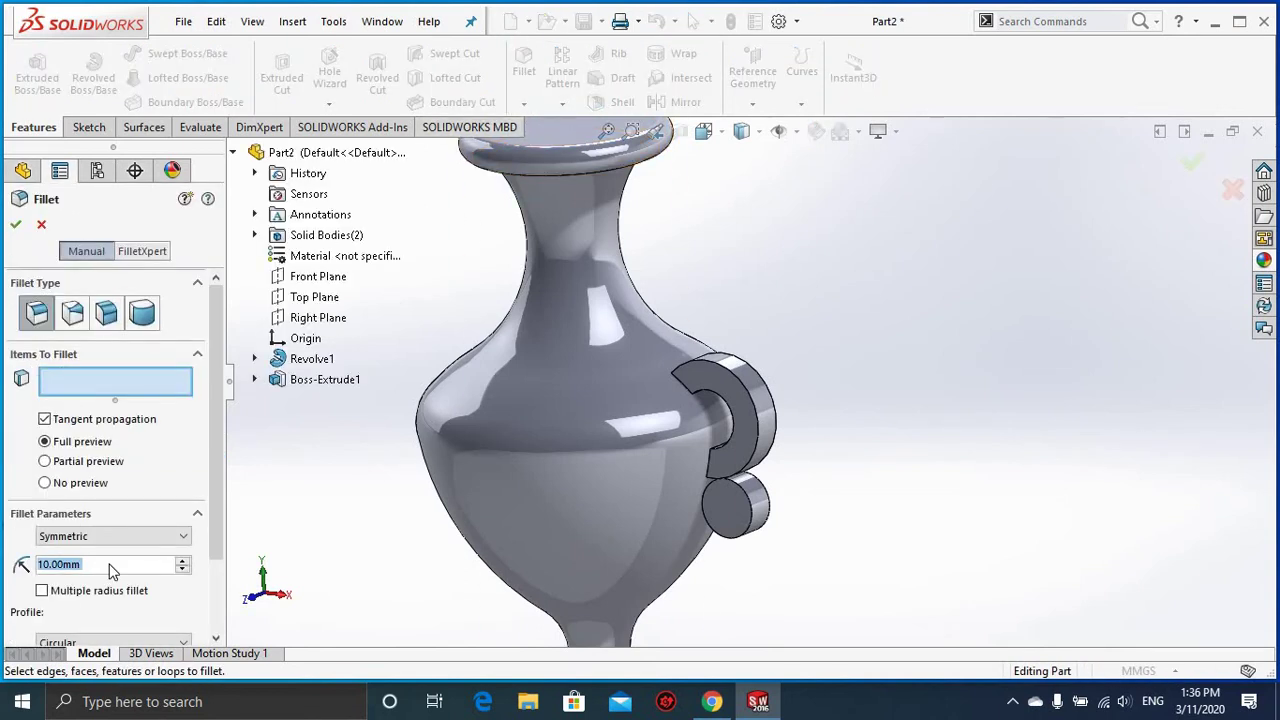
{"action": "type", "text": "2"}
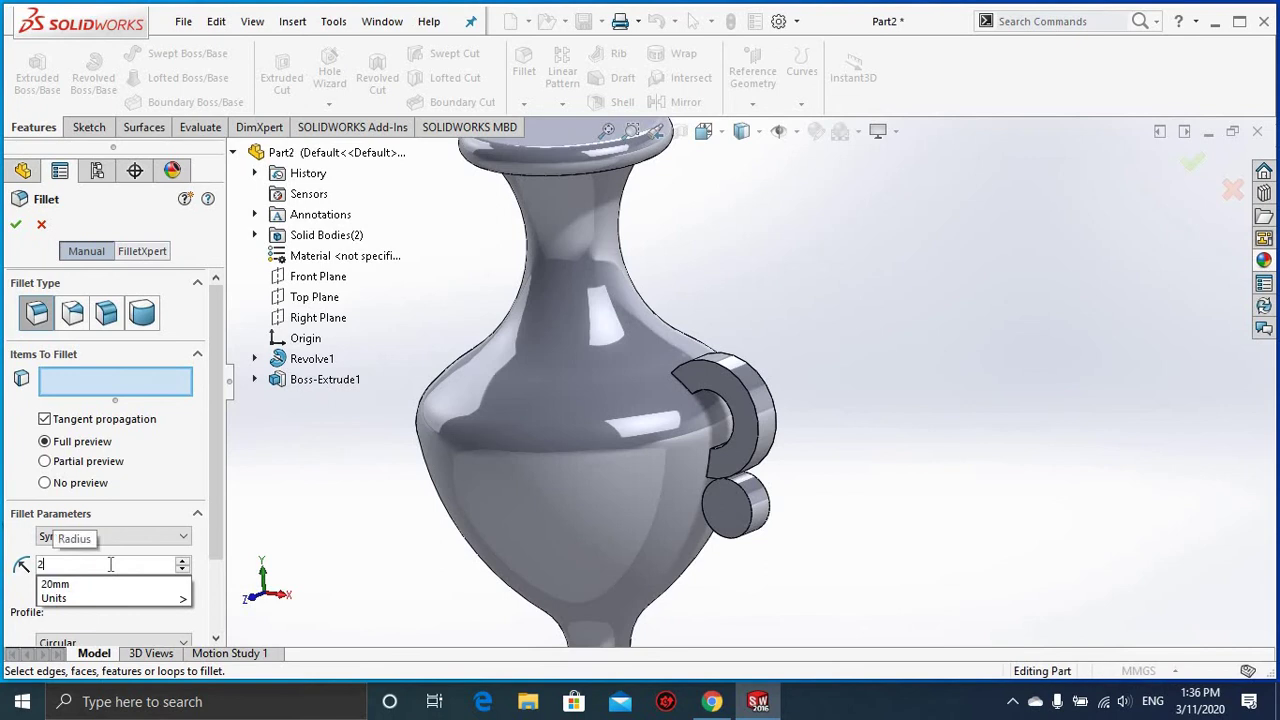
{"action": "key", "text": "Return"}
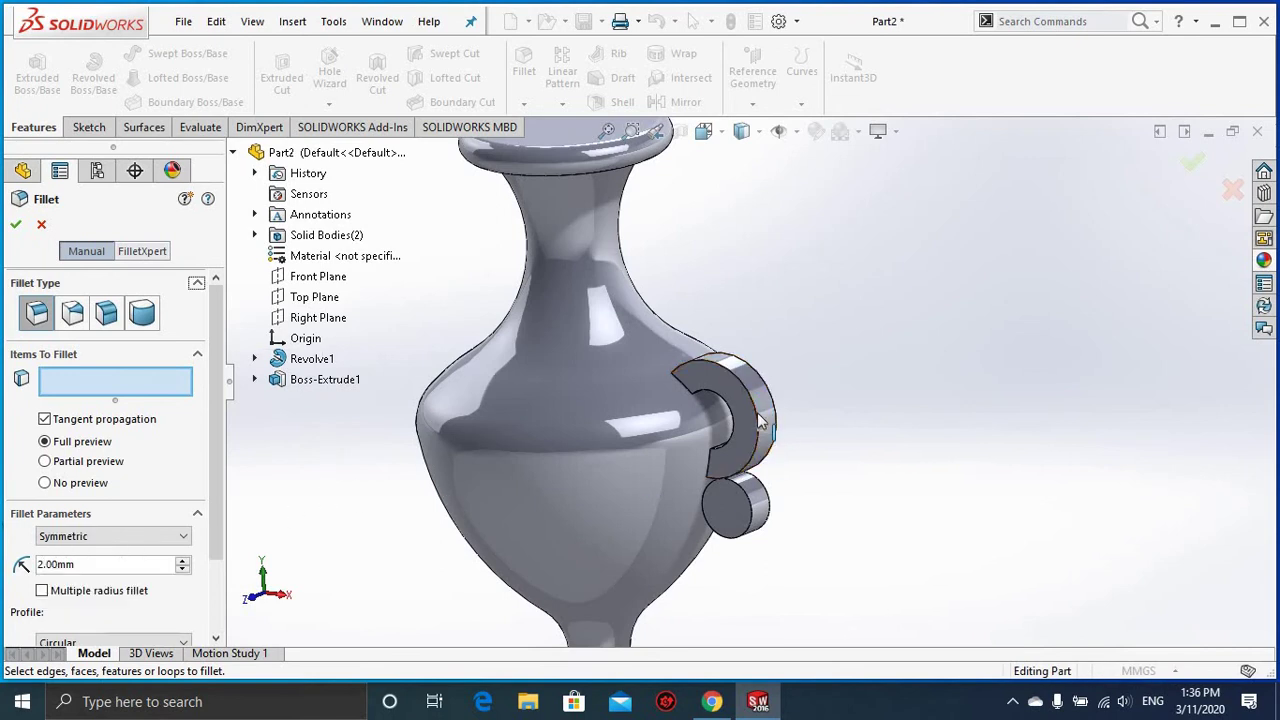
{"action": "left_click", "coordinate": [770, 410]}
{"action": "middle_click_drag", "start_coordinate": [770, 405], "coordinate": [773, 405]}
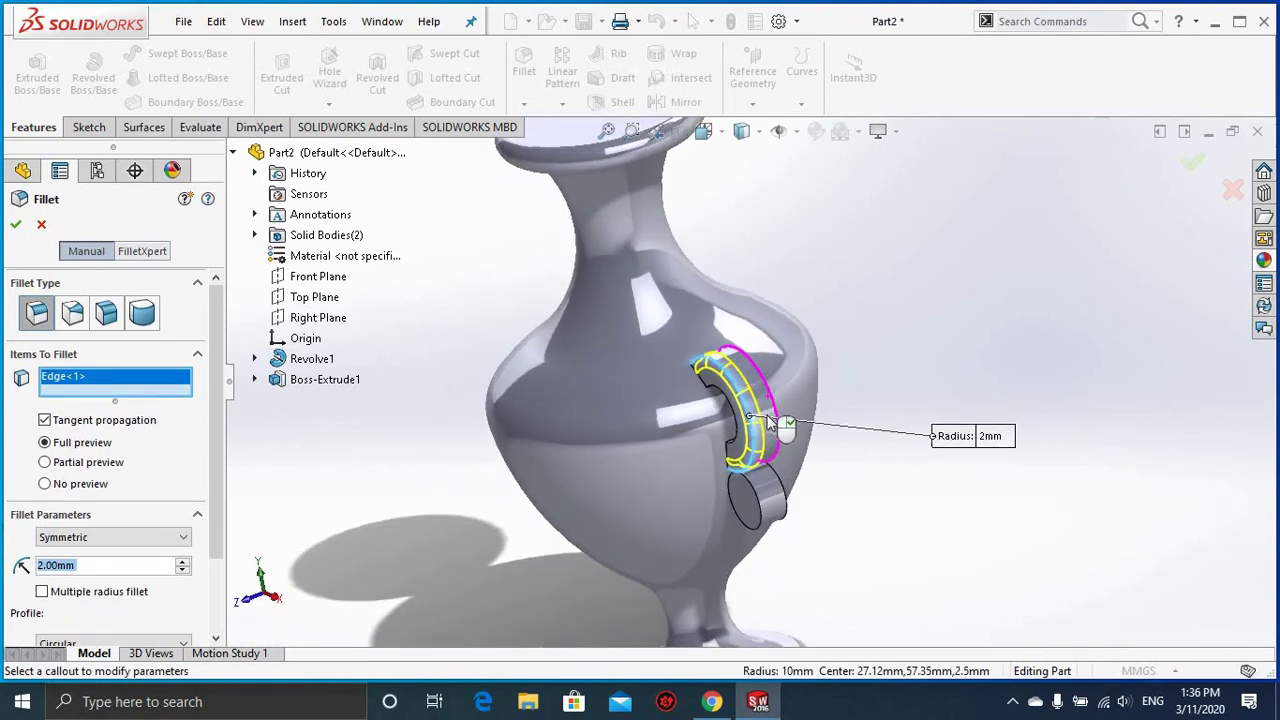
{"action": "left_click", "coordinate": [773, 405]}
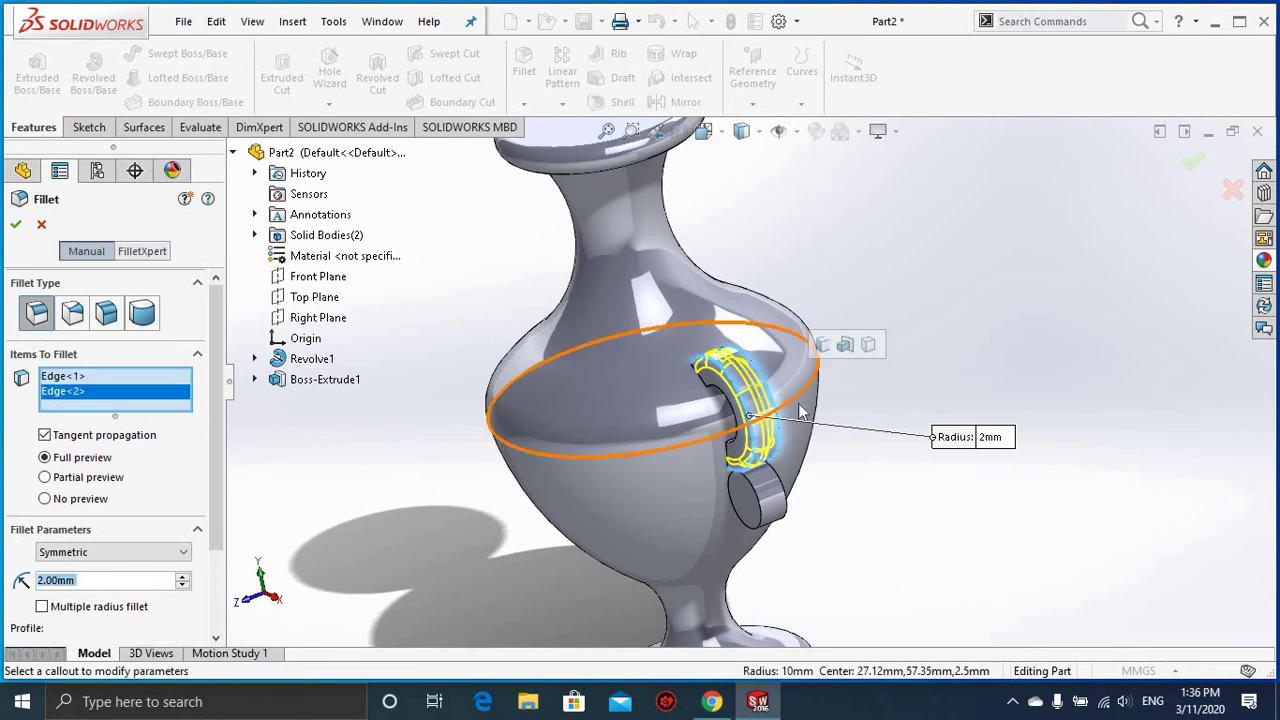
Step: Add the third and fourth handle edges, confirm Fillet1, and inspect the rounded handle
{"action": "mouse_move", "coordinate": [773, 405]}
{"action": "middle_mouse_down"}
{"action": "mouse_move", "coordinate": [797, 395]}
{"action": "mouse_move", "coordinate": [765, 456]}
{"action": "mouse_move", "coordinate": [868, 392]}
{"action": "middle_mouse_up"}
{"action": "left_click", "coordinate": [797, 395]}
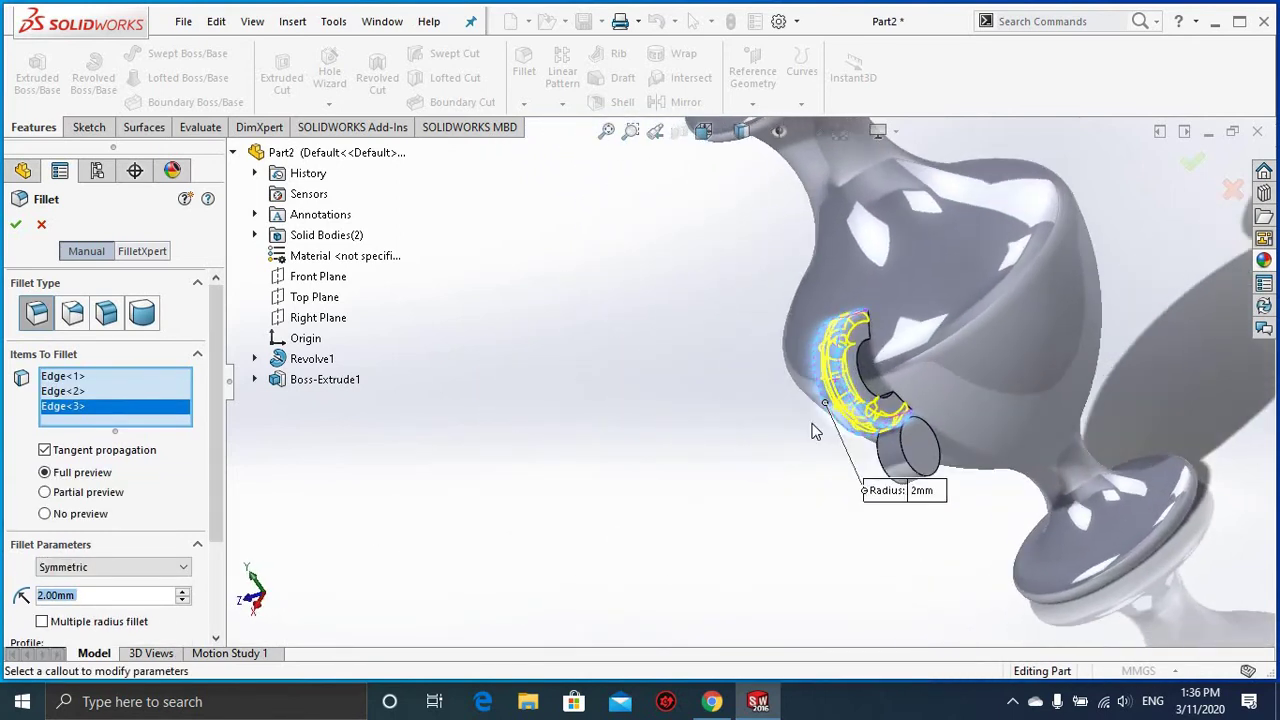
{"action": "left_click", "coordinate": [865, 388]}
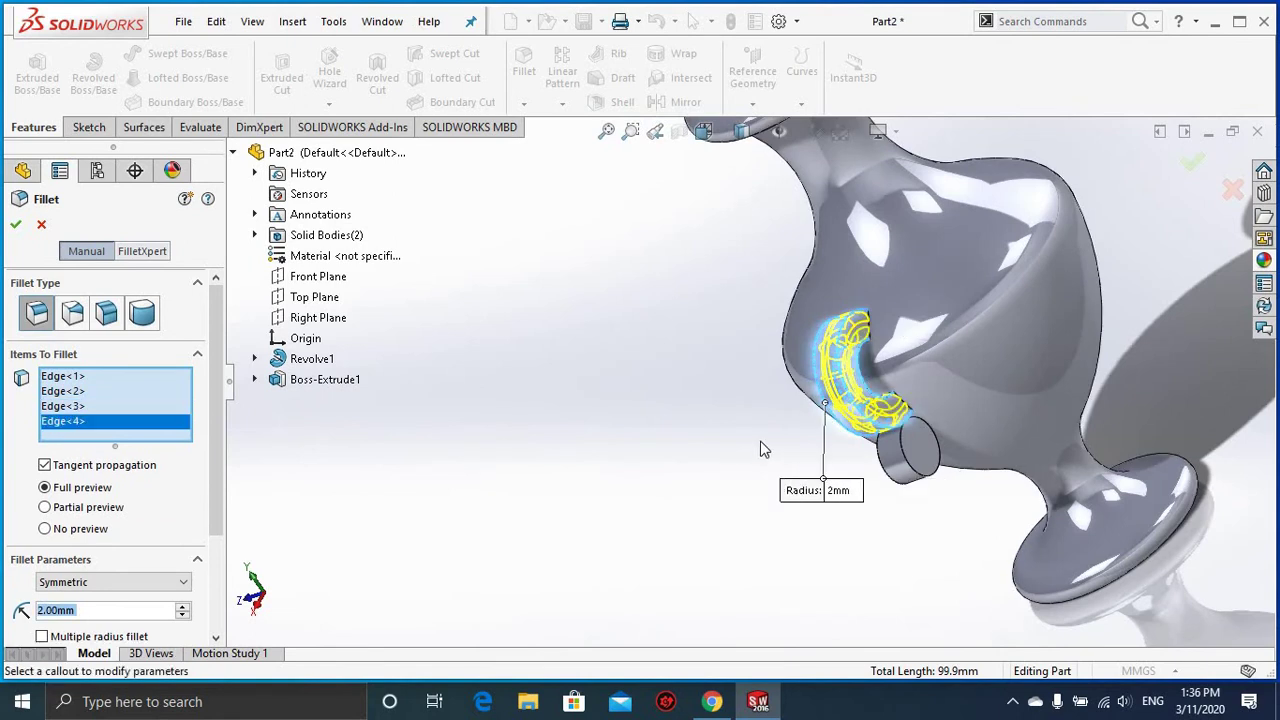
{"action": "middle_click_drag", "start_coordinate": [760, 446], "coordinate": [714, 412]}
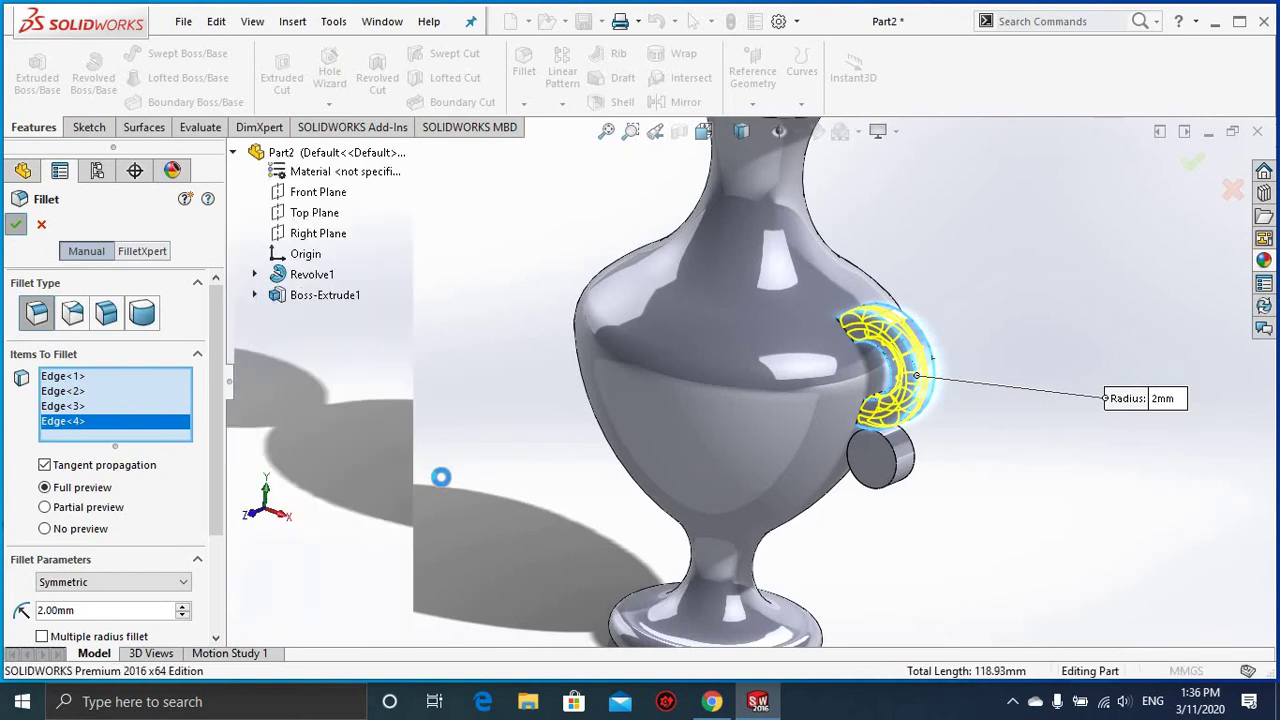
{"action": "key", "text": "Return"}
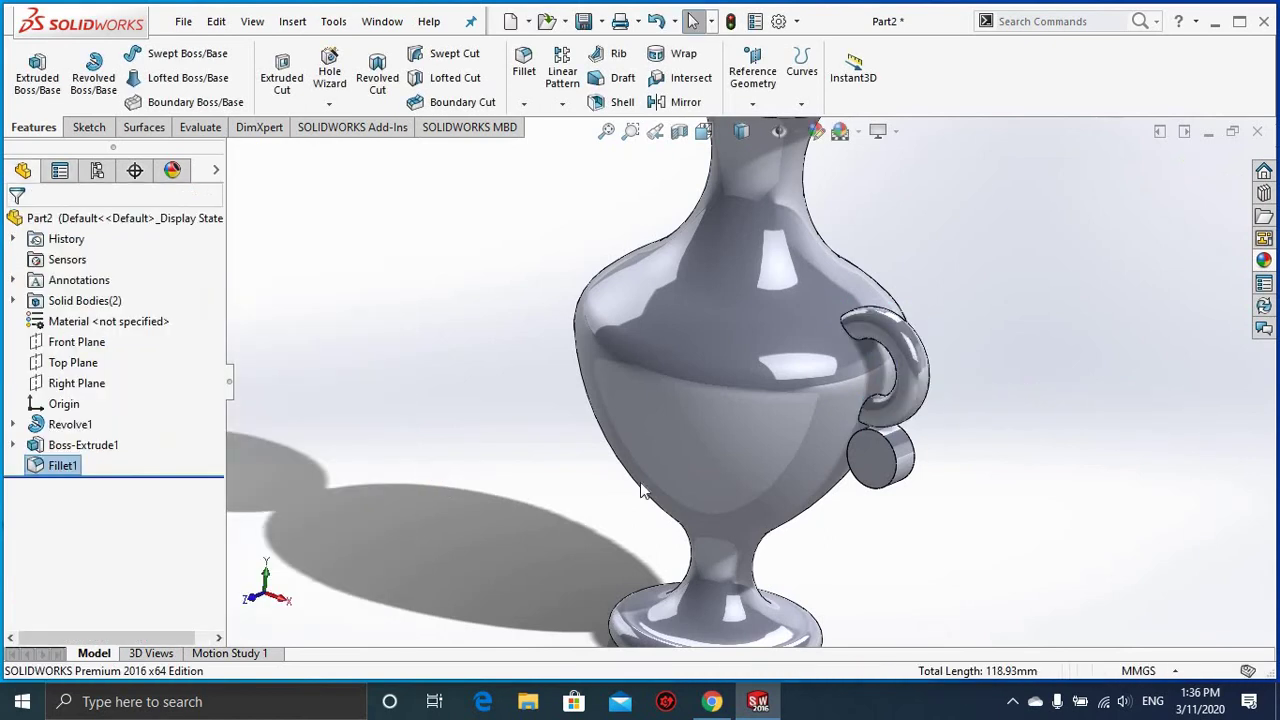
{"action": "scroll", "coordinate": [905, 445], "scroll_direction": "down", "scroll_amount": 3}
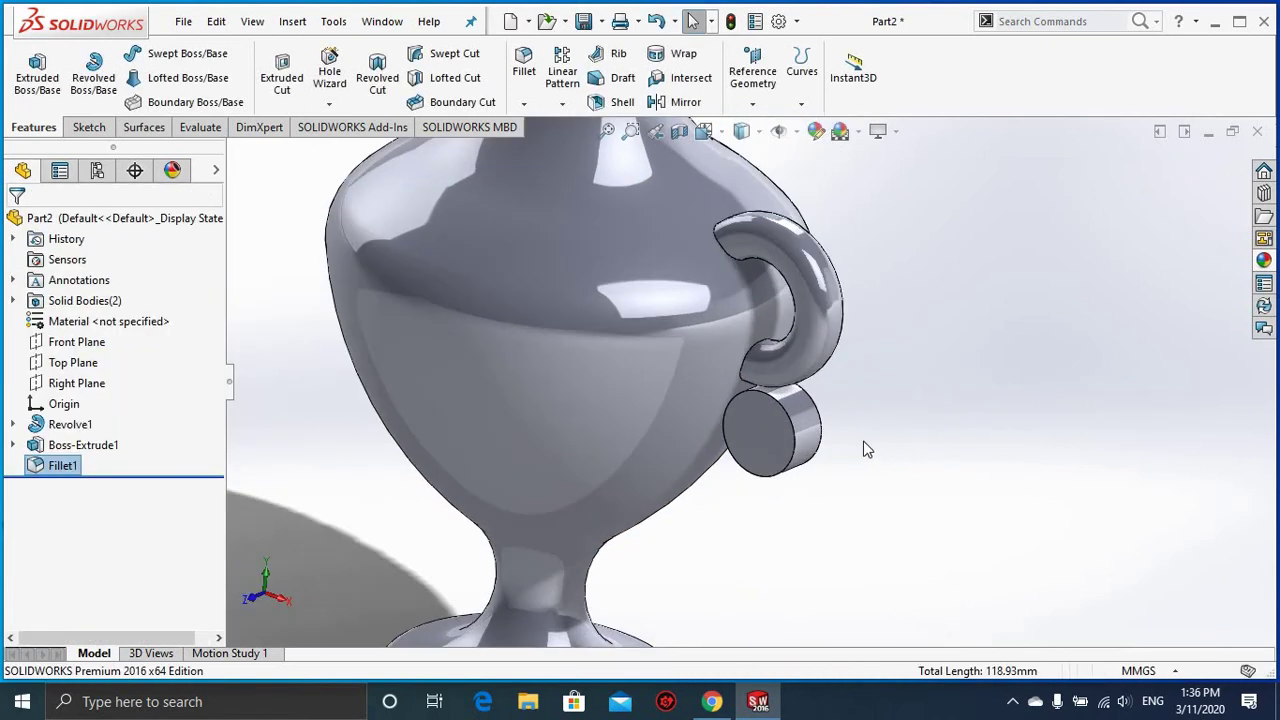
{"action": "mouse_move", "coordinate": [910, 423]}
{"action": "middle_mouse_down"}
{"action": "mouse_move", "coordinate": [869, 429]}
{"action": "mouse_move", "coordinate": [884, 417]}
{"action": "middle_mouse_up"}
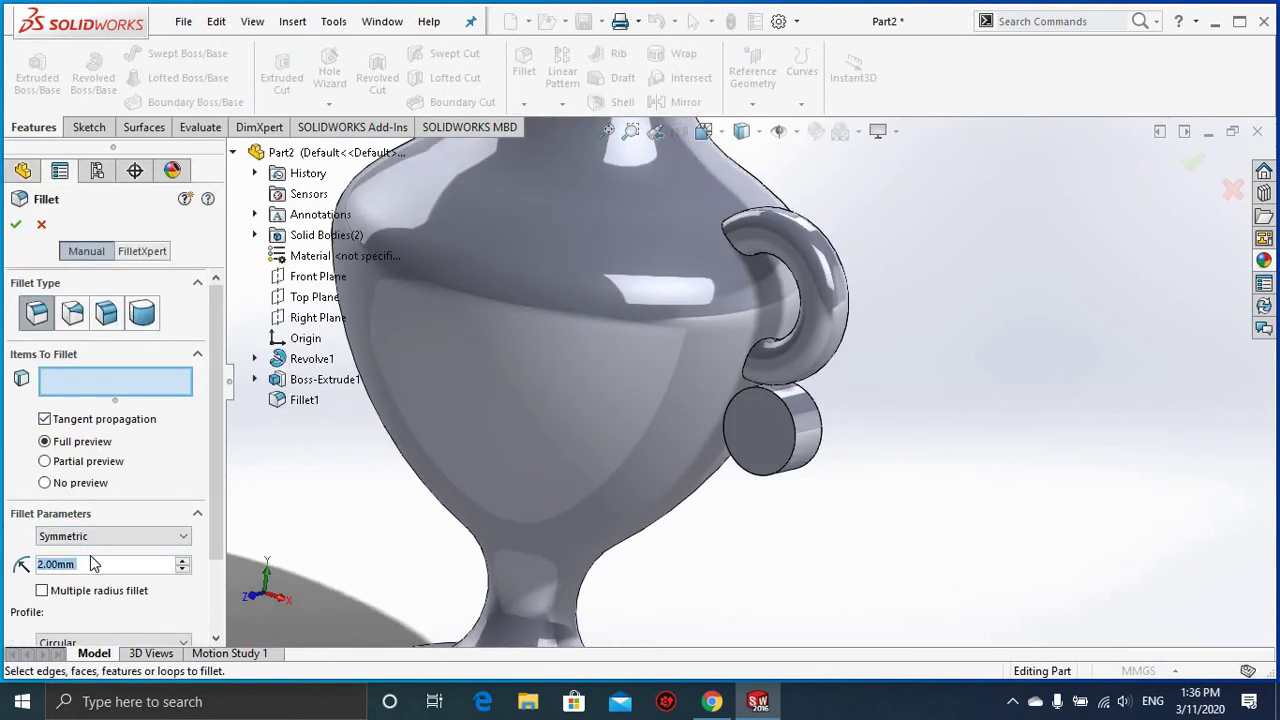
Step: Create Fillet2 on the knob's front and back circular edges at 1 mm radius
{"action": "scroll", "coordinate": [90, 564], "scroll_direction": "down", "scroll_amount": 1}
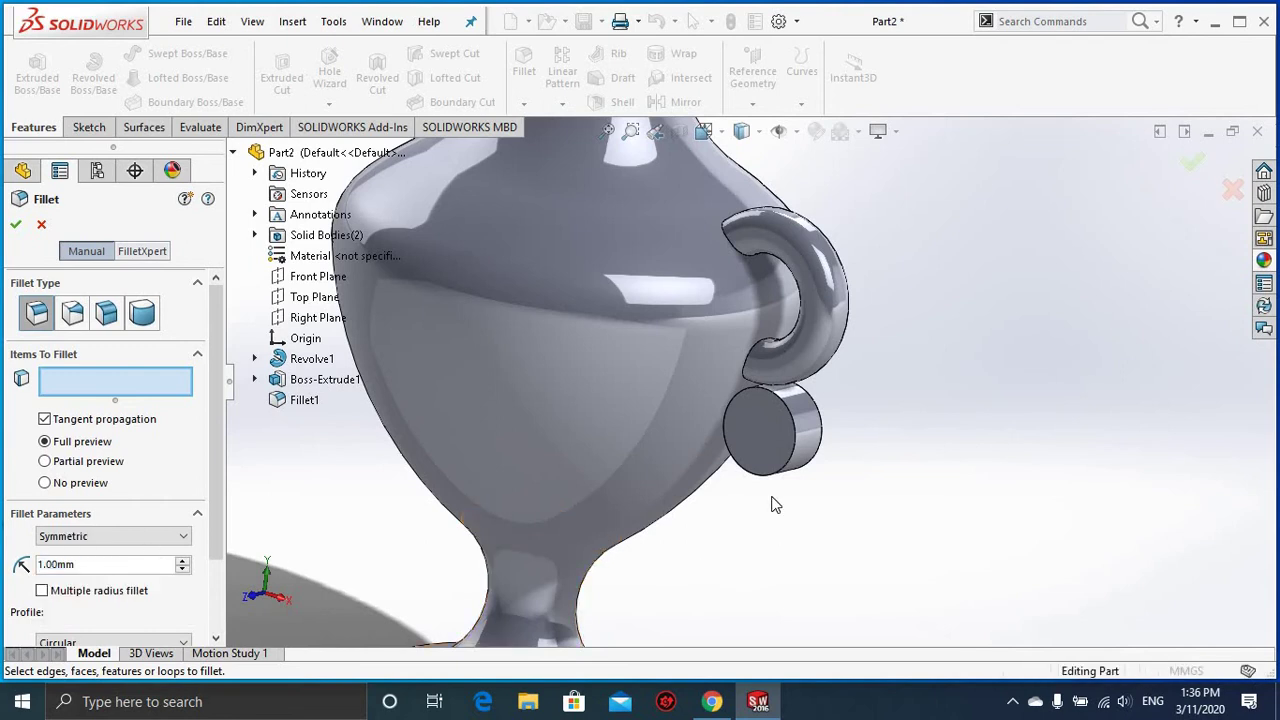
{"action": "left_click", "coordinate": [795, 455]}
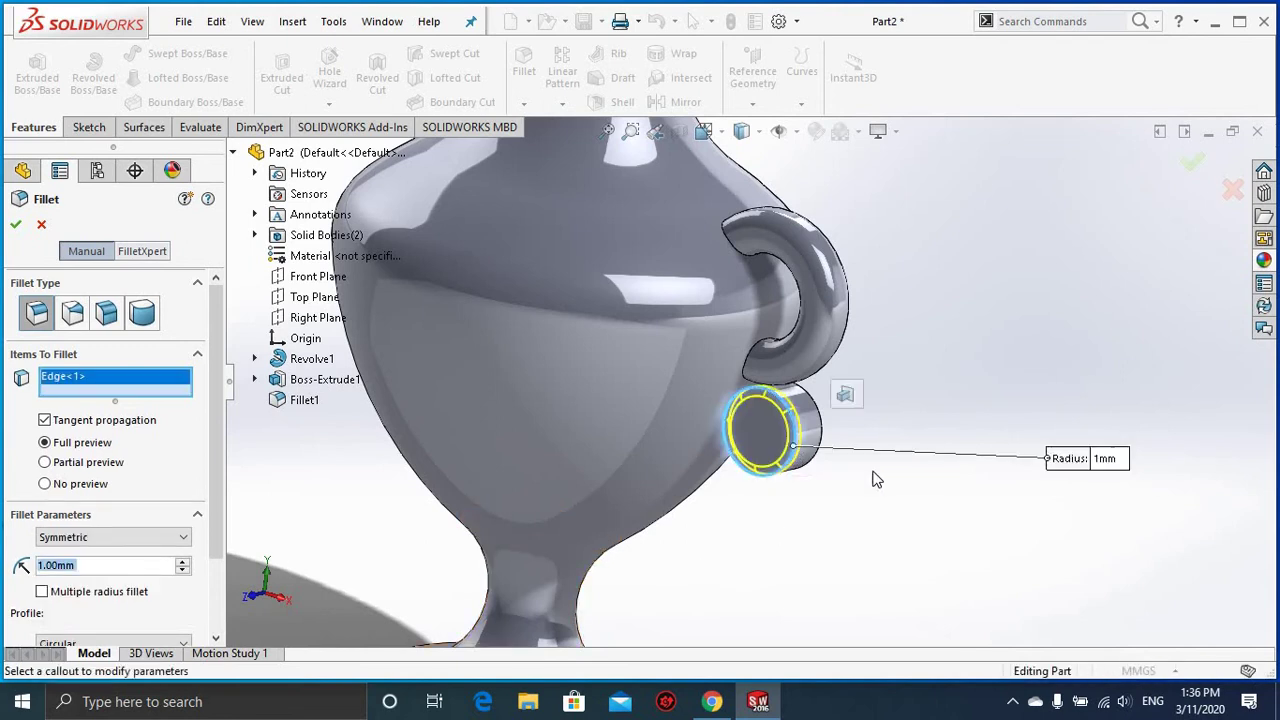
{"action": "middle_click_drag", "start_coordinate": [869, 512], "coordinate": [849, 422]}
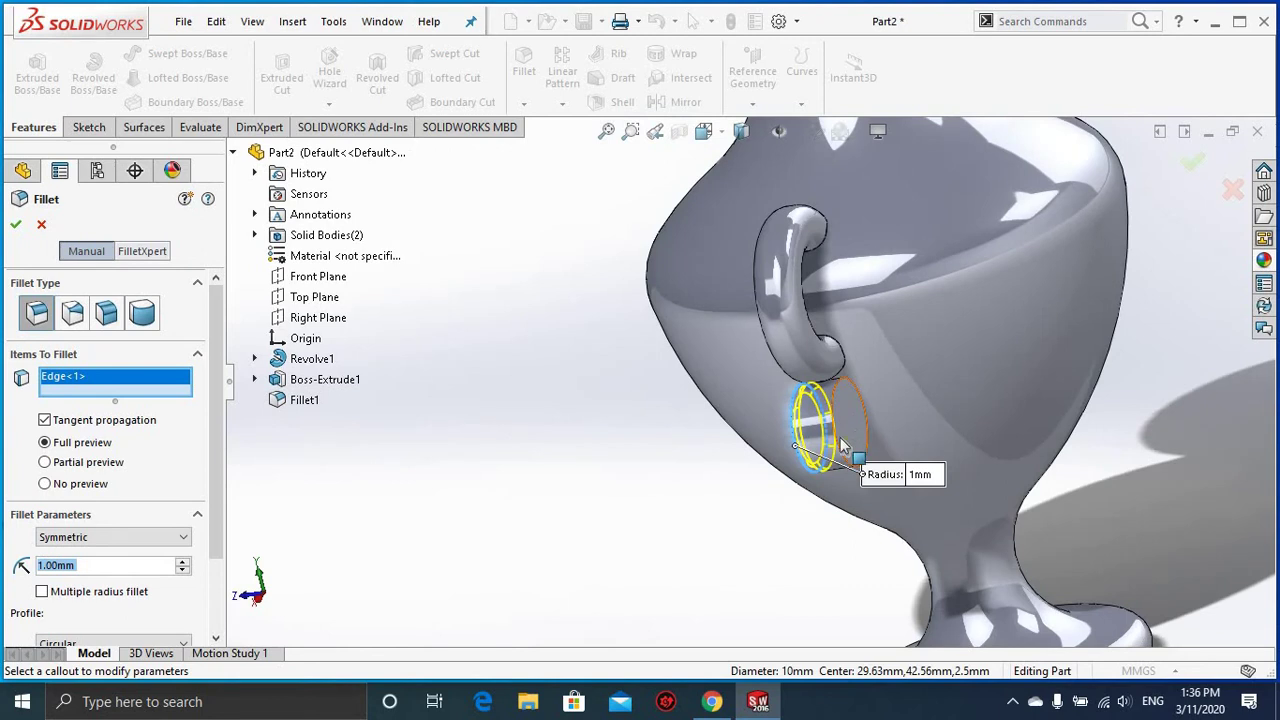
{"action": "left_click", "coordinate": [841, 453]}
{"action": "middle_click_drag", "start_coordinate": [996, 492], "coordinate": [1069, 460]}
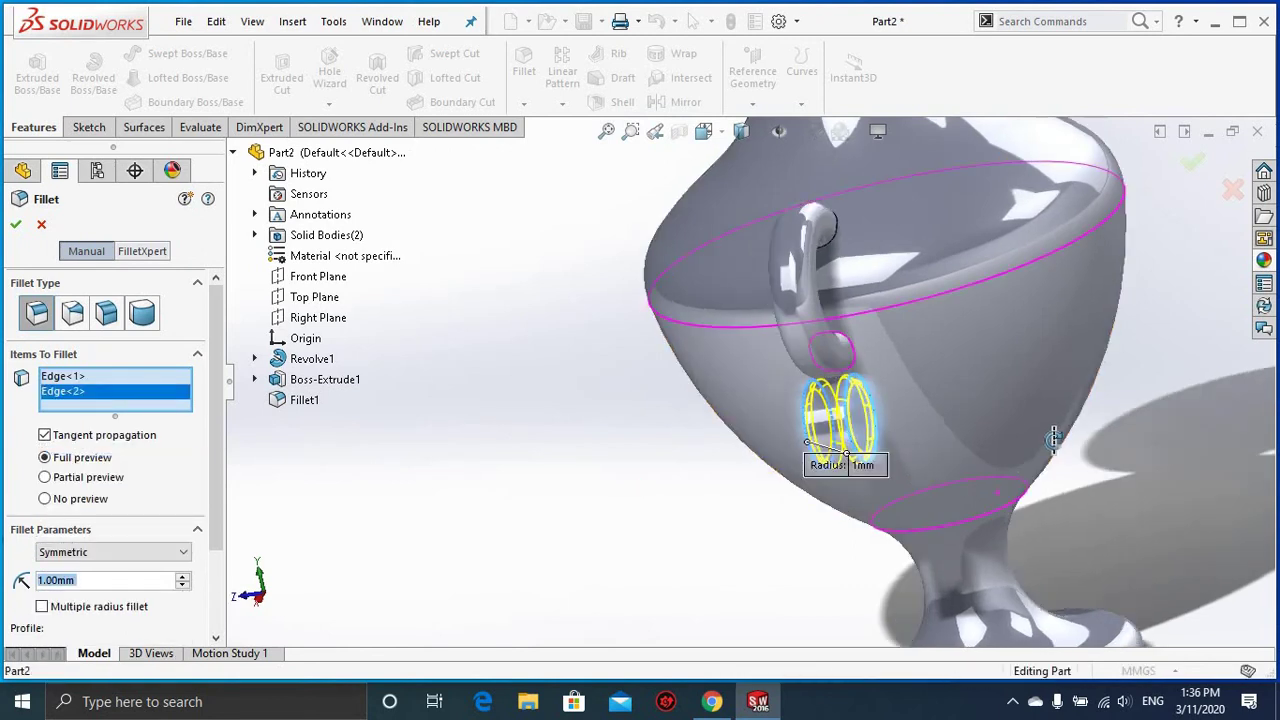
{"action": "left_click", "coordinate": [16, 226]}
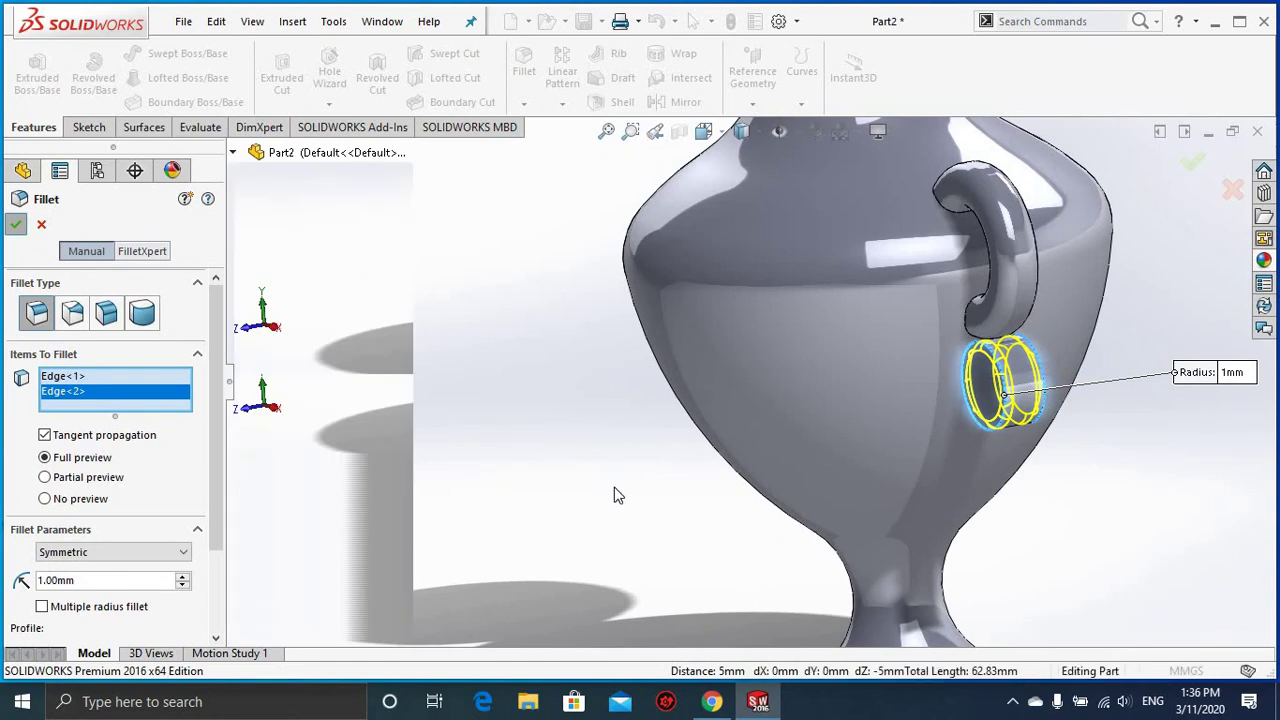
{"action": "scroll", "coordinate": [815, 472], "scroll_direction": "up", "scroll_amount": 3}
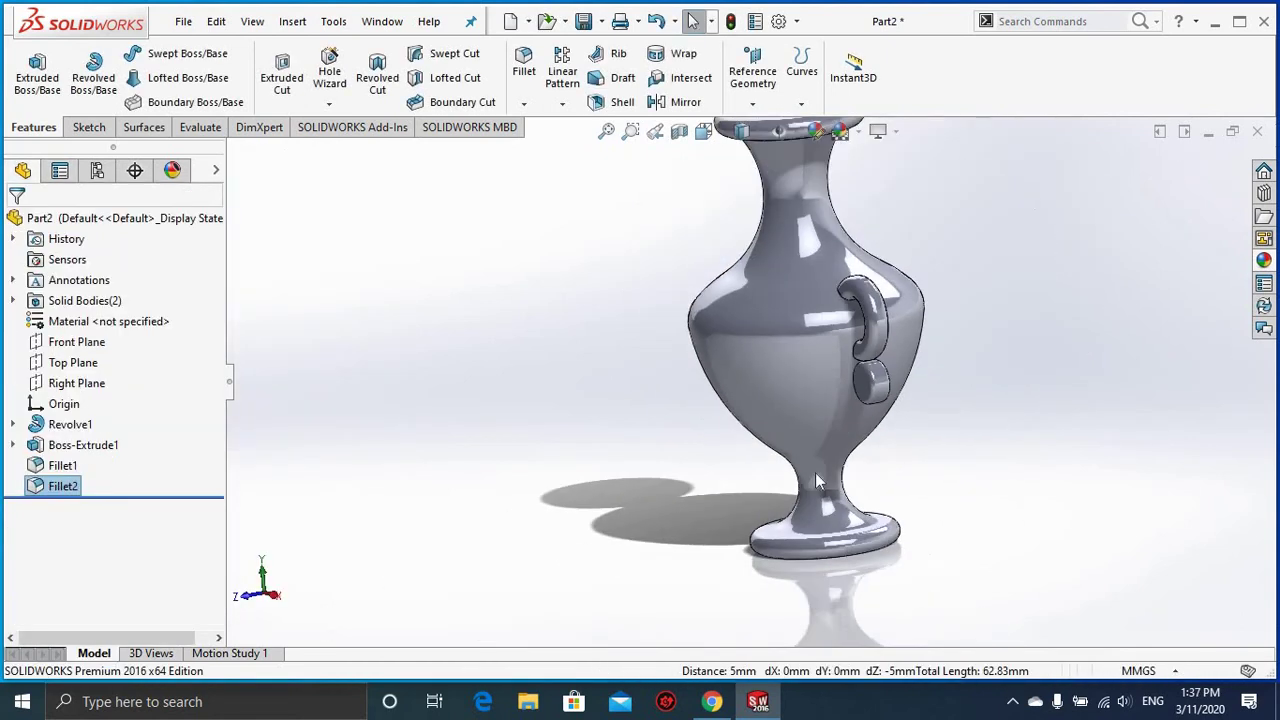
{"action": "mouse_move", "coordinate": [815, 472]}
{"action": "middle_mouse_down"}
{"action": "mouse_move", "coordinate": [909, 447]}
{"action": "mouse_move", "coordinate": [894, 466]}
{"action": "middle_mouse_up"}
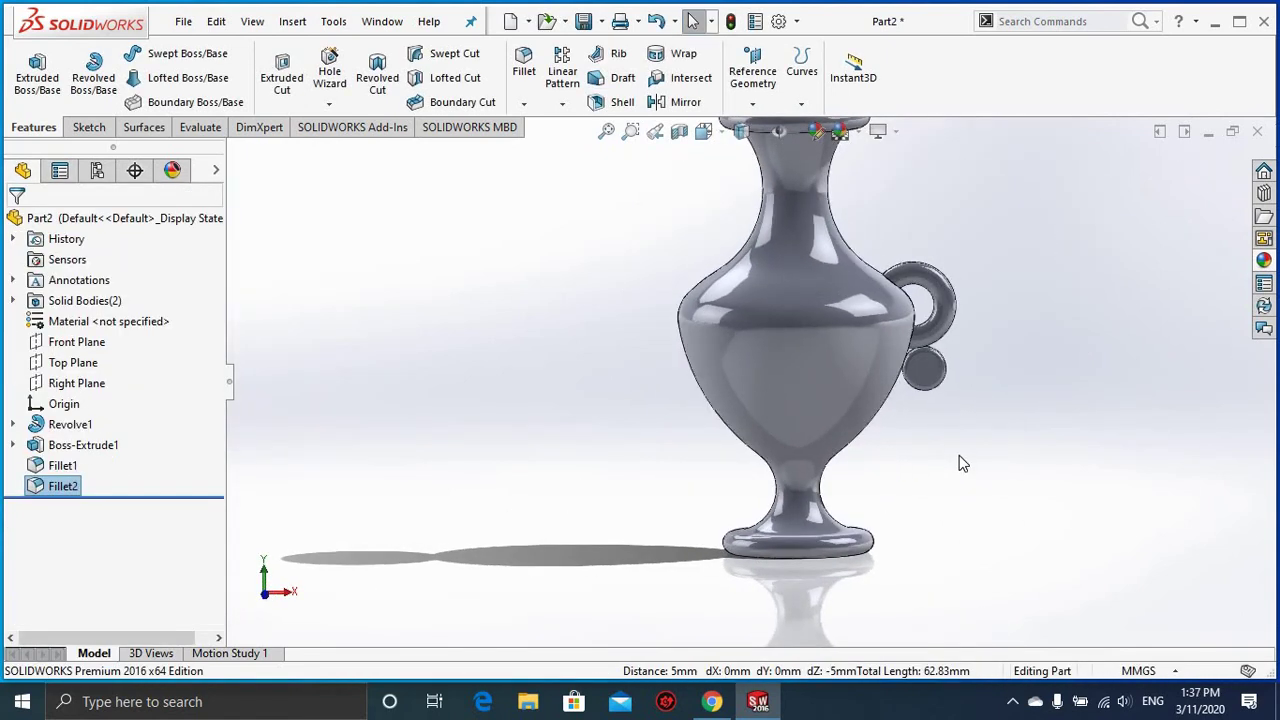
{"action": "left_click", "coordinate": [483, 260]}
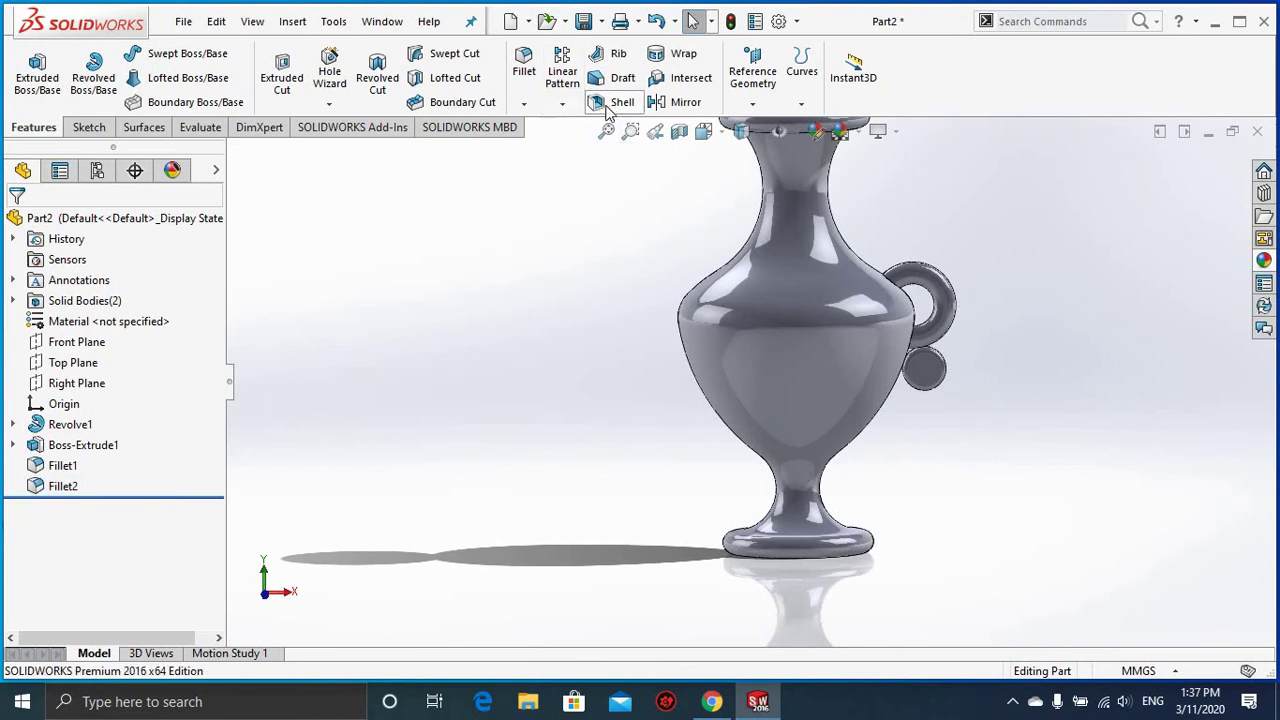
Step: Begin a Mirror feature with Right Plane as the Mirror Face/Plane
{"action": "left_click", "coordinate": [672, 102]}
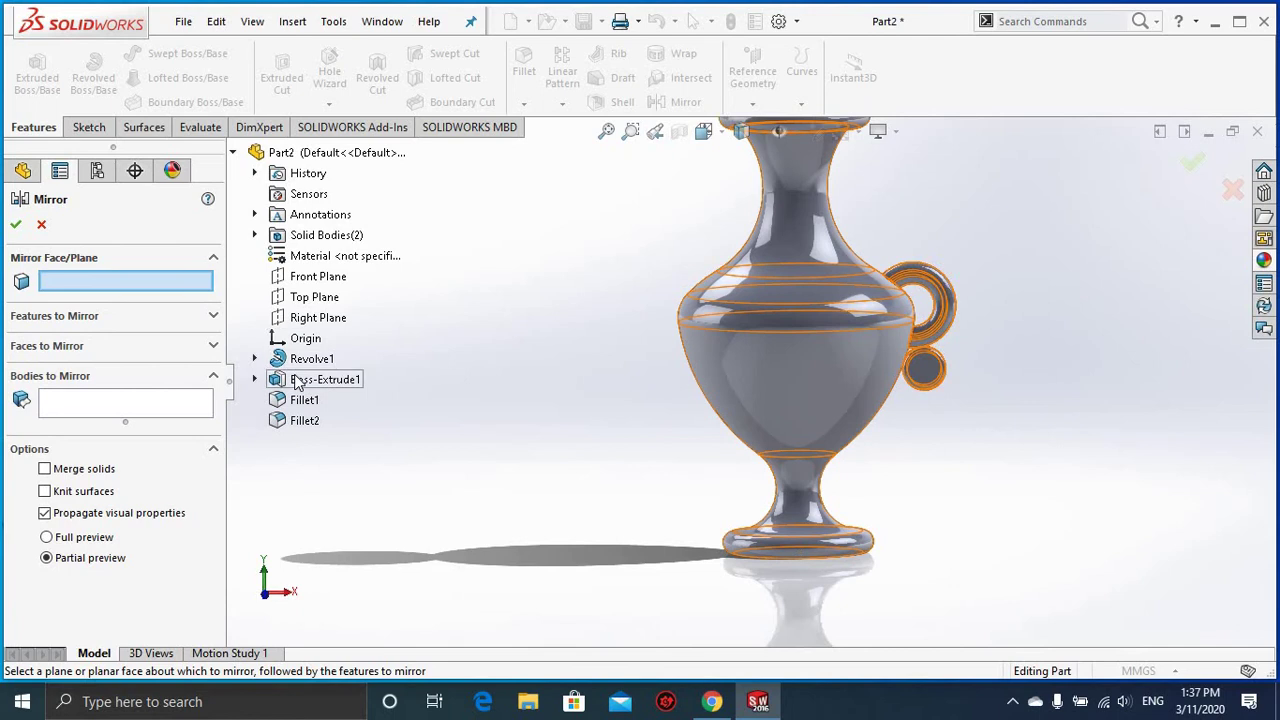
{"action": "left_click", "coordinate": [307, 318]}
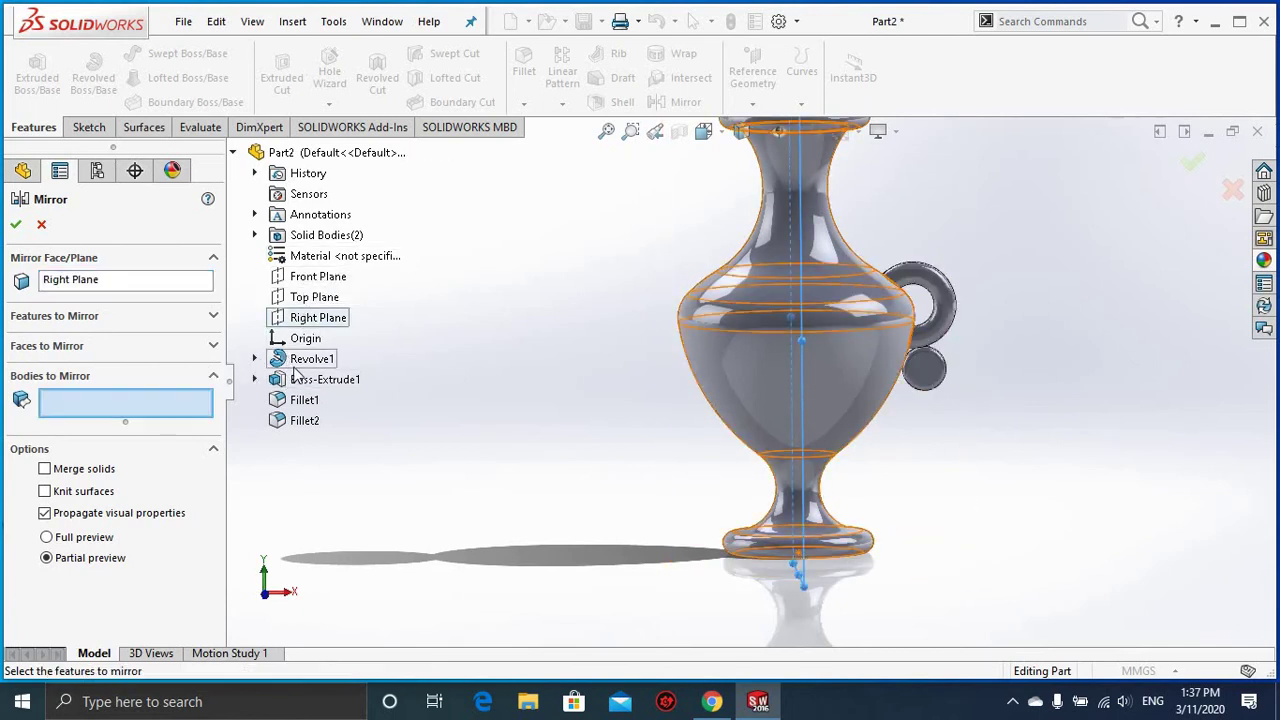
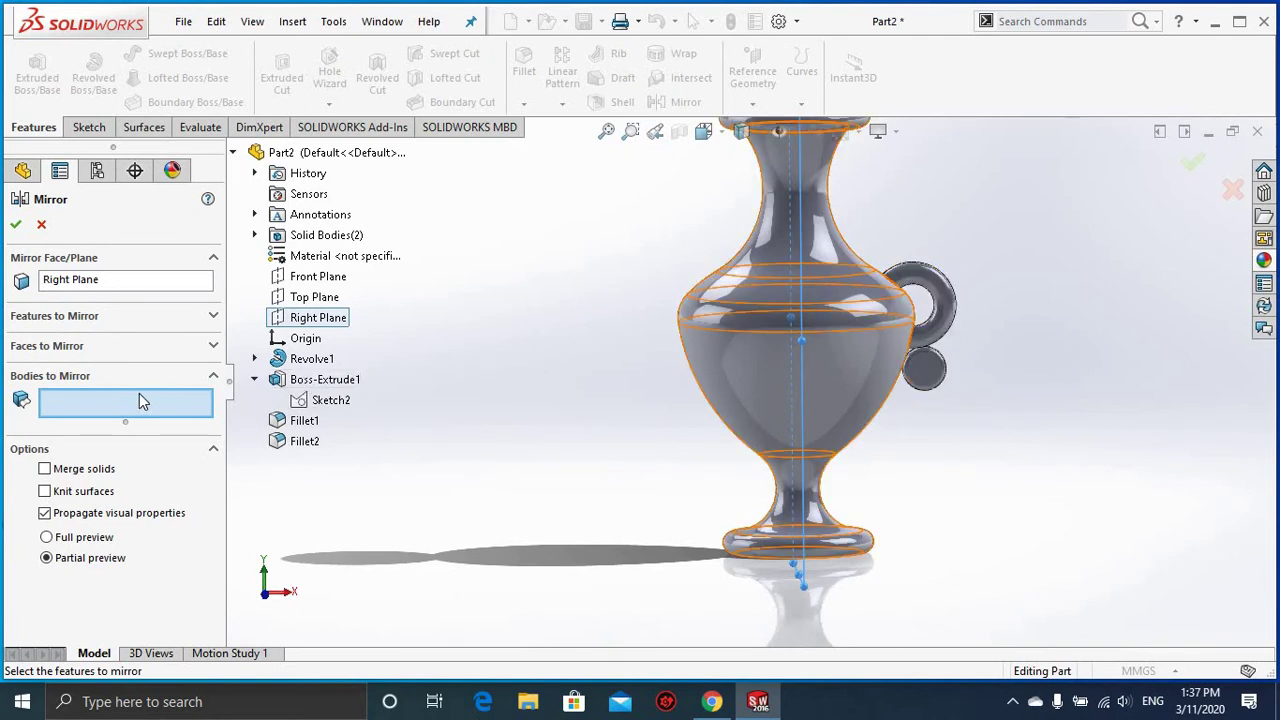
Step: Mirror Boss-Extrude1, Fillet1 and Fillet2 across the Right Plane to create a matching left handle
{"action": "left_click", "coordinate": [57, 316]}
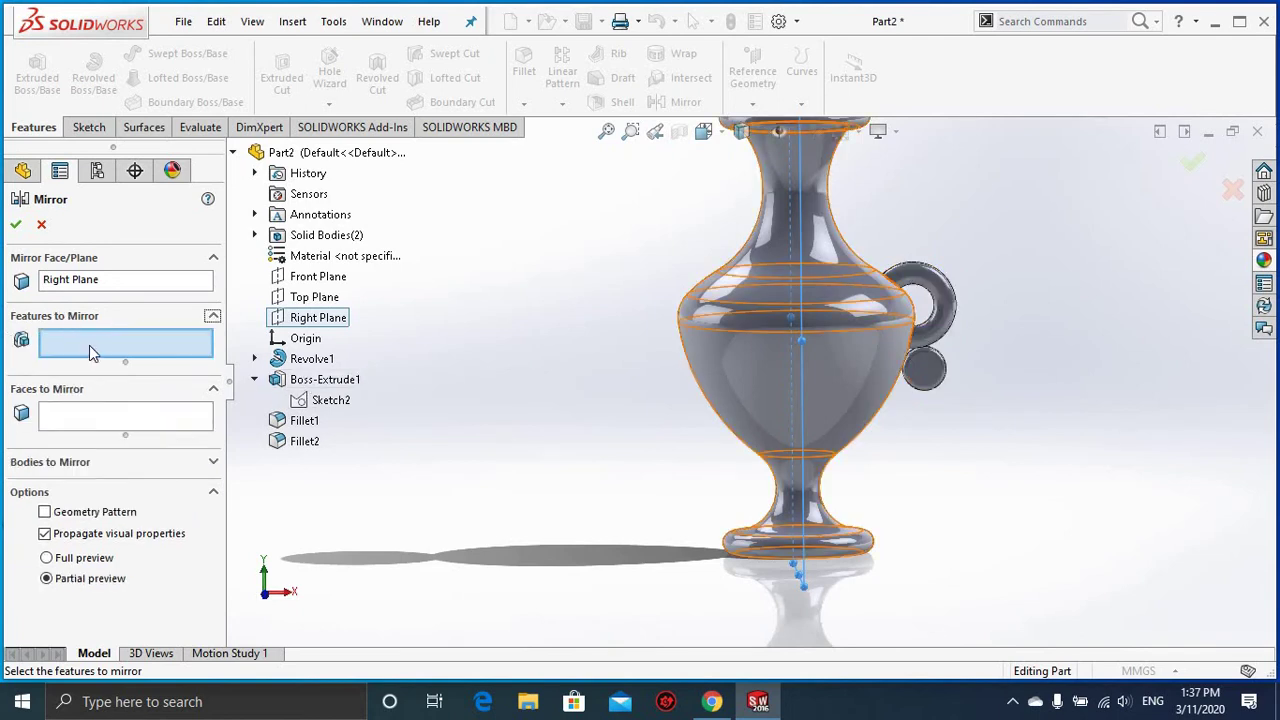
{"action": "left_click", "coordinate": [302, 383]}
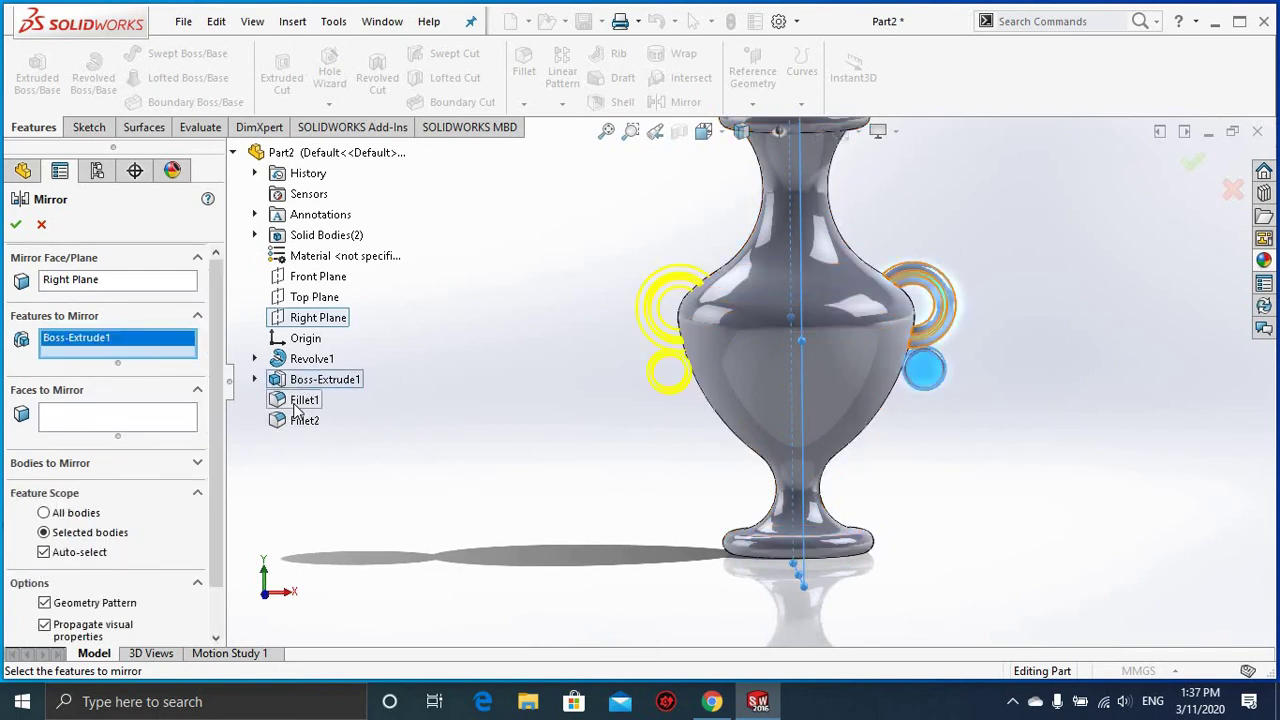
{"action": "left_click", "coordinate": [295, 401]}
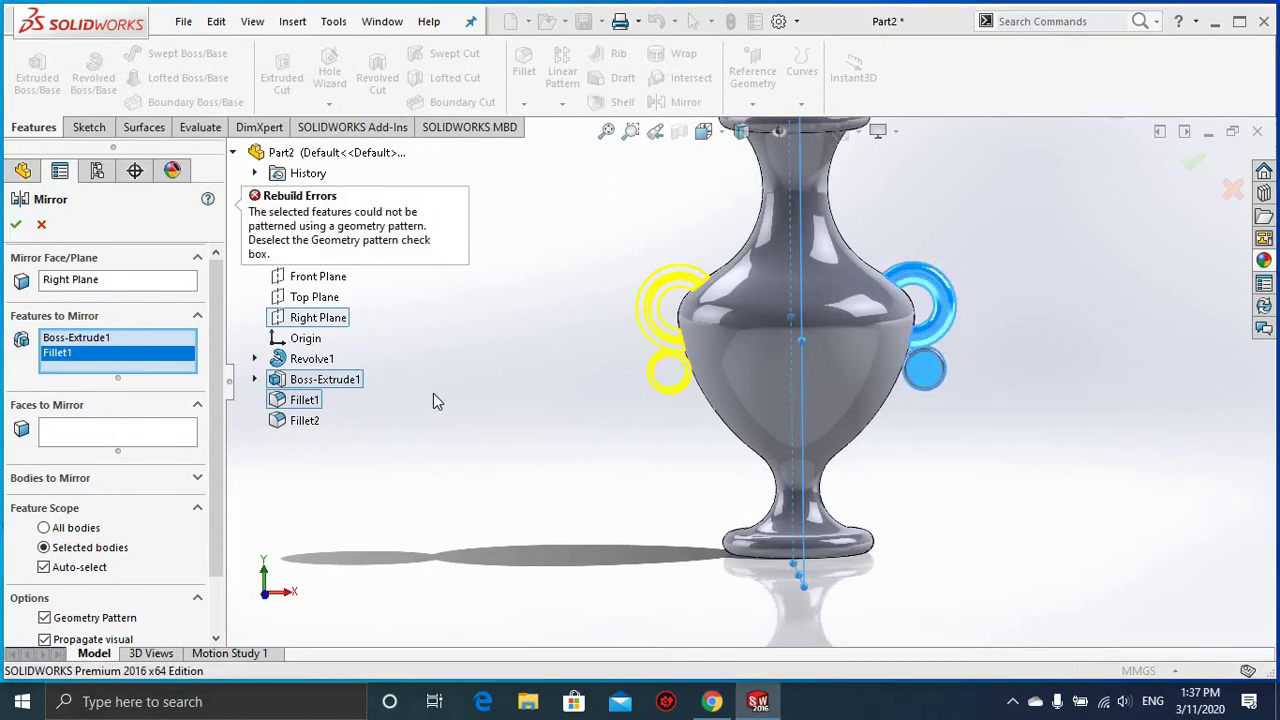
{"action": "left_click", "coordinate": [295, 400]}
{"action": "left_click", "coordinate": [296, 421]}
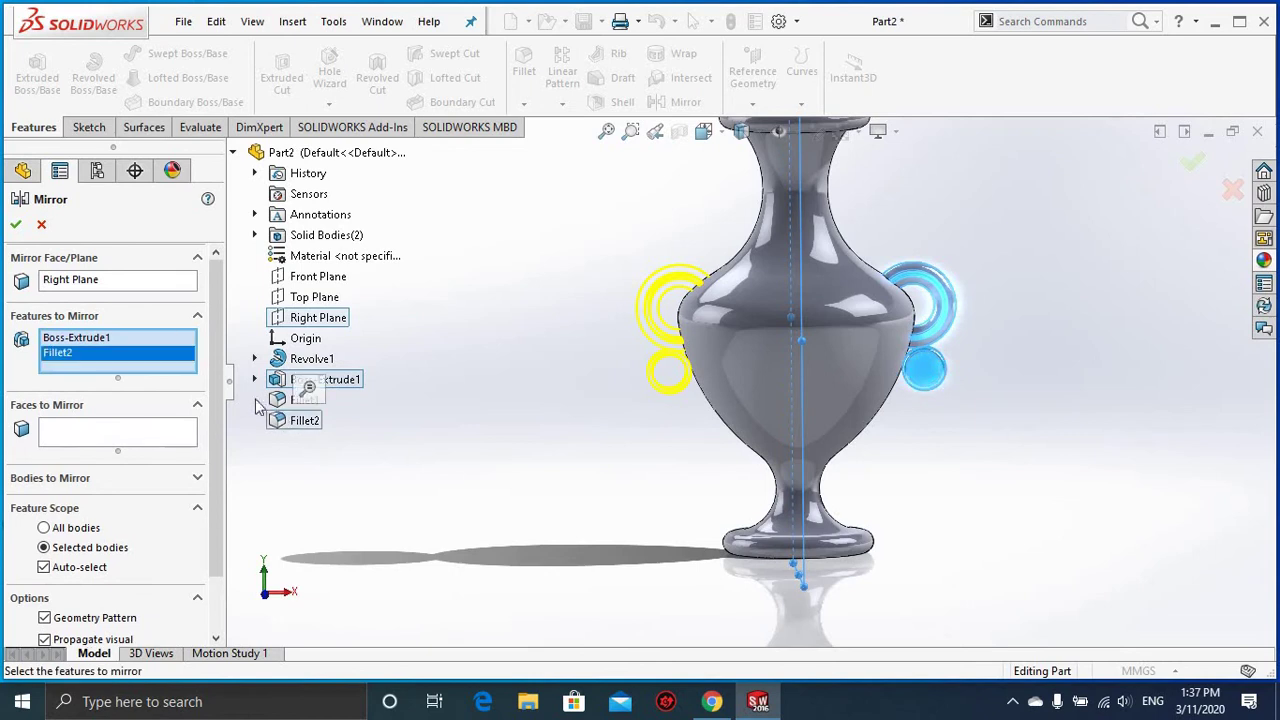
{"action": "left_click", "coordinate": [17, 226]}
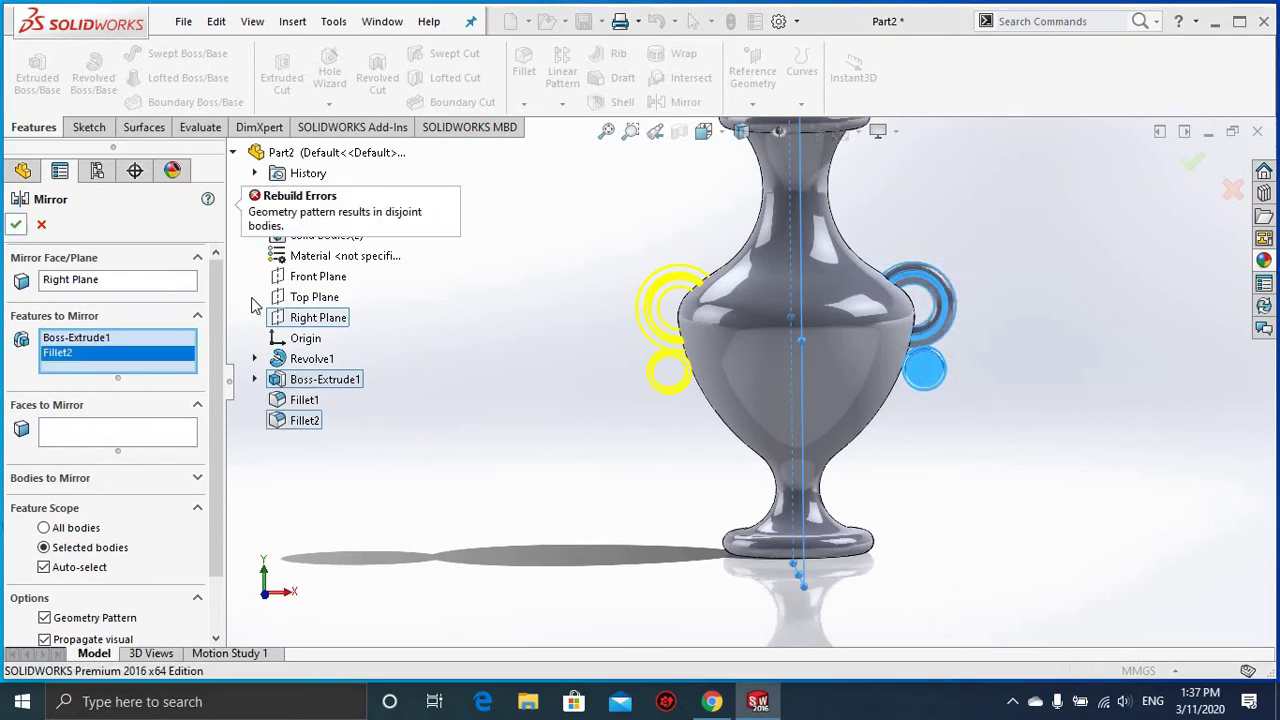
{"action": "left_click", "coordinate": [300, 400]}
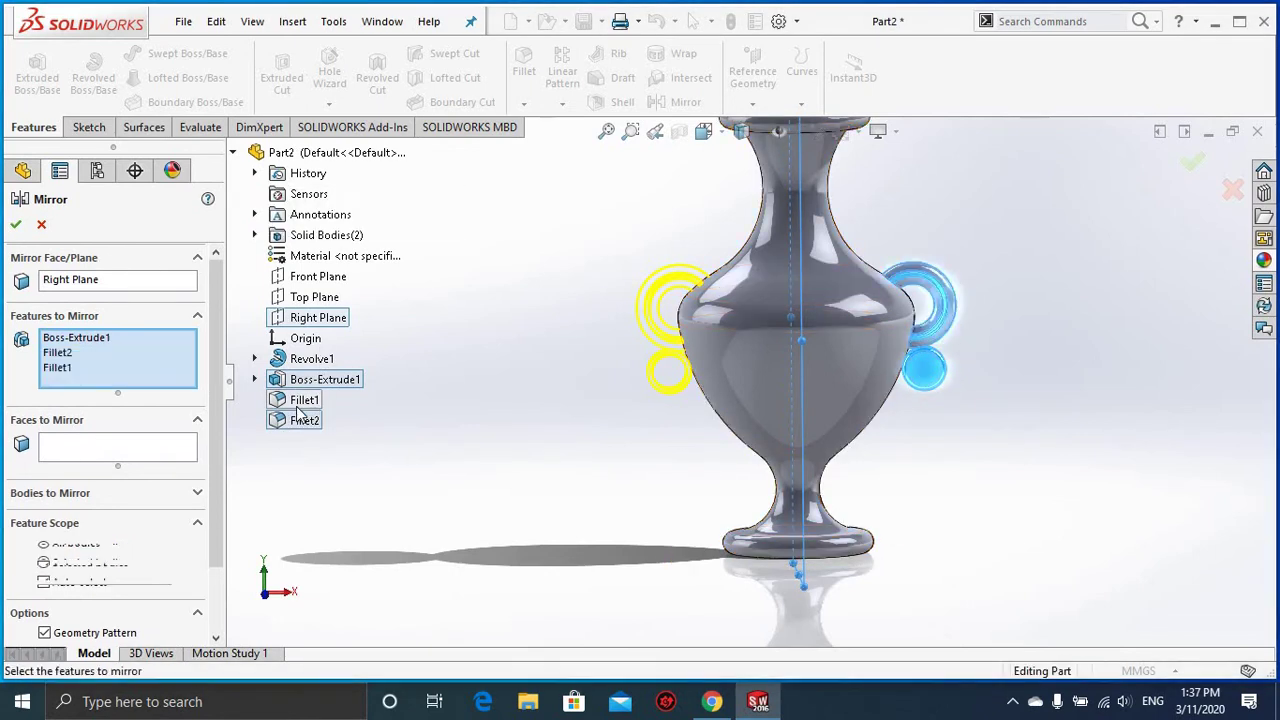
{"action": "left_click", "coordinate": [17, 224]}
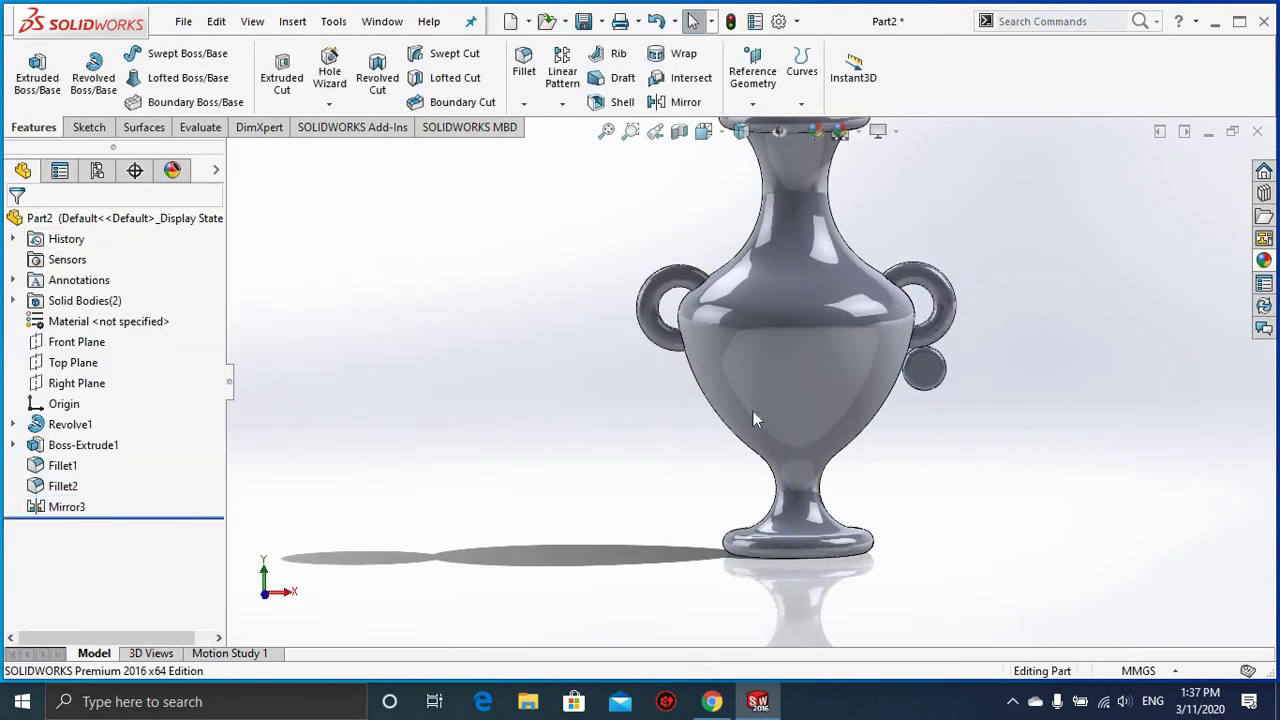
Step: Mirror the small side disc body across the Right Plane as Mirror4
{"action": "scroll", "coordinate": [967, 402], "scroll_direction": "down", "scroll_amount": 2}
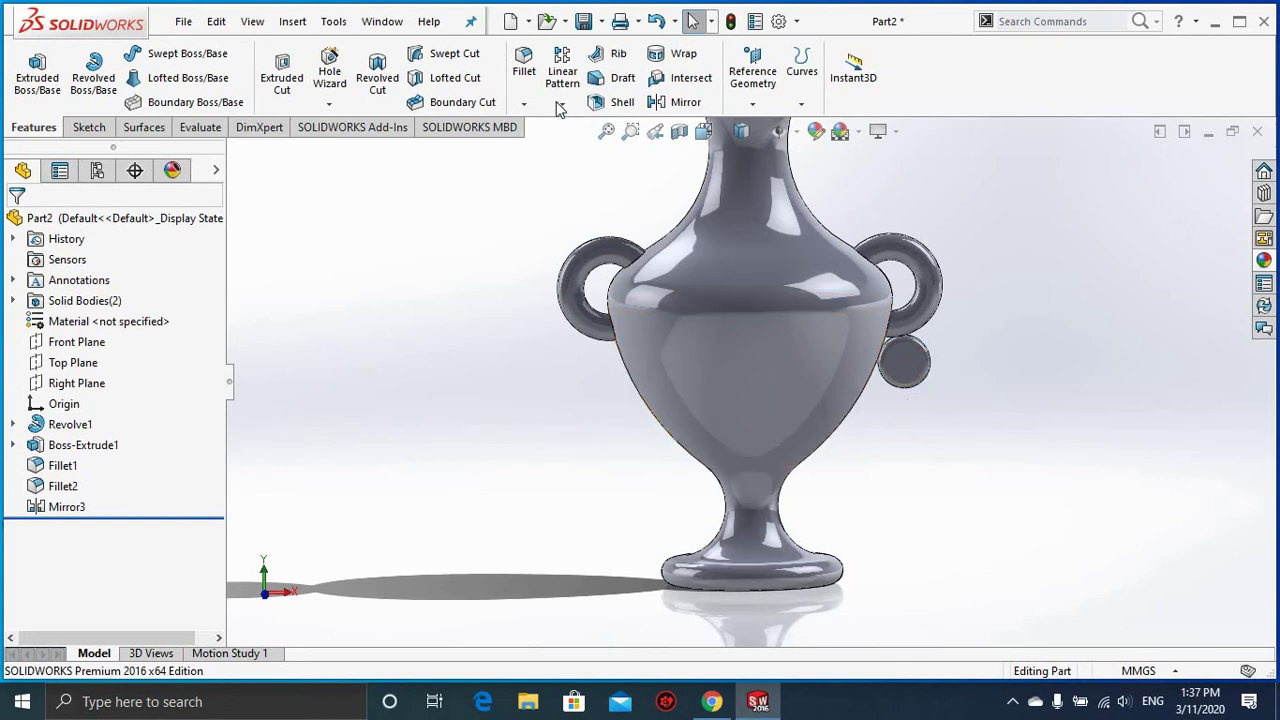
{"action": "left_click", "coordinate": [684, 102]}
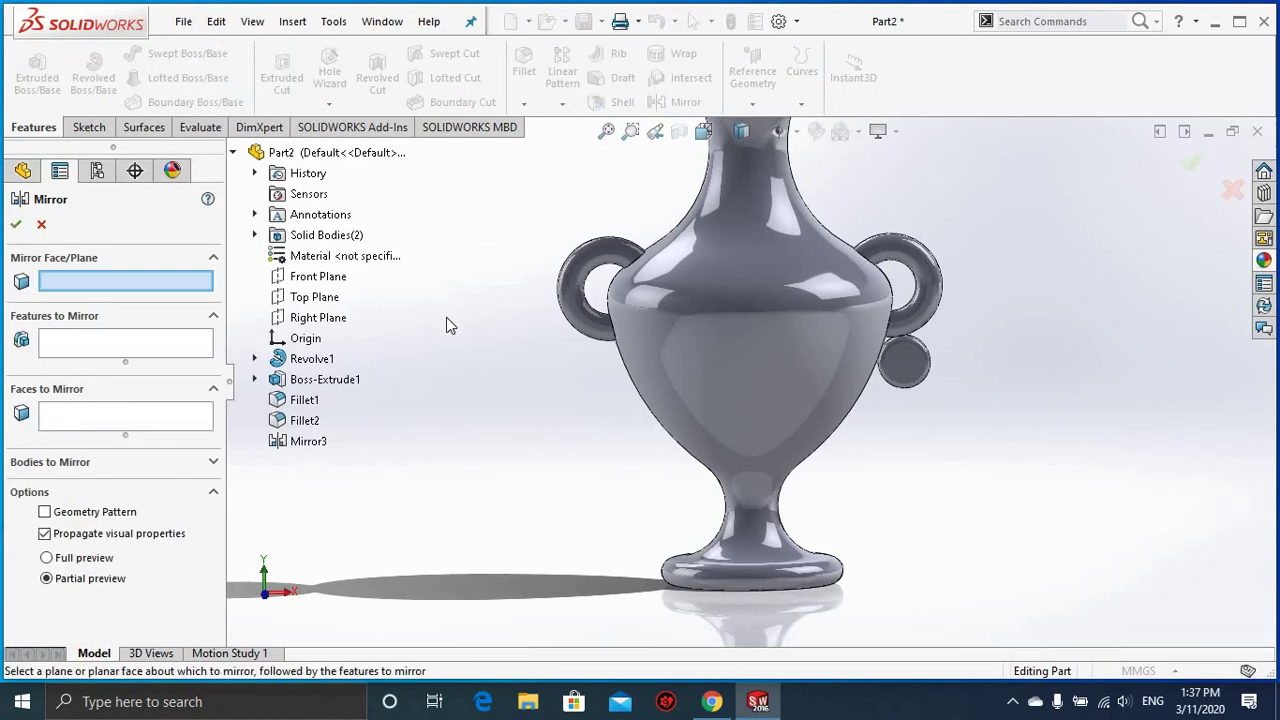
{"action": "left_click", "coordinate": [318, 317]}
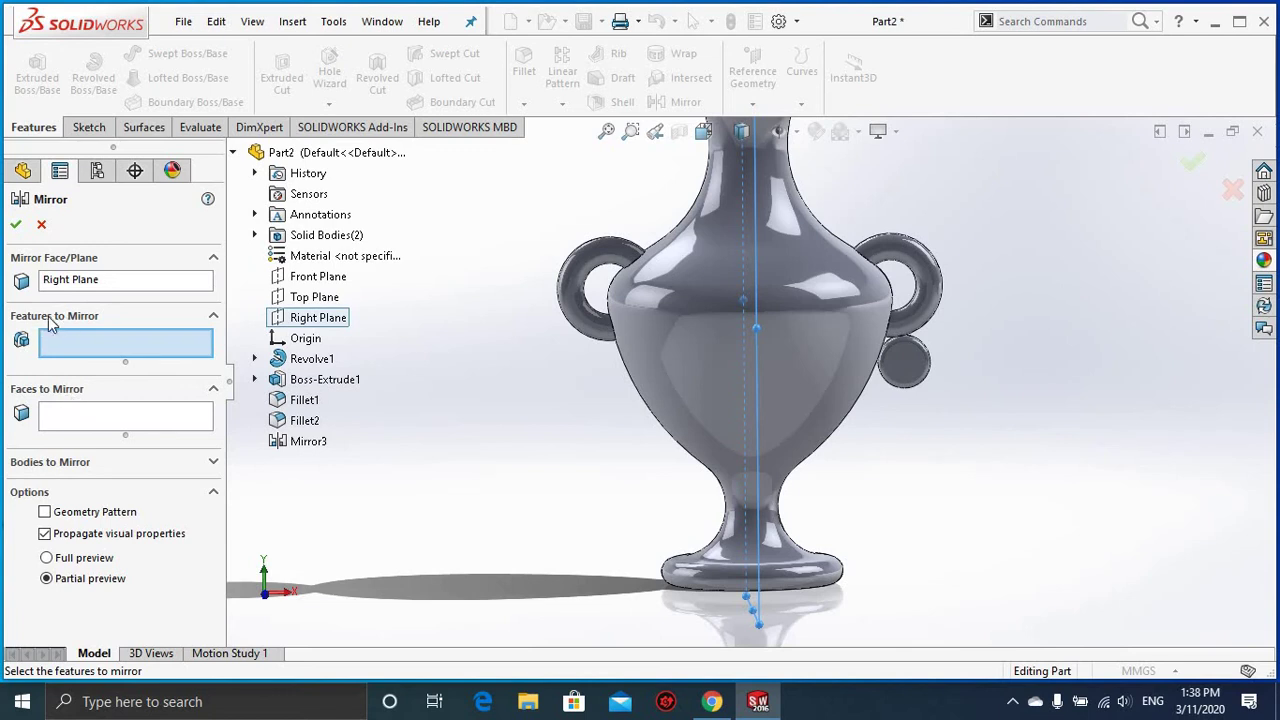
{"action": "left_click", "coordinate": [214, 463]}
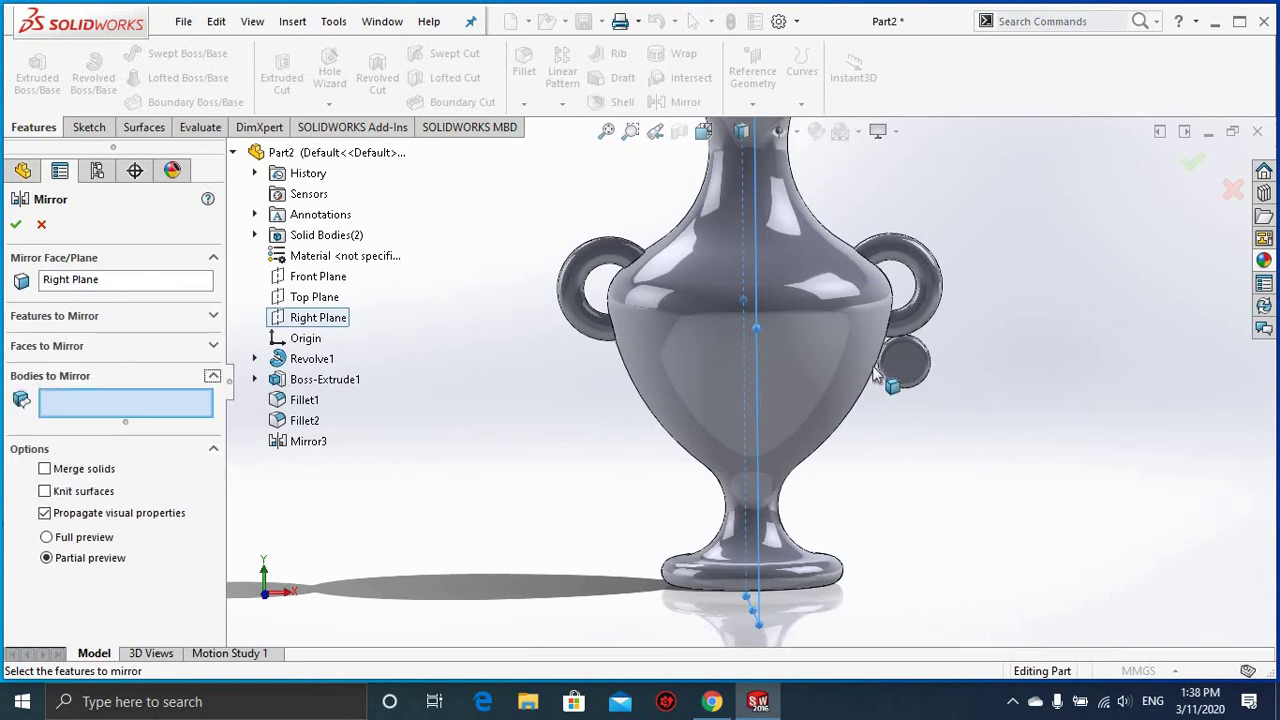
{"action": "left_click", "coordinate": [905, 365]}
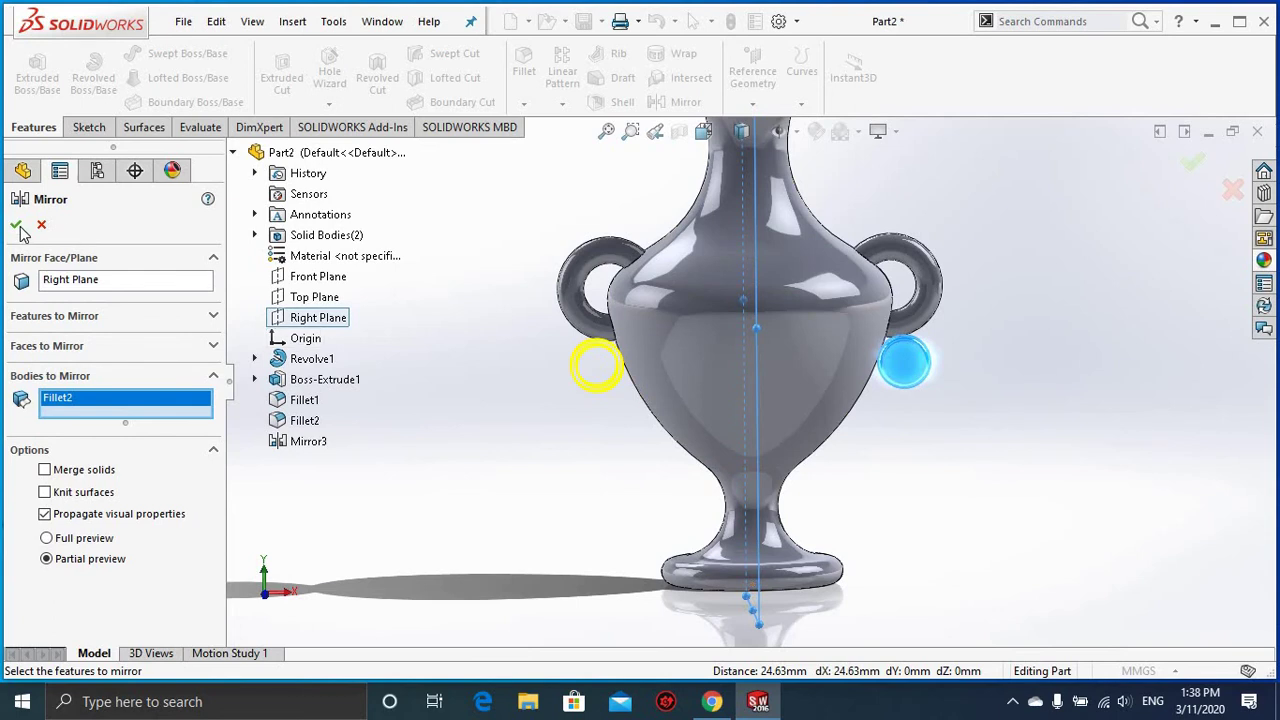
{"action": "left_click", "coordinate": [17, 226]}
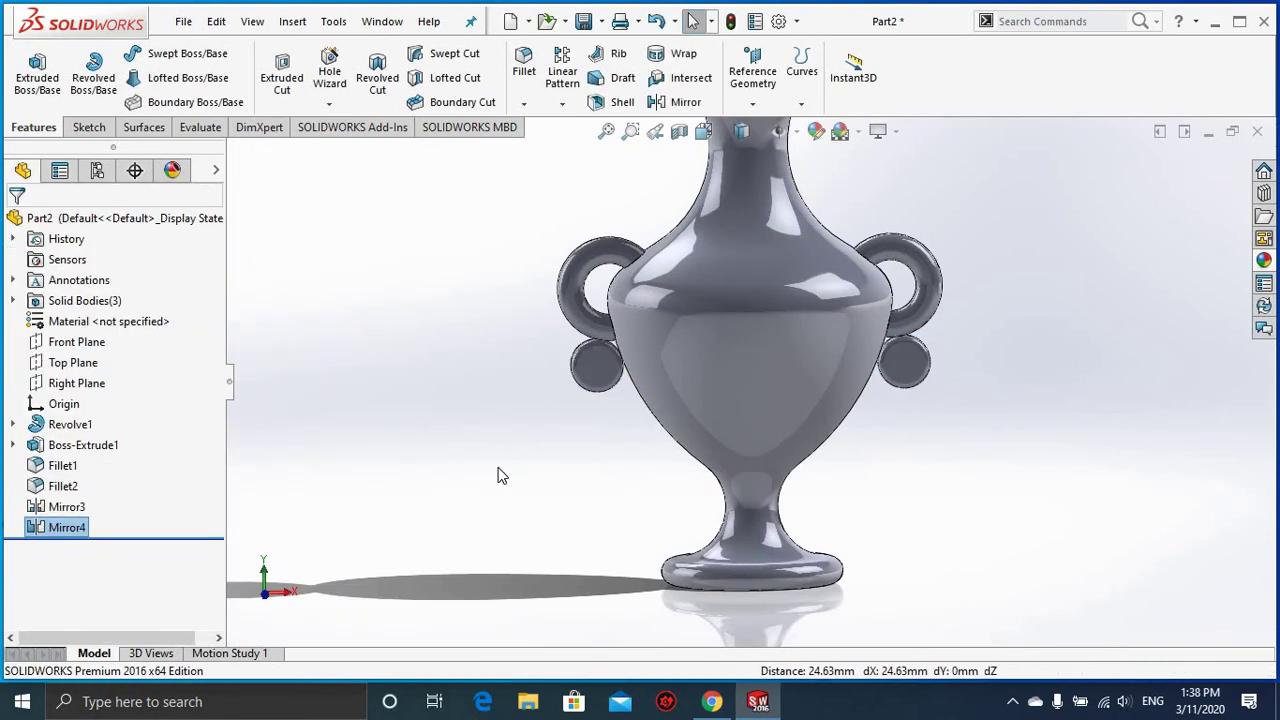
Step: Start a revolved-cut sketch on the Front Plane, viewed normal to the plane
{"action": "mouse_move", "coordinate": [563, 457]}
{"action": "middle_mouse_down"}
{"action": "mouse_move", "coordinate": [877, 434]}
{"action": "mouse_move", "coordinate": [760, 469]}
{"action": "mouse_move", "coordinate": [883, 442]}
{"action": "middle_mouse_up"}
{"action": "scroll", "coordinate": [897, 397], "scroll_direction": "up", "scroll_amount": 3}
{"action": "scroll", "coordinate": [897, 390], "scroll_direction": "down", "scroll_amount": 3}
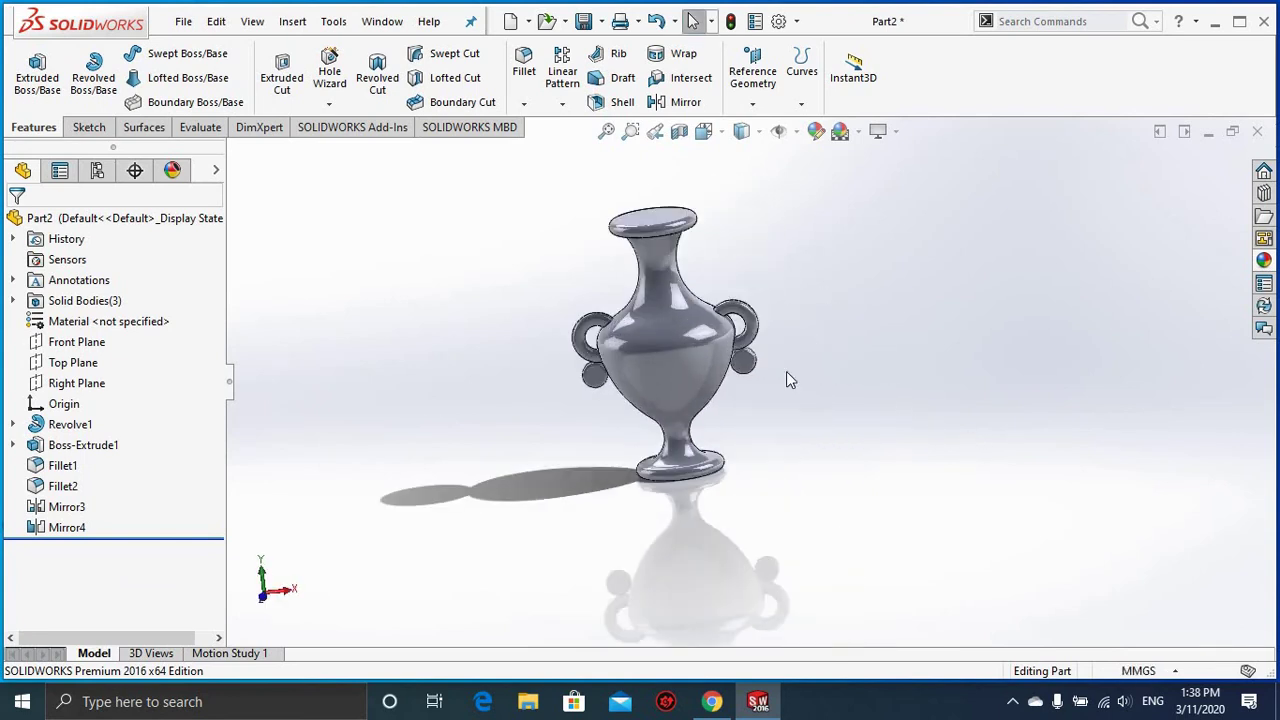
{"action": "left_click", "coordinate": [388, 87]}
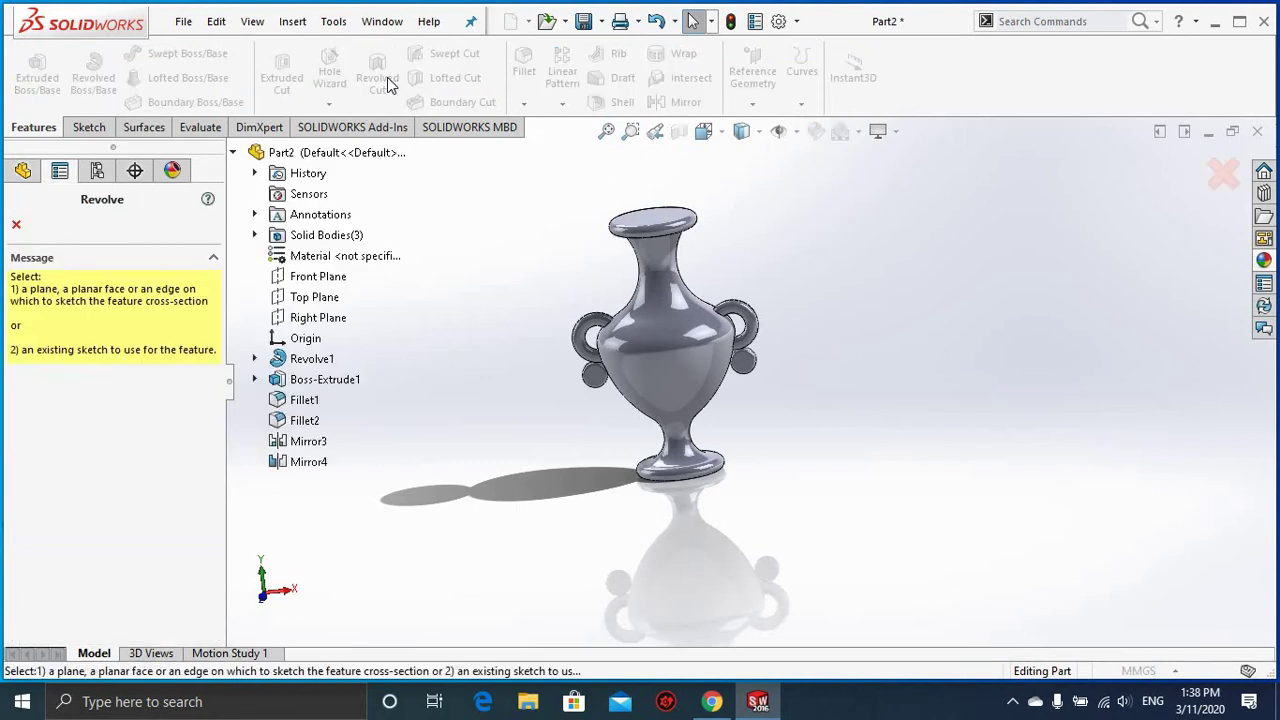
{"action": "left_click", "coordinate": [310, 276]}
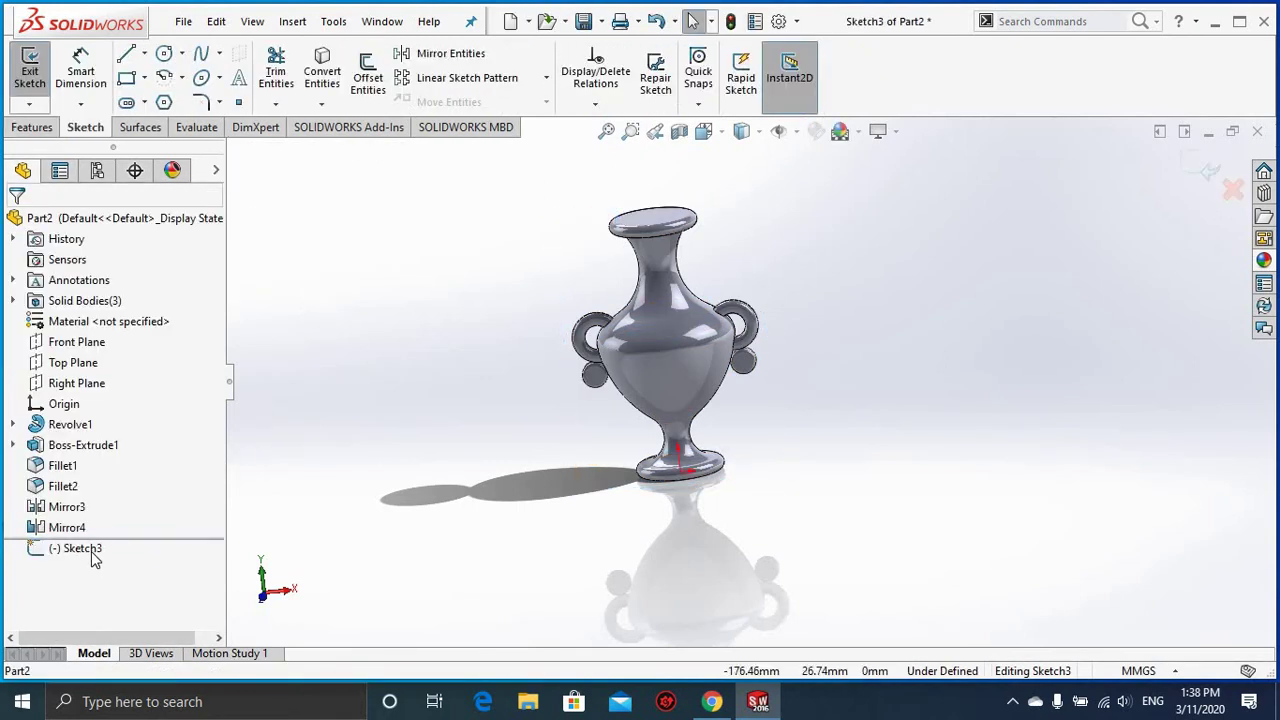
{"action": "left_click", "coordinate": [91, 551]}
{"action": "left_click", "coordinate": [127, 527]}
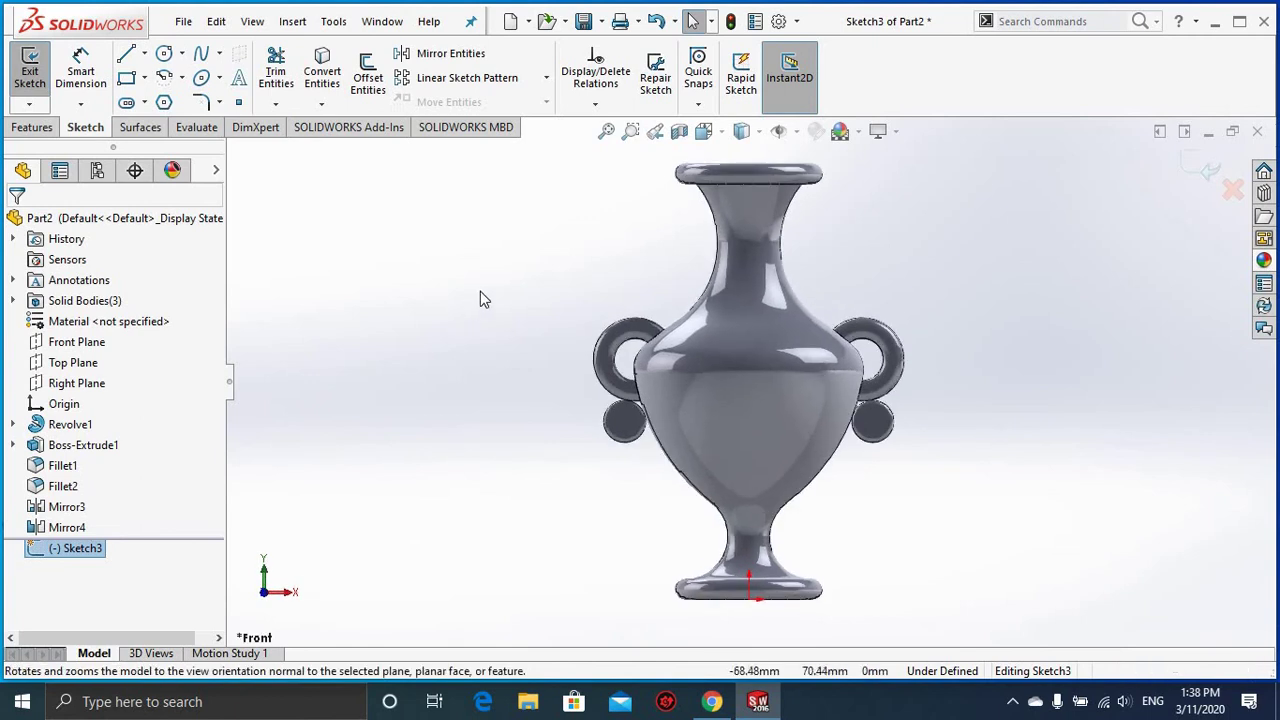
Step: Draw a vertical centerline from the vase base to its top
{"action": "scroll", "coordinate": [821, 270], "scroll_direction": "up", "scroll_amount": 2}
{"action": "scroll", "coordinate": [788, 239], "scroll_direction": "down", "scroll_amount": 4}
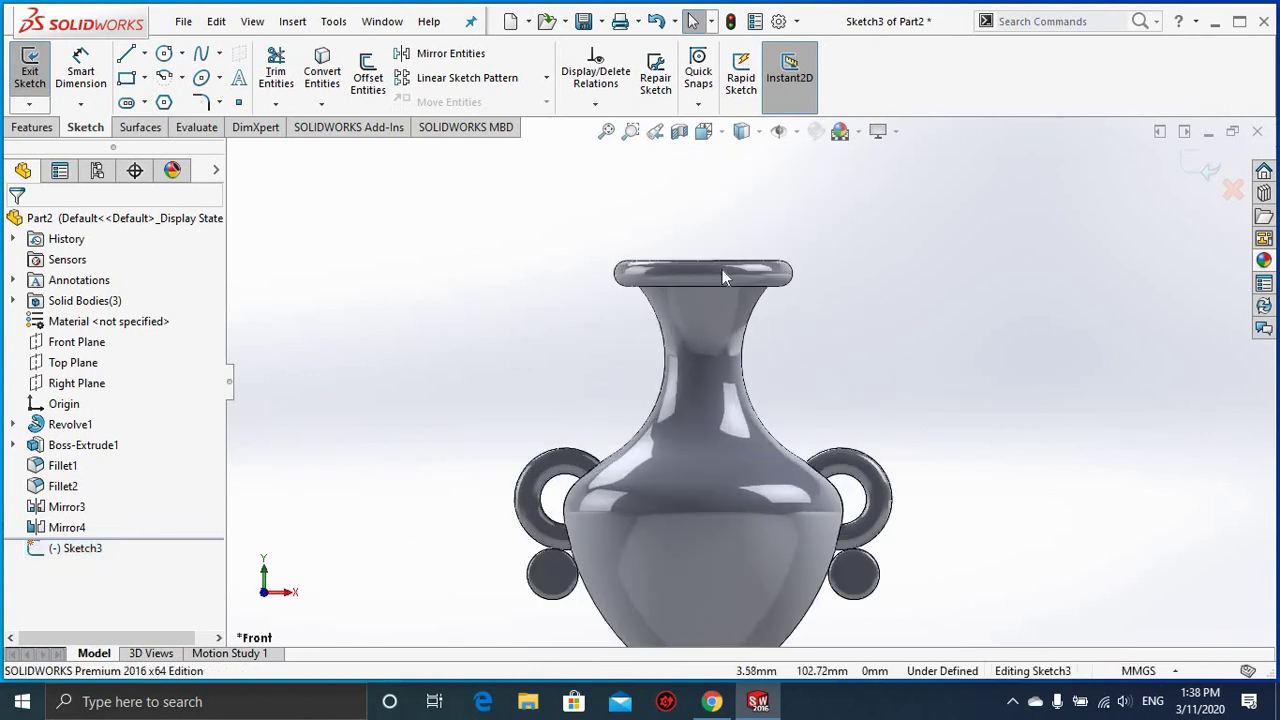
{"action": "scroll", "coordinate": [722, 277], "scroll_direction": "up", "scroll_amount": 3}
{"action": "left_click", "coordinate": [144, 53]}
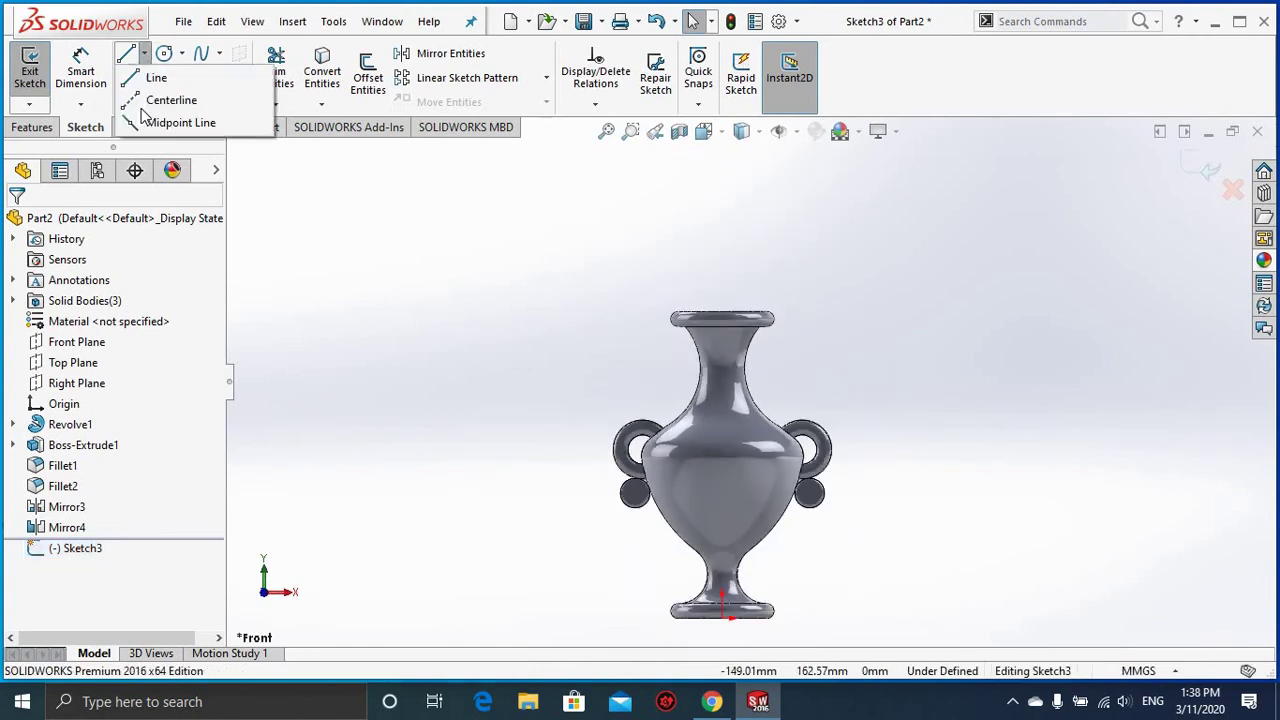
{"action": "left_click", "coordinate": [170, 100]}
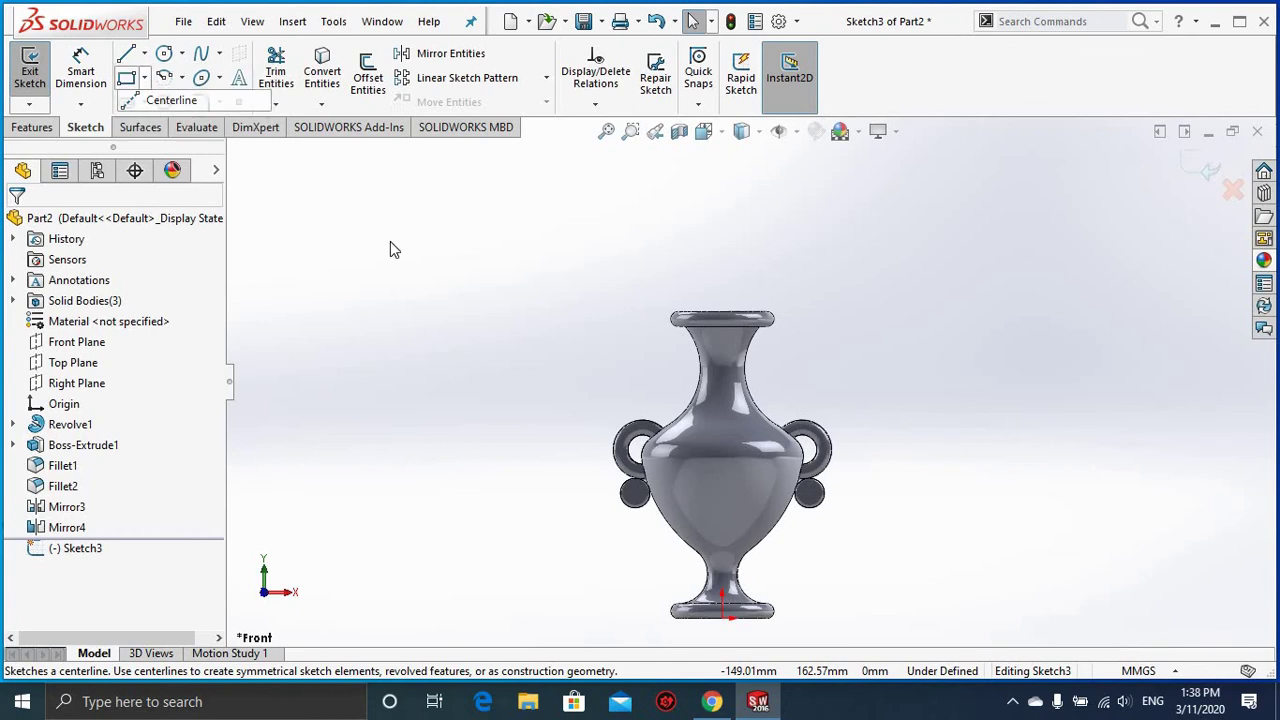
{"action": "left_click", "coordinate": [722, 616]}
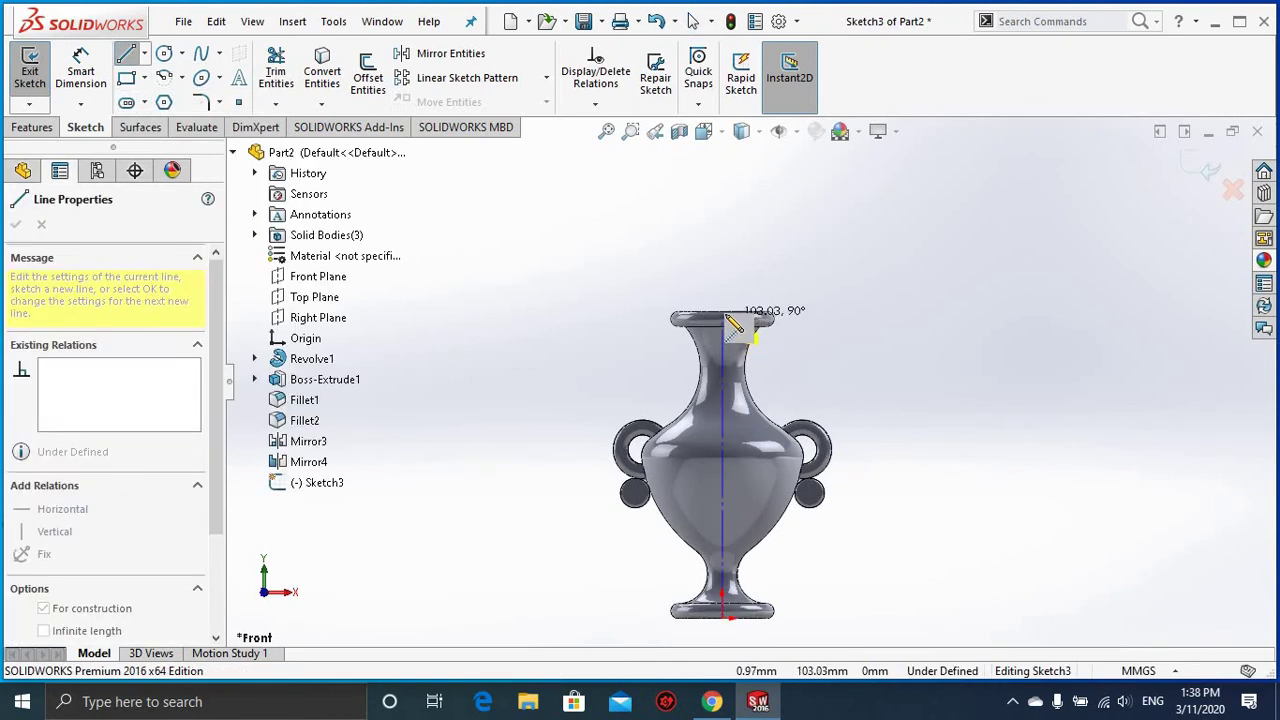
{"action": "left_click", "coordinate": [724, 302]}
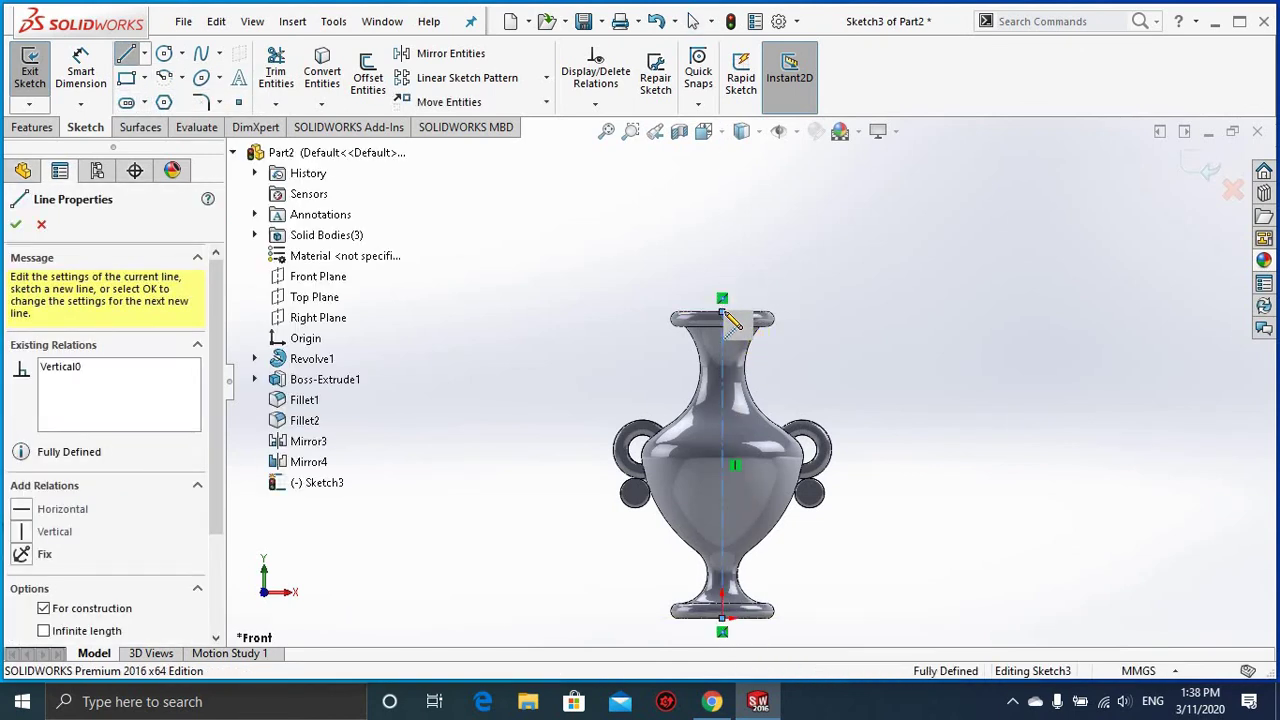
{"action": "key", "text": "Escape"}
{"action": "key", "text": "Escape"}
{"action": "scroll", "coordinate": [809, 318], "scroll_direction": "down", "scroll_amount": 3}
Step: Offset the vase neck's right outline 3 mm inward as a sketch curve
{"action": "scroll", "coordinate": [737, 355], "scroll_direction": "down", "scroll_amount": 3}
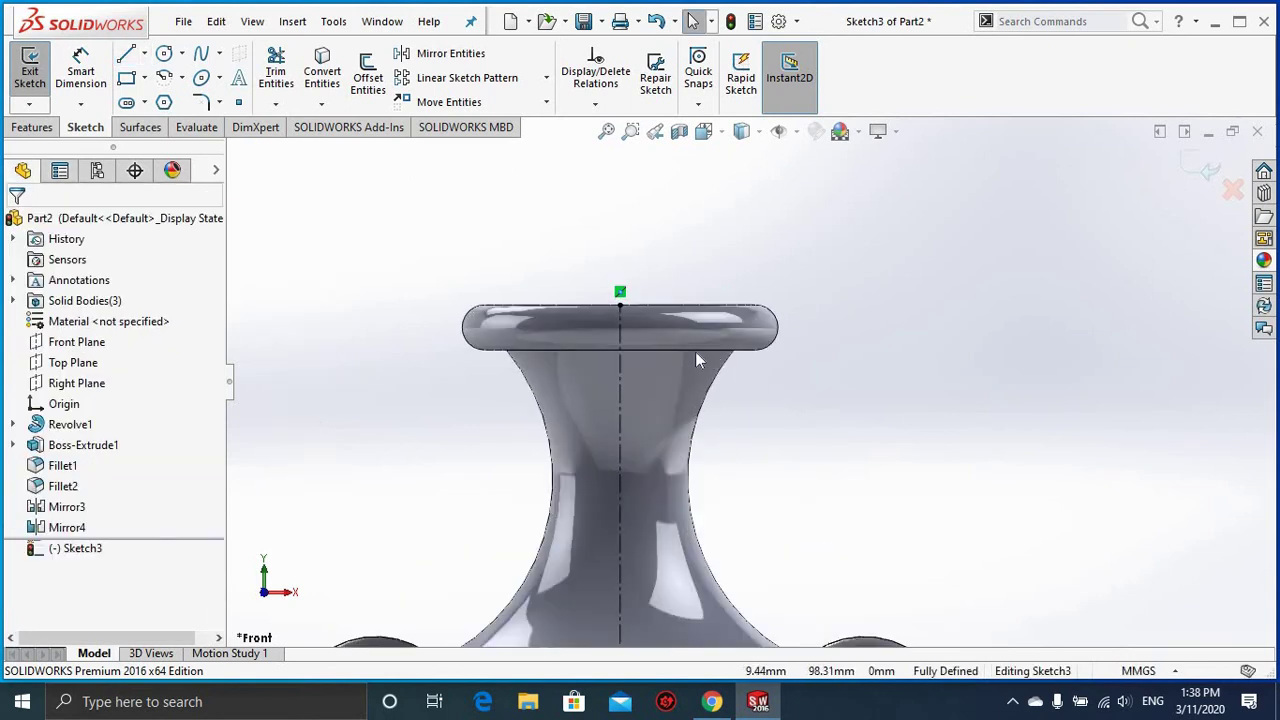
{"action": "scroll", "coordinate": [696, 354], "scroll_direction": "down", "scroll_amount": 2}
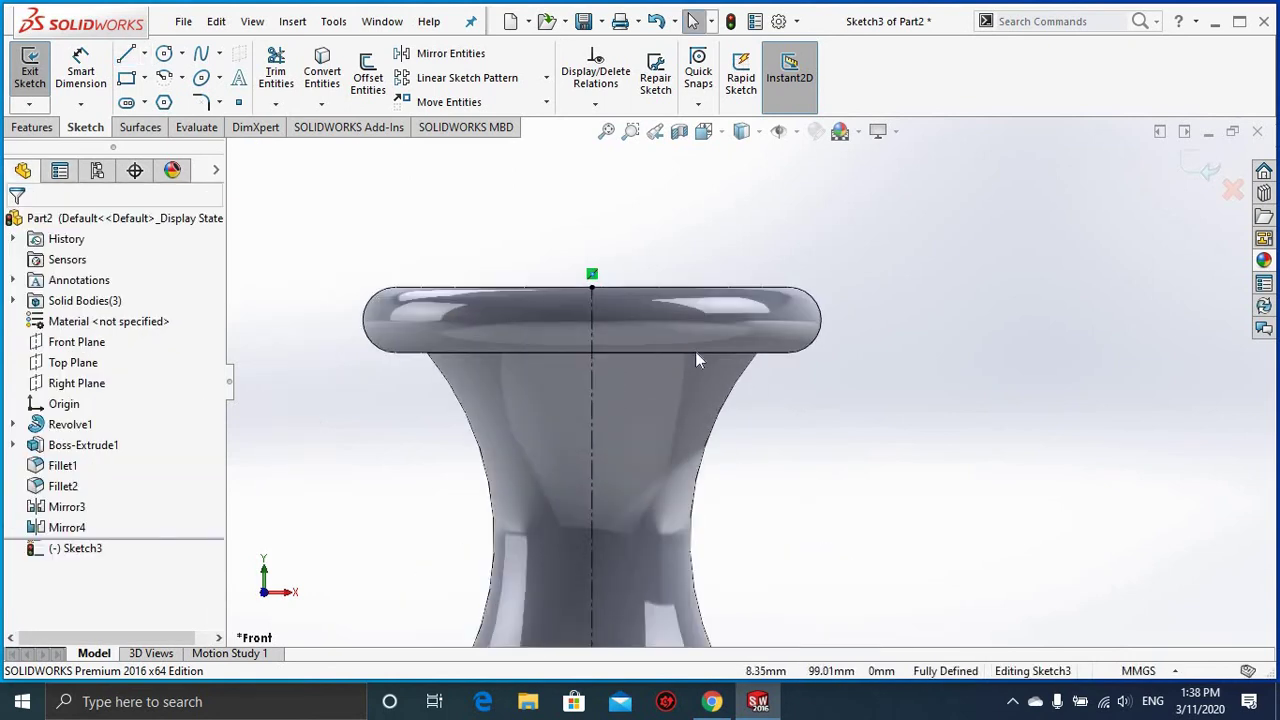
{"action": "left_click", "coordinate": [727, 415]}
{"action": "left_click", "coordinate": [367, 75]}
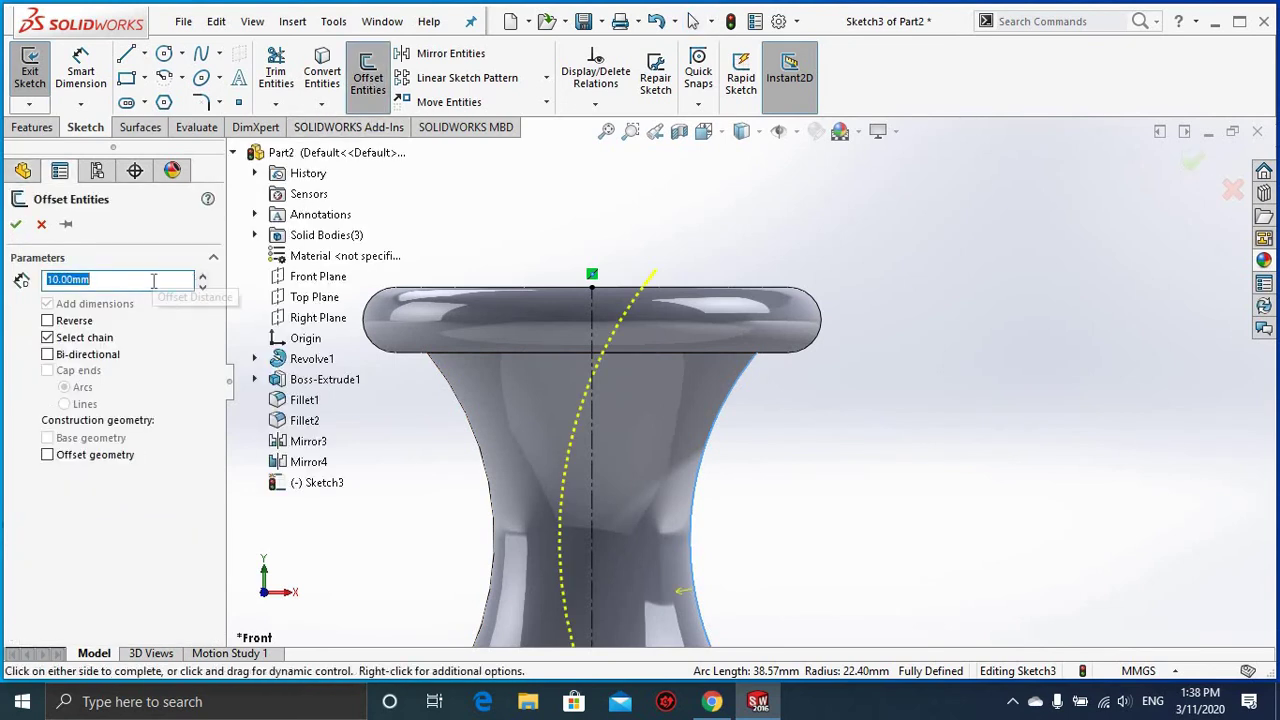
{"action": "type", "text": "3"}
{"action": "key", "text": "Return"}
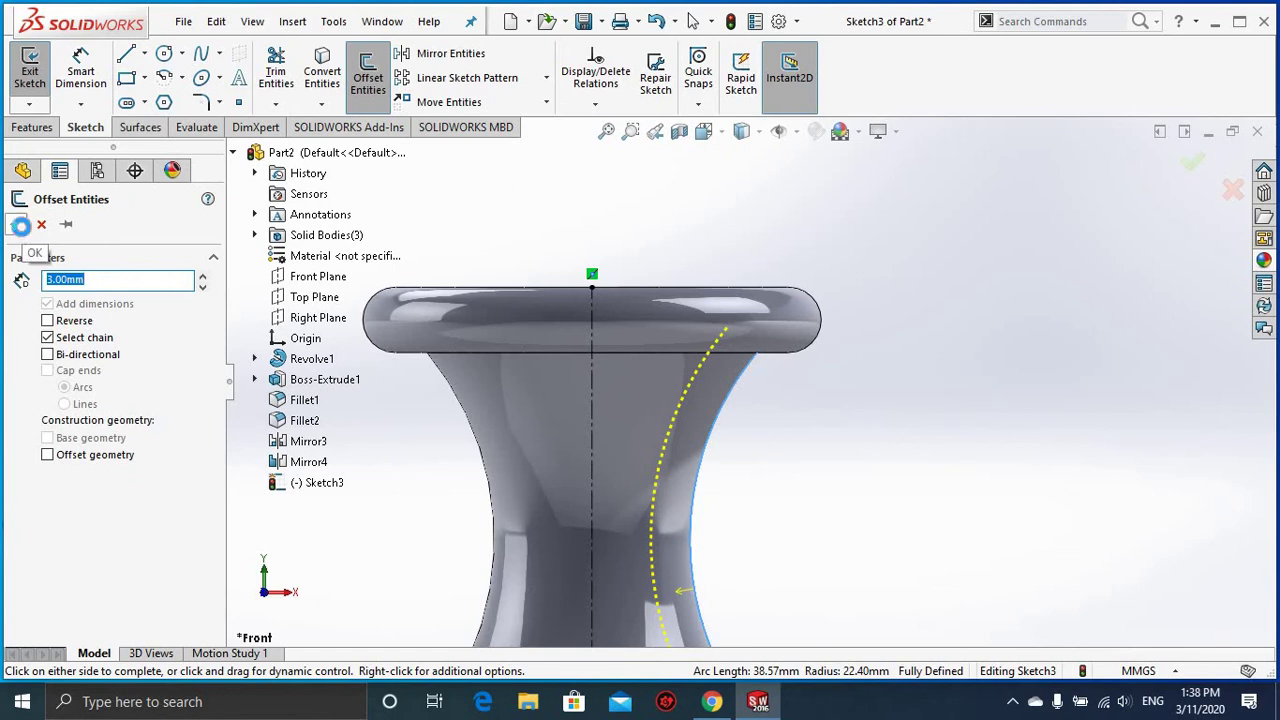
{"action": "left_click", "coordinate": [21, 225]}
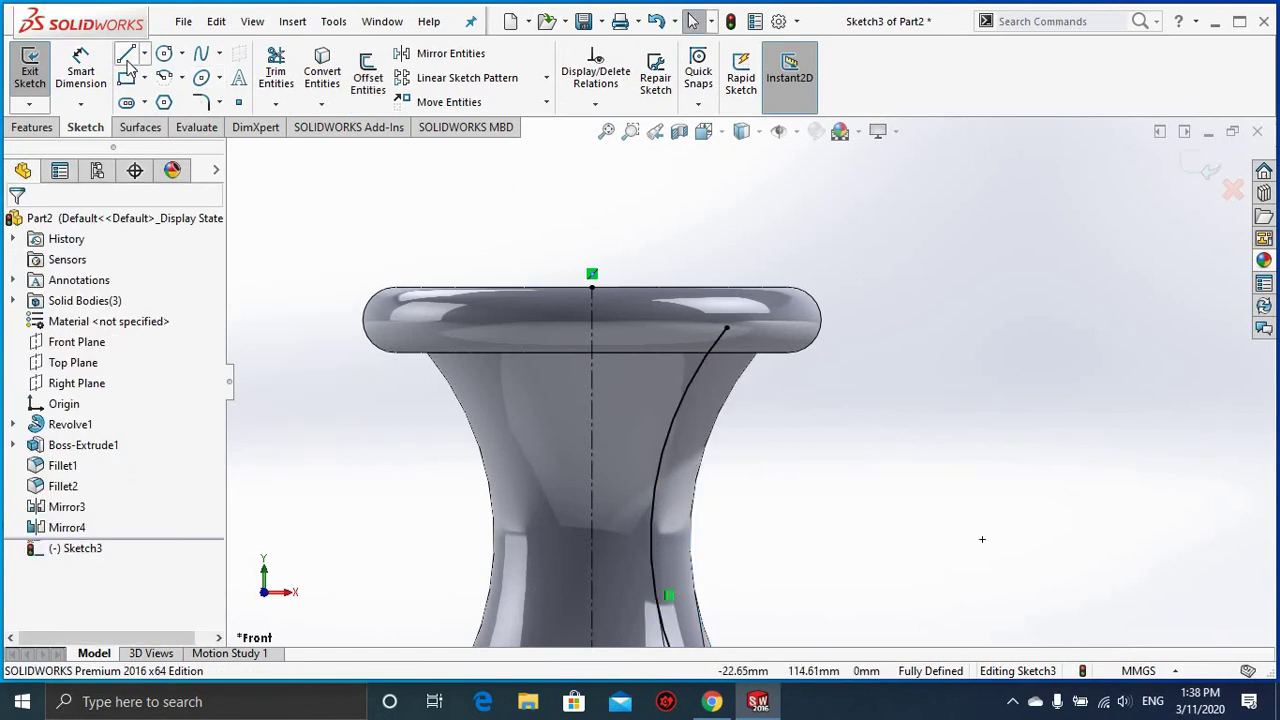
Step: Draw a top line from the centerline across the rim, joined by an arc to the offset curve
{"action": "left_click", "coordinate": [592, 287]}
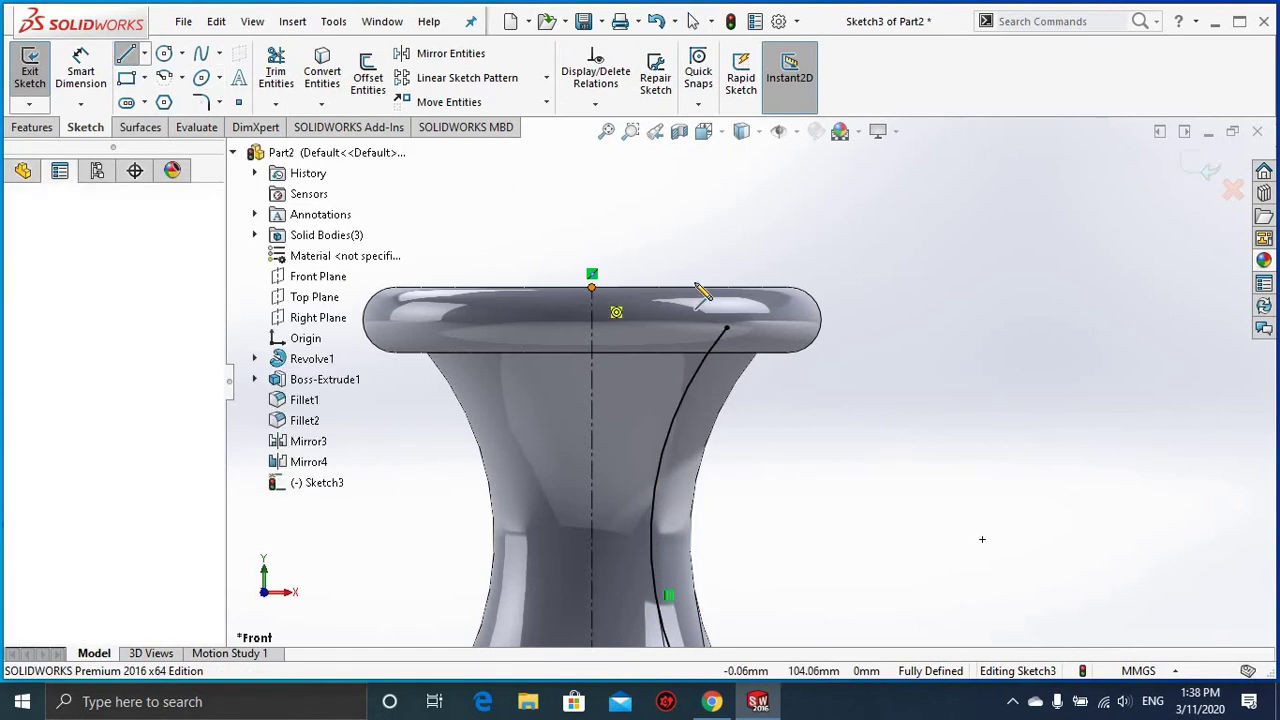
{"action": "left_click", "coordinate": [740, 288]}
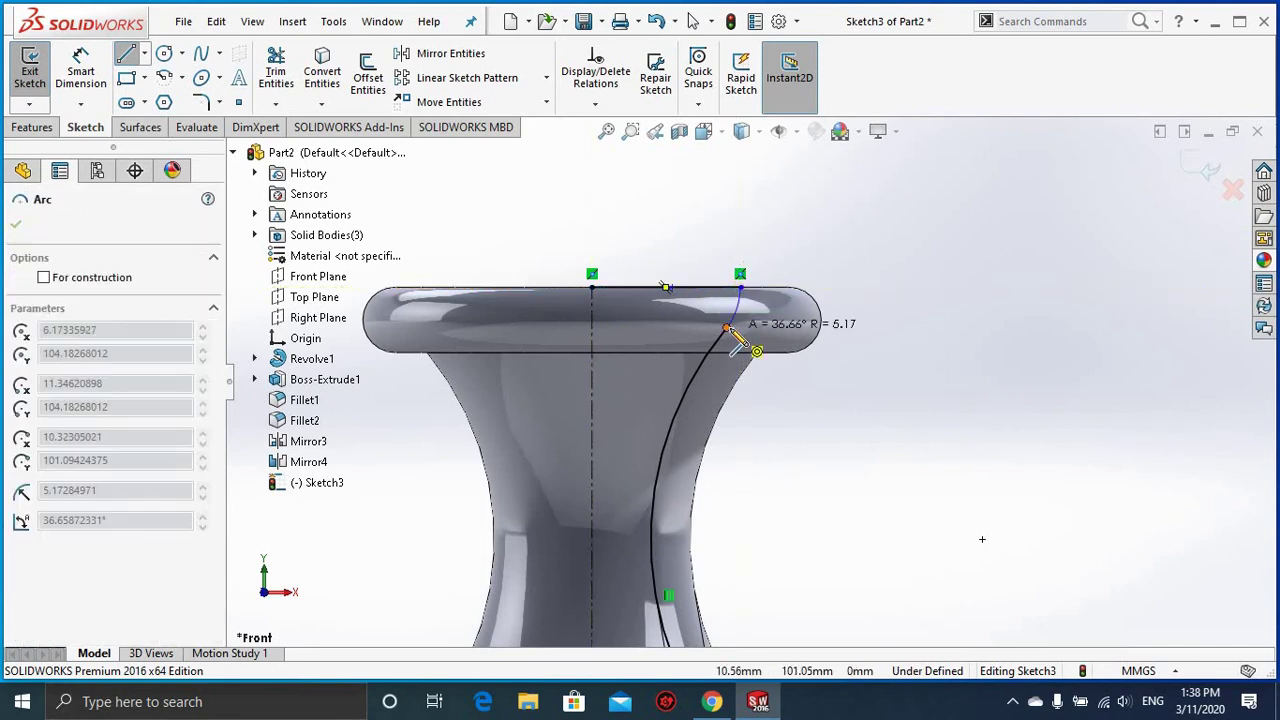
{"action": "left_click", "coordinate": [727, 328]}
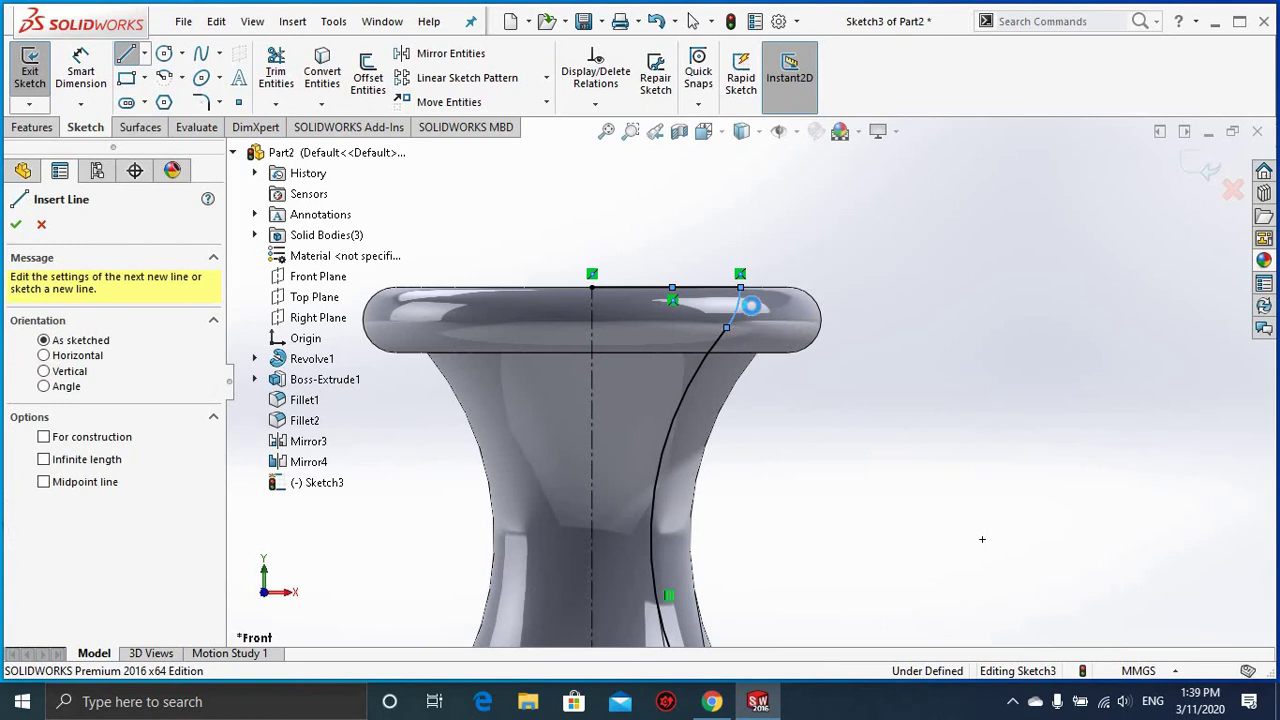
{"action": "key", "text": "Escape"}
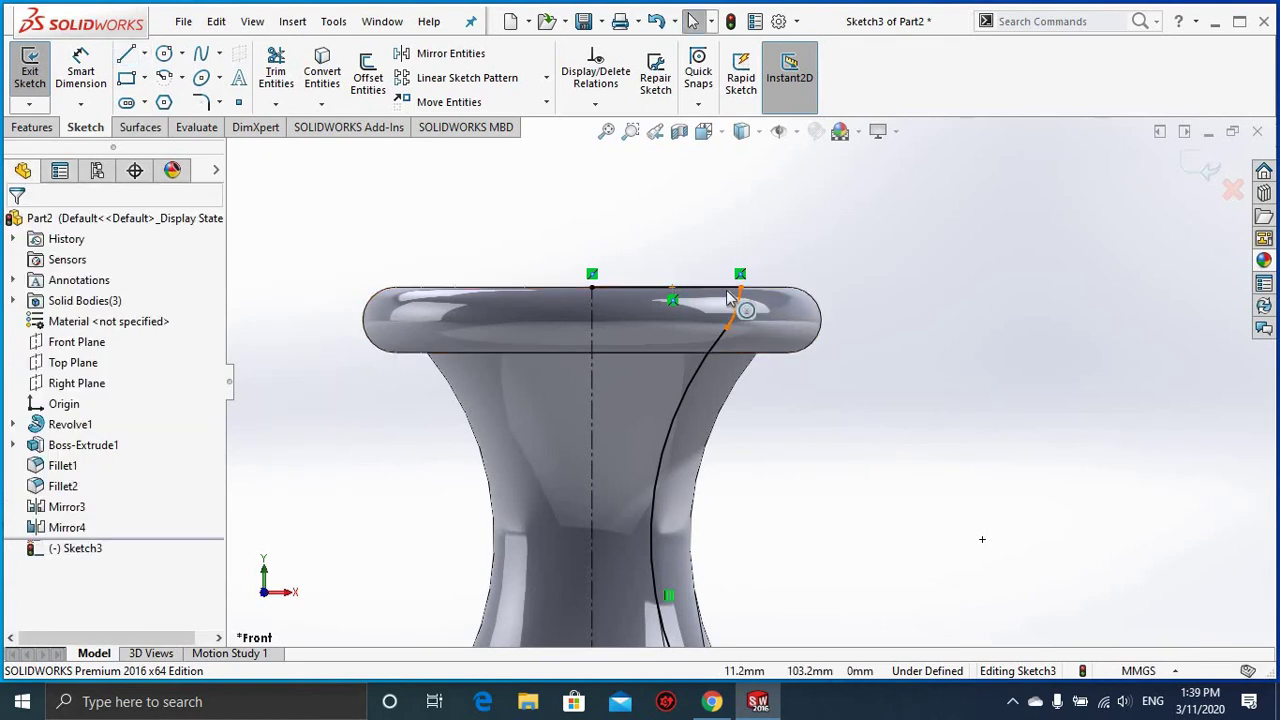
Step: Try making the rim arc tangent to the top line, then undo the unsolvable relation
{"action": "left_click", "coordinate": [728, 297]}
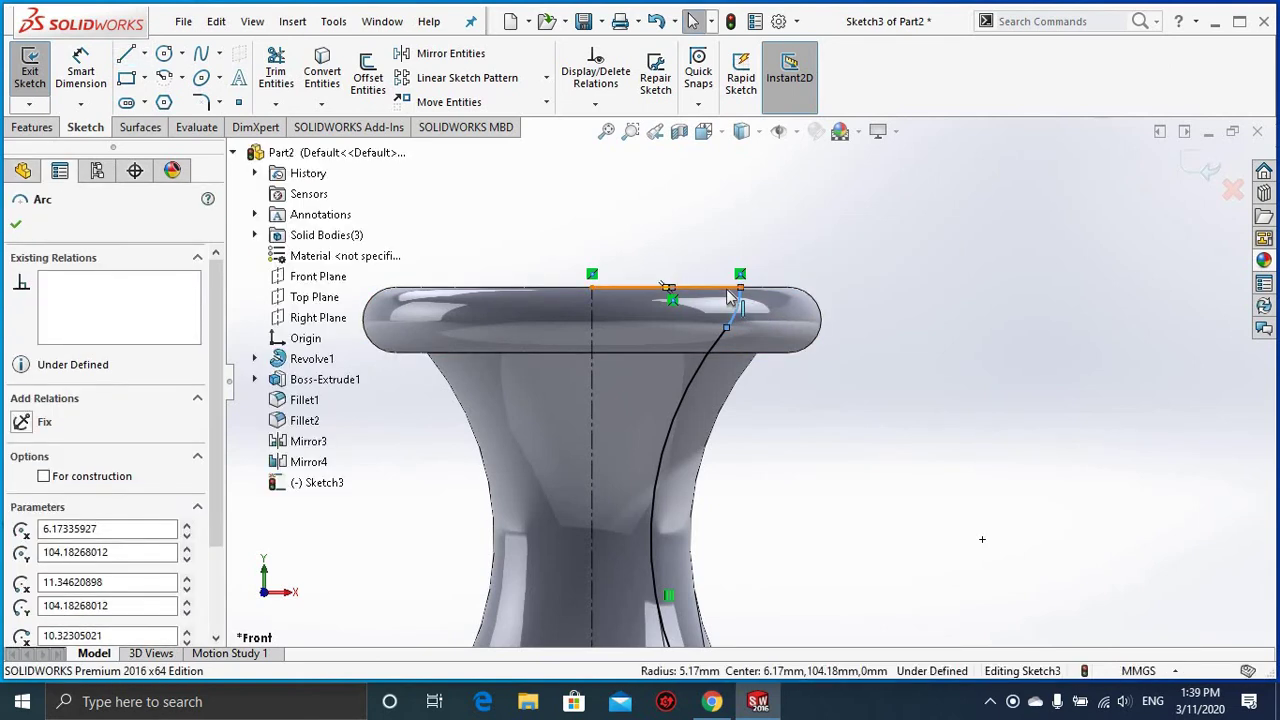
{"action": "left_click", "coordinate": [728, 292]}
{"action": "left_click", "coordinate": [738, 305], "text": "ctrl"}
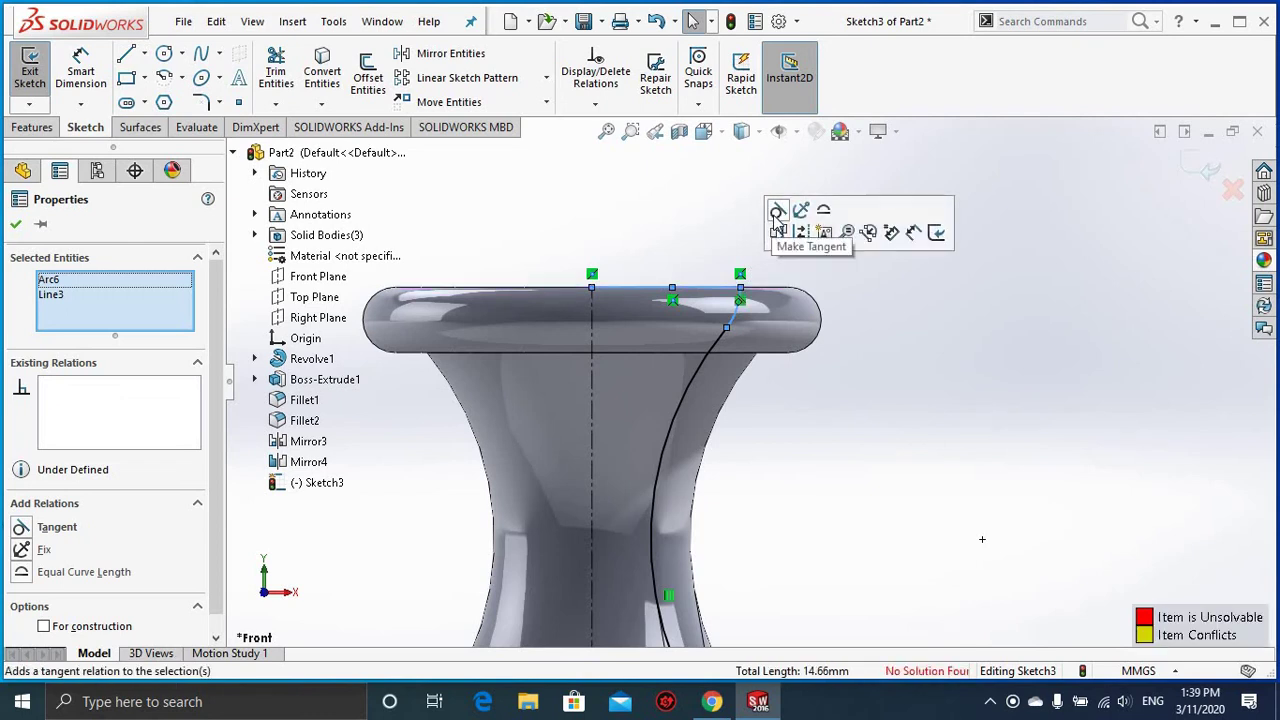
{"action": "left_click", "coordinate": [777, 212]}
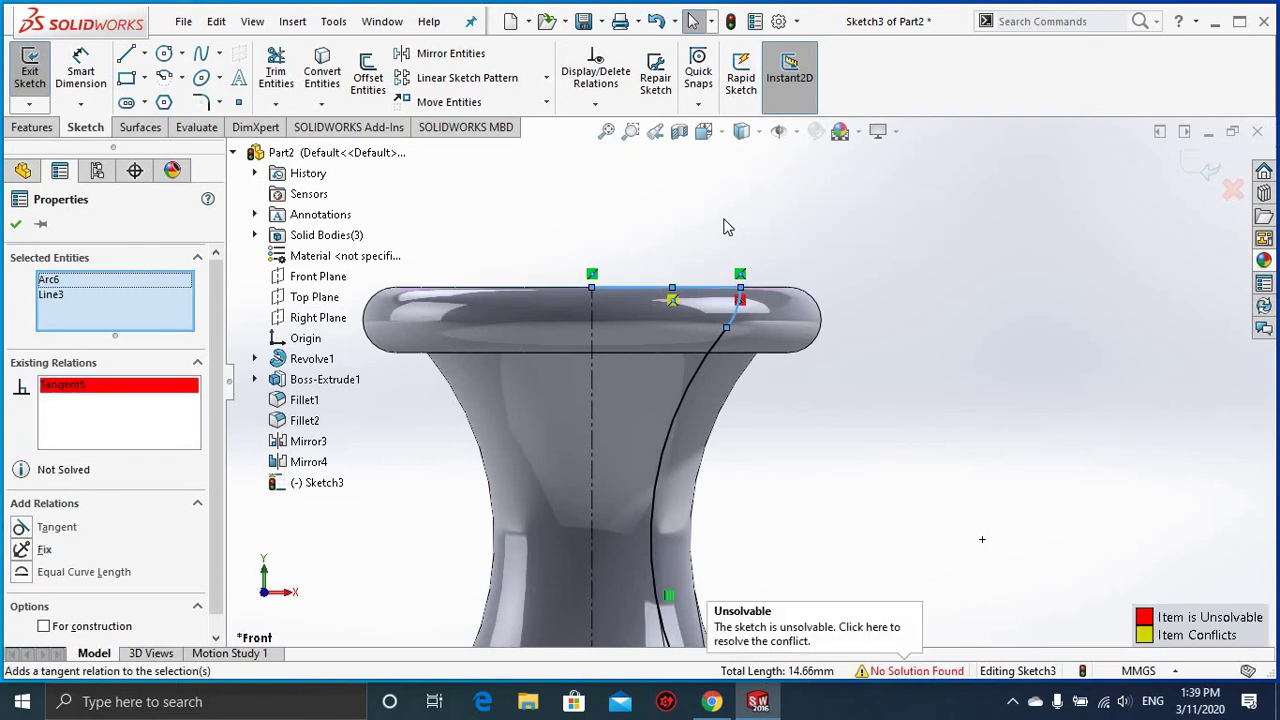
{"action": "left_click", "coordinate": [815, 265]}
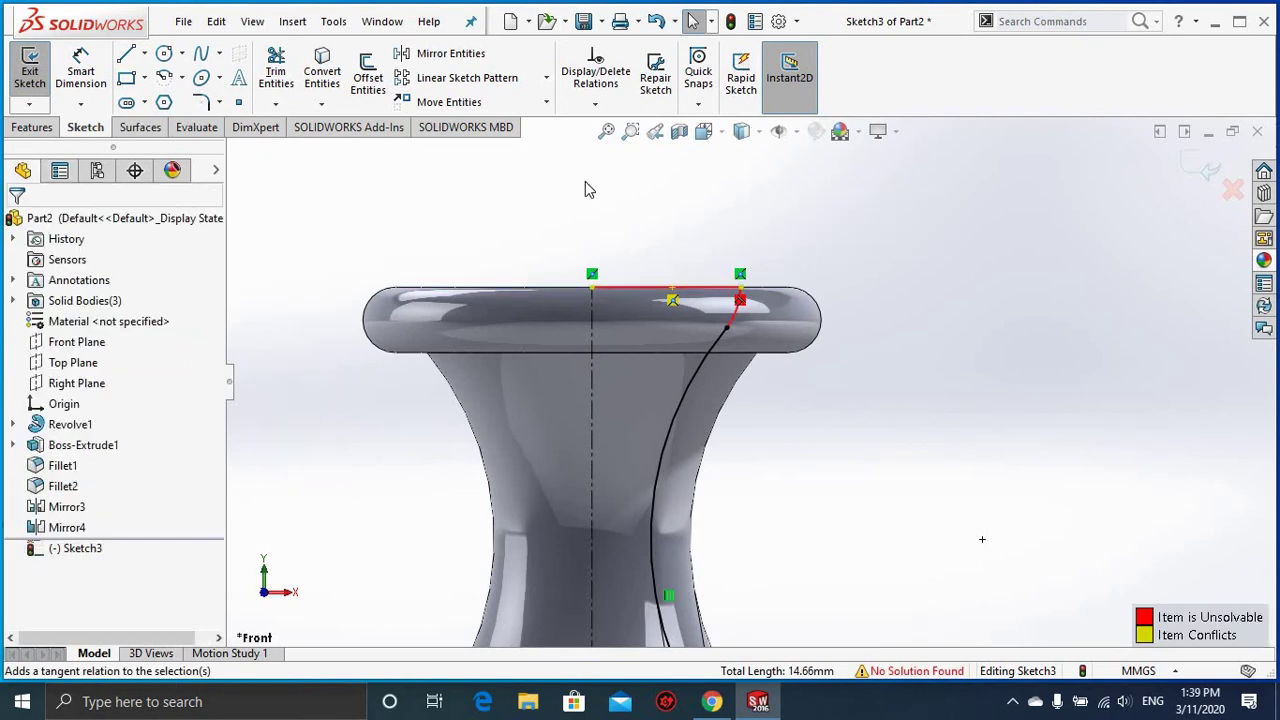
{"action": "left_click", "coordinate": [656, 21]}
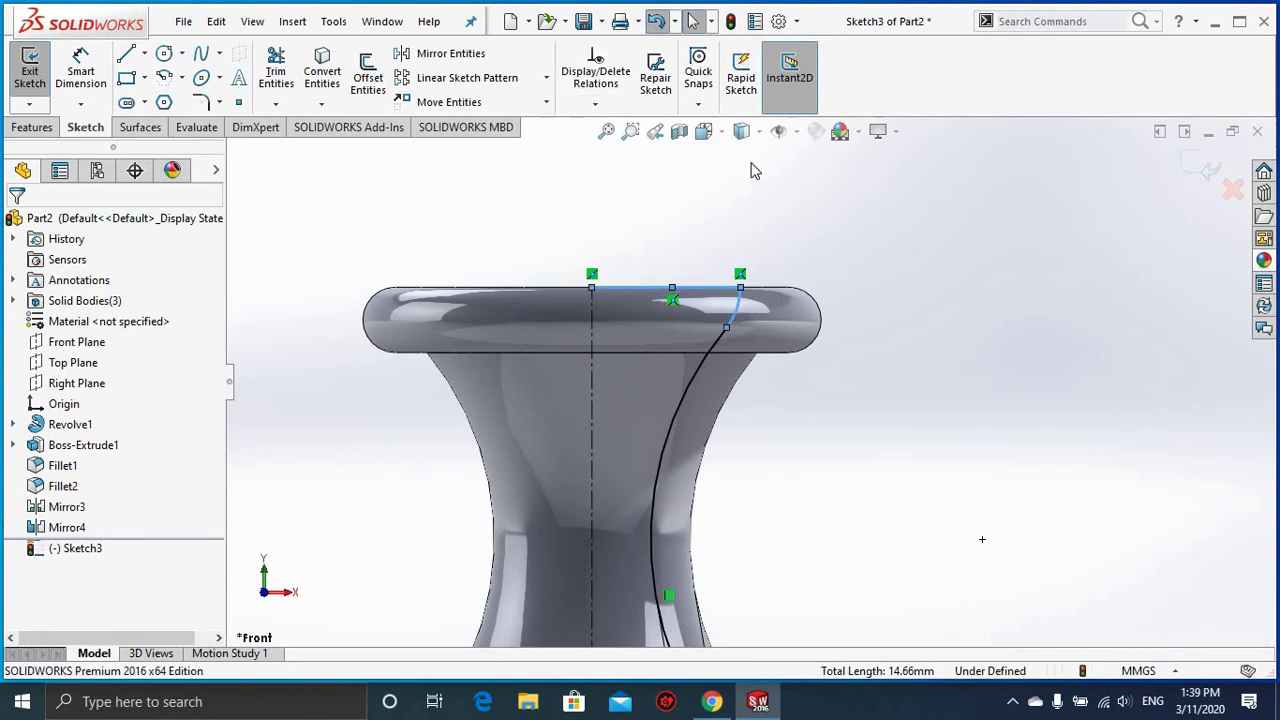
{"action": "left_click", "coordinate": [801, 238]}
Step: Make the small rim arc tangent to the long body curve, fully defining the sketch
{"action": "scroll", "coordinate": [746, 284], "scroll_direction": "down", "scroll_amount": 2}
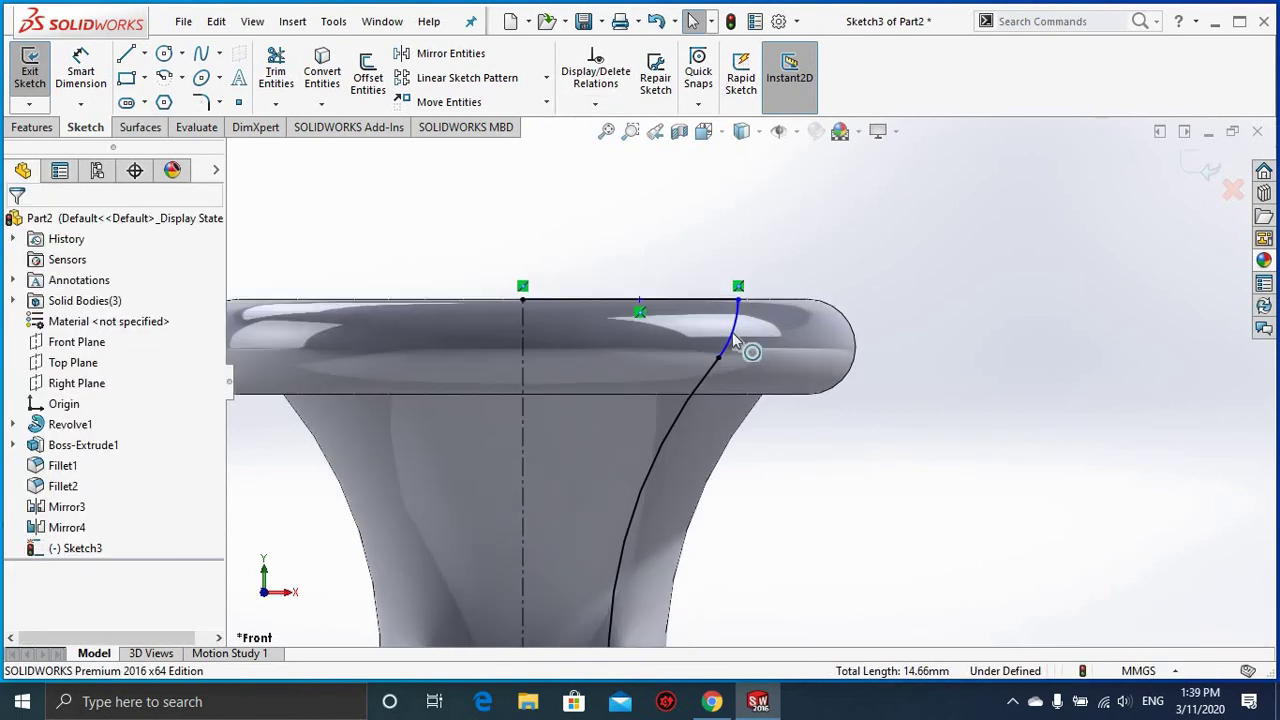
{"action": "left_click", "coordinate": [723, 355]}
{"action": "left_click", "coordinate": [707, 369], "text": "ctrl"}
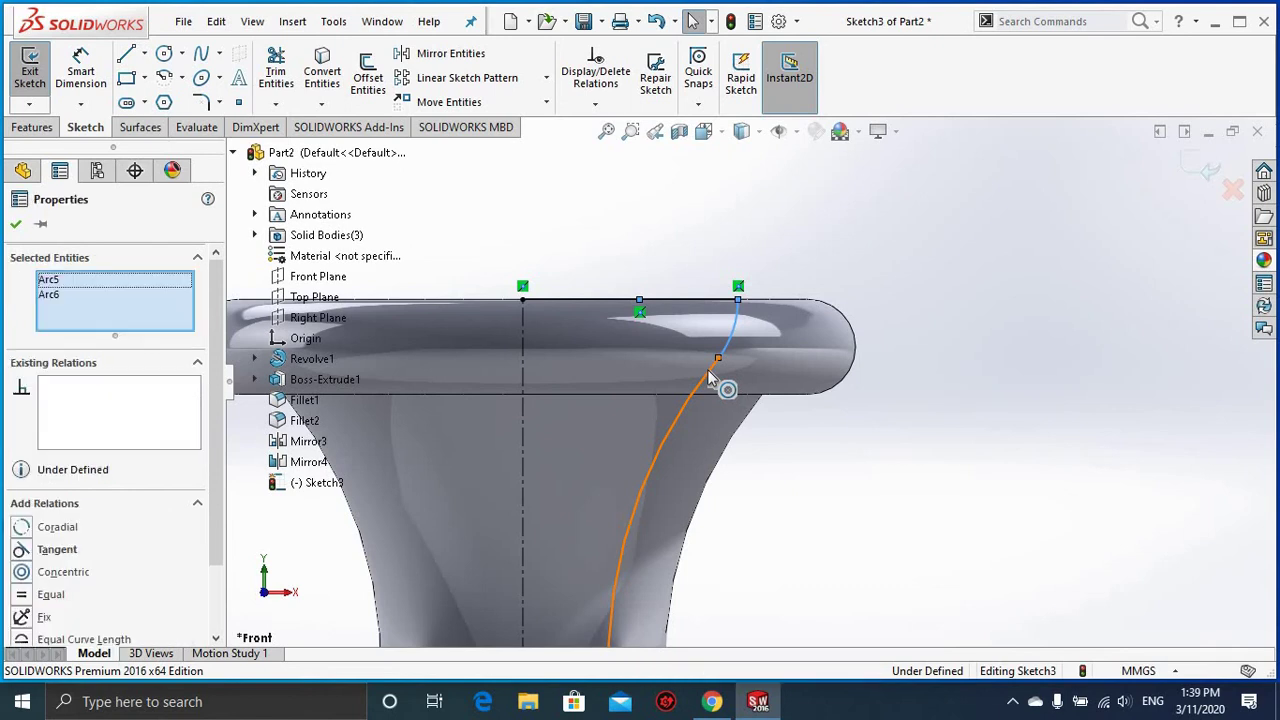
{"action": "left_click", "coordinate": [784, 292]}
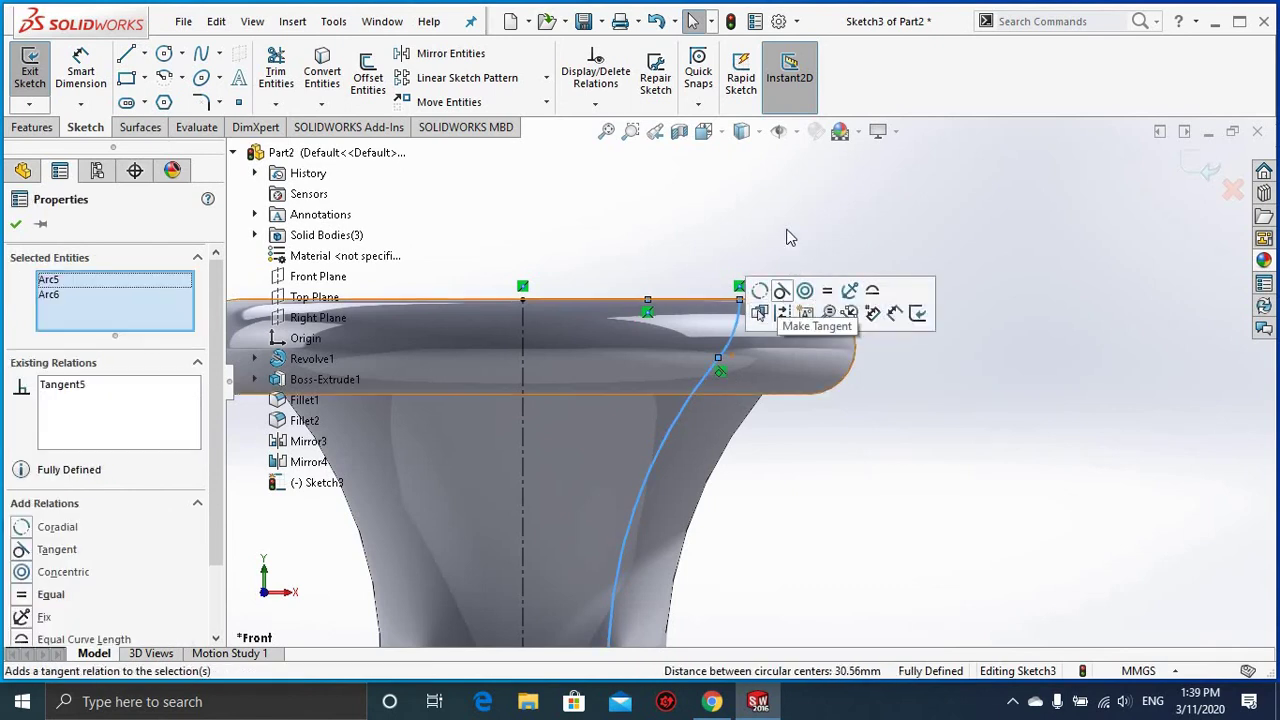
{"action": "left_click", "coordinate": [783, 224]}
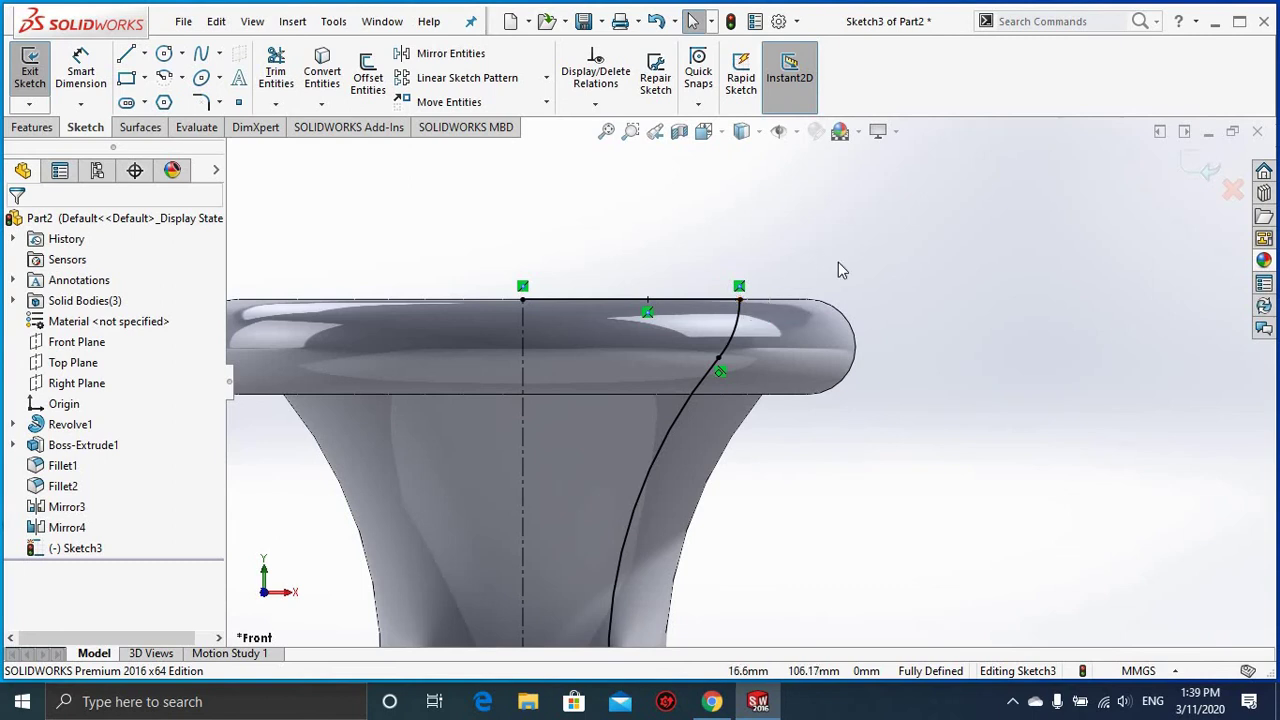
{"action": "scroll", "coordinate": [840, 270], "scroll_direction": "up", "scroll_amount": 1}
{"action": "scroll", "coordinate": [751, 491], "scroll_direction": "up", "scroll_amount": 3}
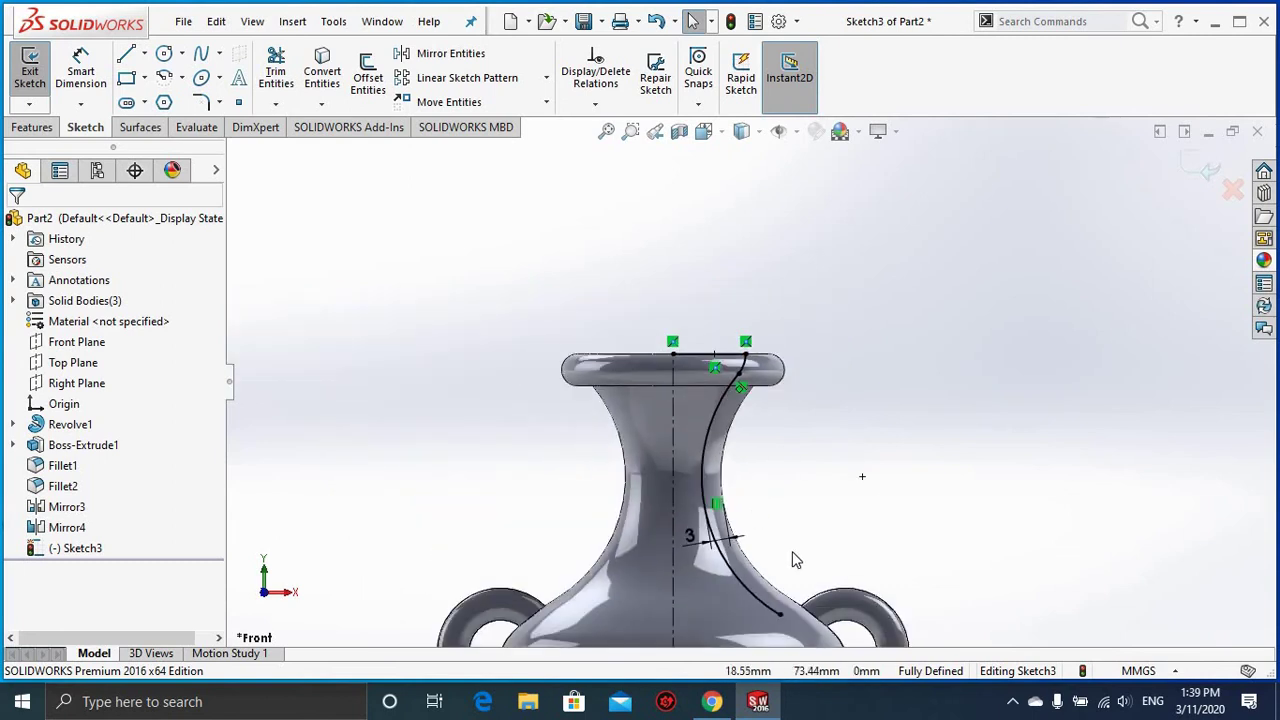
{"action": "scroll", "coordinate": [792, 559], "scroll_direction": "up", "scroll_amount": 3}
{"action": "scroll", "coordinate": [768, 449], "scroll_direction": "down", "scroll_amount": 3}
{"action": "scroll", "coordinate": [792, 400], "scroll_direction": "down", "scroll_amount": 3}
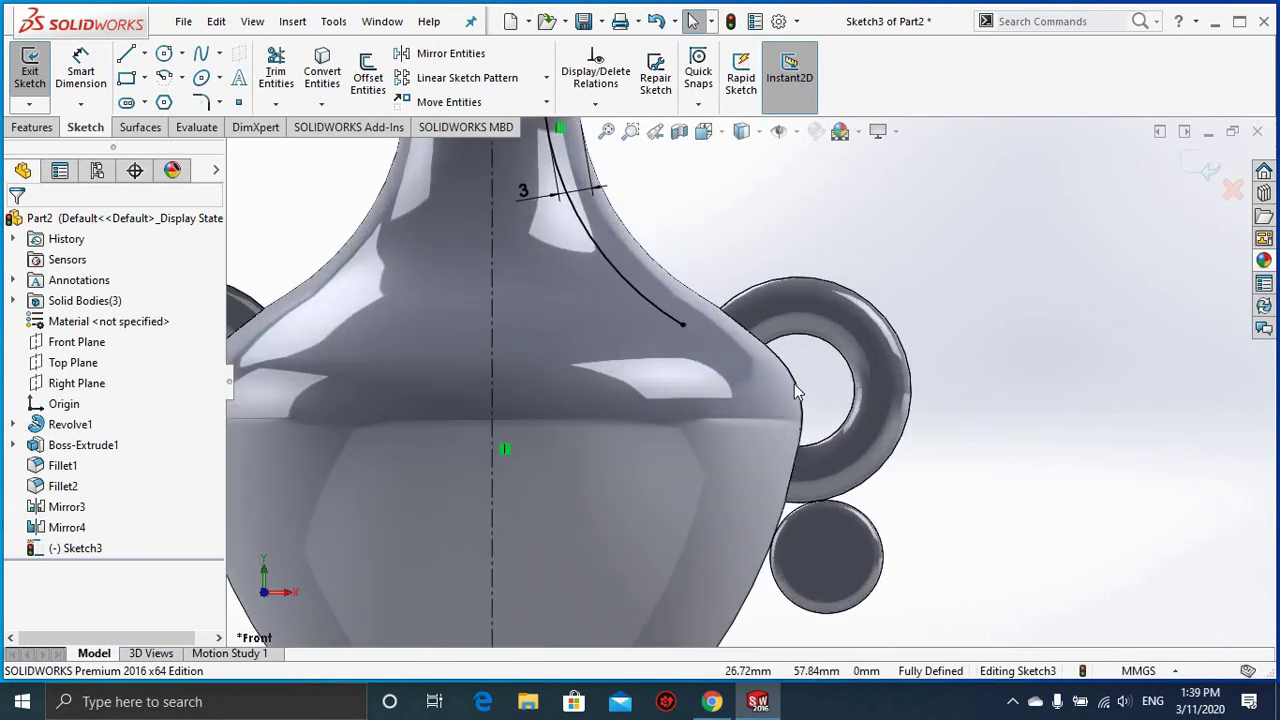
Step: Offset the shoulder arc edge 3 mm inward
{"action": "left_click", "coordinate": [796, 386]}
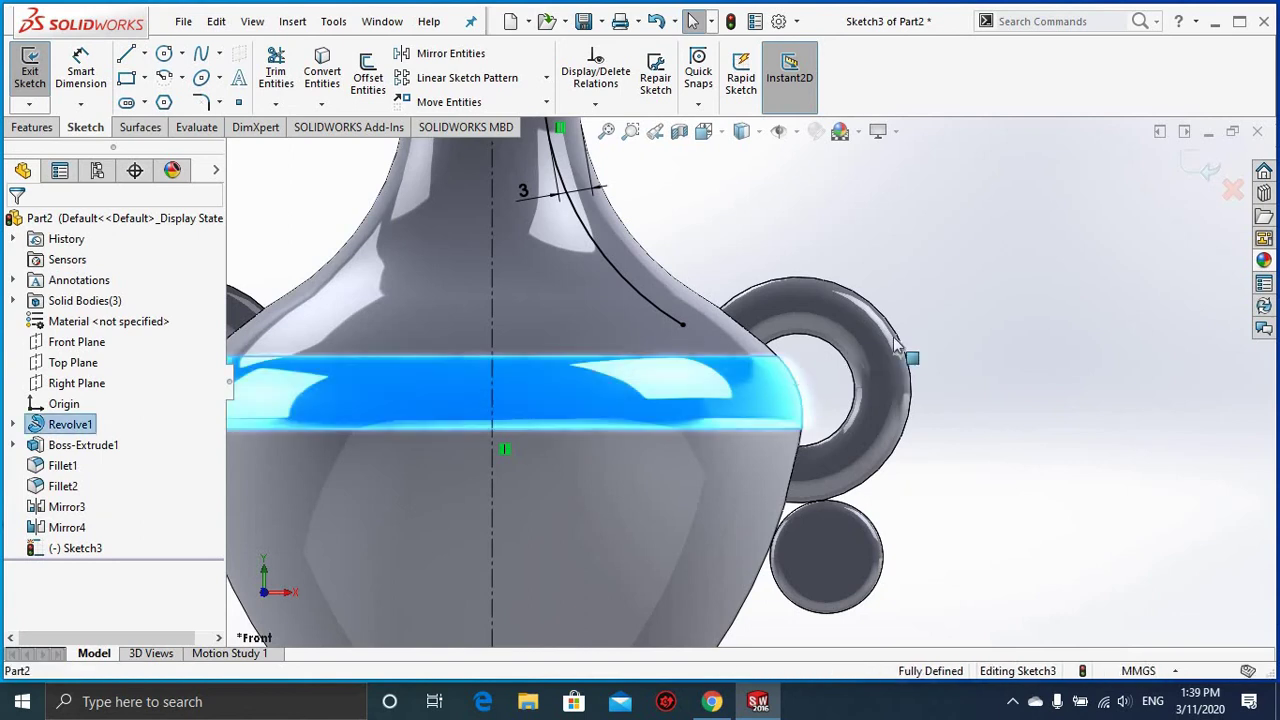
{"action": "key", "text": "Escape"}
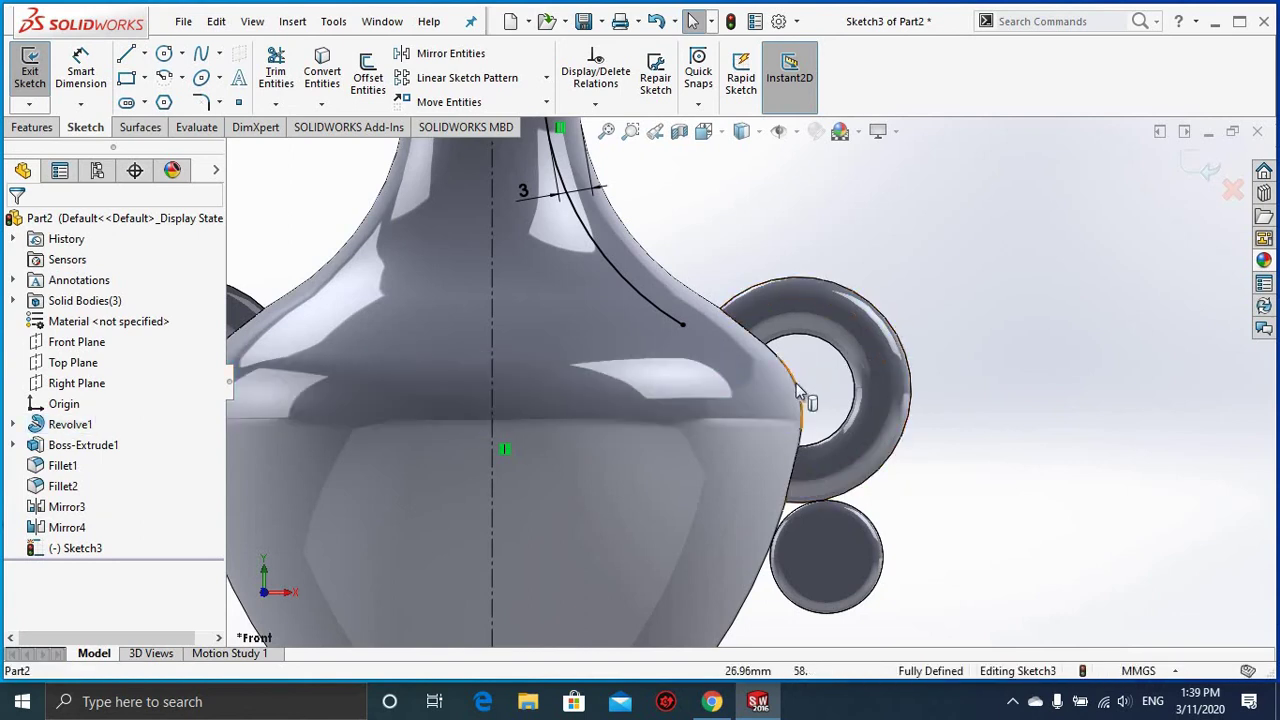
{"action": "left_click", "coordinate": [797, 390]}
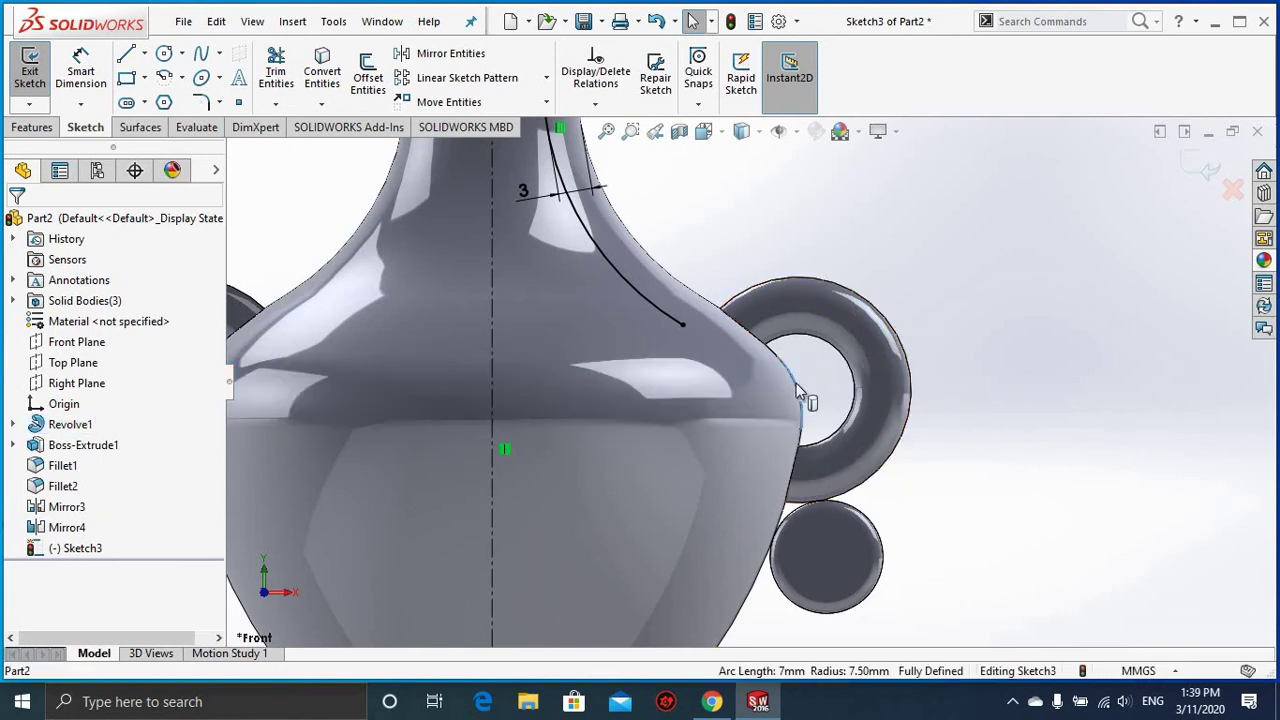
{"action": "left_click", "coordinate": [367, 75]}
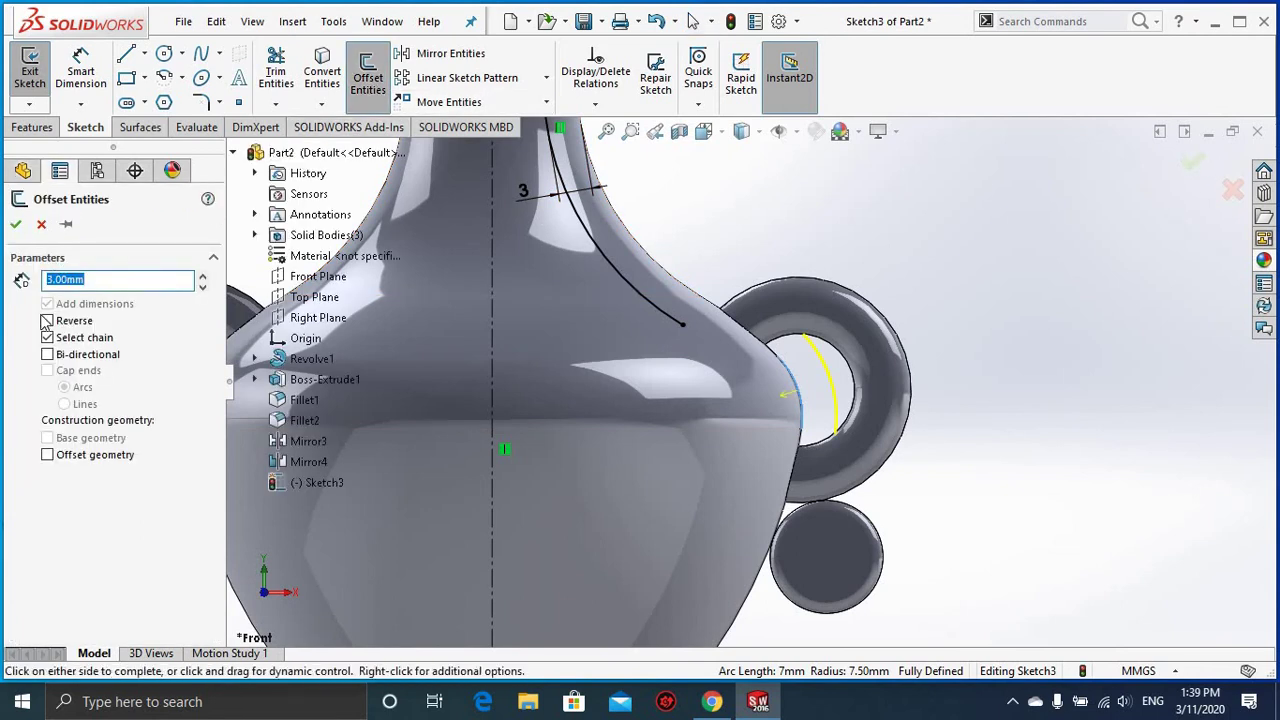
{"action": "left_click", "coordinate": [15, 225]}
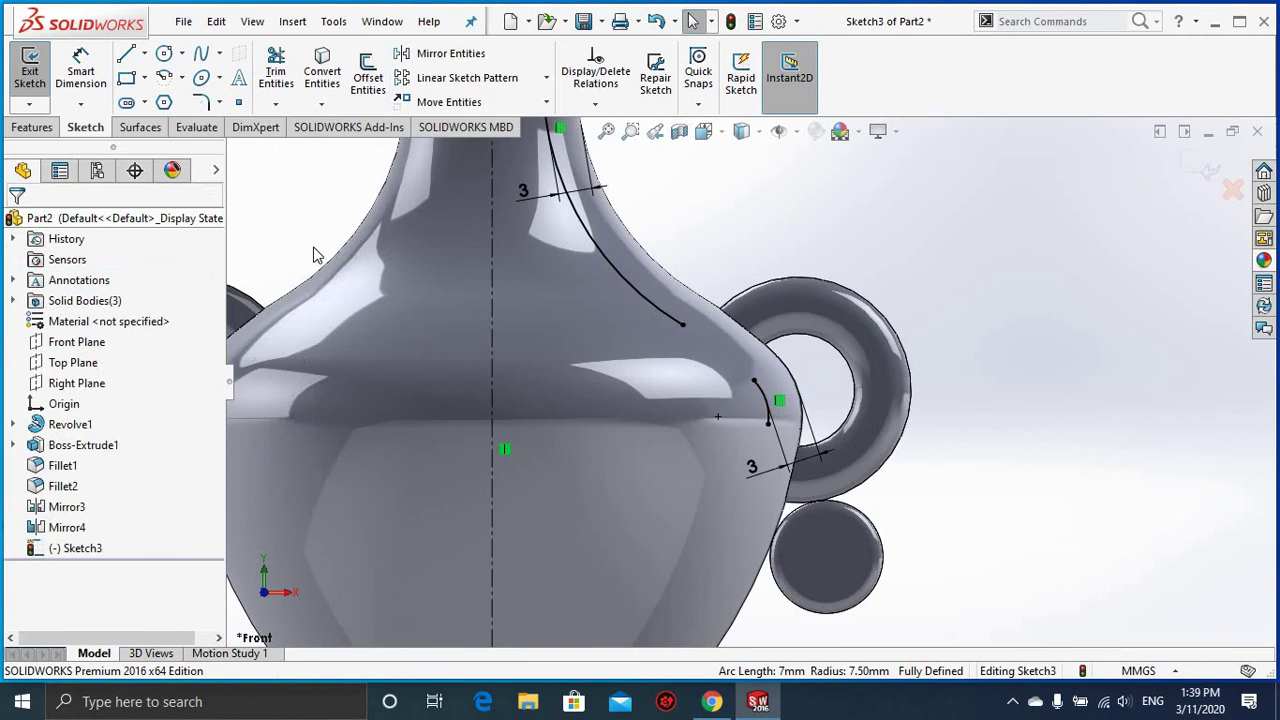
Step: Bridge the neck curve and offset arc with a three-point arc tangent to the neck curve
{"action": "left_click", "coordinate": [164, 78]}
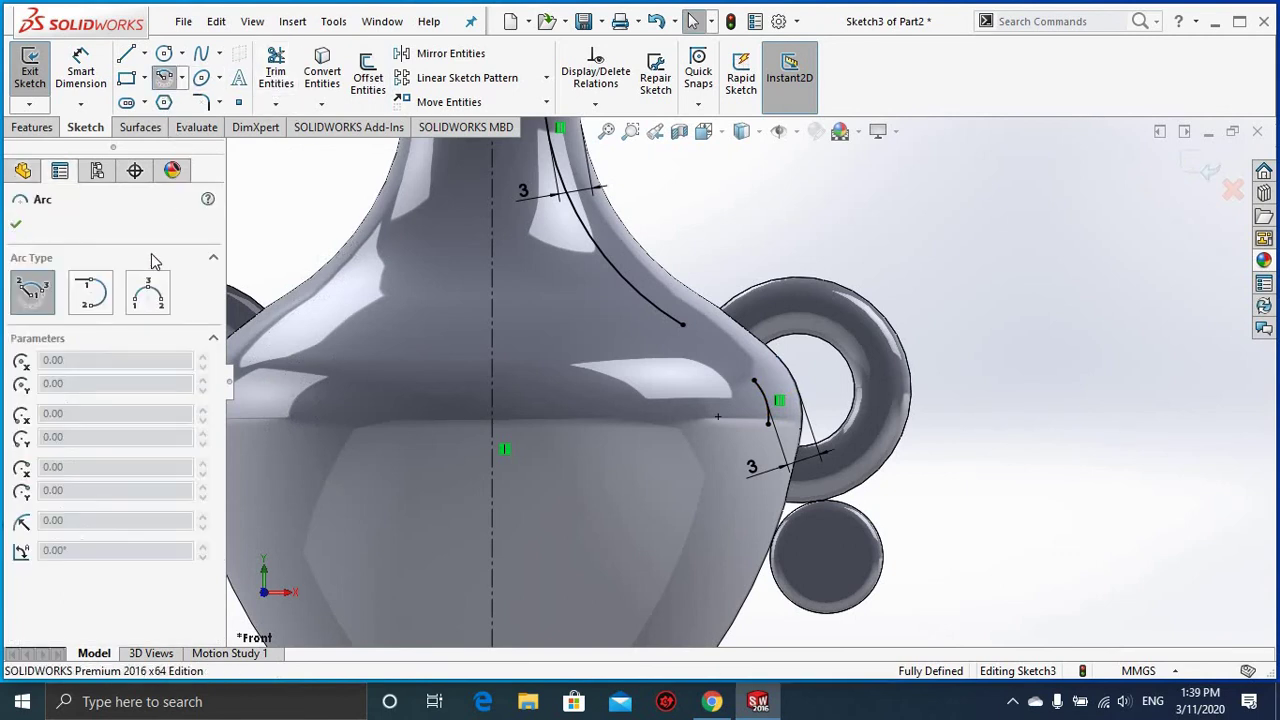
{"action": "left_click", "coordinate": [681, 323]}
{"action": "left_click", "coordinate": [754, 379]}
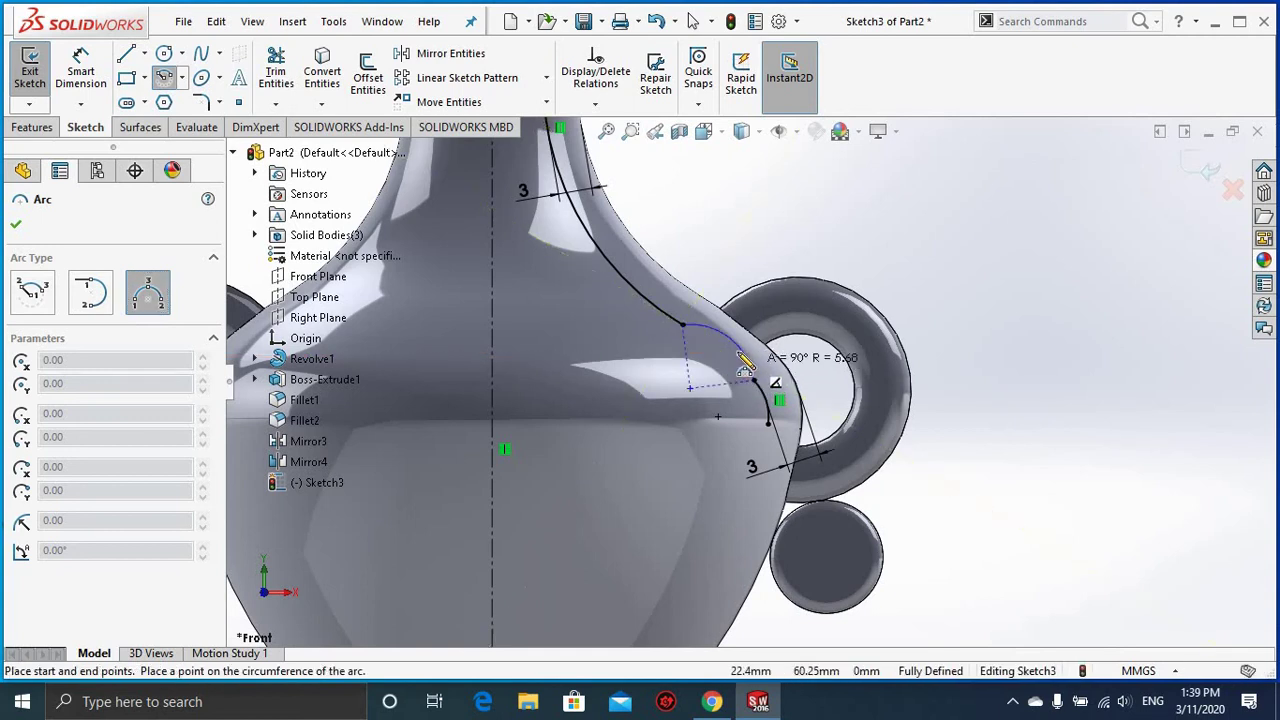
{"action": "left_click", "coordinate": [735, 360]}
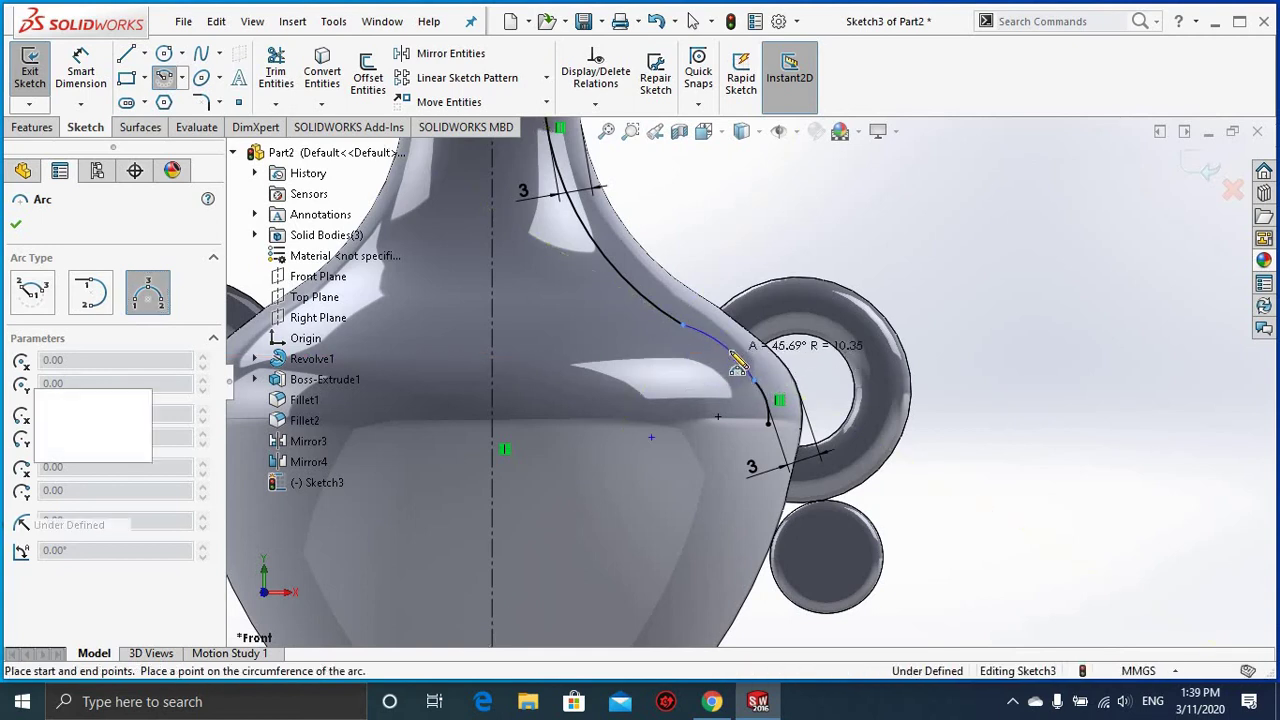
{"action": "key", "text": "Escape"}
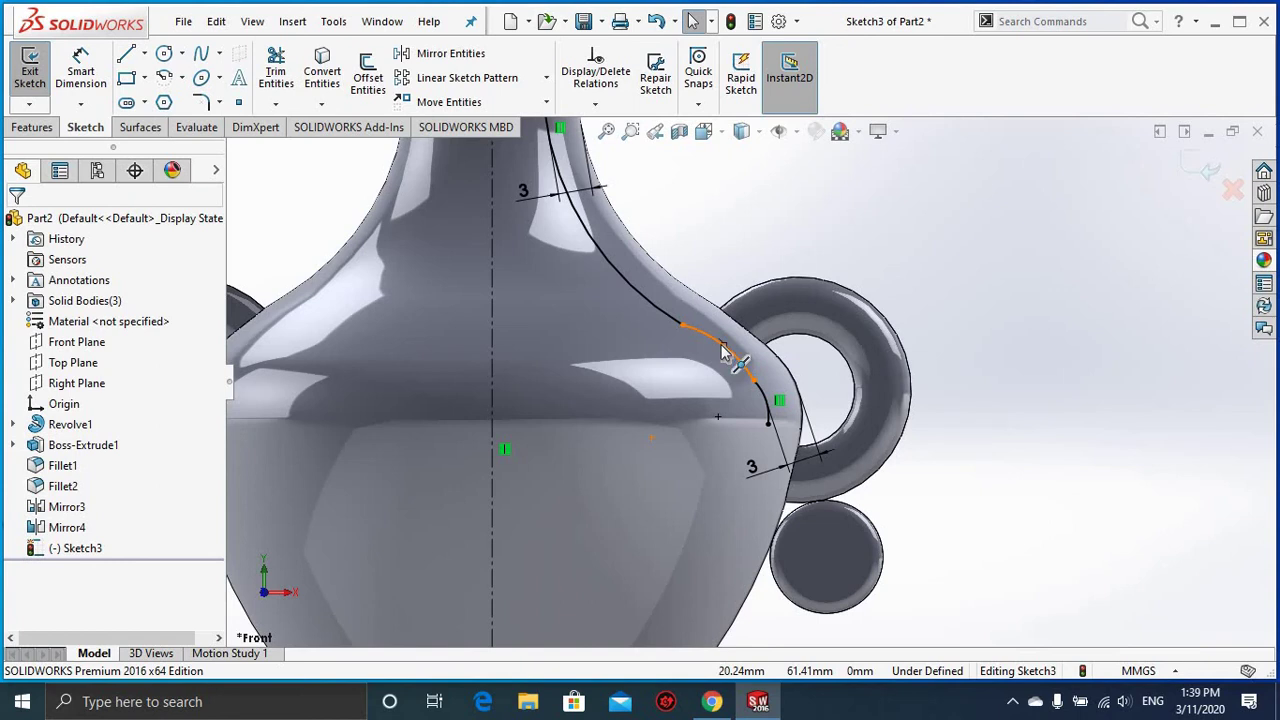
{"action": "left_click", "coordinate": [720, 347]}
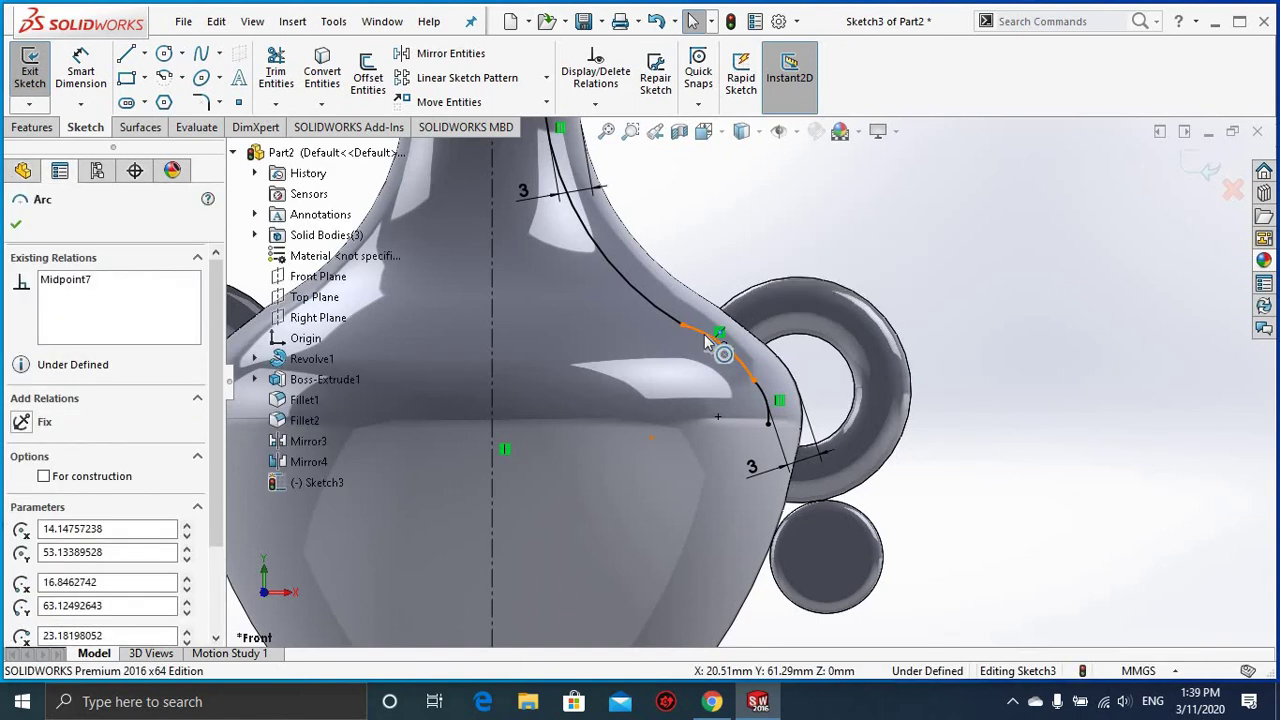
{"action": "left_click", "coordinate": [671, 319], "text": "ctrl"}
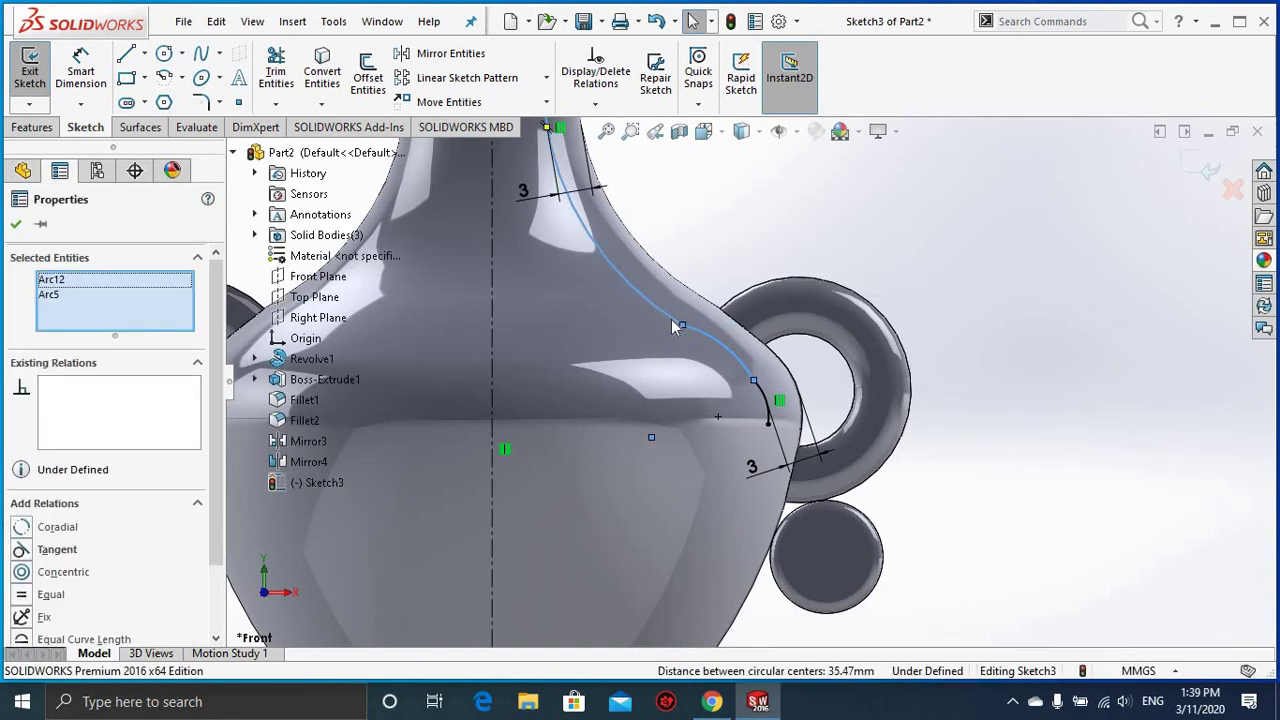
{"action": "left_click", "coordinate": [745, 241]}
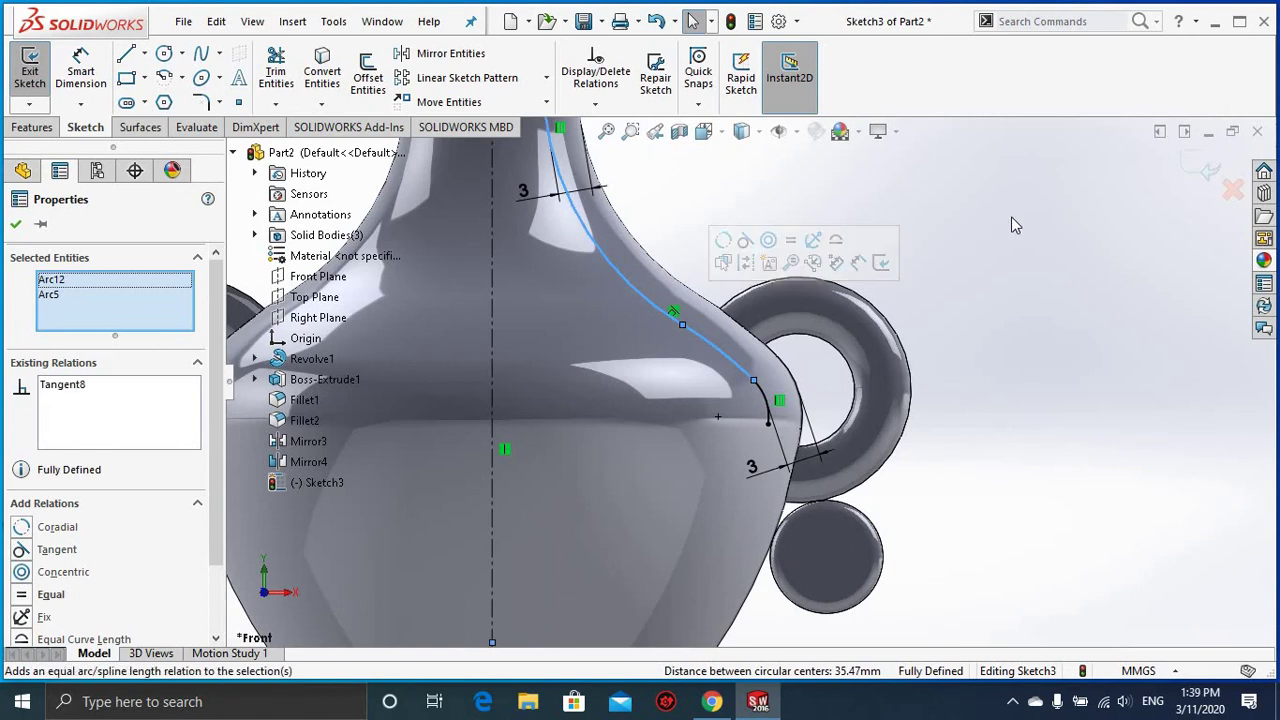
{"action": "left_click", "coordinate": [989, 407]}
{"action": "scroll", "coordinate": [850, 464], "scroll_direction": "up", "scroll_amount": 4}
Step: Offset the vase body's outer edge 3 mm toward the inside
{"action": "scroll", "coordinate": [752, 453], "scroll_direction": "down", "scroll_amount": 2}
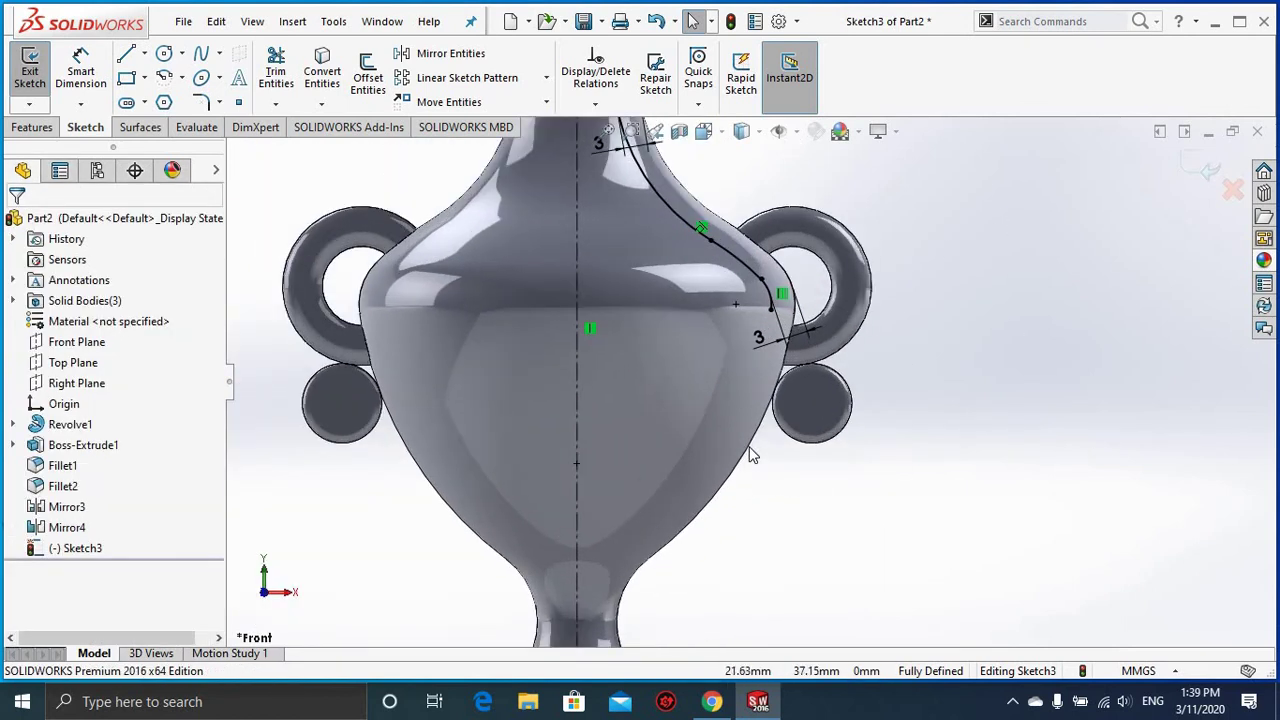
{"action": "scroll", "coordinate": [756, 434], "scroll_direction": "down", "scroll_amount": 3}
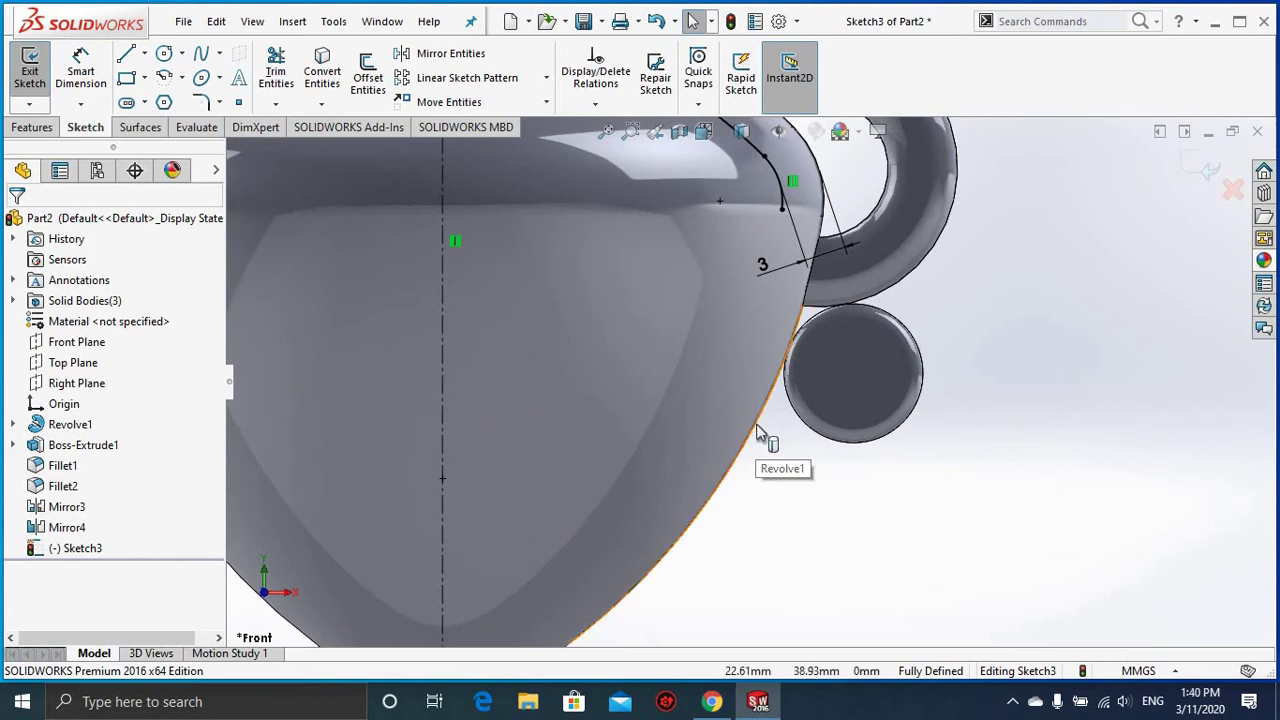
{"action": "left_click", "coordinate": [757, 432]}
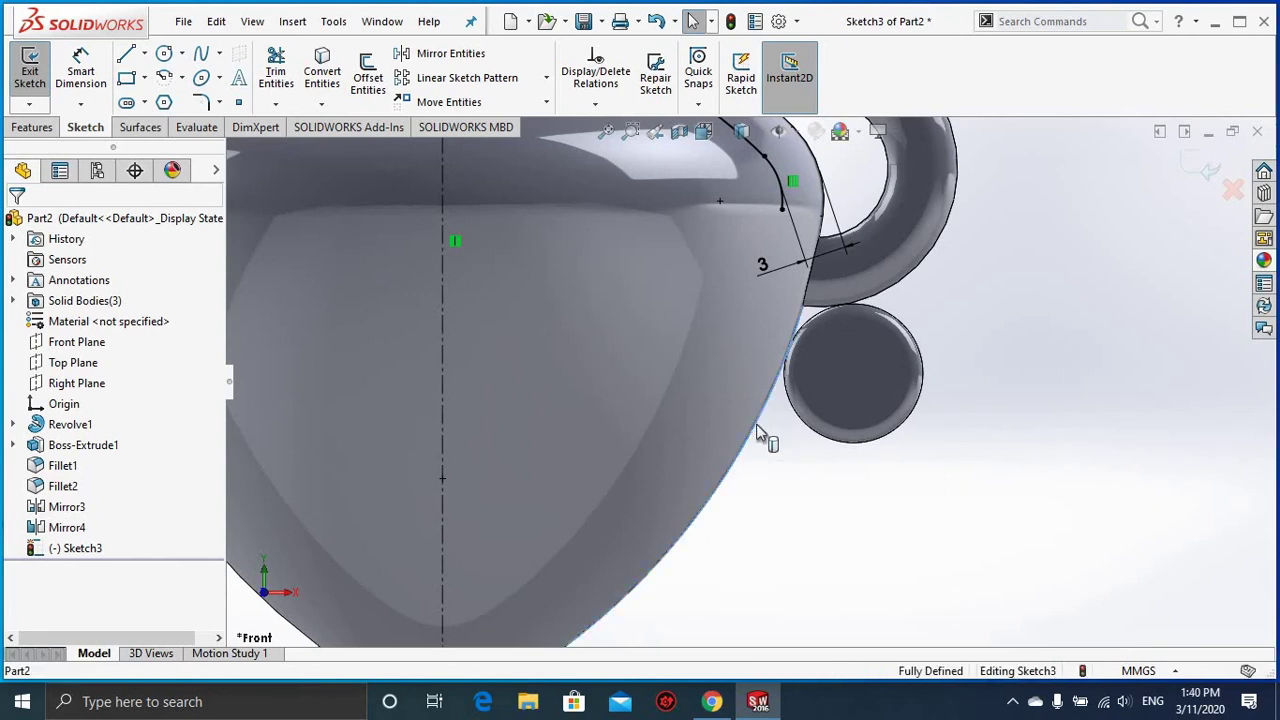
{"action": "left_click", "coordinate": [360, 106]}
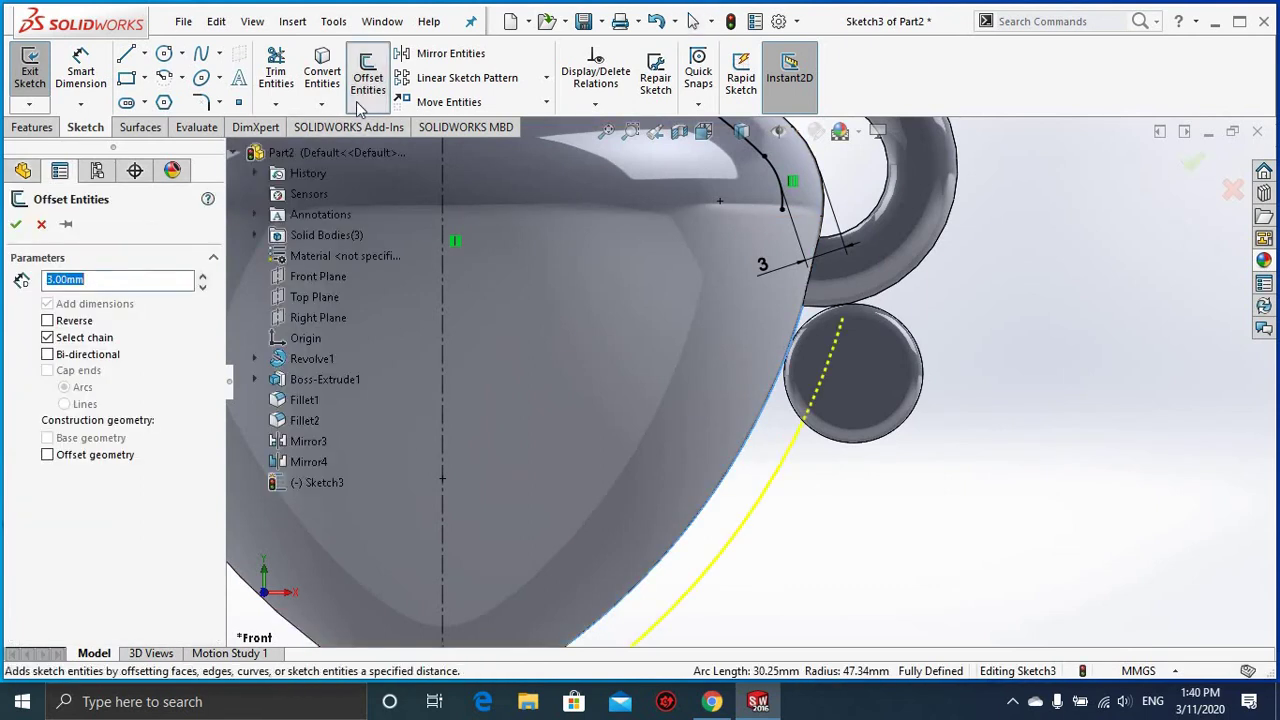
{"action": "left_click", "coordinate": [47, 321]}
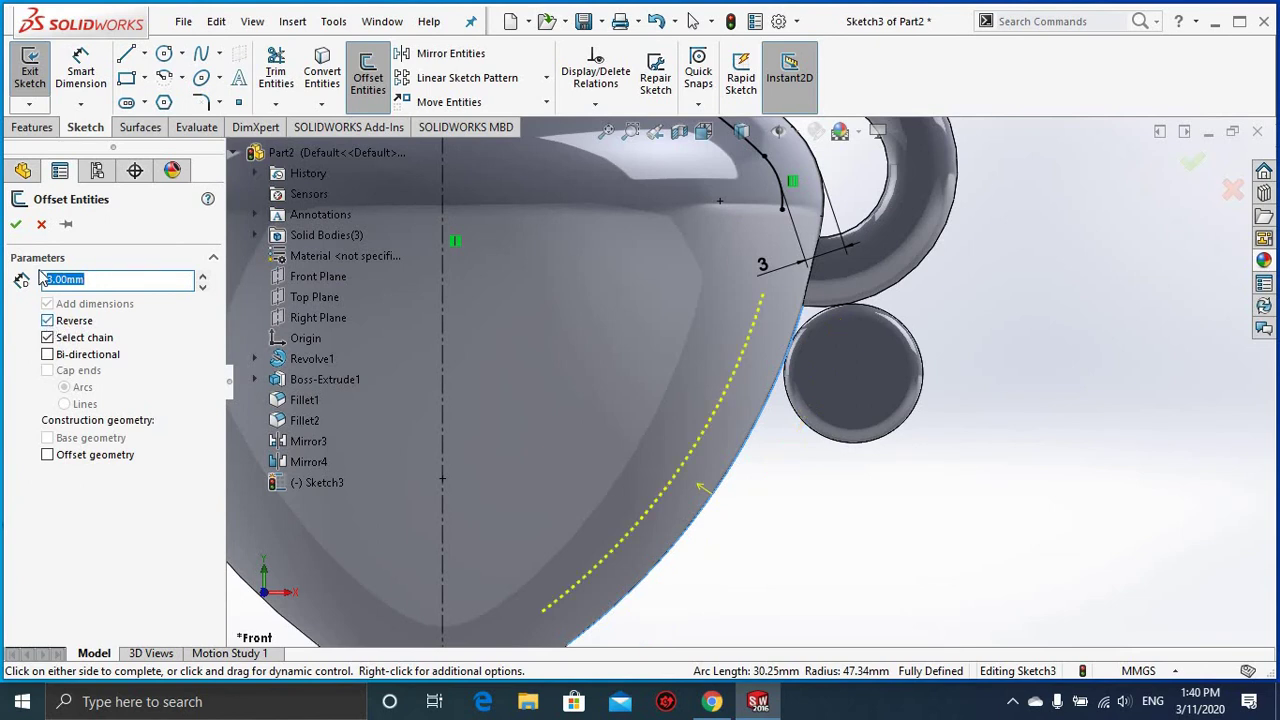
{"action": "left_click", "coordinate": [17, 226]}
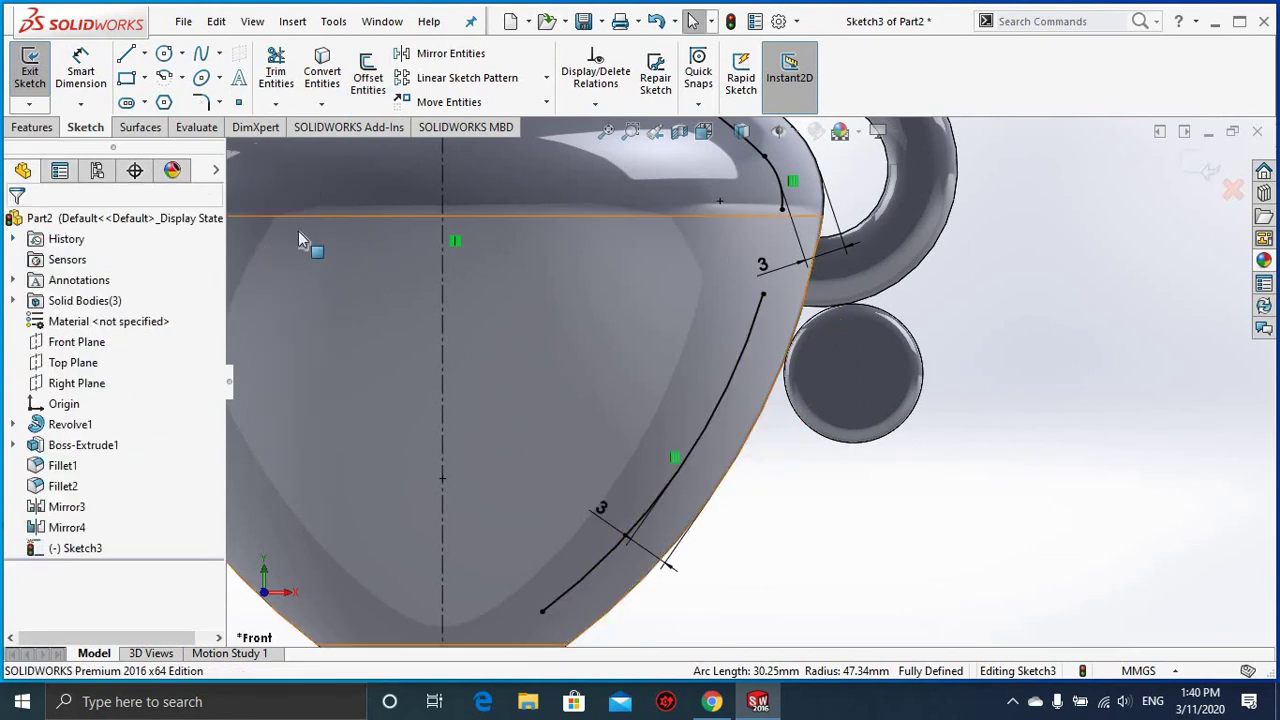
Step: Draw a three-point arc from the upper offset arc's end to the lower curve's end
{"action": "left_click", "coordinate": [165, 79]}
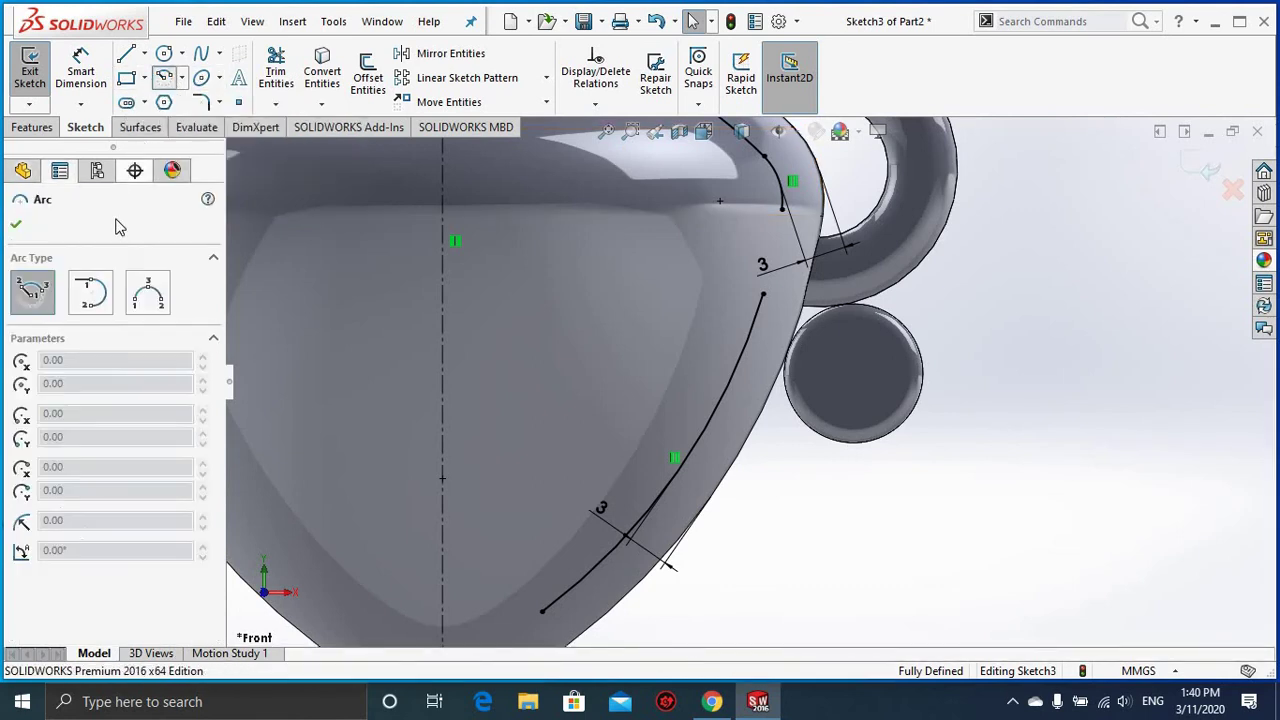
{"action": "left_click", "coordinate": [148, 292]}
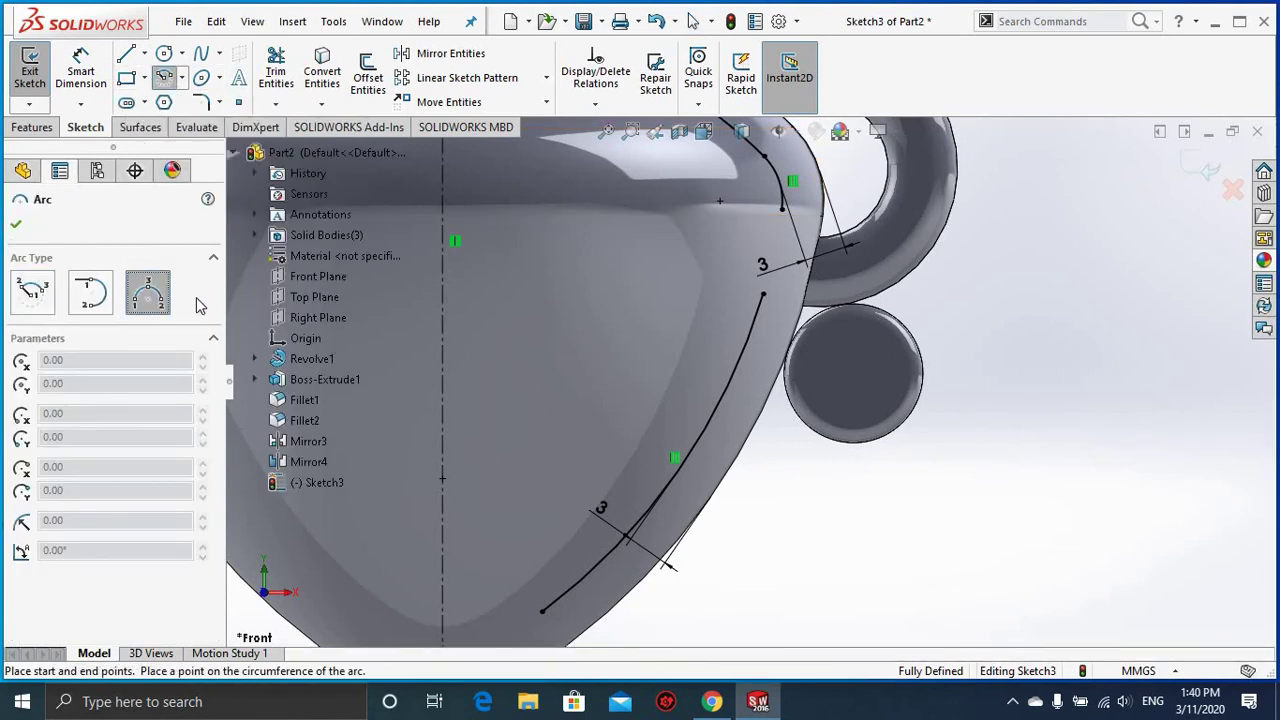
{"action": "left_click", "coordinate": [782, 207]}
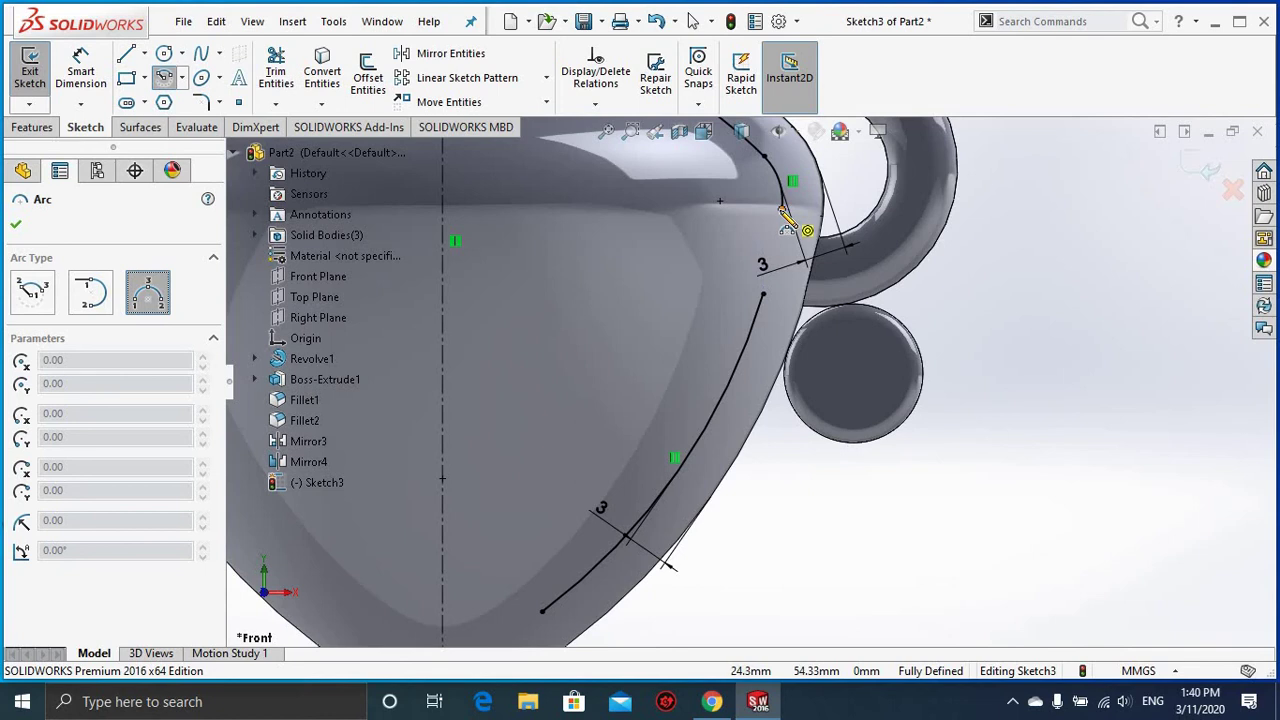
{"action": "left_click", "coordinate": [767, 289]}
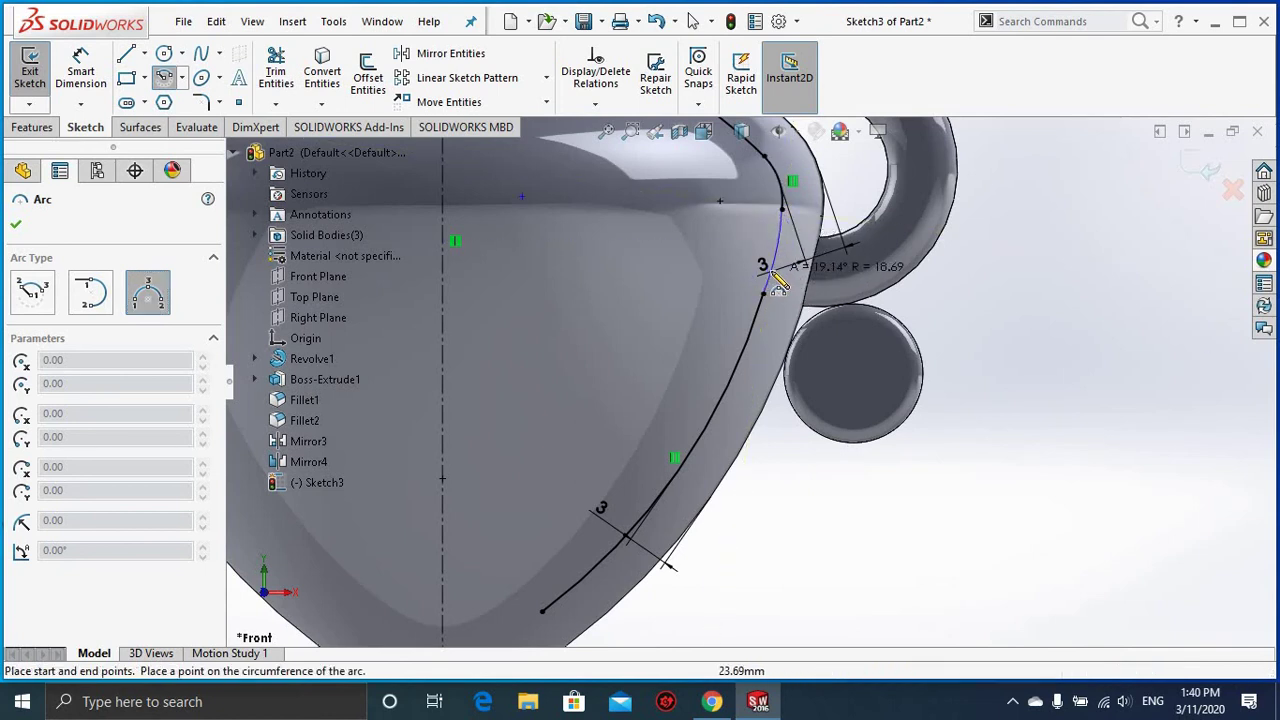
{"action": "left_click", "coordinate": [777, 284]}
{"action": "key", "text": "Escape"}
Step: Make the new arc tangent to the lower 3 mm offset arc
{"action": "left_click", "coordinate": [777, 252]}
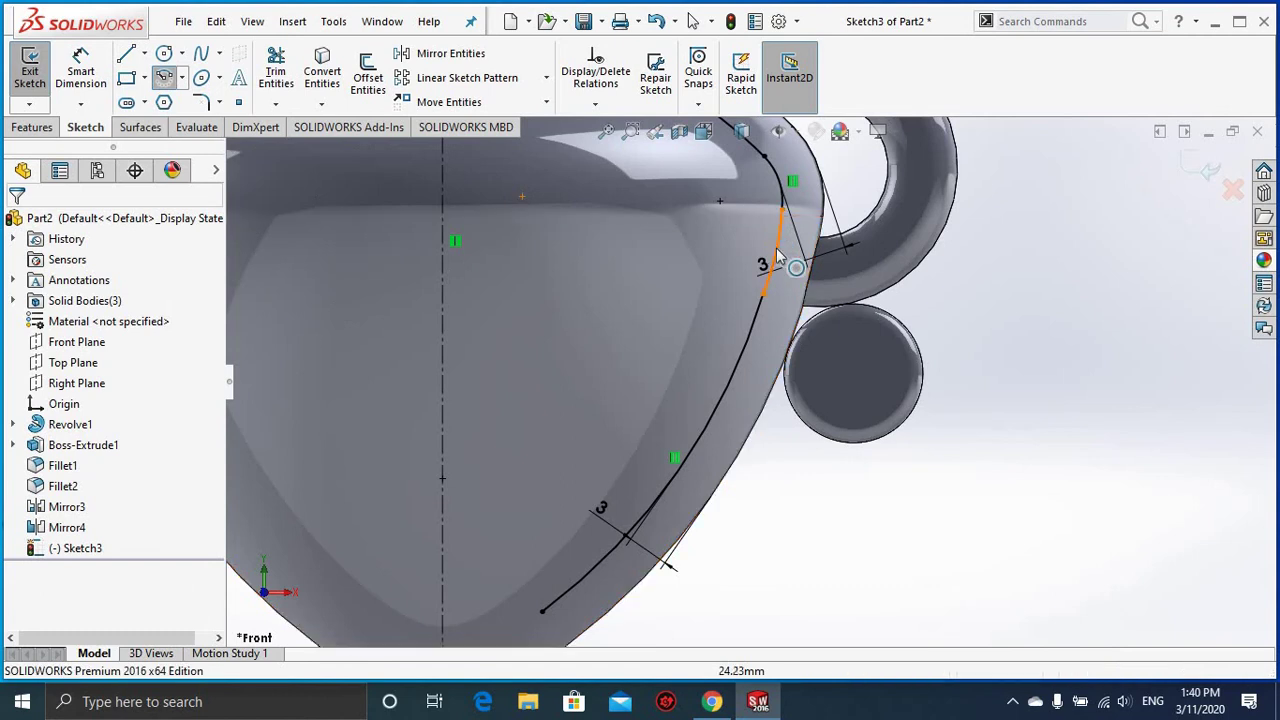
{"action": "left_click", "coordinate": [705, 415]}
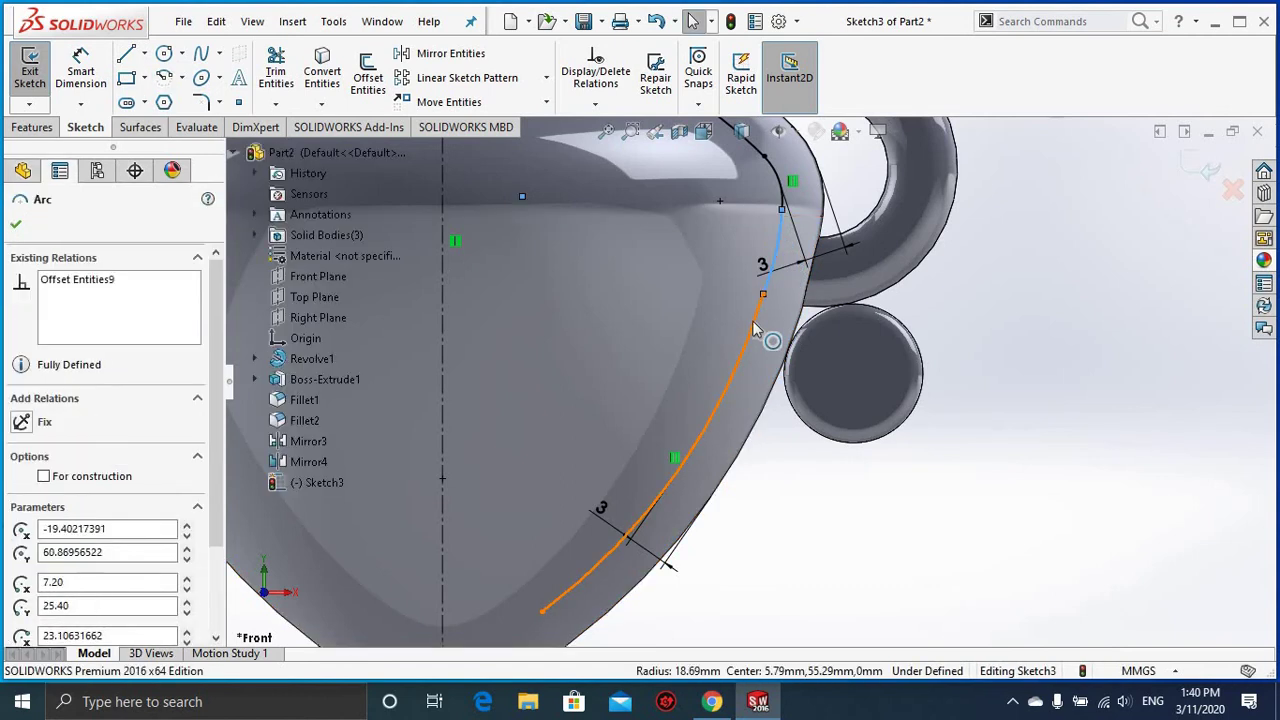
{"action": "left_click", "coordinate": [772, 250], "text": "ctrl"}
{"action": "left_click", "coordinate": [826, 244]}
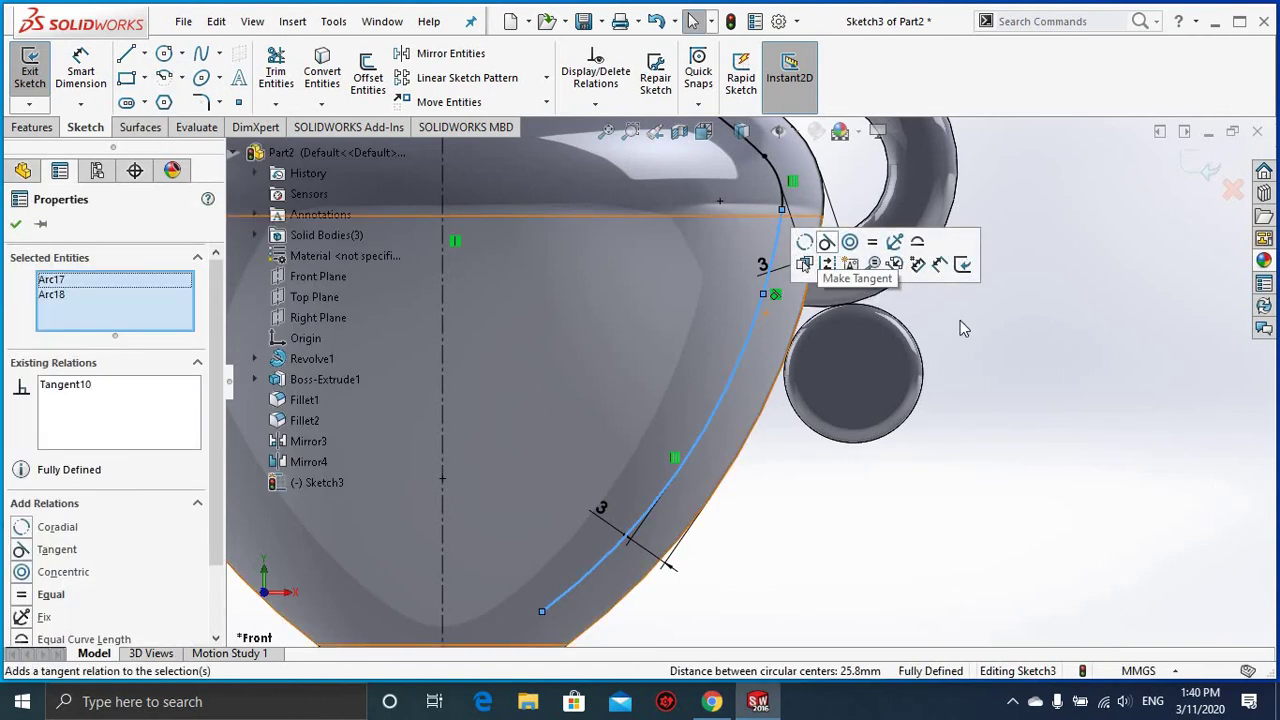
{"action": "left_click", "coordinate": [1014, 355]}
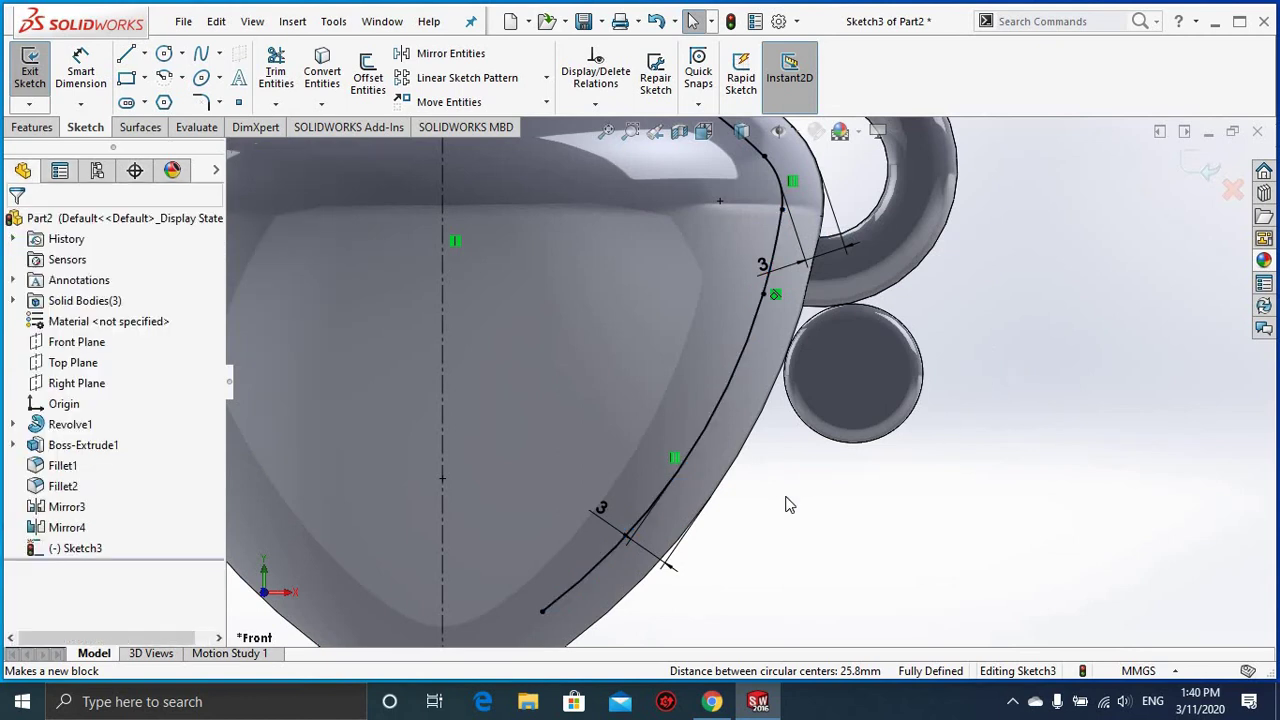
{"action": "key", "text": "z"}
{"action": "scroll", "coordinate": [615, 600], "scroll_direction": "down", "scroll_amount": 1}
Step: Offset the stem's curved outline 3 mm inward and place its dimension beside the stem
{"action": "scroll", "coordinate": [660, 560], "scroll_direction": "down", "scroll_amount": 1}
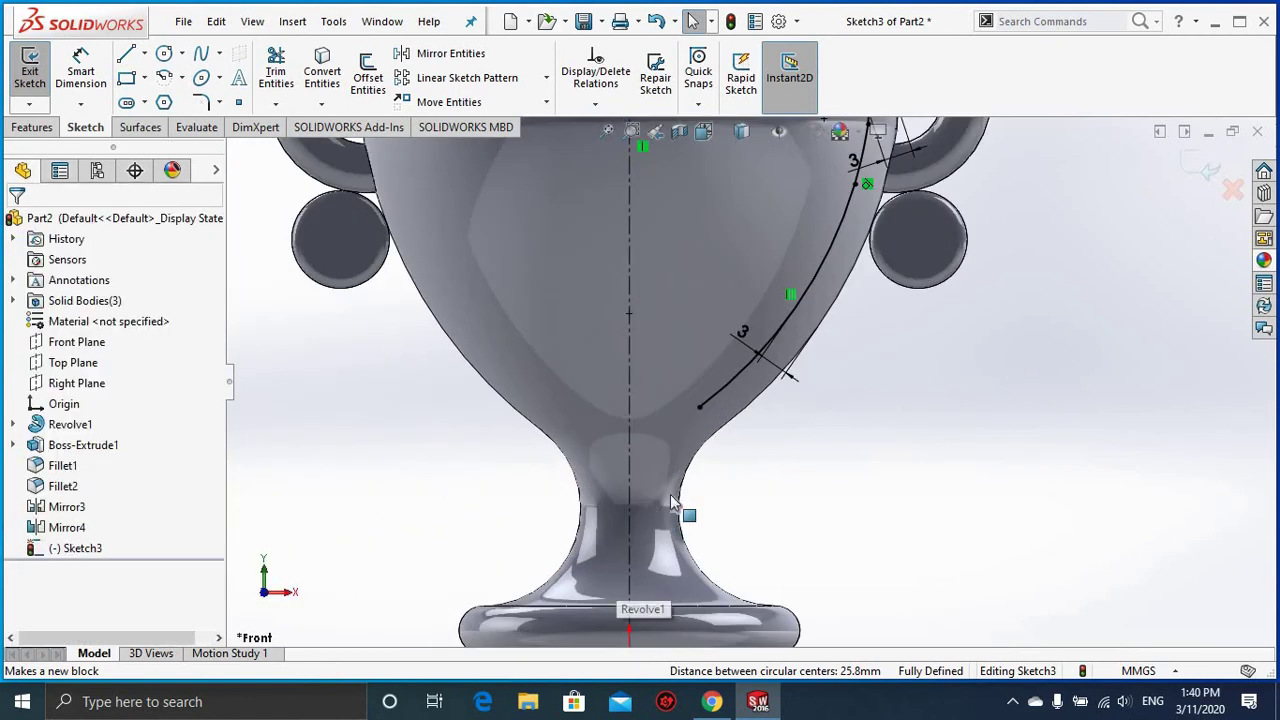
{"action": "scroll", "coordinate": [710, 490], "scroll_direction": "down", "scroll_amount": 1}
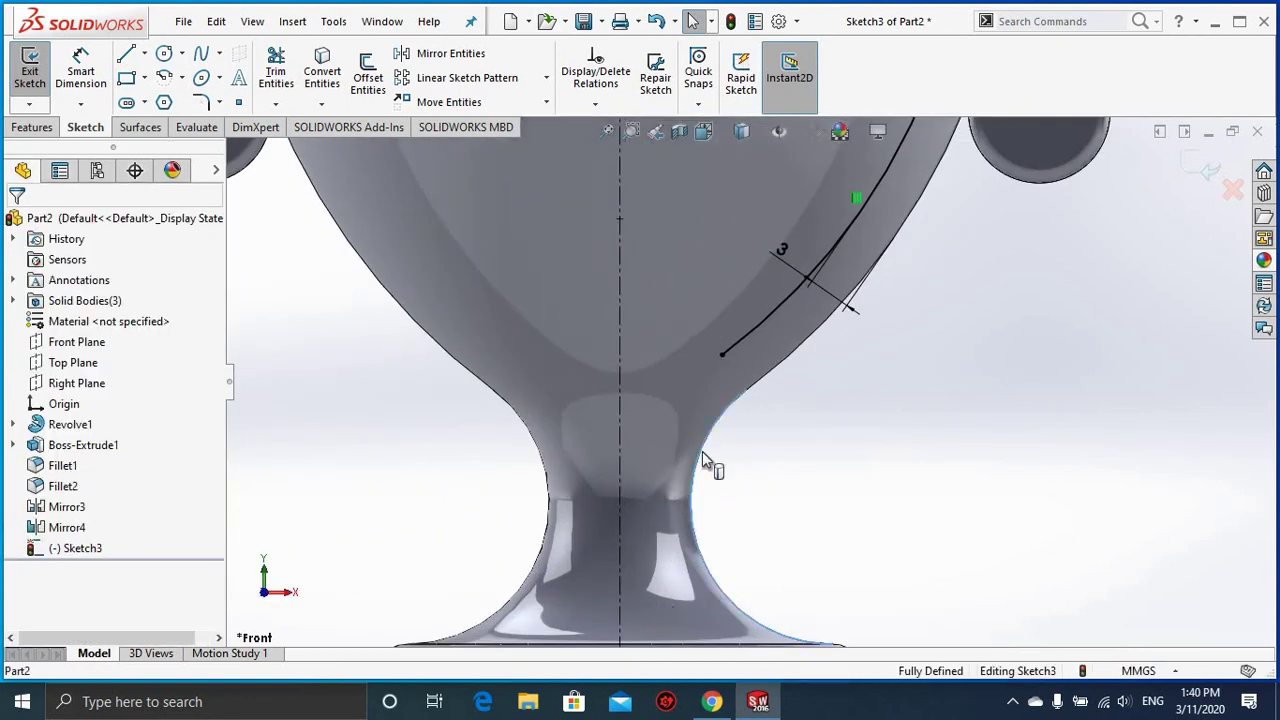
{"action": "left_click", "coordinate": [702, 451]}
{"action": "left_click", "coordinate": [368, 78]}
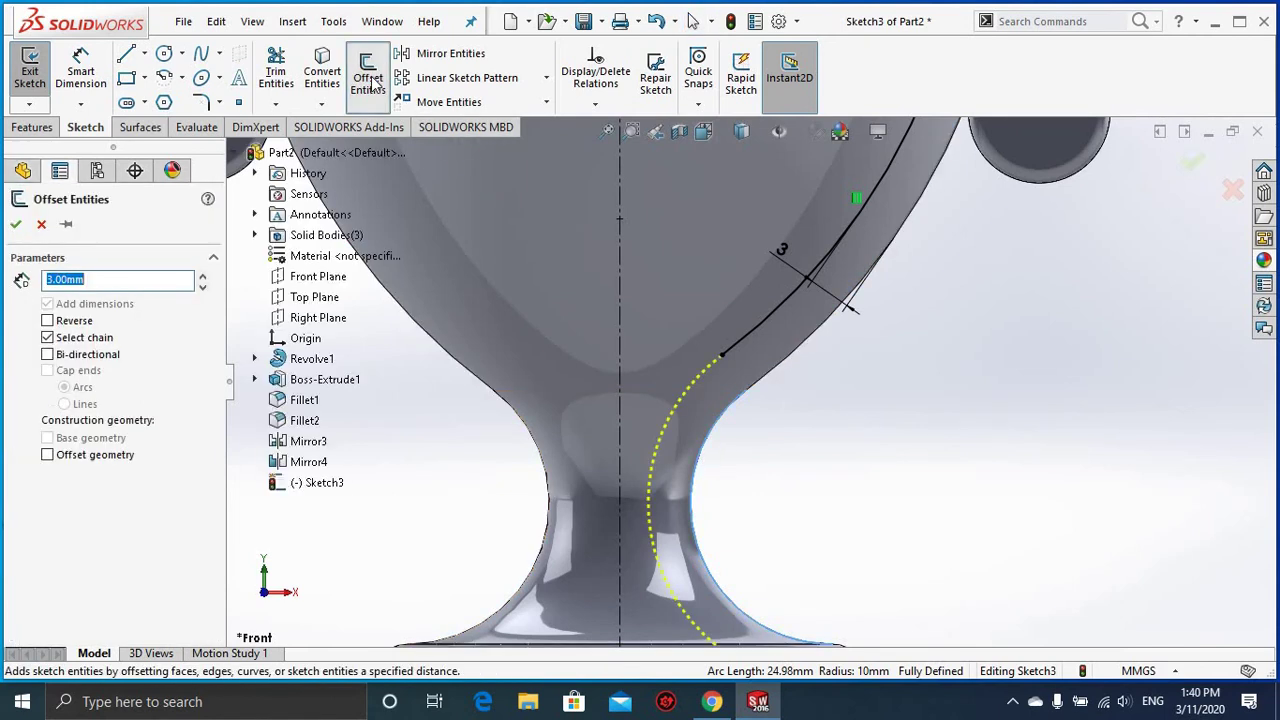
{"action": "left_click", "coordinate": [16, 224]}
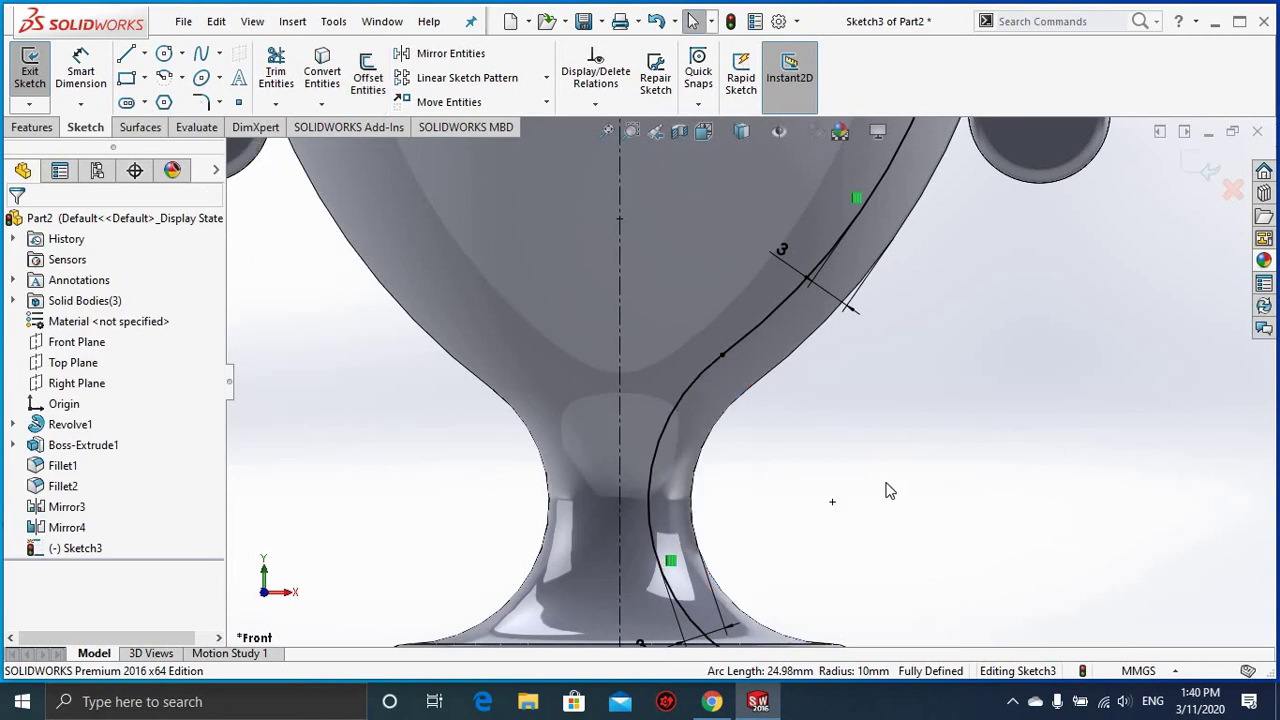
{"action": "scroll", "coordinate": [889, 491], "scroll_direction": "up", "scroll_amount": 2}
{"action": "scroll", "coordinate": [843, 506], "scroll_direction": "down", "scroll_amount": 2}
{"action": "scroll", "coordinate": [685, 545], "scroll_direction": "up", "scroll_amount": 2}
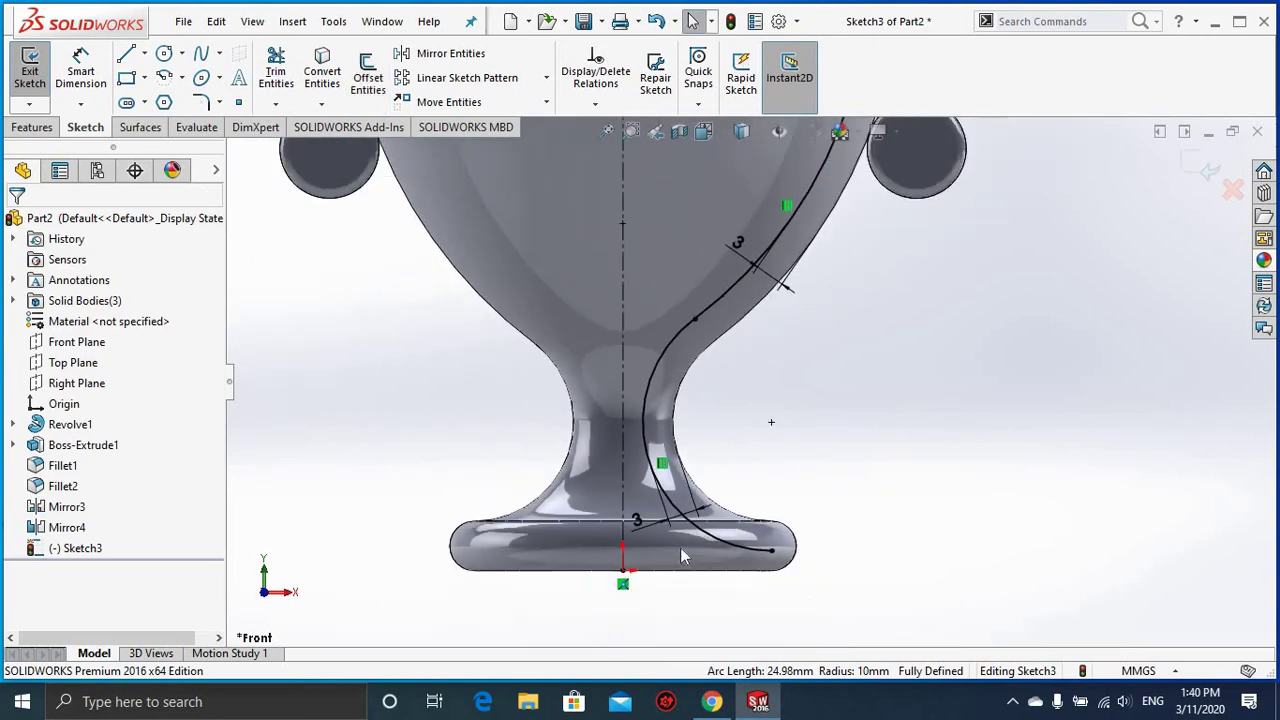
{"action": "scroll", "coordinate": [660, 510], "scroll_direction": "down", "scroll_amount": 2}
{"action": "left_click_drag", "start_coordinate": [648, 500], "coordinate": [642, 408]}
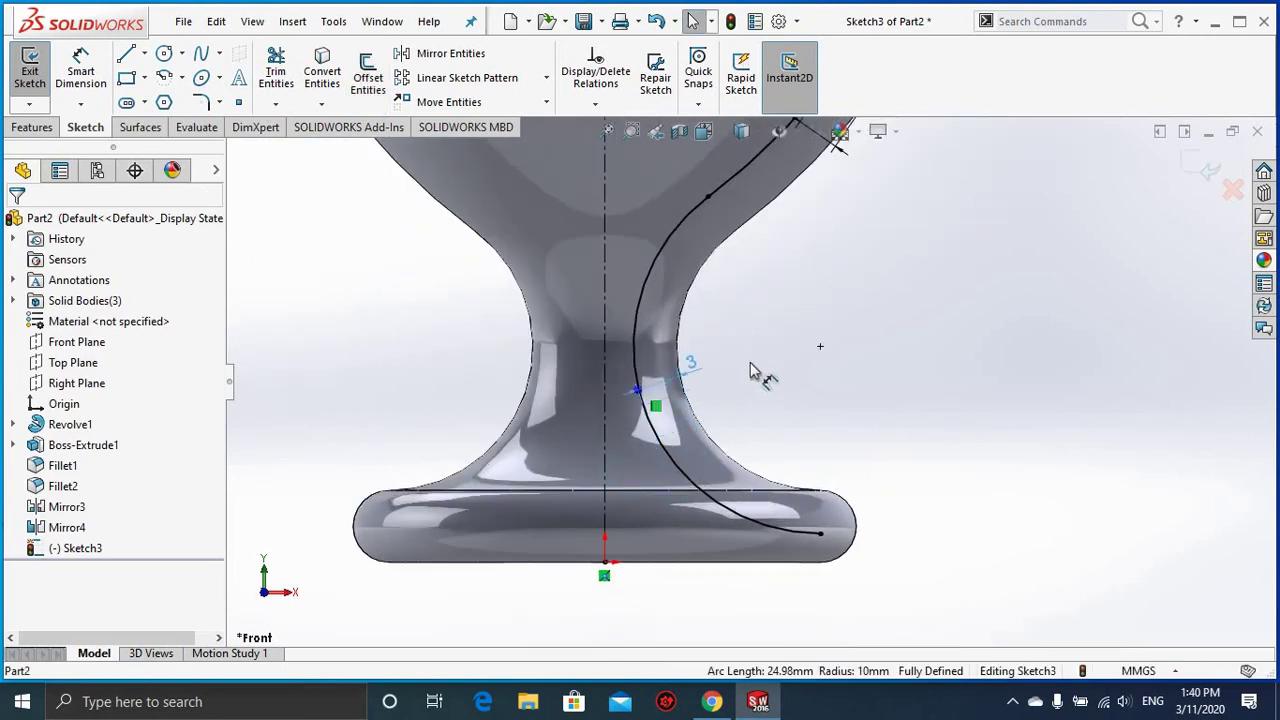
{"action": "key", "text": "Escape"}
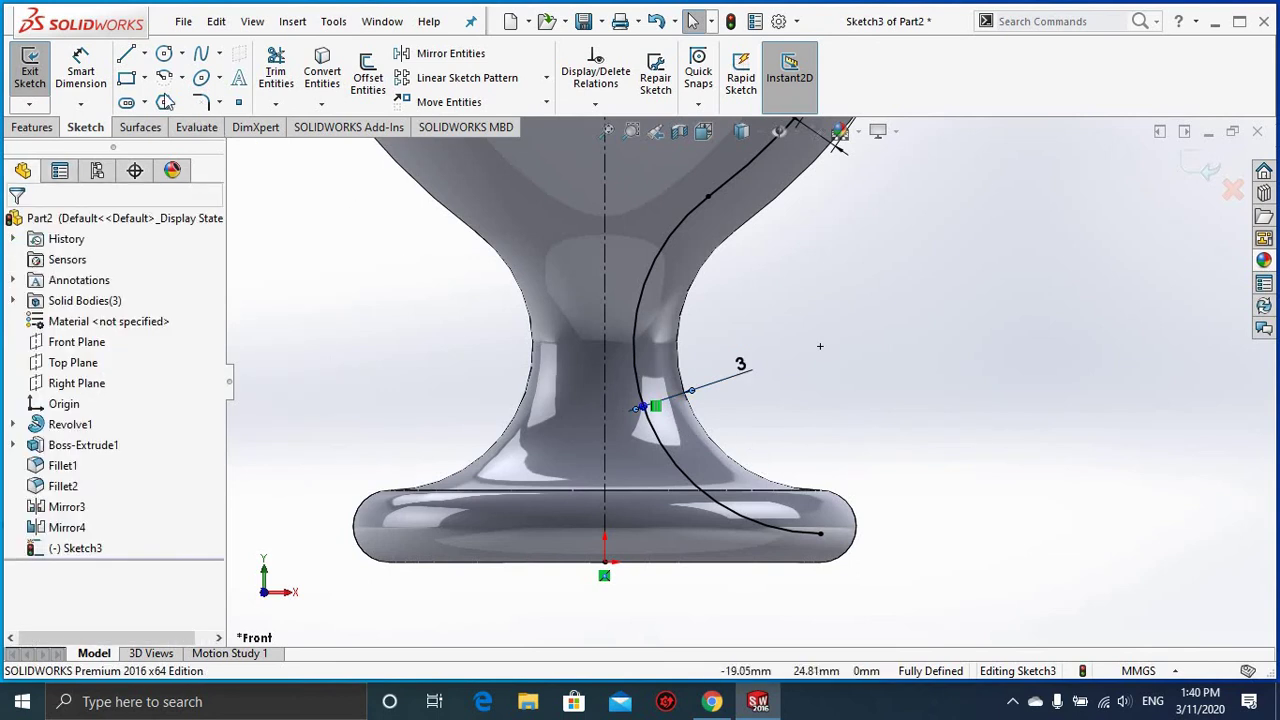
Step: Draw a horizontal line across the base top and trim the offset curve below it
{"action": "left_click", "coordinate": [605, 489]}
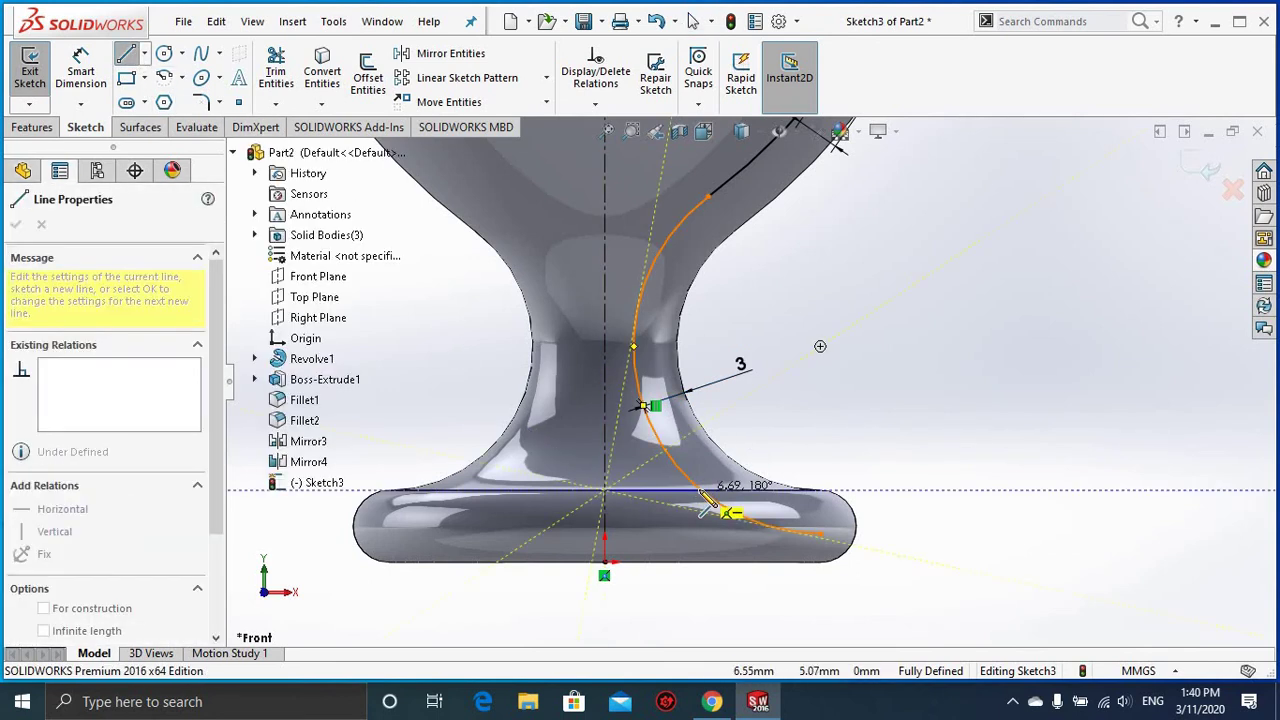
{"action": "left_click", "coordinate": [698, 489]}
{"action": "key", "text": "Escape"}
{"action": "key", "text": "Escape"}
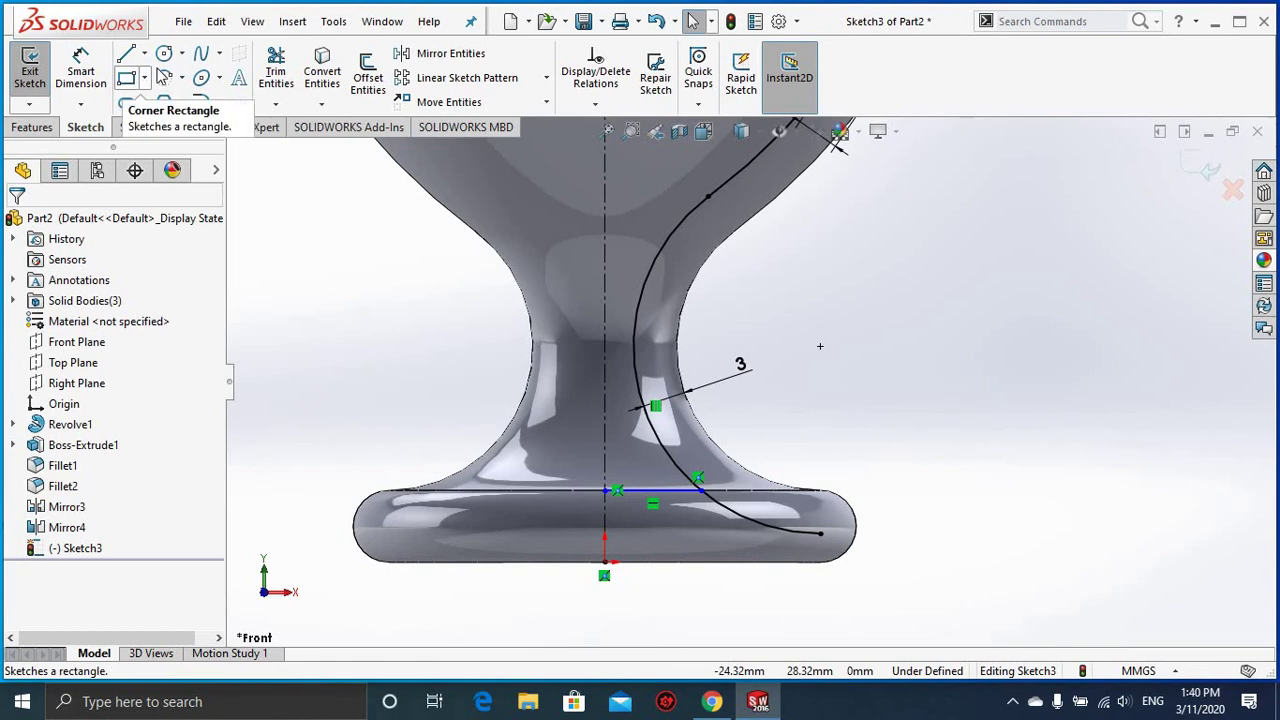
{"action": "left_click", "coordinate": [283, 88]}
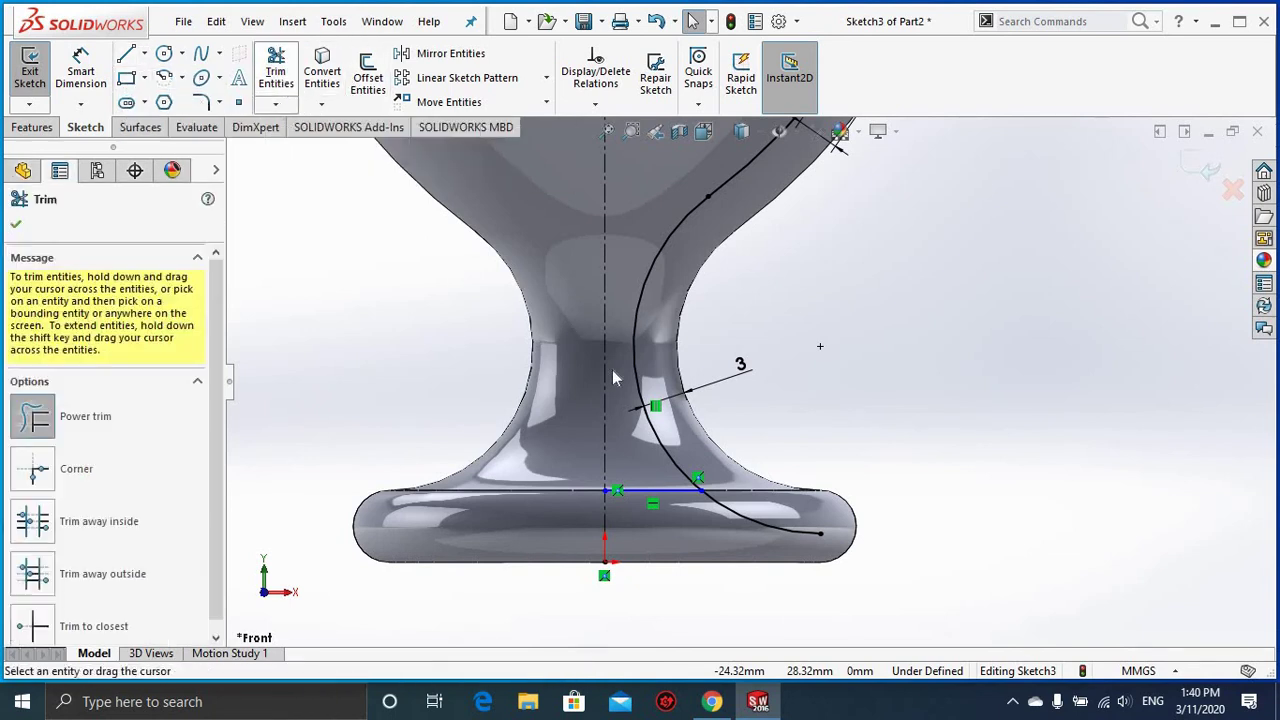
{"action": "left_click_drag", "start_coordinate": [729, 532], "coordinate": [760, 516]}
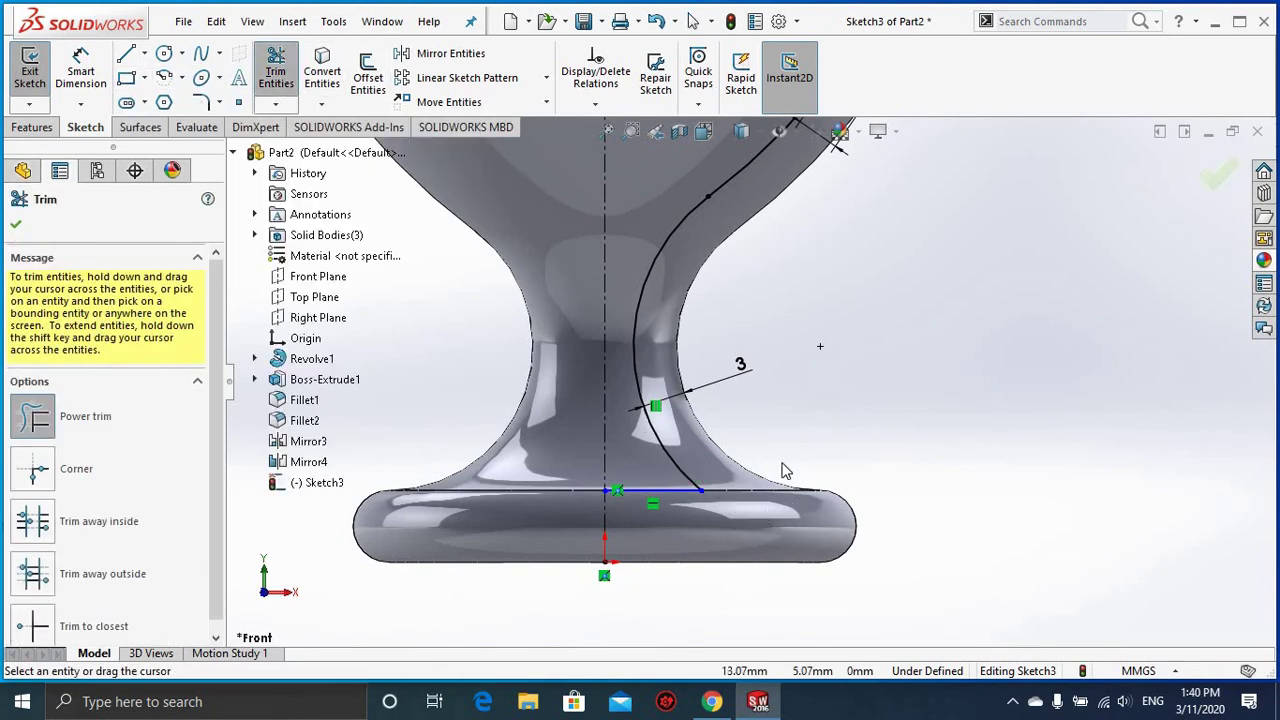
{"action": "key", "text": "Escape"}
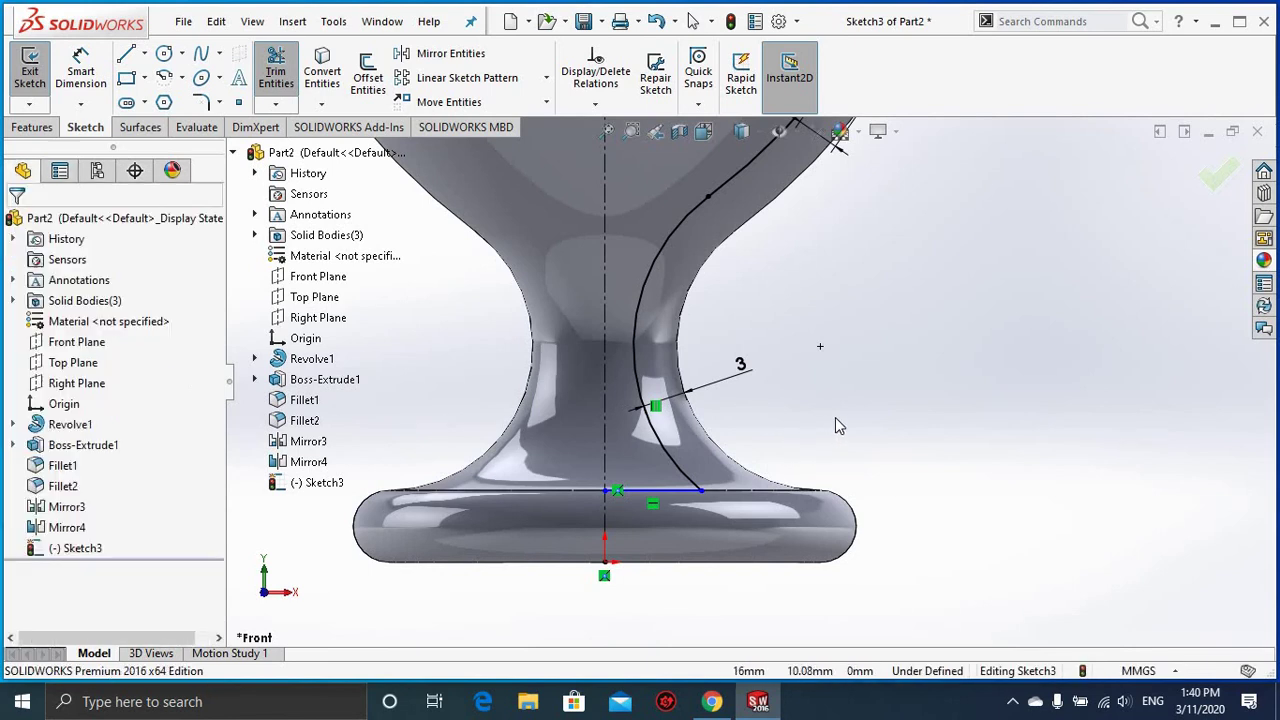
Step: Zoom out to the whole vase and exit Sketch3
{"action": "scroll", "coordinate": [835, 425], "scroll_direction": "up", "scroll_amount": 2}
{"action": "scroll", "coordinate": [835, 425], "scroll_direction": "up", "scroll_amount": 2}
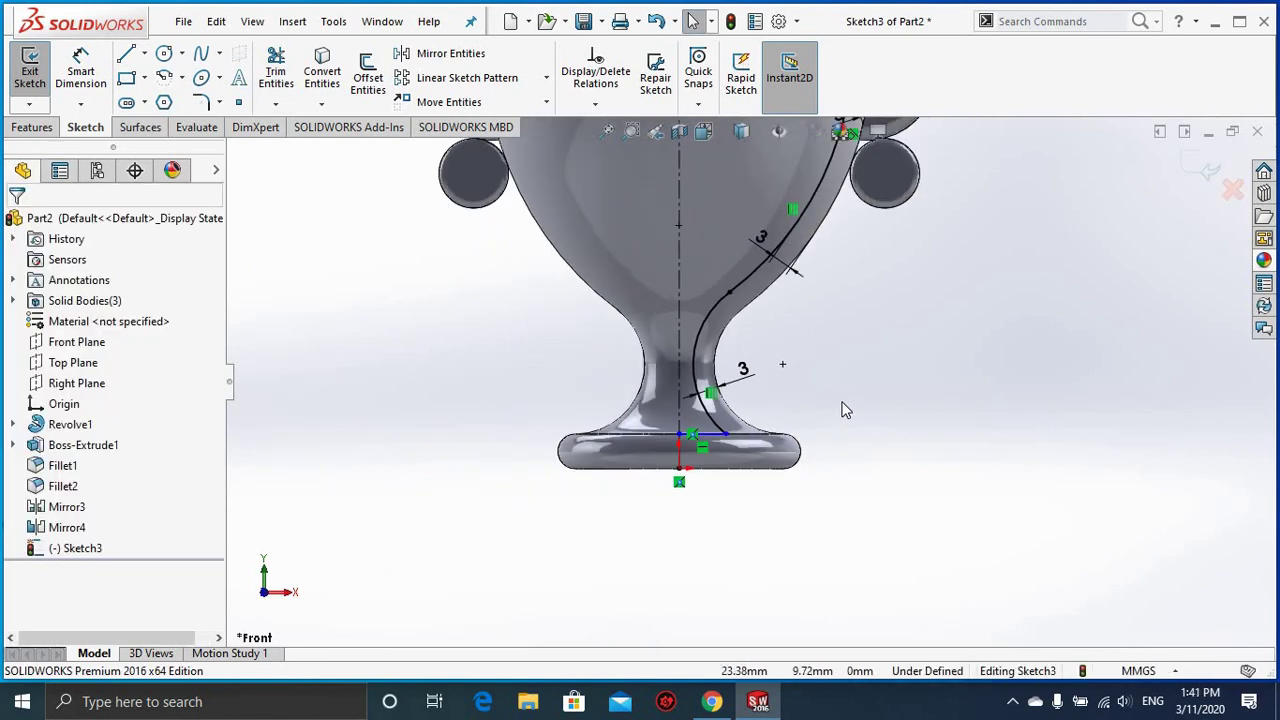
{"action": "scroll", "coordinate": [822, 355], "scroll_direction": "up", "scroll_amount": 2}
{"action": "scroll", "coordinate": [816, 372], "scroll_direction": "up", "scroll_amount": 2}
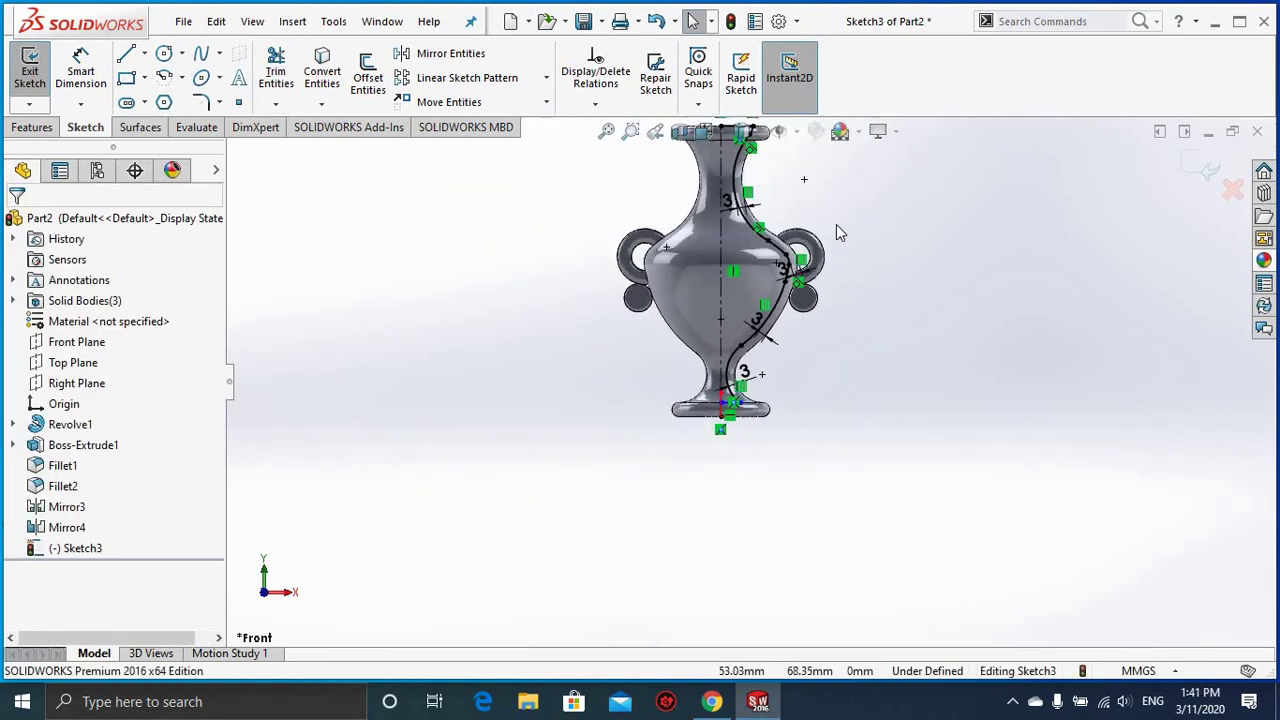
{"action": "scroll", "coordinate": [822, 238], "scroll_direction": "down", "scroll_amount": 2}
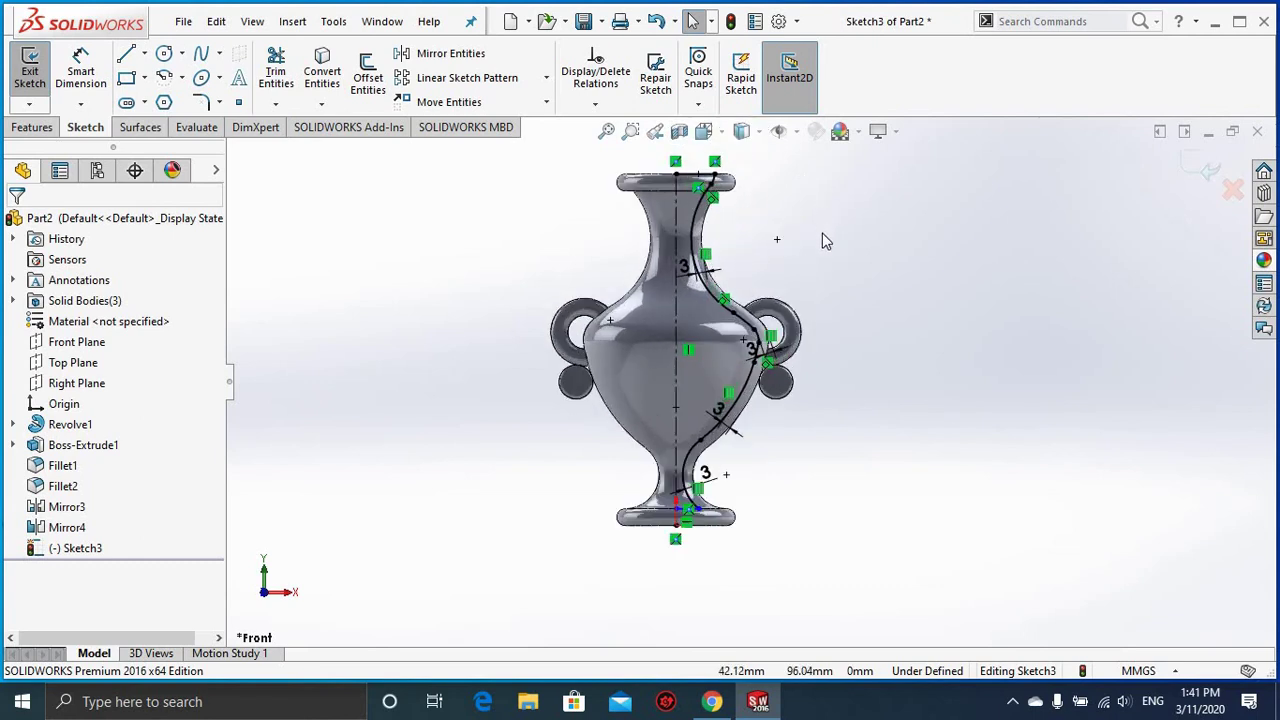
{"action": "left_click", "coordinate": [1191, 176]}
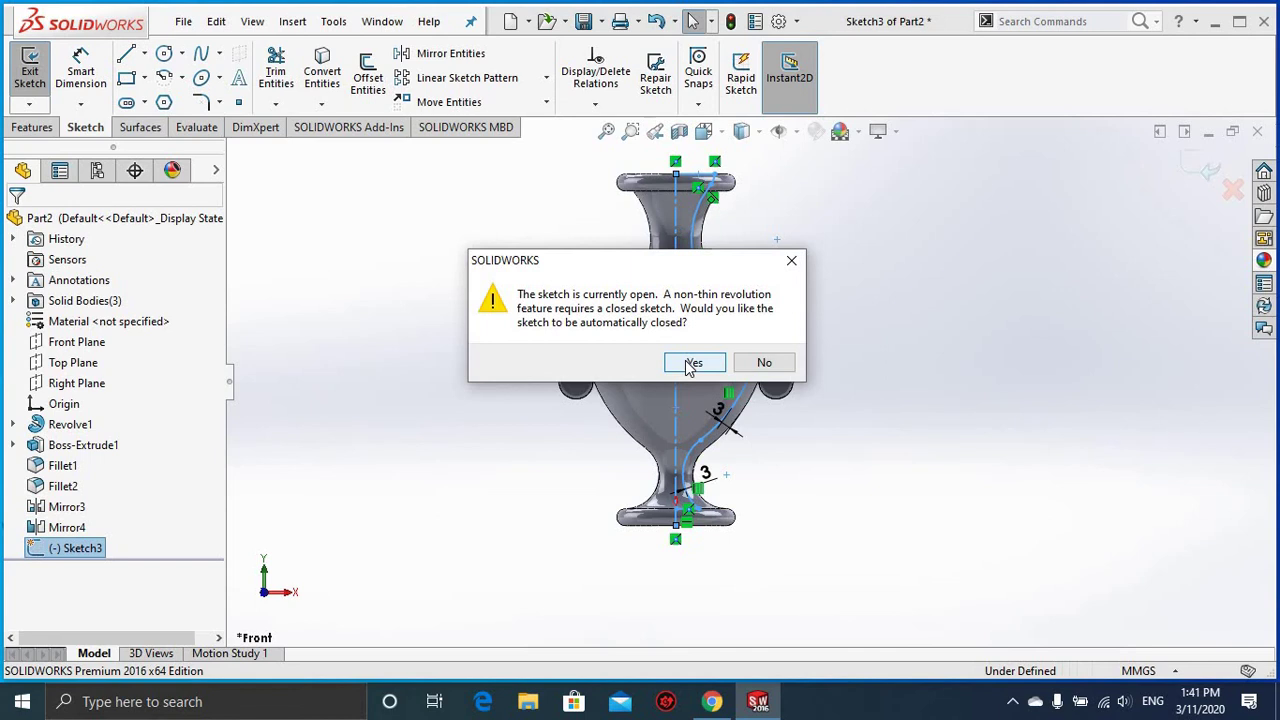
Step: Auto-close Sketch3 and revolve-cut it 360° around the centerline, then inspect the hollow
{"action": "left_click", "coordinate": [692, 364]}
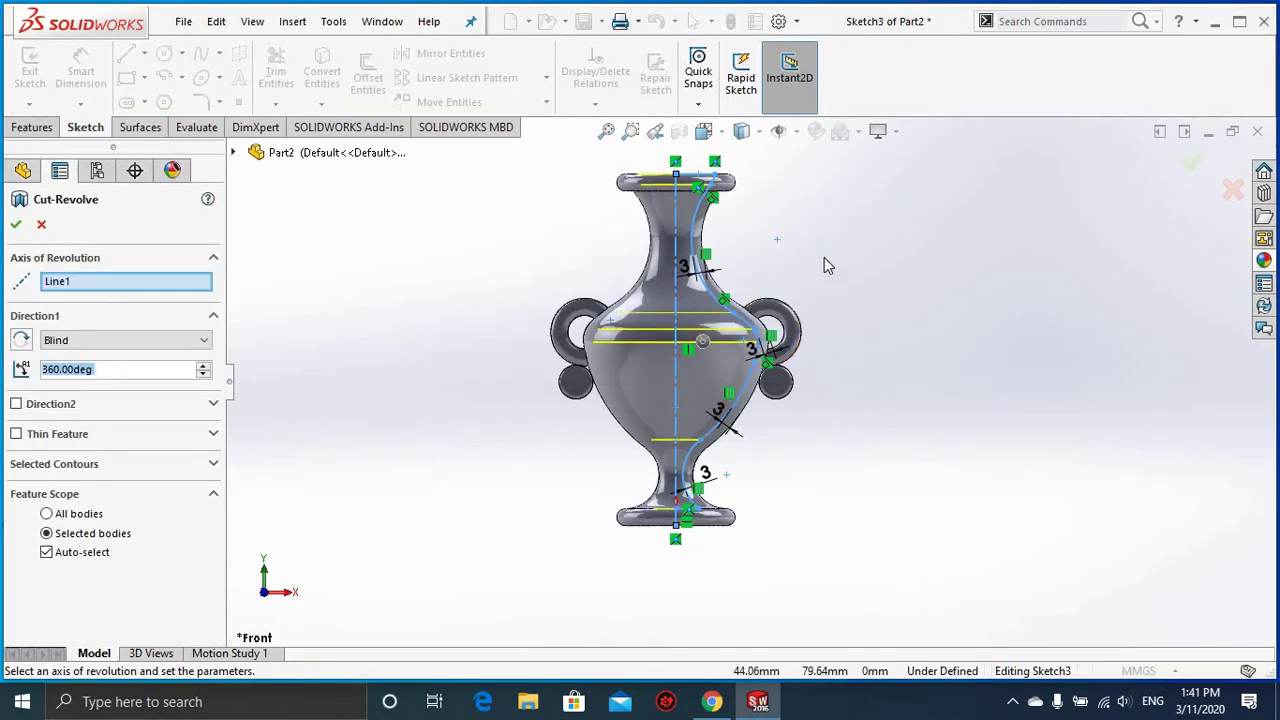
{"action": "middle_click_drag", "start_coordinate": [814, 310], "coordinate": [815, 364]}
{"action": "left_click", "coordinate": [16, 224]}
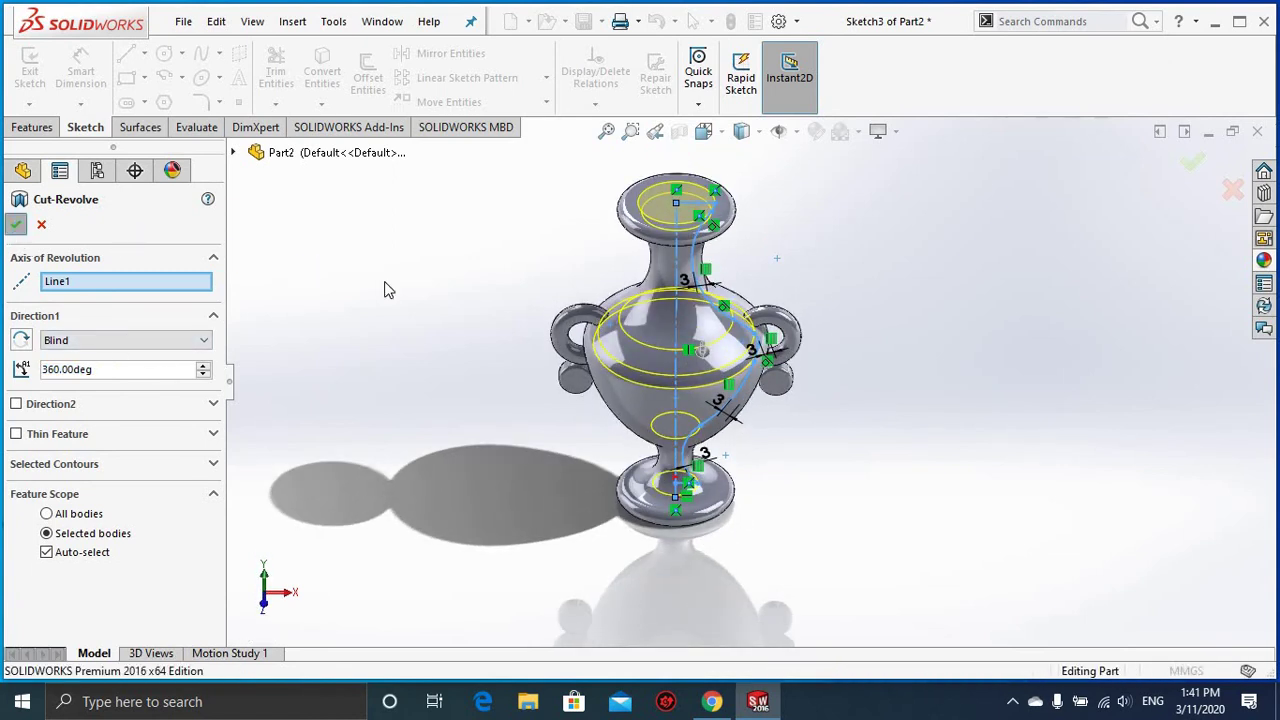
{"action": "mouse_move", "coordinate": [646, 317]}
{"action": "middle_mouse_down"}
{"action": "mouse_move", "coordinate": [651, 491]}
{"action": "mouse_move", "coordinate": [640, 449]}
{"action": "mouse_move", "coordinate": [654, 334]}
{"action": "mouse_move", "coordinate": [650, 461]}
{"action": "middle_mouse_up"}
{"action": "scroll", "coordinate": [689, 388], "scroll_direction": "down", "scroll_amount": 3}
{"action": "mouse_move", "coordinate": [679, 346]}
{"action": "middle_mouse_down"}
{"action": "mouse_move", "coordinate": [677, 406]}
{"action": "mouse_move", "coordinate": [679, 170]}
{"action": "middle_mouse_up"}
{"action": "scroll", "coordinate": [677, 406], "scroll_direction": "up", "scroll_amount": 3}
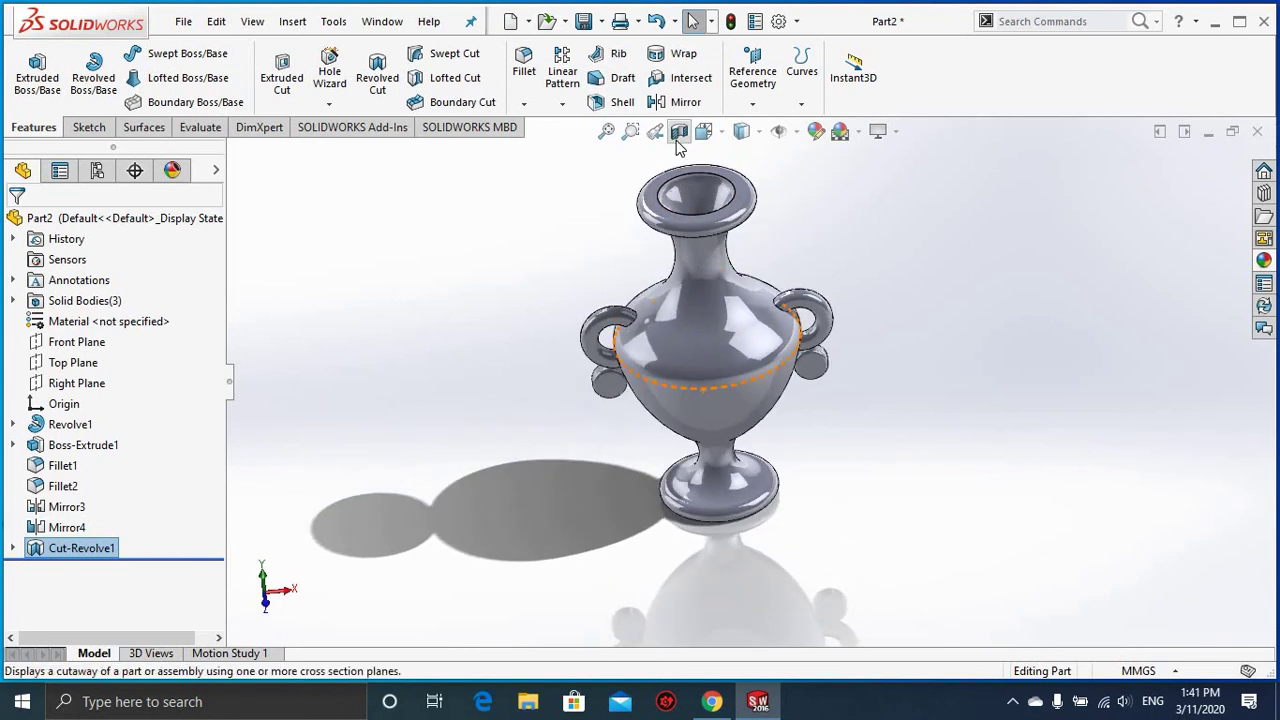
{"action": "left_click", "coordinate": [678, 134]}
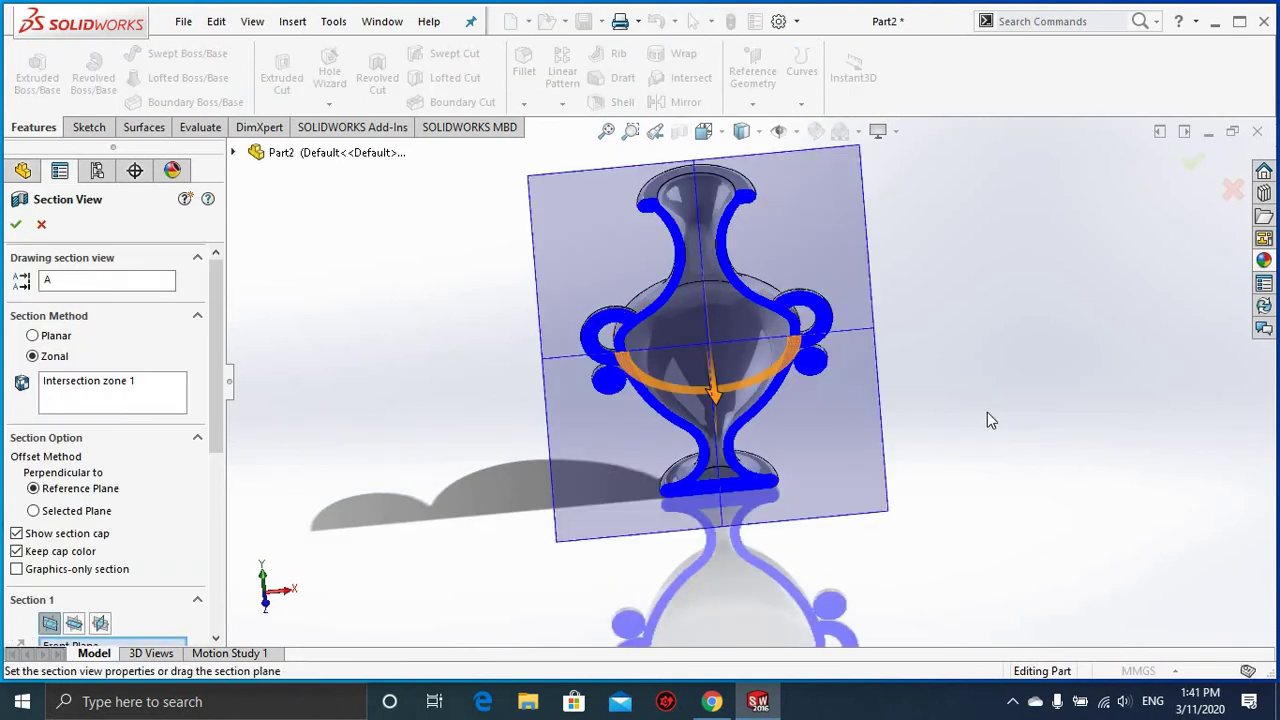
{"action": "left_click", "coordinate": [1192, 165]}
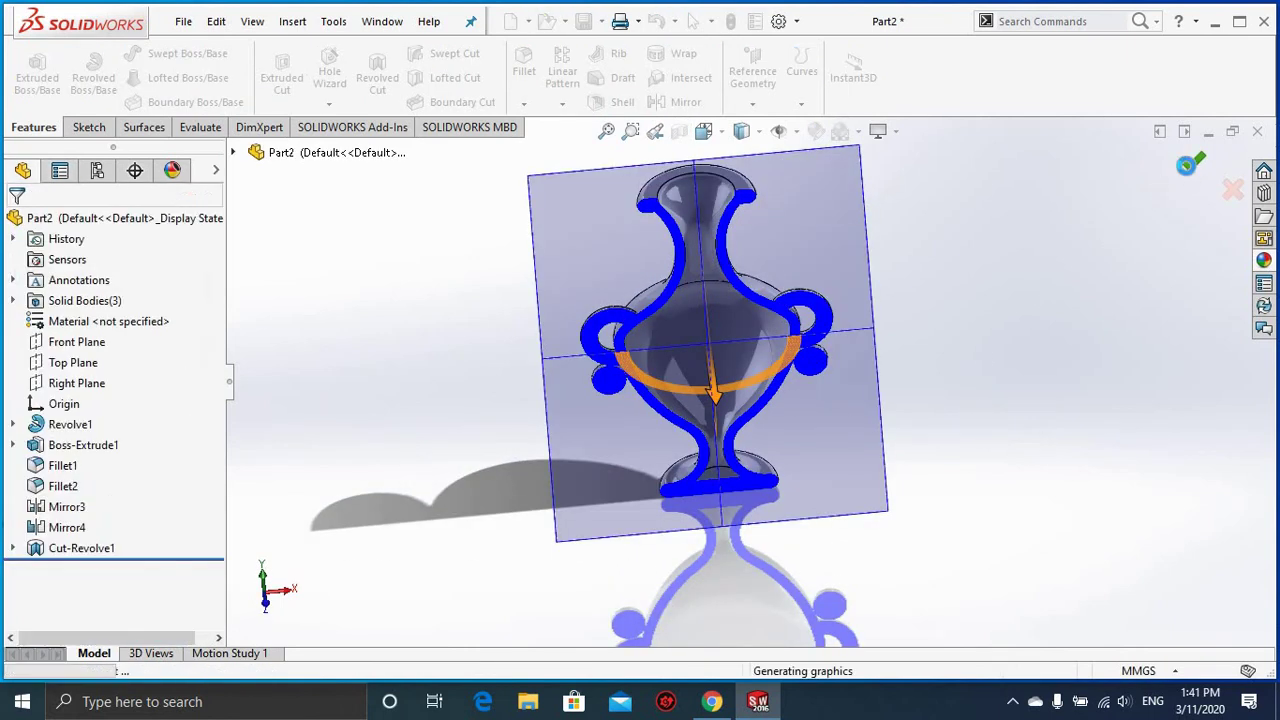
{"action": "mouse_move", "coordinate": [908, 395]}
{"action": "middle_mouse_down"}
{"action": "mouse_move", "coordinate": [906, 320]}
{"action": "mouse_move", "coordinate": [968, 274]}
{"action": "mouse_move", "coordinate": [891, 314]}
{"action": "mouse_move", "coordinate": [900, 337]}
{"action": "mouse_move", "coordinate": [920, 377]}
{"action": "mouse_move", "coordinate": [960, 400]}
{"action": "mouse_move", "coordinate": [1014, 380]}
{"action": "mouse_move", "coordinate": [941, 366]}
{"action": "middle_mouse_up"}
{"action": "key", "text": "ctrl+1"}
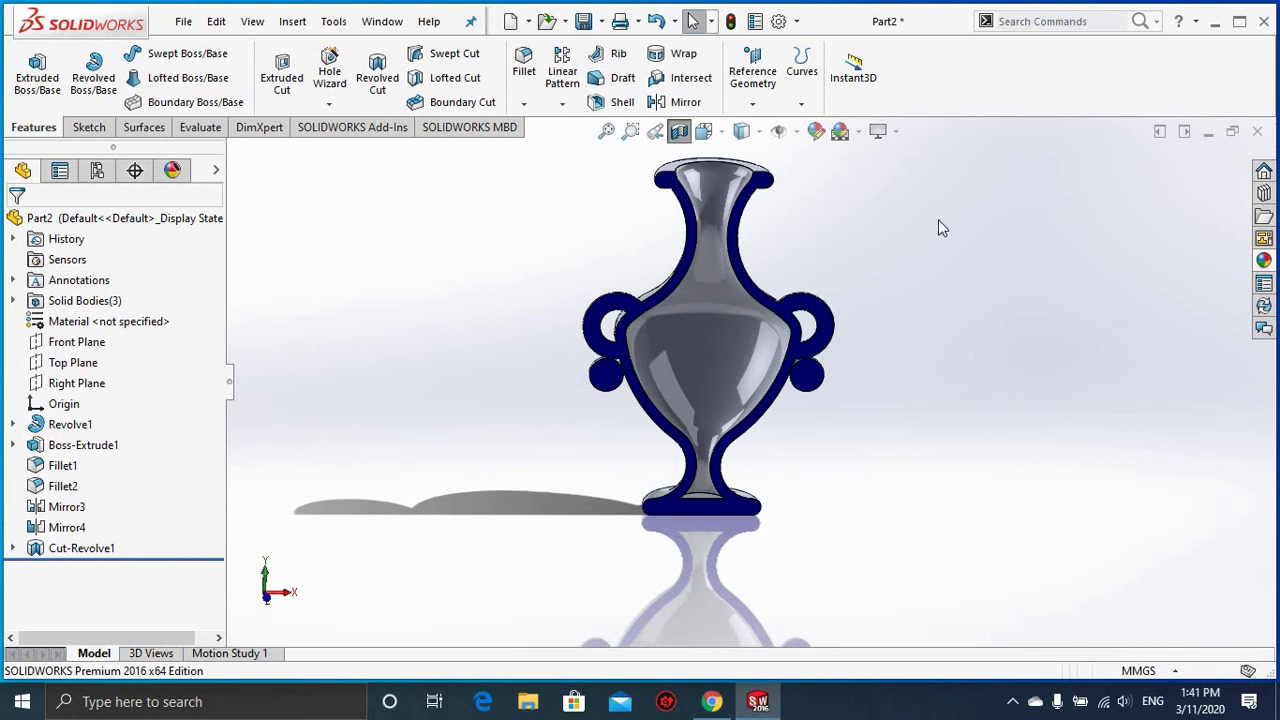
{"action": "left_click", "coordinate": [683, 133]}
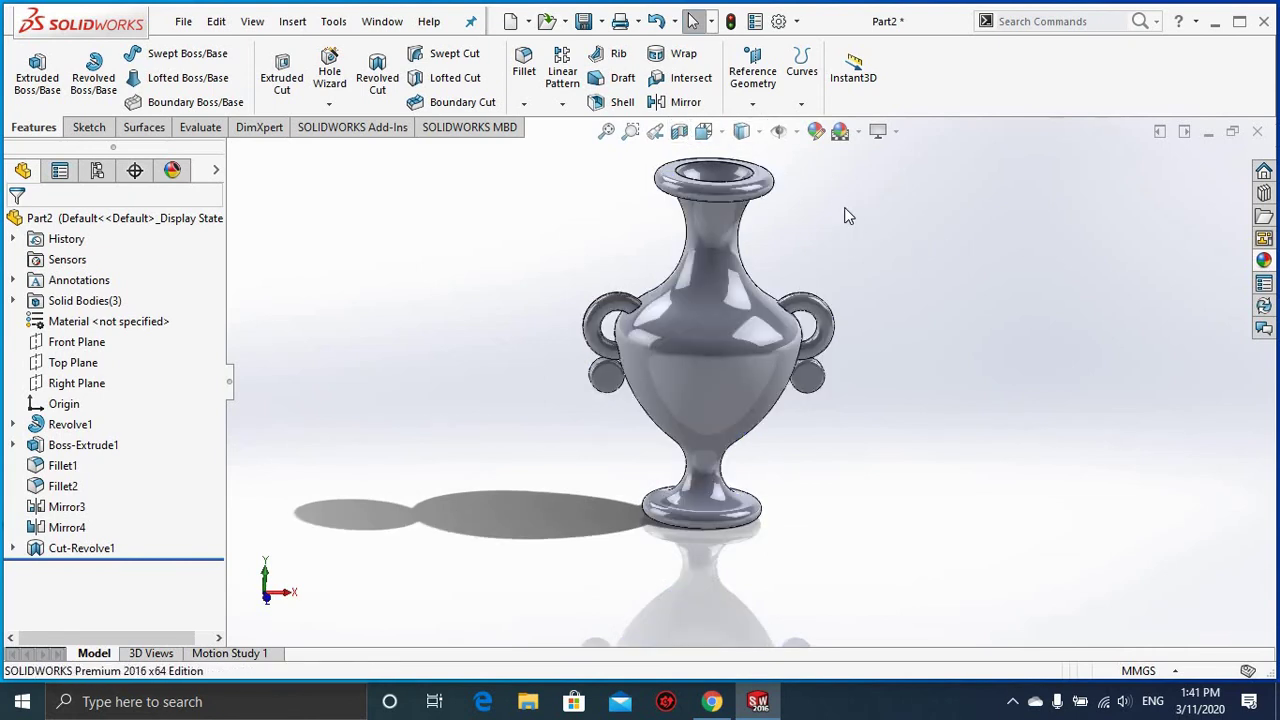
{"action": "scroll", "coordinate": [761, 230], "scroll_direction": "down", "scroll_amount": 3}
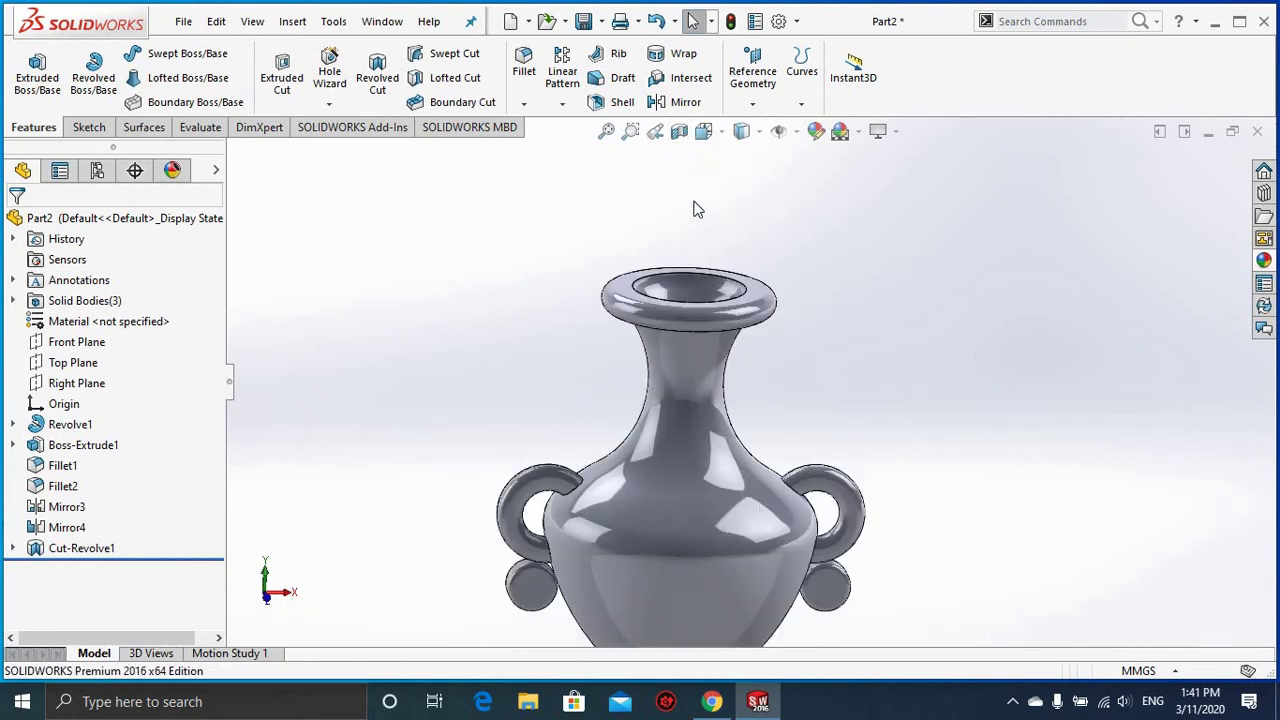
Step: Round the vase's inner rim edge with a 5 mm fillet, then view the vase from the front
{"action": "left_click", "coordinate": [525, 75]}
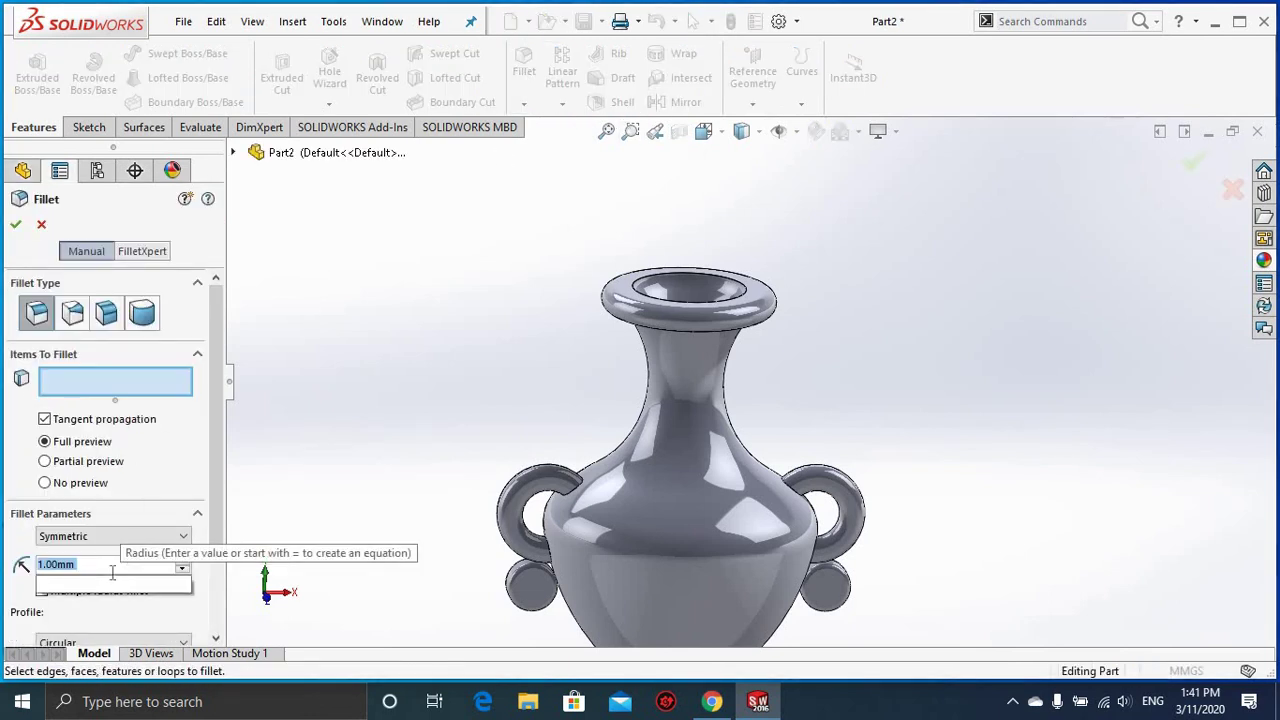
{"action": "type", "text": "5"}
{"action": "key", "text": "Return"}
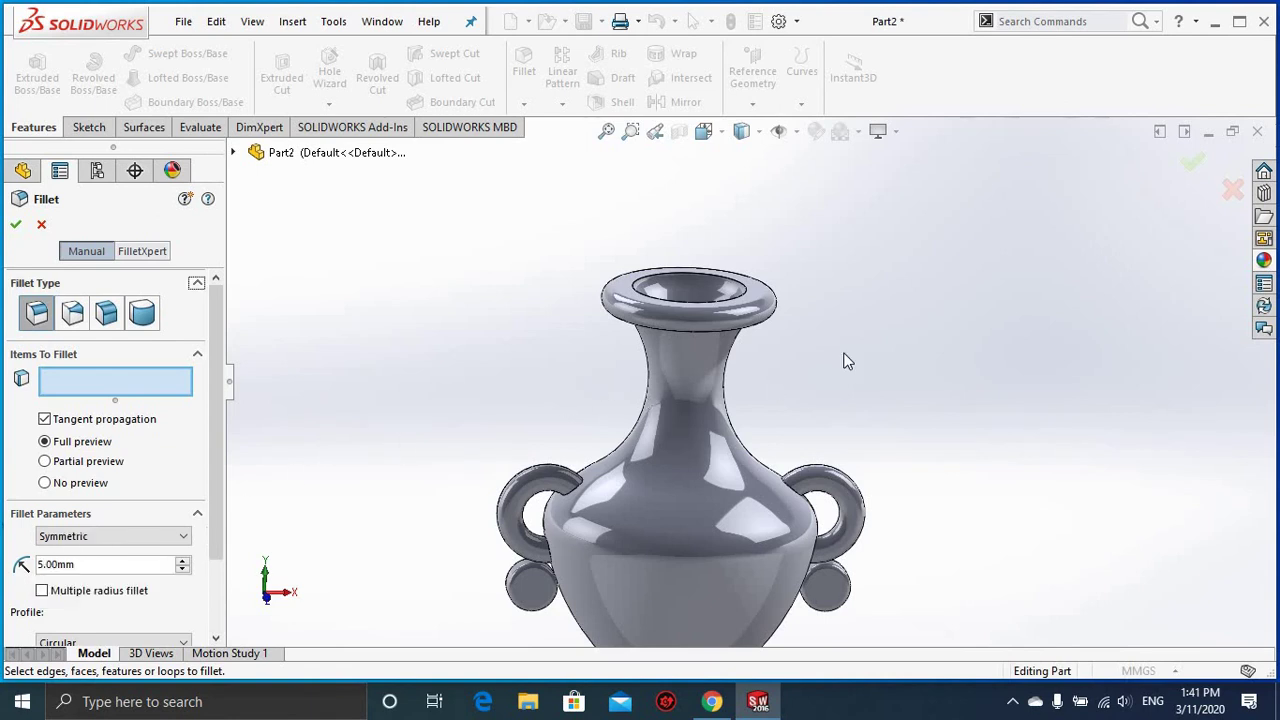
{"action": "middle_click_drag", "start_coordinate": [857, 386], "coordinate": [783, 343]}
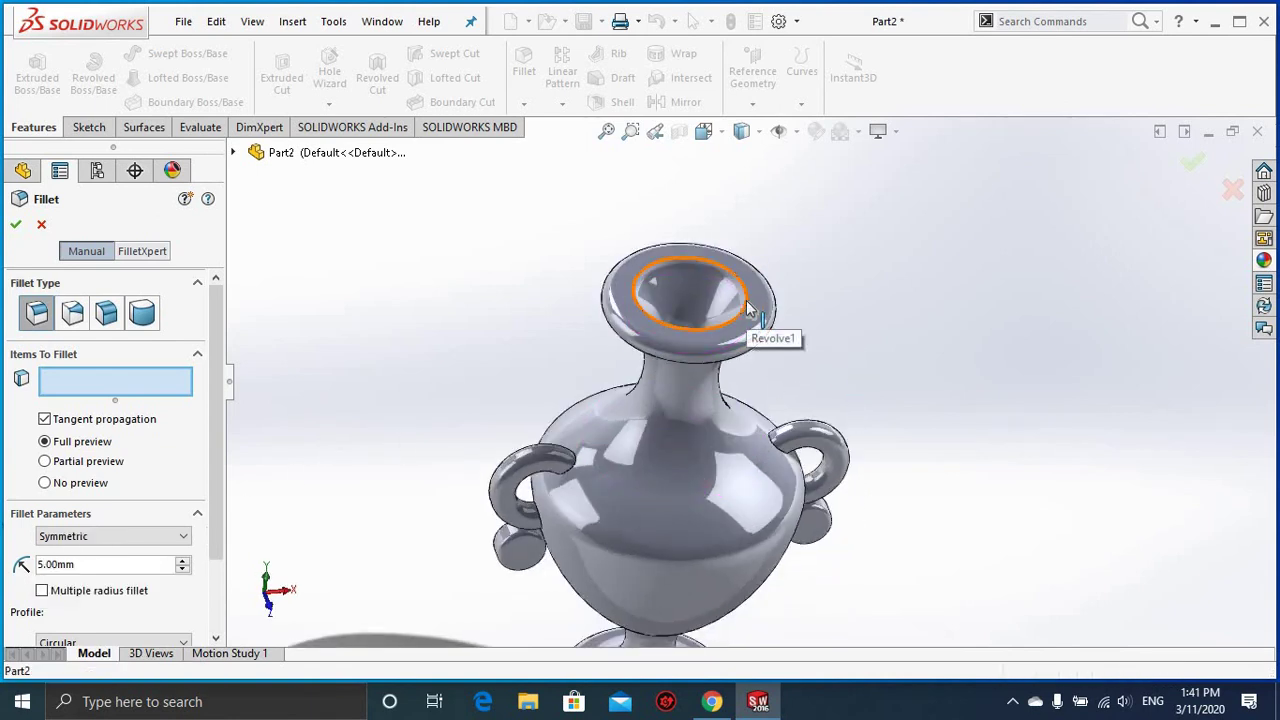
{"action": "left_click", "coordinate": [748, 308]}
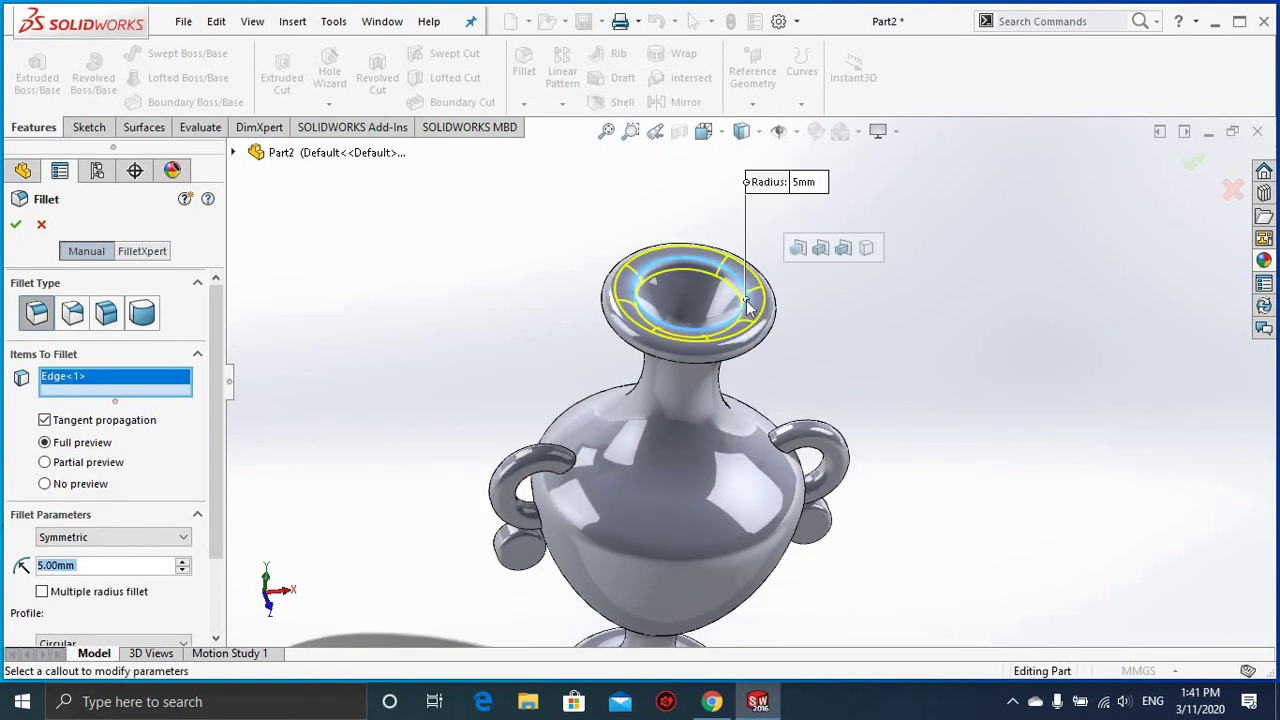
{"action": "left_click", "coordinate": [15, 226]}
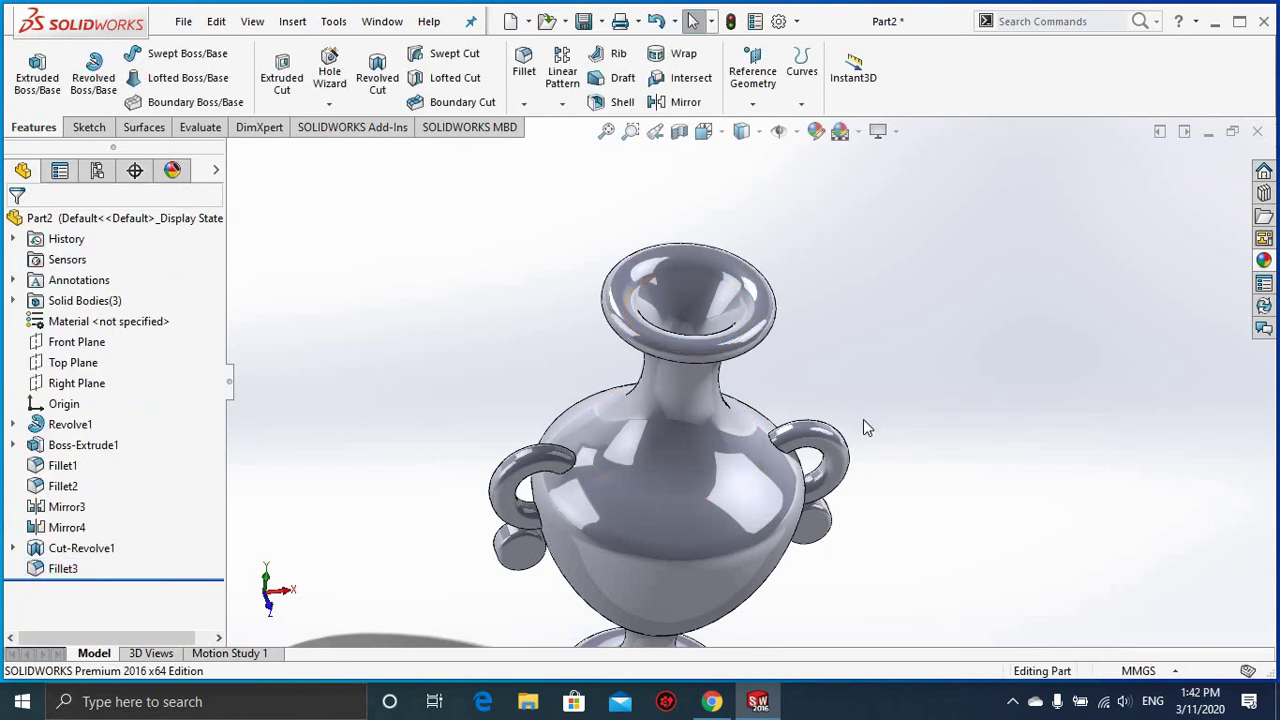
{"action": "key", "text": "ctrl+1"}
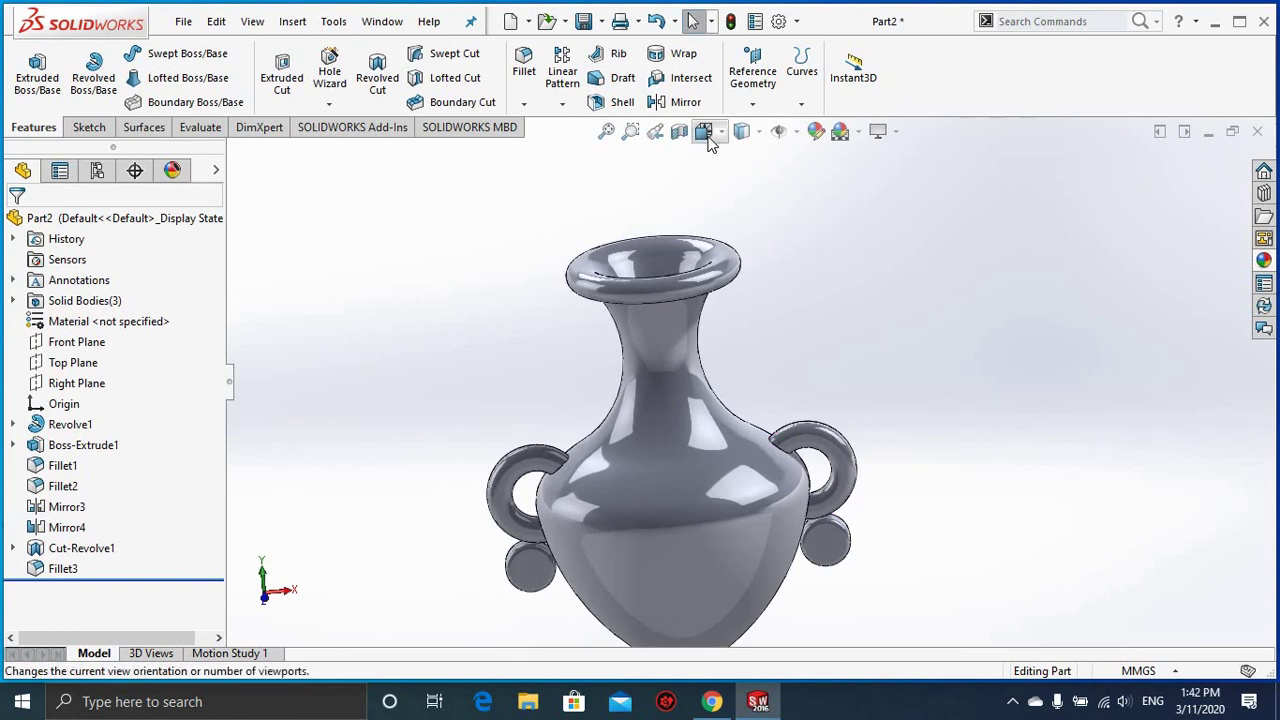
Step: Switch to isometric view and give the entire vase part a black appearance
{"action": "left_click", "coordinate": [704, 132]}
{"action": "left_click", "coordinate": [829, 308]}
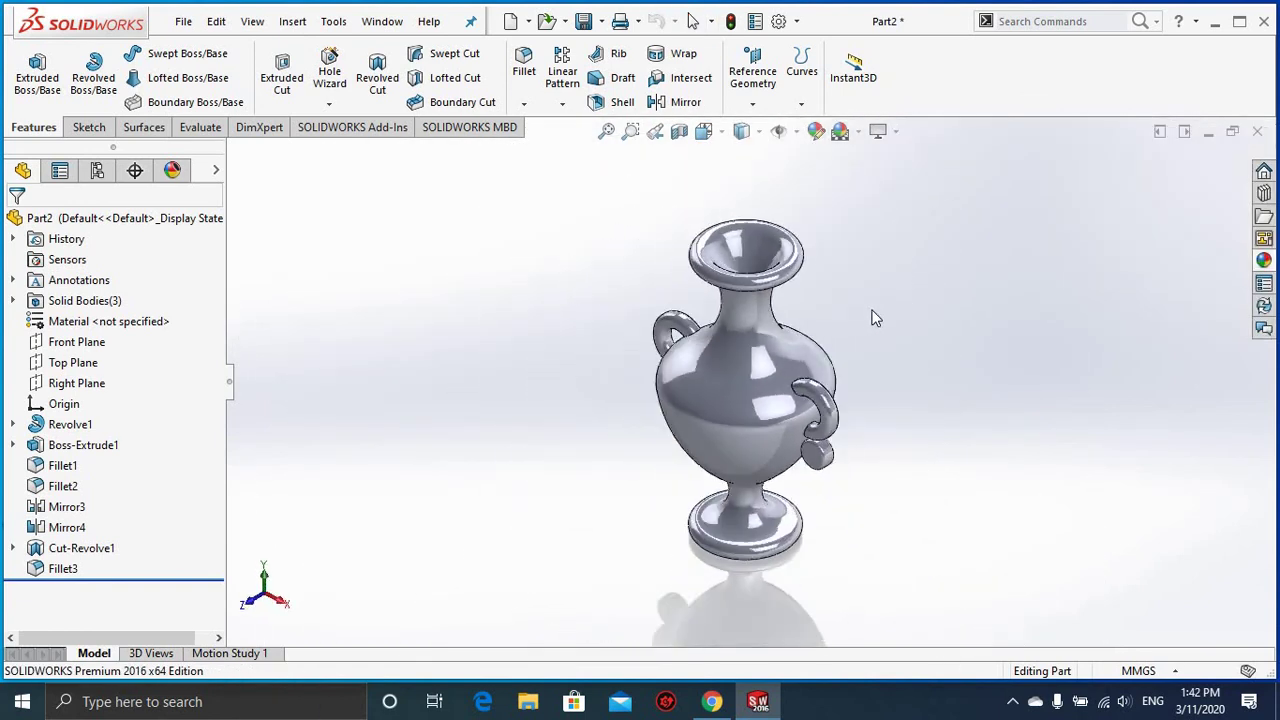
{"action": "left_click", "coordinate": [816, 131]}
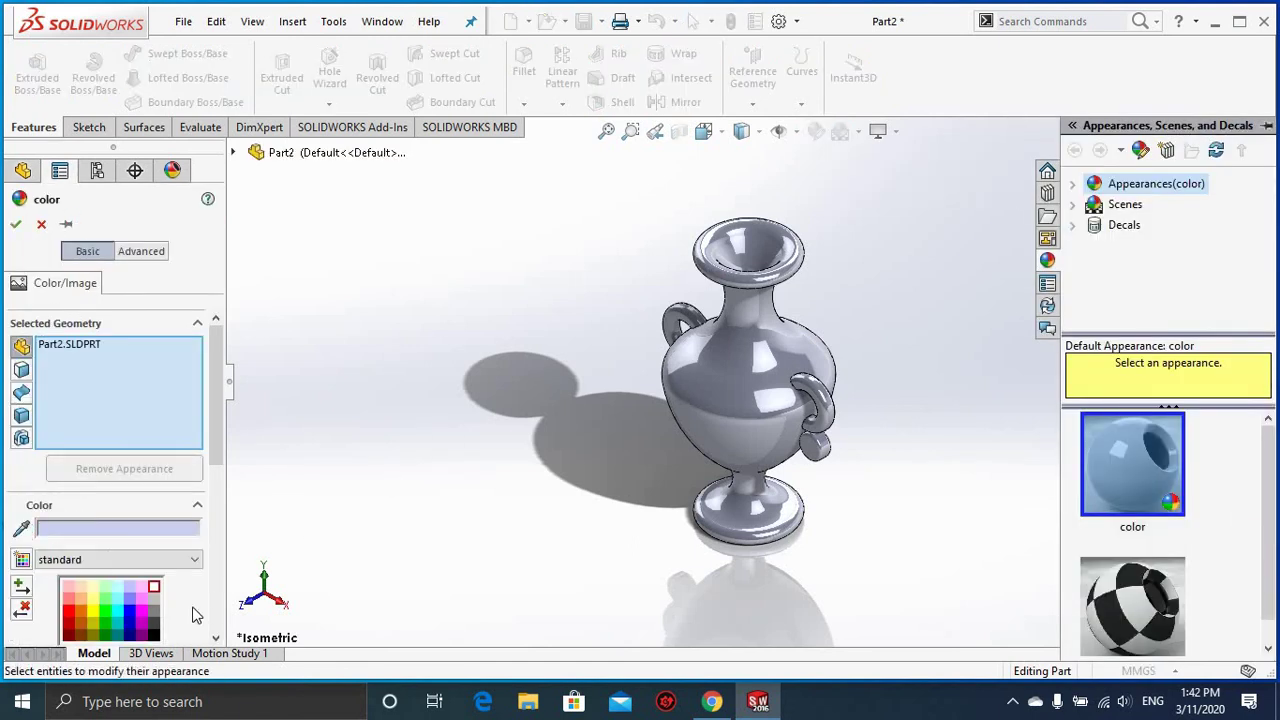
{"action": "left_click", "coordinate": [152, 634]}
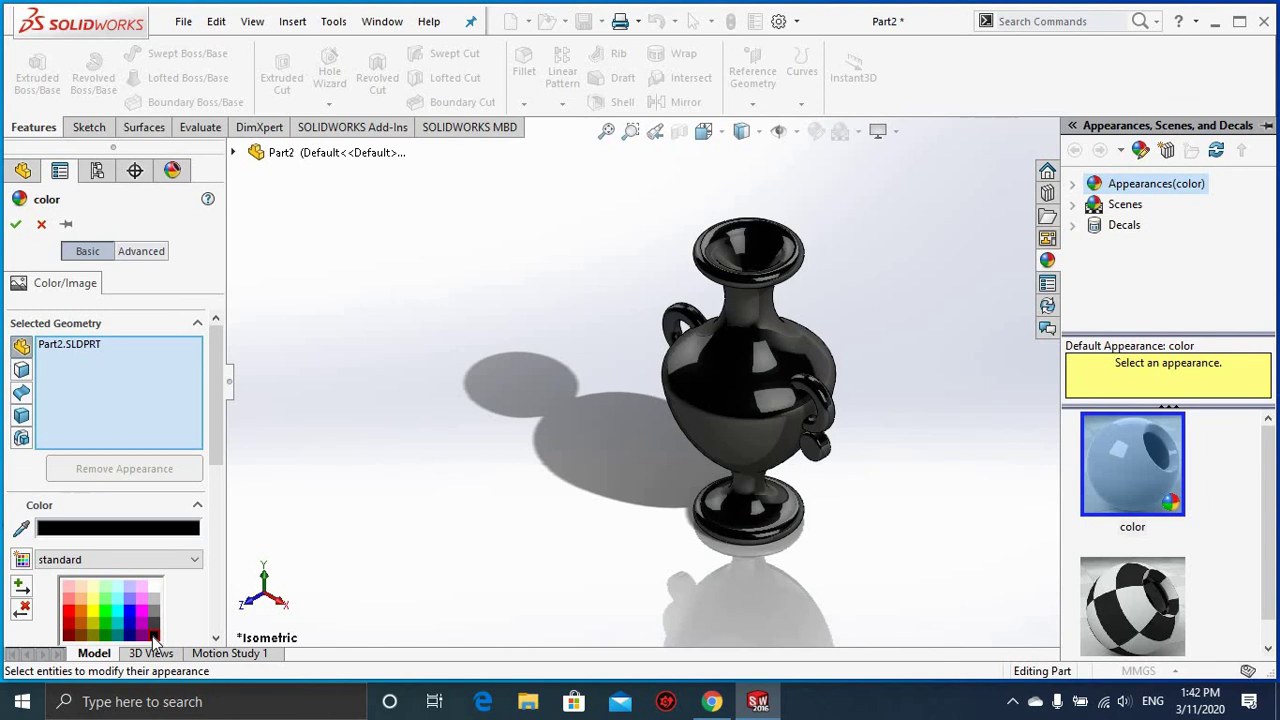
{"action": "left_click", "coordinate": [18, 227]}
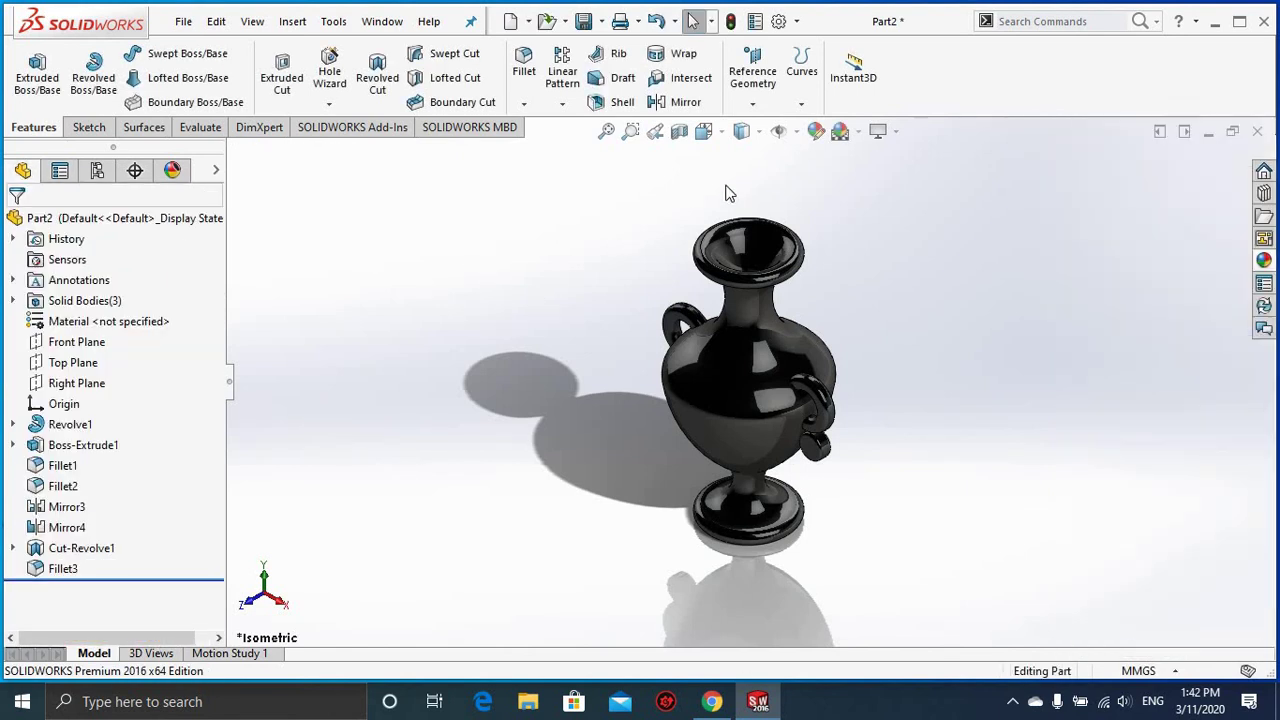
Step: Select the vase's inner hollow face and give it a white appearance
{"action": "left_click", "coordinate": [757, 252]}
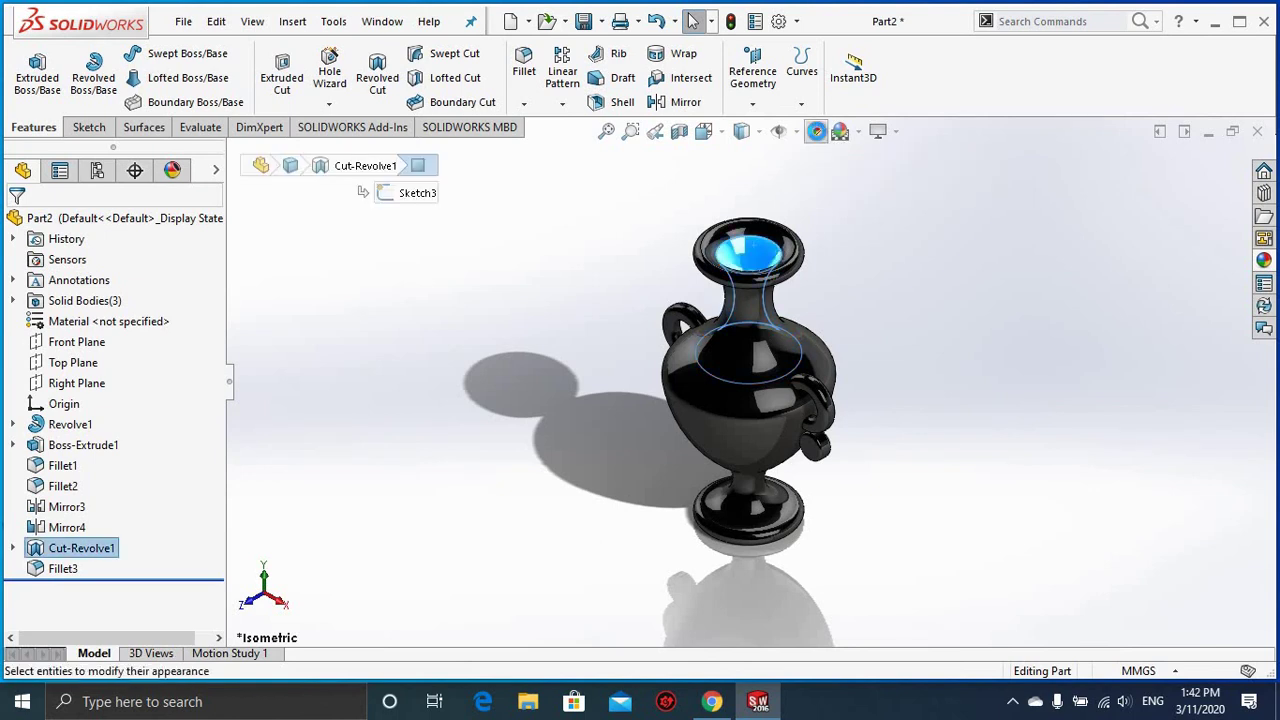
{"action": "left_click", "coordinate": [817, 134]}
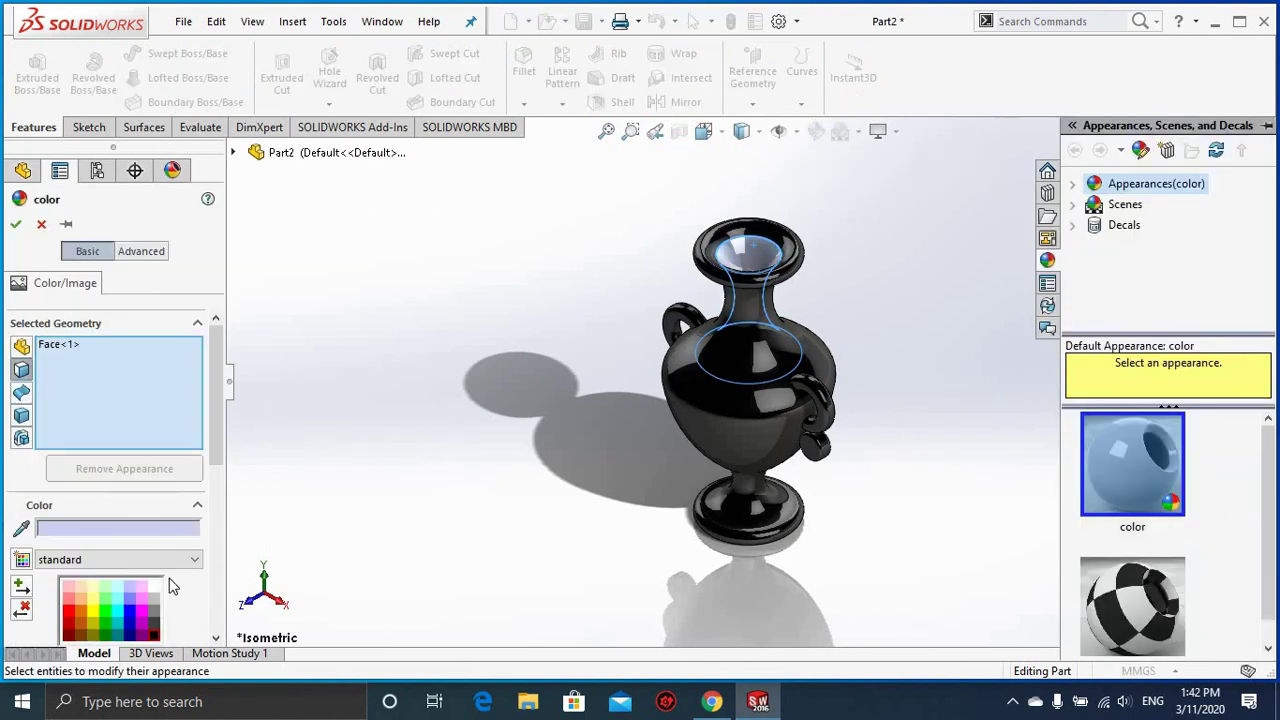
{"action": "left_click", "coordinate": [155, 588]}
{"action": "scroll", "coordinate": [816, 277], "scroll_direction": "down", "scroll_amount": 3}
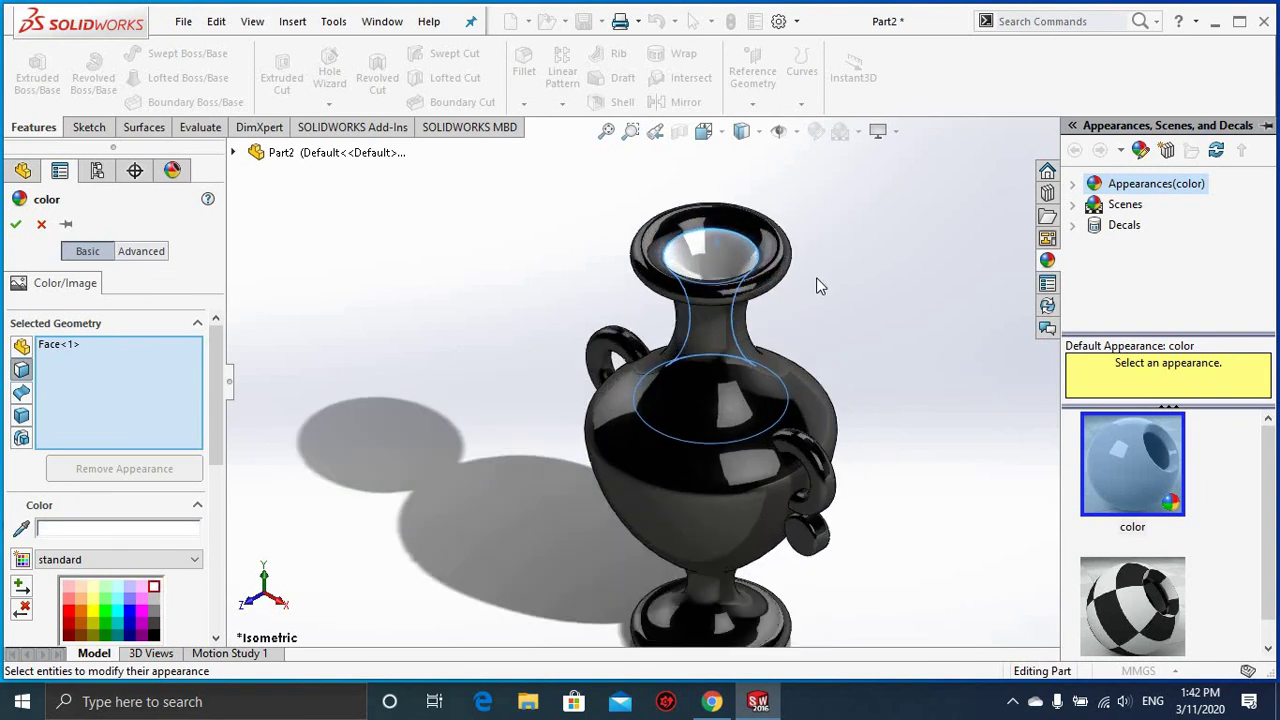
{"action": "mouse_move", "coordinate": [816, 277]}
{"action": "middle_mouse_down"}
{"action": "mouse_move", "coordinate": [820, 348]}
{"action": "mouse_move", "coordinate": [686, 300]}
{"action": "middle_mouse_up"}
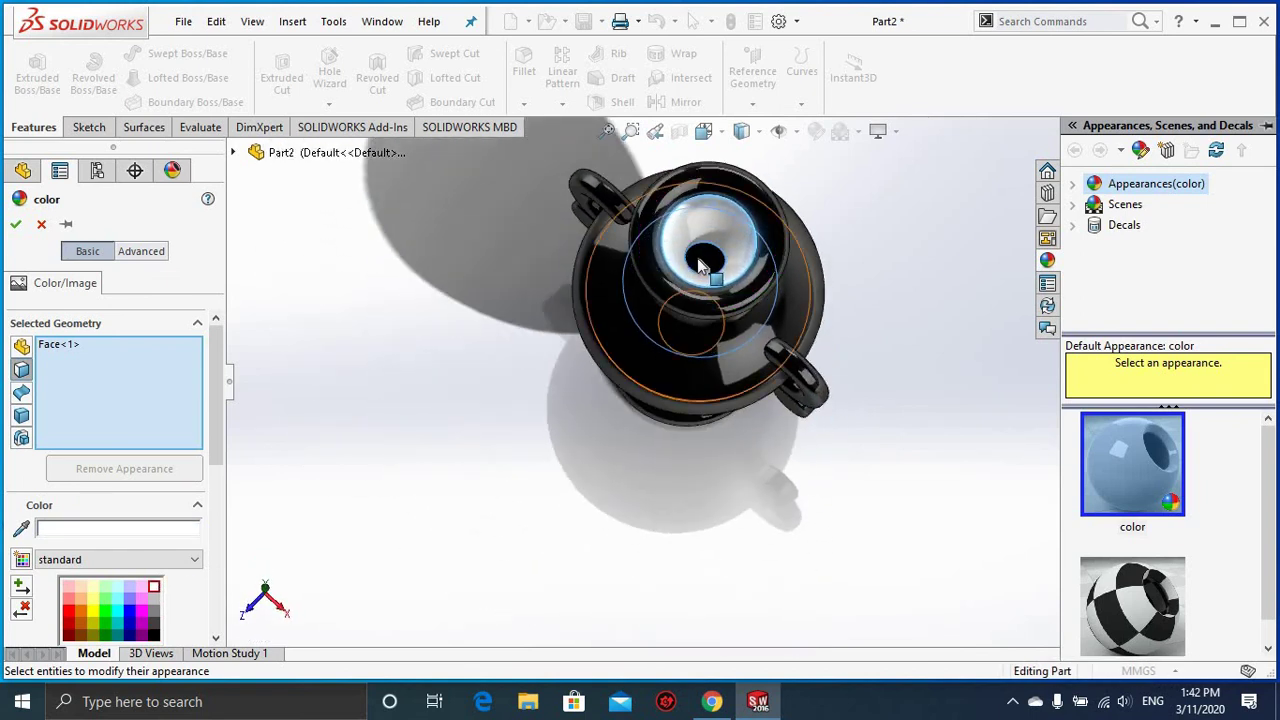
Step: Add three more inner mouth faces to the white appearance, confirm it, and fit the vase in view
{"action": "left_click", "coordinate": [700, 258]}
{"action": "middle_click_drag", "start_coordinate": [700, 258], "coordinate": [705, 320]}
{"action": "left_click", "coordinate": [704, 314]}
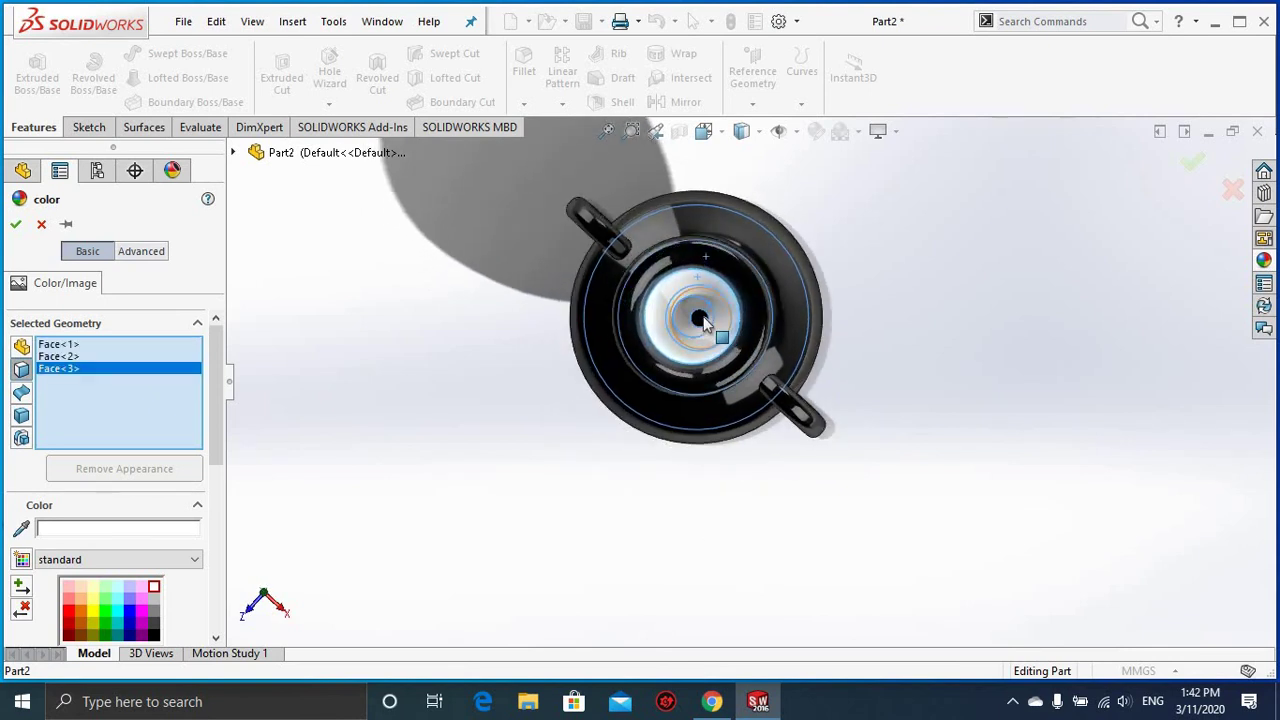
{"action": "left_click", "coordinate": [703, 320]}
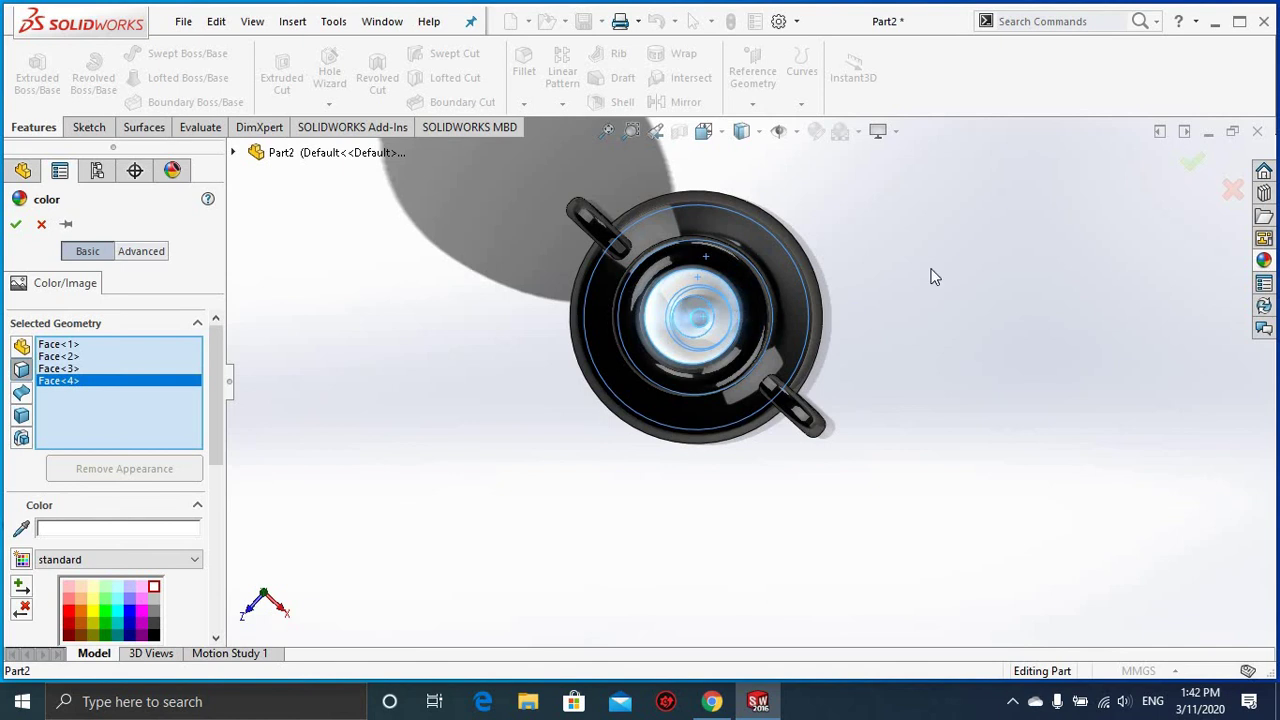
{"action": "left_click", "coordinate": [1191, 164]}
{"action": "mouse_move", "coordinate": [951, 368]}
{"action": "middle_mouse_down"}
{"action": "mouse_move", "coordinate": [922, 268]}
{"action": "mouse_move", "coordinate": [900, 380]}
{"action": "mouse_move", "coordinate": [886, 320]}
{"action": "middle_mouse_up"}
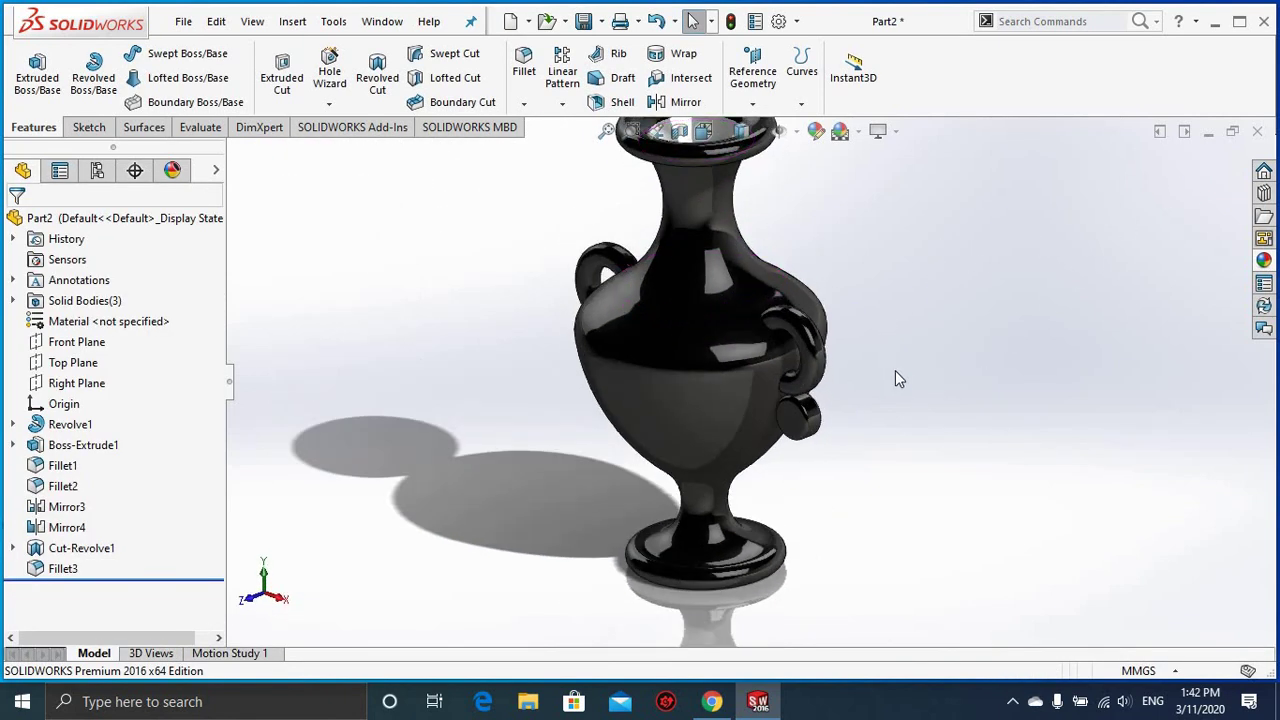
{"action": "key", "text": "f"}
{"action": "mouse_move", "coordinate": [863, 380]}
{"action": "middle_mouse_down"}
{"action": "mouse_move", "coordinate": [903, 374]}
{"action": "mouse_move", "coordinate": [815, 294]}
{"action": "middle_mouse_up"}
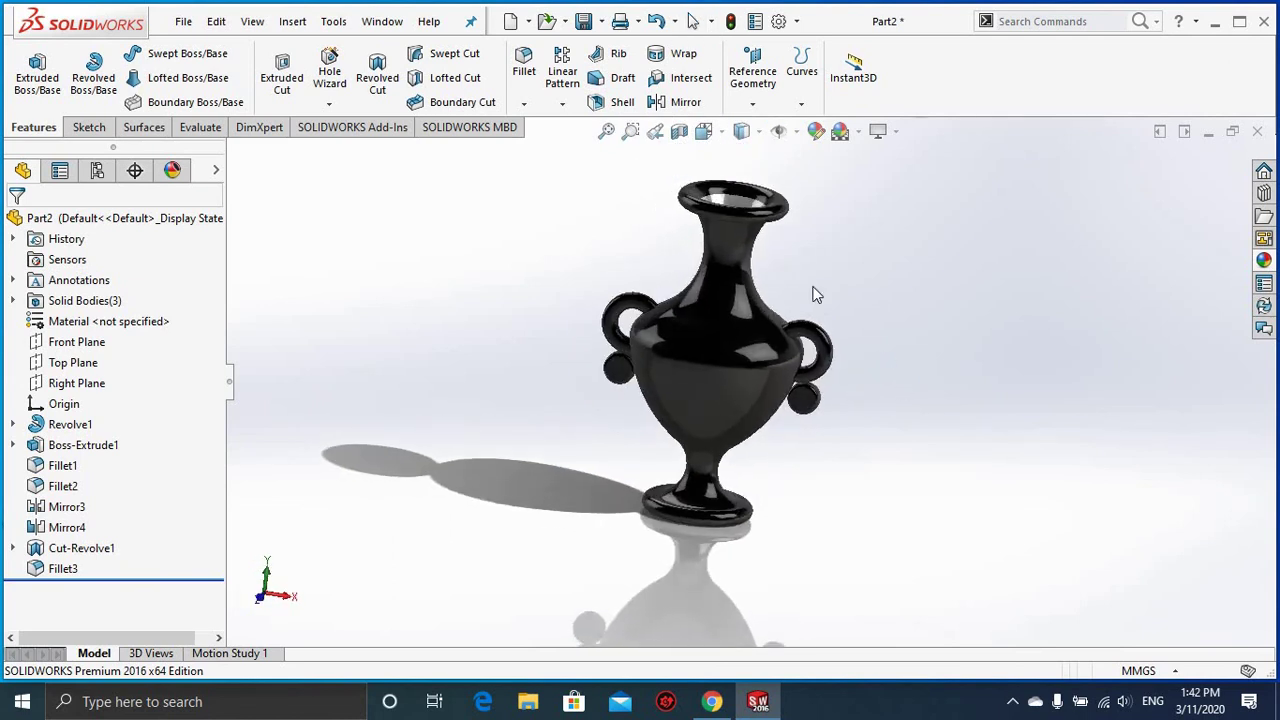
{"action": "left_click", "coordinate": [683, 136]}
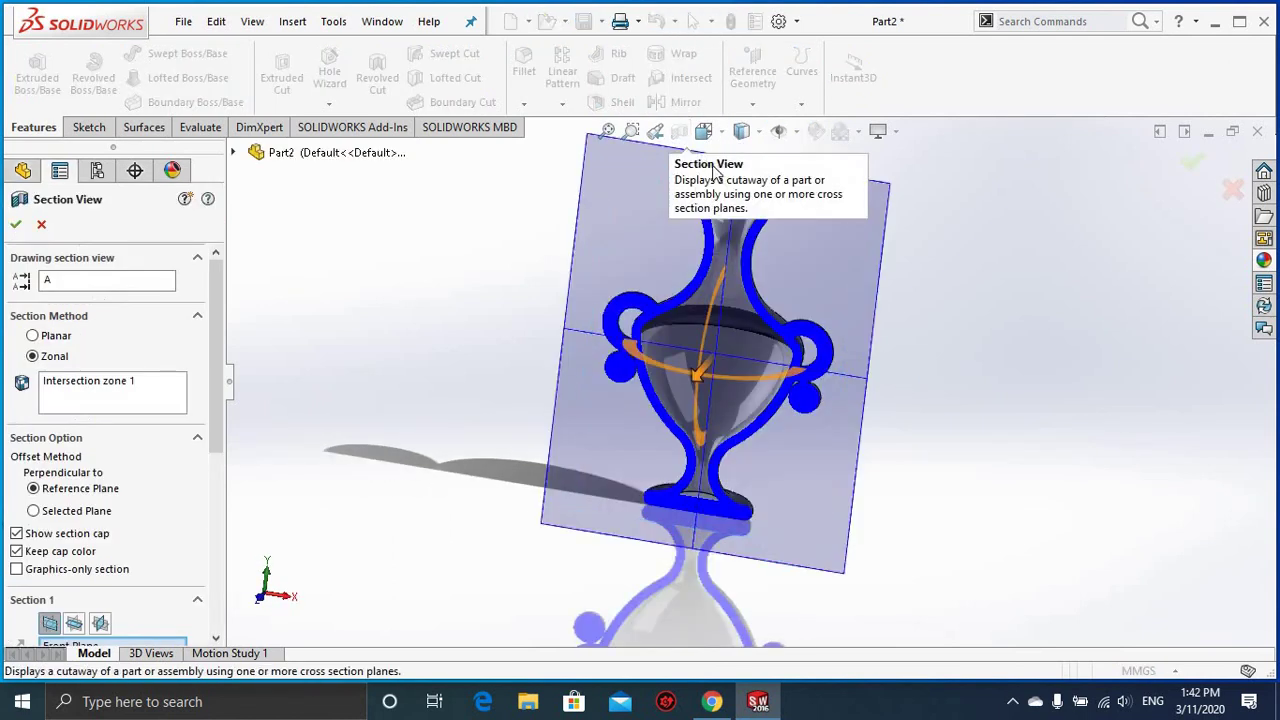
{"action": "left_click", "coordinate": [1190, 163]}
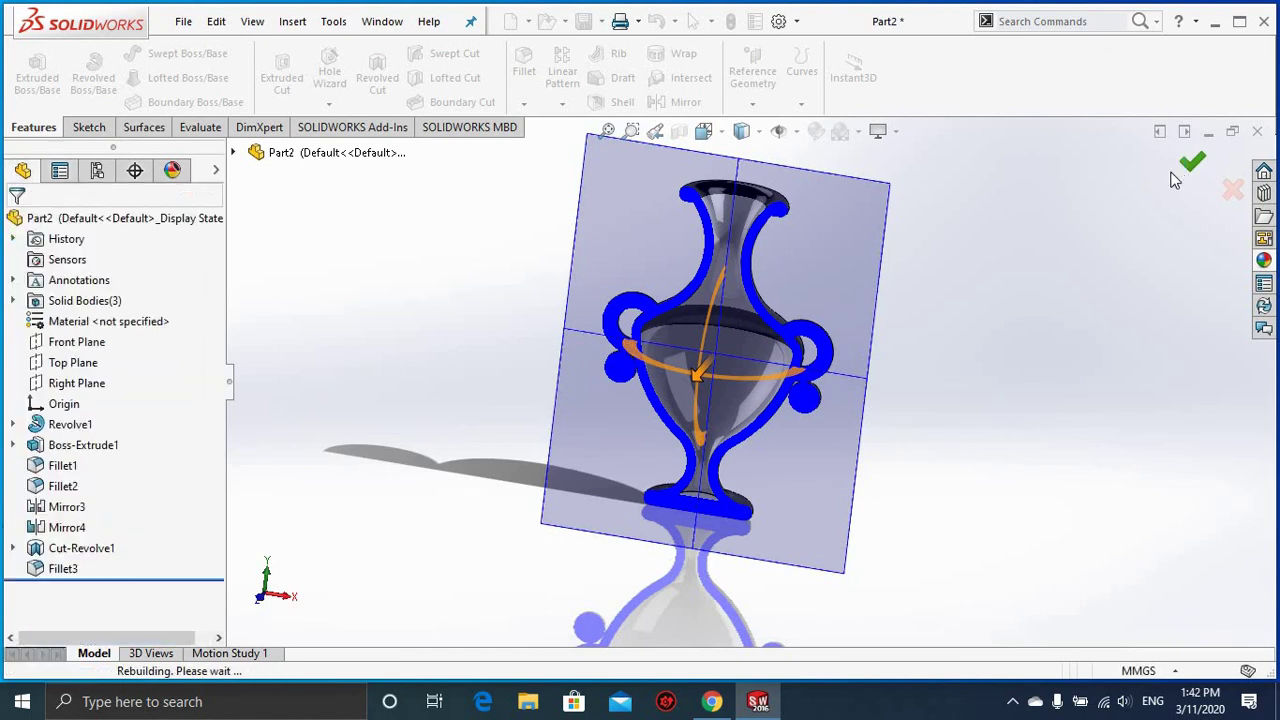
{"action": "middle_click_drag", "start_coordinate": [920, 341], "coordinate": [923, 290]}
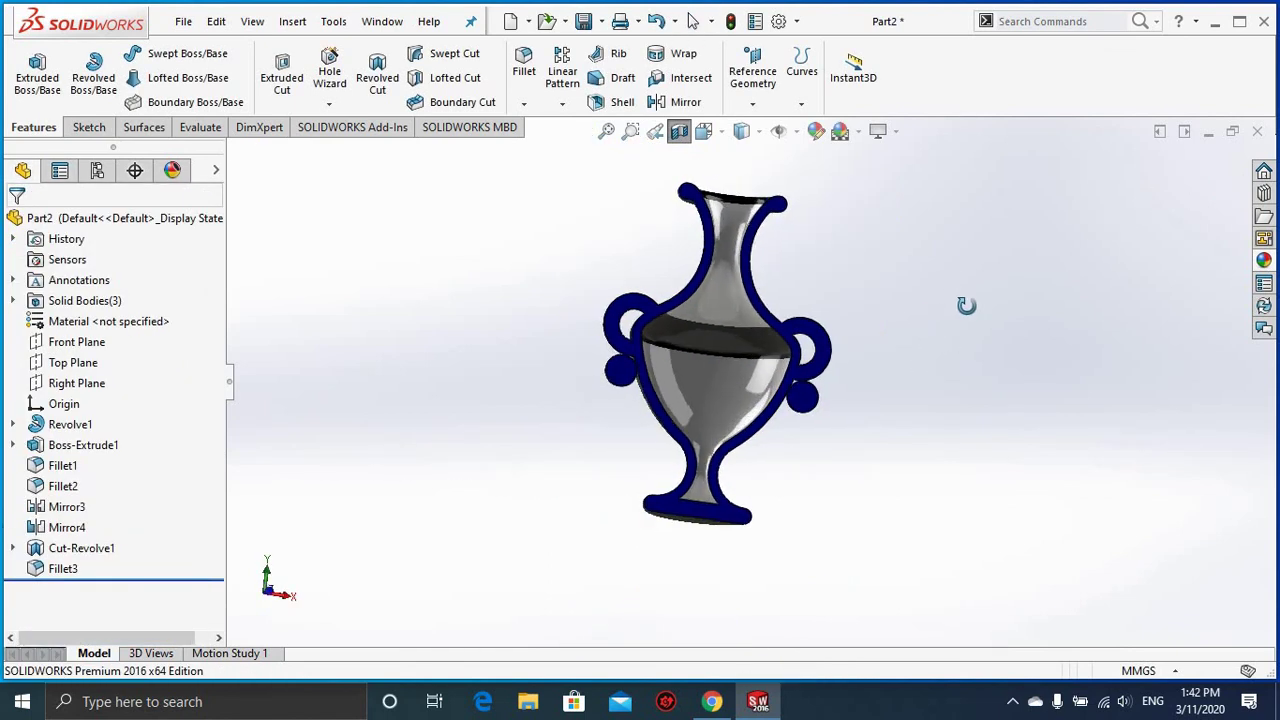
{"action": "scroll", "coordinate": [729, 358], "scroll_direction": "down", "scroll_amount": 2}
{"action": "left_click", "coordinate": [740, 342]}
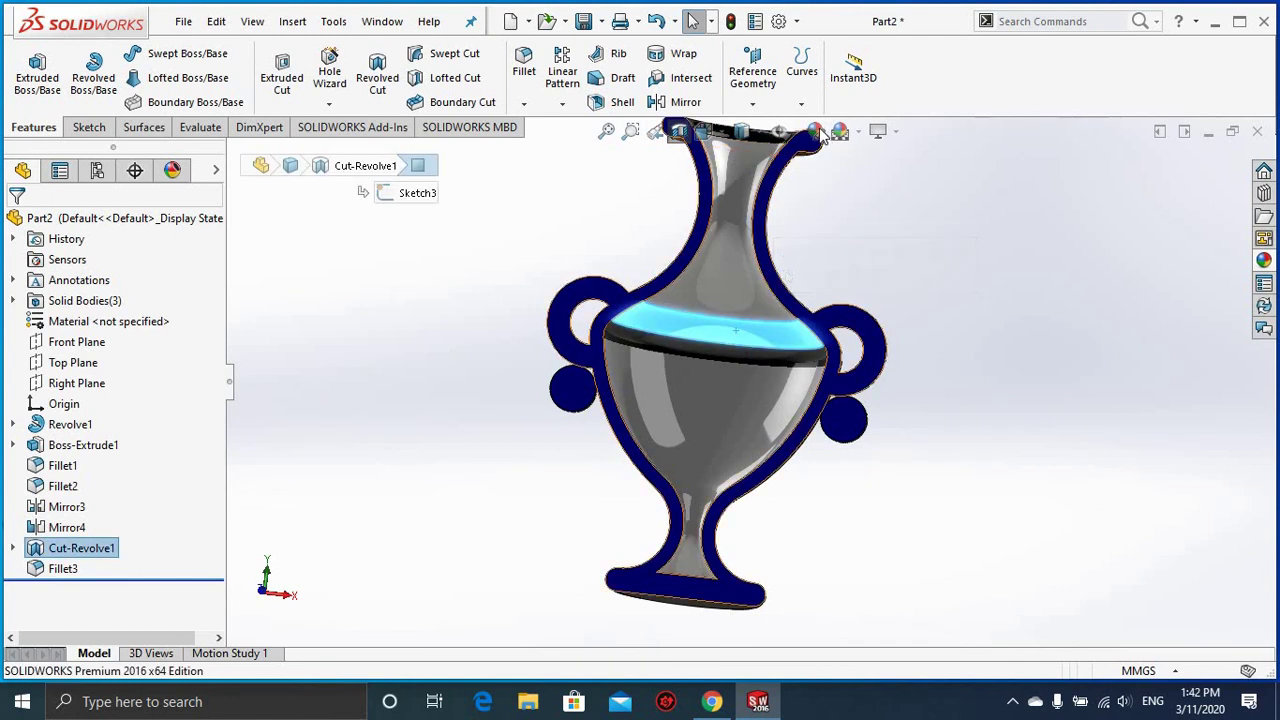
{"action": "scroll", "coordinate": [903, 265], "scroll_direction": "up", "scroll_amount": 2}
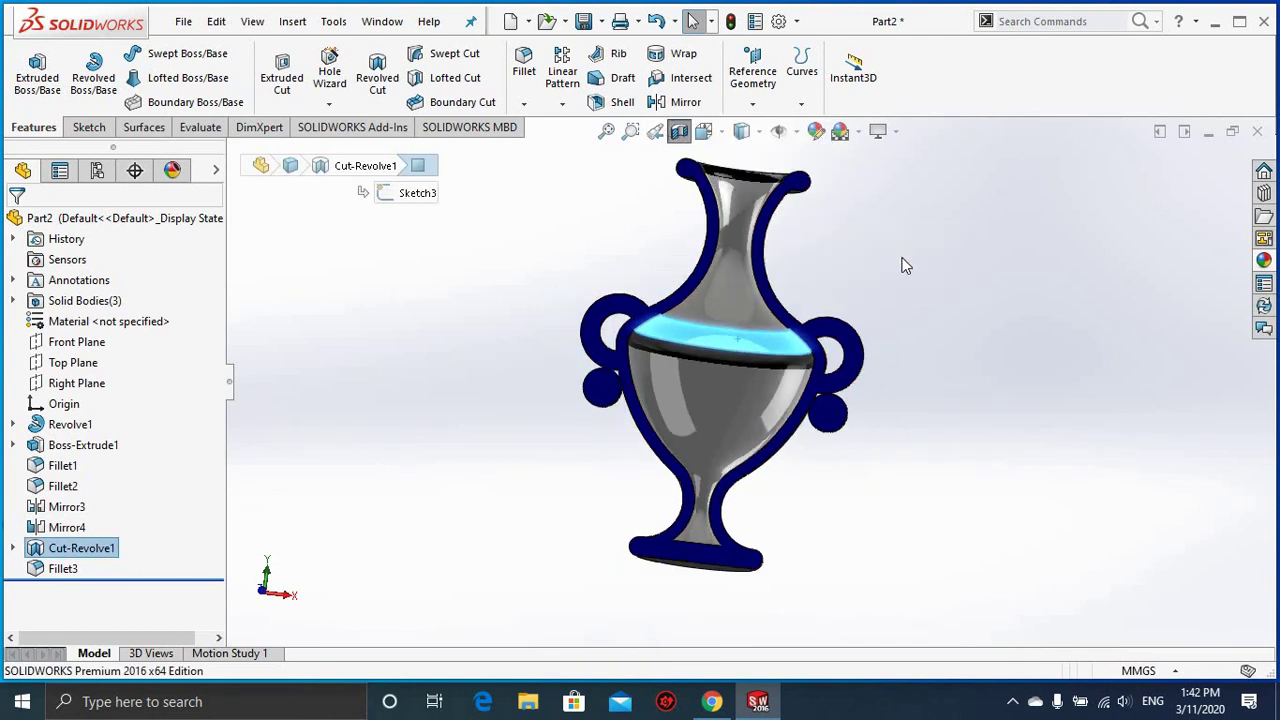
{"action": "left_click", "coordinate": [783, 370]}
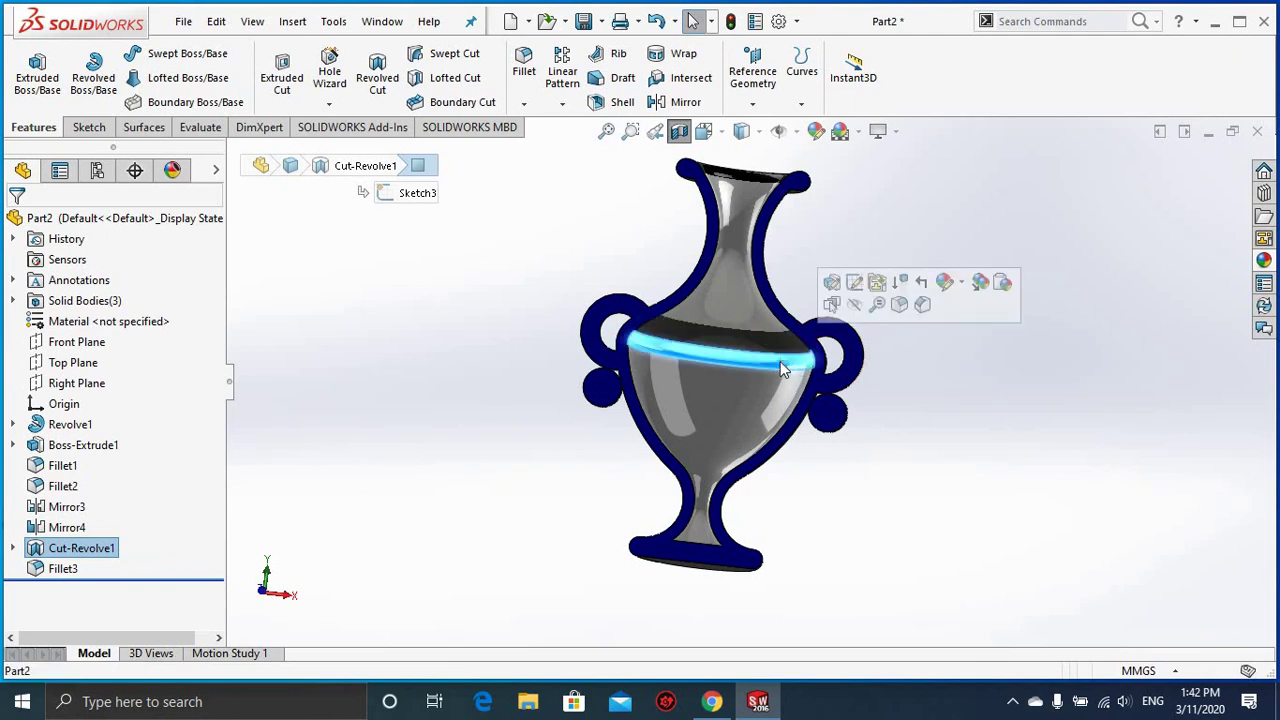
{"action": "left_click", "coordinate": [1003, 405]}
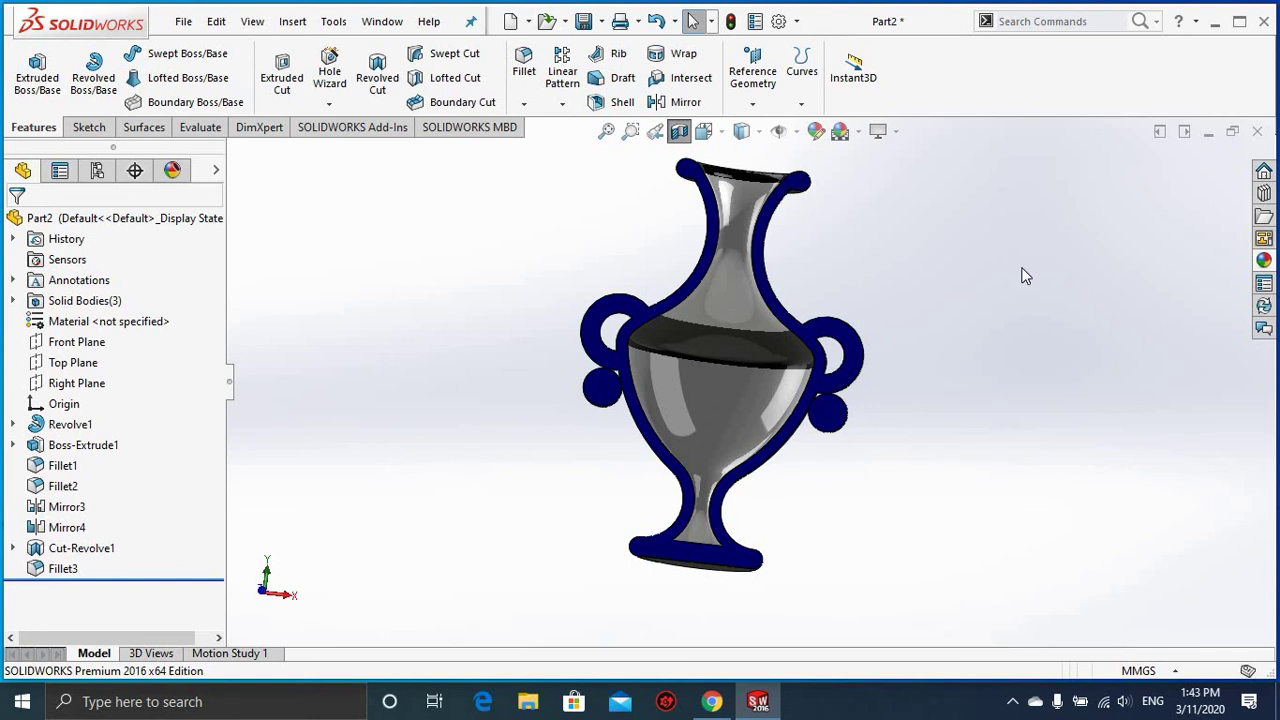
{"action": "left_click", "coordinate": [679, 131]}
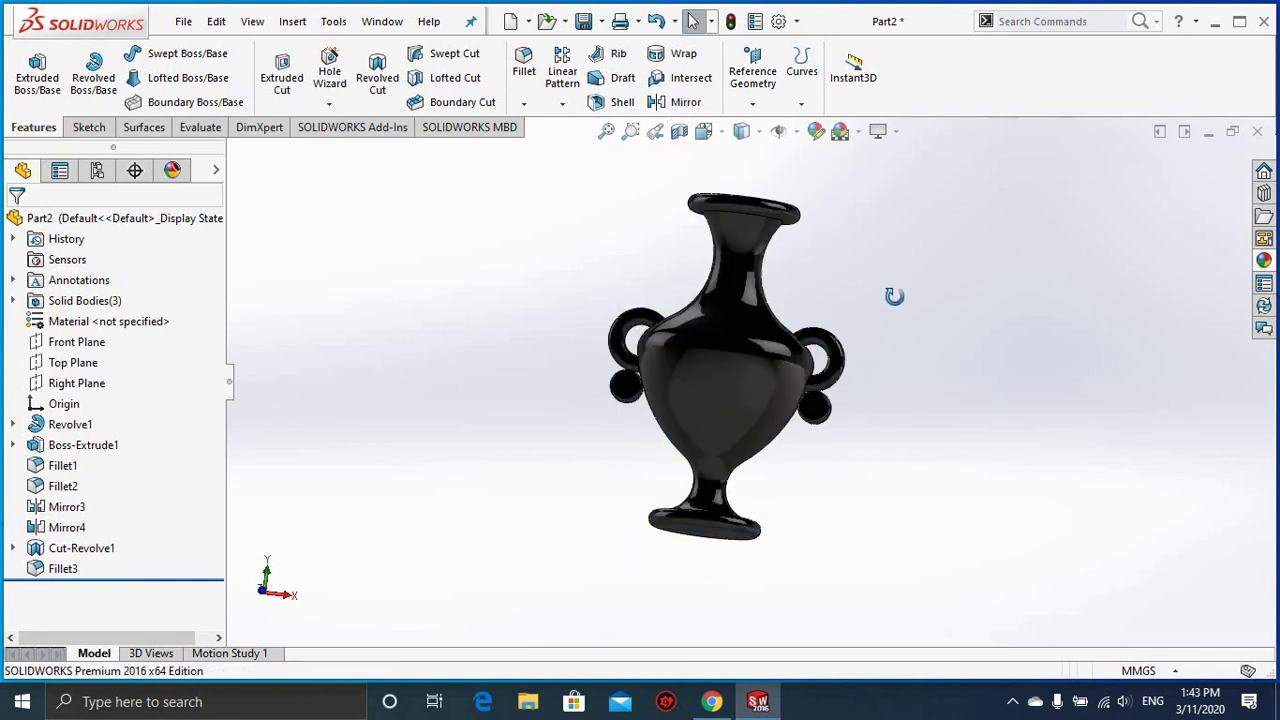
{"action": "mouse_move", "coordinate": [894, 296]}
{"action": "middle_mouse_down"}
{"action": "mouse_move", "coordinate": [876, 527]}
{"action": "mouse_move", "coordinate": [850, 490]}
{"action": "middle_mouse_up"}
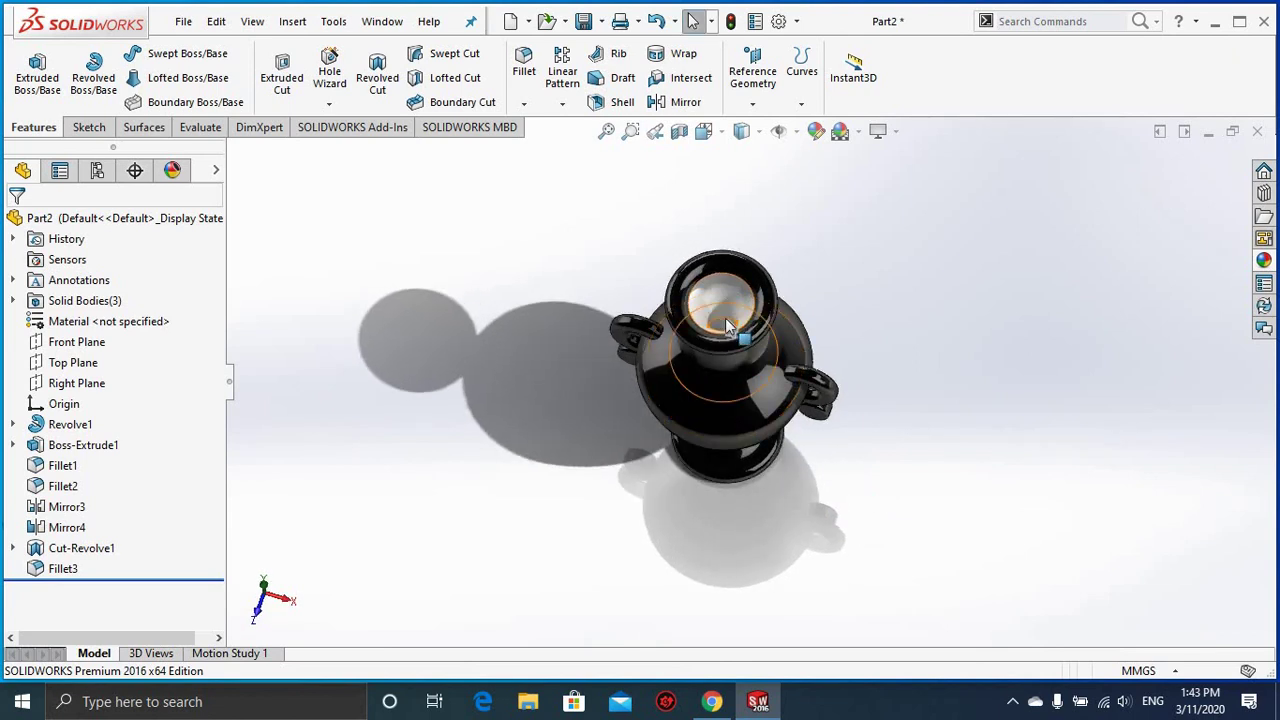
{"action": "mouse_move", "coordinate": [727, 330]}
{"action": "middle_mouse_down"}
{"action": "mouse_move", "coordinate": [742, 294]}
{"action": "mouse_move", "coordinate": [743, 334]}
{"action": "middle_mouse_up"}
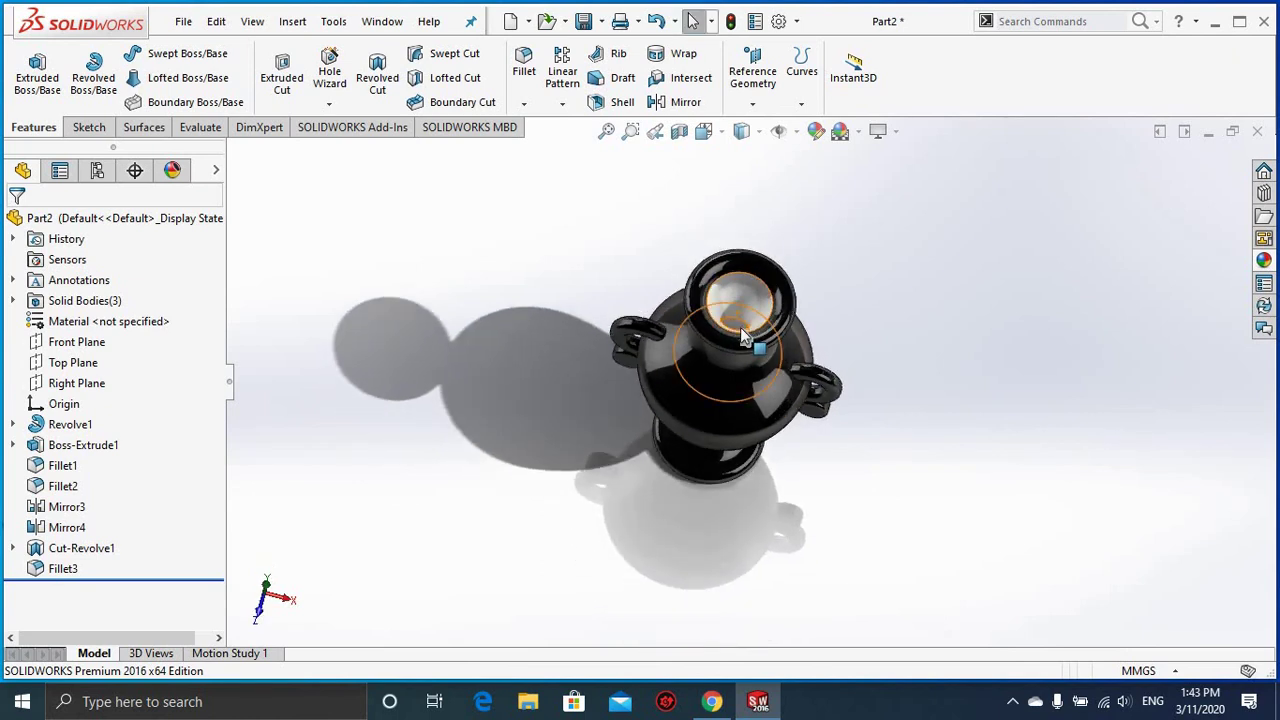
{"action": "left_click", "coordinate": [742, 332]}
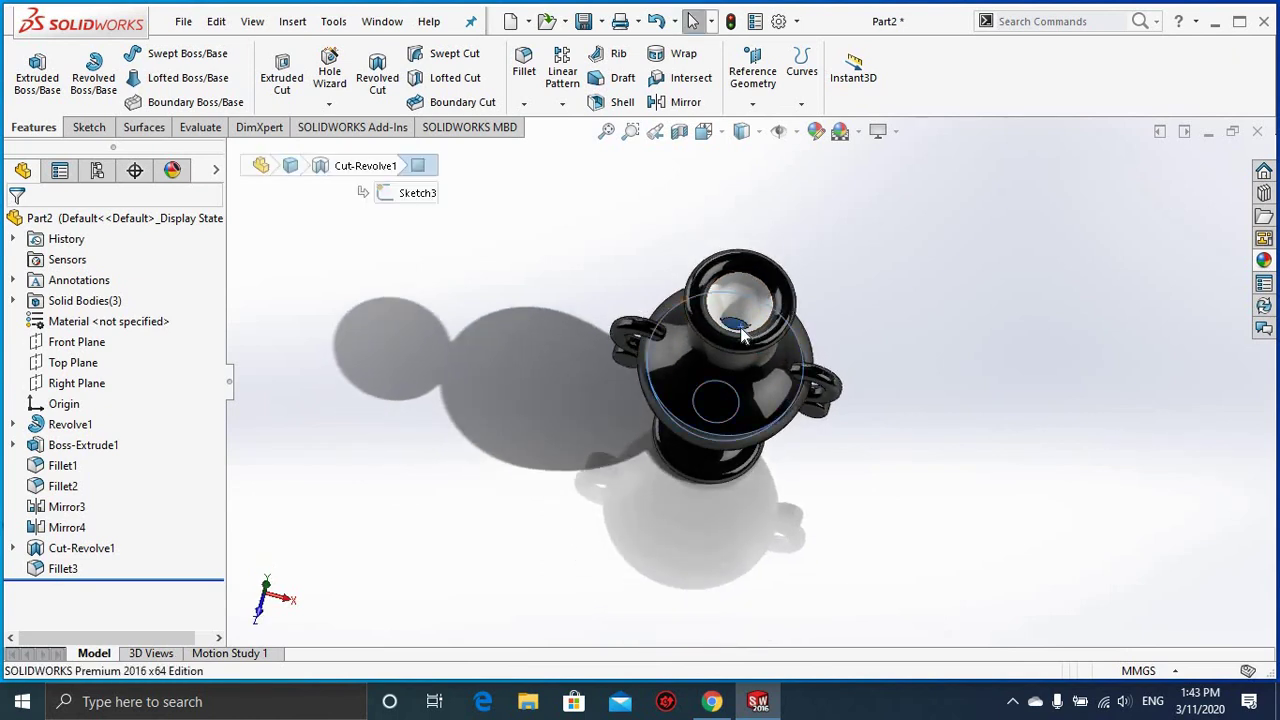
{"action": "left_click", "coordinate": [817, 132]}
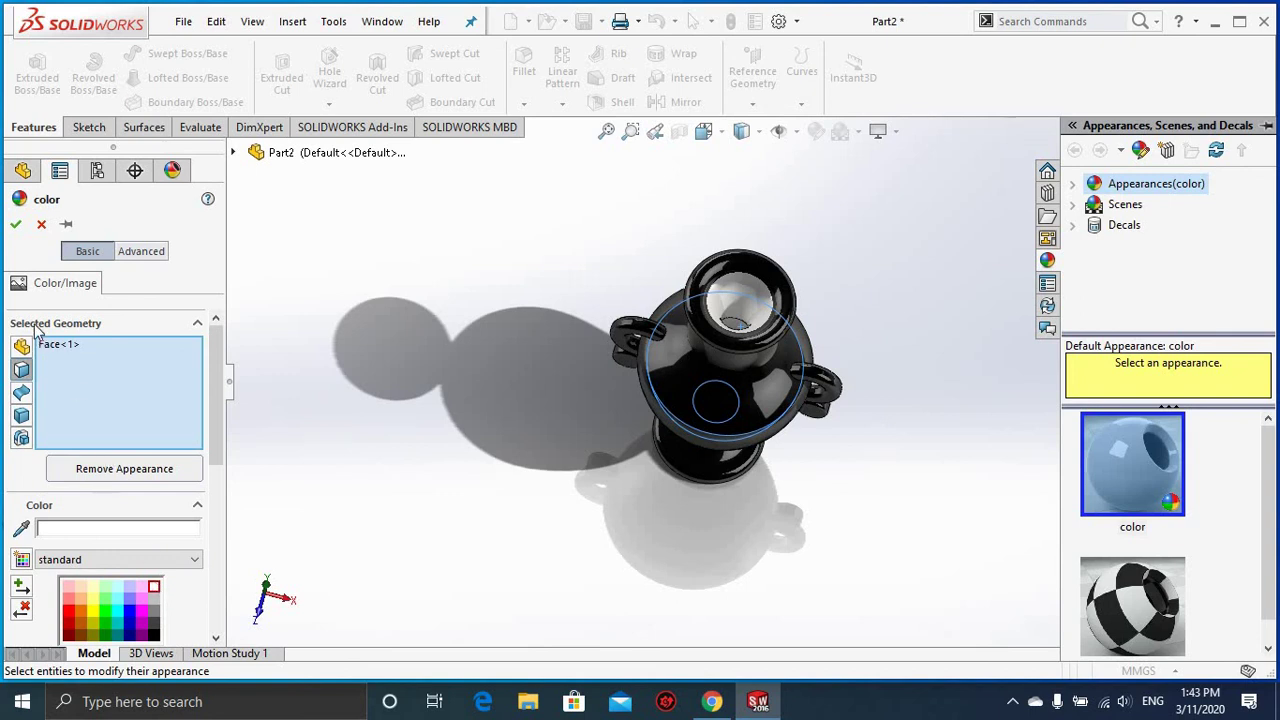
{"action": "left_click", "coordinate": [17, 225]}
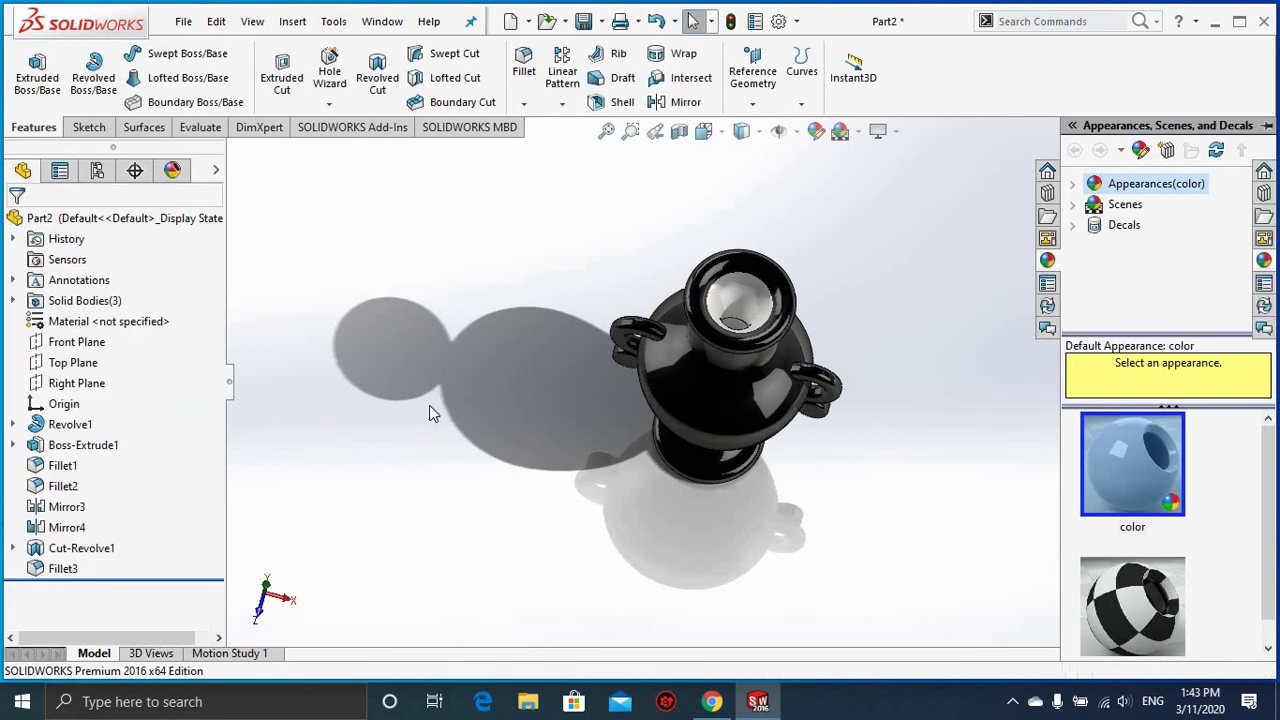
{"action": "mouse_move", "coordinate": [755, 505]}
{"action": "middle_mouse_down"}
{"action": "mouse_move", "coordinate": [760, 312]}
{"action": "mouse_move", "coordinate": [871, 300]}
{"action": "middle_mouse_up"}
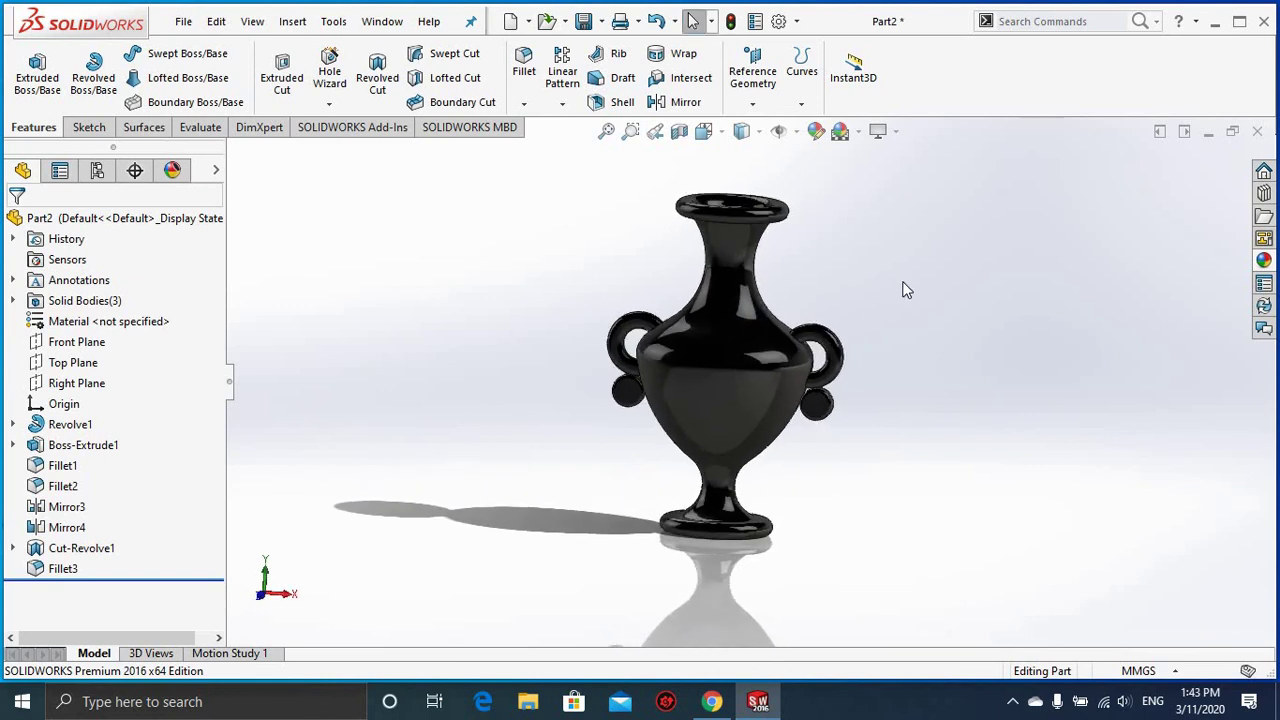